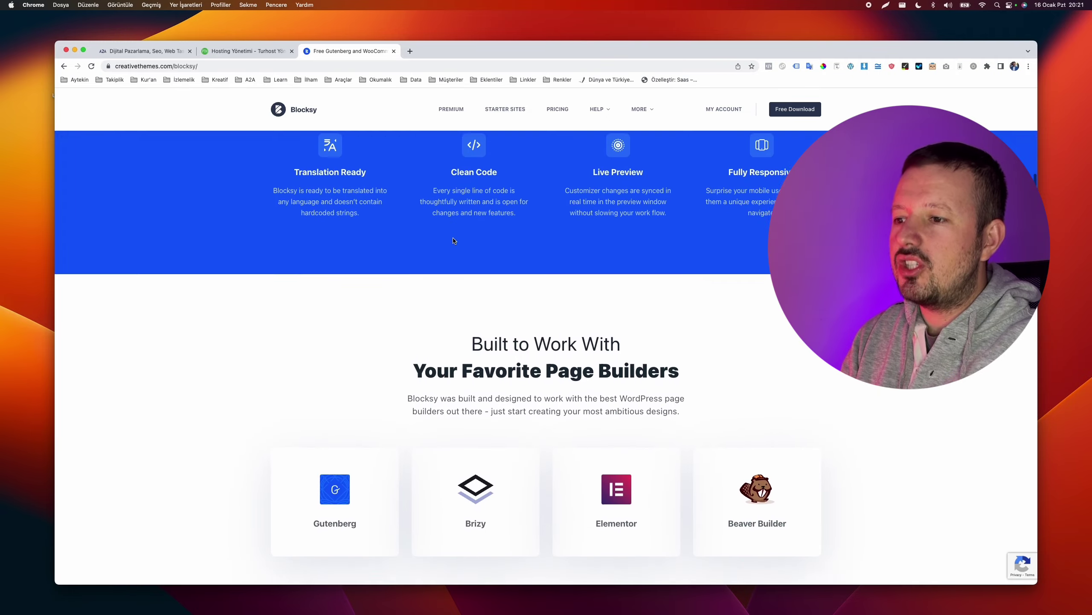
Look over the Blocksy theme homepage, including its supported page builders and the Customize Everything section
scroll(448, 246, down, 20)
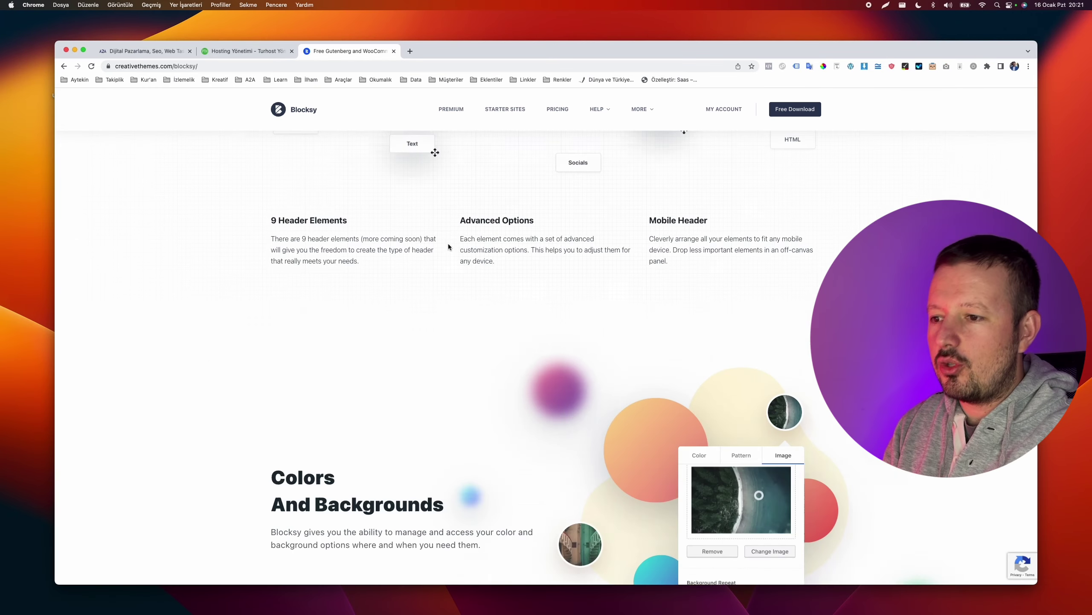
scroll(448, 246, down, 20)
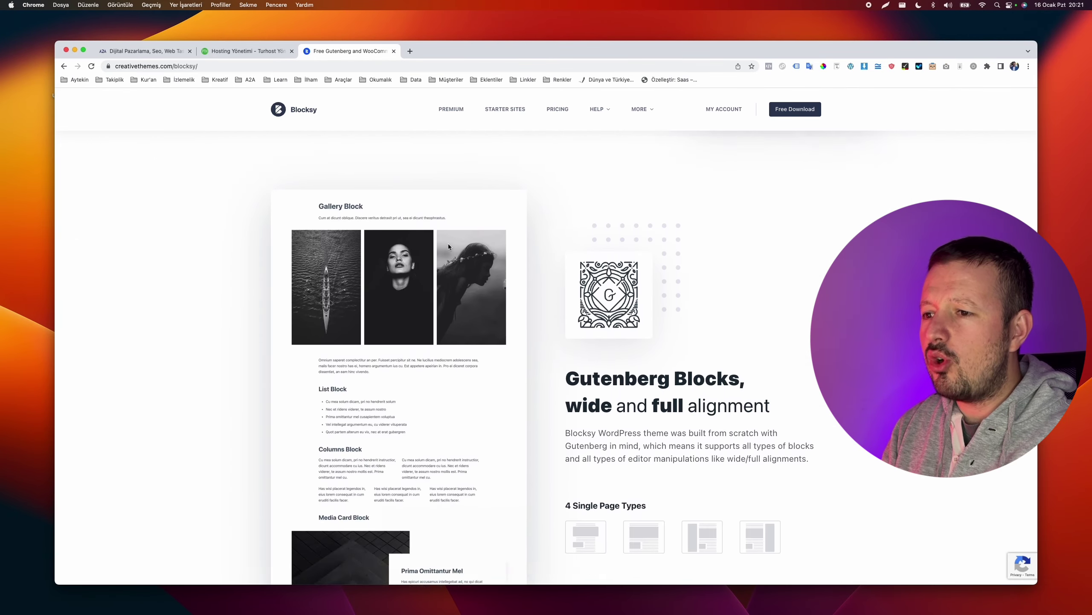
scroll(448, 244, down, 10)
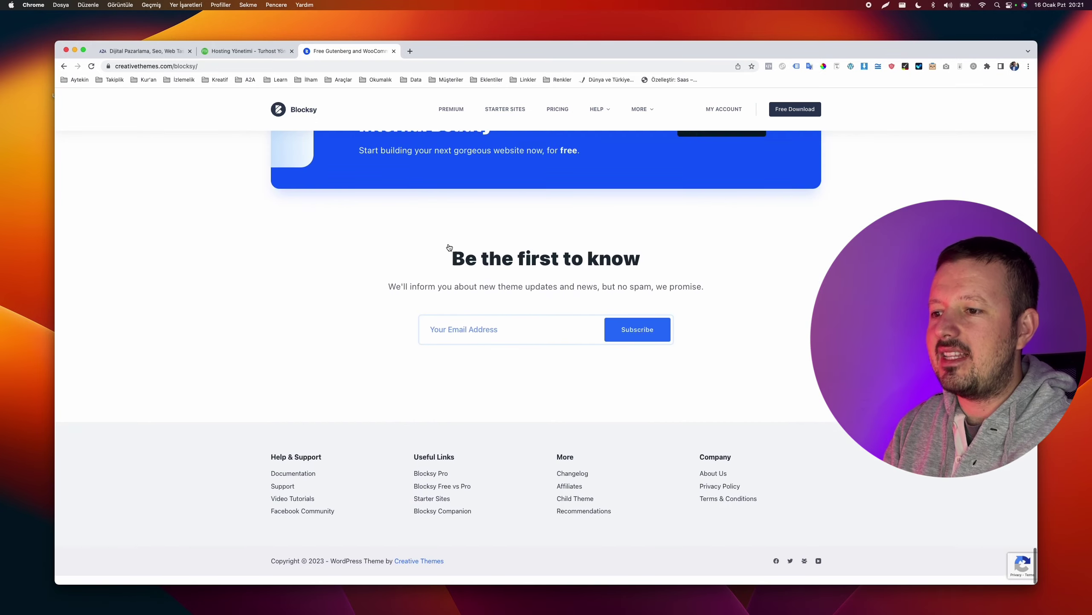
scroll(448, 244, up, 20)
scroll(448, 243, up, 15)
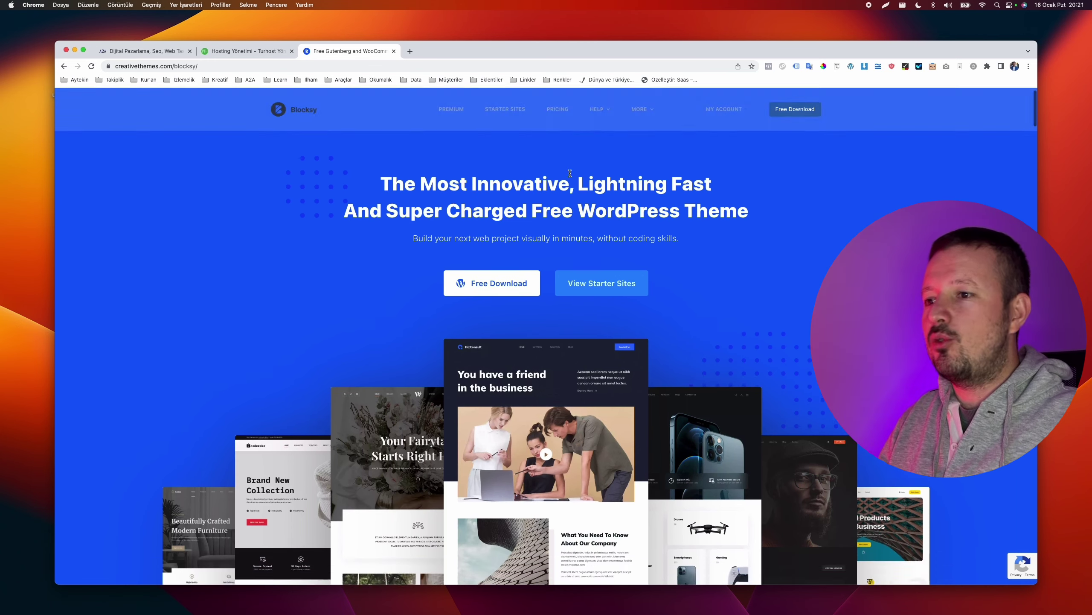
scroll(570, 175, down, 10)
scroll(570, 175, up, 10)
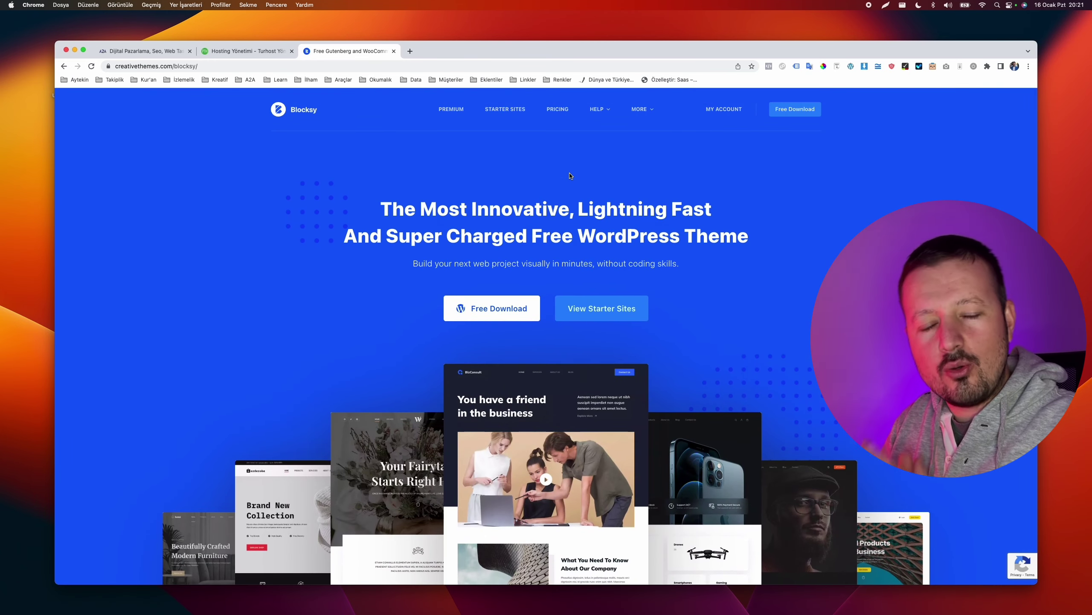
scroll(571, 176, down, 15)
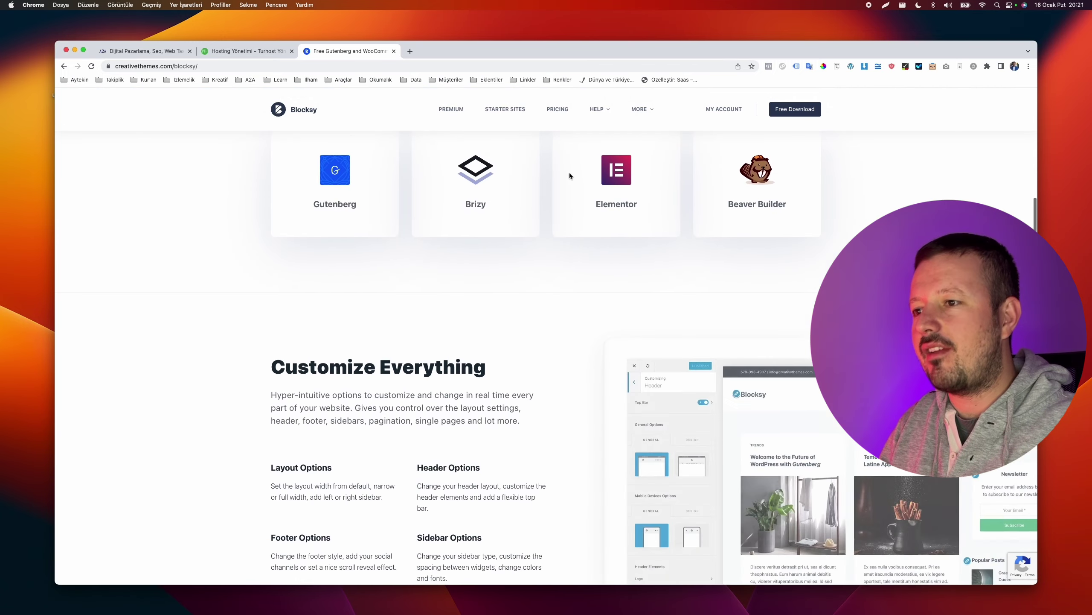
scroll(569, 174, up, 5)
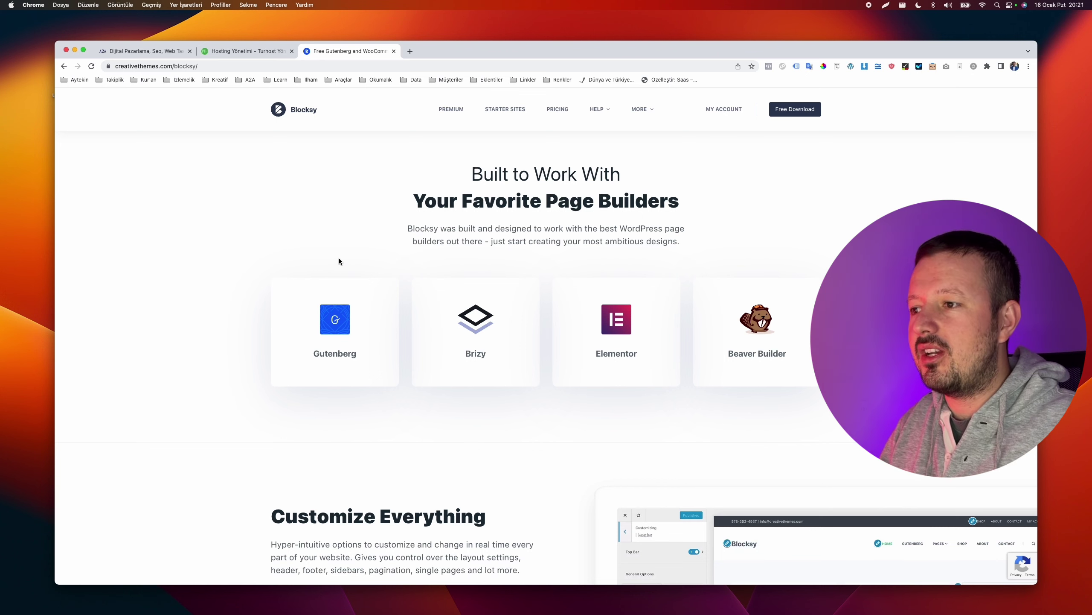
scroll(339, 260, down, 6)
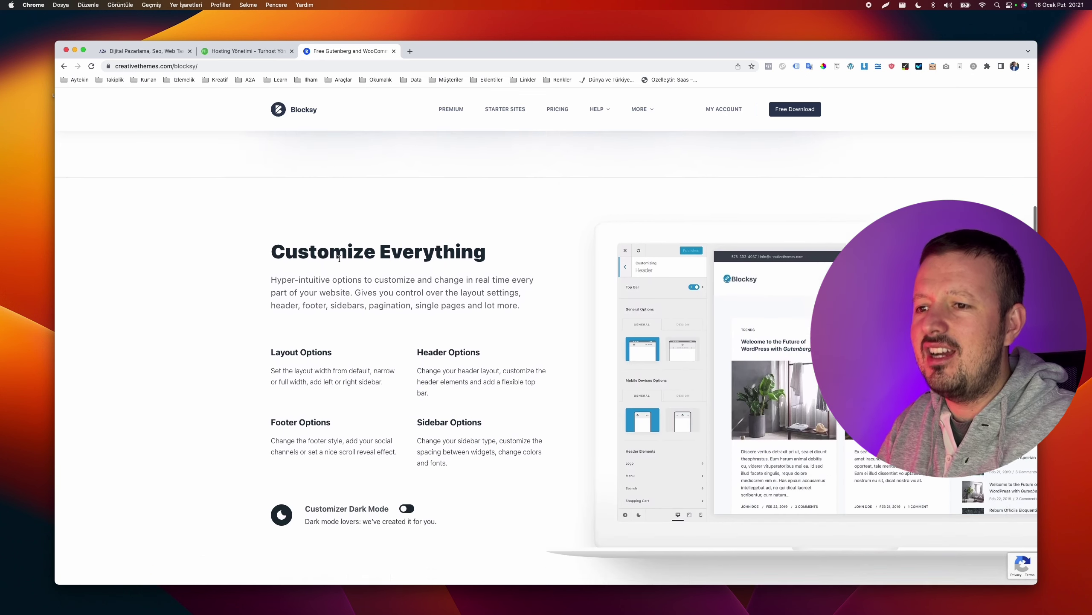
scroll(340, 258, down, 3)
scroll(339, 259, up, 1)
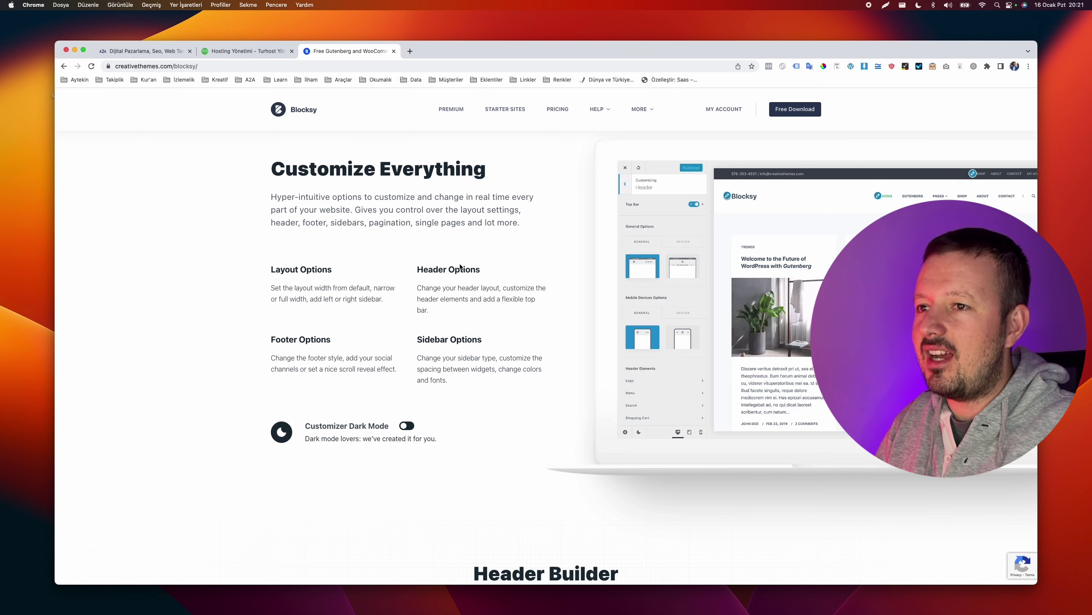
Preview the Customizer Dark Mode demo and switch it back off
click(406, 426)
click(404, 428)
click(405, 428)
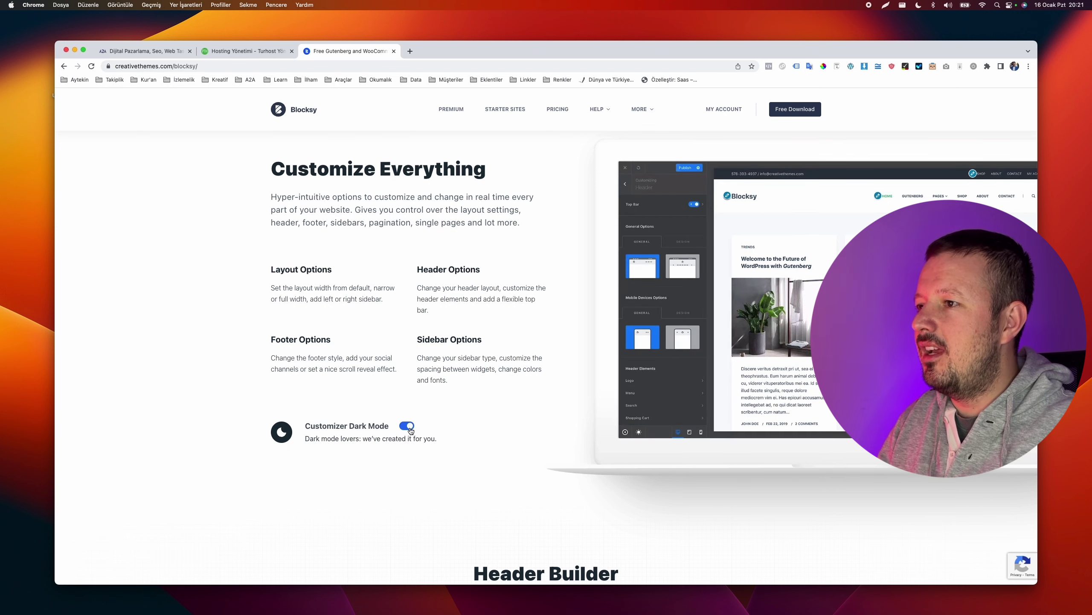
click(405, 428)
Examine the Header Builder and the Colors And Backgrounds sections of the Blocksy homepage
scroll(405, 429, down, 10)
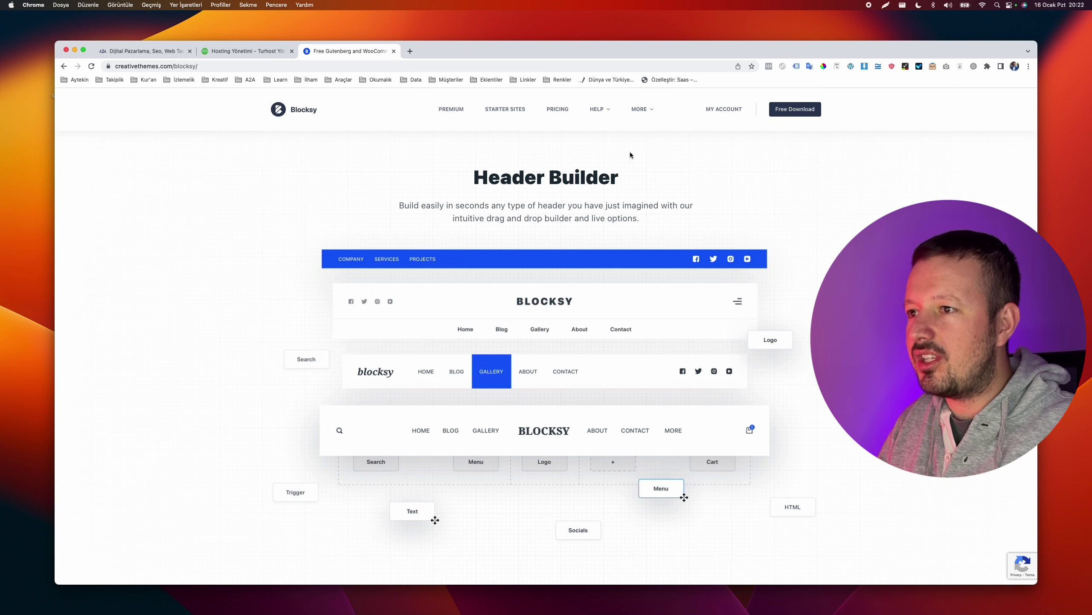
scroll(577, 318, down, 10)
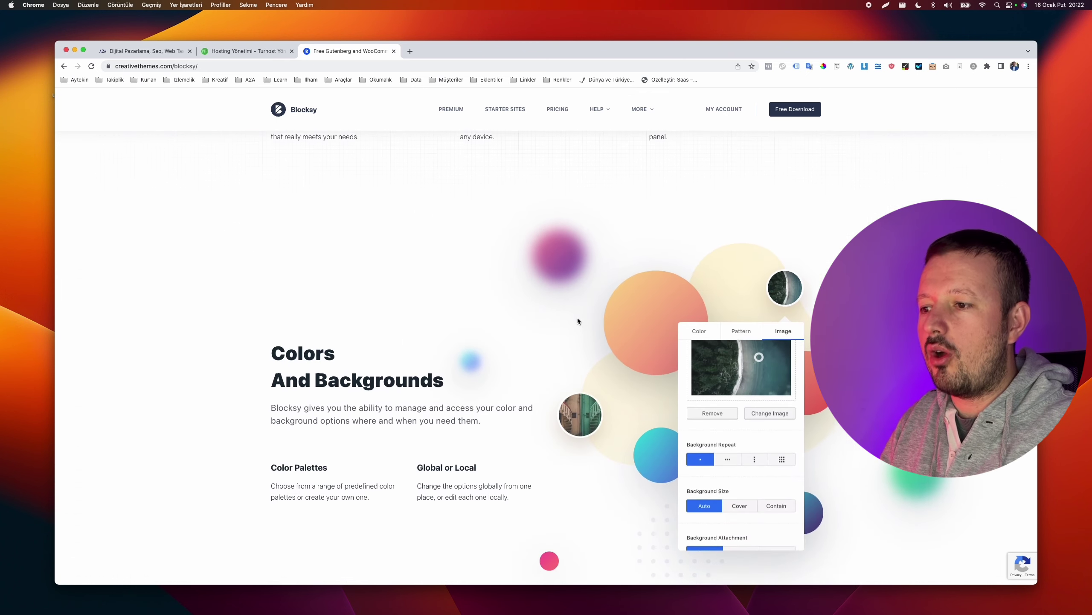
scroll(578, 320, down, 1)
scroll(605, 297, up, 4)
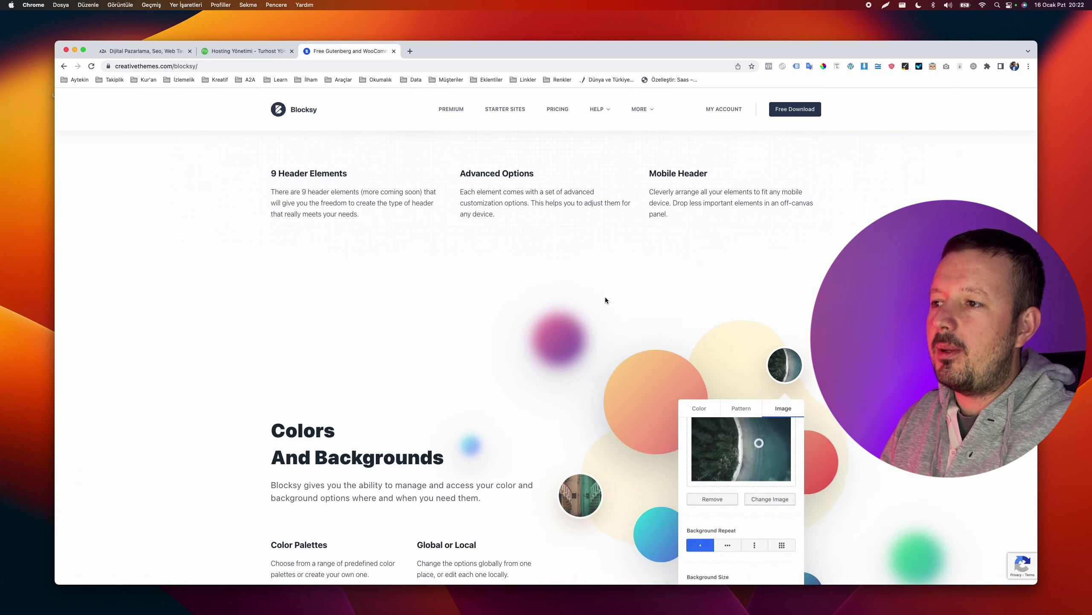
scroll(605, 297, down, 4)
scroll(605, 298, up, 1)
scroll(605, 297, down, 3)
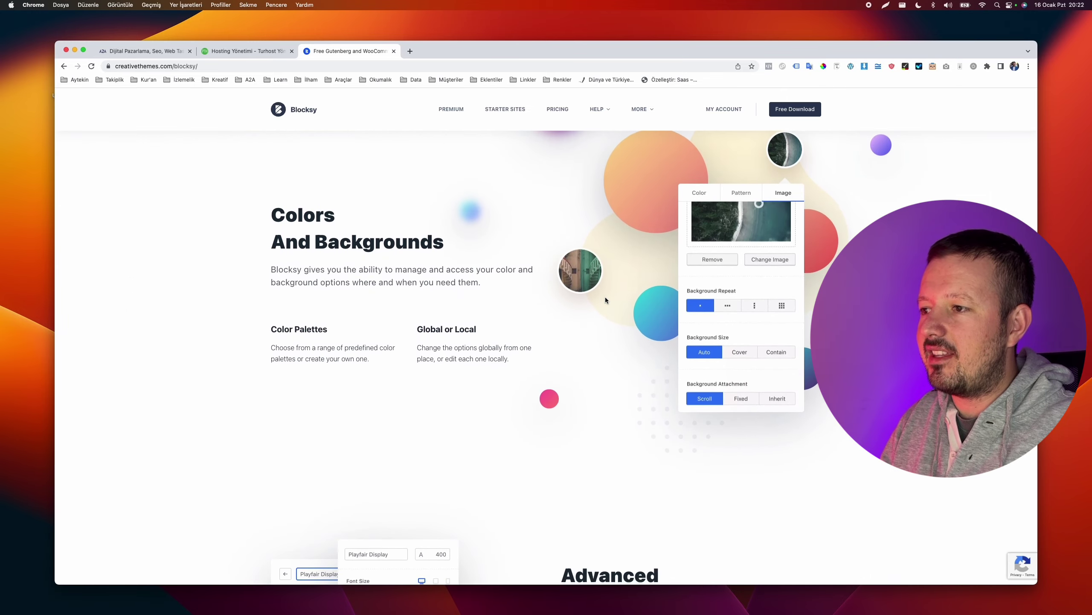
scroll(606, 298, up, 3)
scroll(605, 297, down, 5)
scroll(605, 298, up, 3)
scroll(605, 297, down, 5)
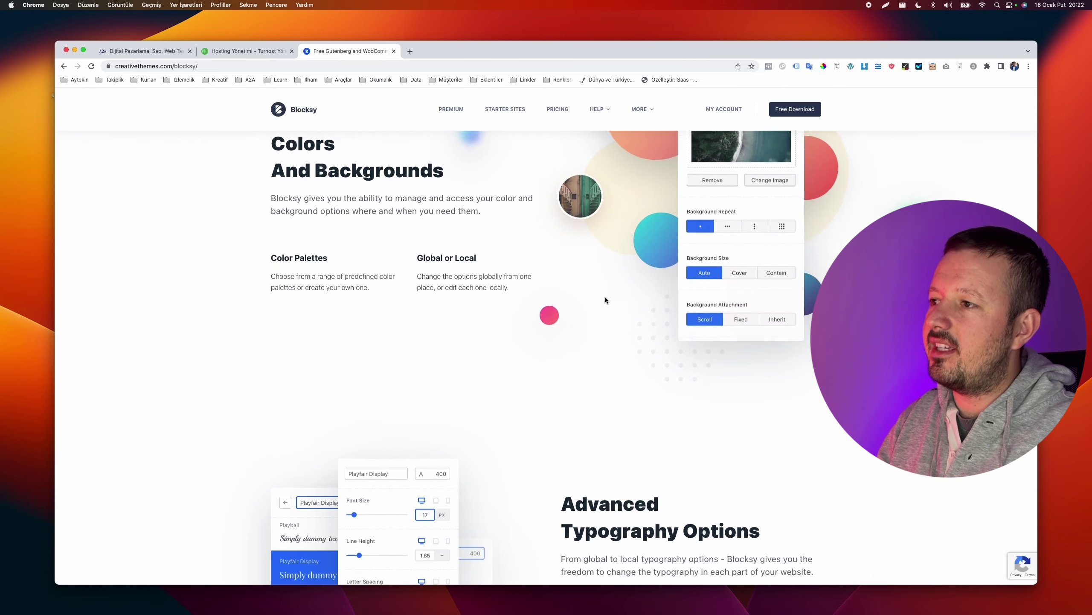
scroll(606, 297, up, 5)
scroll(605, 297, down, 3)
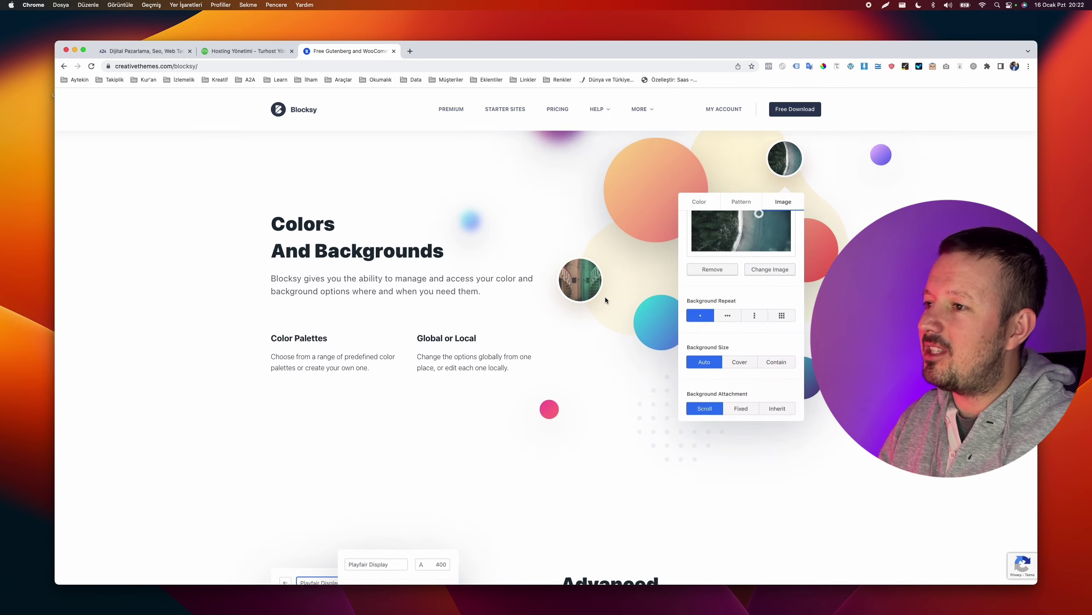
Review the typography, archive layout, WooCommerce integration and web technology sections down to the end of the homepage
scroll(606, 300, down, 7)
scroll(605, 300, up, 1)
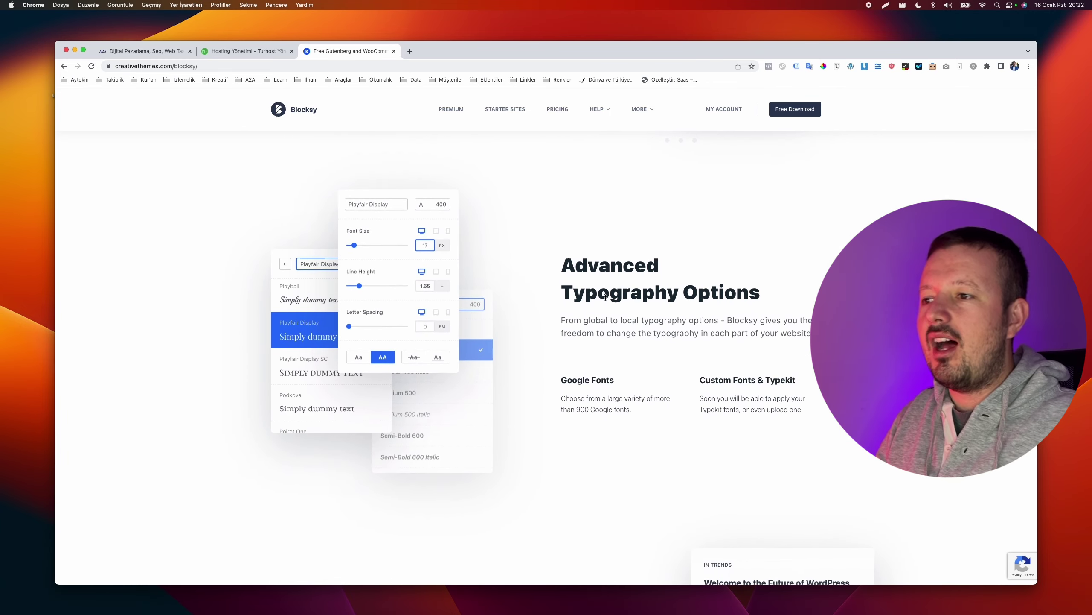
scroll(605, 297, down, 10)
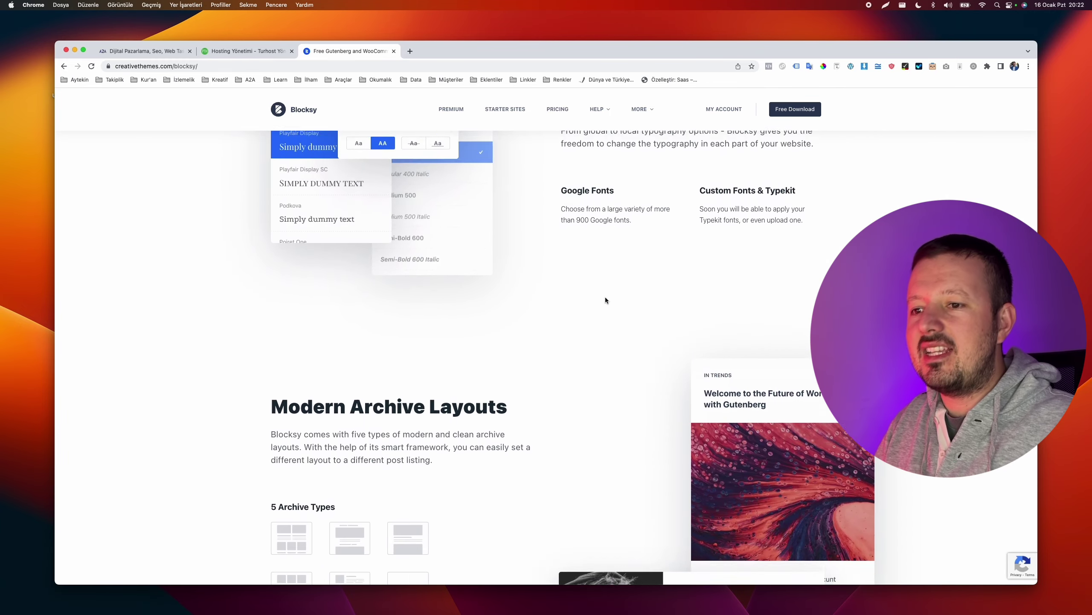
scroll(605, 300, down, 15)
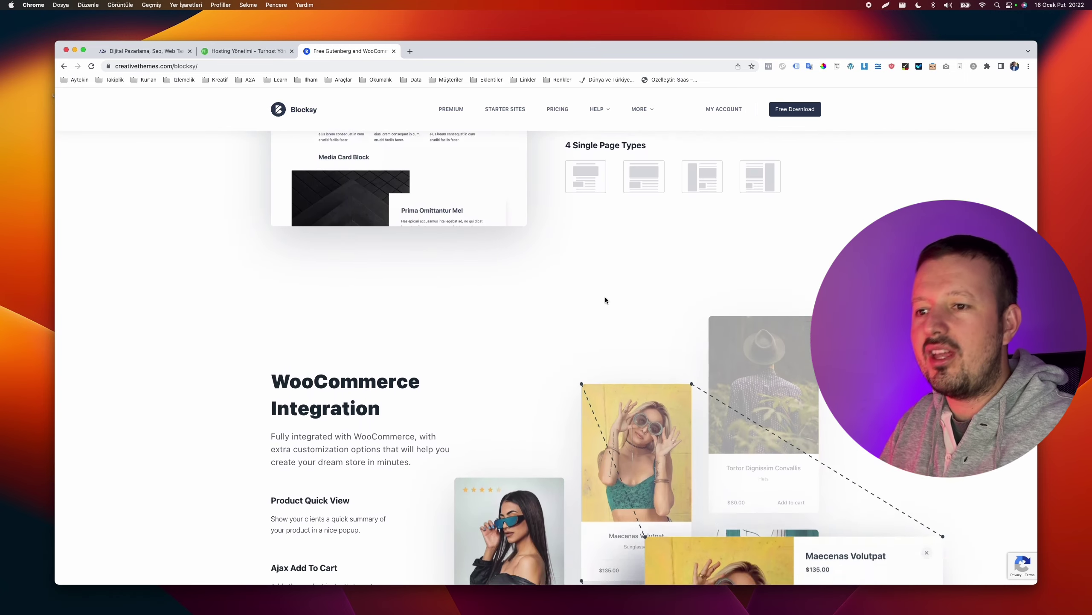
scroll(605, 297, down, 2)
scroll(605, 298, up, 3)
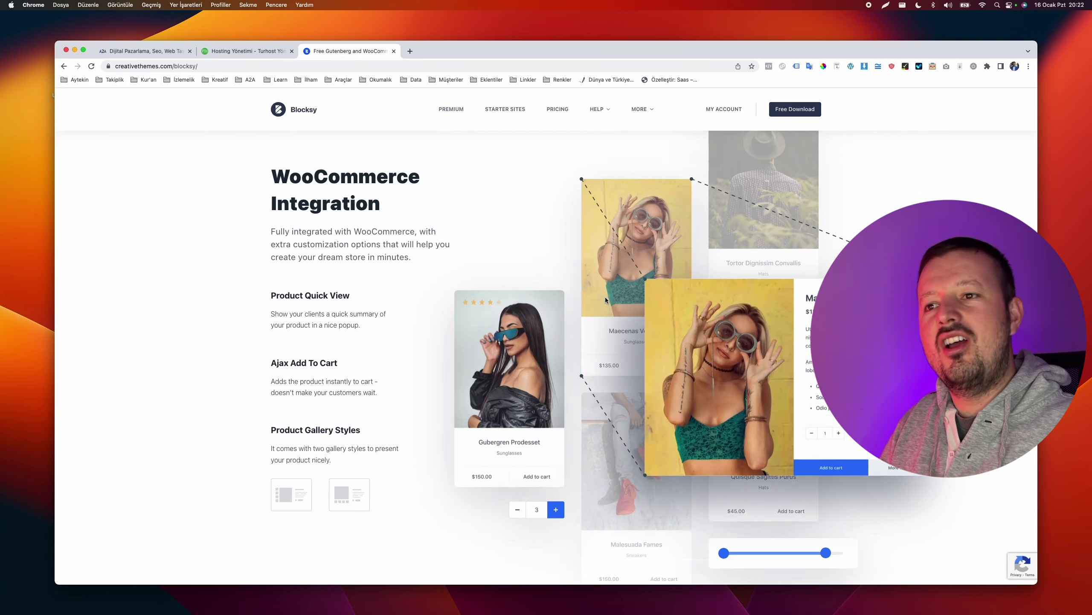
scroll(605, 297, down, 10)
scroll(605, 297, down, 15)
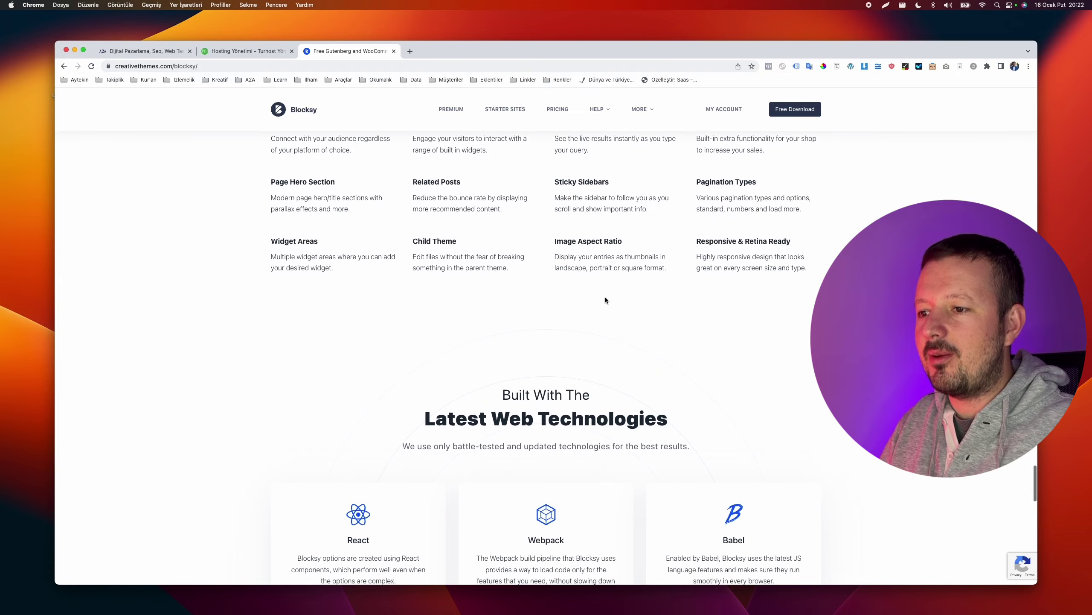
scroll(605, 297, down, 10)
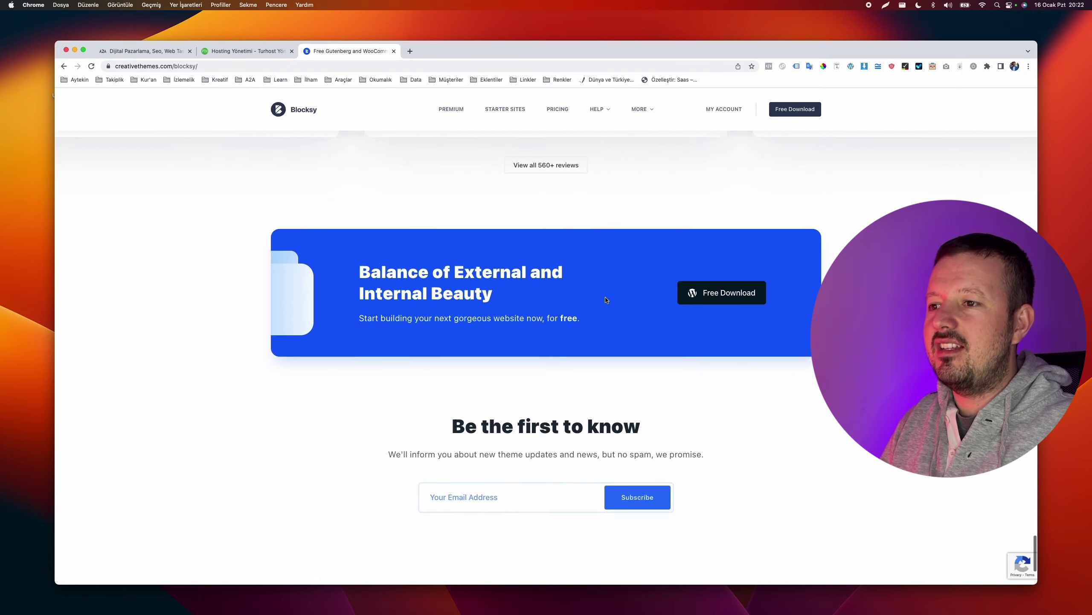
Open the Blocksy Premium page and examine its Features Overview
scroll(605, 297, up, 12)
scroll(605, 298, up, 15)
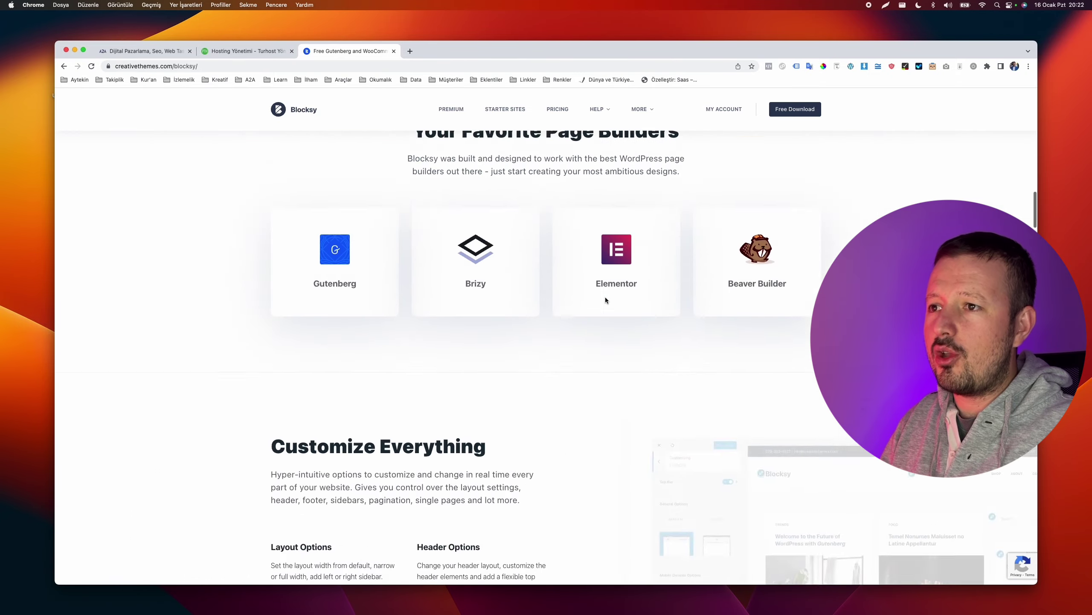
click(442, 110)
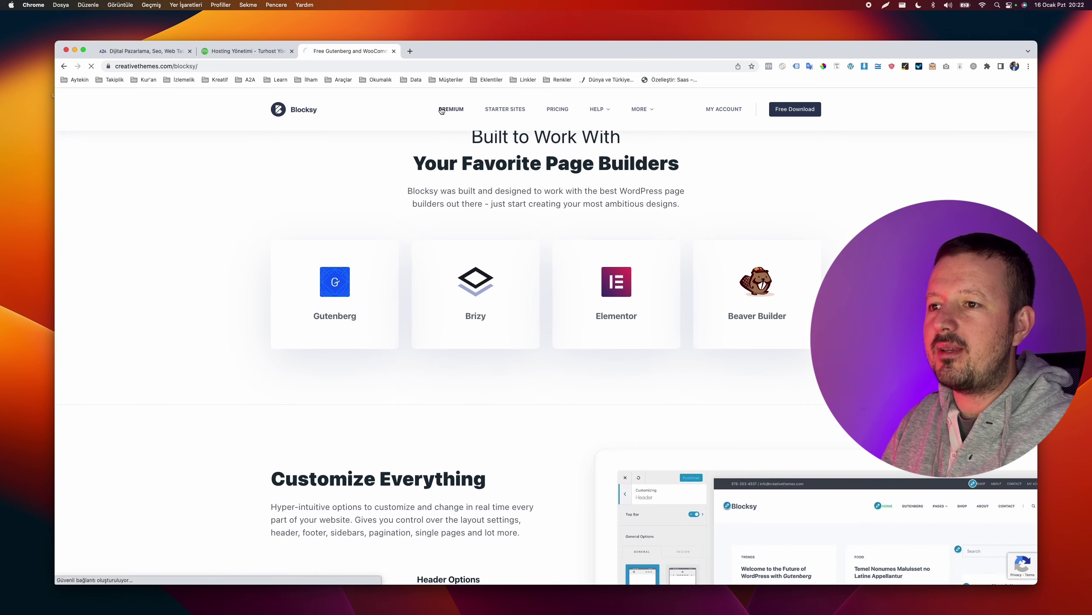
scroll(462, 211, down, 6)
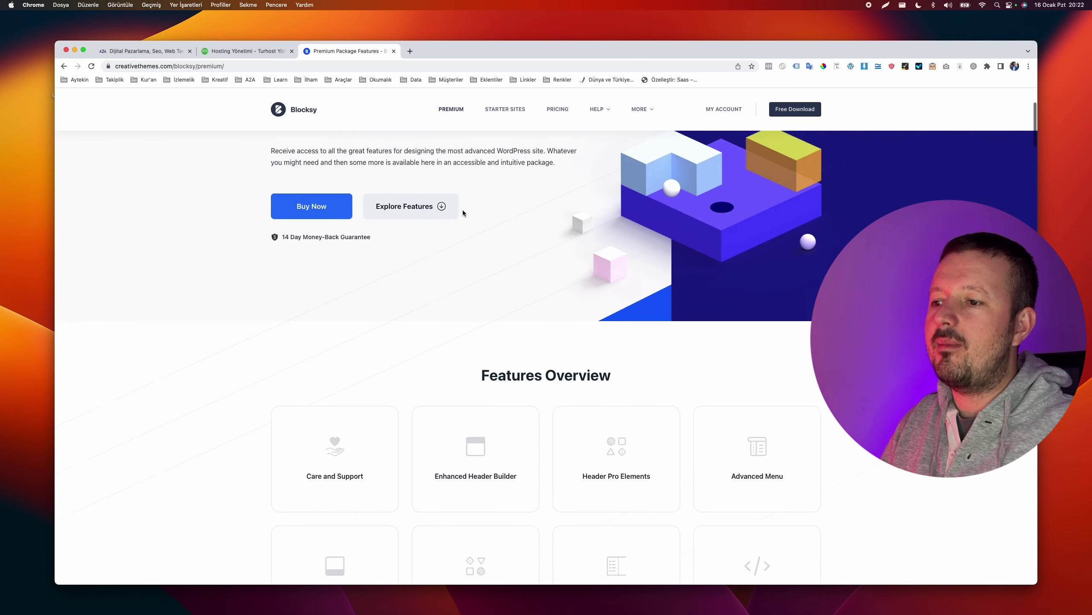
scroll(463, 210, down, 3)
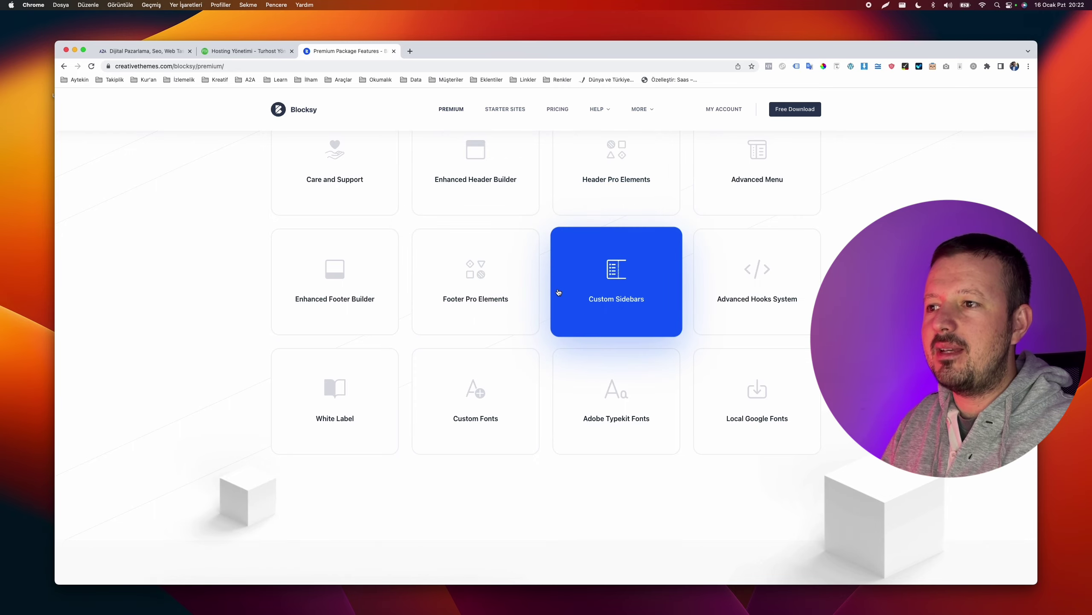
scroll(557, 291, down, 10)
scroll(557, 291, up, 5)
scroll(558, 292, up, 3)
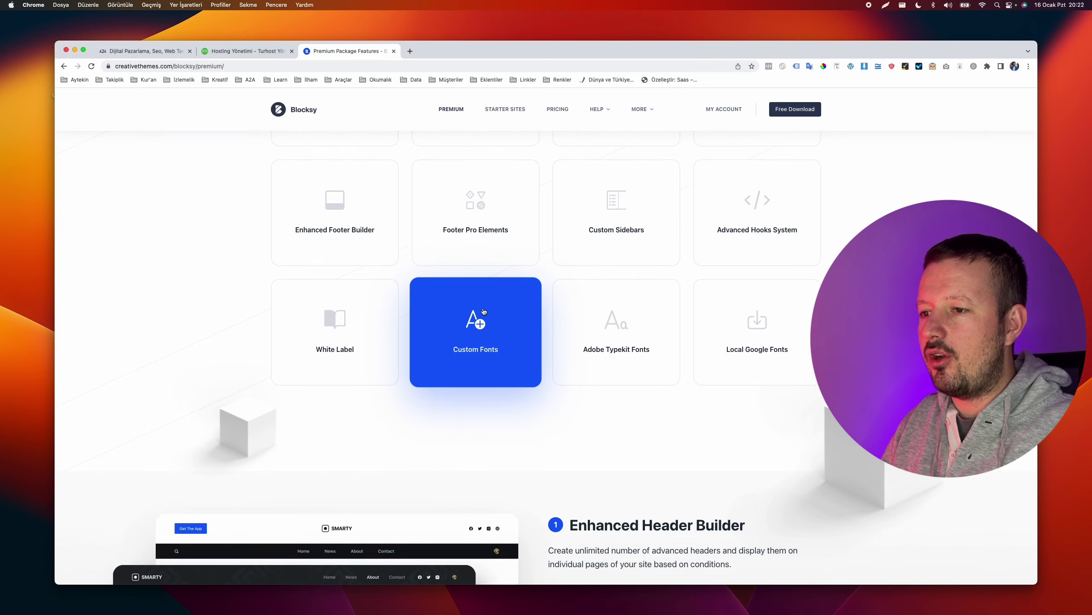
Examine the detailed Blocksy PRO features, such as header elements, content blocks and the custom font options
scroll(563, 431, down, 15)
scroll(563, 431, down, 1)
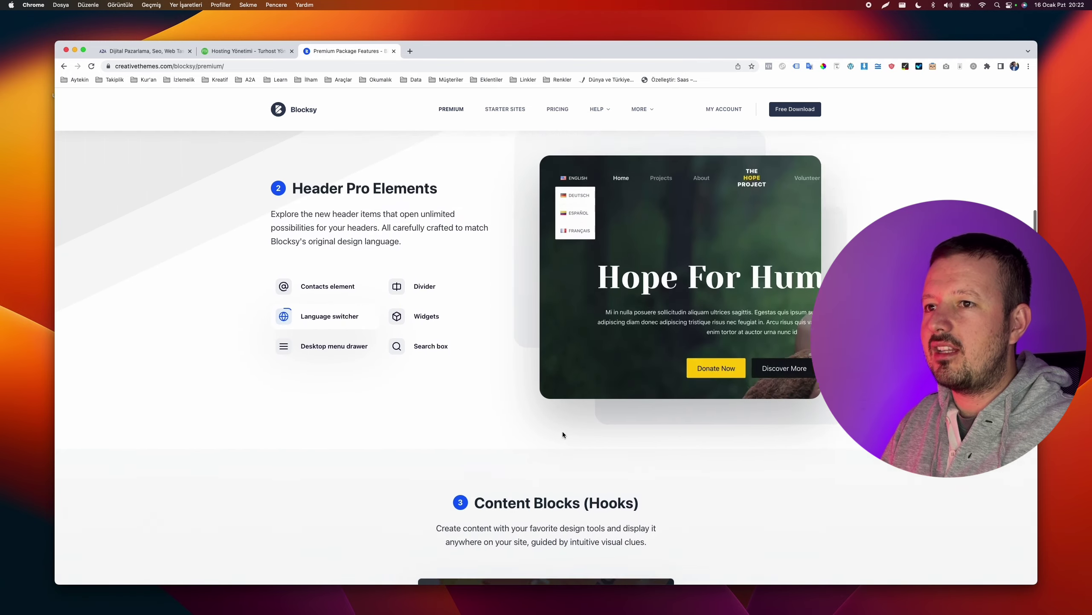
scroll(563, 431, up, 3)
scroll(562, 431, down, 12)
scroll(562, 431, up, 1)
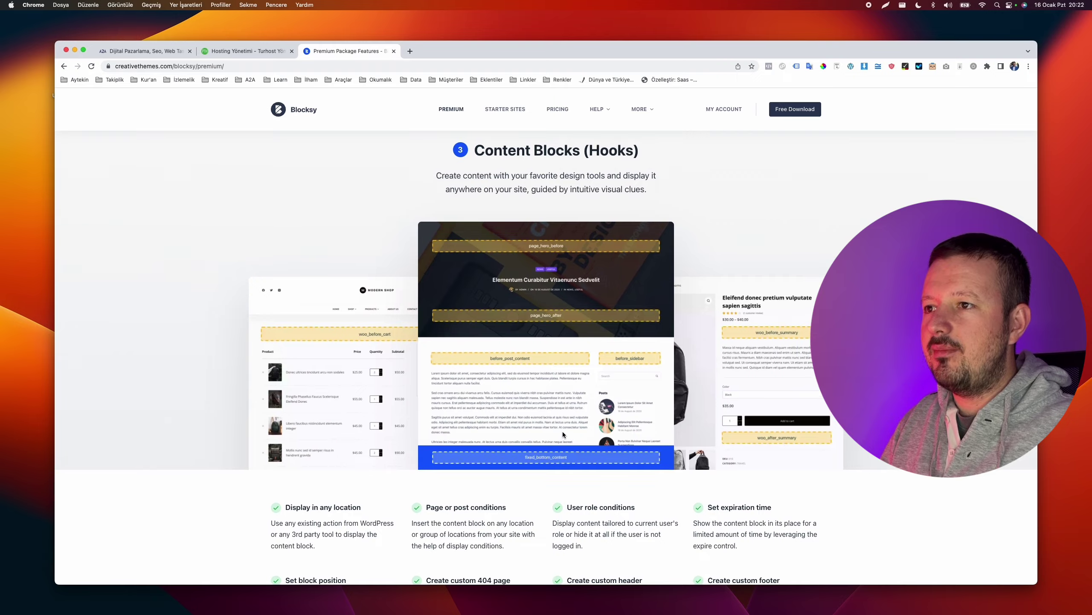
scroll(563, 431, down, 15)
scroll(563, 431, down, 3)
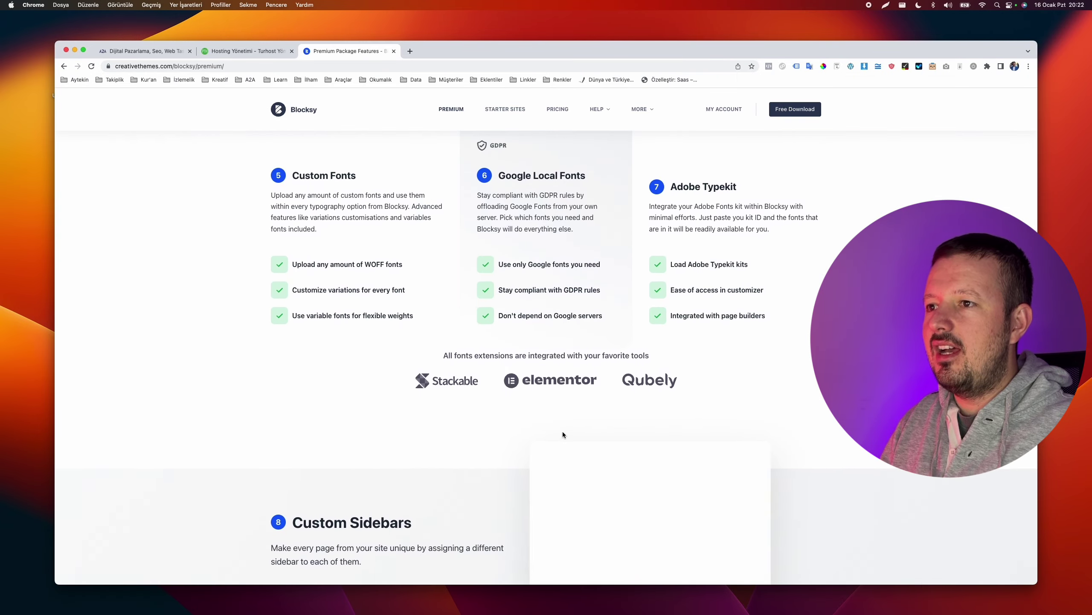
scroll(563, 431, up, 20)
scroll(562, 431, down, 5)
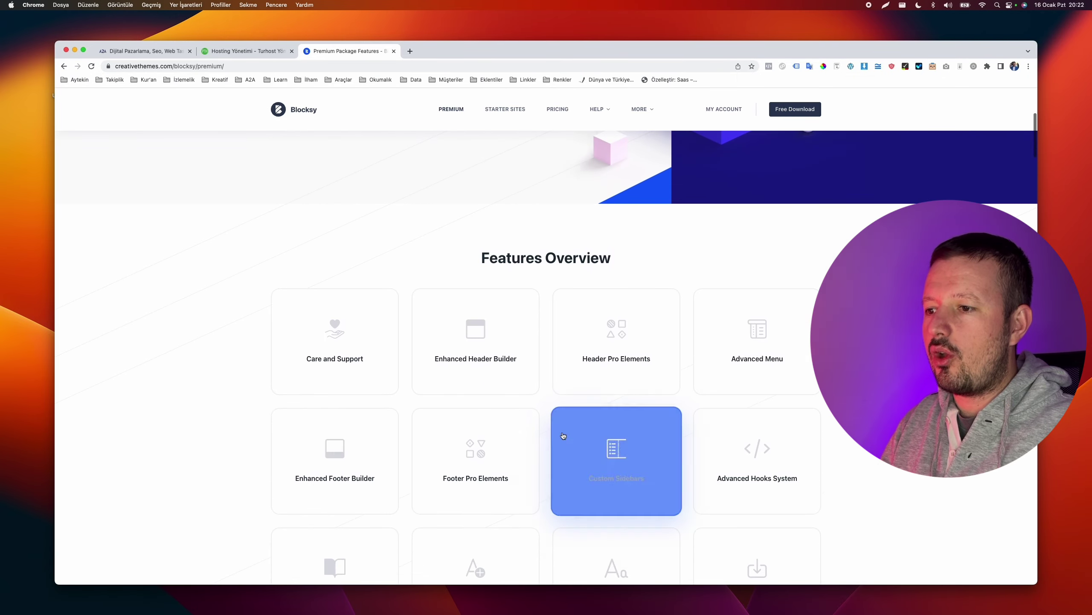
scroll(776, 331, up, 5)
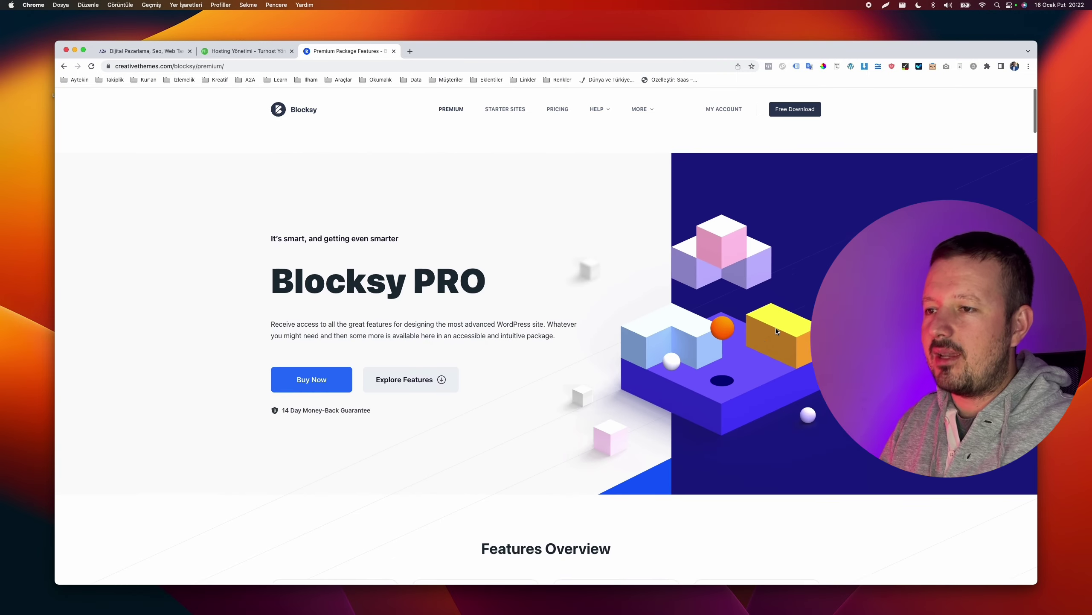
scroll(777, 331, down, 20)
scroll(653, 244, up, 20)
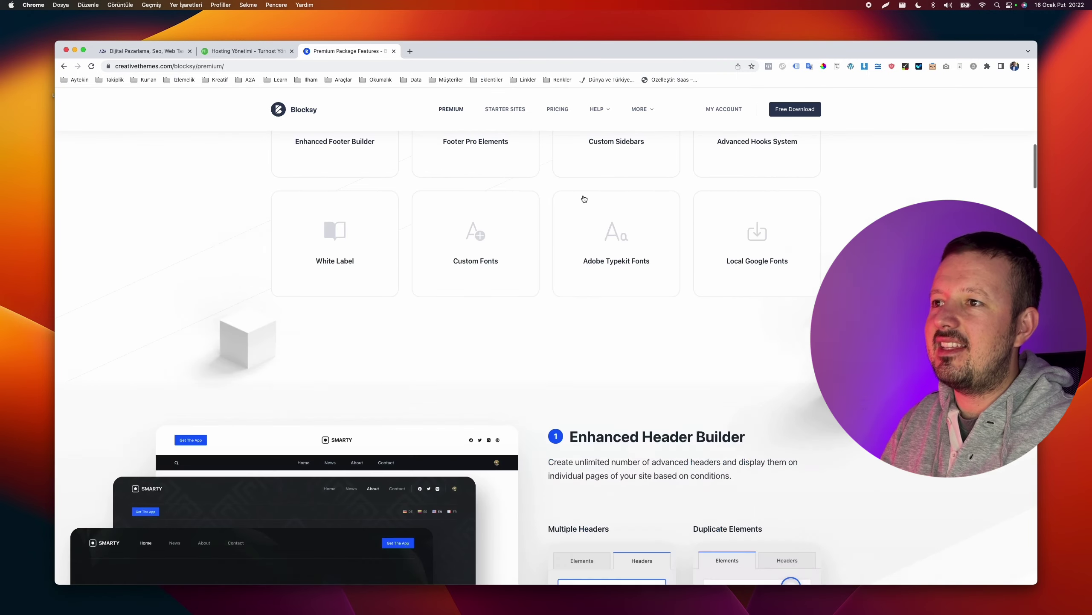
Open the Blocksy pricing page and view the annual Personal, Professional and Agency plans
click(558, 113)
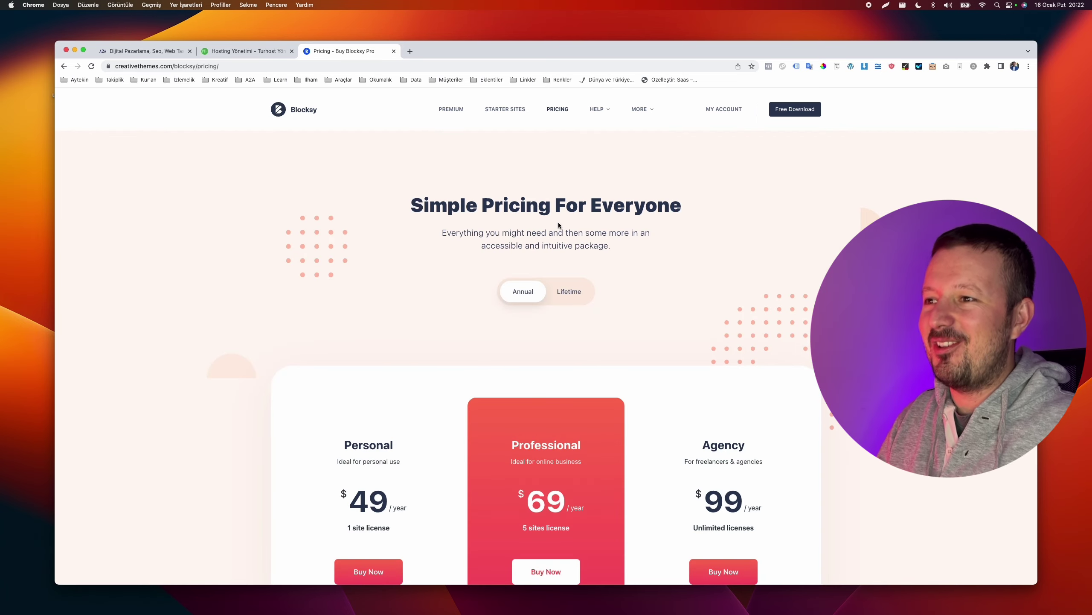
scroll(558, 223, down, 5)
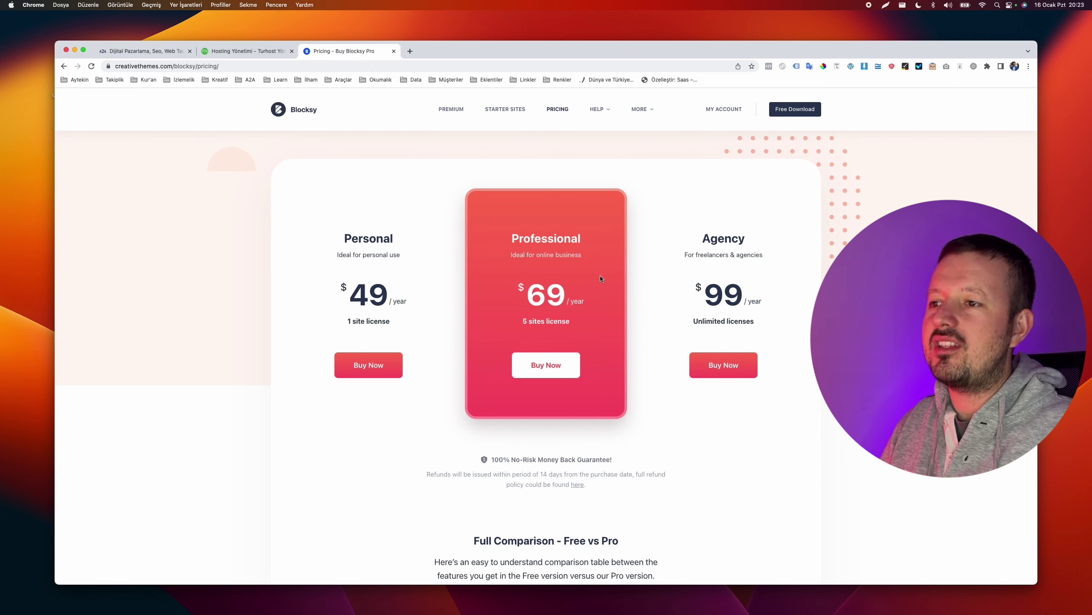
Switch the pricing plans to Lifetime and compare the Personal, Professional and Agency offers
scroll(711, 283, up, 3)
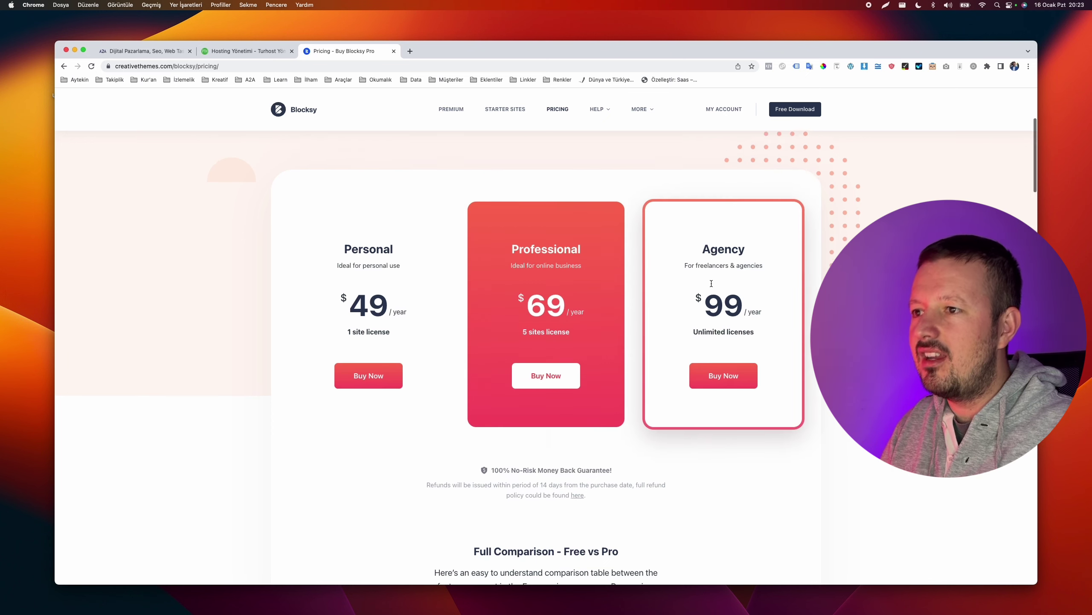
scroll(711, 283, down, 1)
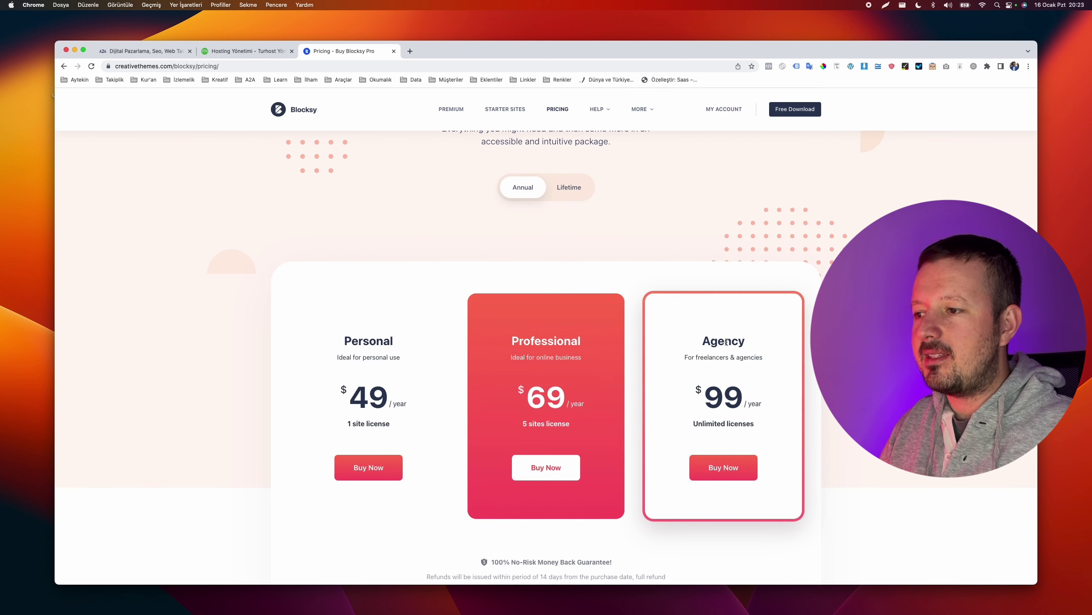
click(574, 190)
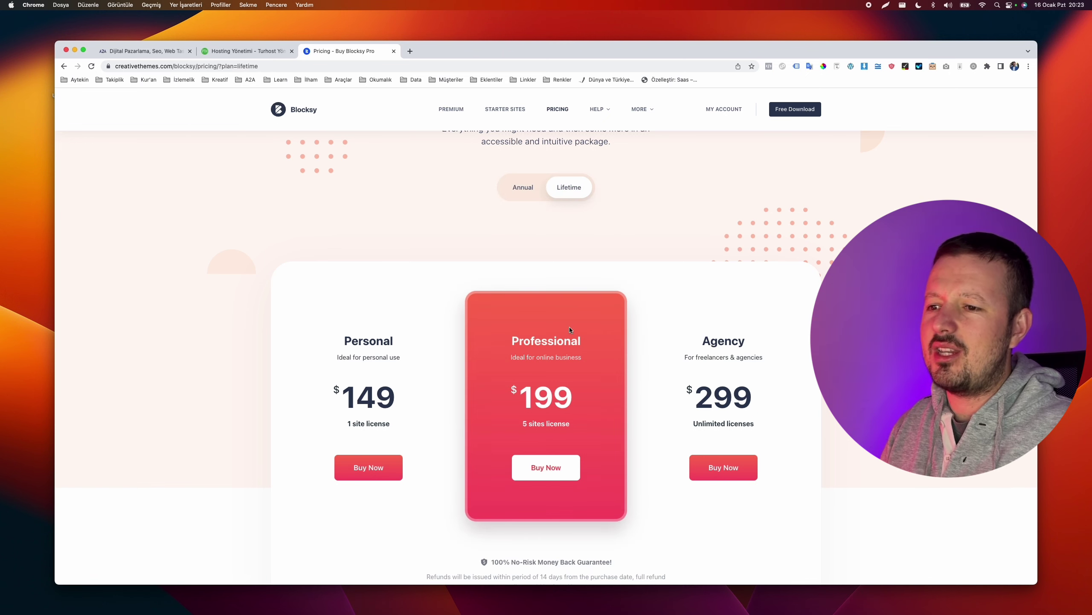
scroll(731, 326, down, 2)
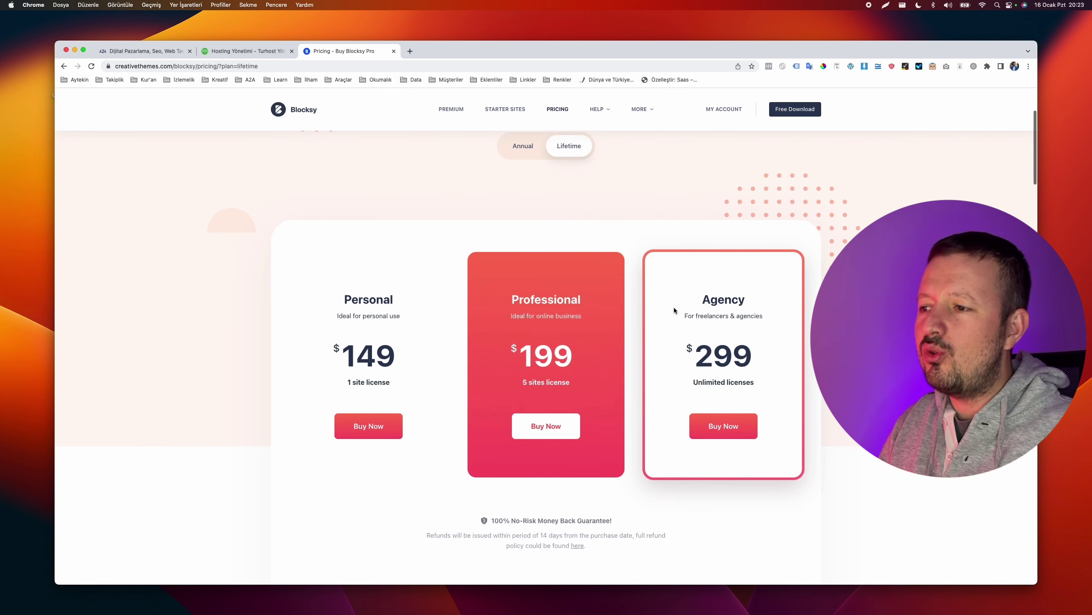
scroll(645, 374, down, 4)
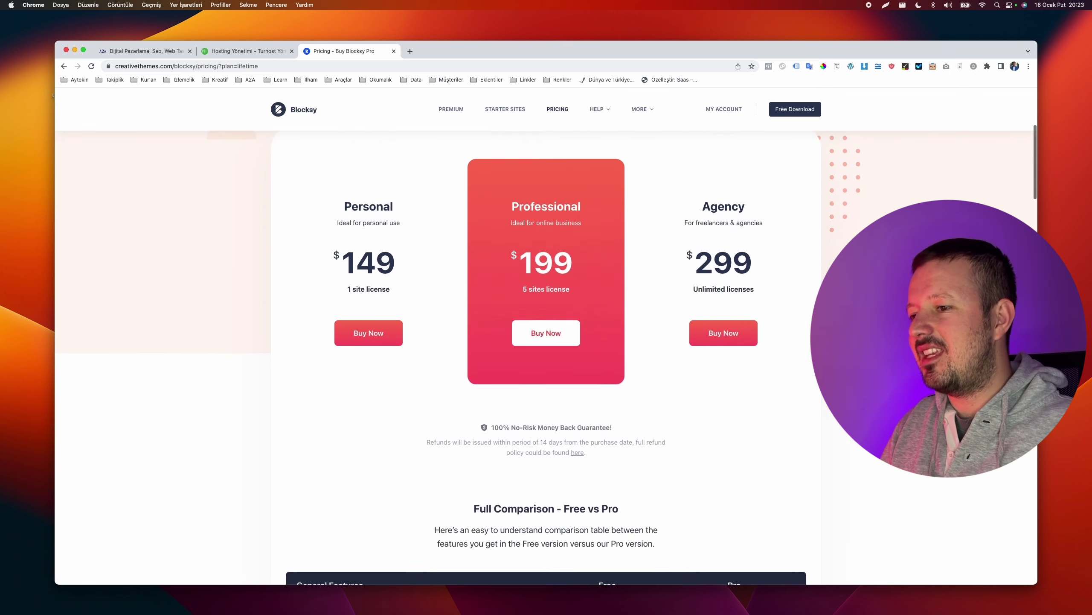
Examine the General Features section of the Free vs Pro comparison, from the global color palette to white label
scroll(546, 357, down, 15)
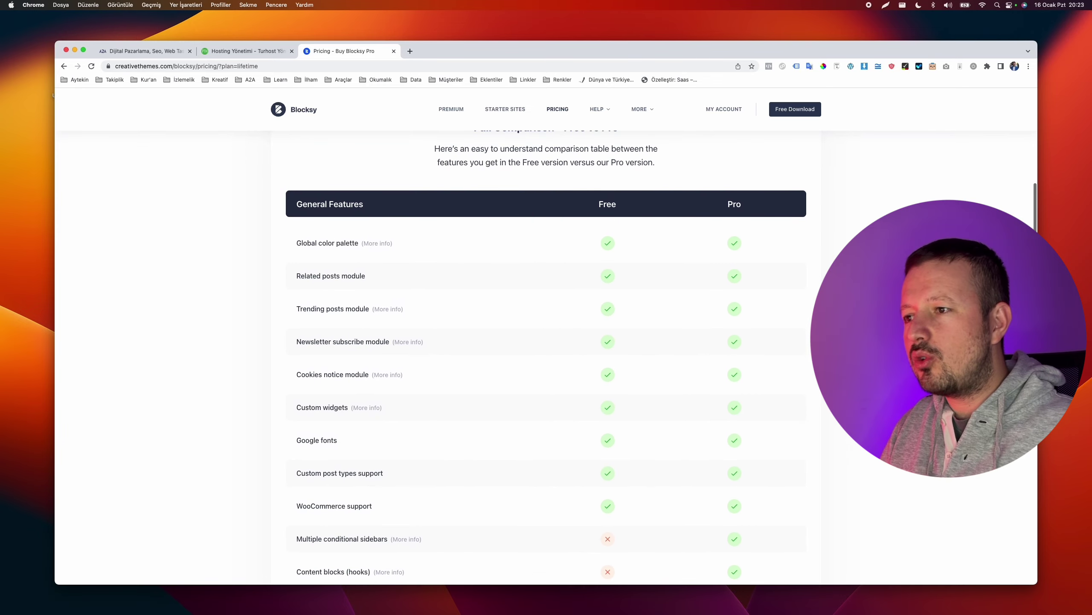
scroll(546, 353, down, 1)
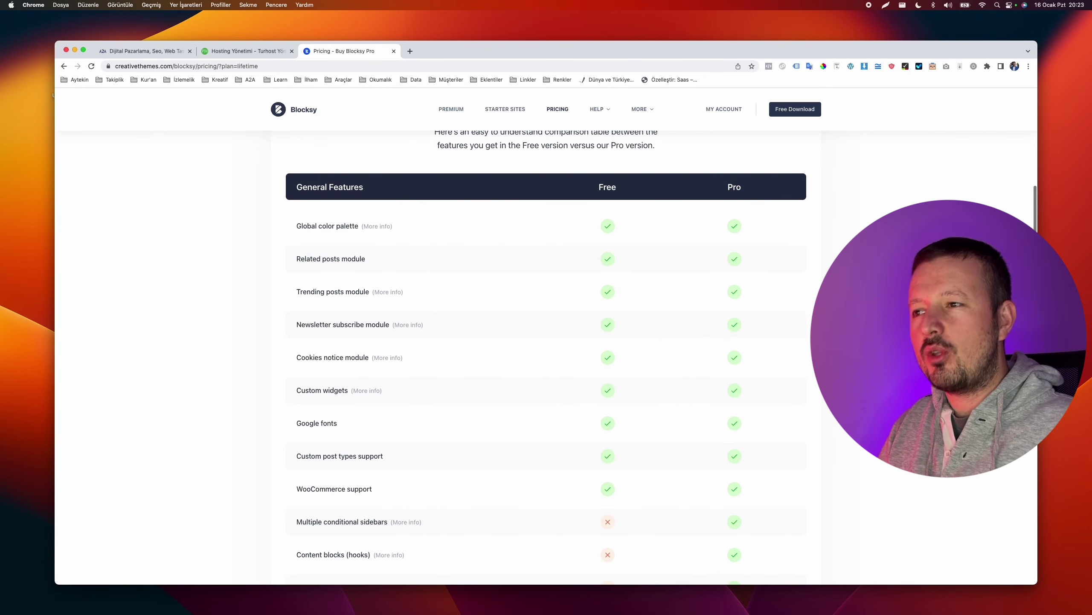
scroll(546, 357, down, 12)
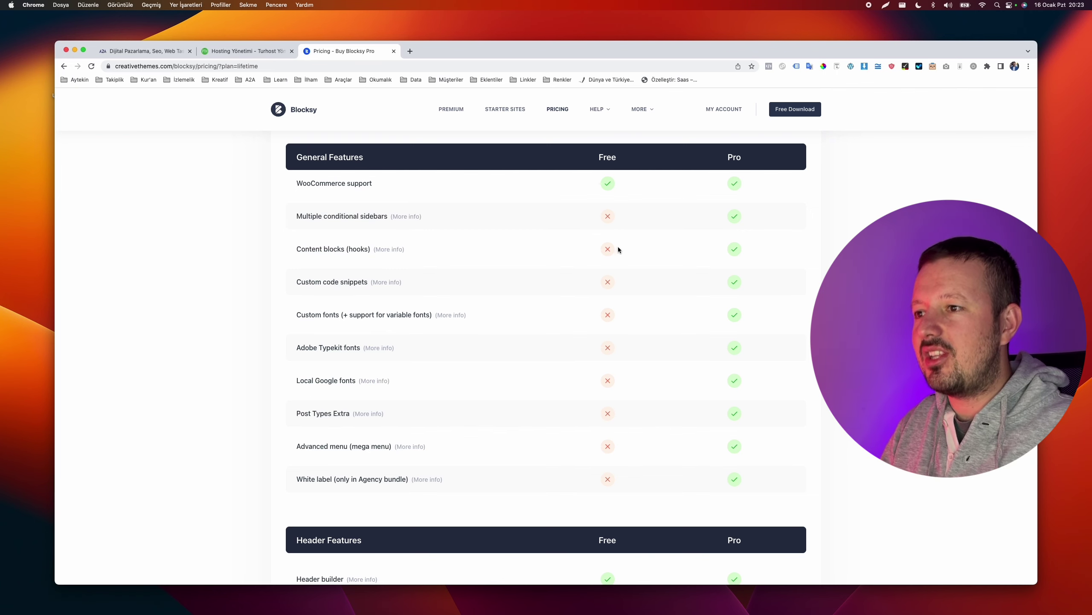
scroll(602, 253, down, 2)
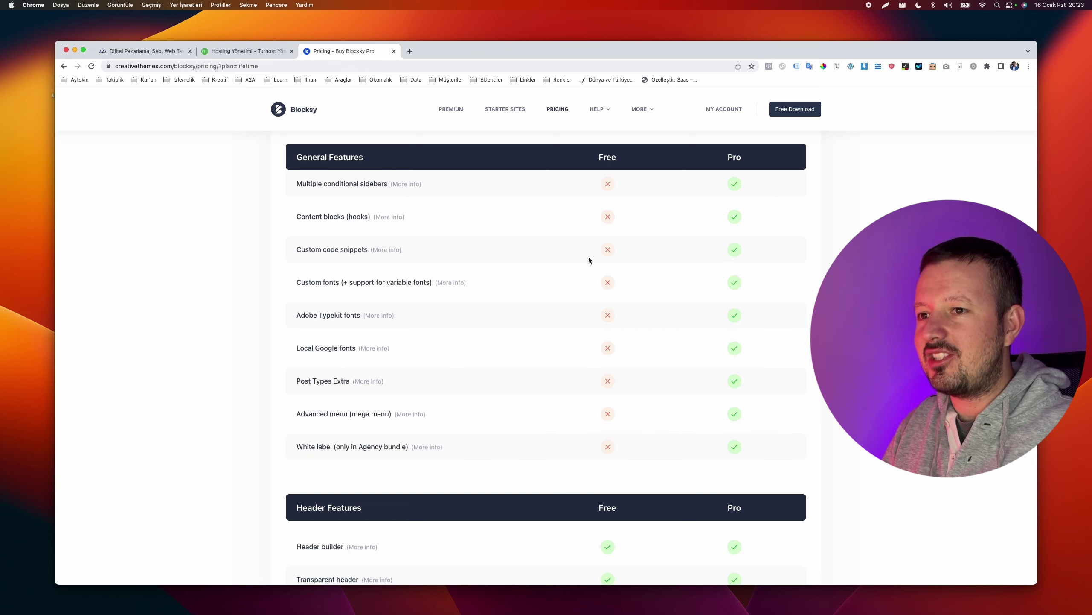
scroll(574, 266, down, 1)
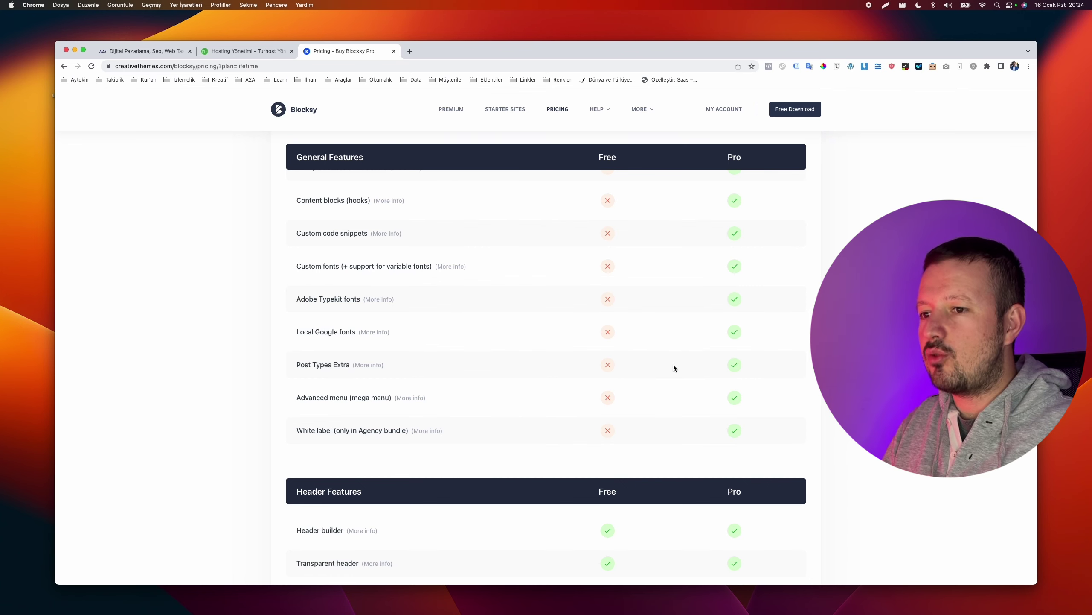
scroll(673, 365, down, 3)
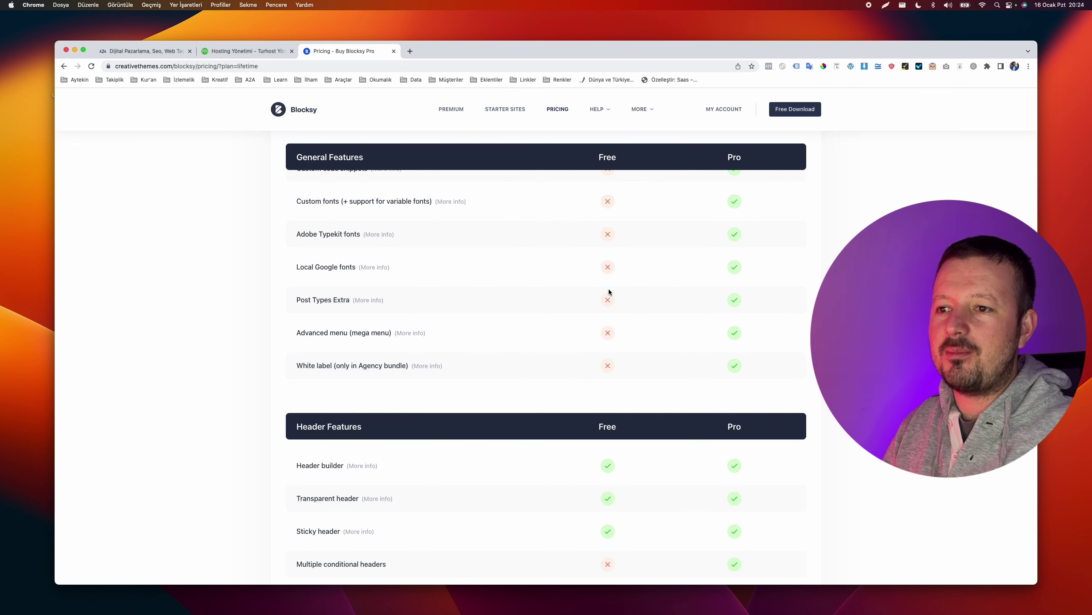
scroll(608, 291, down, 2)
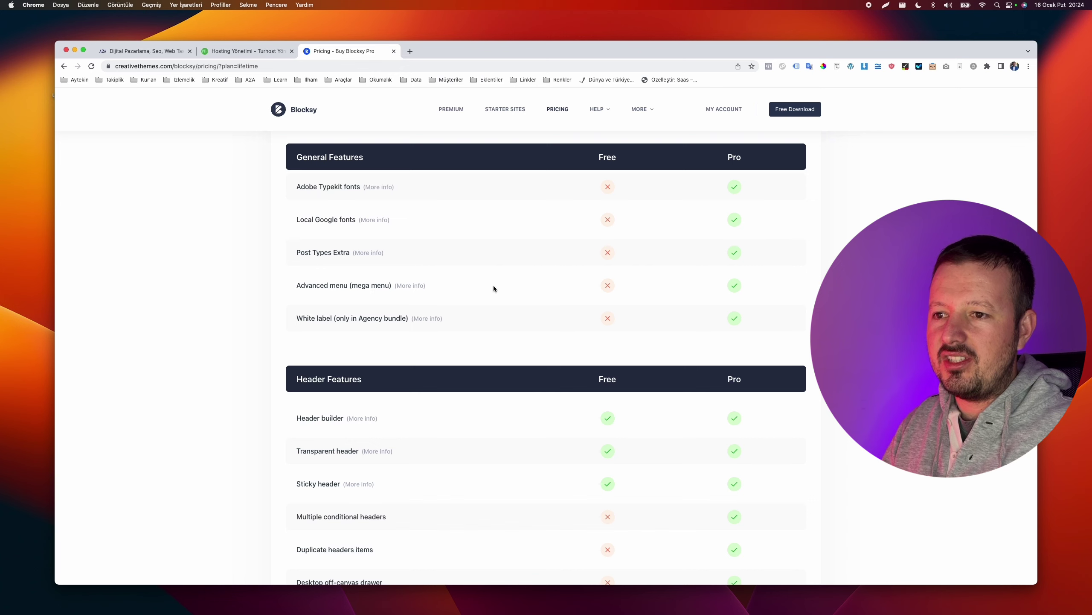
Compare the Free and Pro versions in the Header Features and Footer Features sections
scroll(493, 288, down, 10)
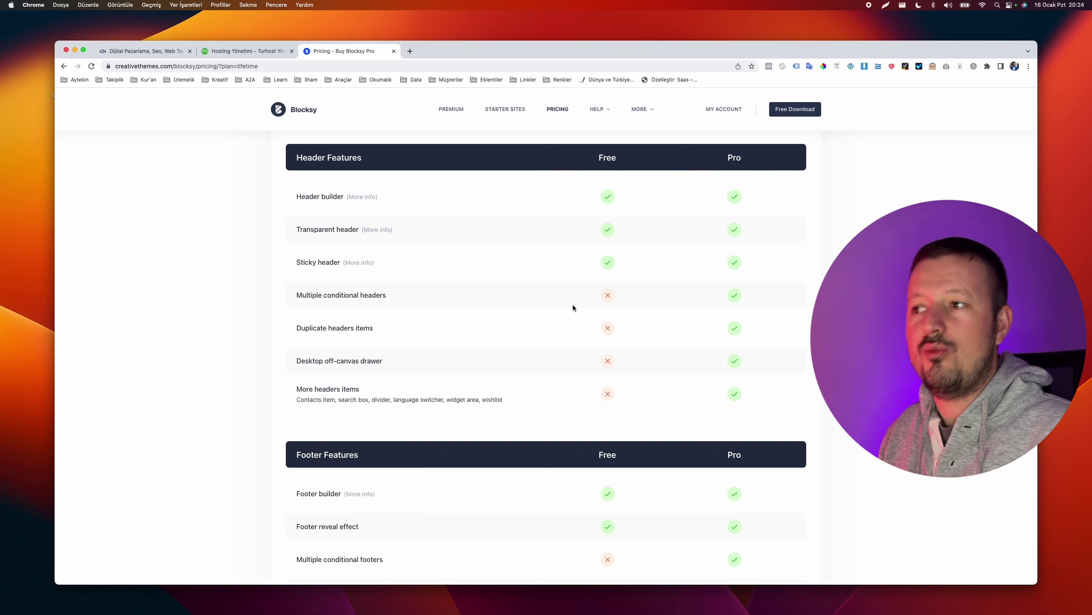
scroll(573, 305, down, 1)
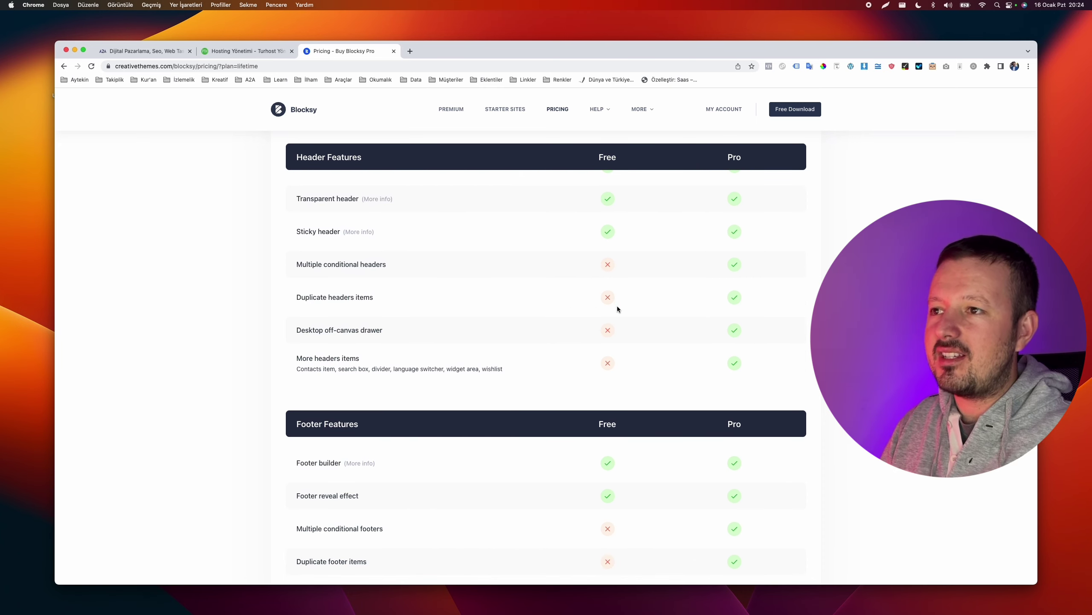
scroll(617, 309, down, 4)
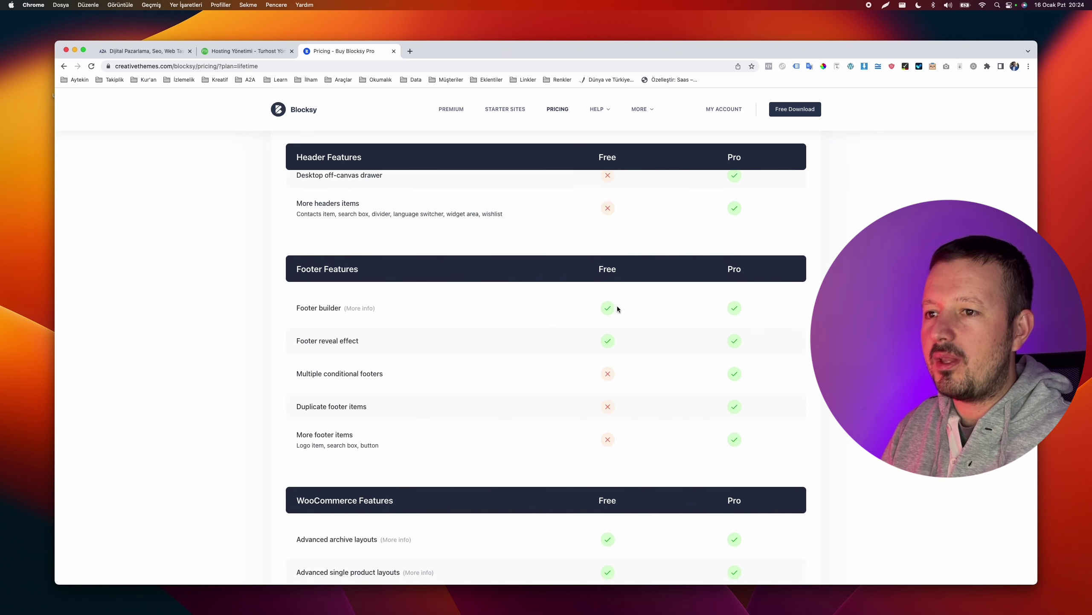
scroll(617, 308, up, 1)
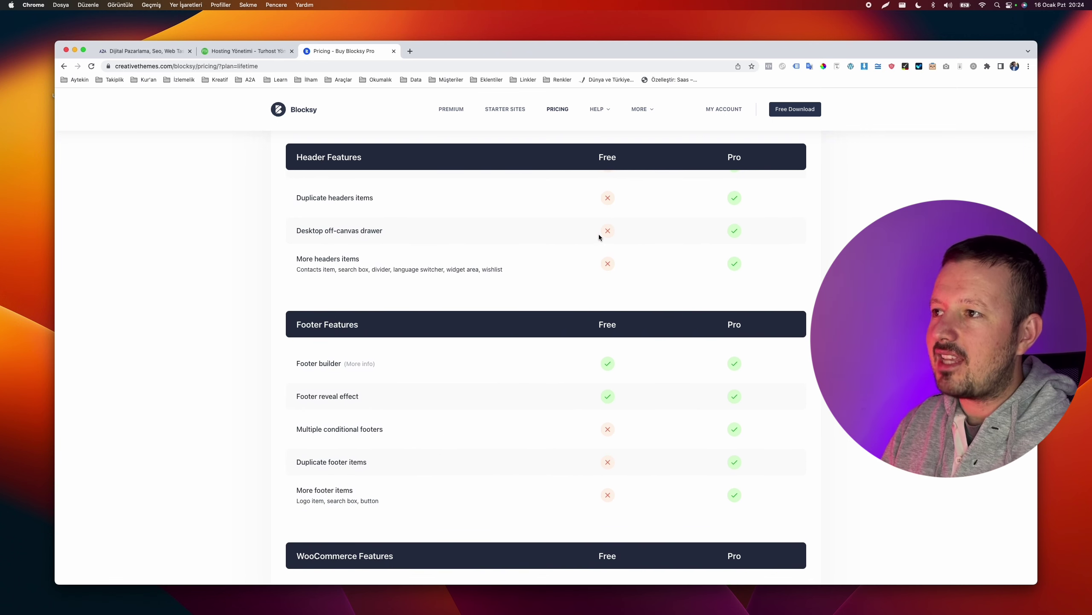
scroll(599, 257, down, 1)
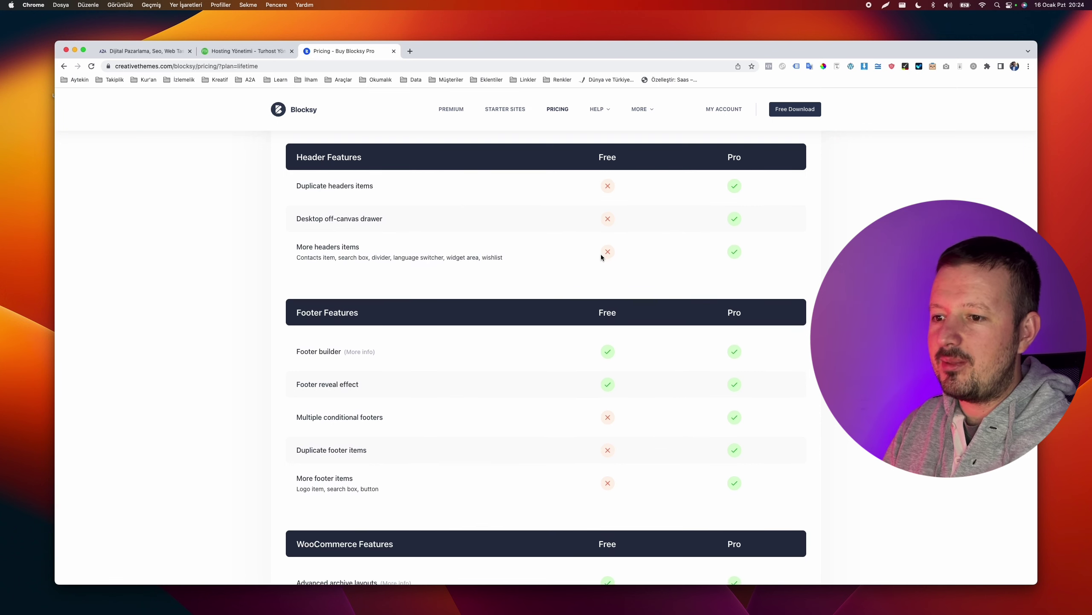
scroll(601, 255, down, 4)
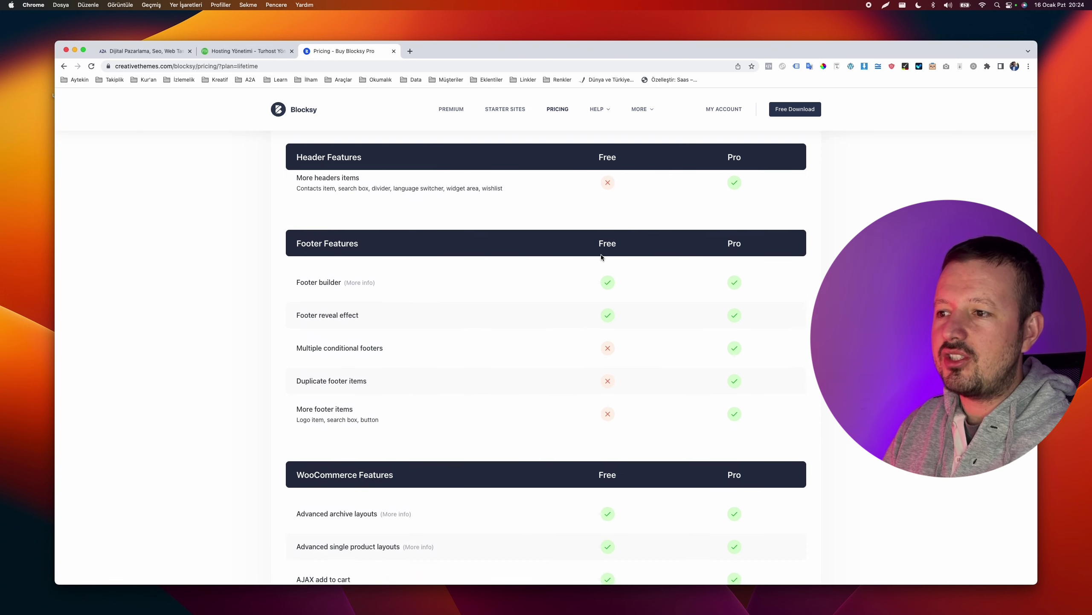
scroll(601, 255, down, 8)
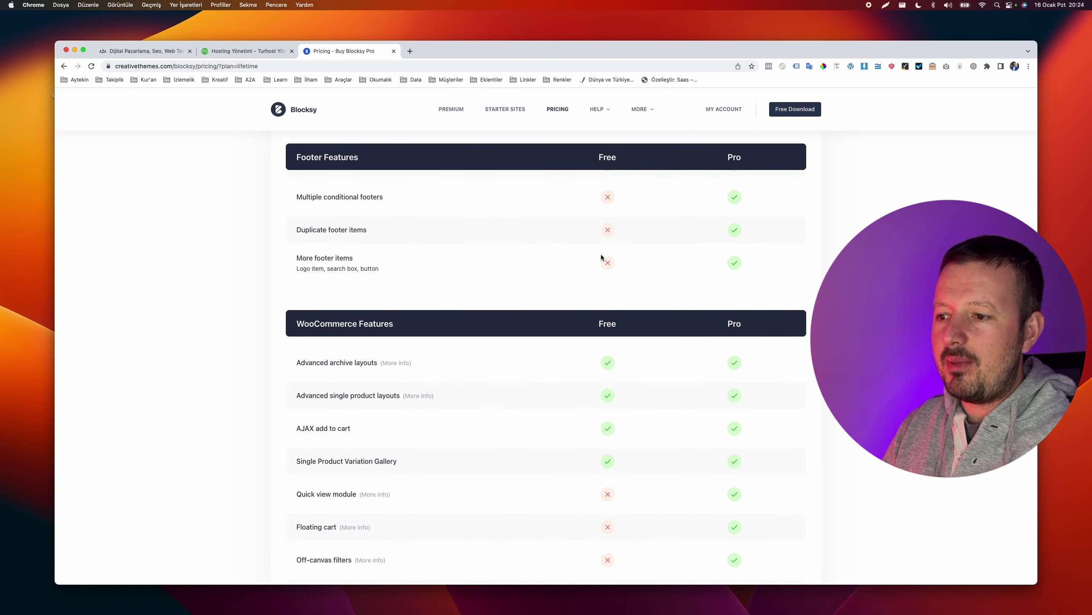
Review the WooCommerce Features section of the comparison, from advanced archive layouts down to the wishlist
scroll(601, 255, down, 4)
scroll(601, 256, up, 6)
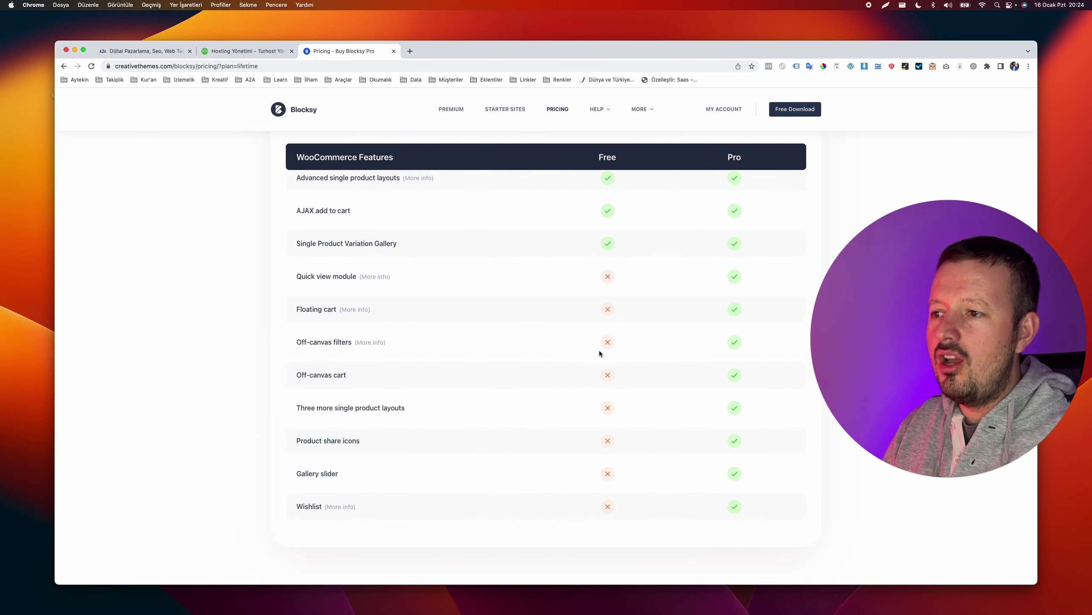
scroll(531, 356, down, 5)
scroll(529, 357, up, 6)
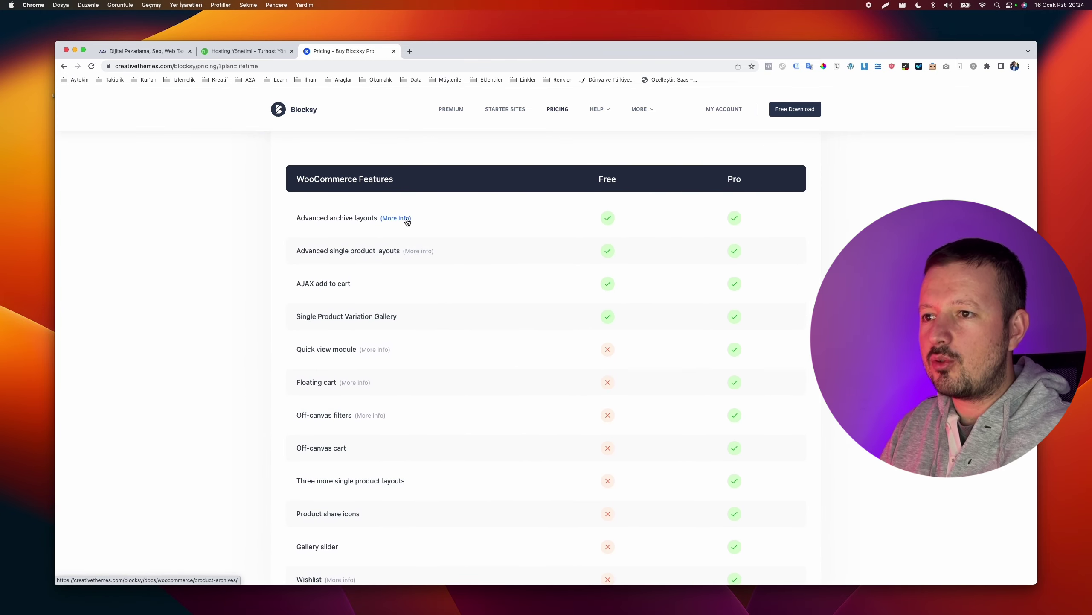
scroll(491, 257, down, 1)
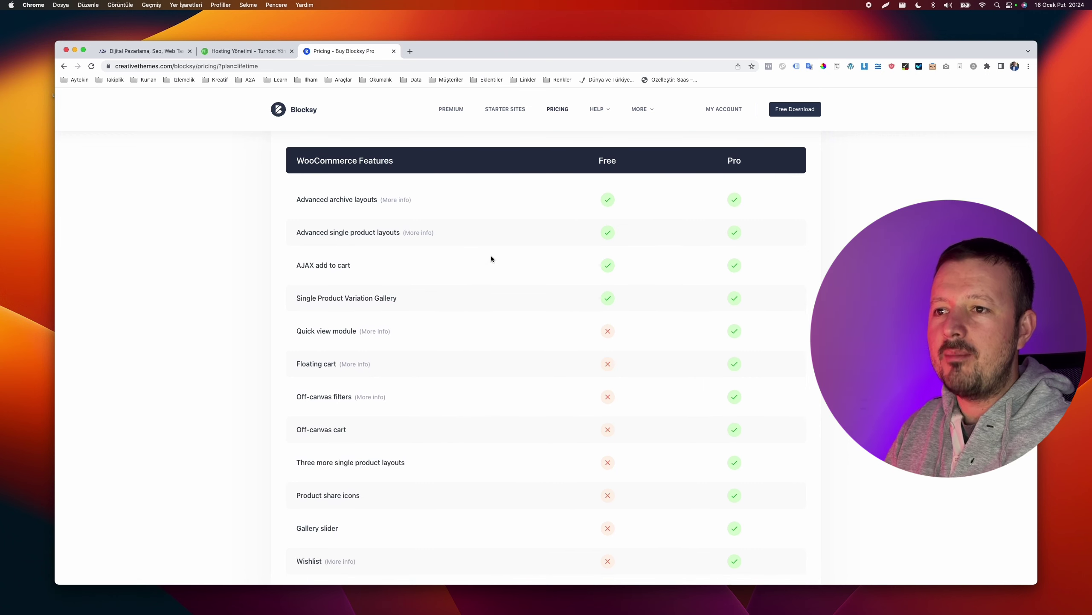
Open the additional information on advanced single product layouts in a new tab and look through the Single Product documentation
right_click(404, 228)
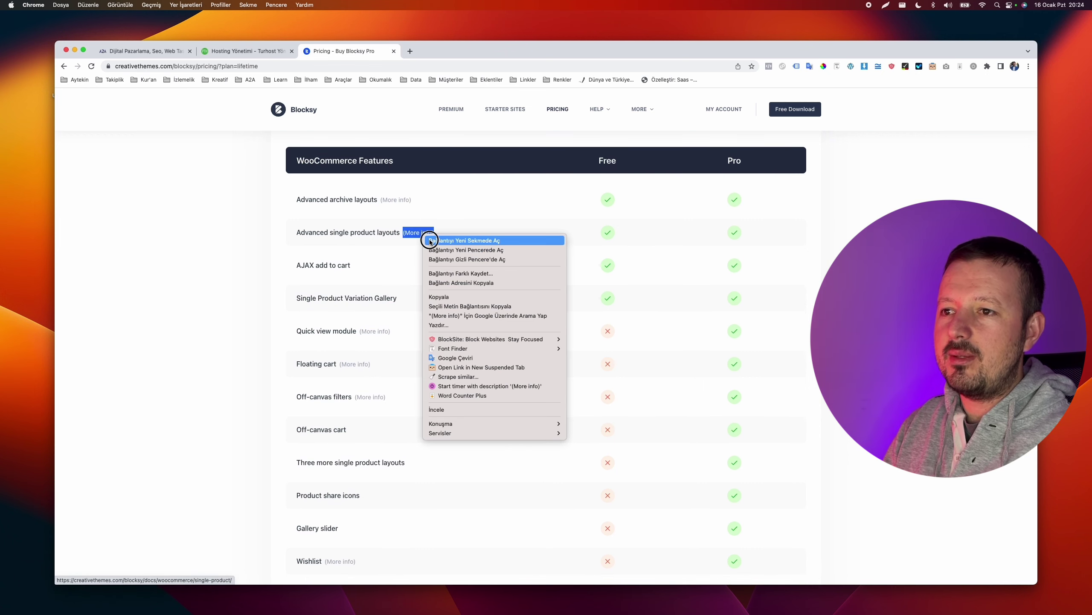
click(398, 117)
click(435, 51)
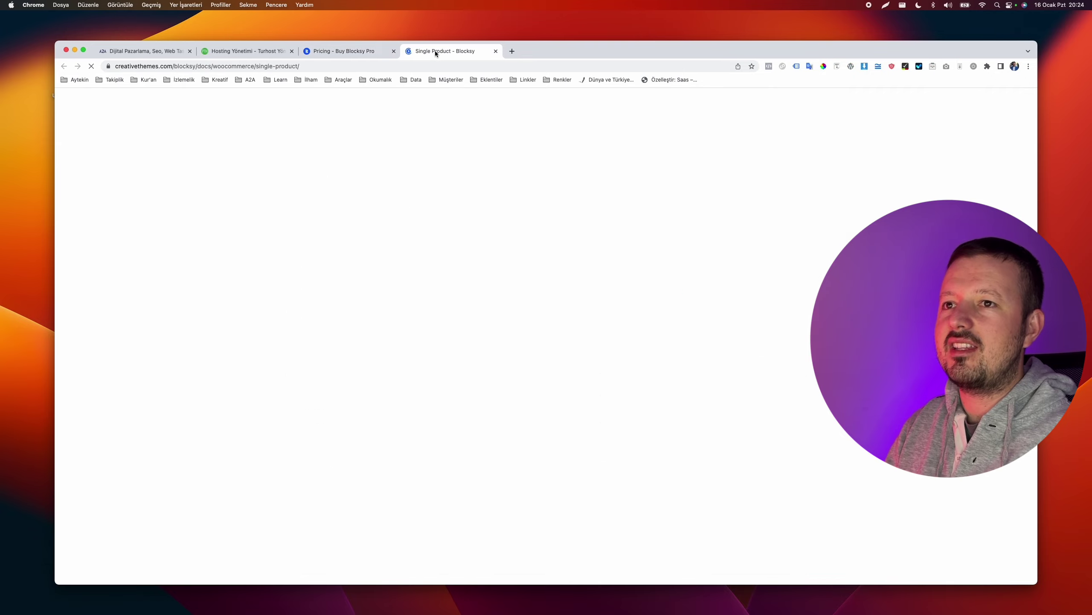
scroll(329, 214, down, 10)
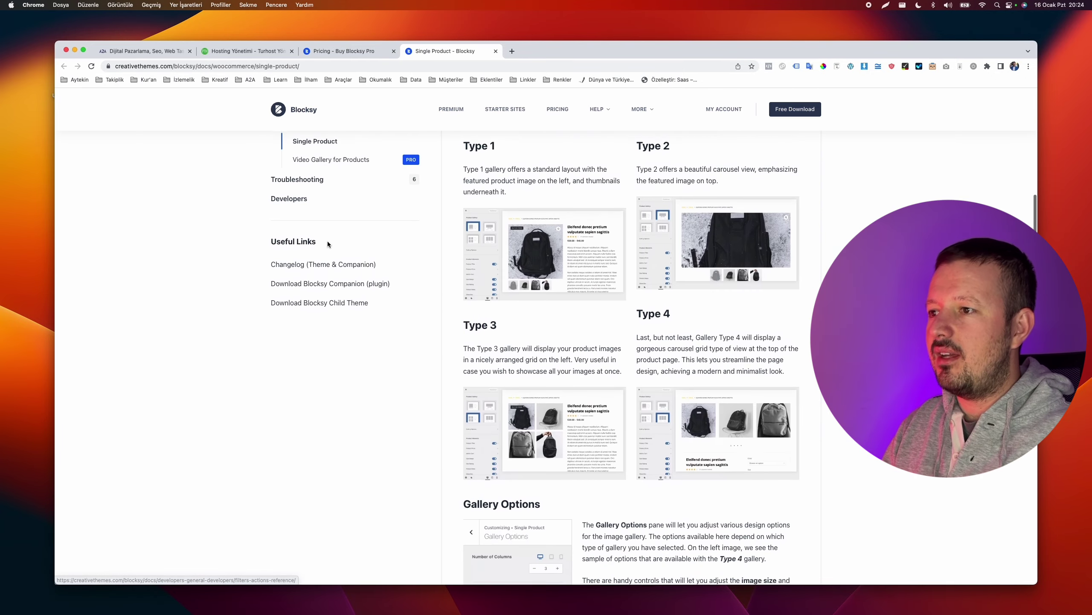
scroll(533, 213, down, 10)
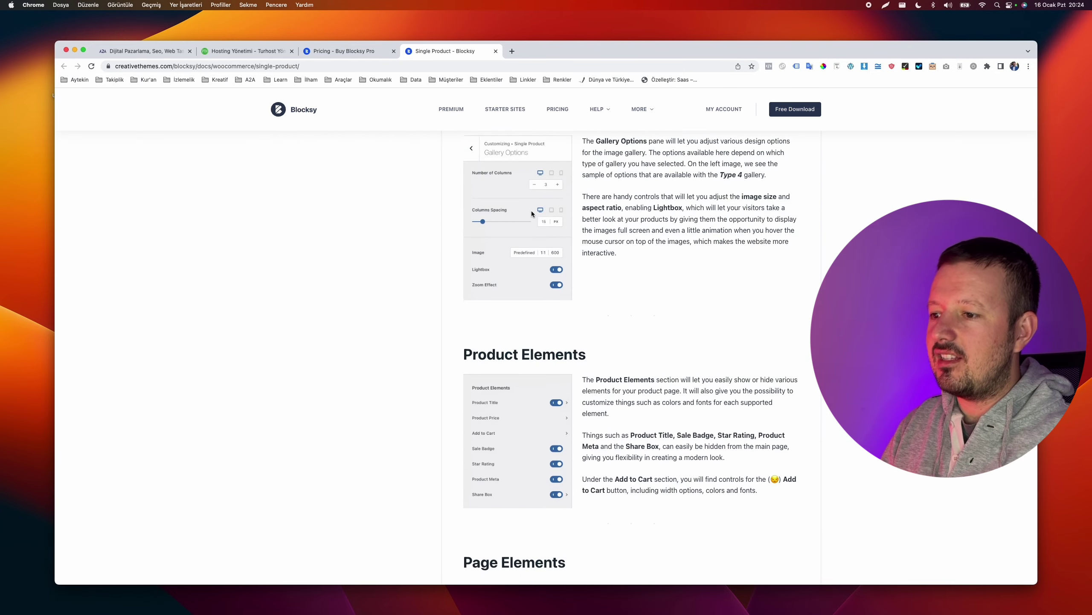
scroll(530, 210, down, 15)
scroll(531, 210, up, 20)
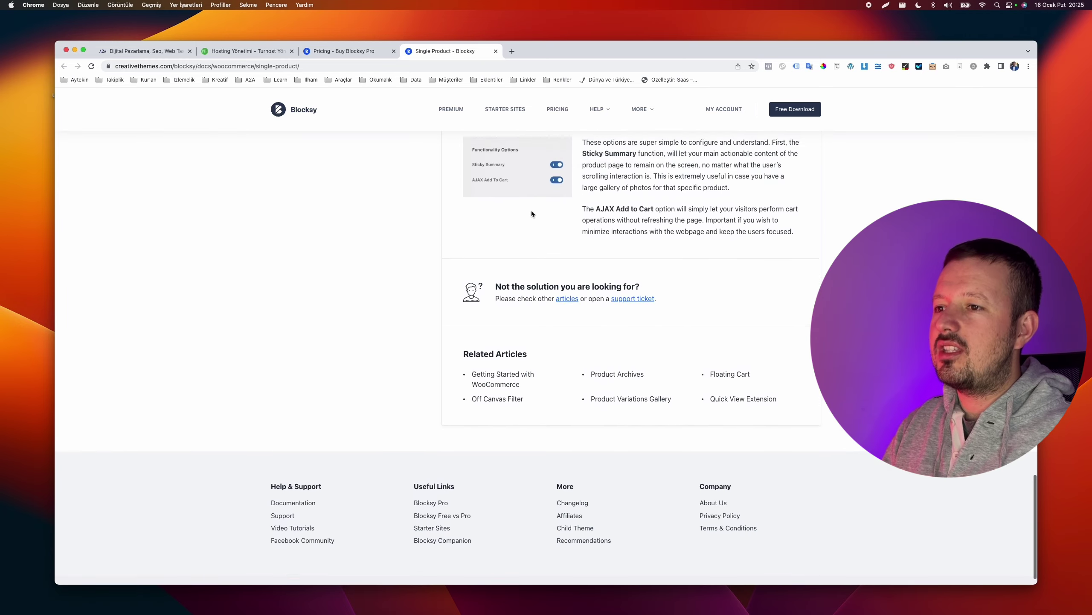
Return to the pricing page and view its money-back guarantee and Frequently Asked Questions down to the page end
click(342, 52)
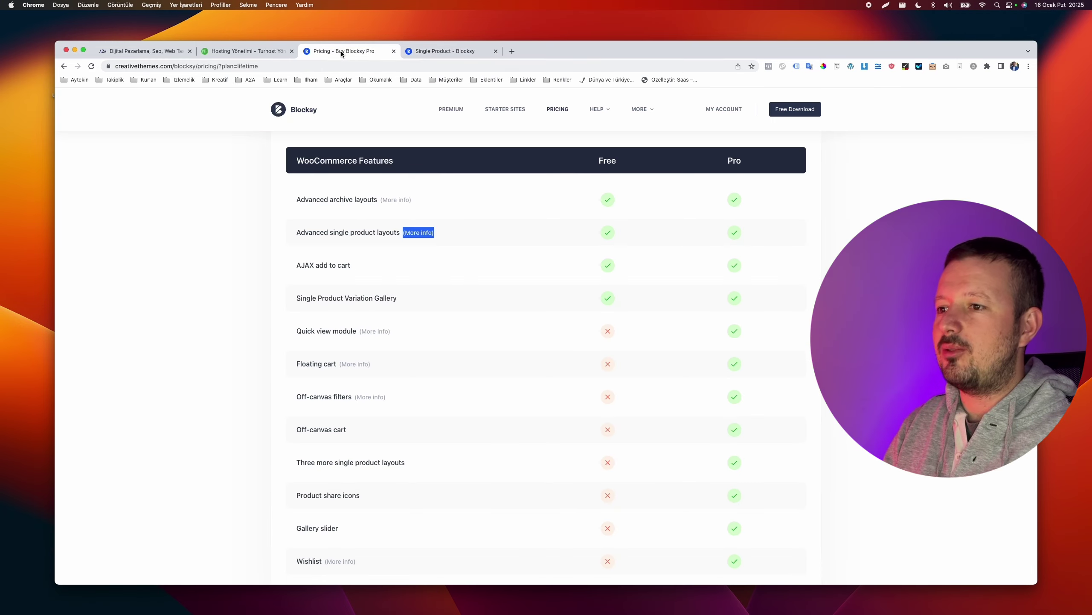
scroll(357, 287, down, 12)
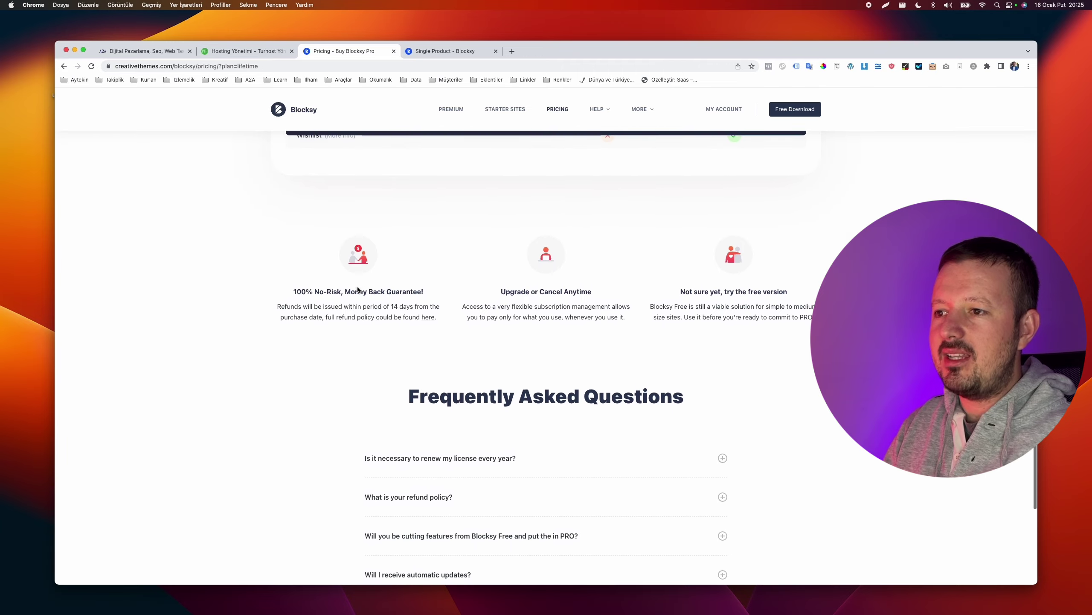
scroll(357, 287, down, 8)
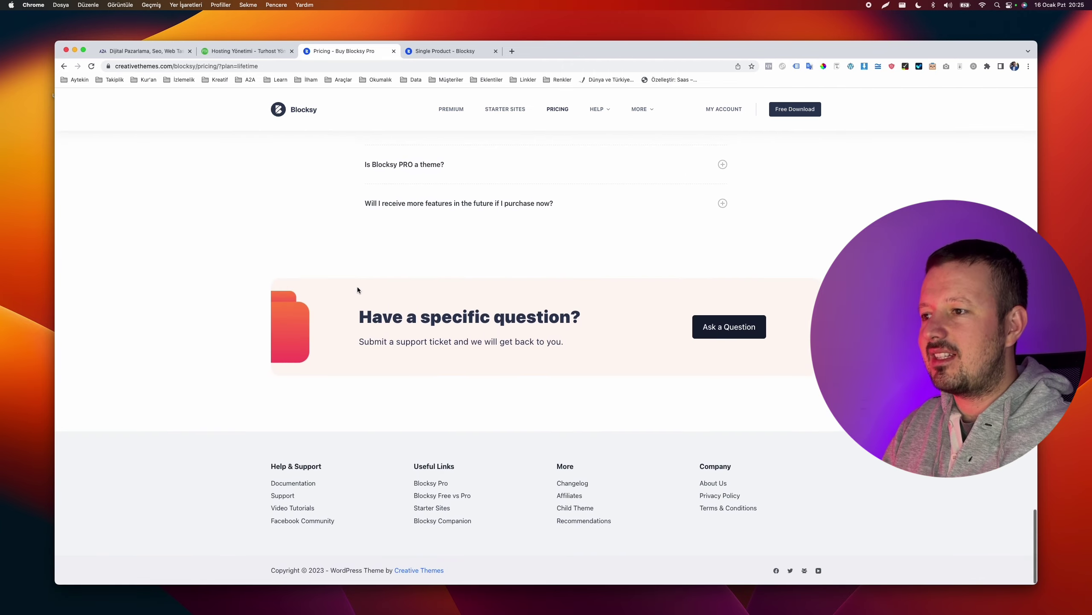
Open the Starter Sites page and browse the ready-to-import website demos such as Restaurant, Wood and Renovation
scroll(357, 287, up, 20)
scroll(356, 287, up, 15)
mouse_move(628, 117)
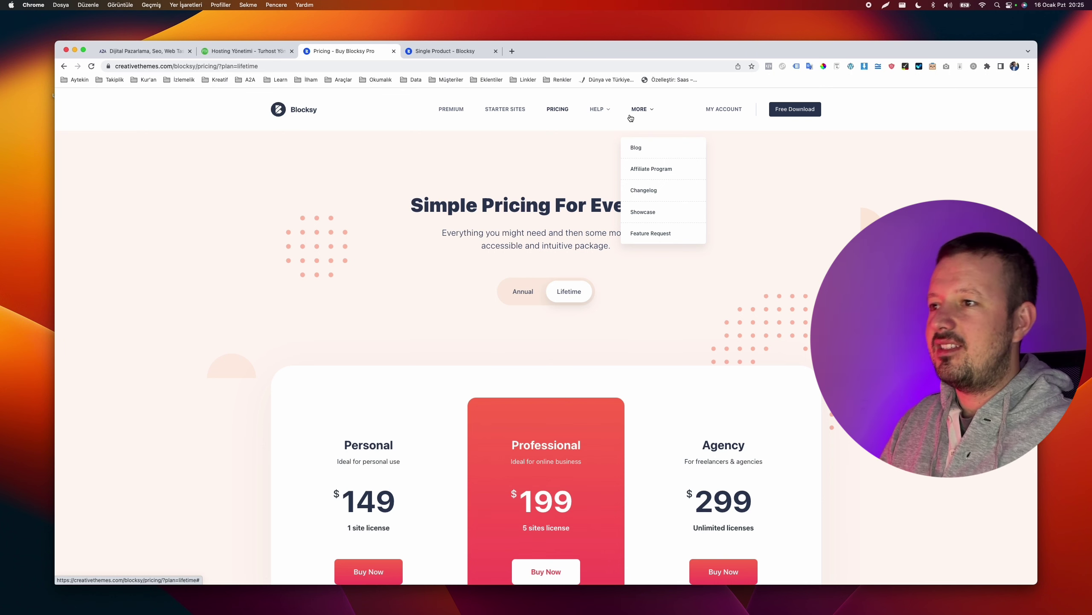
click(499, 111)
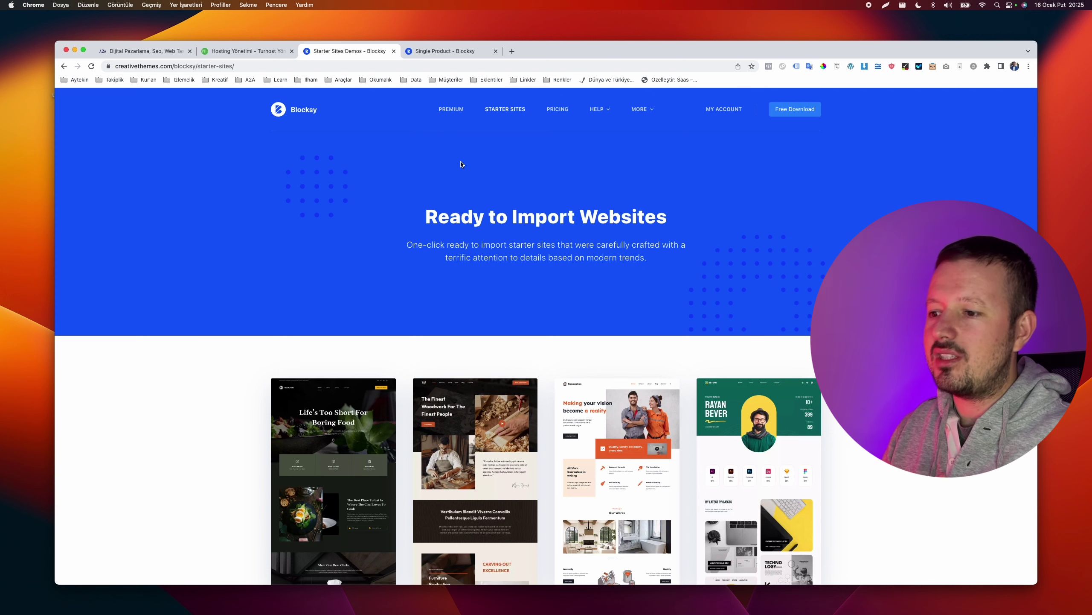
scroll(474, 231, down, 4)
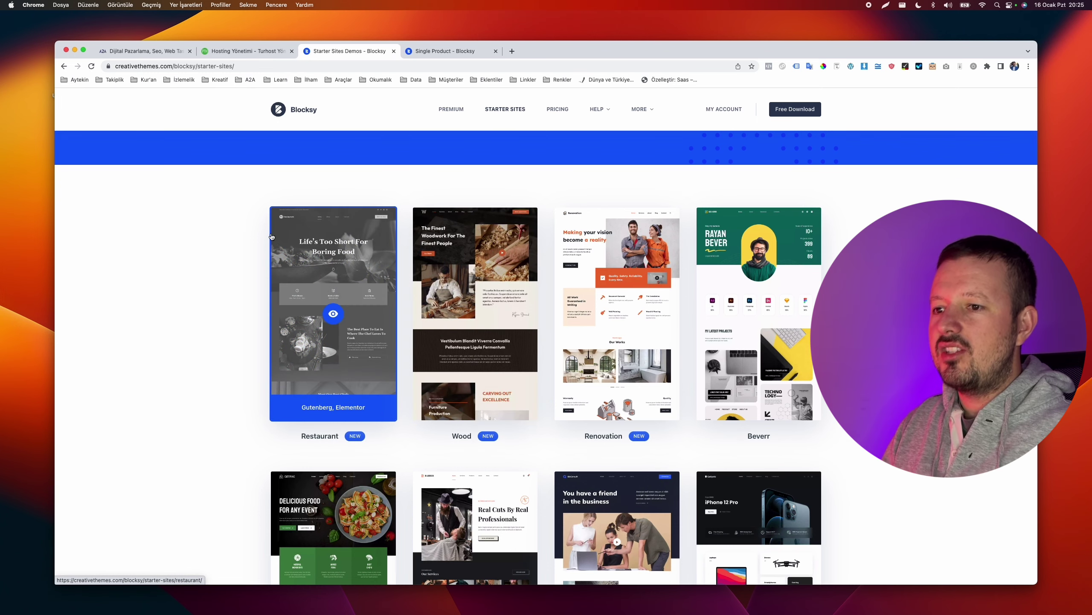
scroll(183, 244, down, 4)
scroll(183, 245, up, 5)
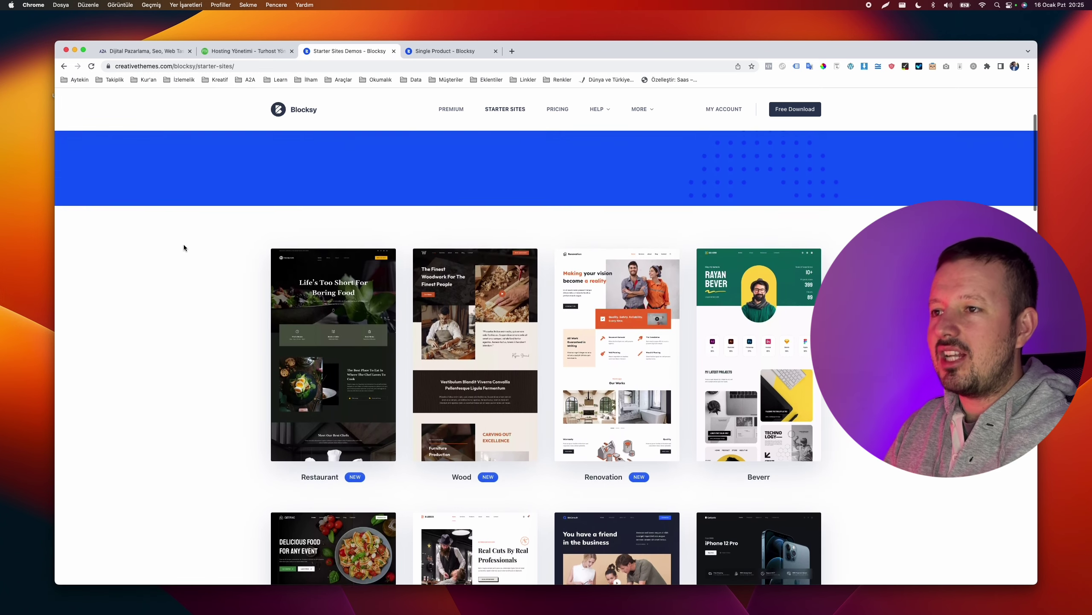
scroll(183, 245, down, 4)
scroll(184, 245, up, 2)
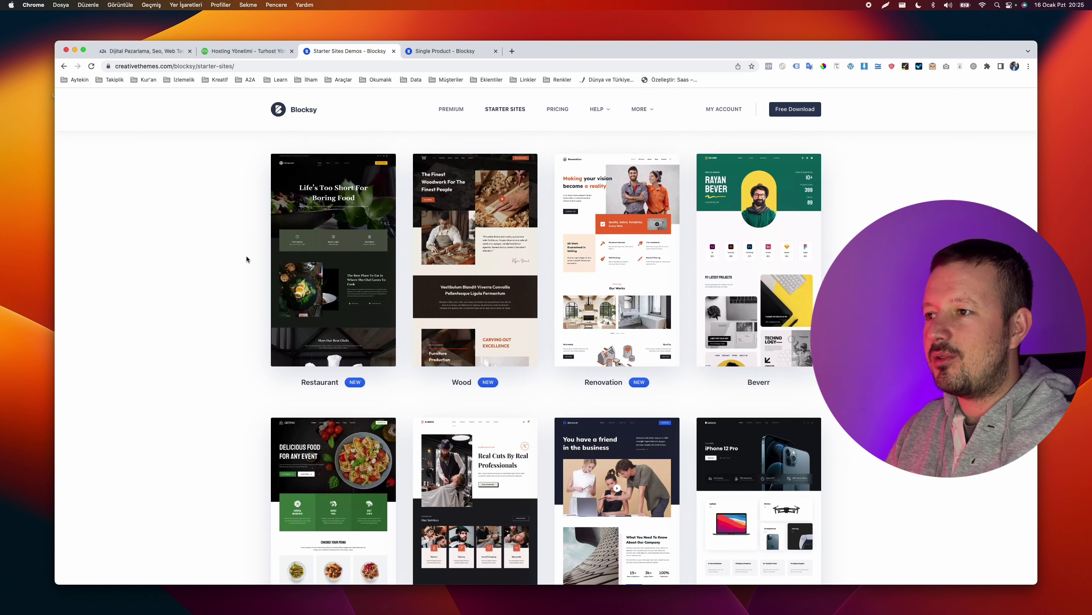
Browse the Starter Sites demos from Catering, Barber Shop and Gadgets through Home Decor, Cleaning Service and Car Service
scroll(247, 258, down, 3)
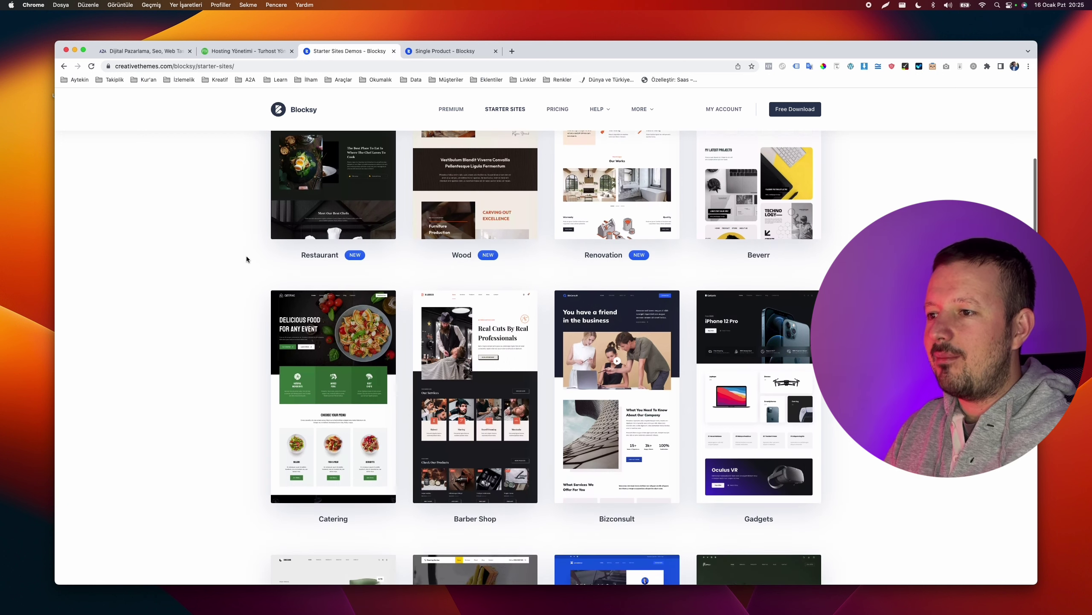
scroll(247, 258, down, 3)
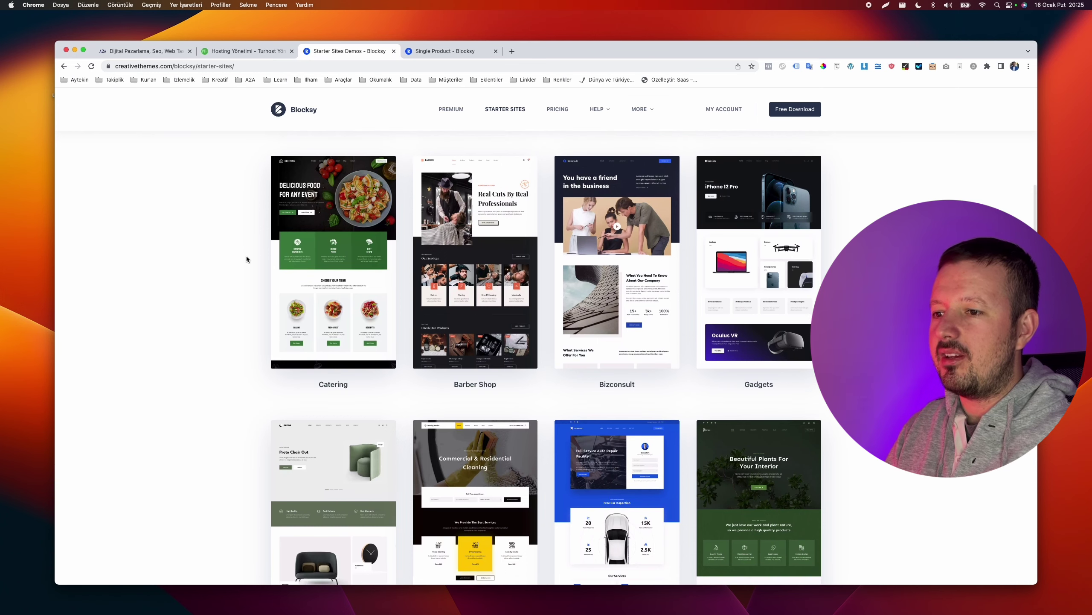
scroll(247, 259, down, 2)
scroll(246, 258, down, 1)
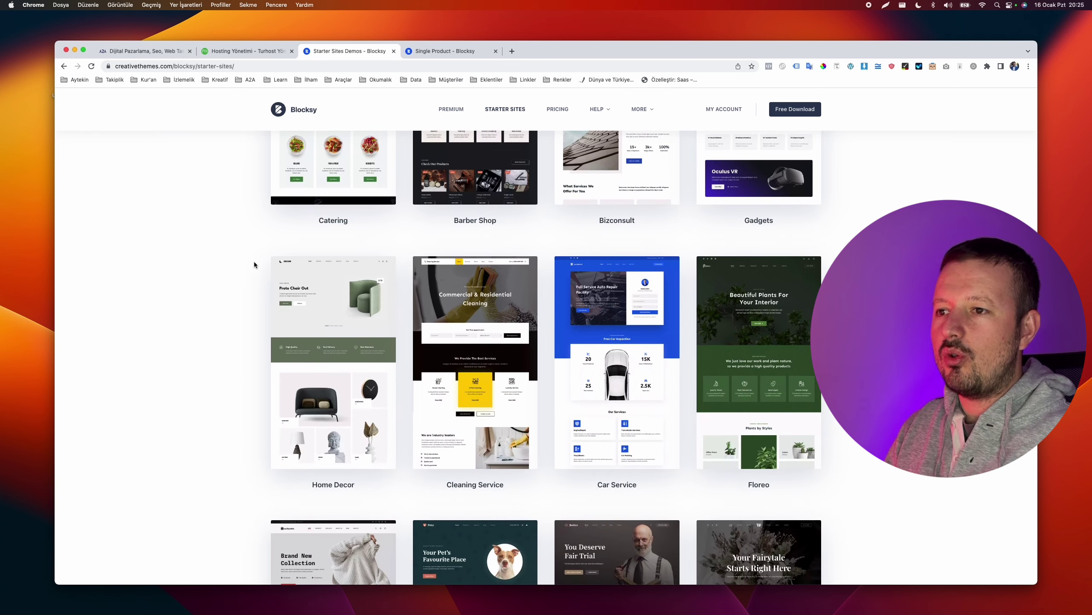
scroll(467, 279, up, 5)
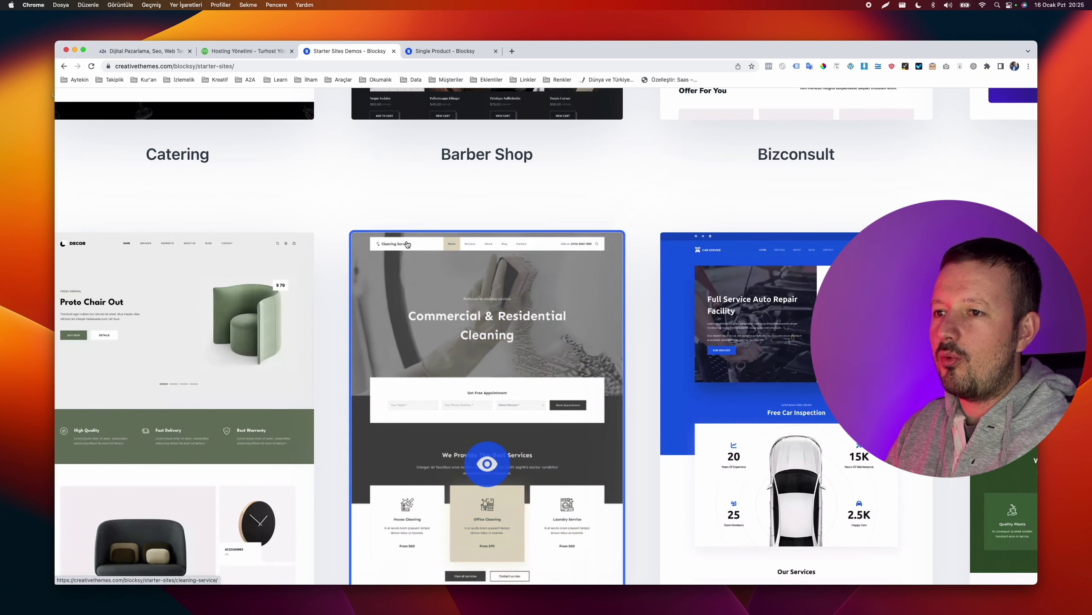
scroll(533, 174, down, 5)
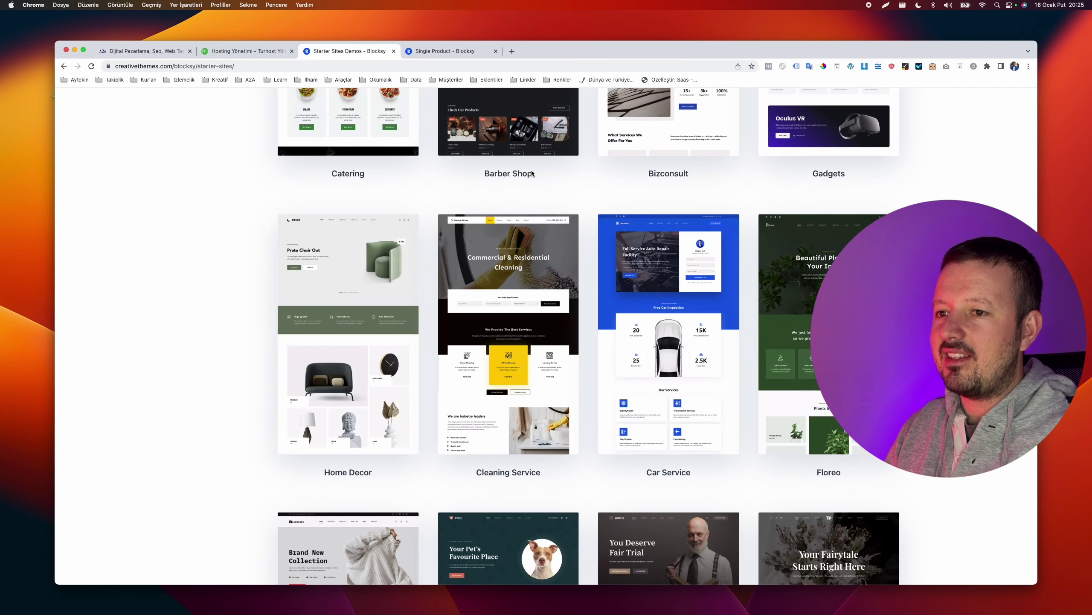
scroll(306, 239, down, 1)
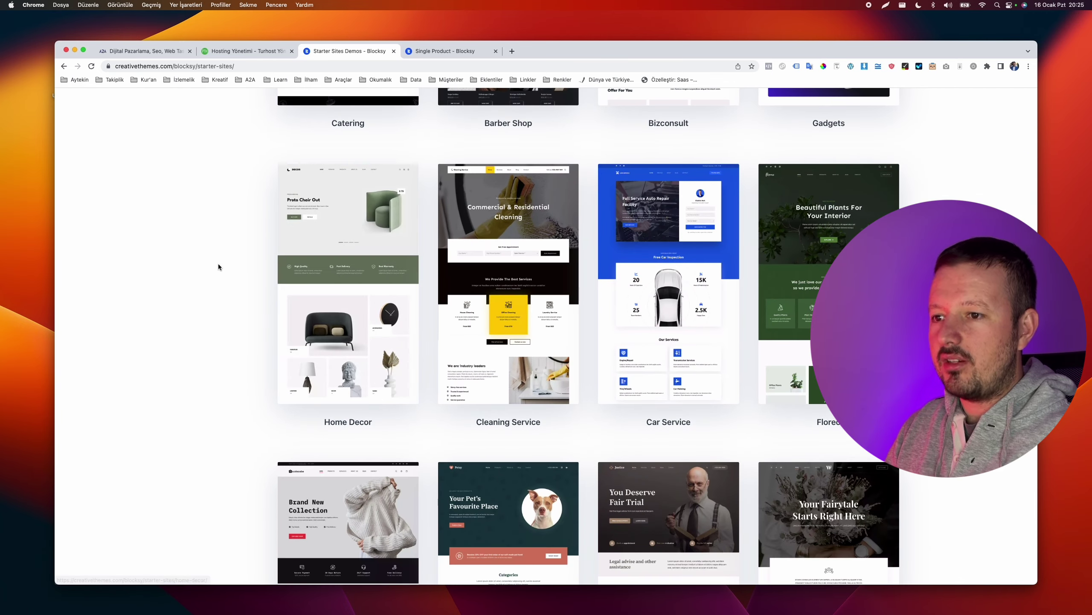
scroll(218, 267, down, 1)
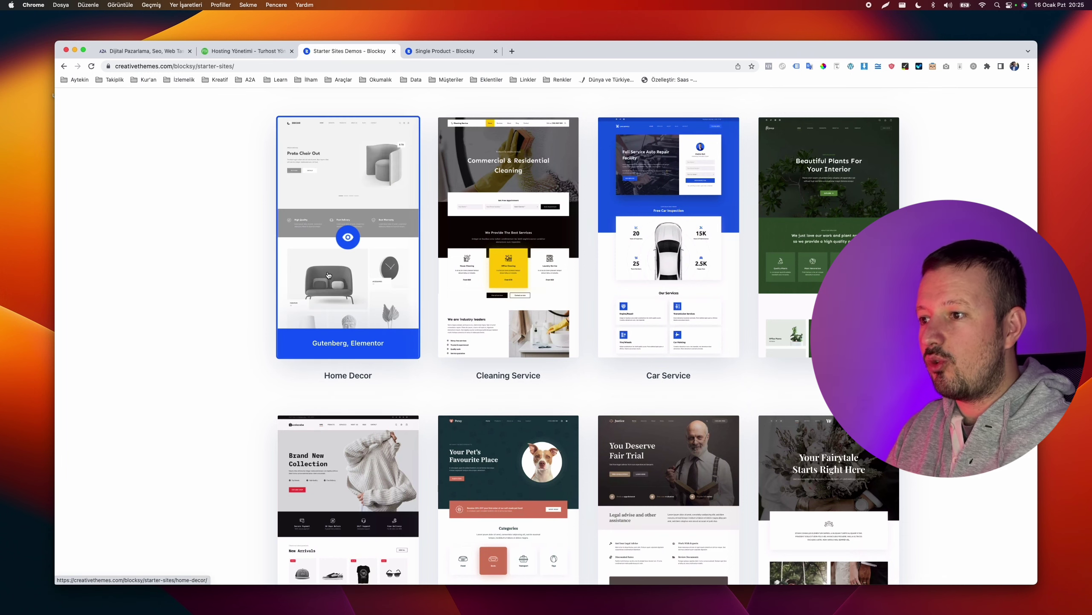
Look through the remaining starter sites from Garderobe and Web Agency to App, Travel and News, and return up the page
scroll(328, 275, down, 7)
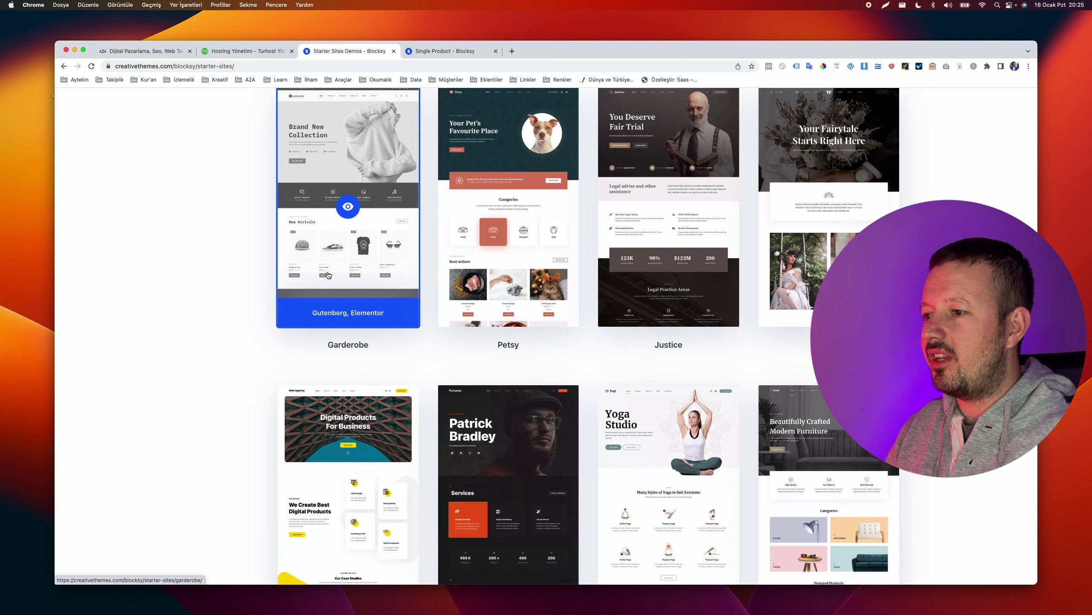
scroll(328, 275, down, 6)
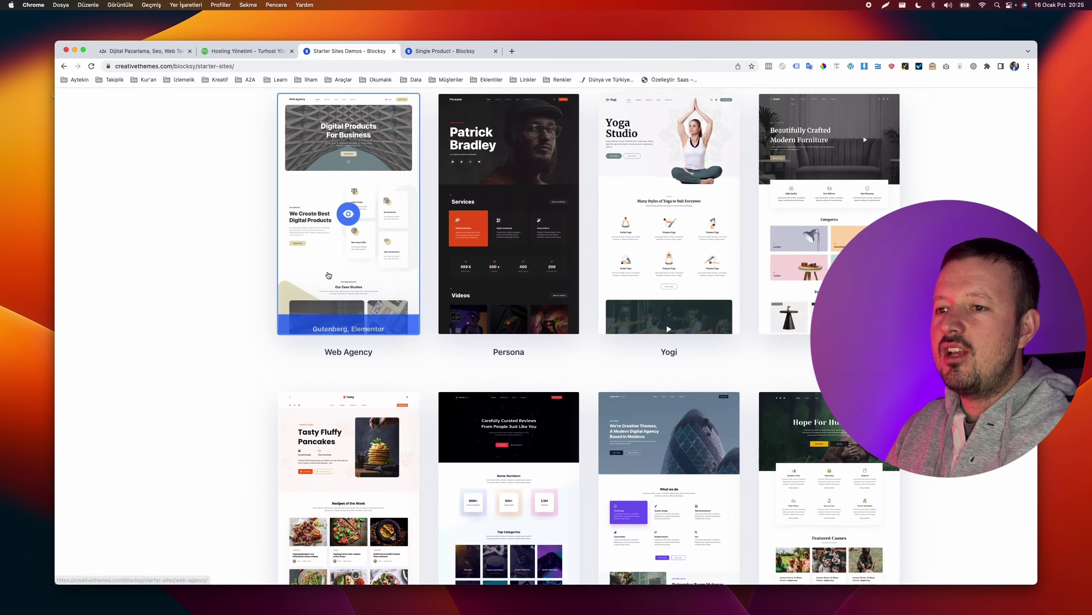
scroll(202, 283, down, 5)
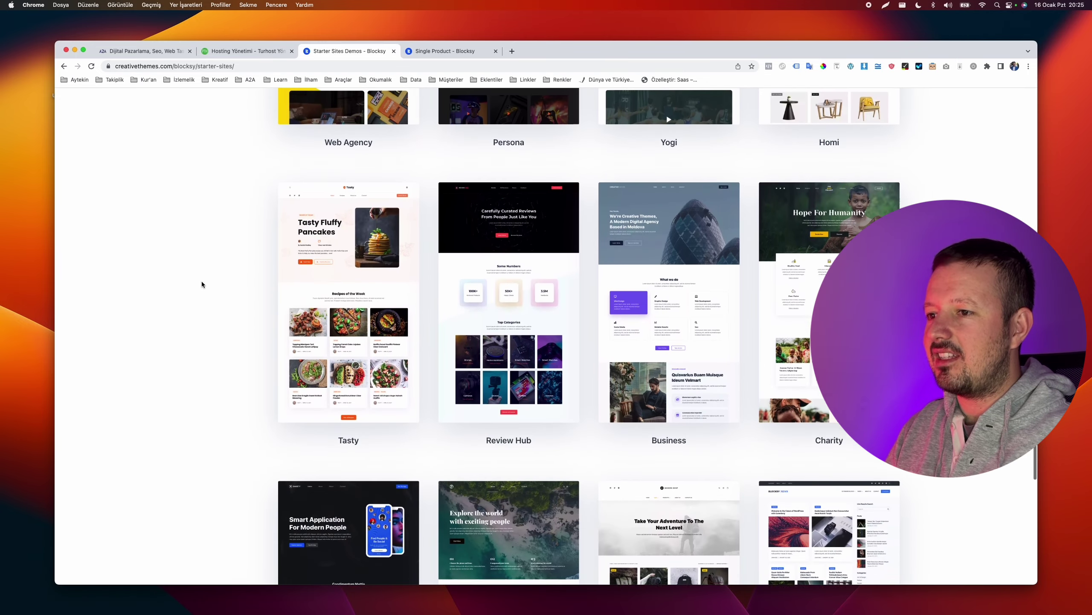
scroll(201, 284, down, 4)
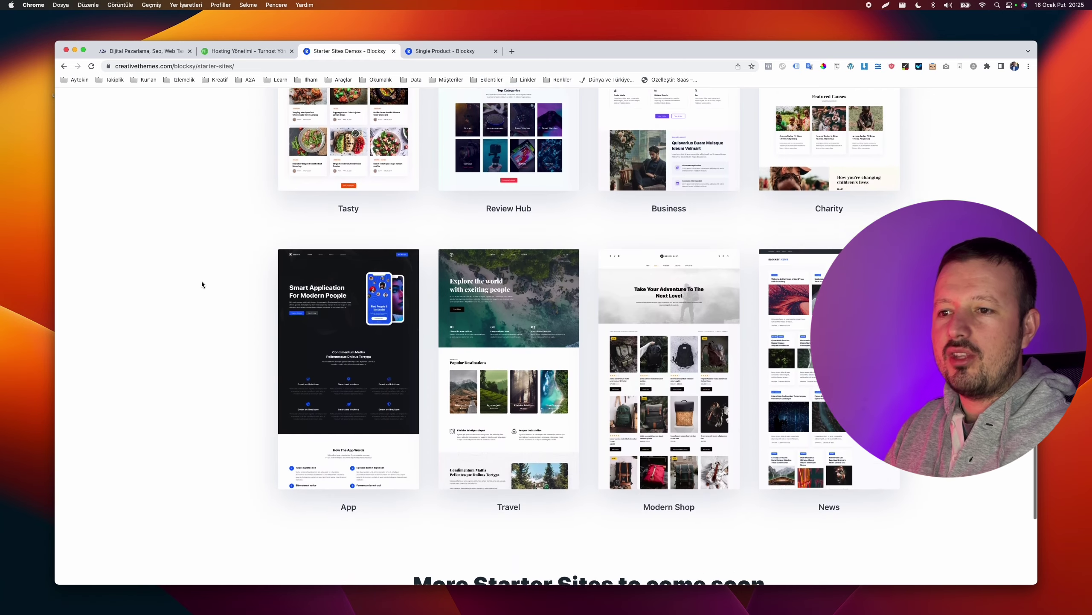
scroll(202, 285, down, 2)
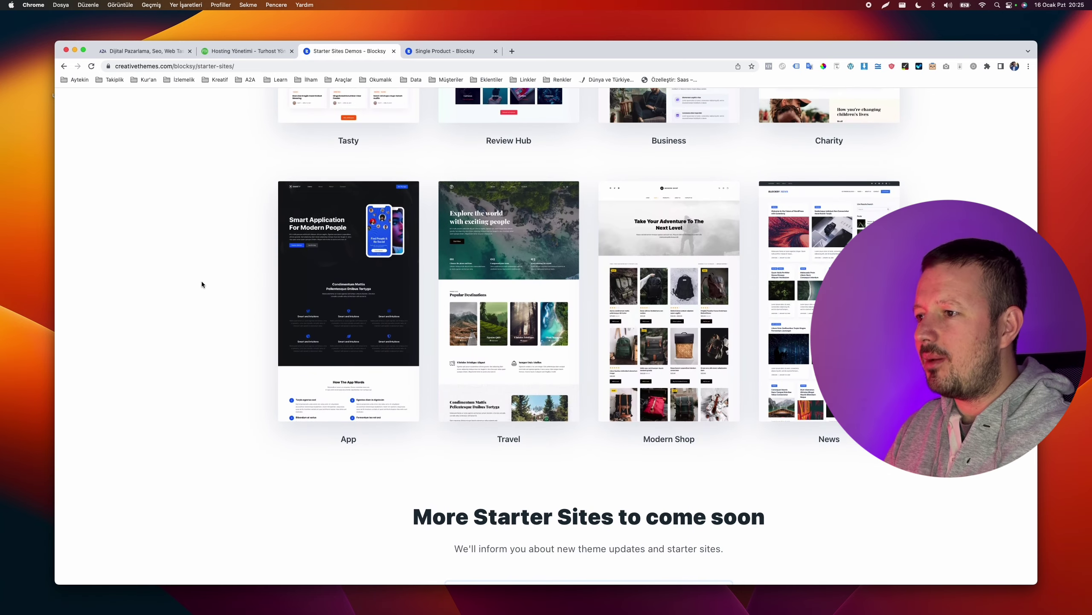
scroll(201, 281, down, 4)
scroll(201, 281, up, 20)
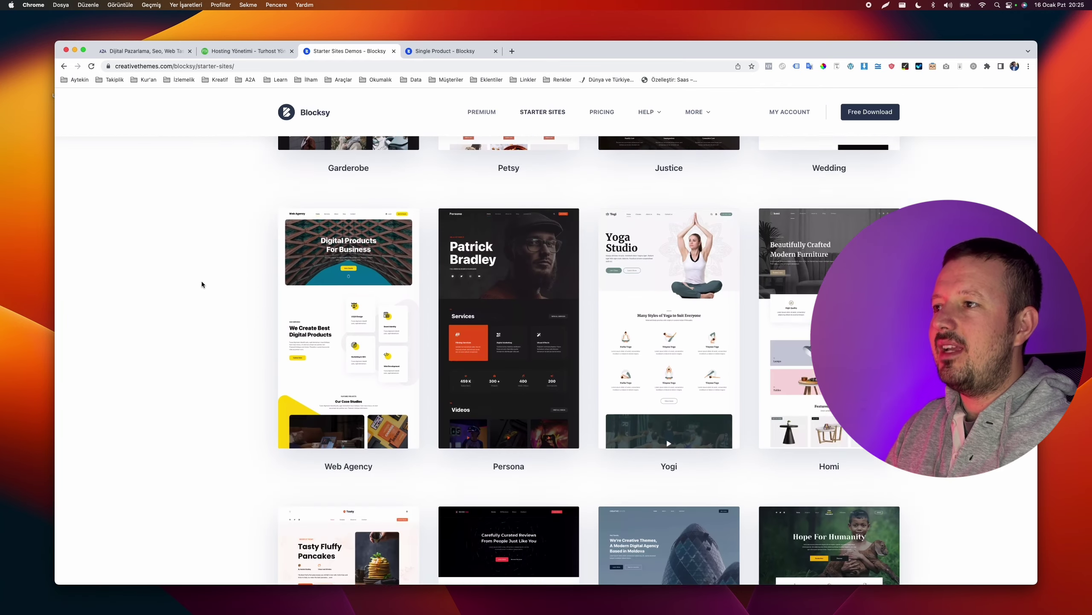
scroll(202, 284, up, 15)
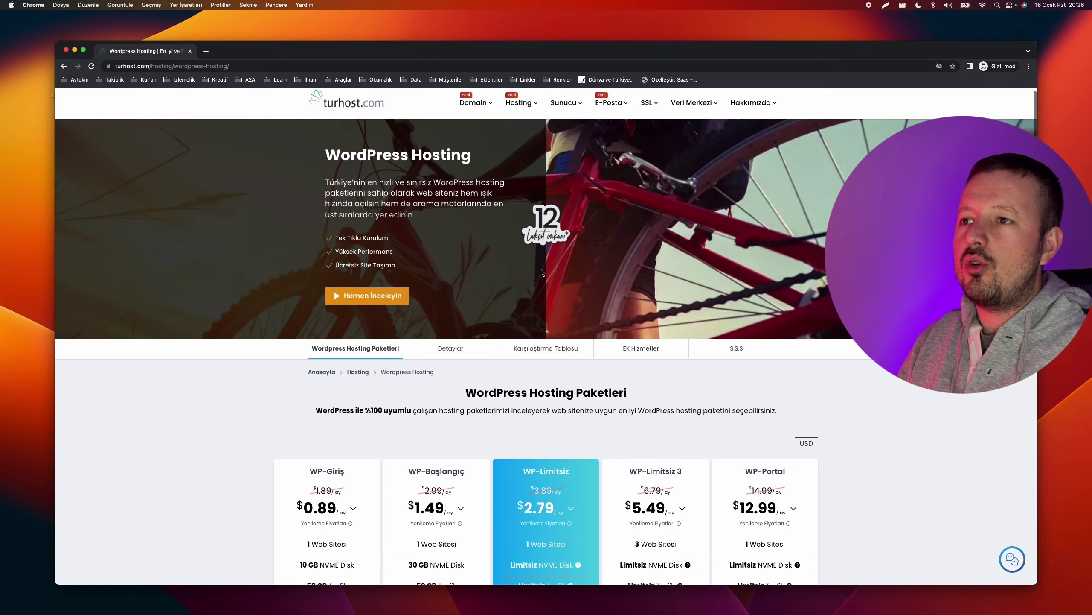
Review Turhost's WordPress hosting packages and open the Kurumsal Hosting page in a new tab
scroll(542, 272, down, 4)
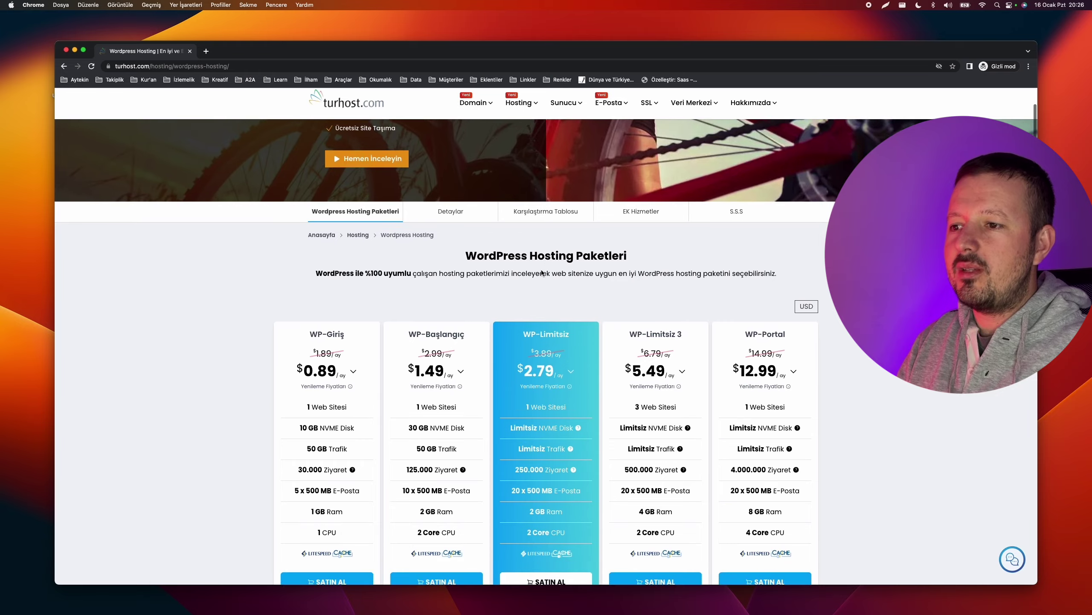
scroll(542, 271, down, 4)
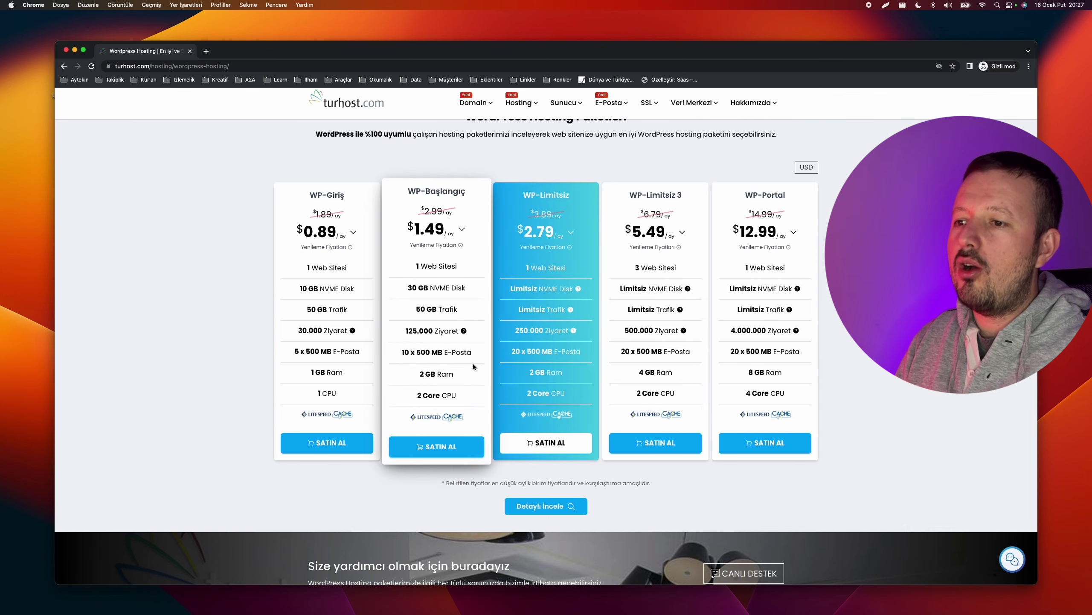
mouse_move(518, 103)
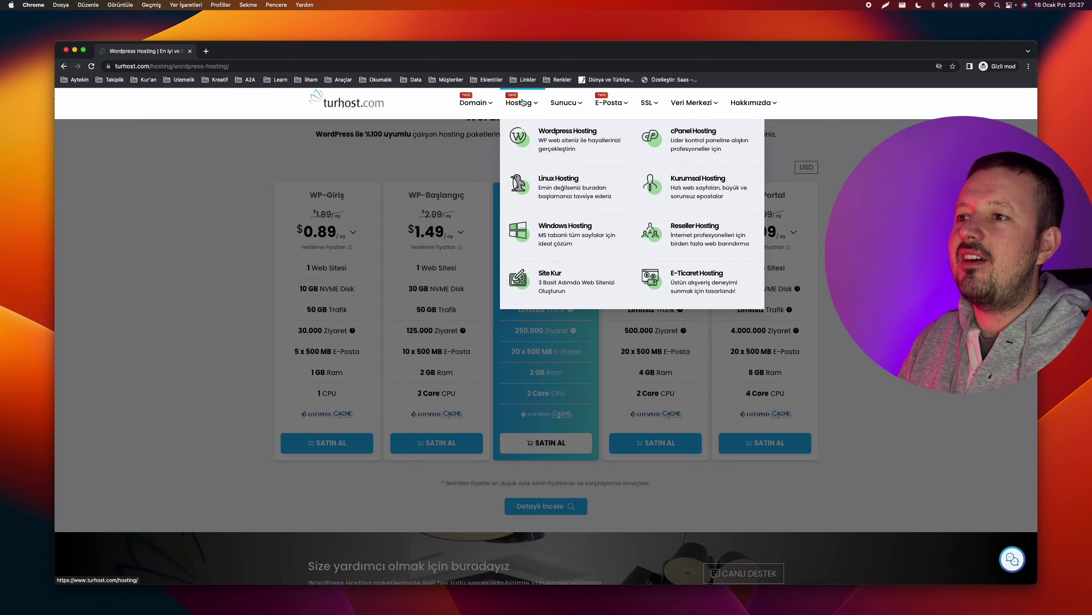
right_click(695, 181)
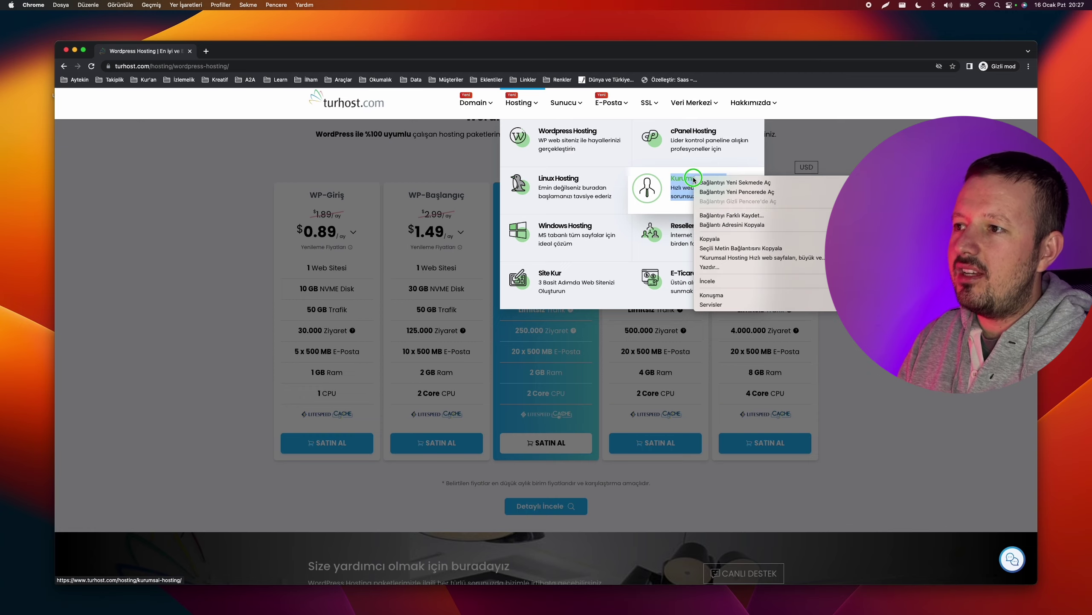
click(701, 180)
click(247, 51)
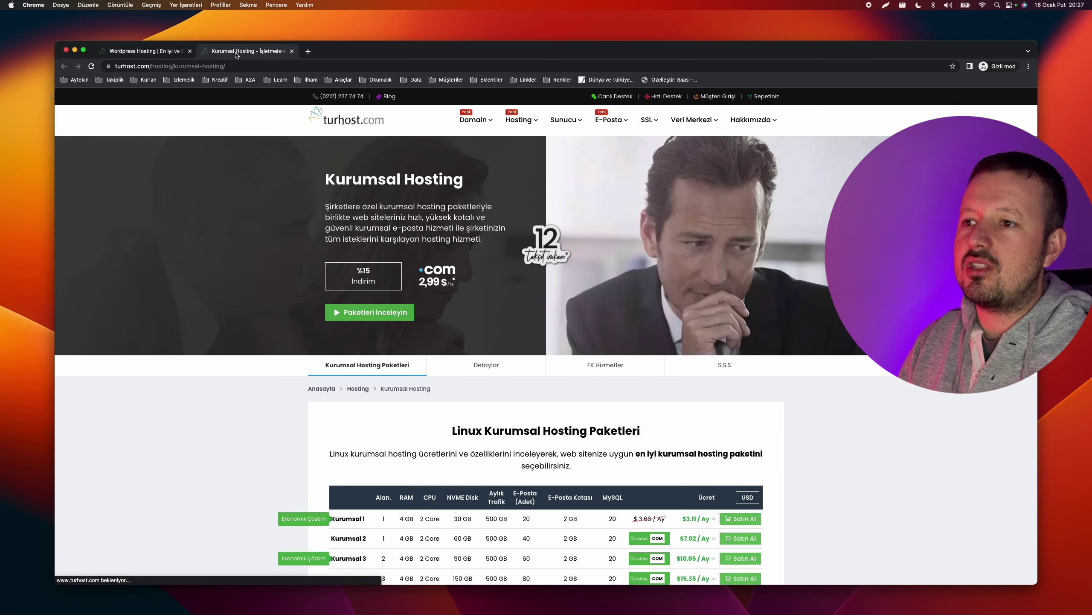
View the Linux Hosting and cPanel Hosting package pages
mouse_move(512, 117)
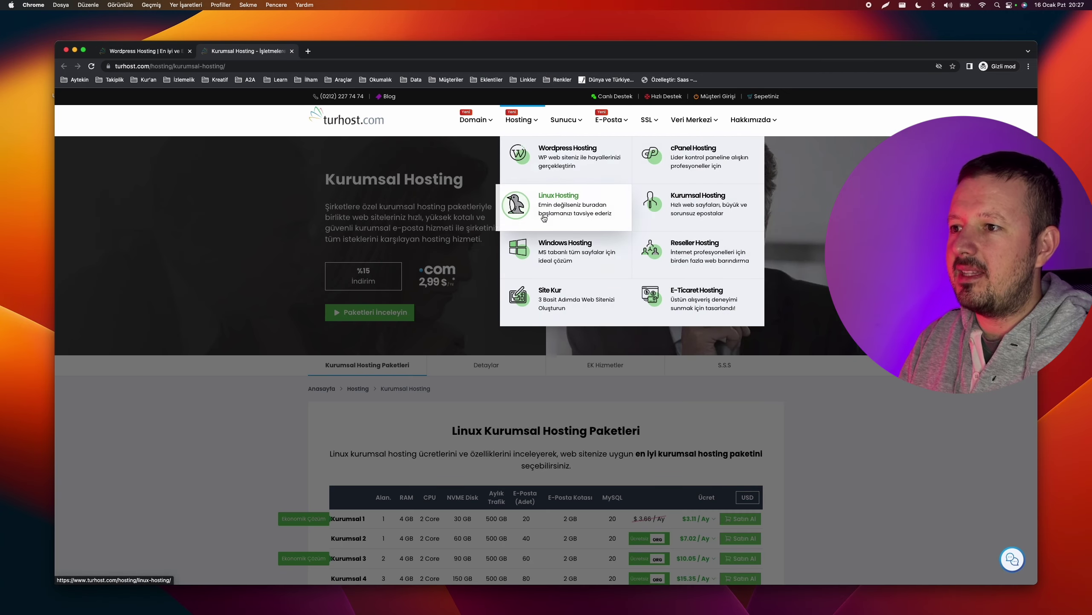
click(556, 209)
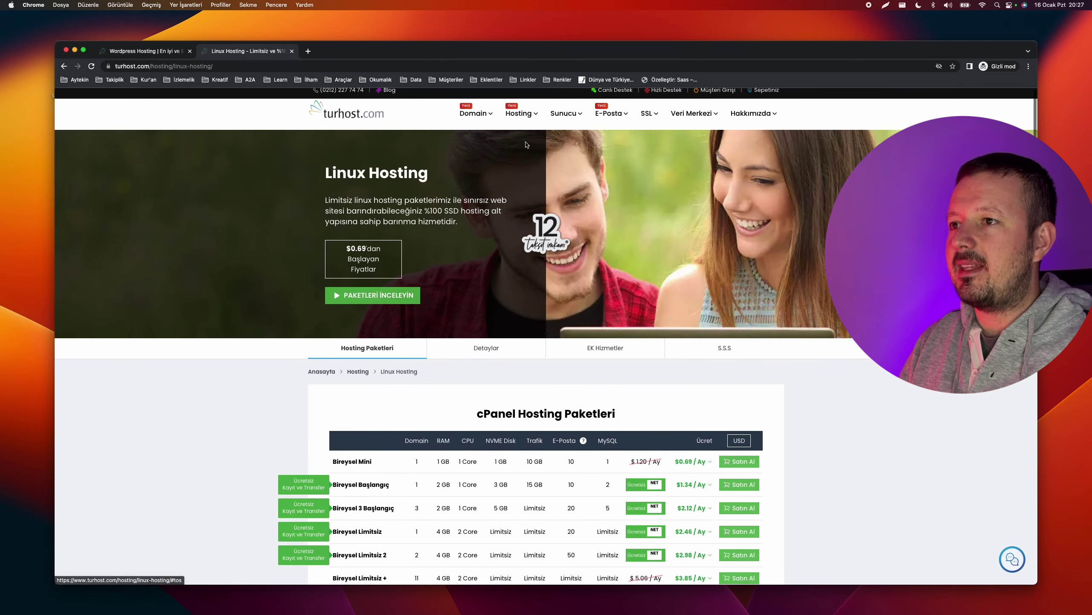
mouse_move(519, 117)
click(695, 157)
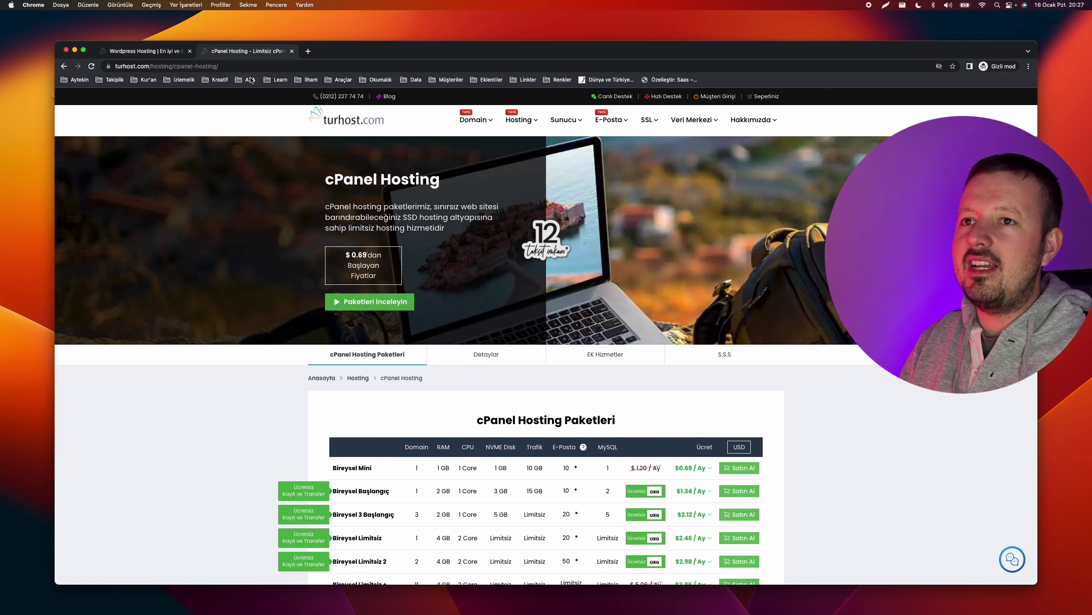
Order the WP-Başlangıç package from the WordPress Hosting page and register the domain a2adiyital.com for it
click(134, 51)
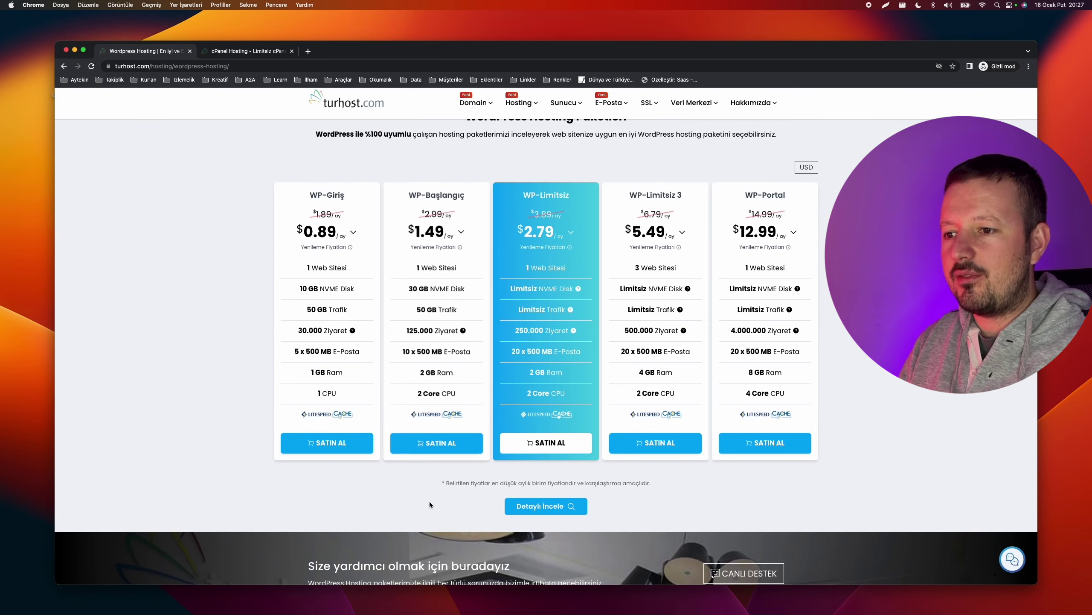
click(451, 446)
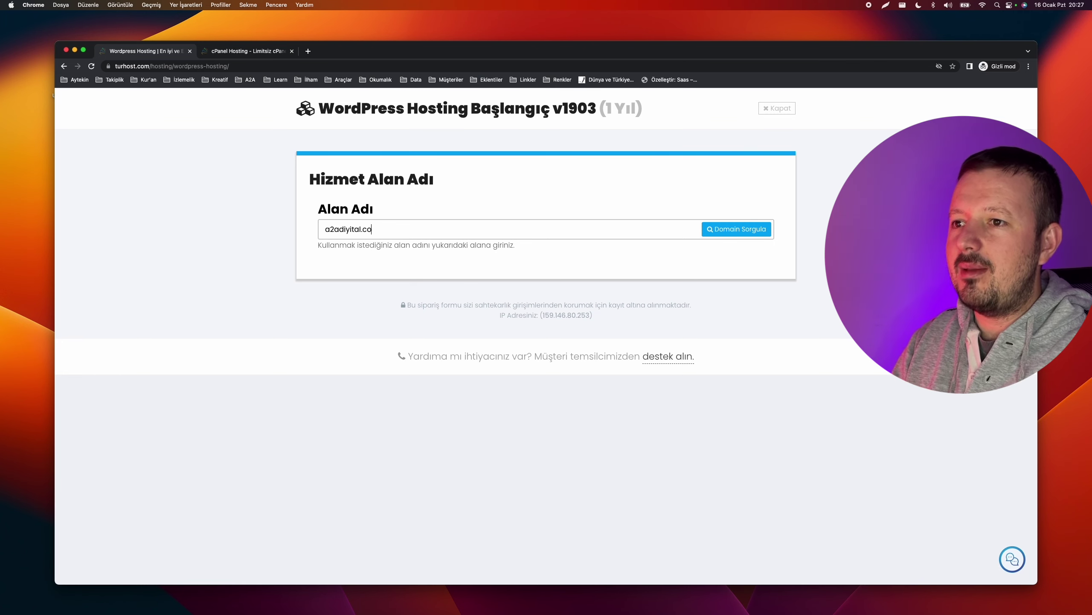
click(747, 230)
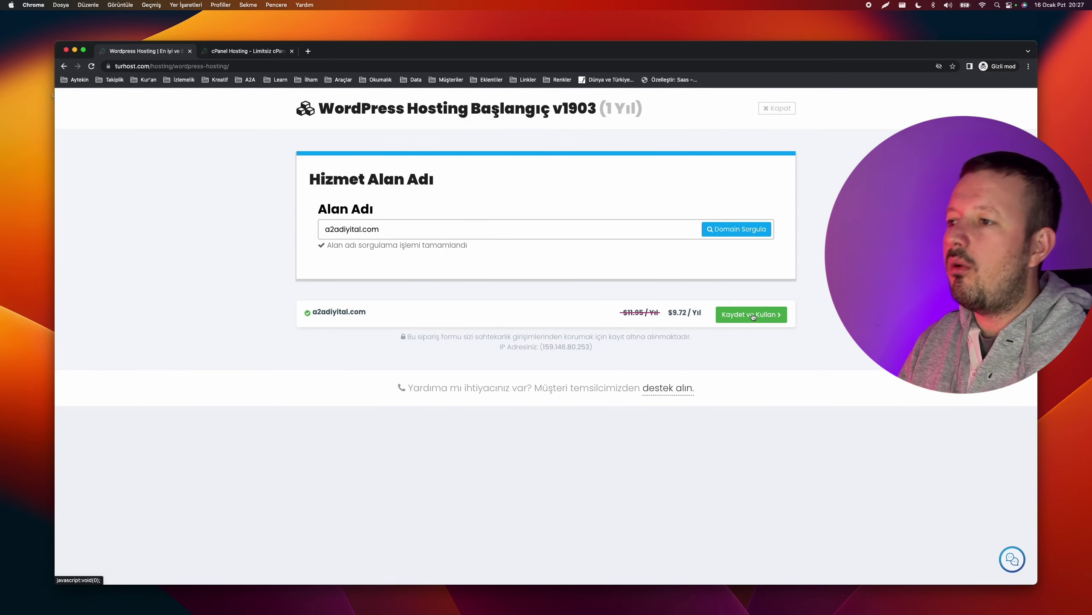
click(753, 314)
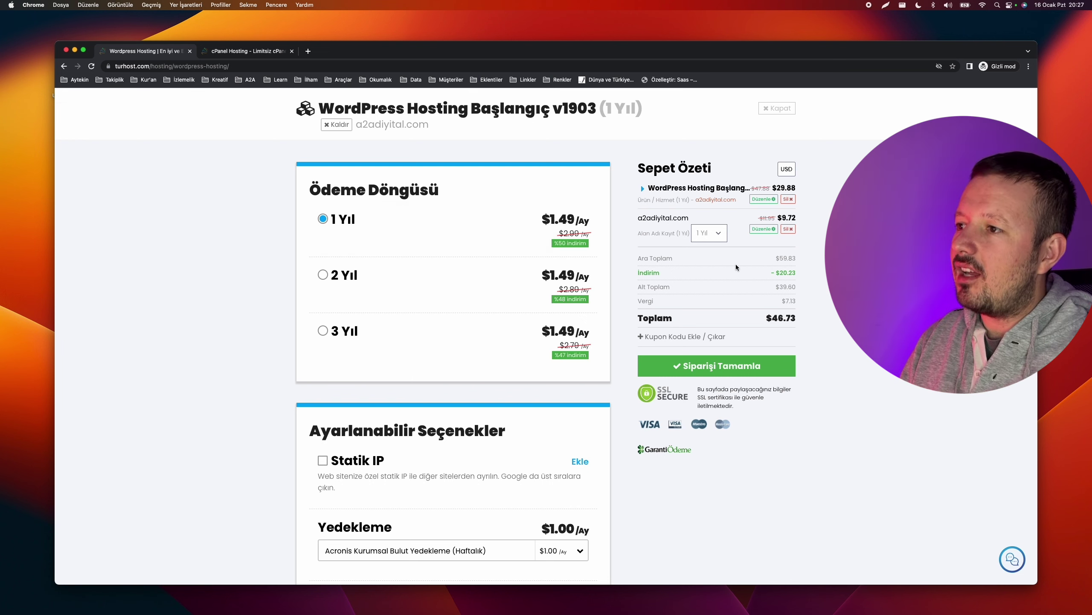
Examine the order summary's cost breakdown and switch its currency to TL
scroll(783, 342, up, 5)
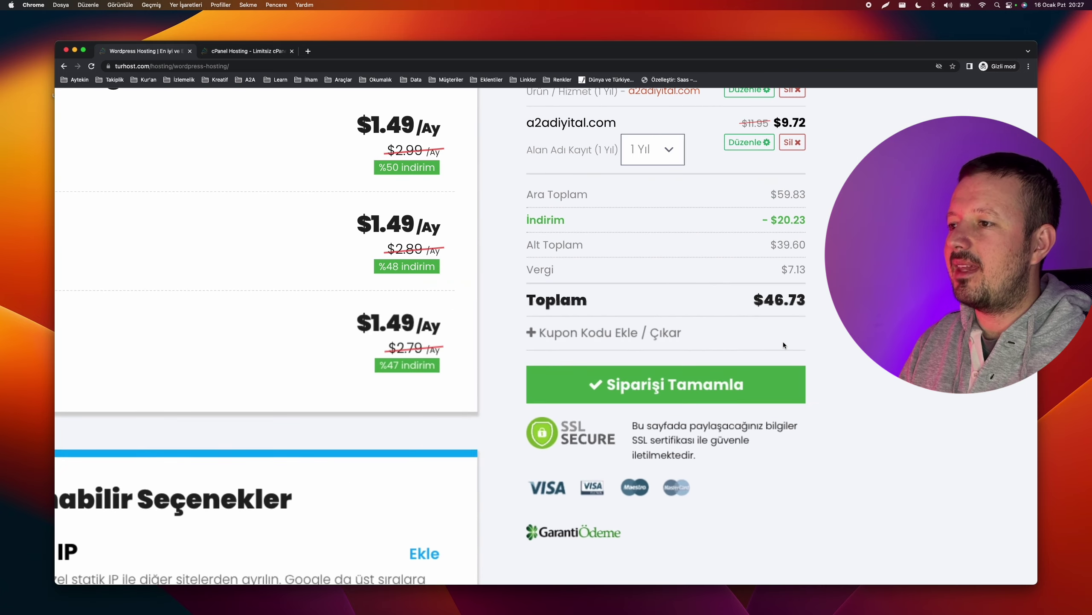
scroll(771, 306, down, 5)
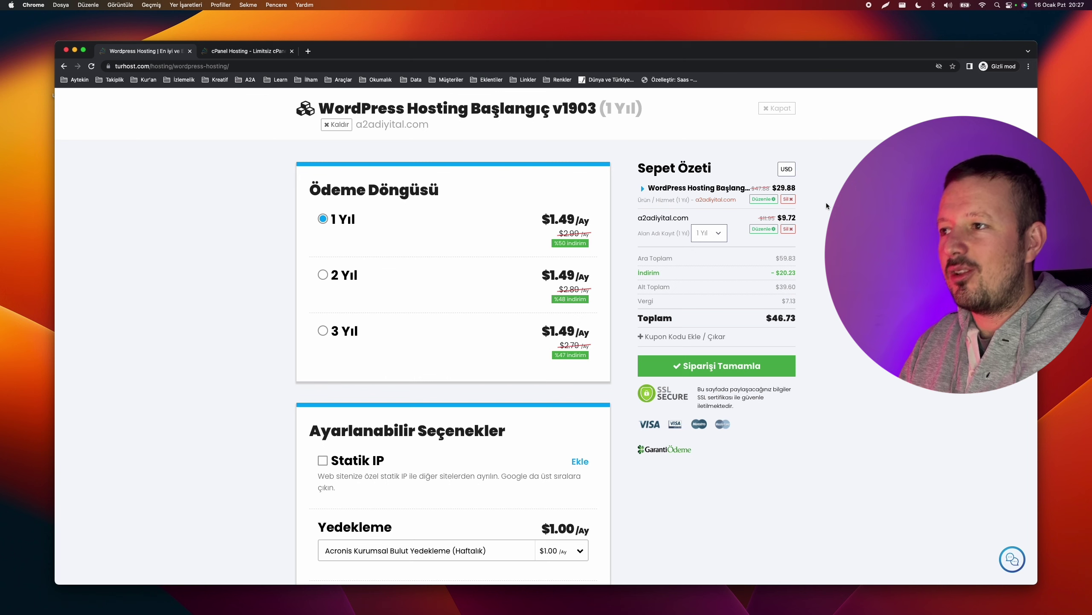
click(788, 172)
click(789, 169)
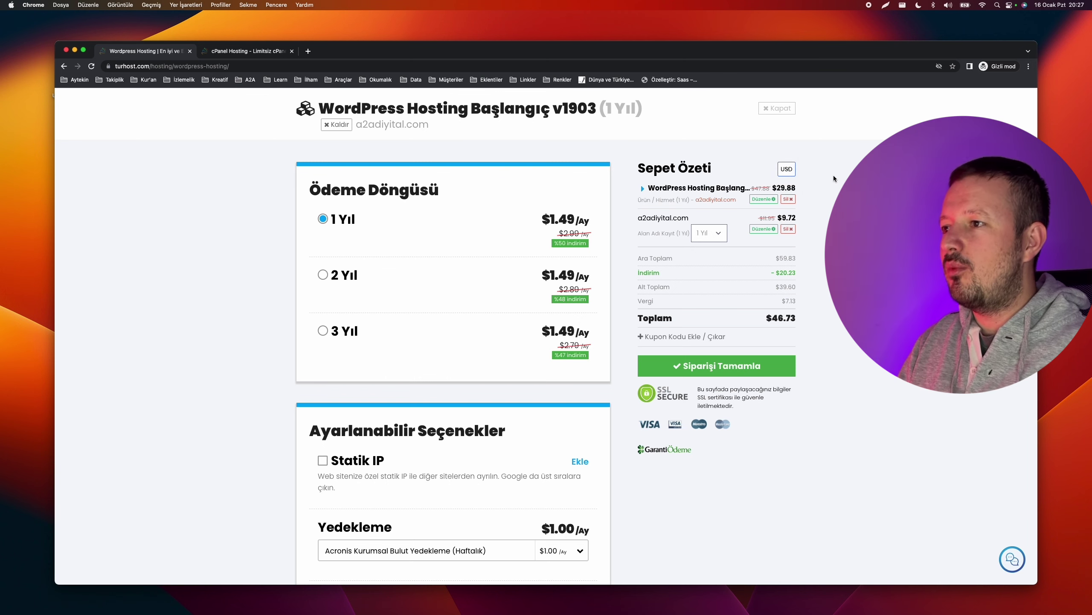
click(789, 170)
click(787, 183)
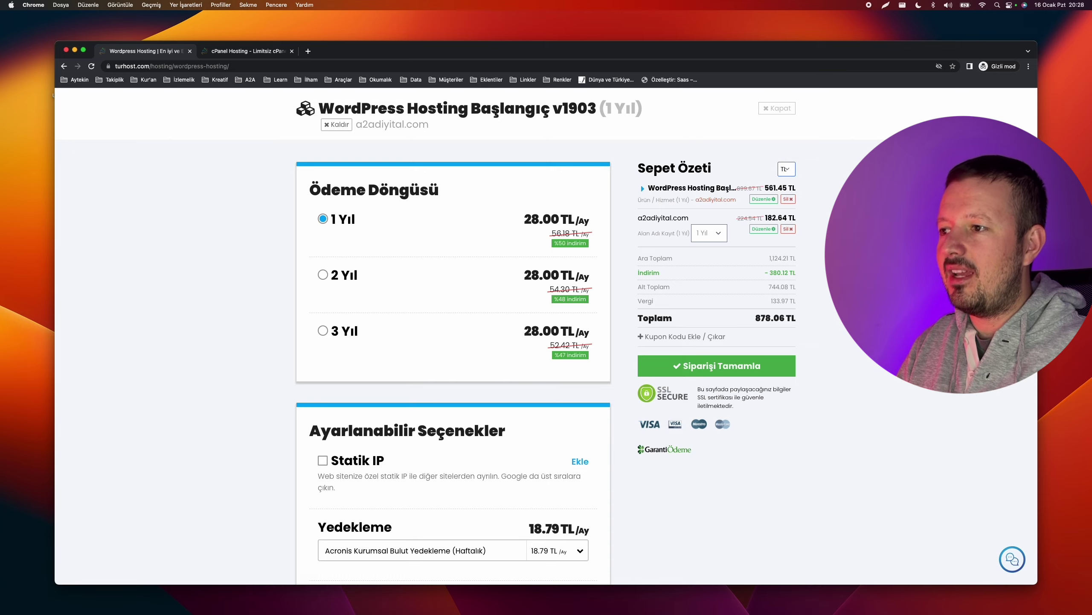
Check the TL total and the configurable extras of the hosting order, and complete the order to reach the shopping cart
scroll(754, 341, up, 5)
scroll(754, 342, up, 2)
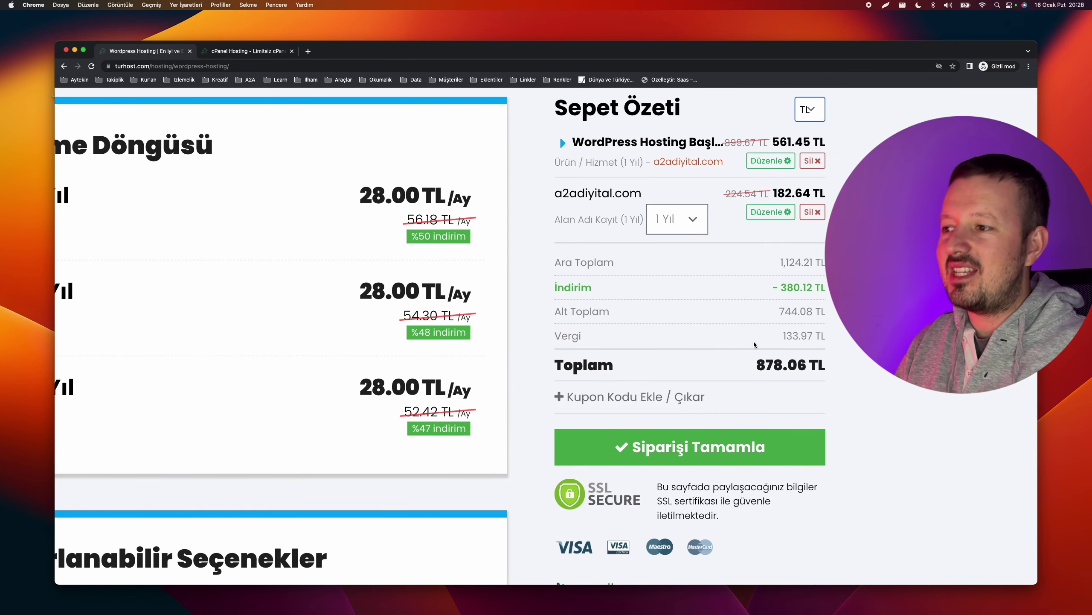
scroll(753, 342, down, 7)
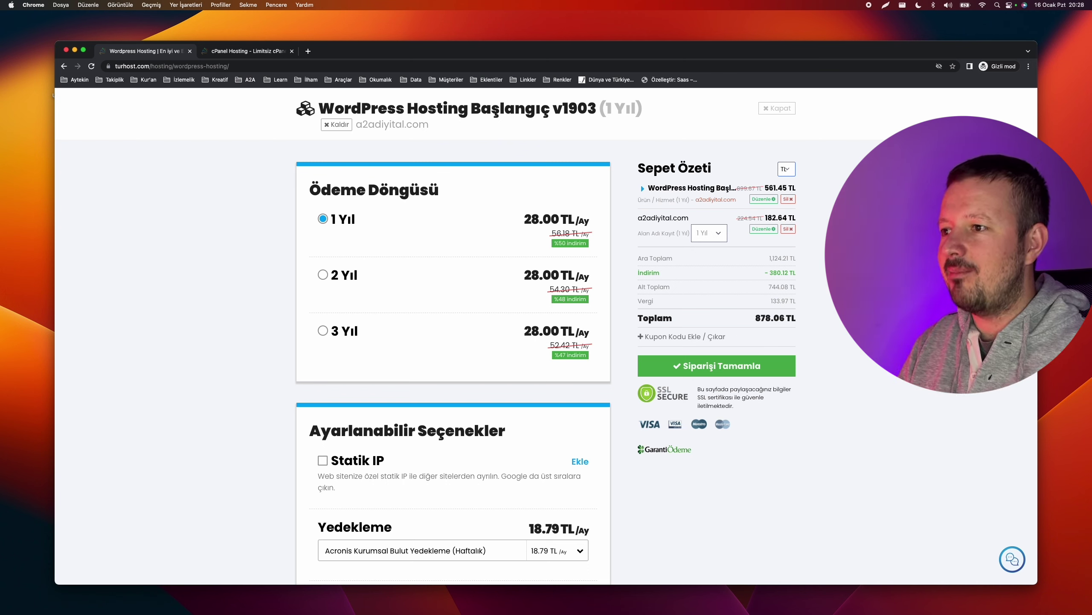
scroll(763, 434, down, 10)
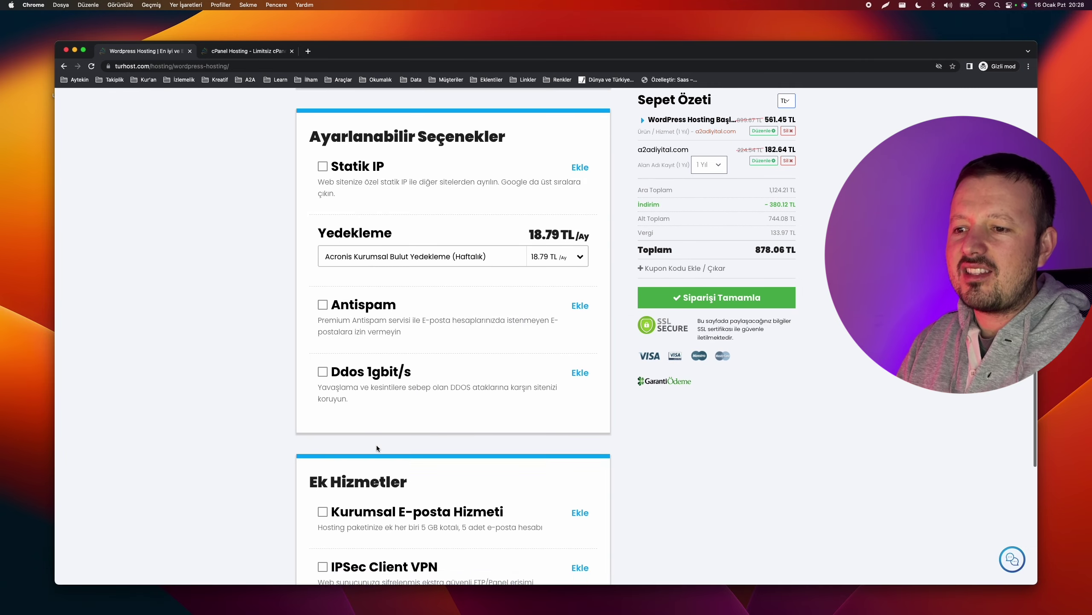
scroll(377, 445, up, 10)
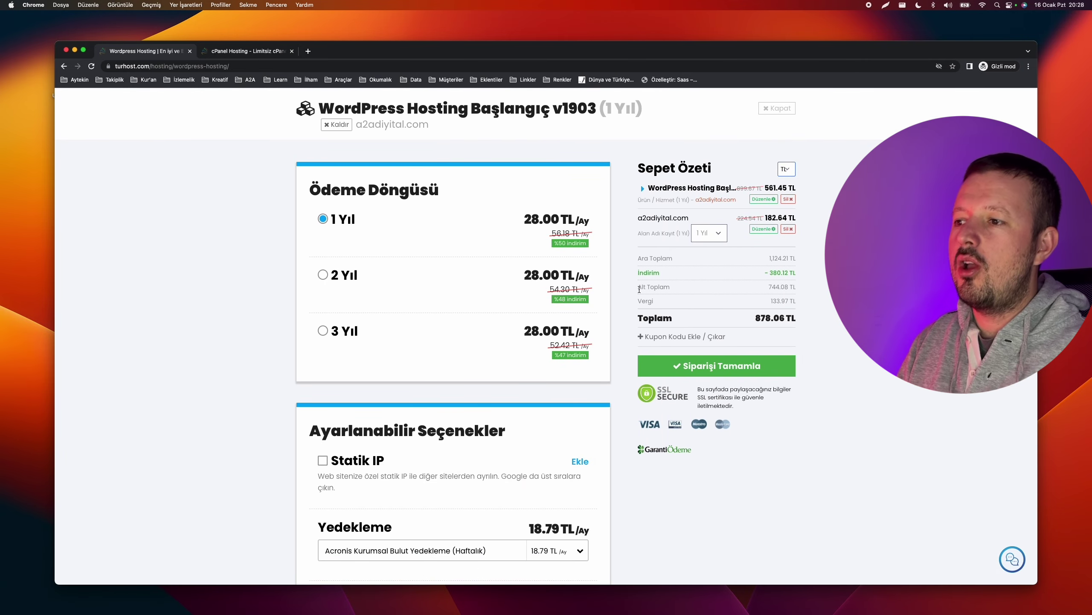
click(715, 365)
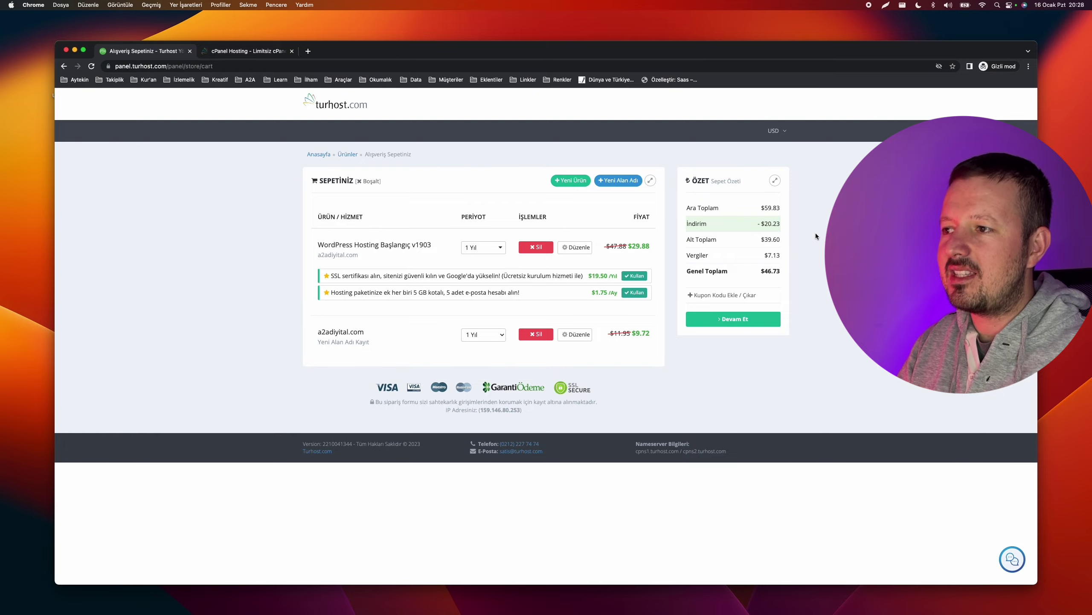
Switch to the browser window with the Turhost hosting panel and view beyense.com's WordPress management page down to the new WordPress form
key(ctrl+Up)
click(483, 239)
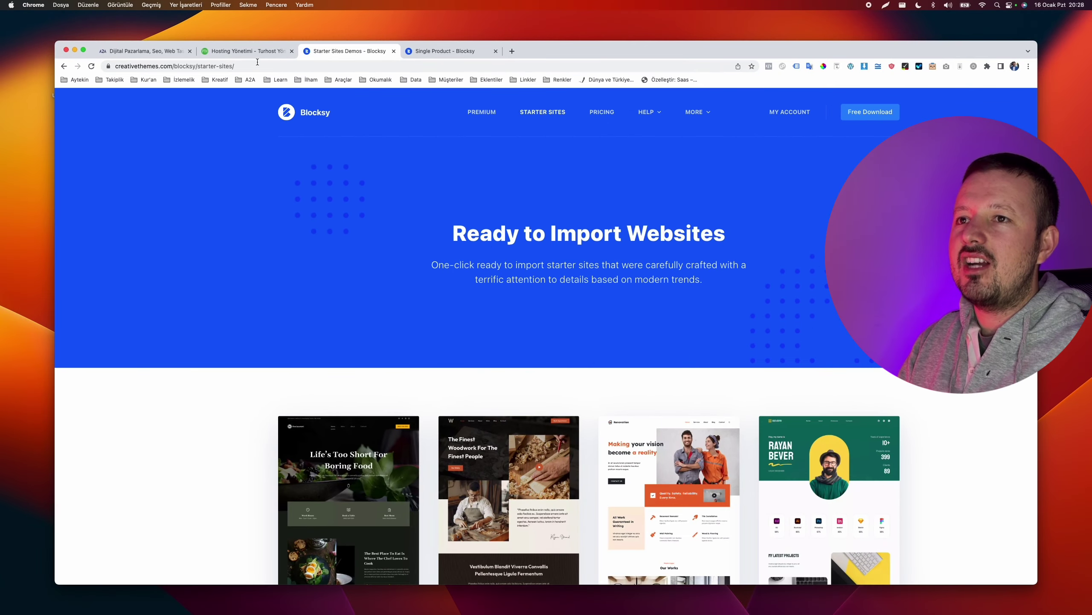
click(247, 49)
scroll(219, 246, down, 1)
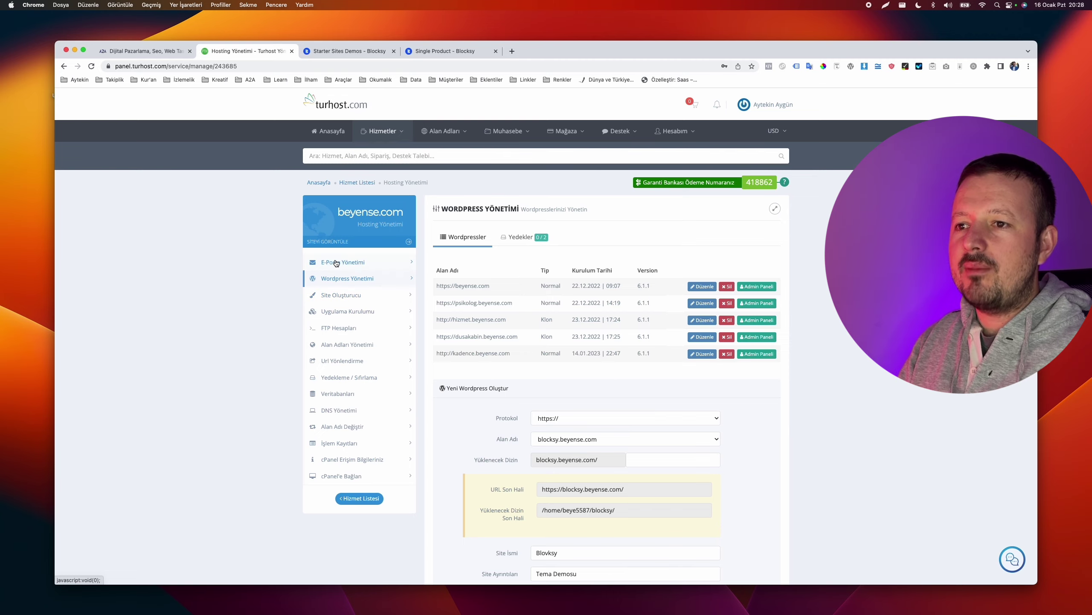
scroll(346, 280, up, 5)
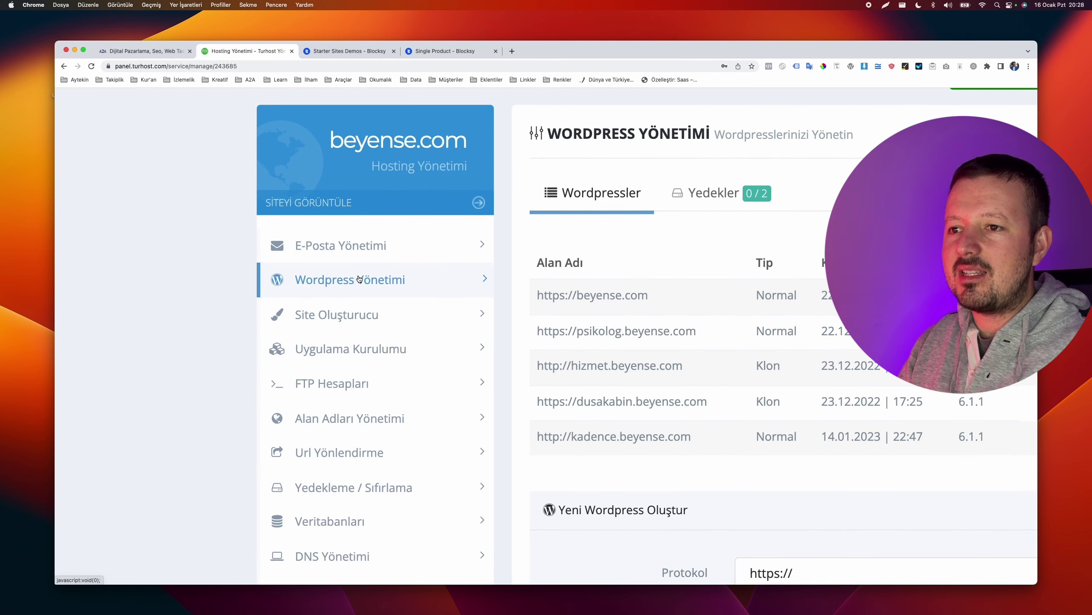
scroll(333, 282, down, 5)
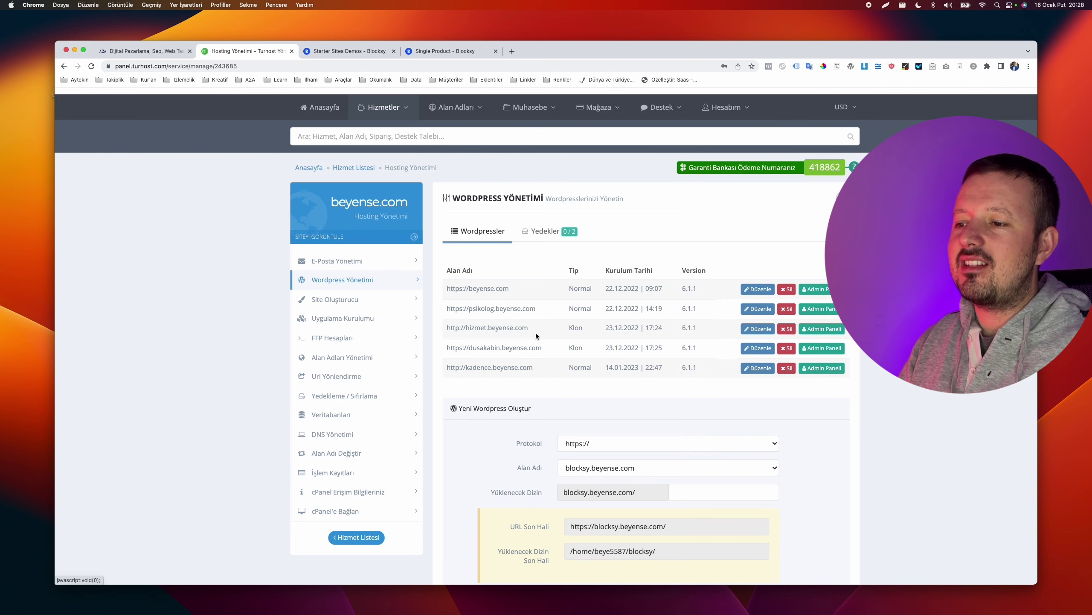
scroll(536, 333, down, 3)
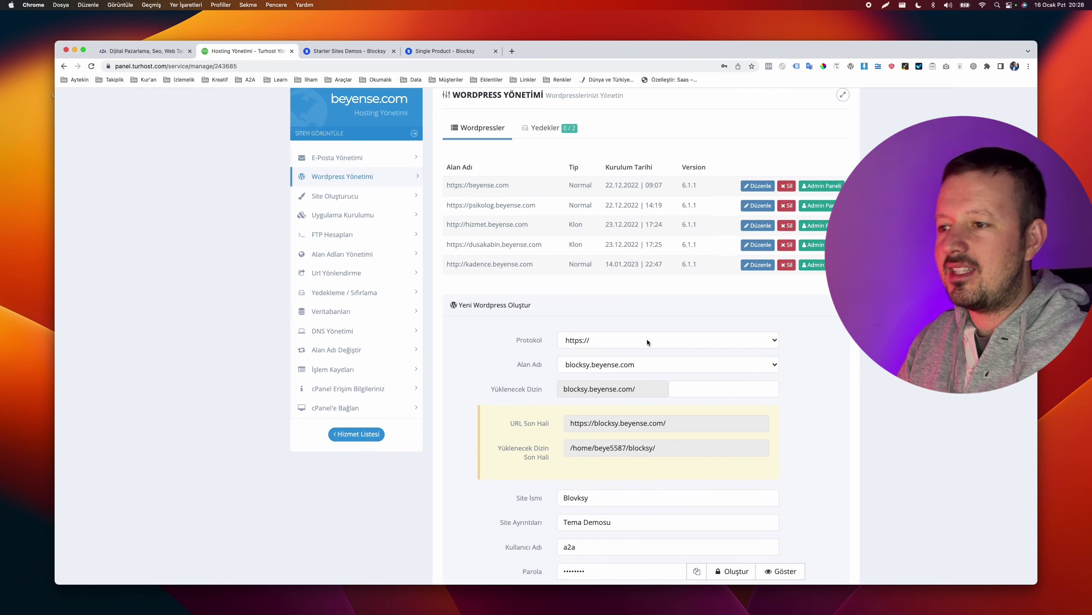
scroll(647, 340, down, 3)
scroll(639, 347, down, 2)
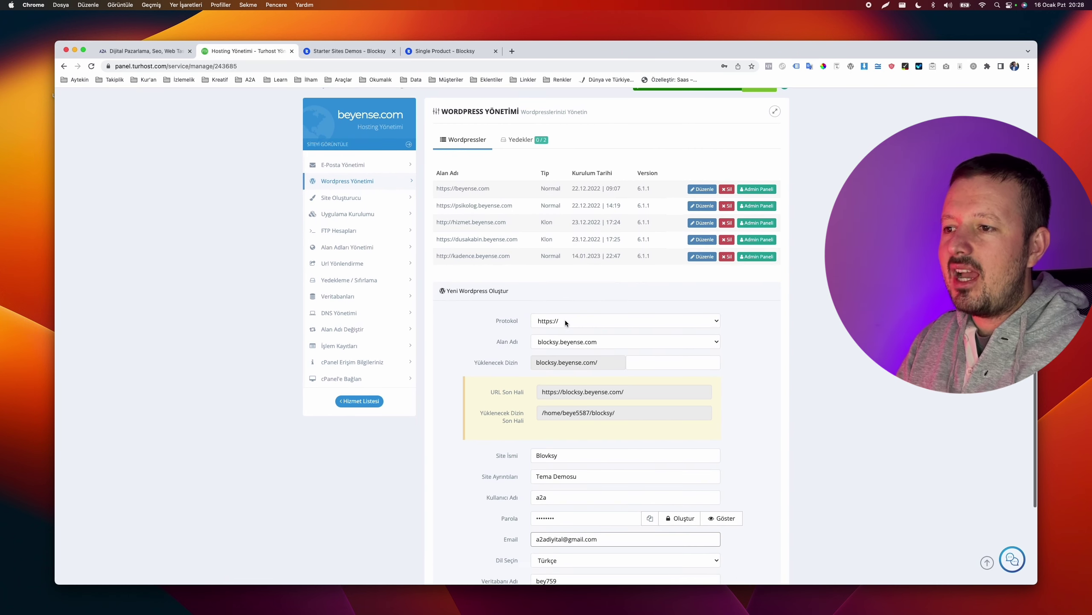
click(565, 321)
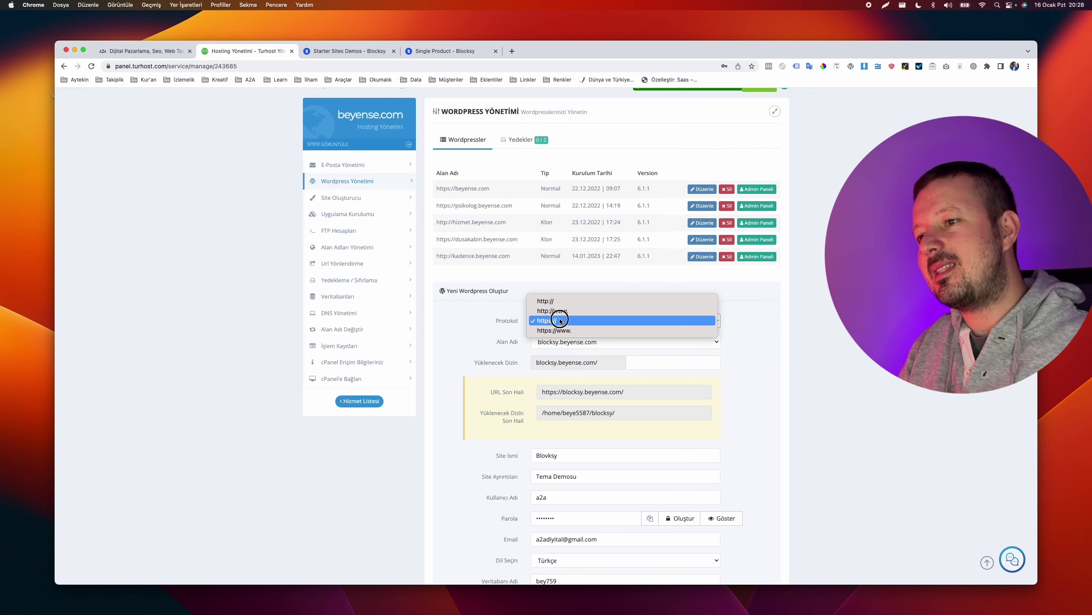
click(560, 320)
click(659, 319)
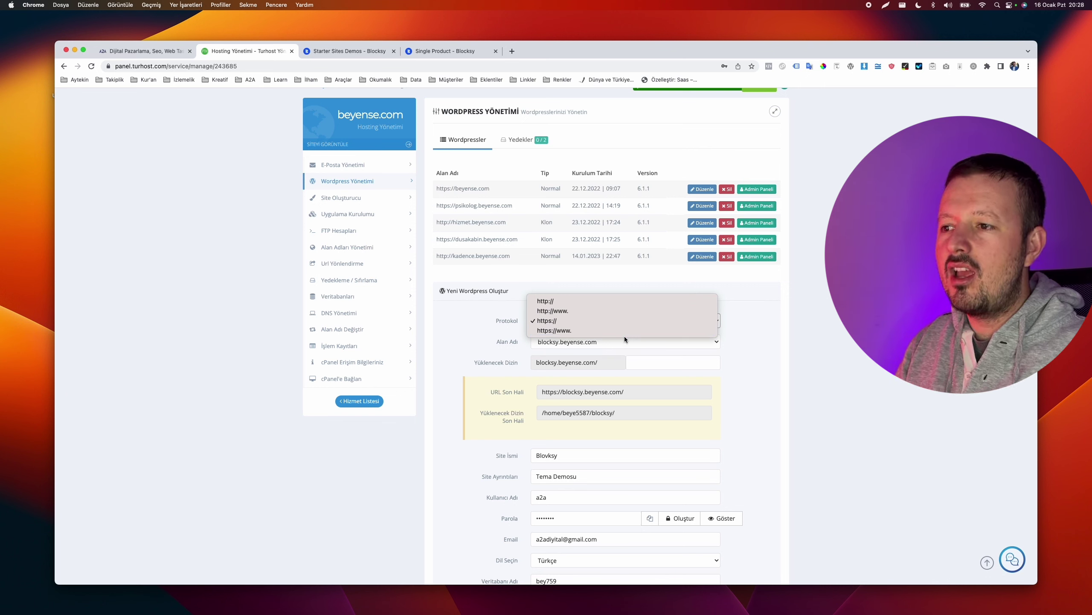
click(770, 317)
Review the site name and description, create the new WordPress at blocksy.beyense.com, and dismiss the browser's password update offer
scroll(769, 317, down, 5)
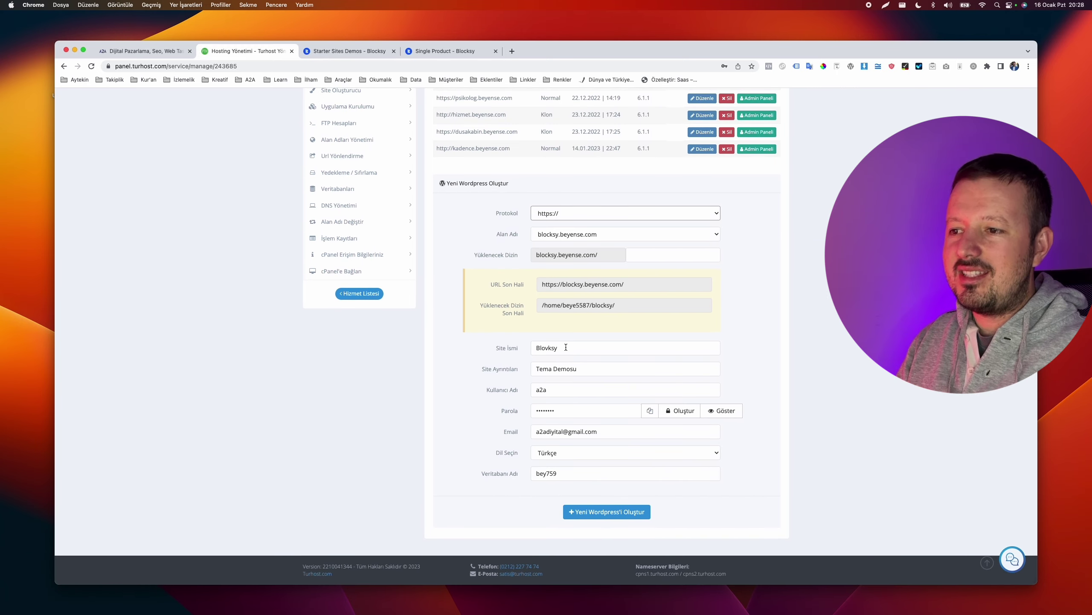
click(566, 348)
click(581, 369)
triple_click(581, 368)
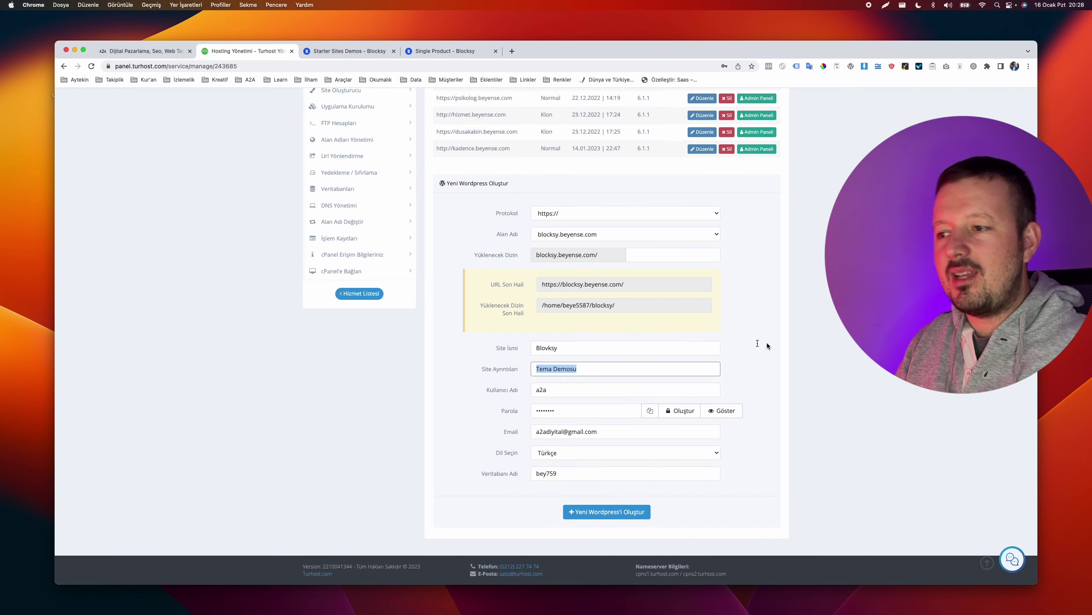
click(791, 343)
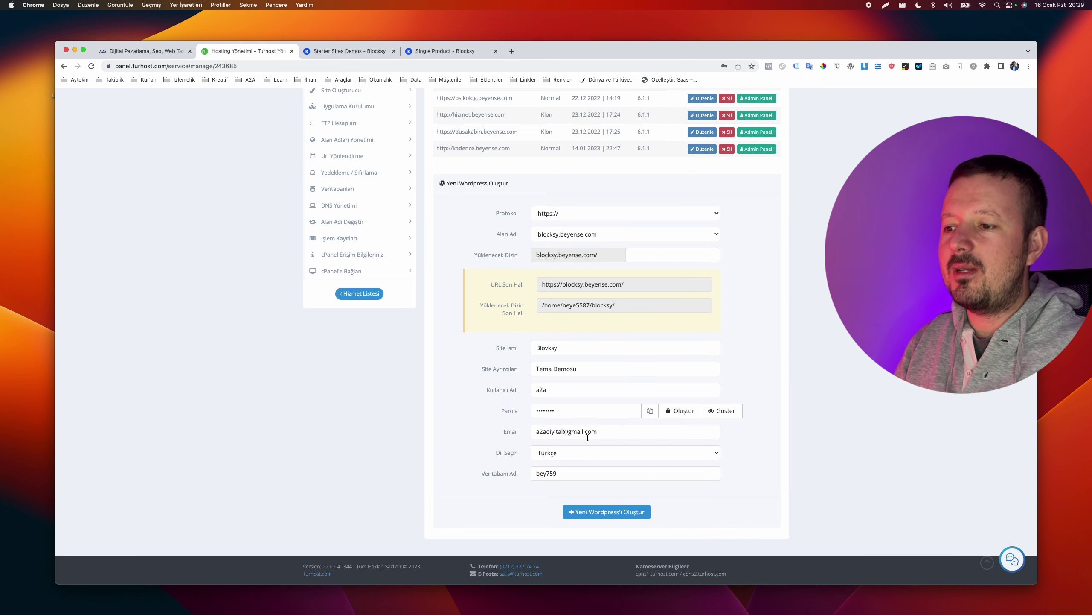
click(607, 512)
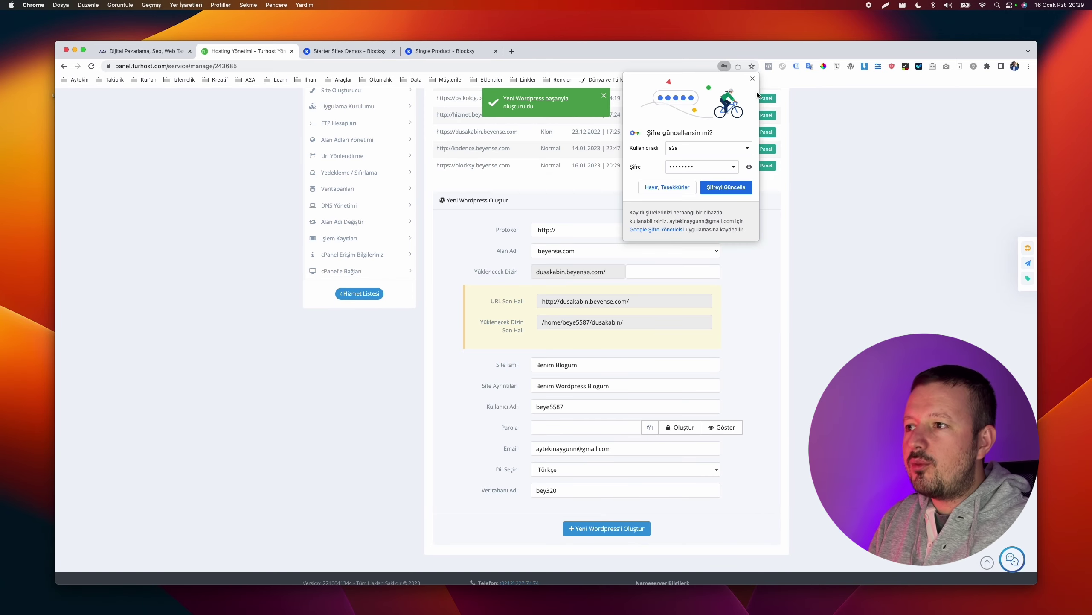
click(753, 78)
Locate blocksy.beyense.com in the list of WordPress sites and open its admin panel
scroll(488, 248, up, 2)
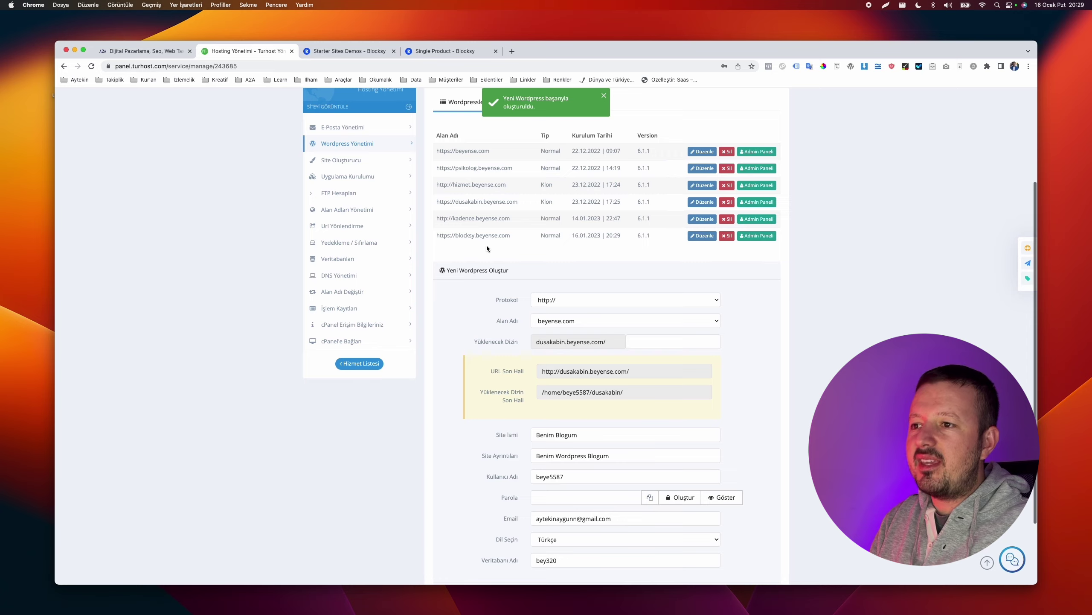
triple_click(486, 235)
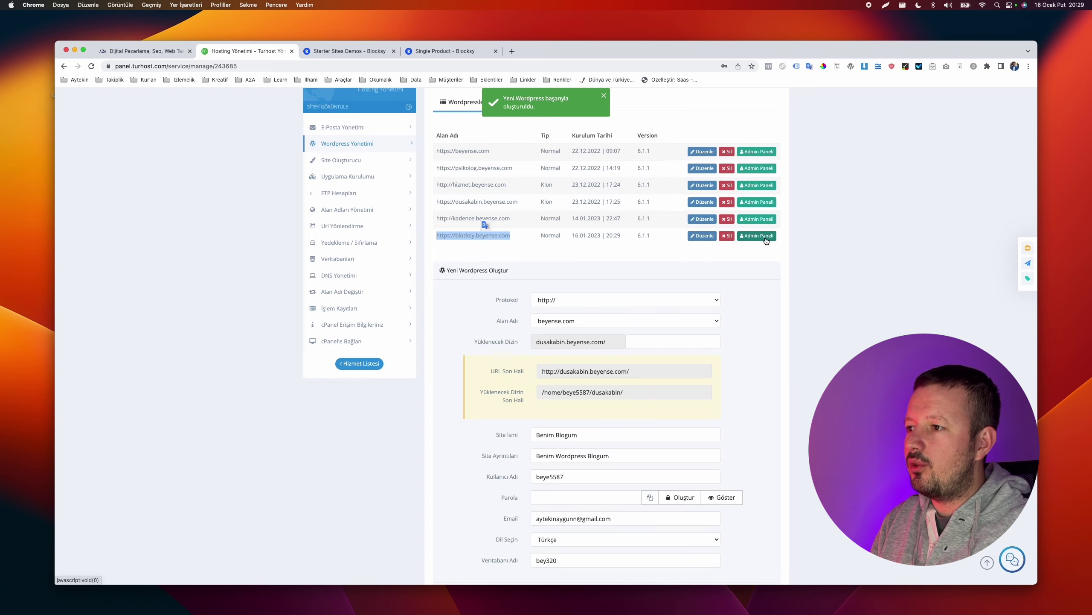
scroll(756, 232, up, 5)
scroll(635, 343, down, 5)
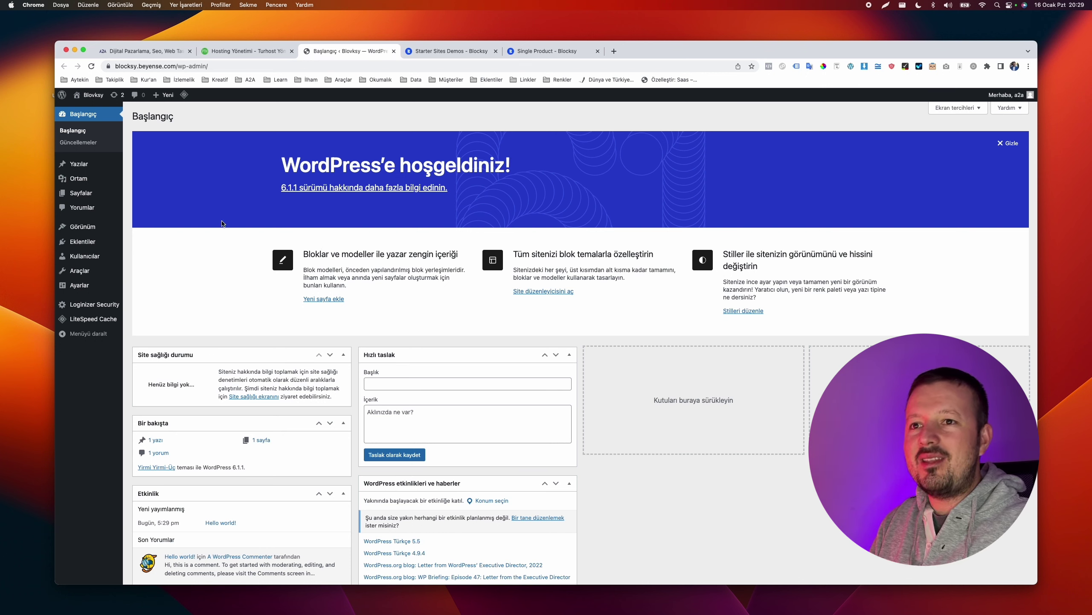
Open the list of installed plugins and deactivate the LiteSpeed Cache plugin
mouse_move(183, 96)
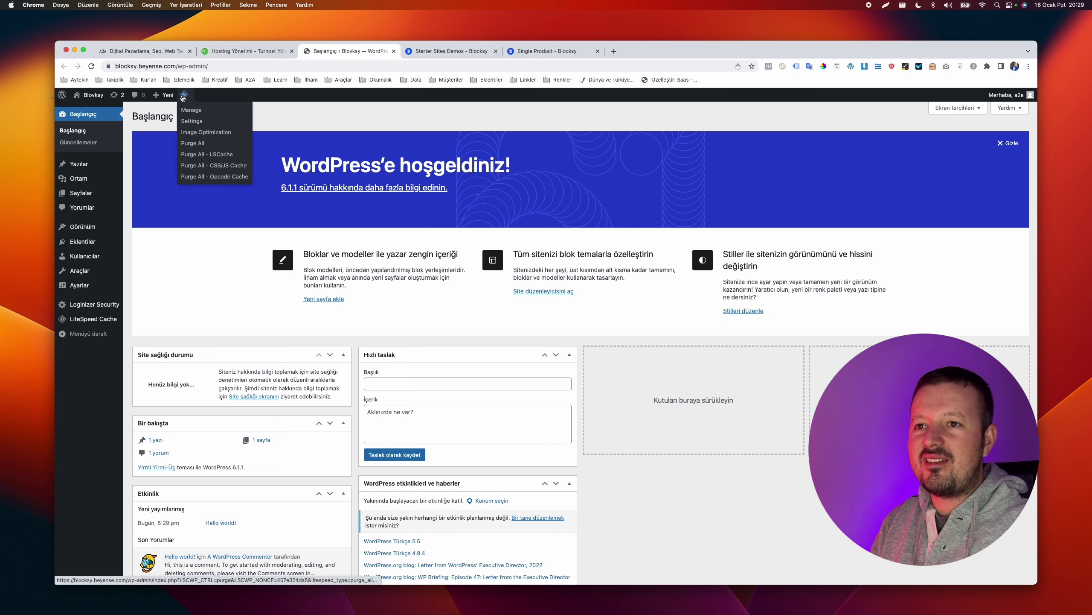
mouse_move(92, 245)
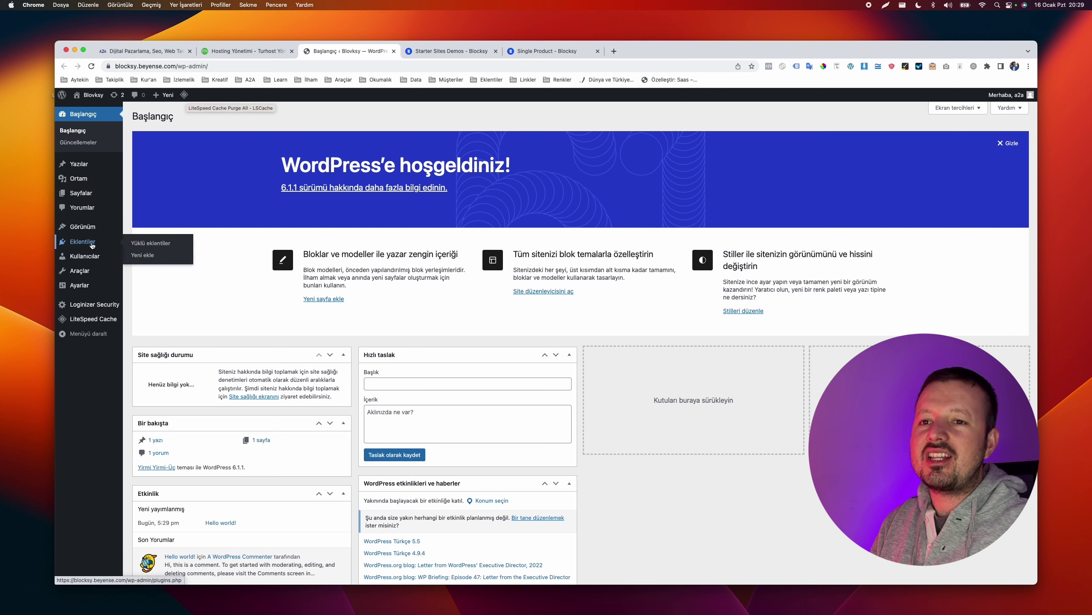
click(145, 245)
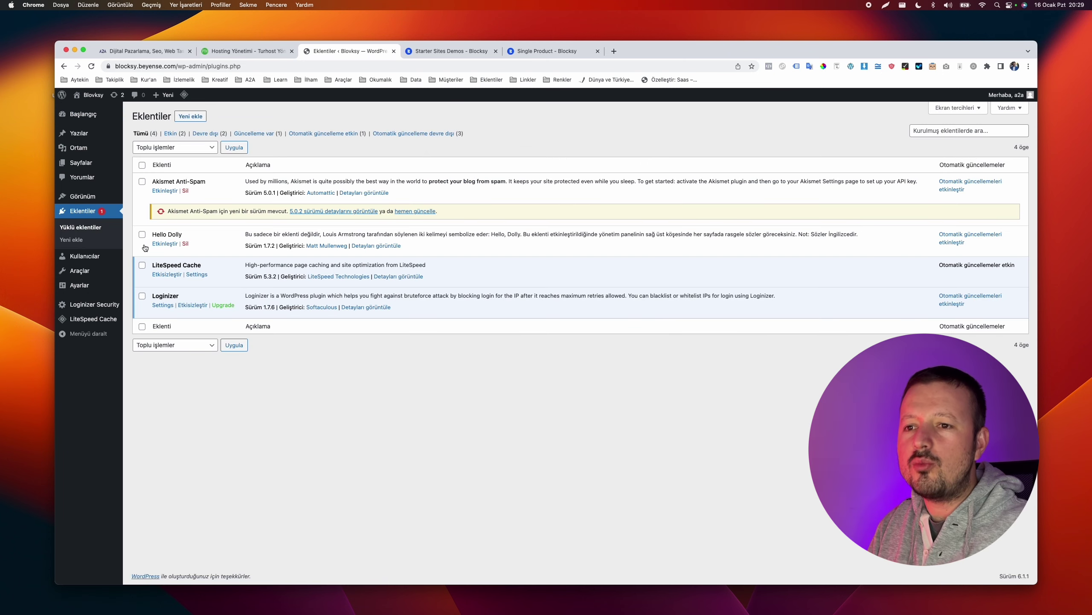
click(167, 276)
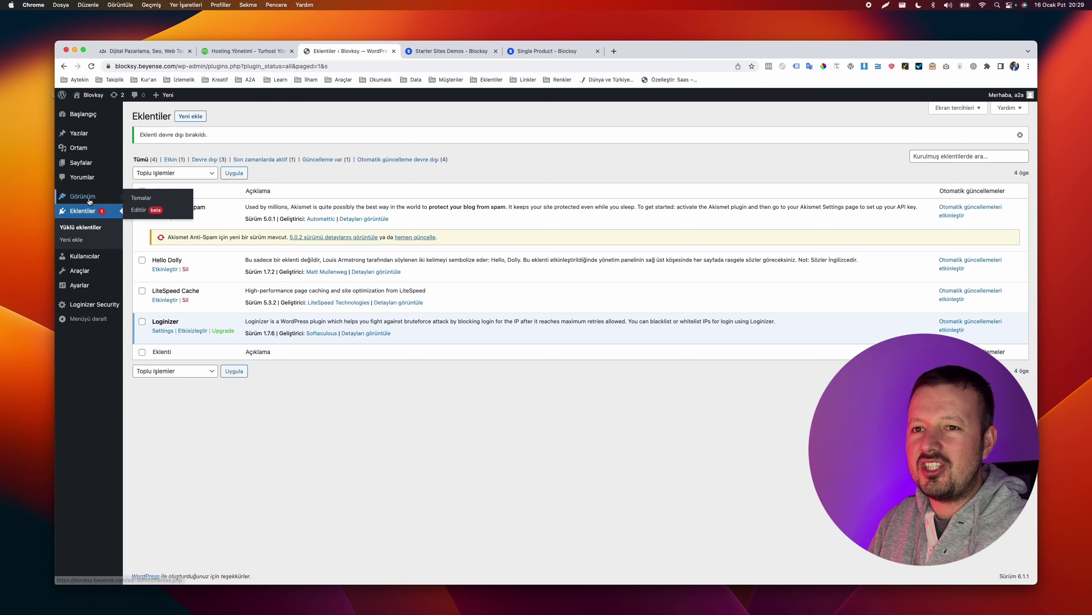
Open the site's installed themes page under the appearance settings
mouse_move(90, 200)
scroll(90, 201, up, 5)
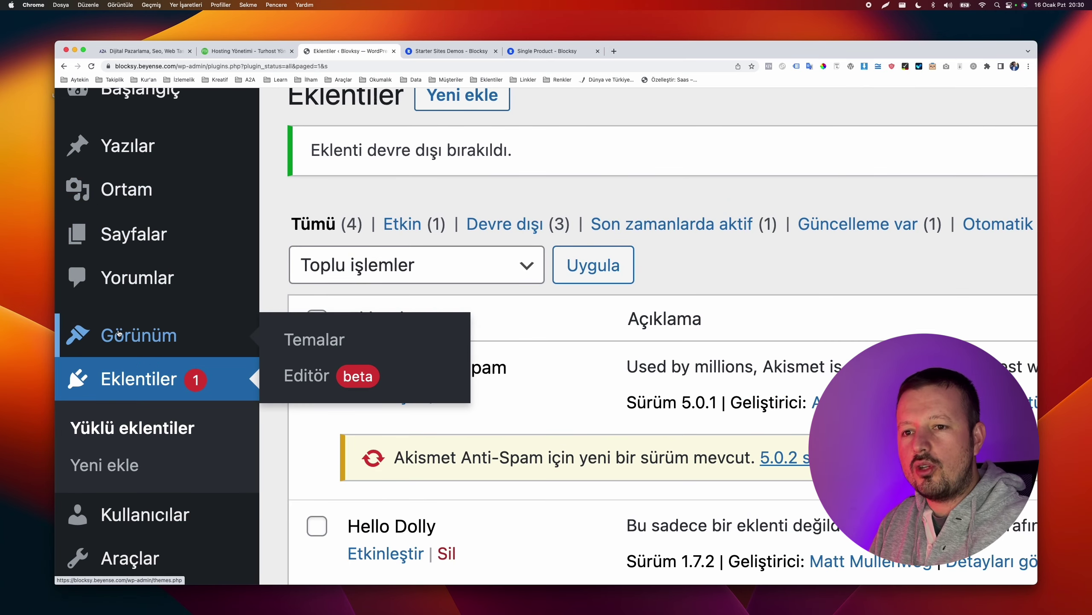
click(291, 333)
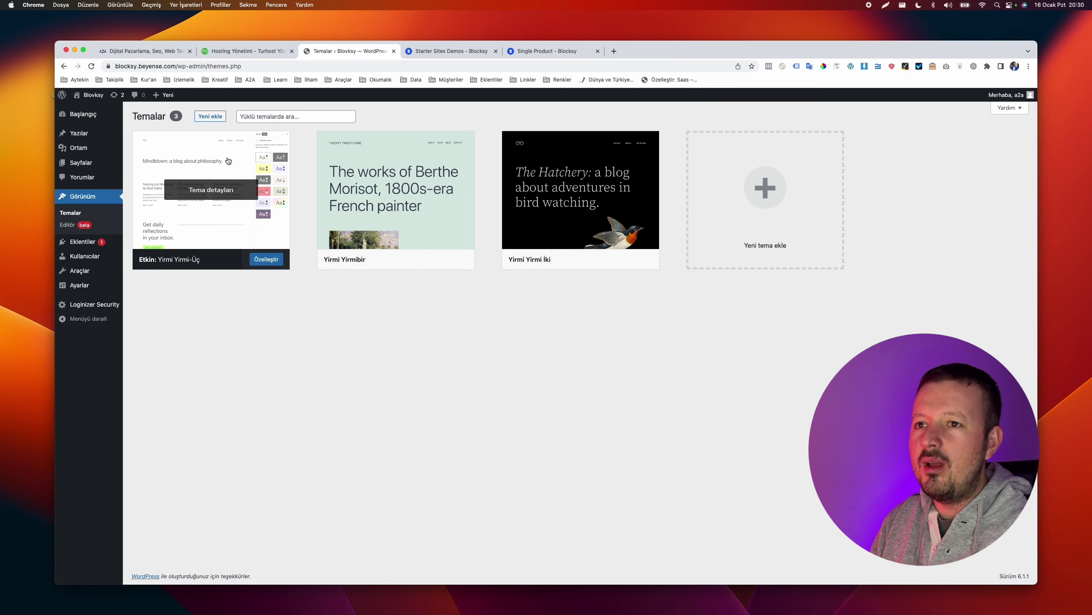
scroll(202, 116, down, 5)
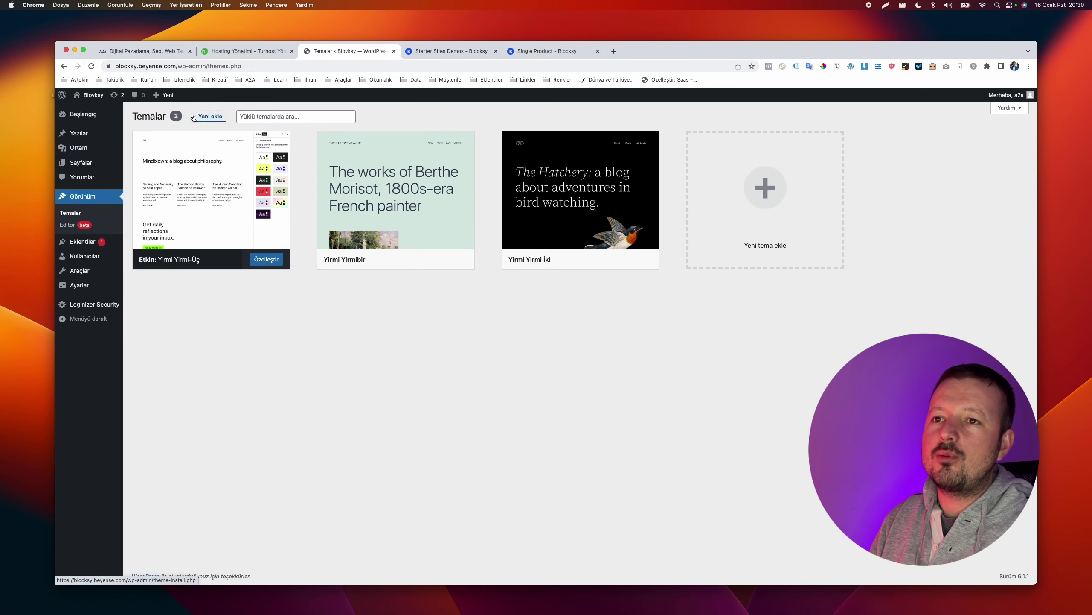
Start adding a new theme and search the theme catalog for "blocksy"
click(202, 115)
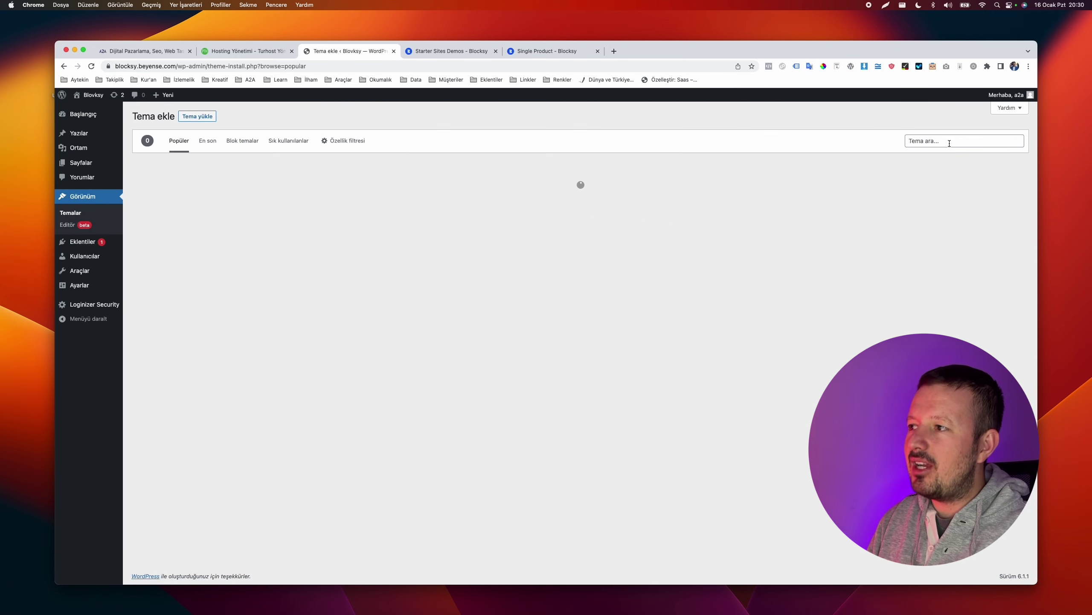
click(949, 144)
text(block)
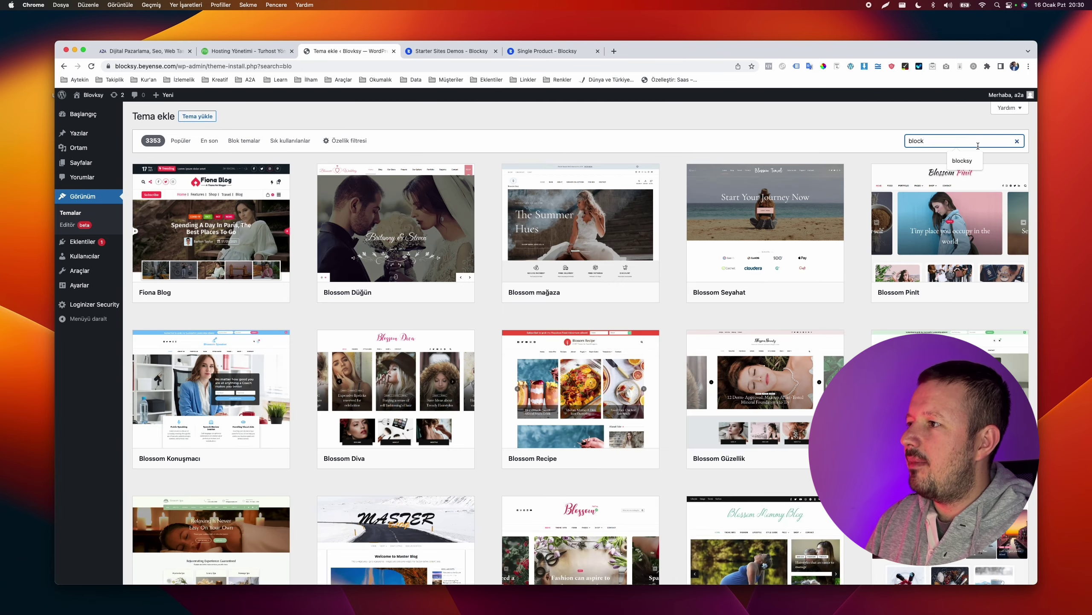
text(sy)
click(956, 165)
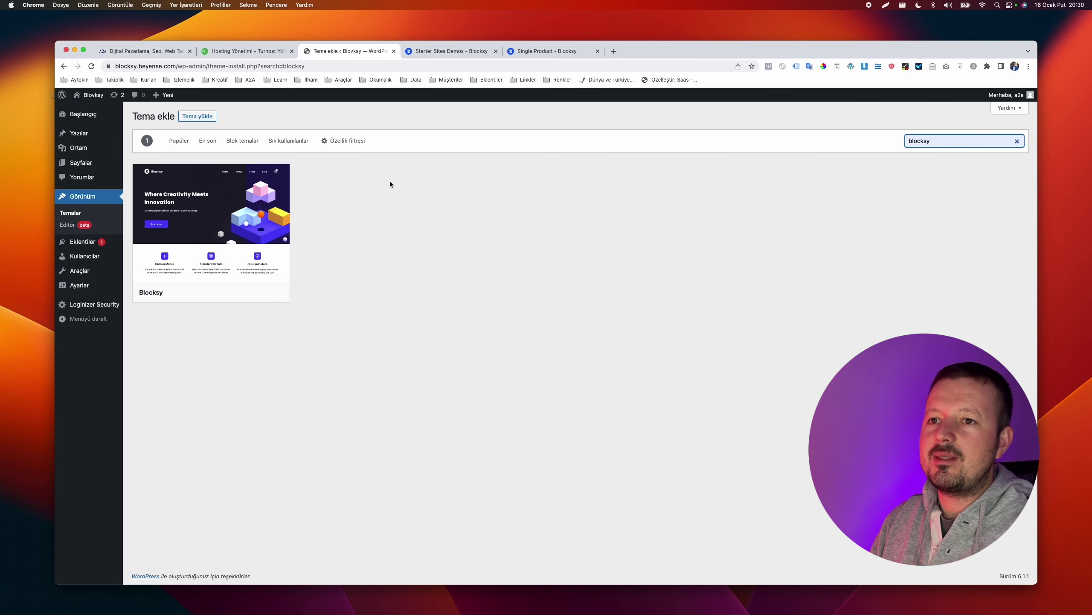
Install the Blocksy theme from the search result and activate it
mouse_move(171, 196)
scroll(171, 197, up, 5)
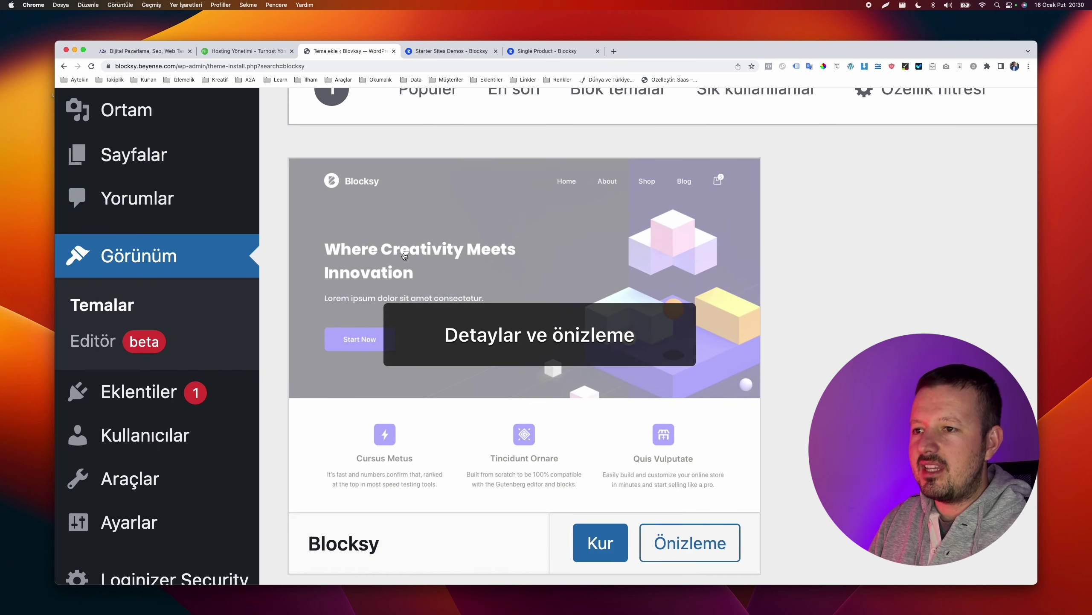
scroll(404, 256, down, 5)
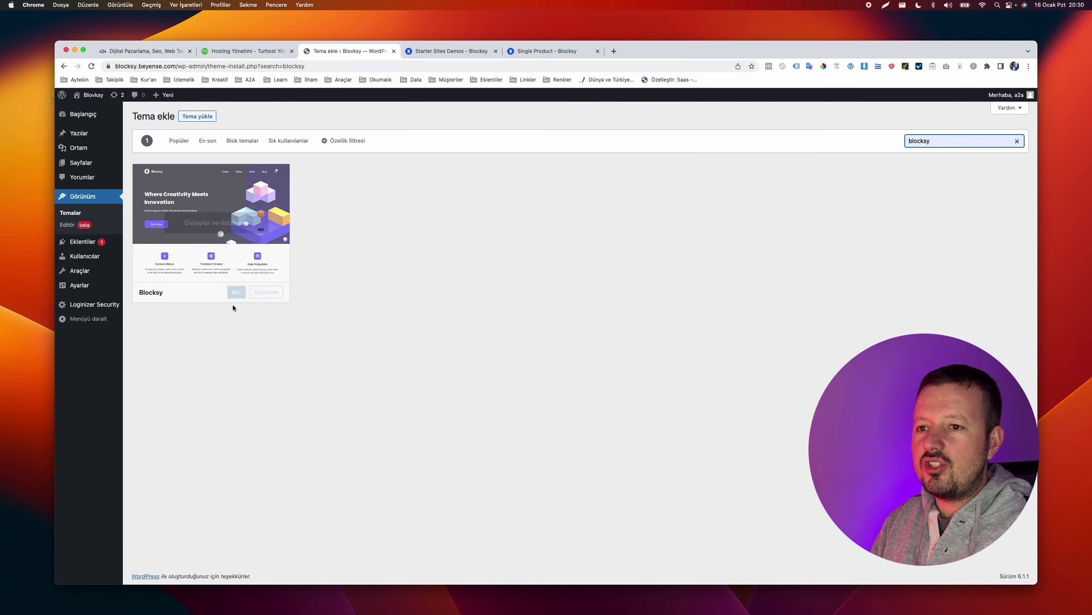
scroll(257, 297, up, 5)
click(488, 338)
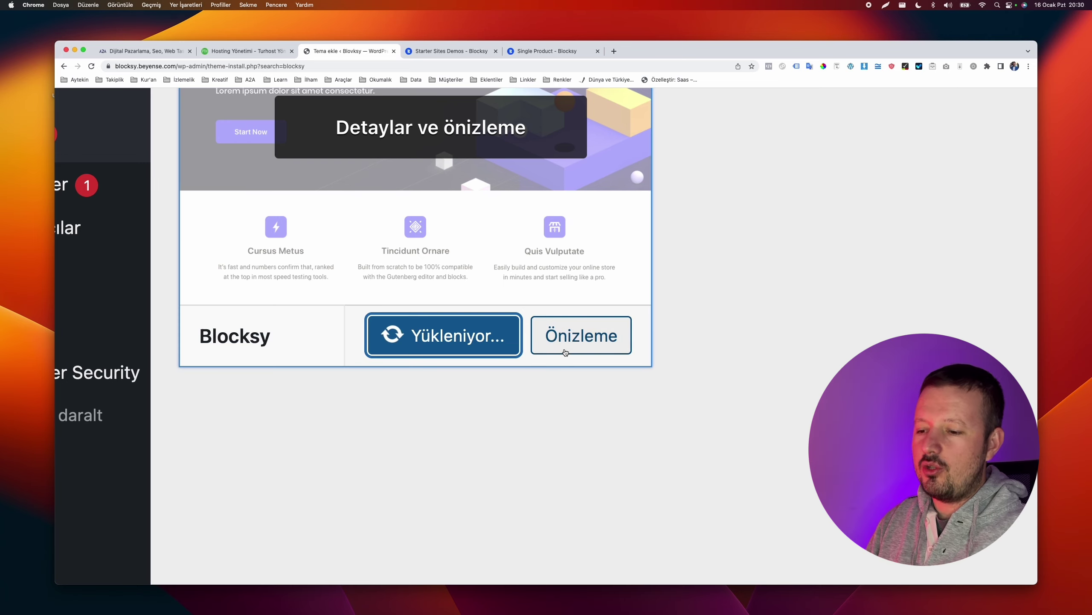
scroll(566, 352, down, 5)
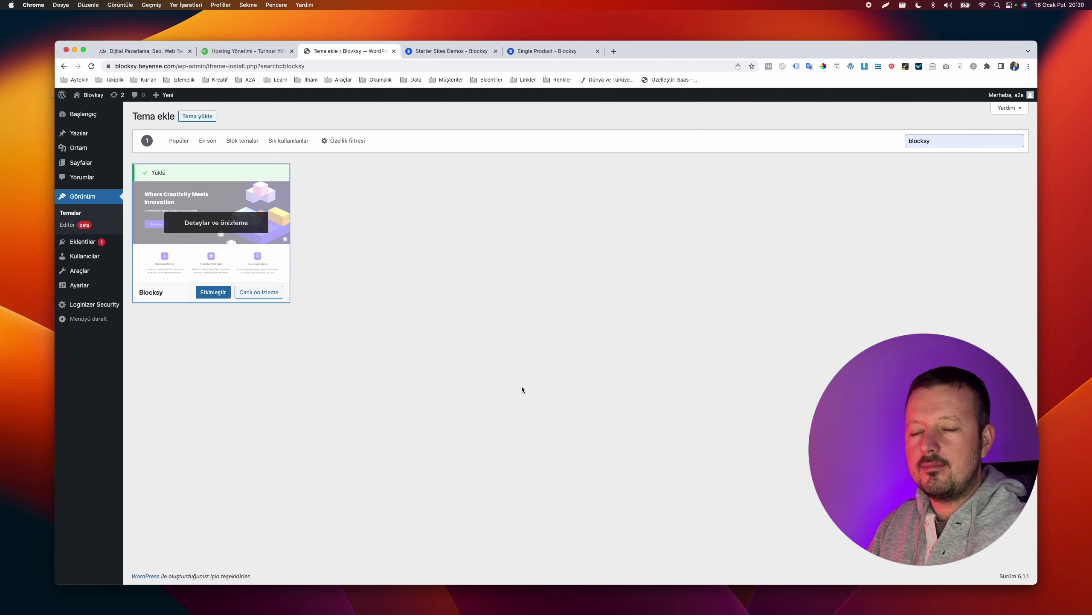
click(211, 297)
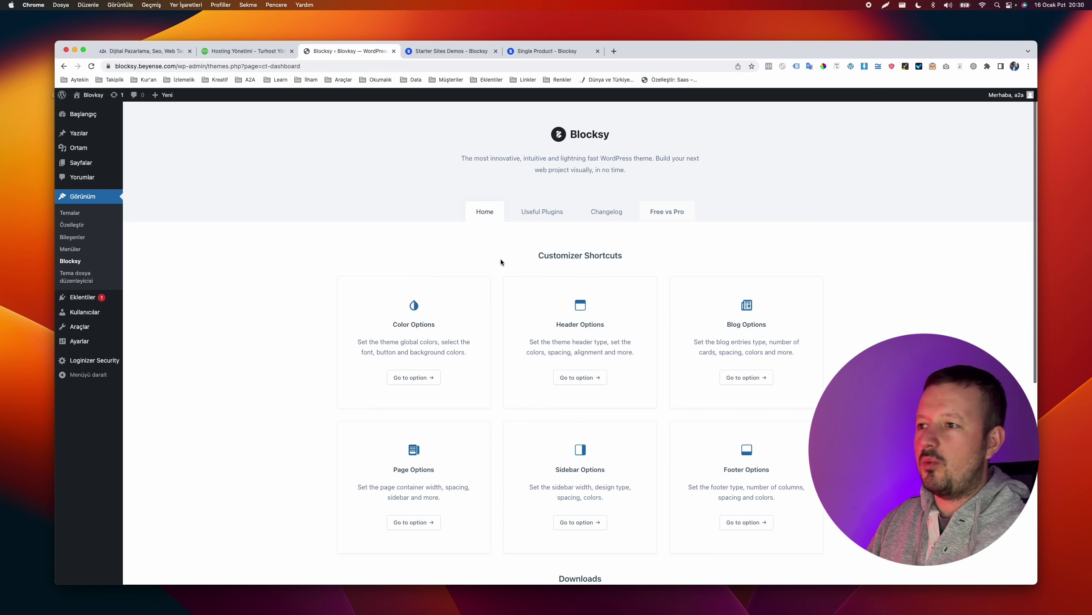
Look through the Blocksy dashboard's customizer shortcuts and downloads, and download the Blocksy Child Theme
scroll(500, 259, down, 8)
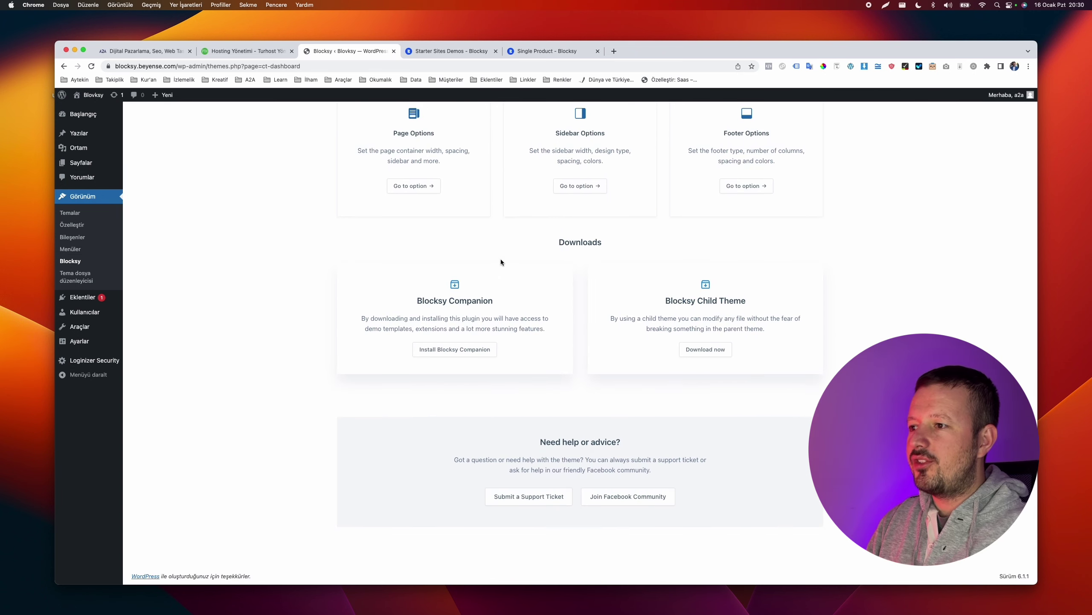
scroll(500, 259, up, 10)
scroll(500, 259, down, 10)
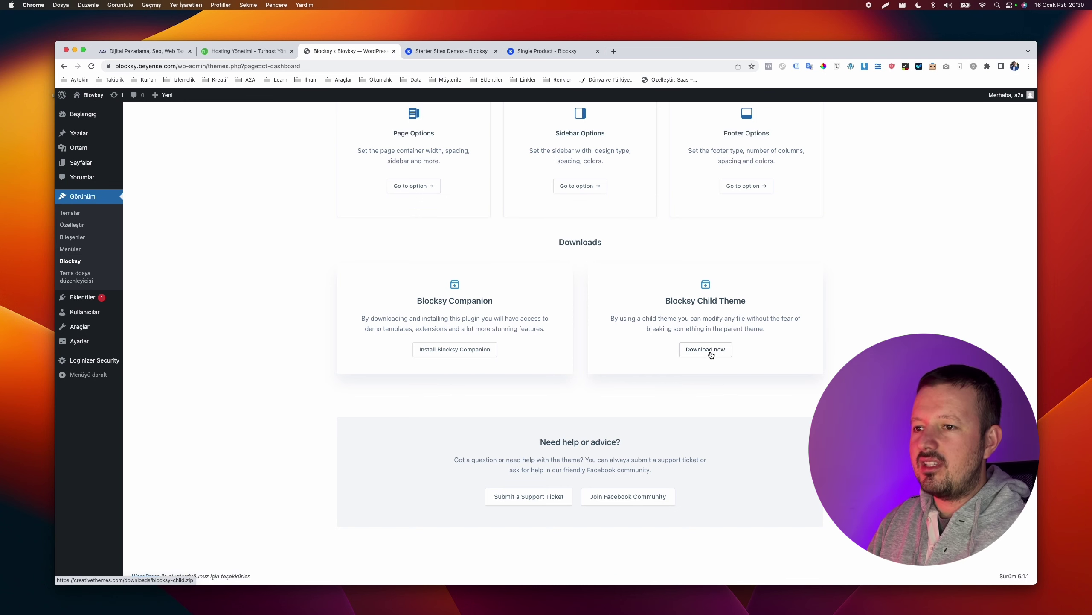
click(711, 354)
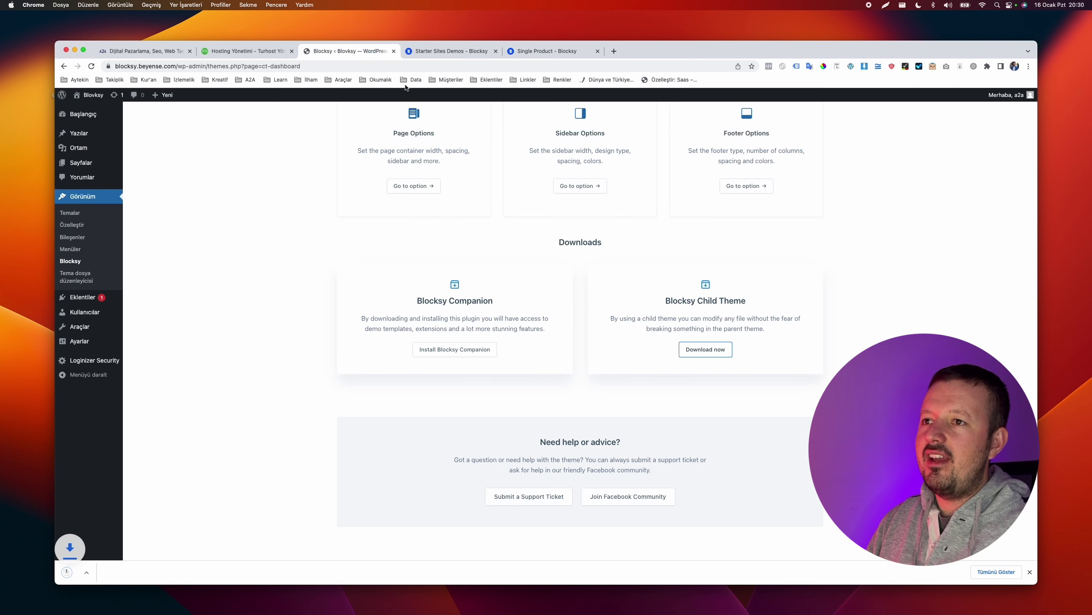
scroll(476, 338, up, 10)
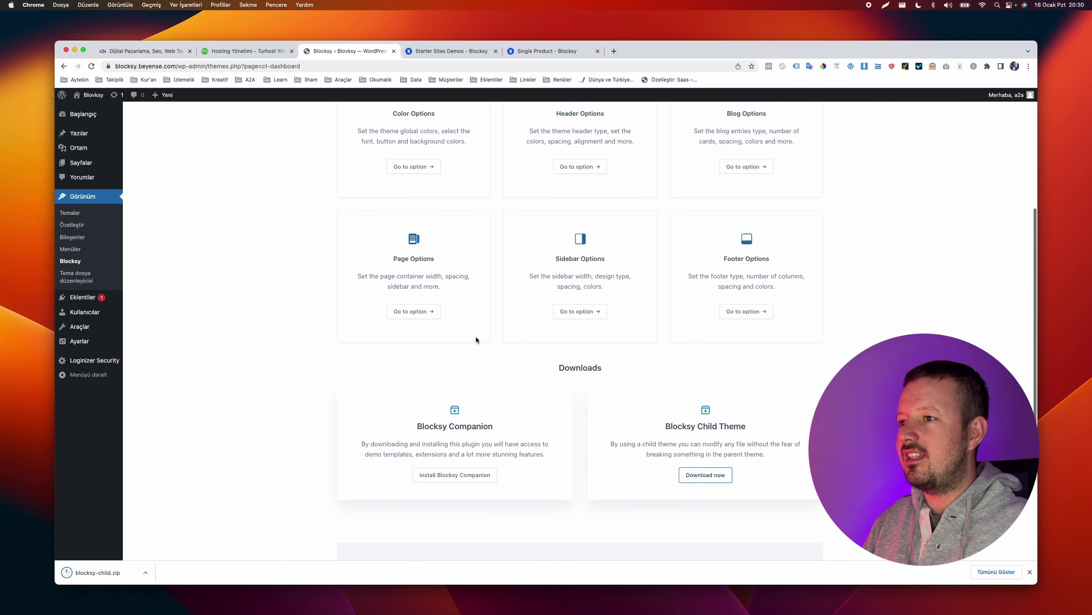
scroll(477, 337, down, 1)
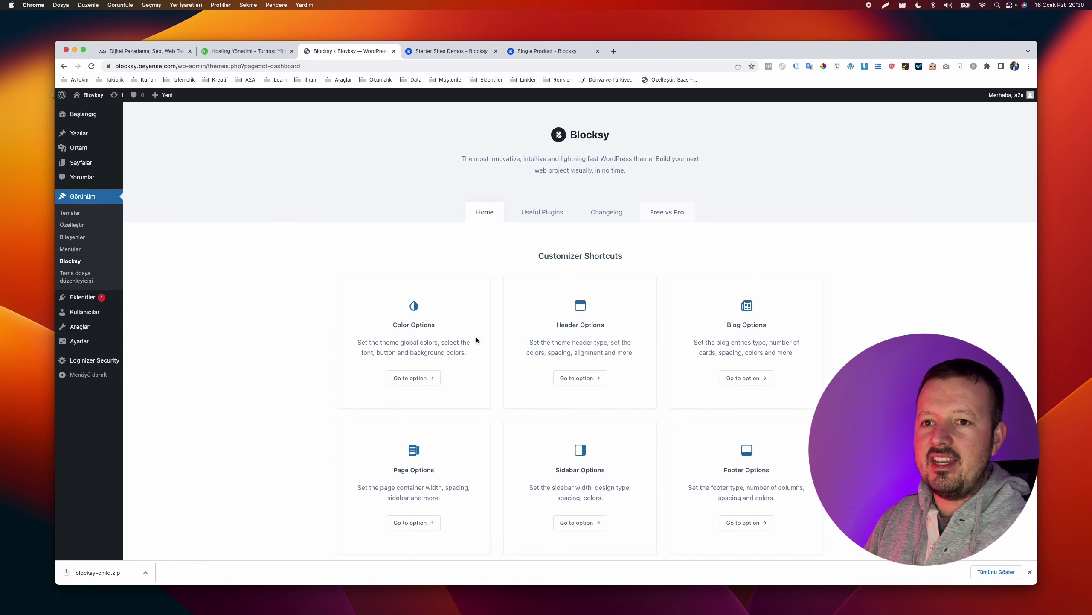
Look through the useful plugins that the Blocksy dashboard recommends for the theme
click(536, 213)
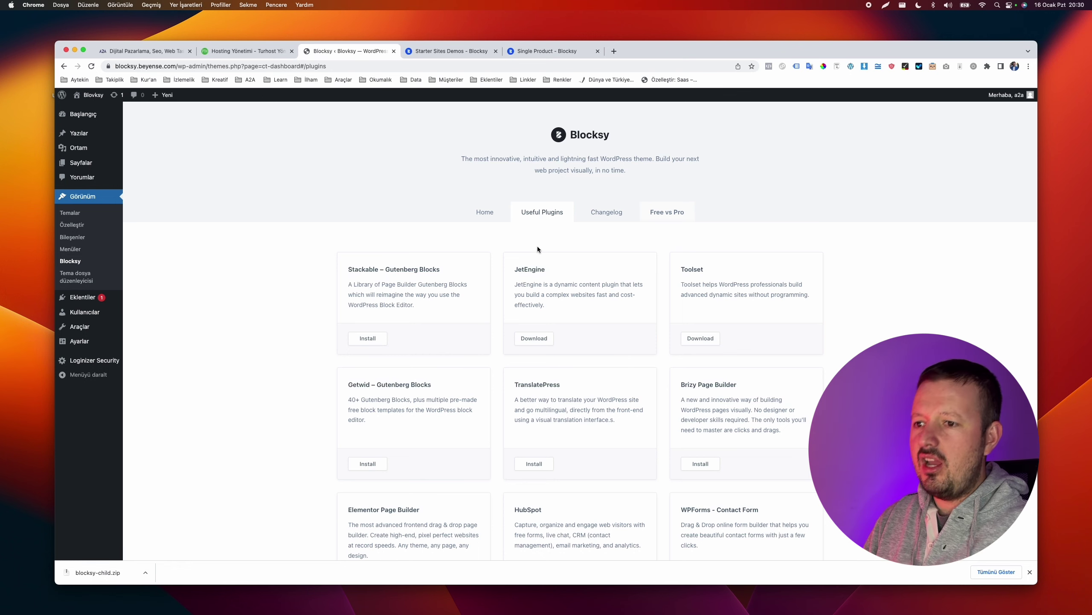
scroll(537, 247, down, 5)
scroll(538, 246, down, 1)
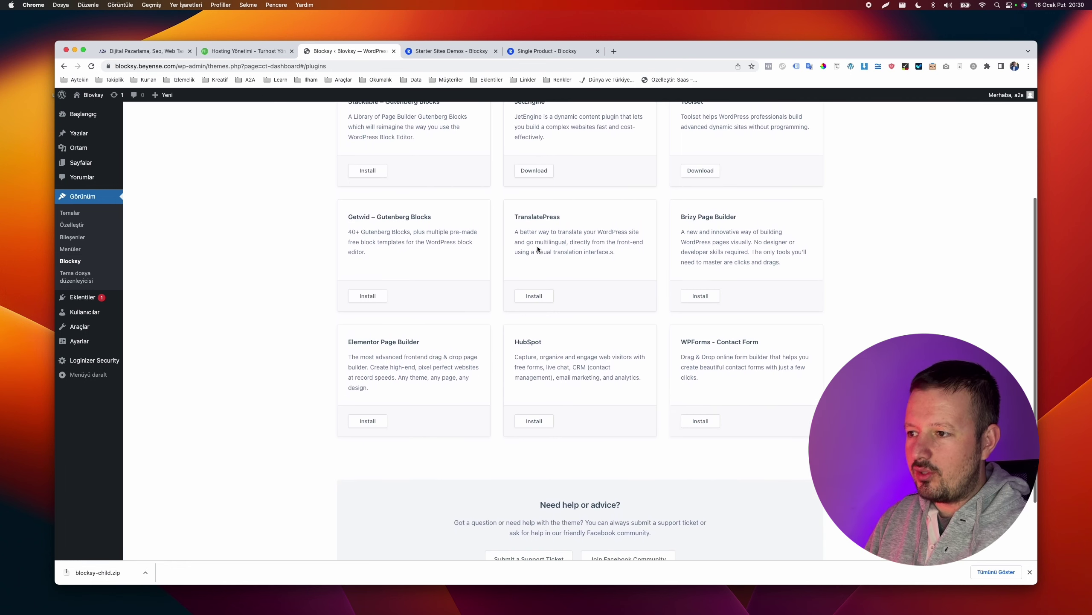
scroll(538, 247, up, 1)
scroll(537, 248, up, 5)
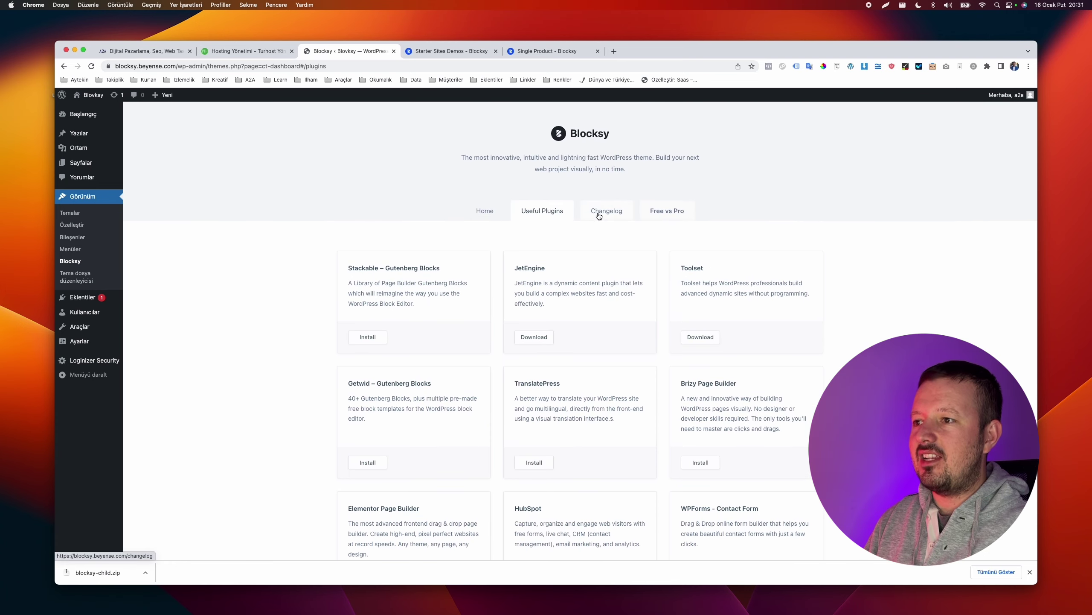
Examine the Free vs Pro feature comparison of the Blocksy theme, including the general and header features
click(661, 213)
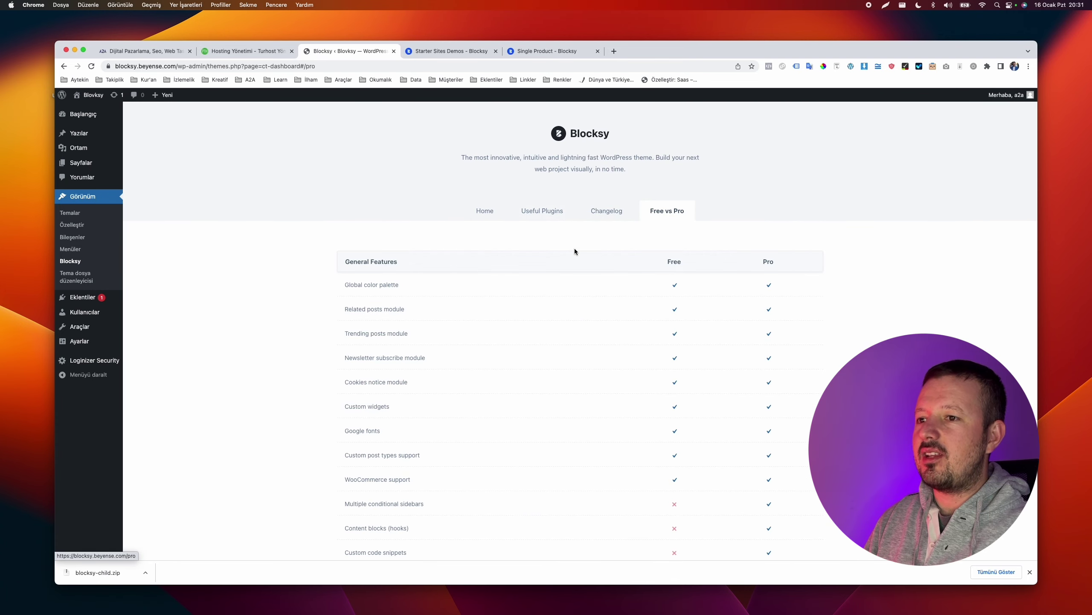
scroll(665, 250, down, 15)
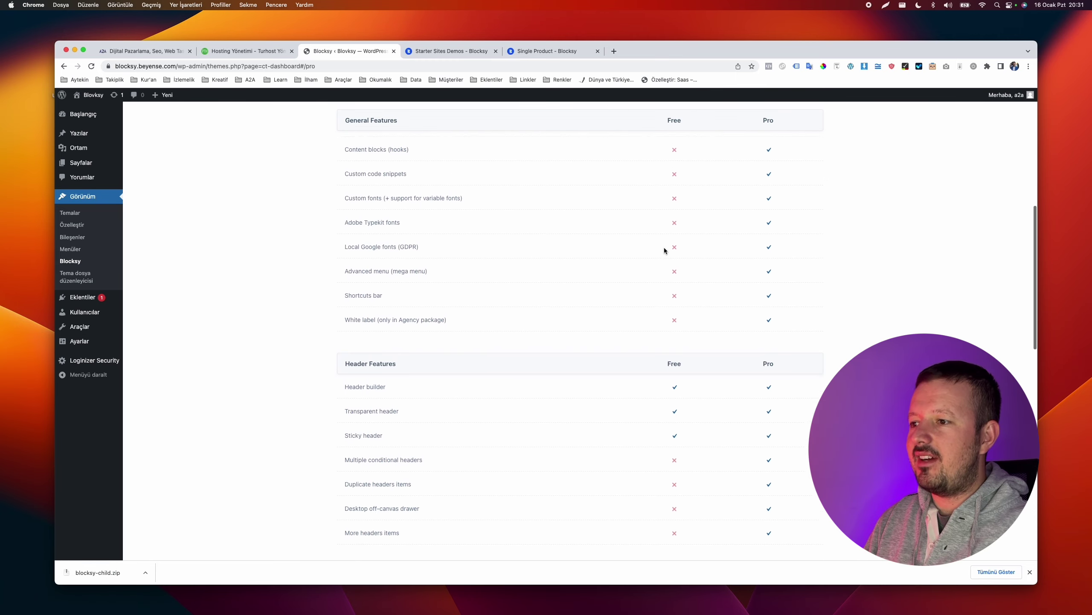
scroll(664, 250, up, 15)
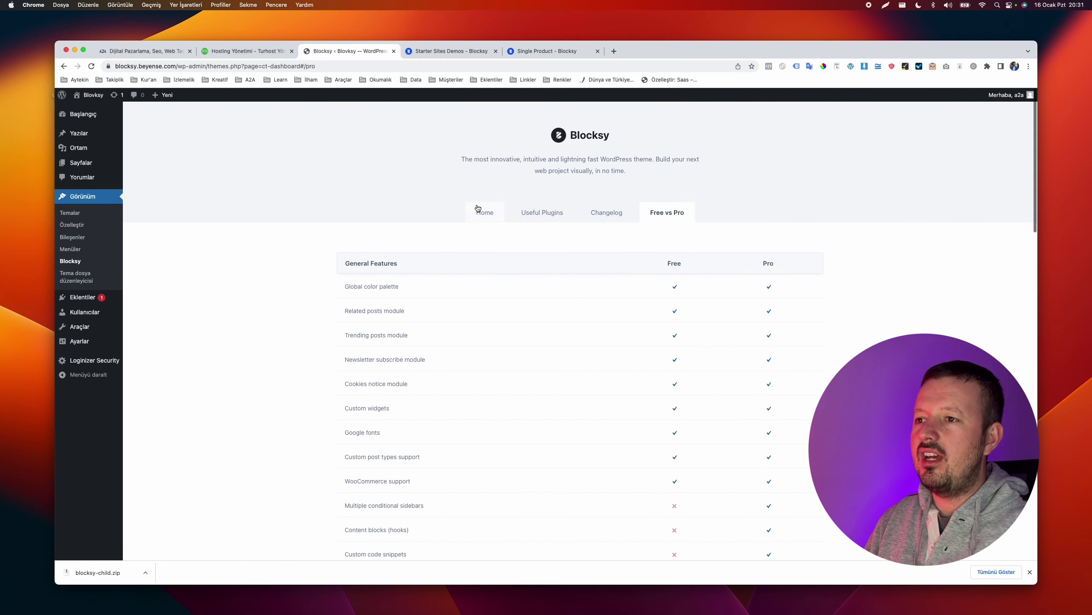
Return to the Blocksy dashboard's home page and look over its customizer shortcuts
click(487, 213)
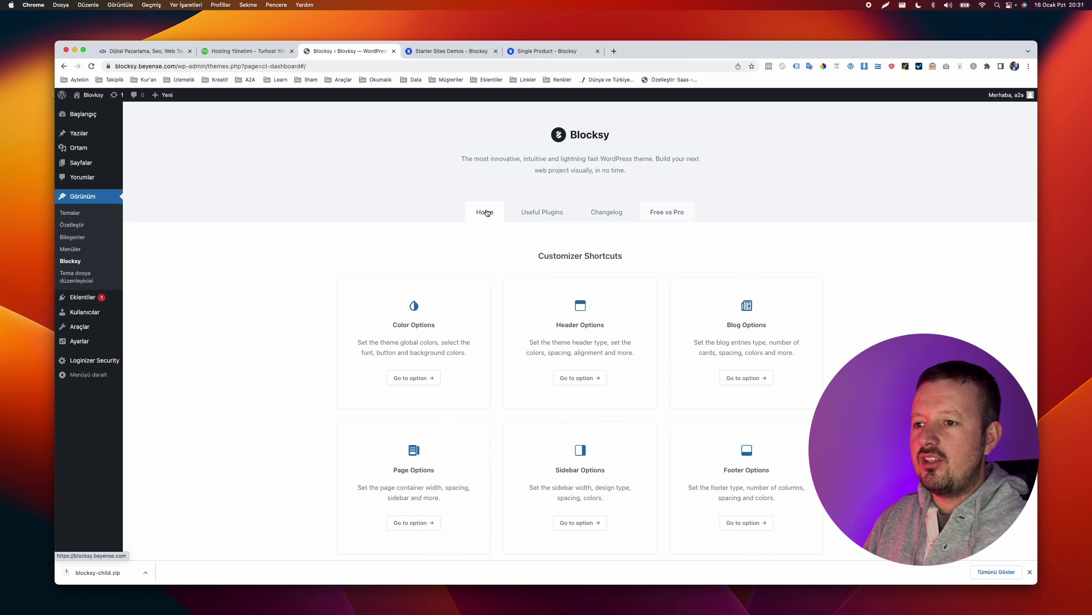
scroll(356, 350, down, 1)
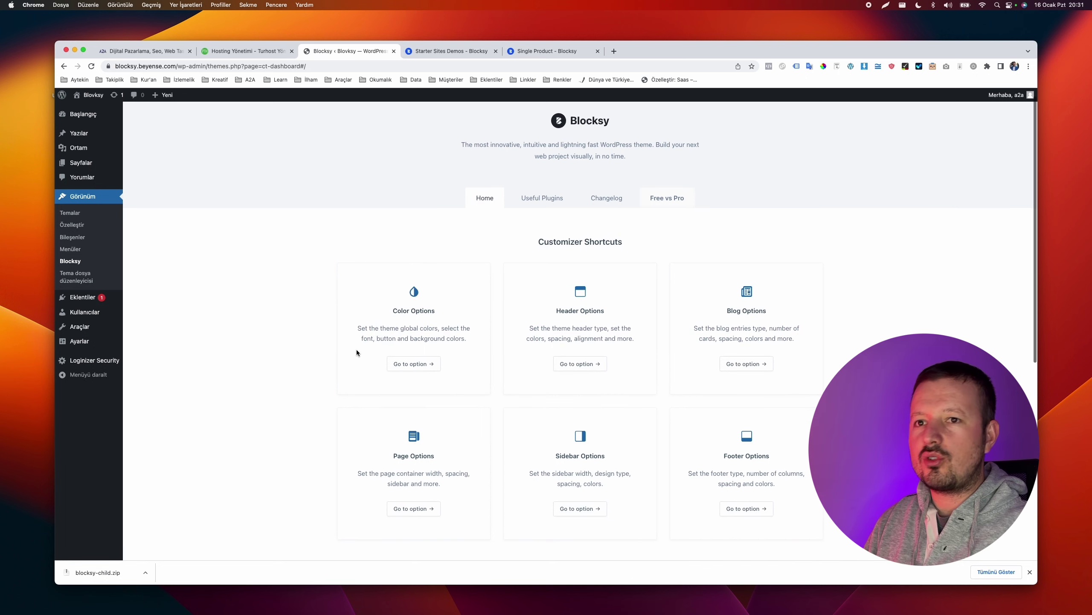
scroll(357, 349, down, 1)
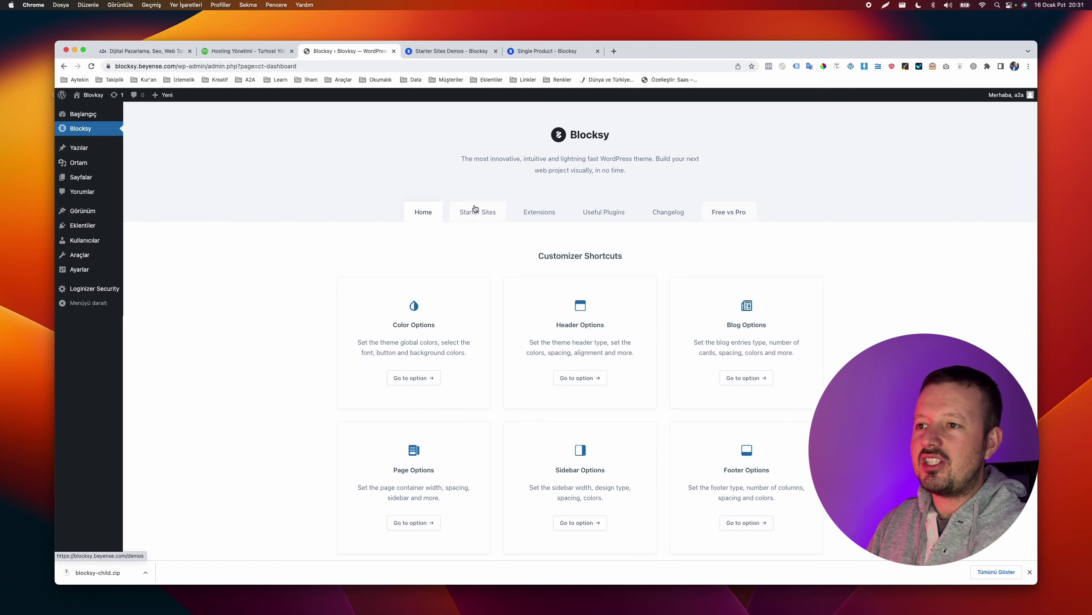
Open Blocksy's starter sites and browse the whole catalog of ready-made designs
click(475, 212)
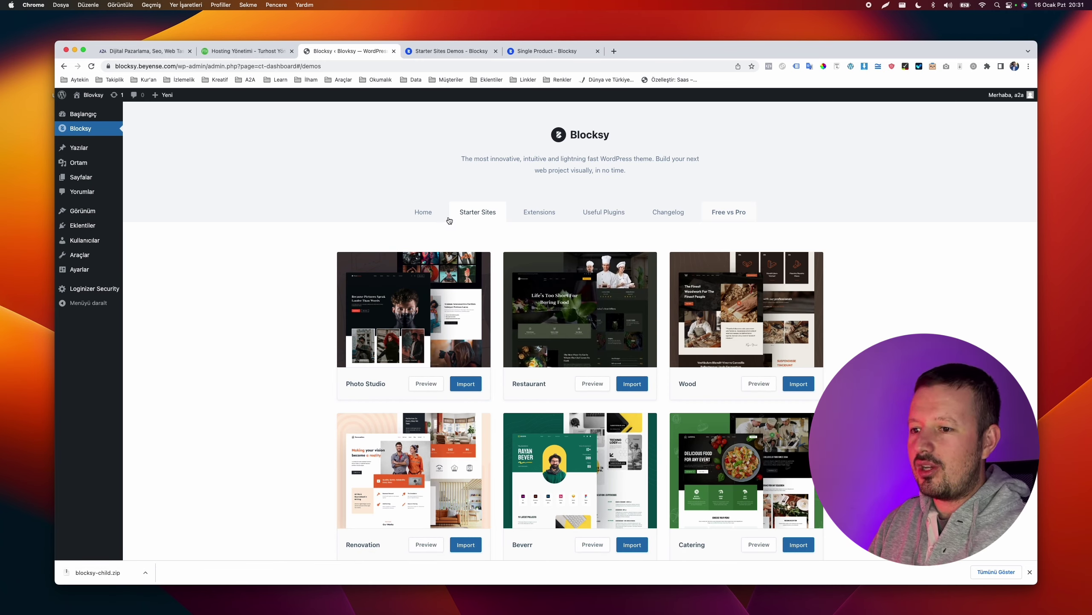
scroll(282, 305, down, 6)
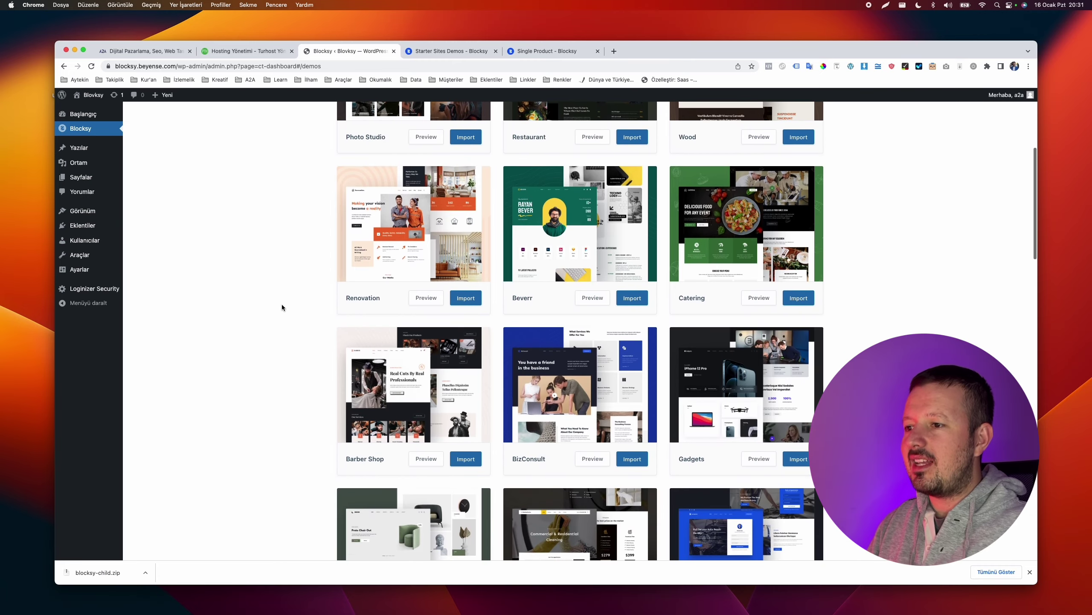
scroll(282, 305, down, 9)
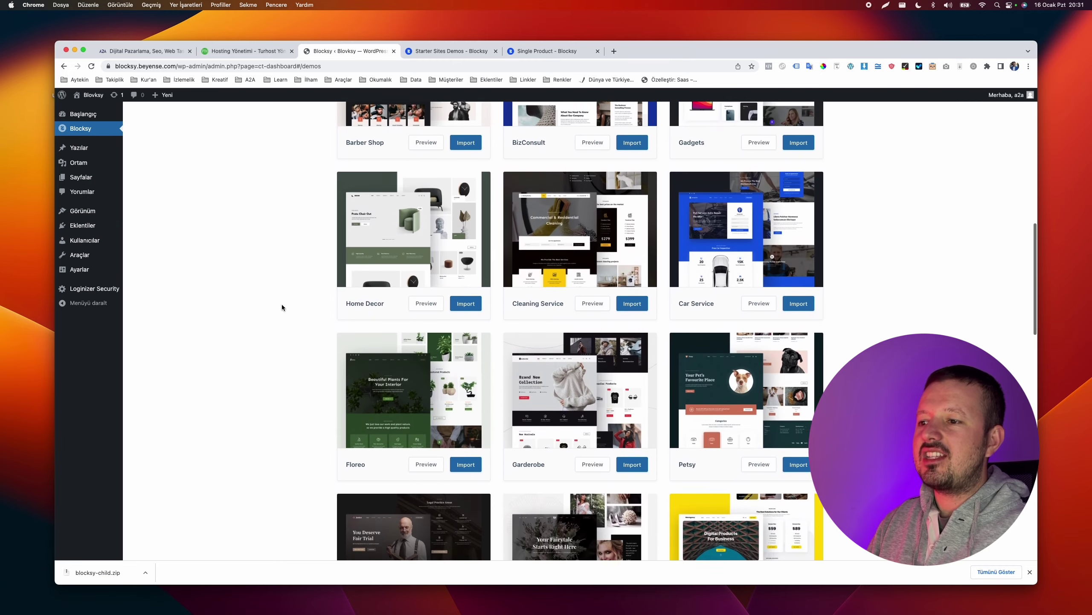
scroll(282, 308, down, 4)
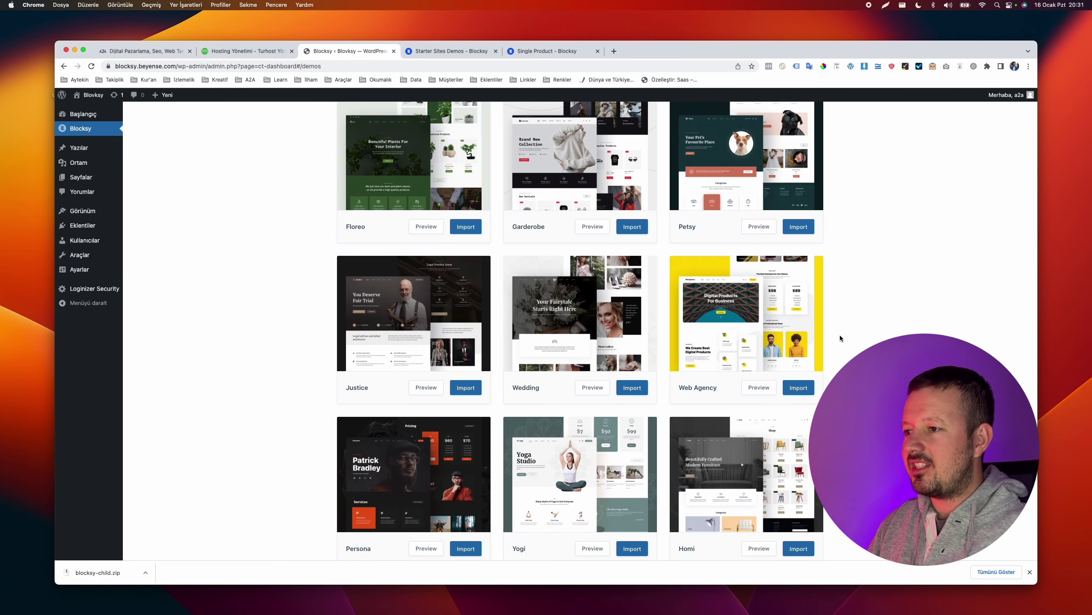
scroll(840, 337, down, 9)
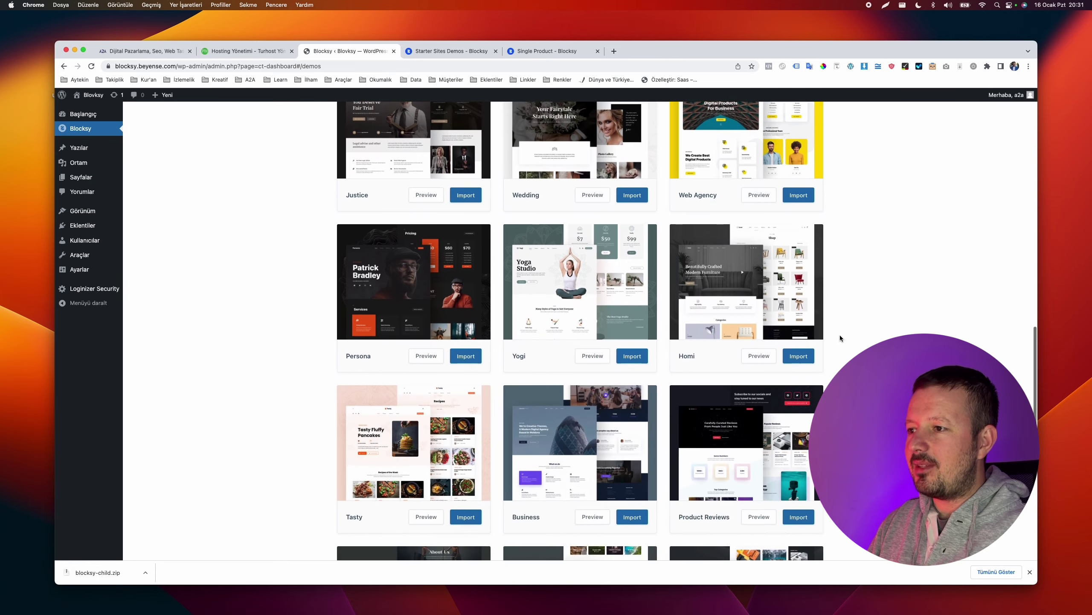
scroll(839, 335, down, 7)
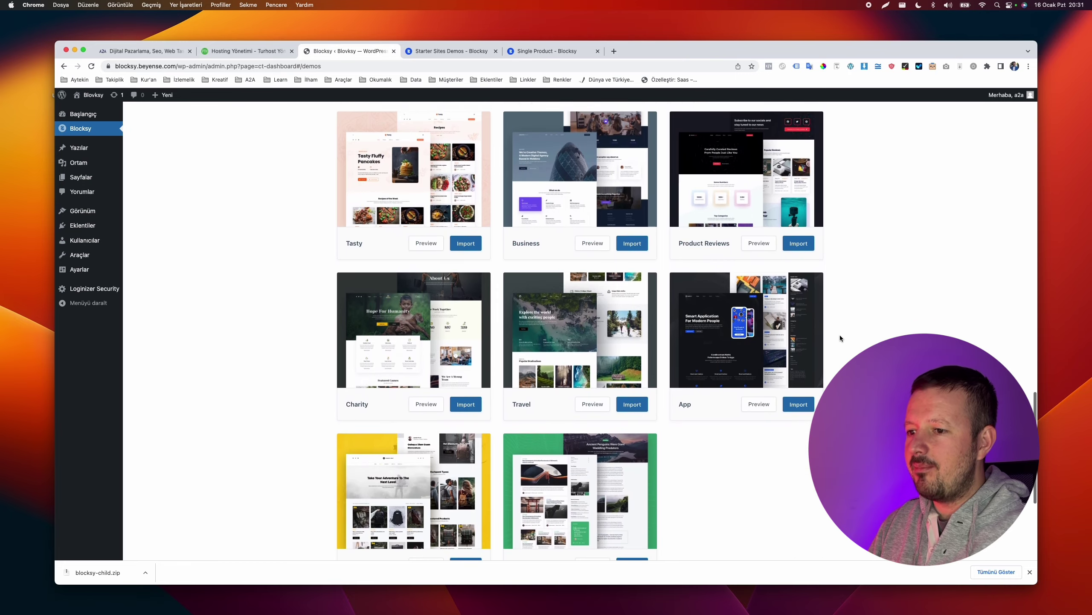
scroll(840, 335, up, 11)
scroll(840, 335, up, 9)
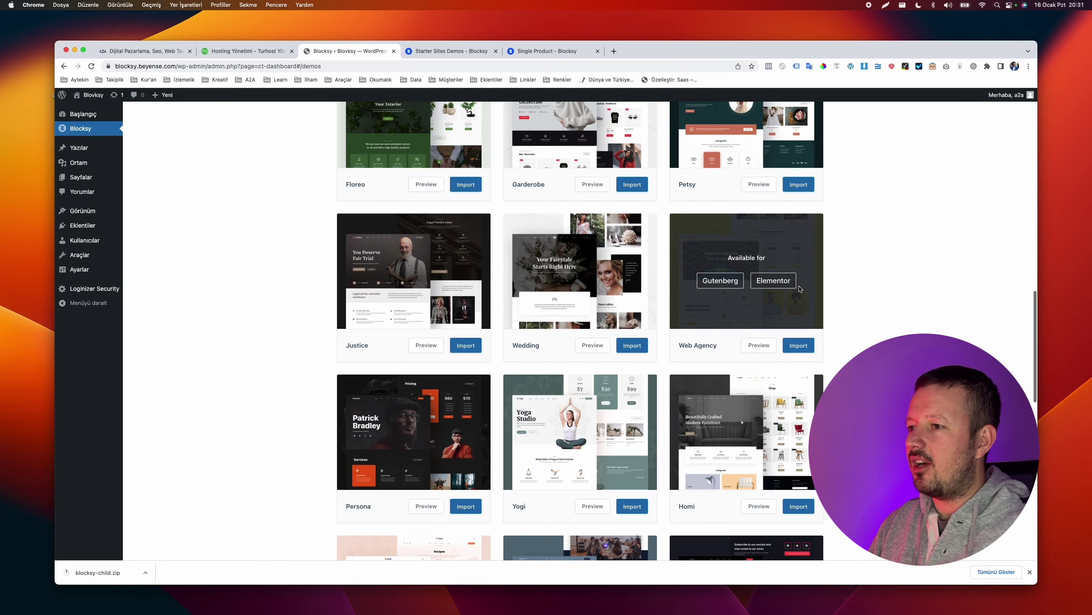
scroll(885, 287, up, 11)
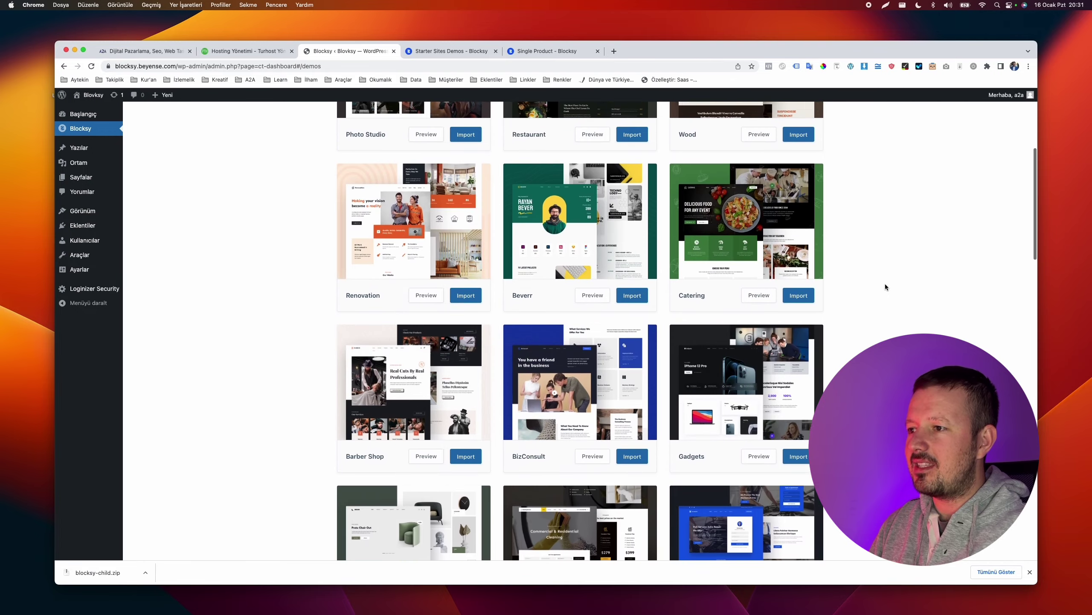
scroll(885, 286, down, 2)
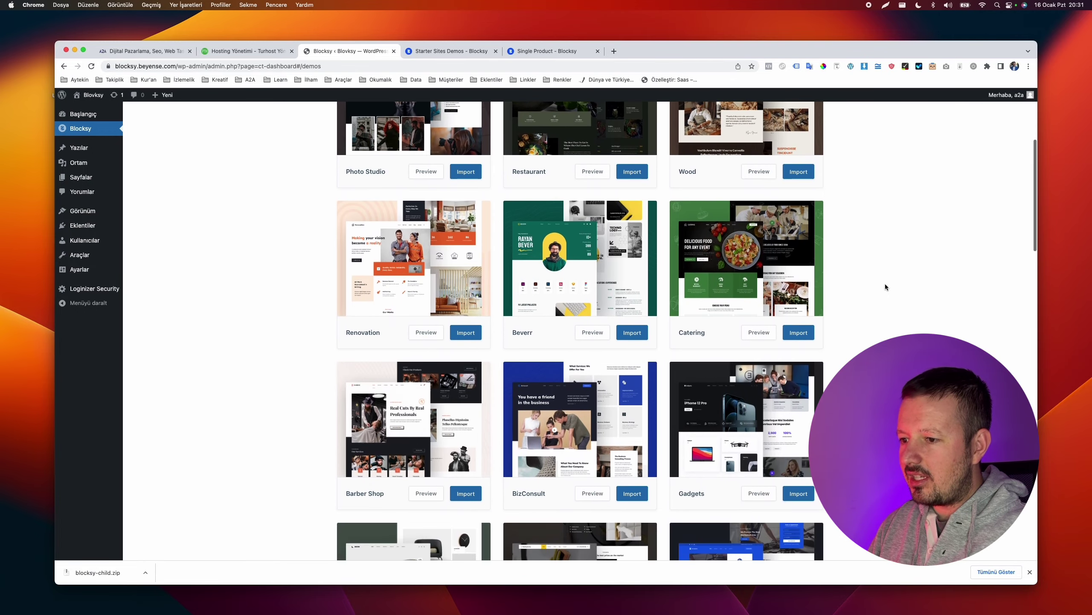
scroll(885, 287, up, 5)
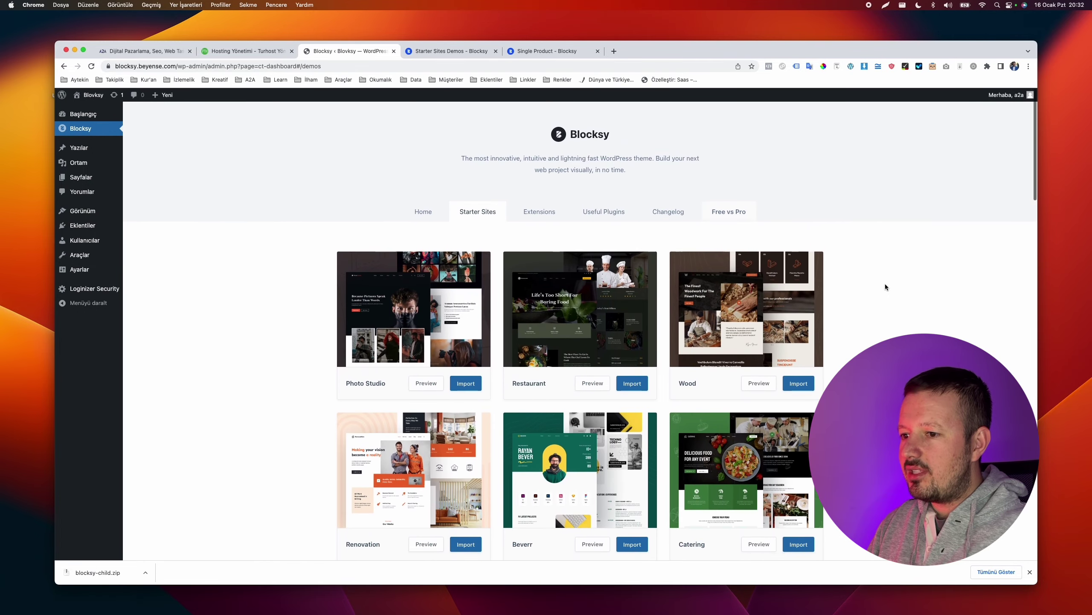
Preview the Gadgets starter site and look through its demo home page from the hero area to the latest news
scroll(885, 286, down, 6)
scroll(885, 284, down, 1)
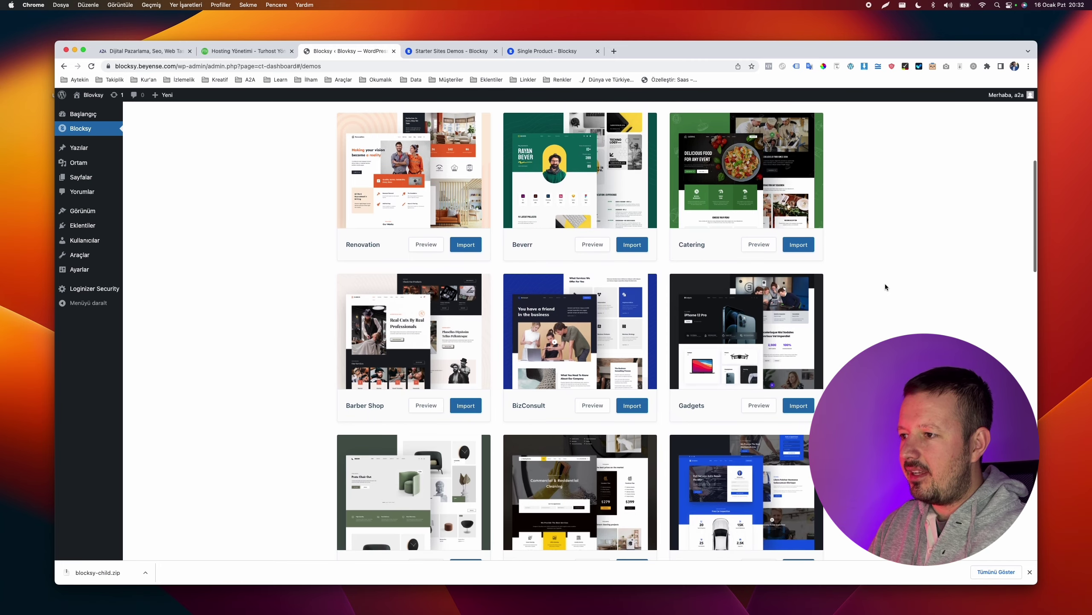
click(759, 405)
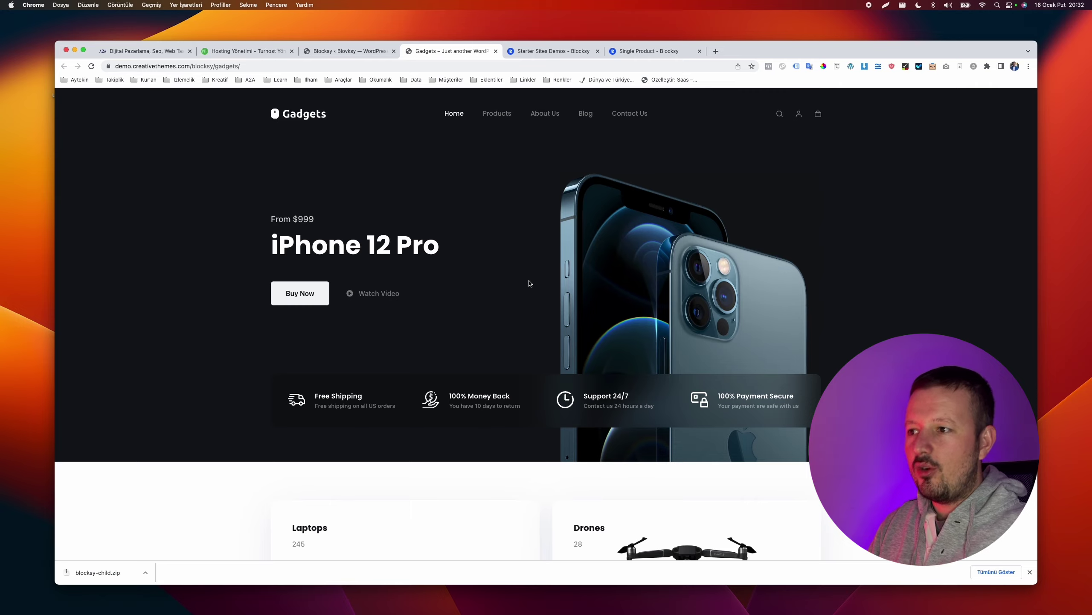
scroll(530, 283, down, 15)
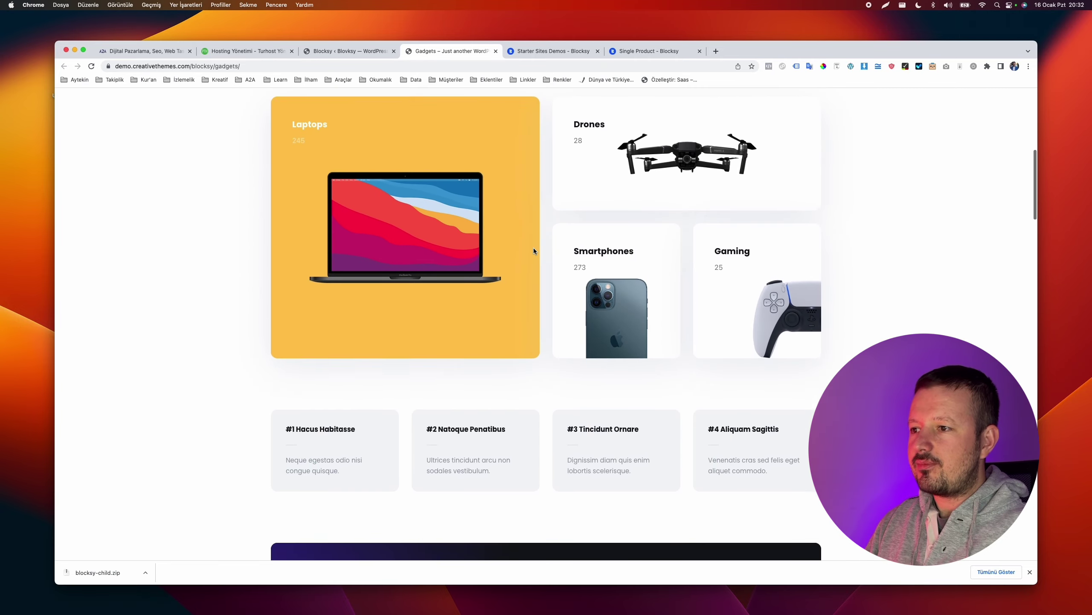
scroll(535, 251, down, 20)
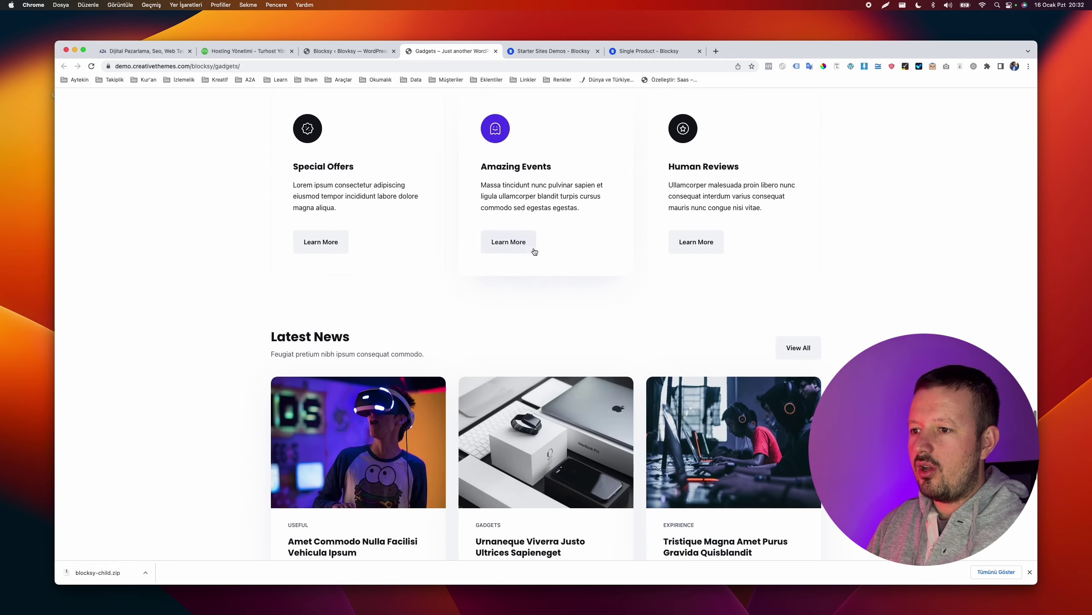
scroll(534, 249, up, 20)
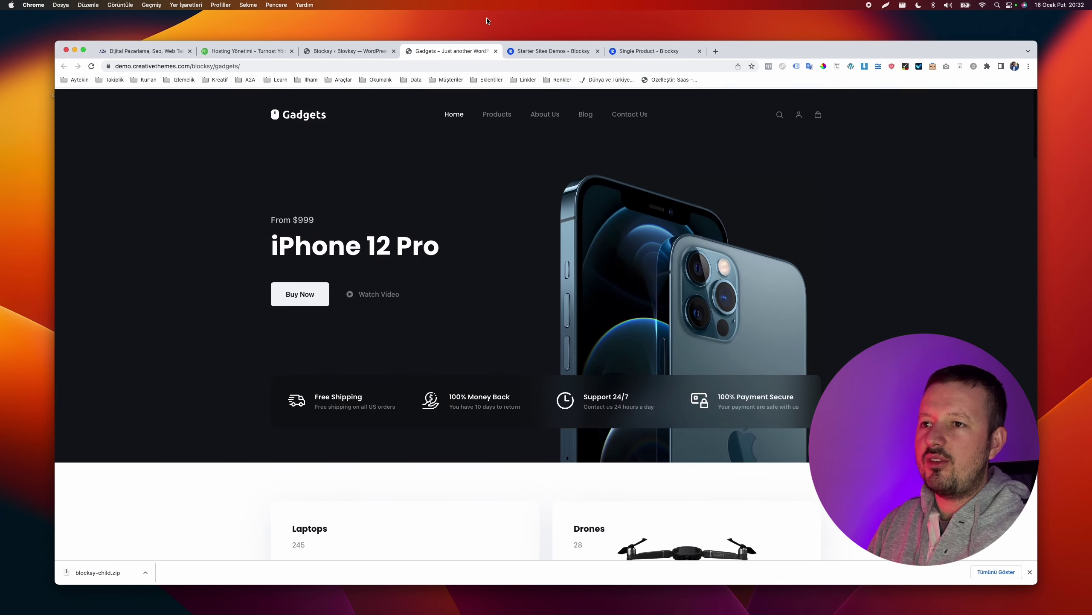
Return to the starter sites catalog and check which page builders the Wedding, Web Agency and other designs support
click(356, 51)
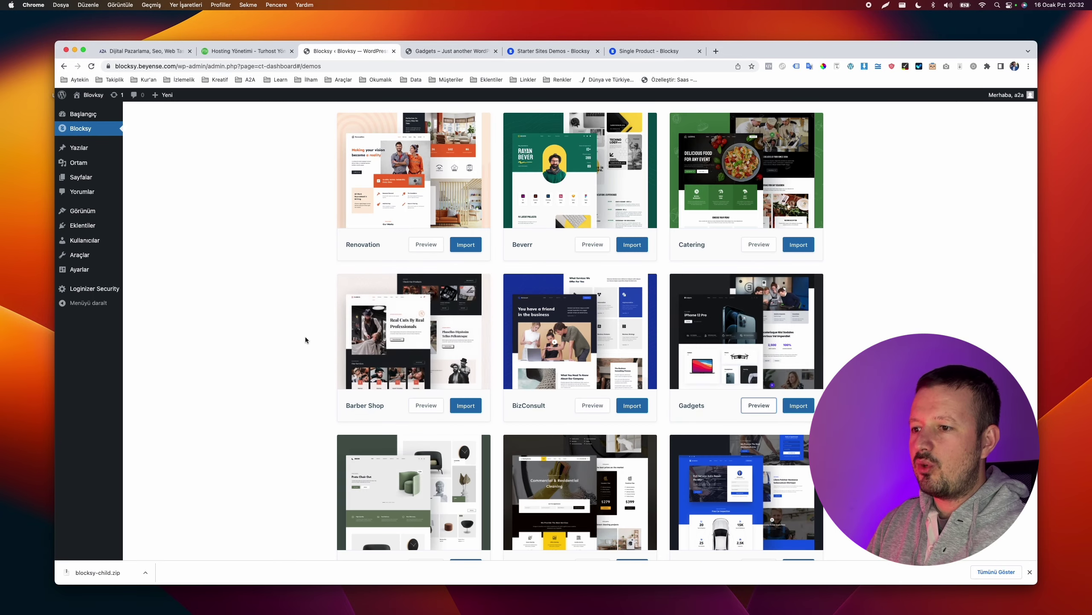
scroll(306, 339, down, 1)
scroll(306, 339, down, 10)
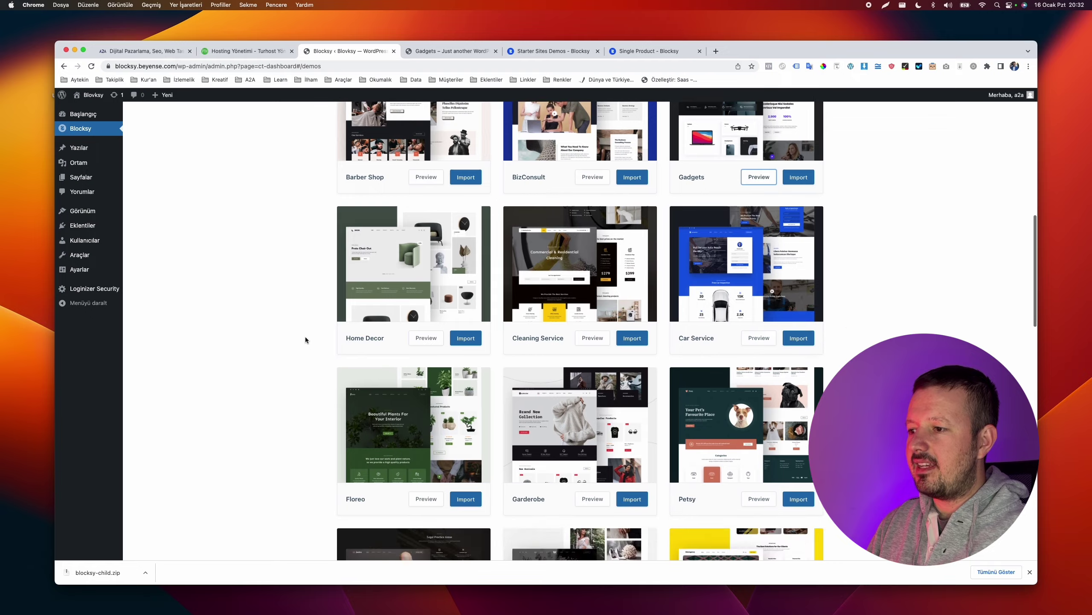
scroll(306, 336, down, 2)
mouse_move(776, 308)
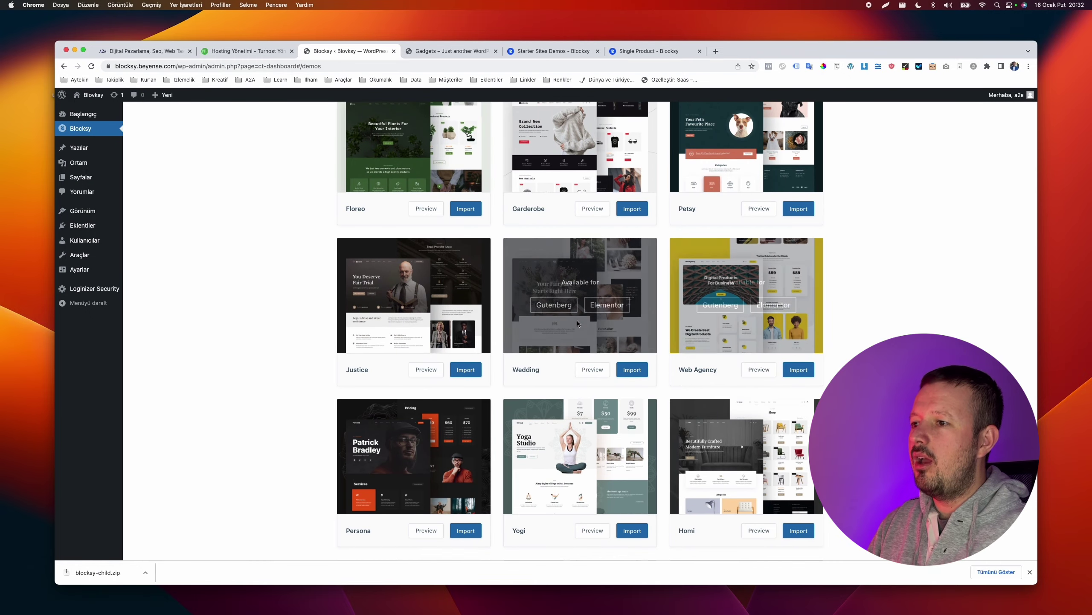
mouse_move(401, 304)
scroll(480, 311, up, 6)
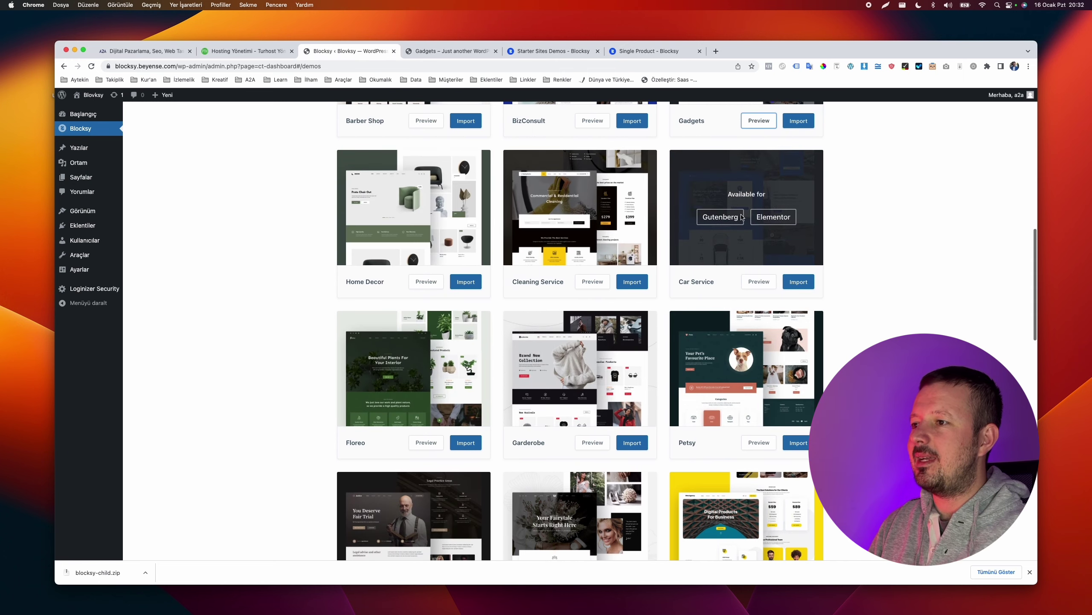
scroll(757, 224, down, 10)
scroll(777, 192, up, 3)
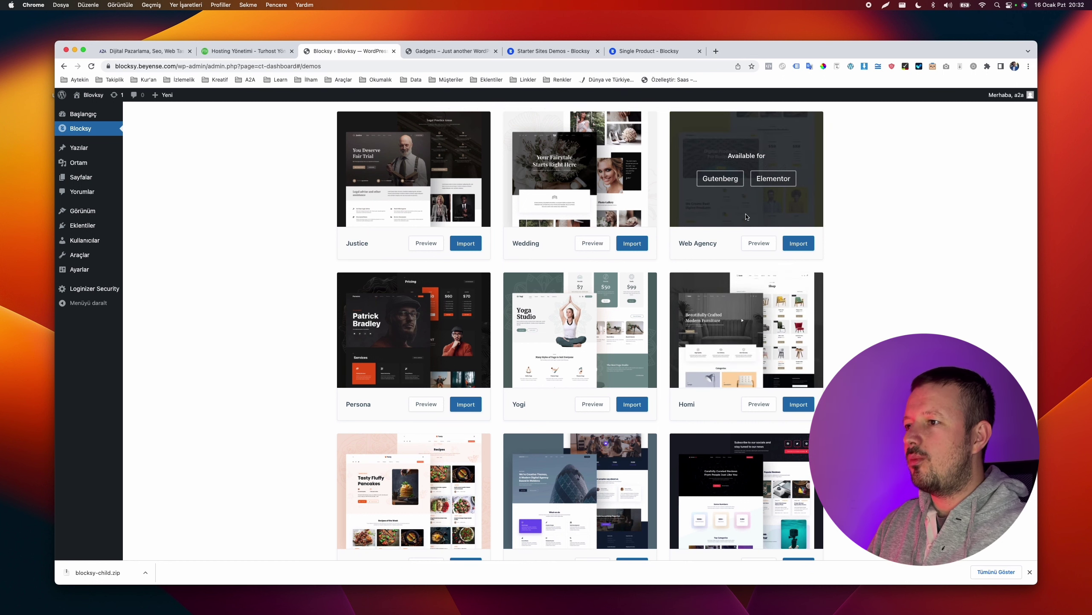
Start importing the Web Agency starter site and include the child theme installation
click(798, 242)
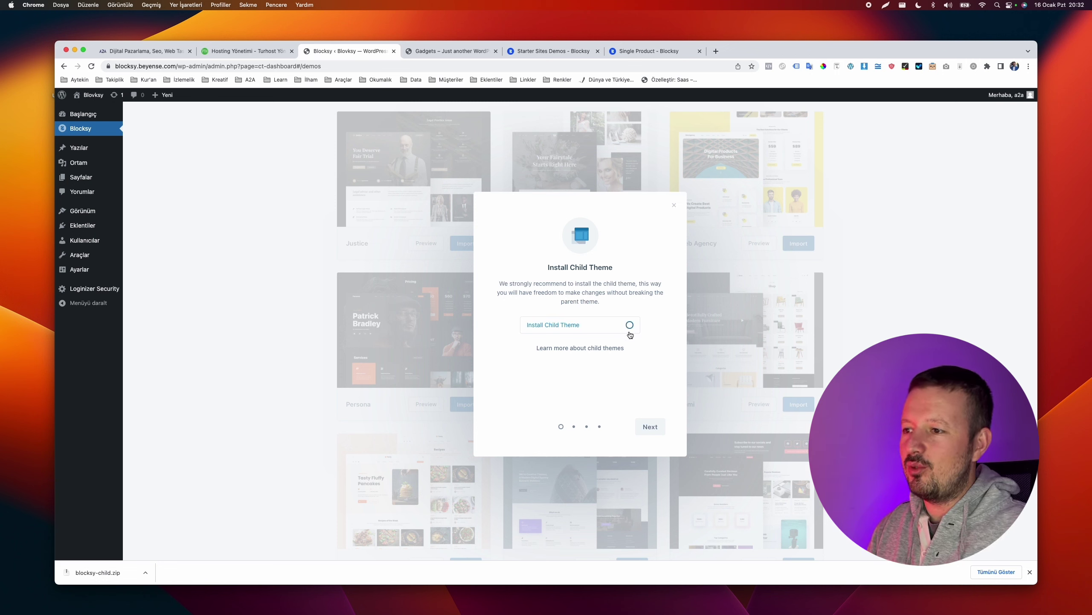
click(630, 331)
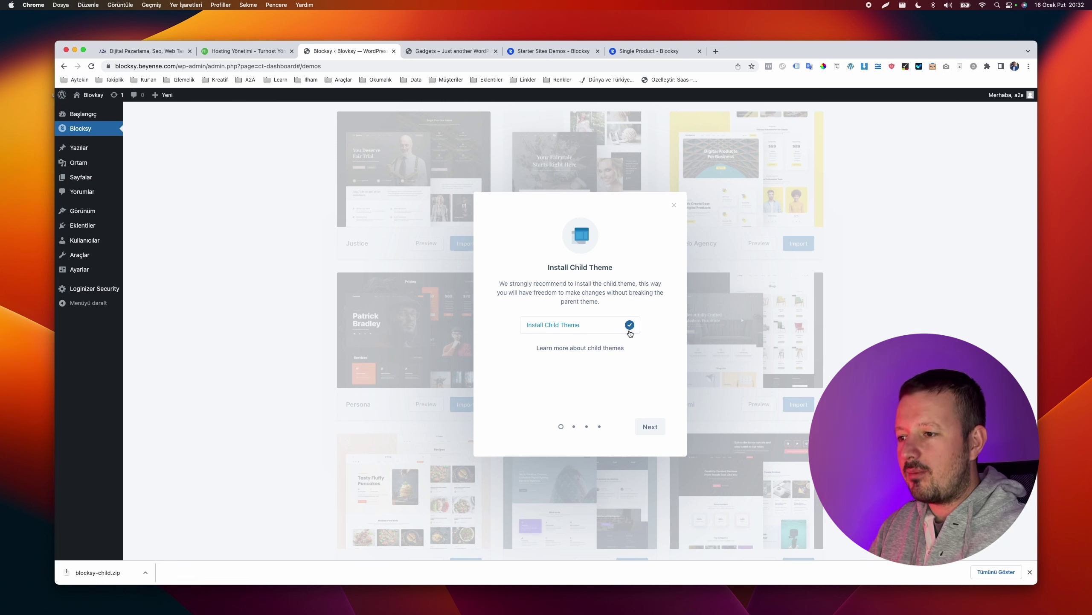
click(652, 427)
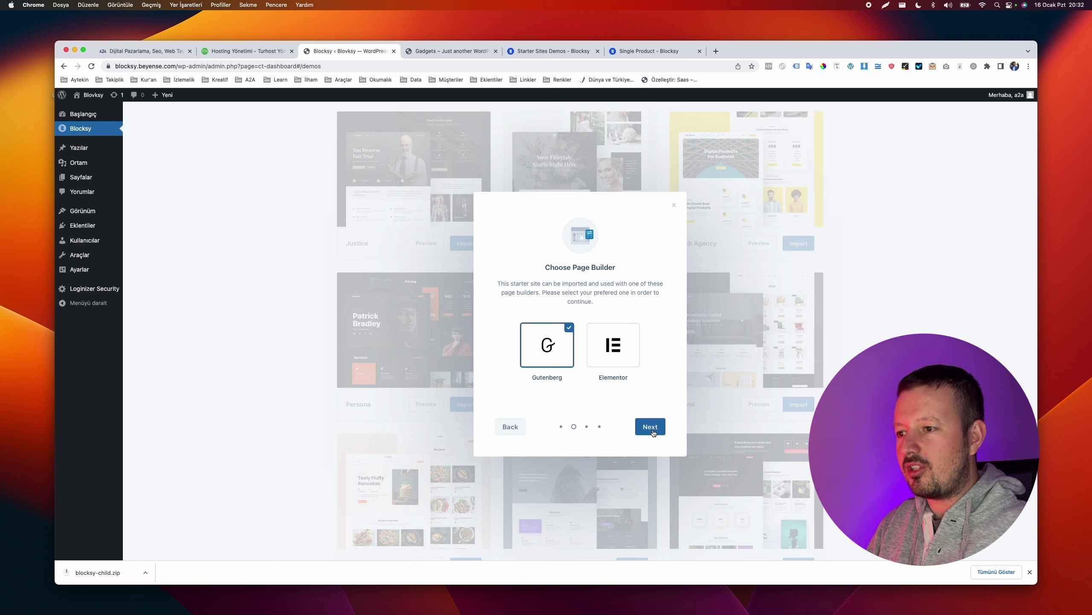
Keep Gutenberg and the Stackable and WPForms plugins, and install the starter site's options, widgets and content as a clean install
click(650, 426)
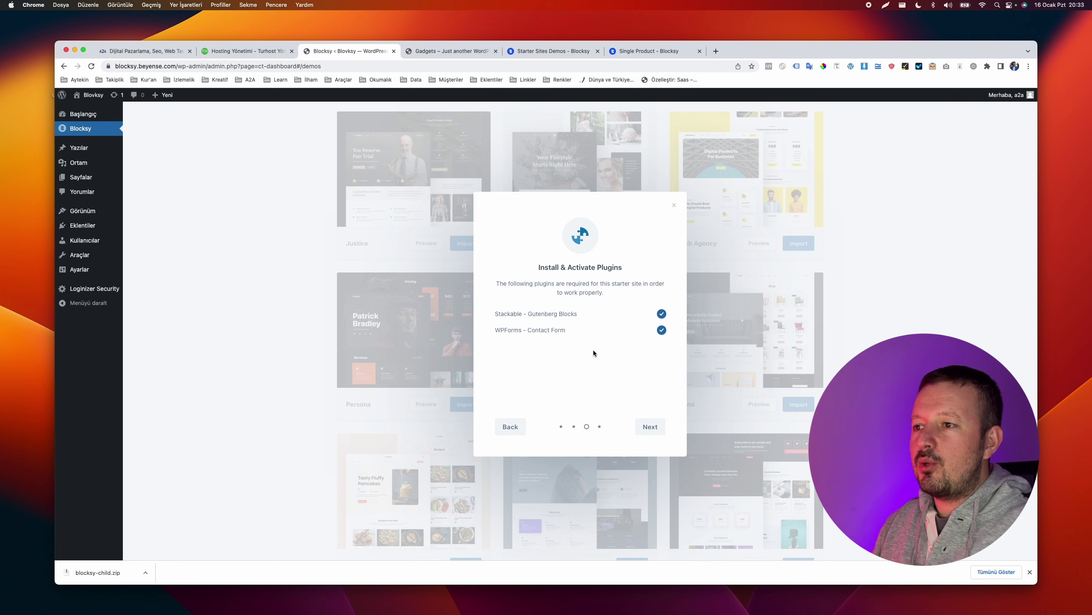
click(651, 427)
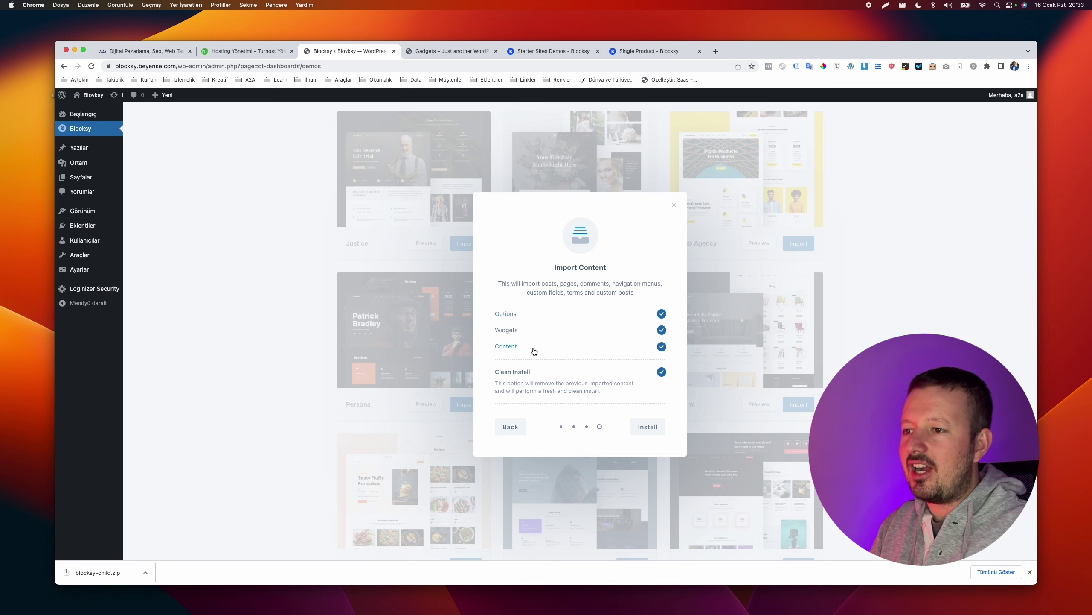
click(650, 427)
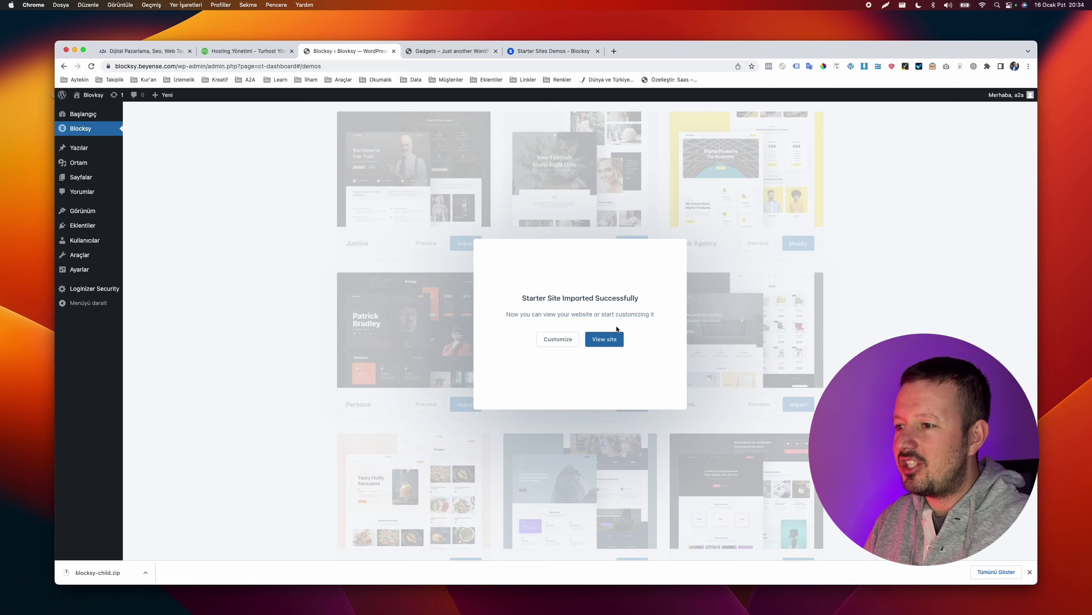
Open the imported website and examine the home page's hero banner, services and case studies sections
click(607, 340)
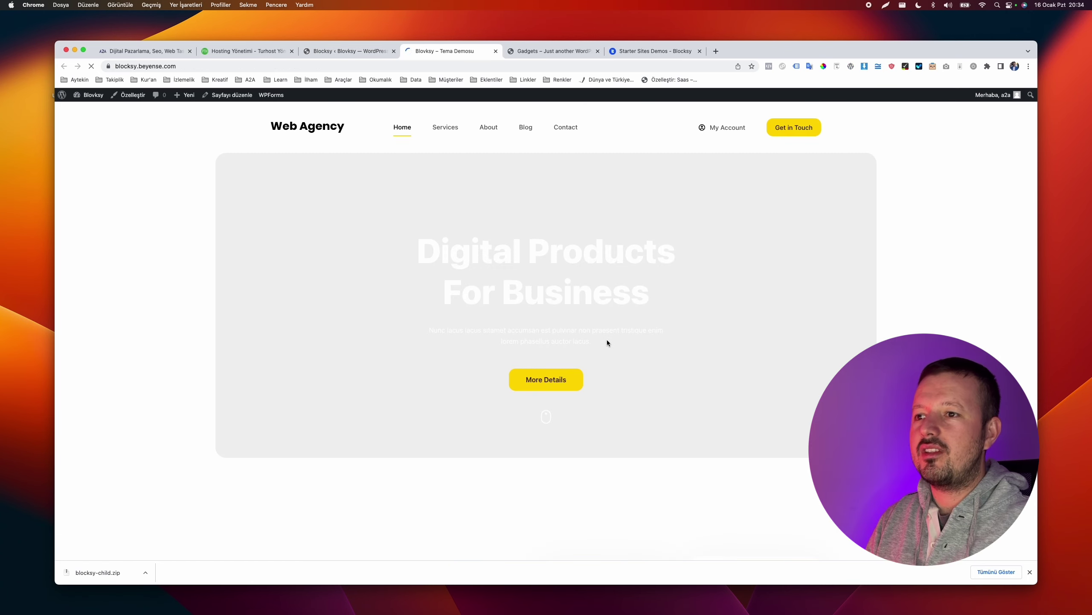
scroll(607, 340, down, 10)
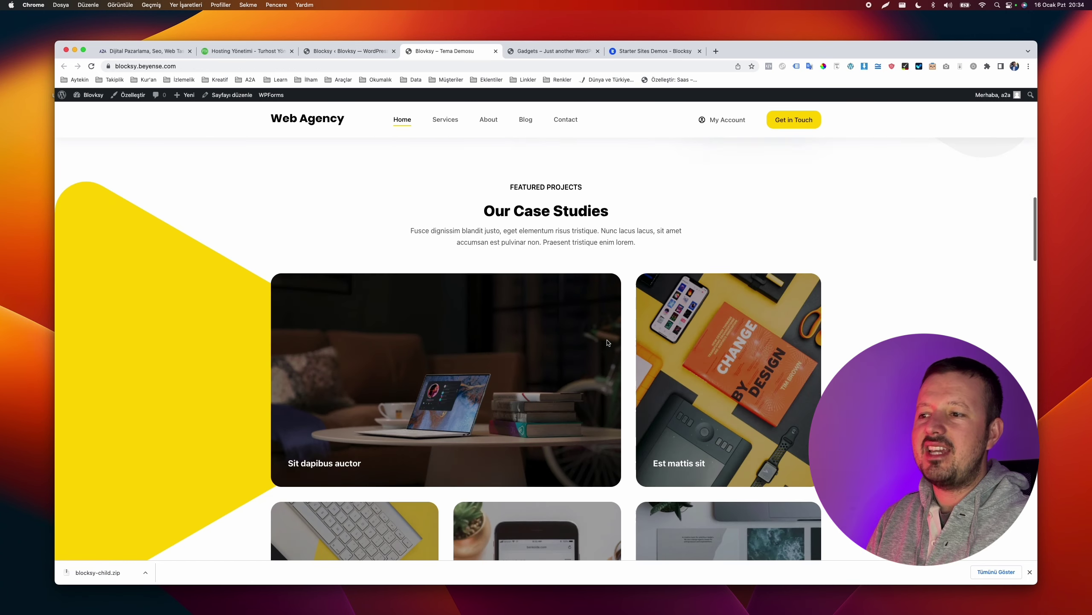
scroll(606, 342, down, 5)
scroll(607, 342, up, 15)
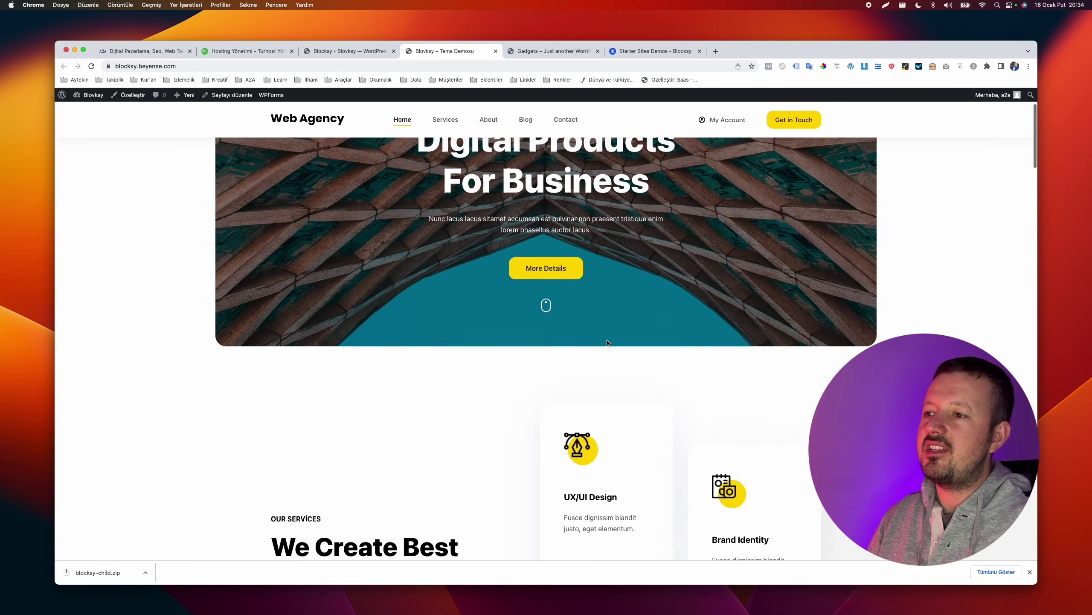
scroll(607, 343, up, 3)
scroll(548, 301, down, 3)
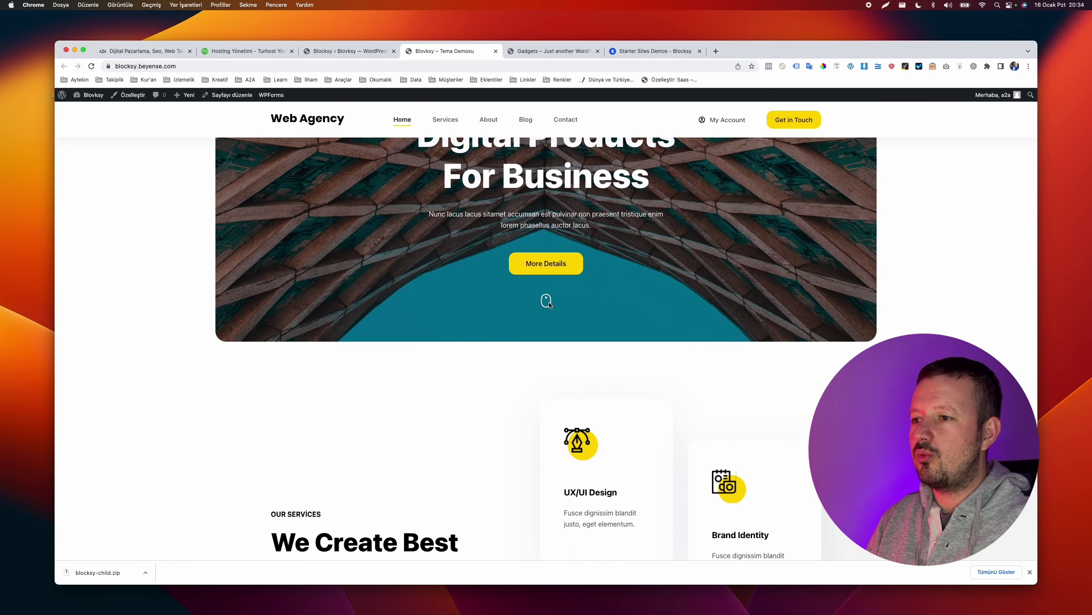
scroll(550, 305, up, 3)
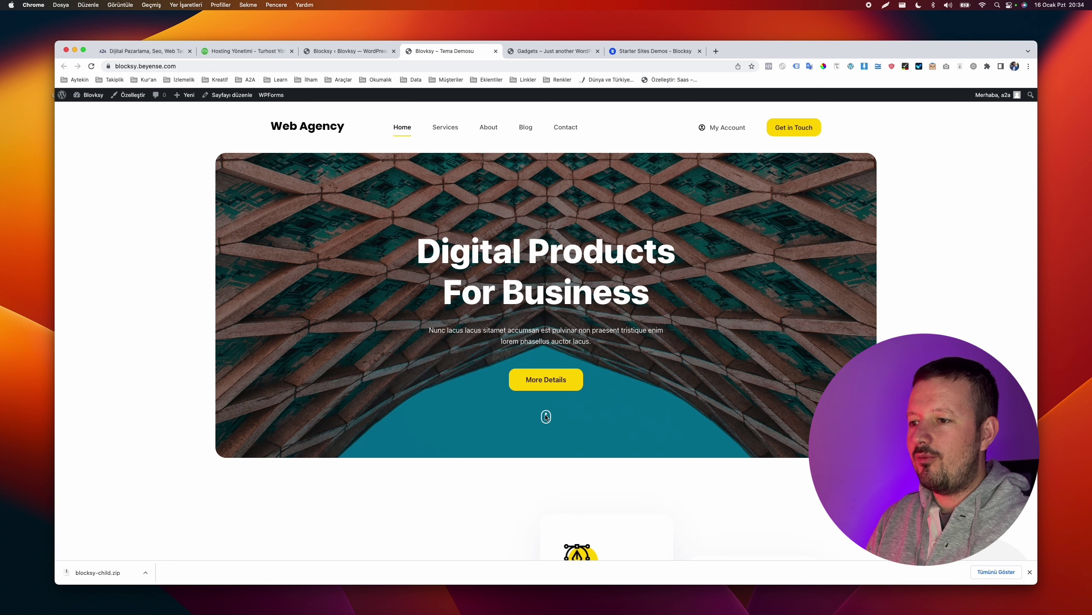
scroll(552, 383, down, 1)
click(552, 382)
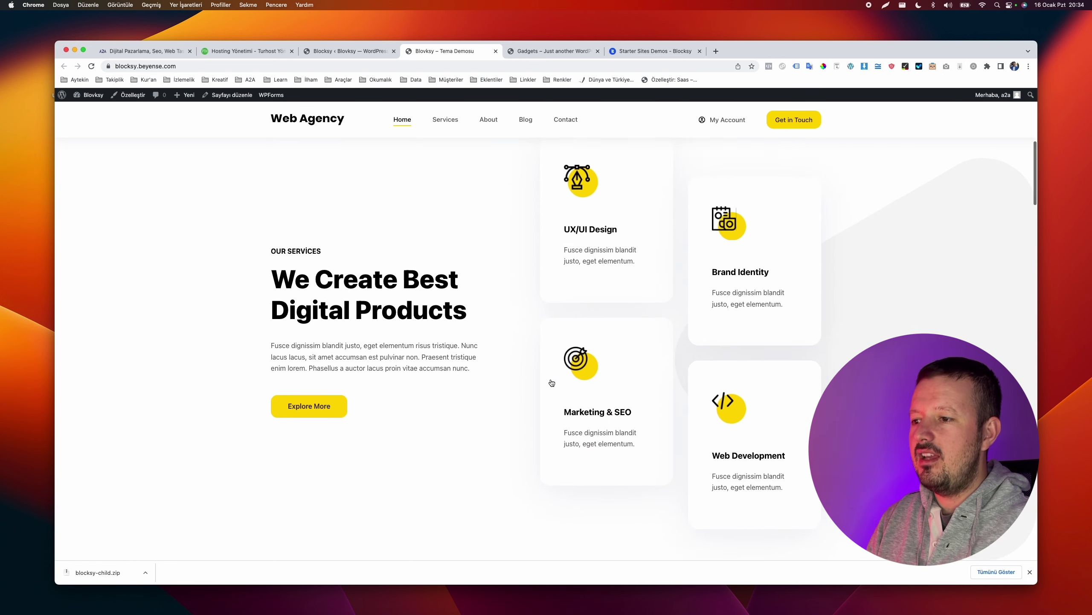
scroll(514, 343, up, 2)
scroll(560, 386, down, 10)
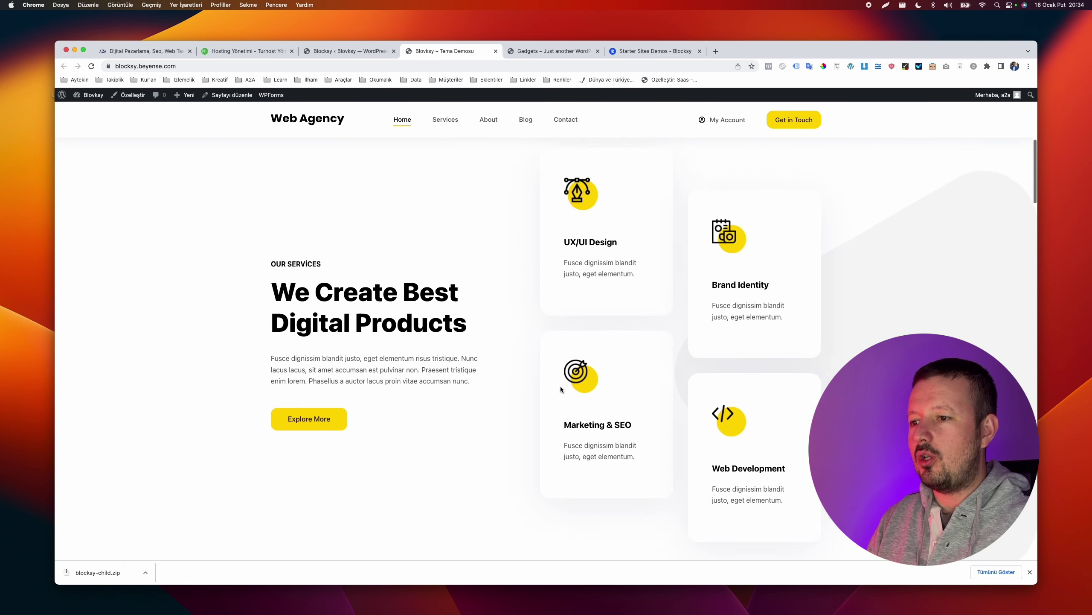
Look through the home page's pricing plans, team, testimonials, blog posts and footer, and dismiss the browser's download bar
scroll(560, 386, down, 10)
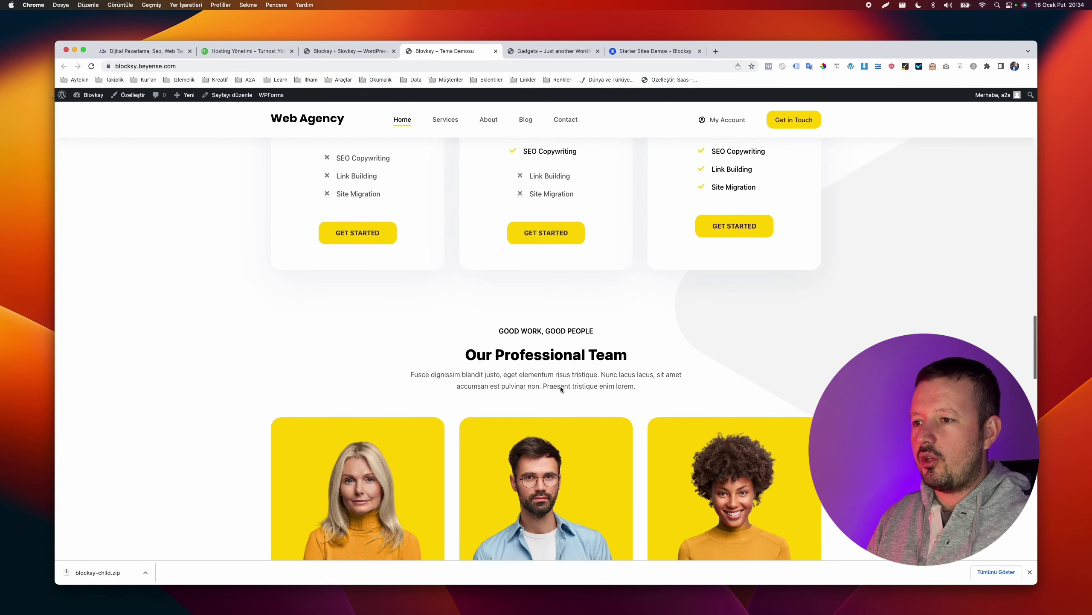
scroll(585, 370, up, 5)
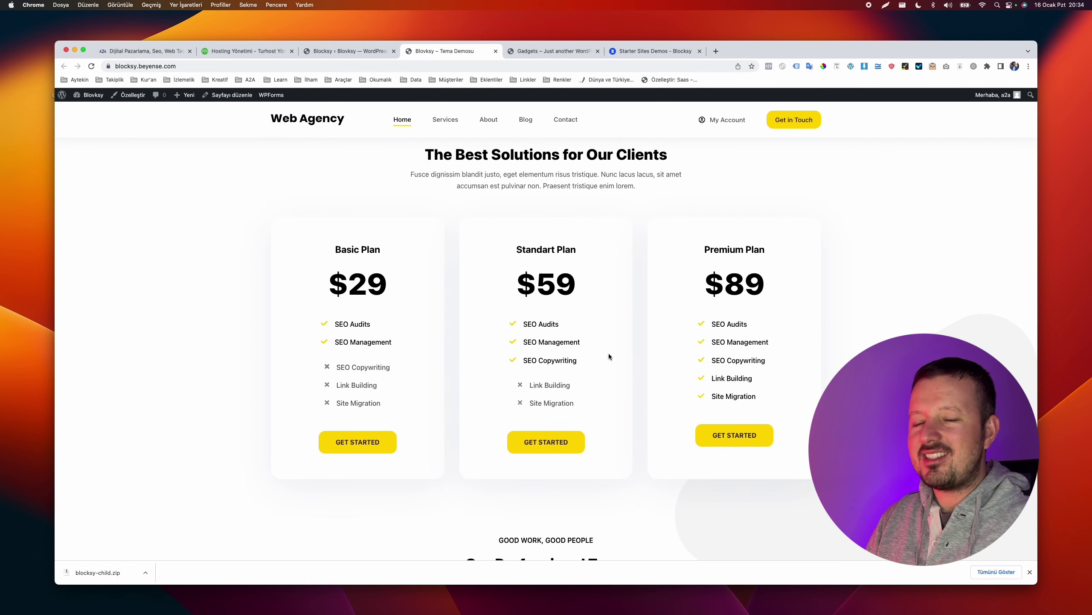
scroll(609, 356, down, 10)
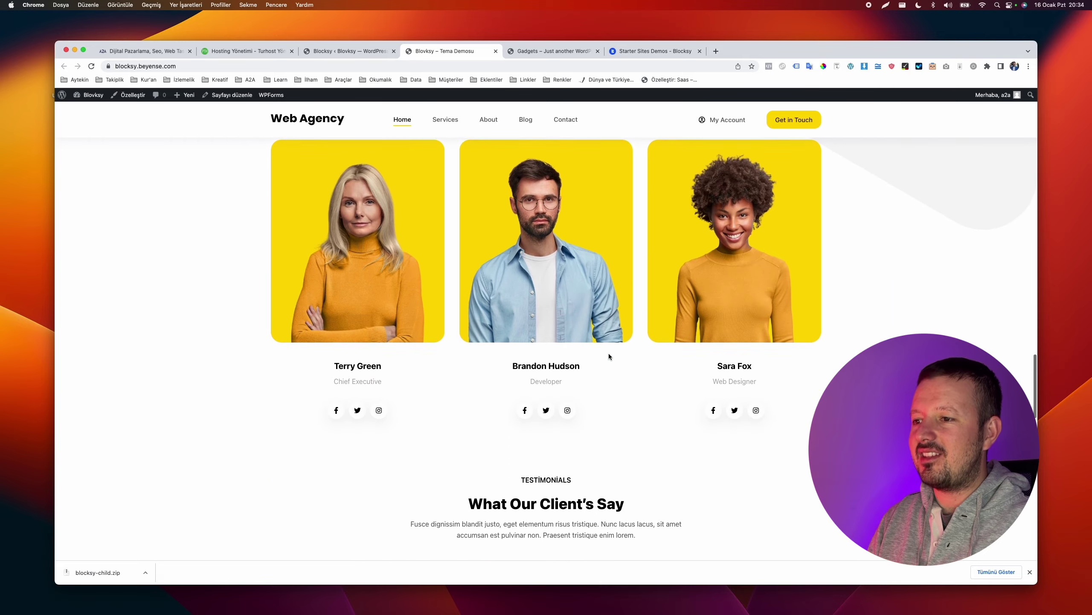
scroll(609, 356, down, 10)
scroll(609, 356, up, 5)
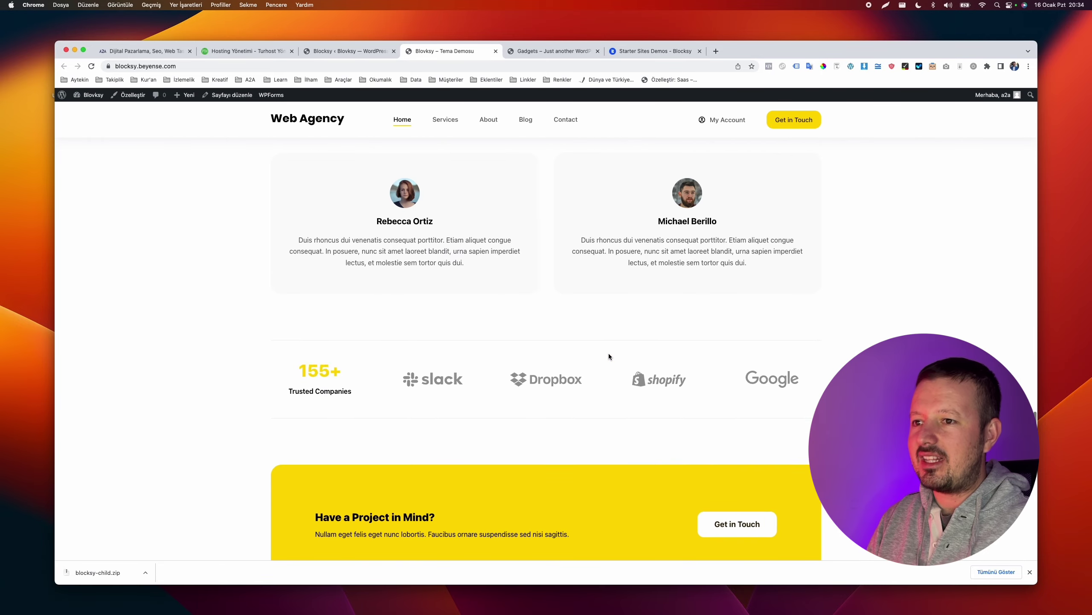
scroll(609, 356, down, 10)
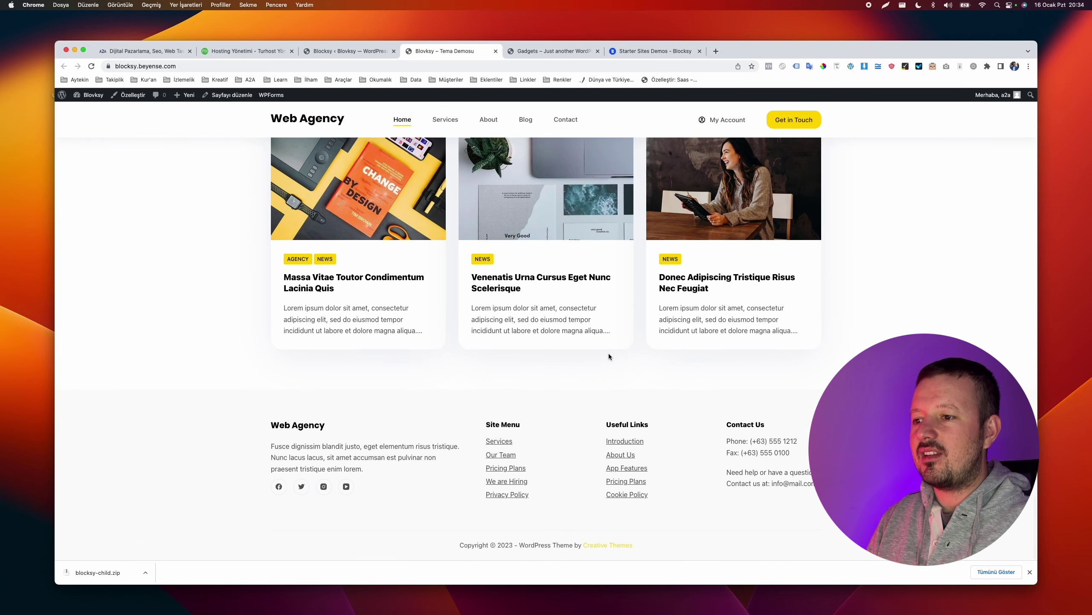
click(1031, 572)
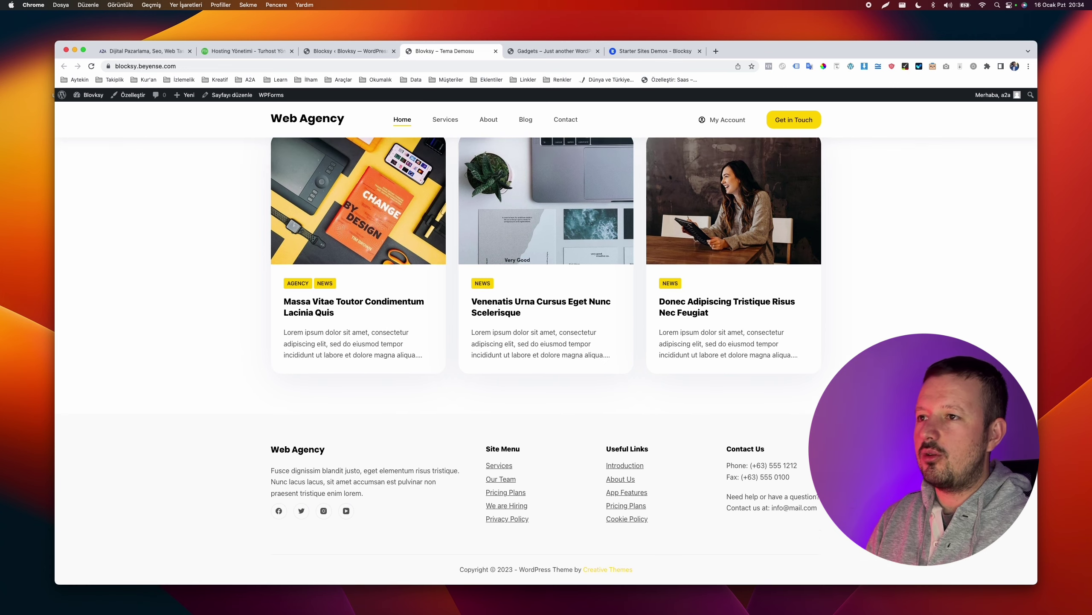
scroll(841, 338, up, 20)
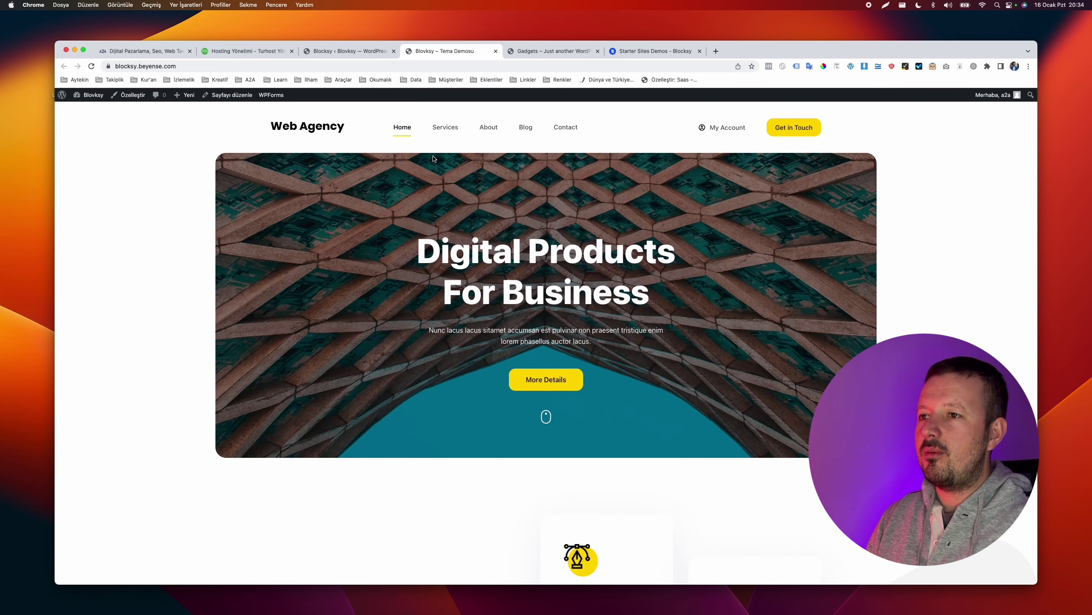
Open the Services page and look through its service cards, FAQ, pricing plans and newsletter section
click(445, 125)
scroll(368, 258, down, 15)
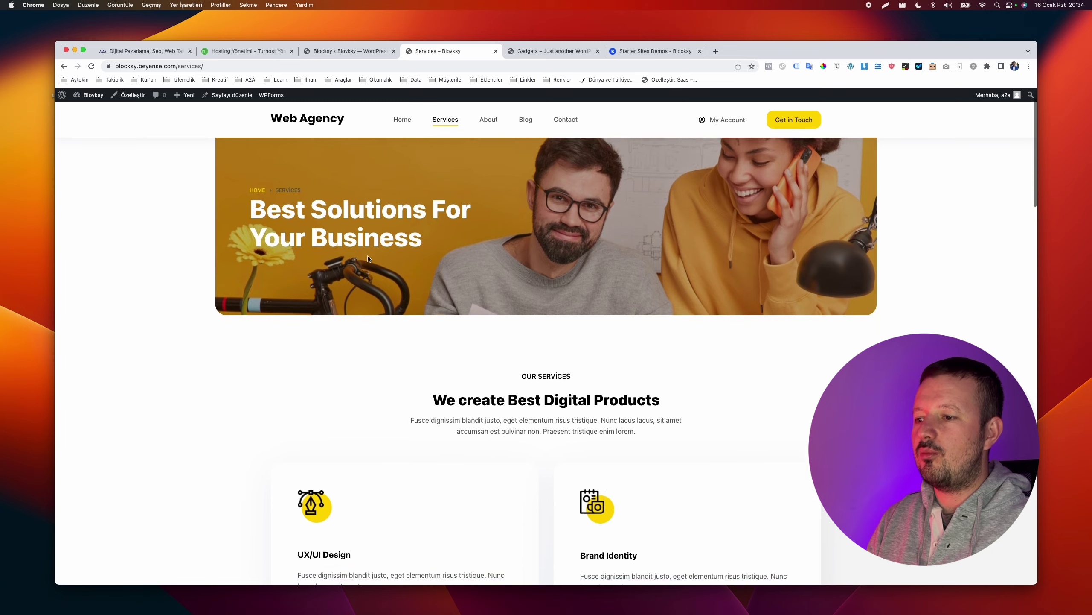
scroll(368, 257, down, 15)
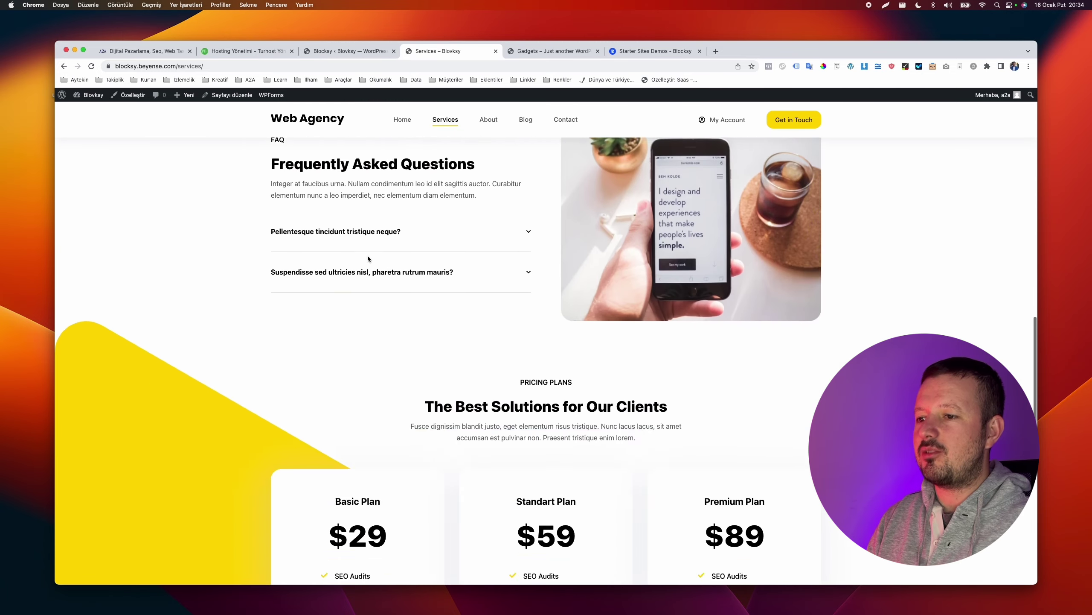
scroll(367, 255, up, 4)
scroll(299, 271, down, 8)
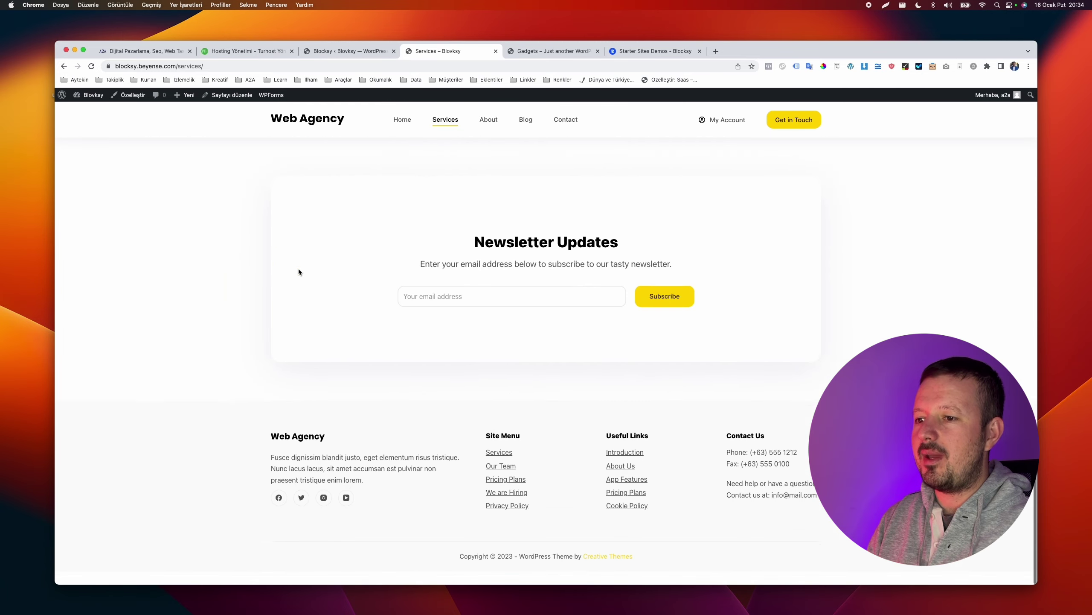
scroll(299, 271, up, 9)
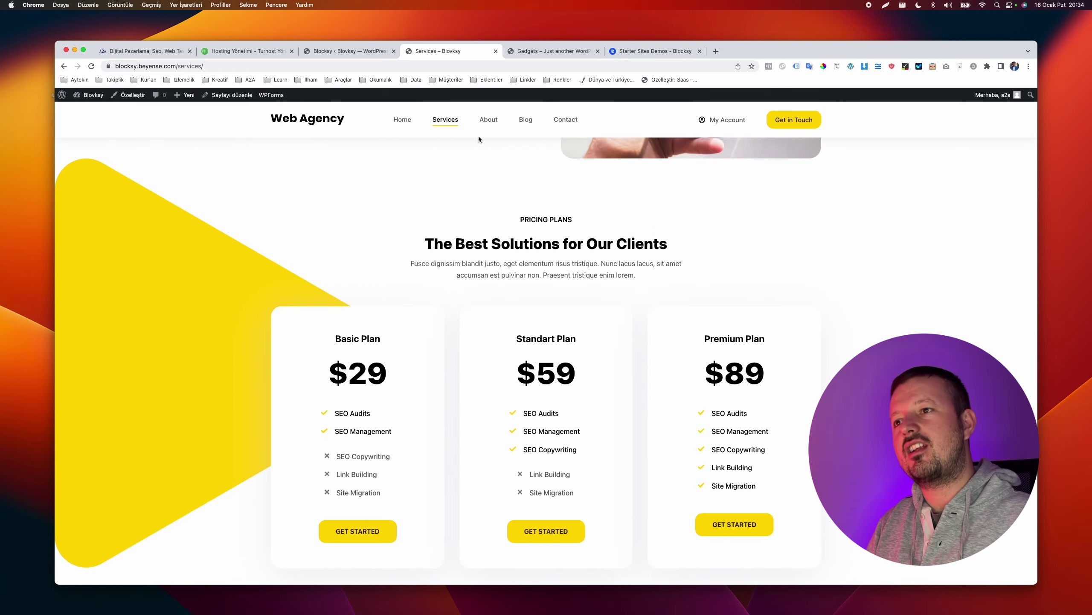
Open the About page and review the leadership team, the hiring link, the mission section and the newsletter form
click(495, 120)
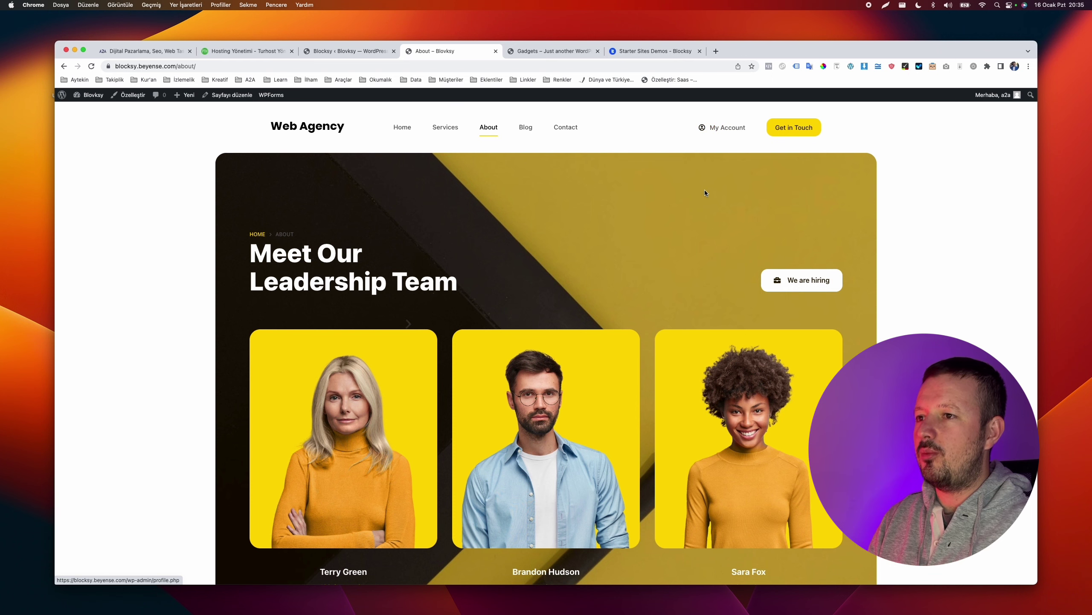
scroll(705, 190, down, 5)
scroll(705, 192, up, 5)
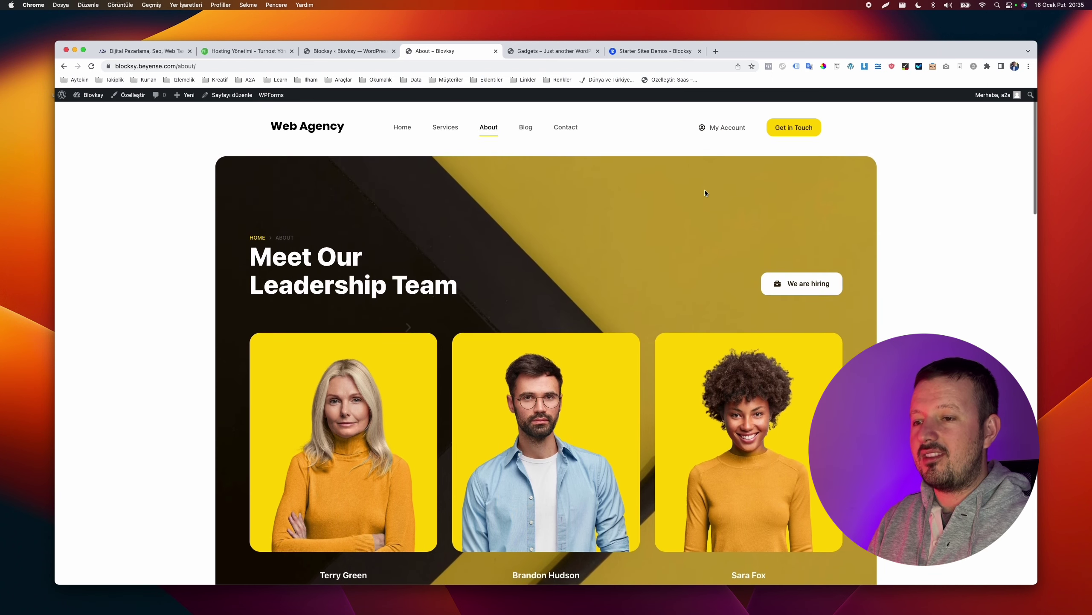
click(818, 280)
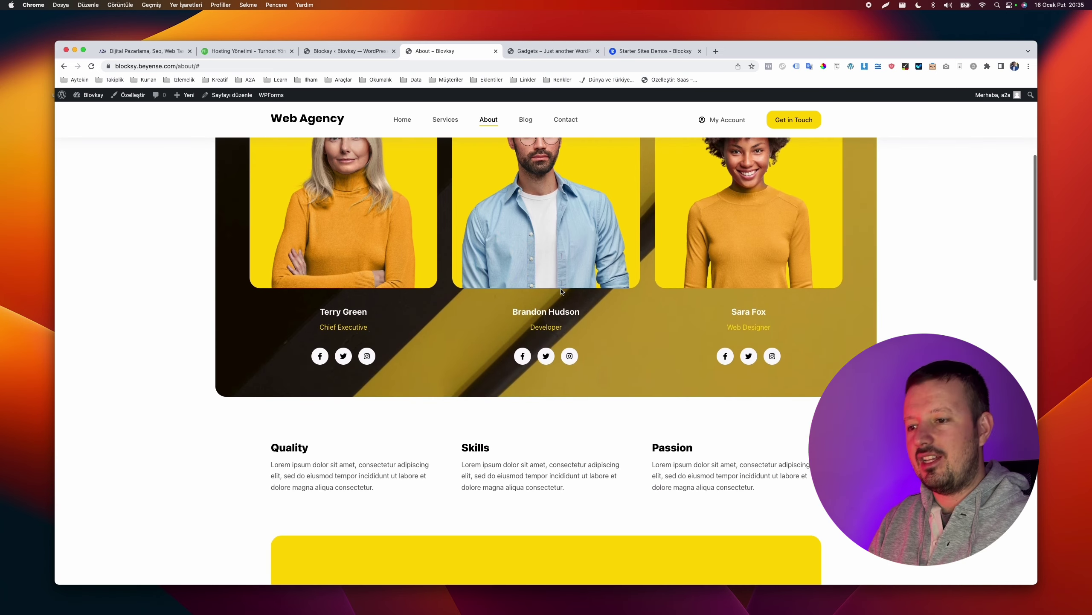
scroll(561, 292, down, 10)
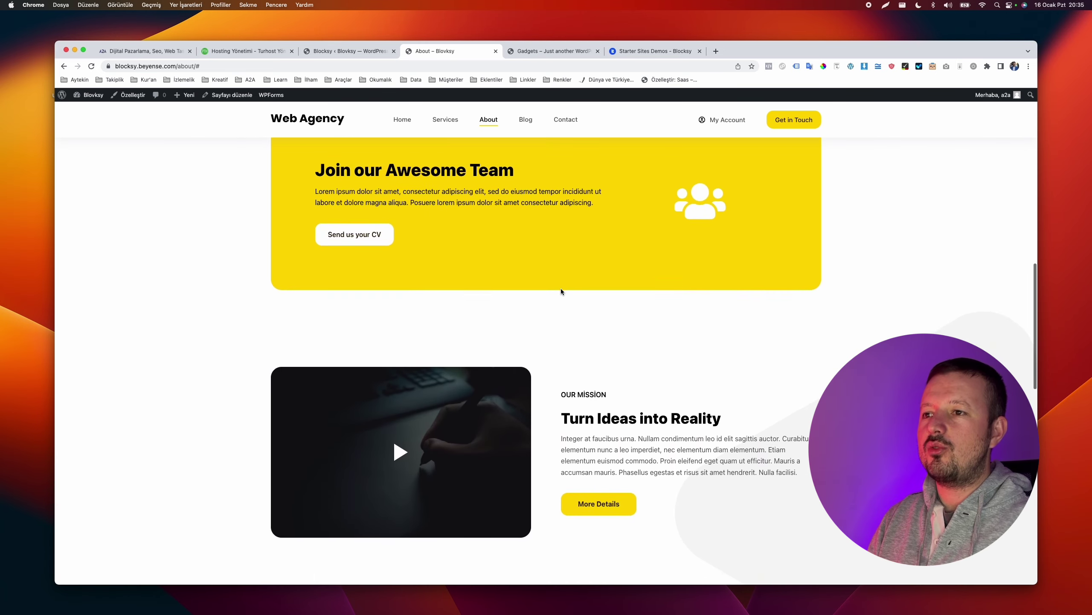
scroll(560, 293, up, 4)
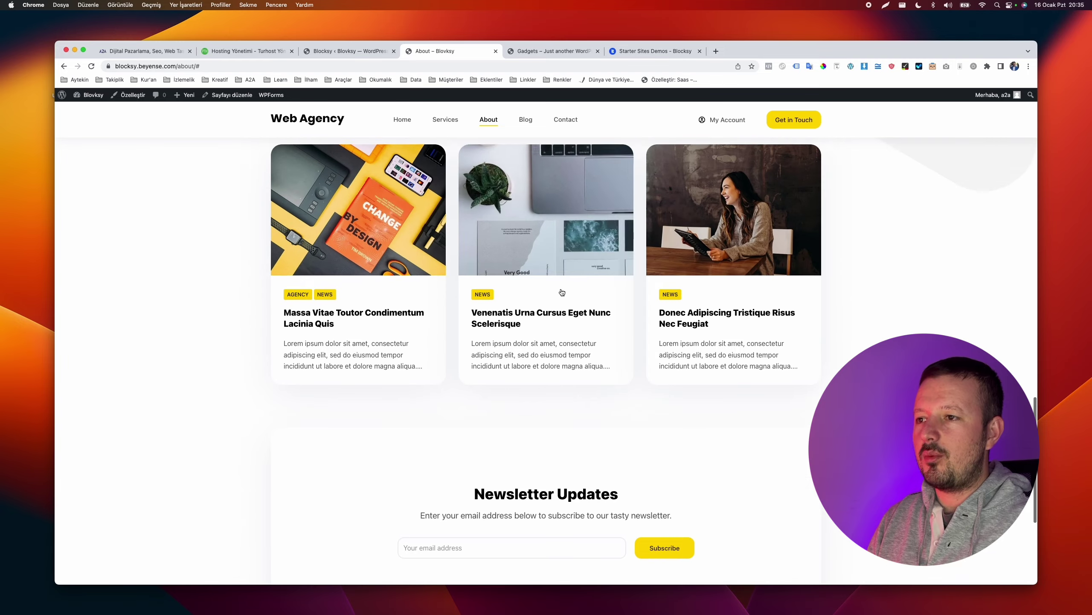
scroll(566, 280, down, 8)
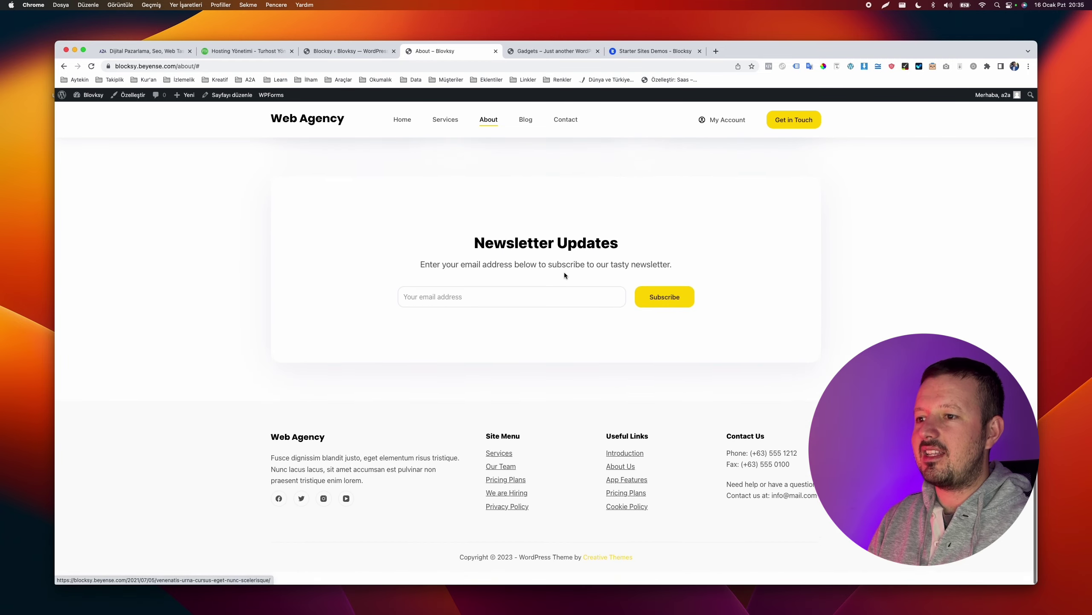
Review the Blog page and view its first post, Massa Vitae Toutor Condimentum Lacinia Quis, in a separate tab down to the comment form
click(526, 119)
scroll(415, 271, down, 2)
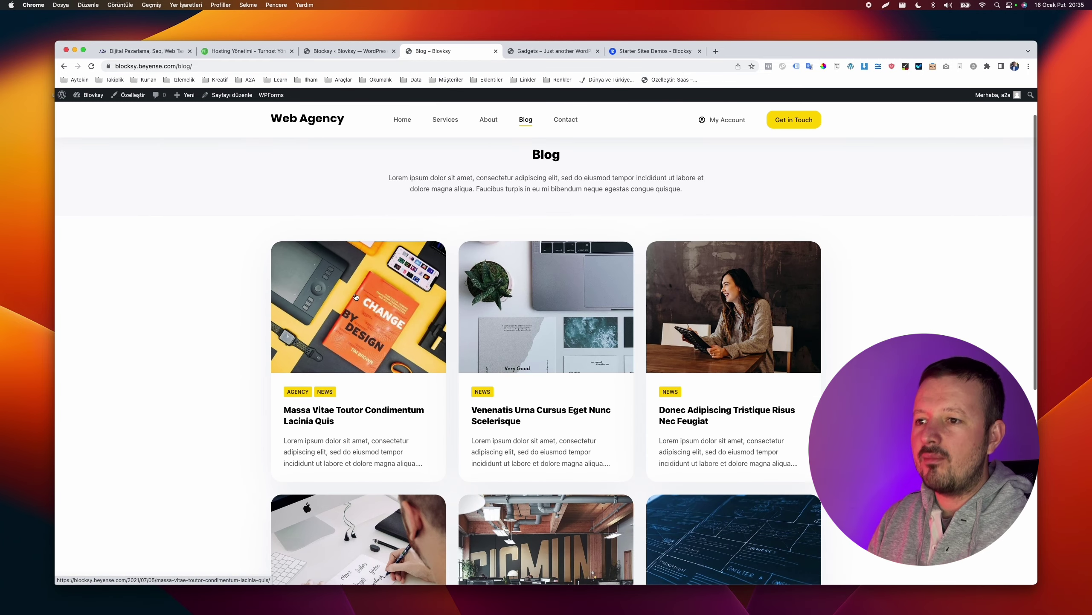
right_click(353, 289)
click(433, 195)
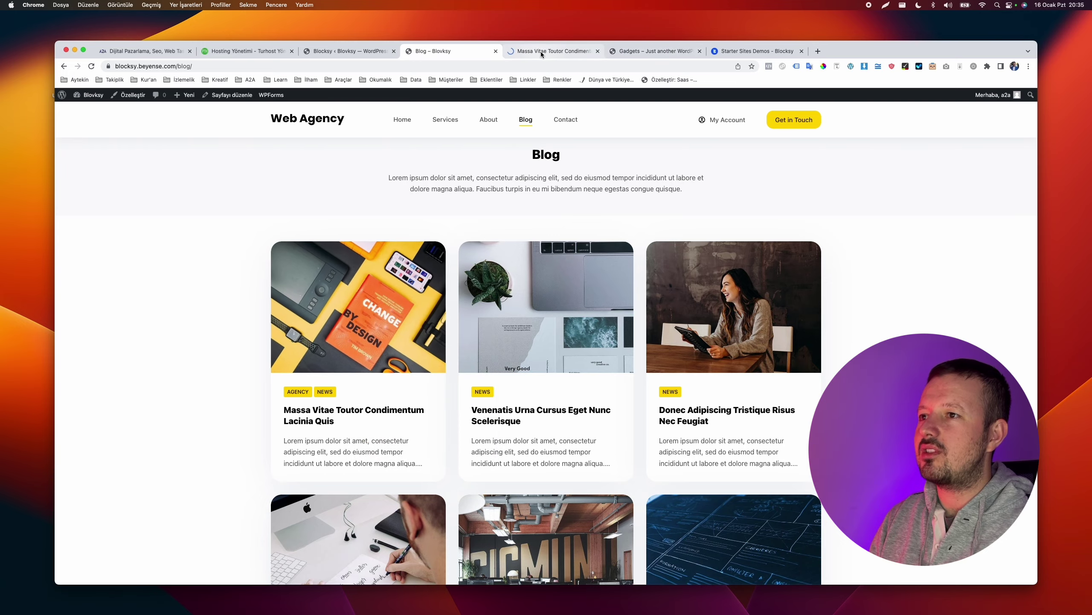
key(ctrl+Tab)
scroll(465, 216, down, 10)
scroll(465, 217, down, 10)
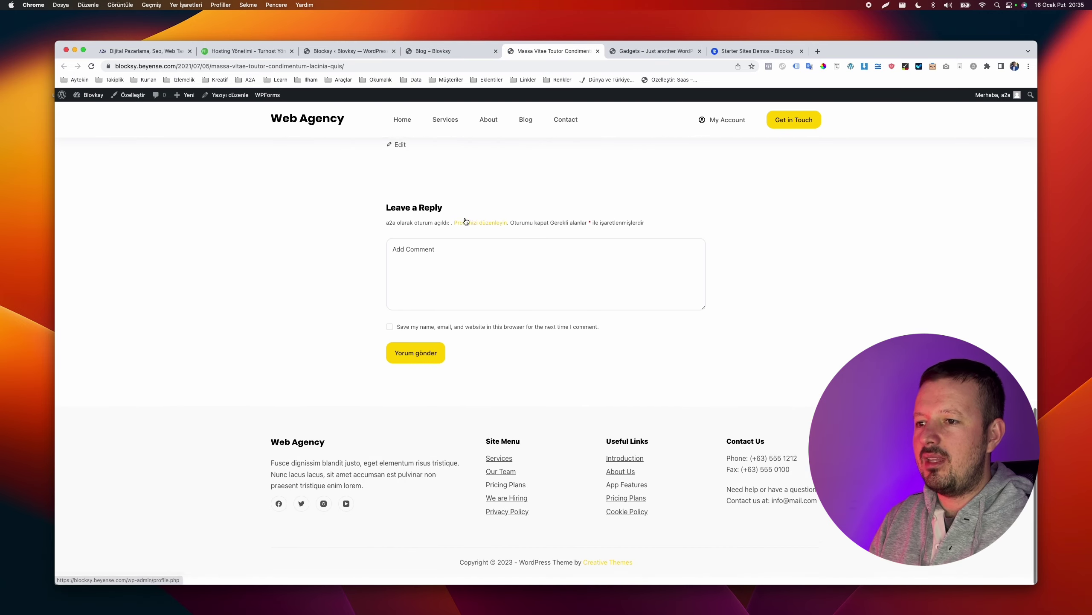
scroll(465, 216, up, 20)
click(473, 54)
scroll(433, 199, down, 10)
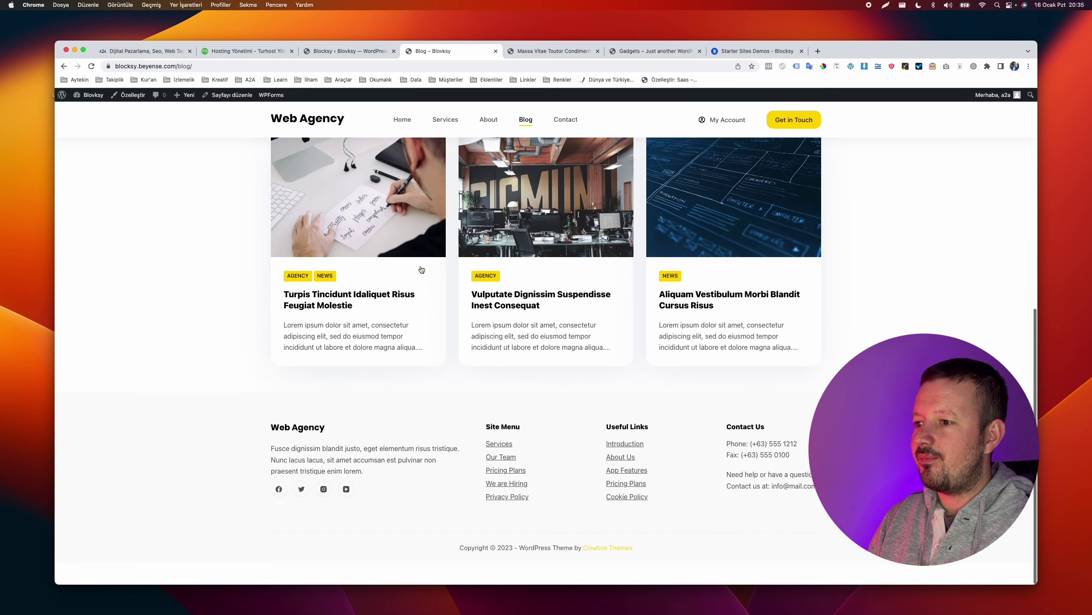
scroll(434, 199, up, 12)
Look through the Contact page from the contact details to the newsletter section, and return to the home page
click(561, 130)
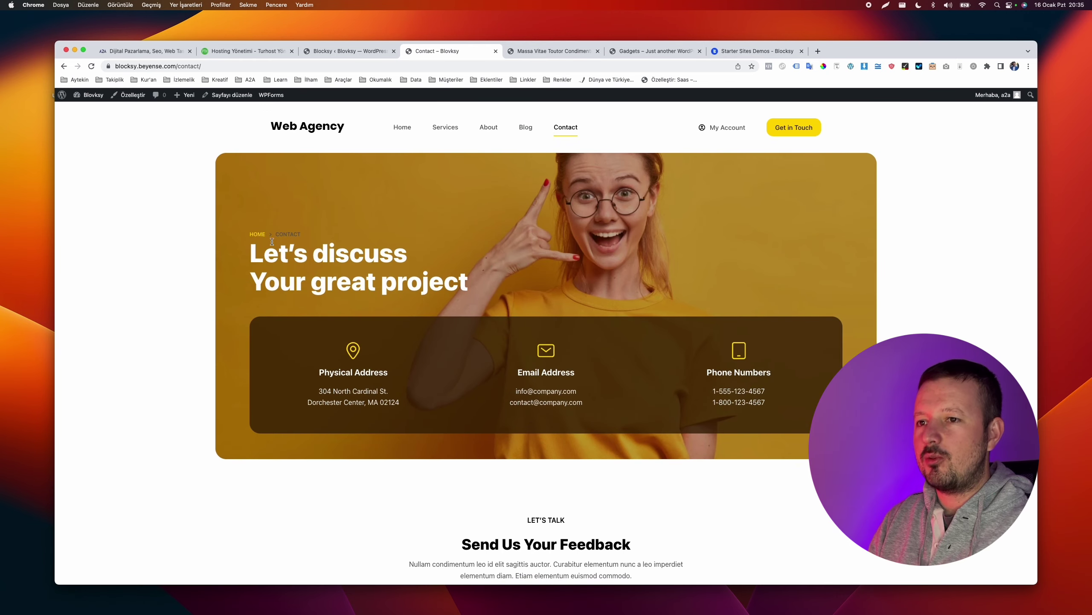
scroll(269, 235, down, 15)
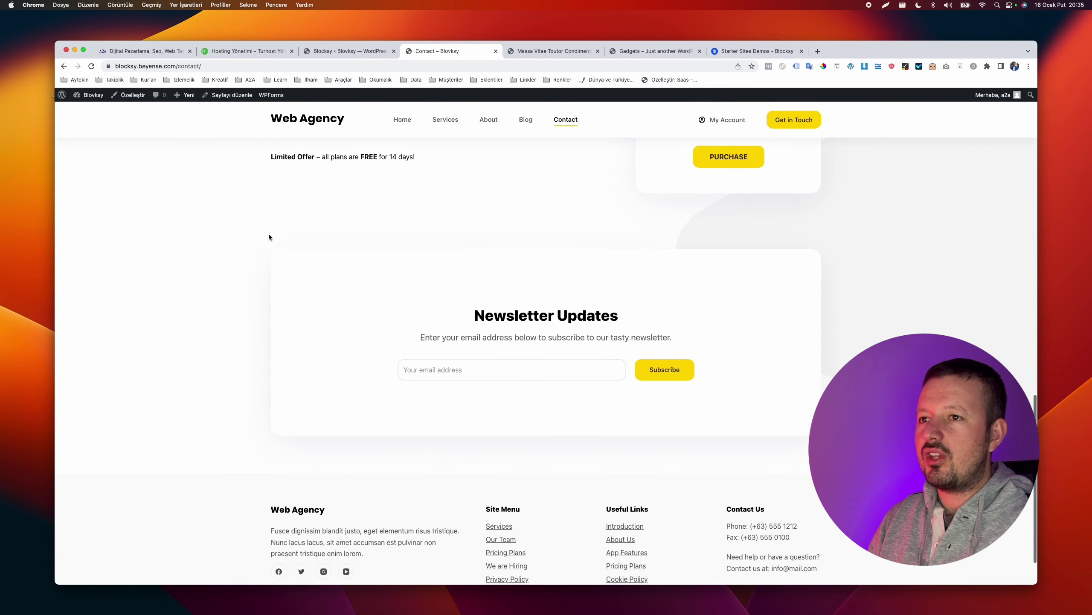
scroll(268, 234, up, 15)
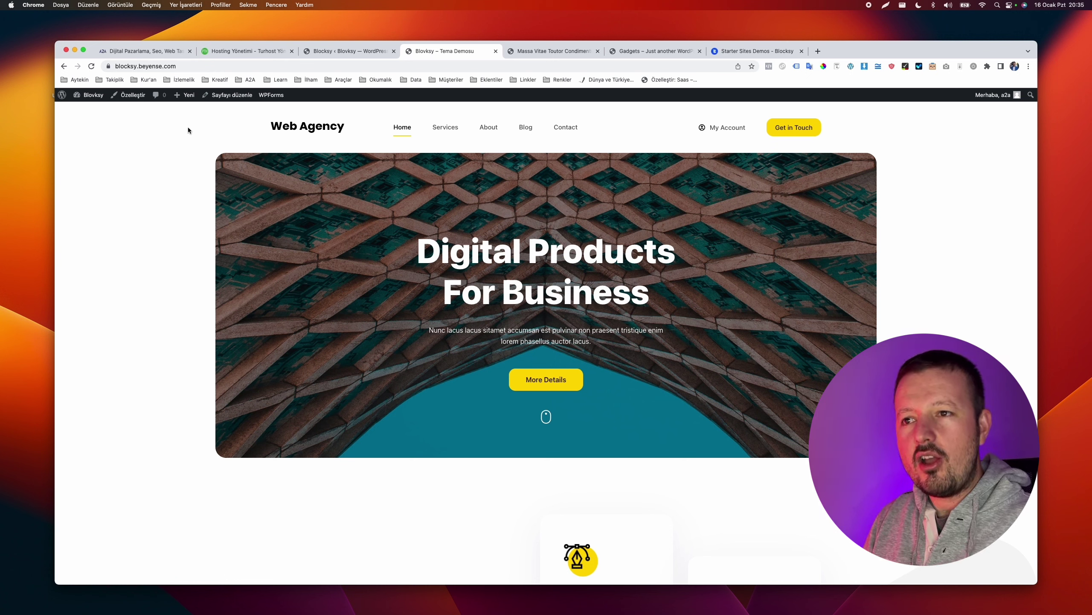
Open the theme customizer for the home page, look over its option sections and switch the customizer interface to dark mode
click(131, 97)
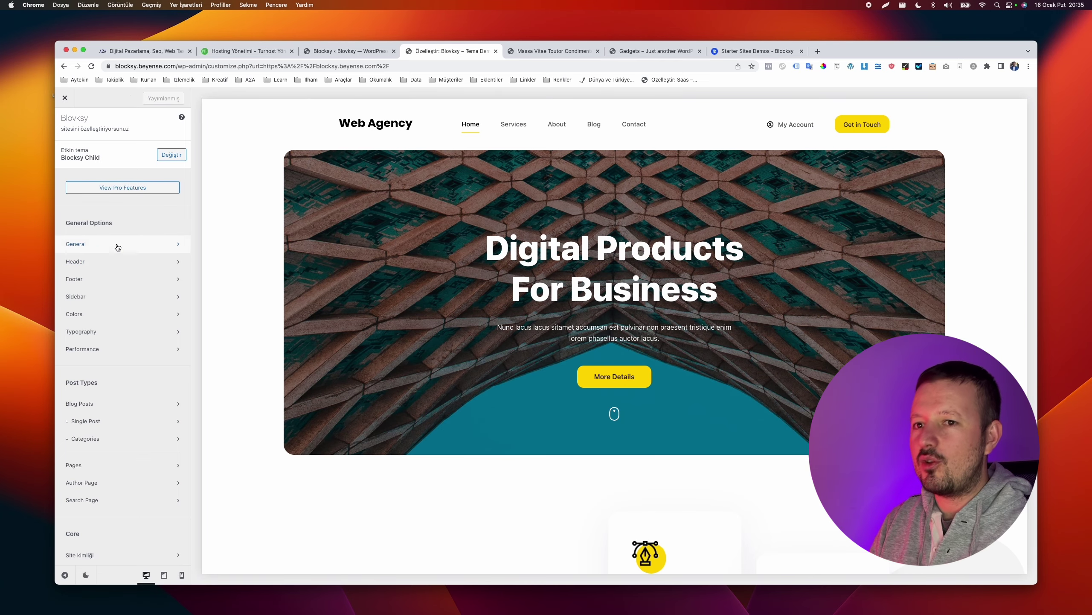
scroll(111, 340, down, 3)
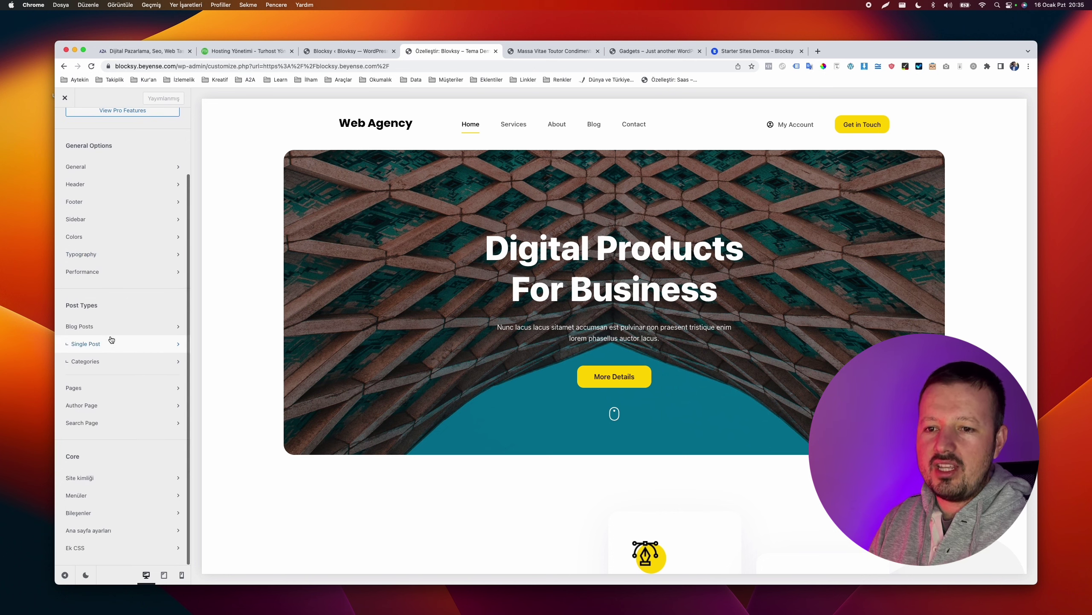
scroll(111, 340, up, 3)
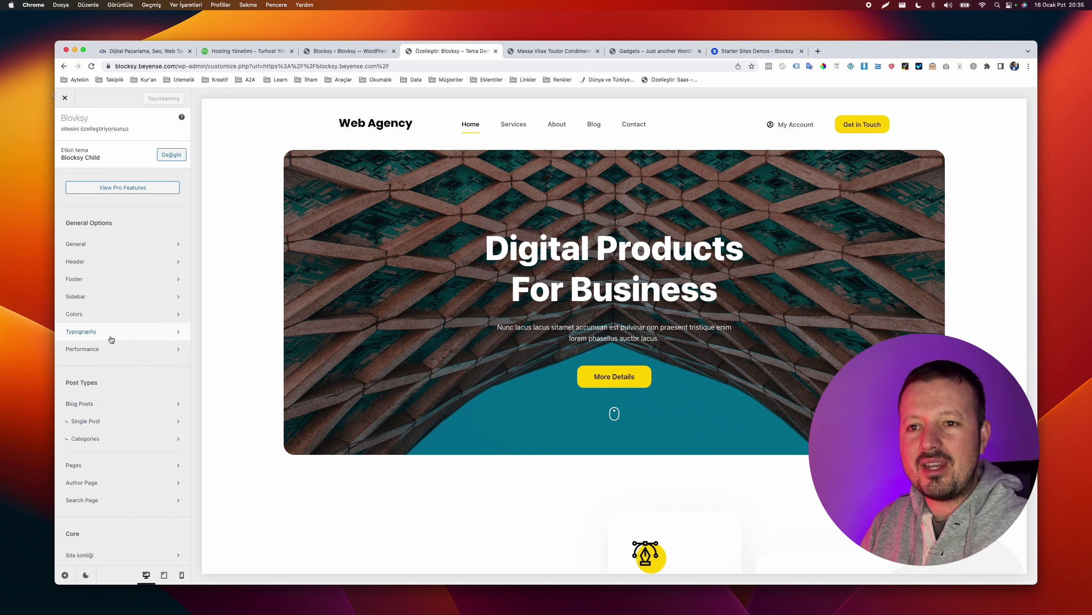
click(88, 576)
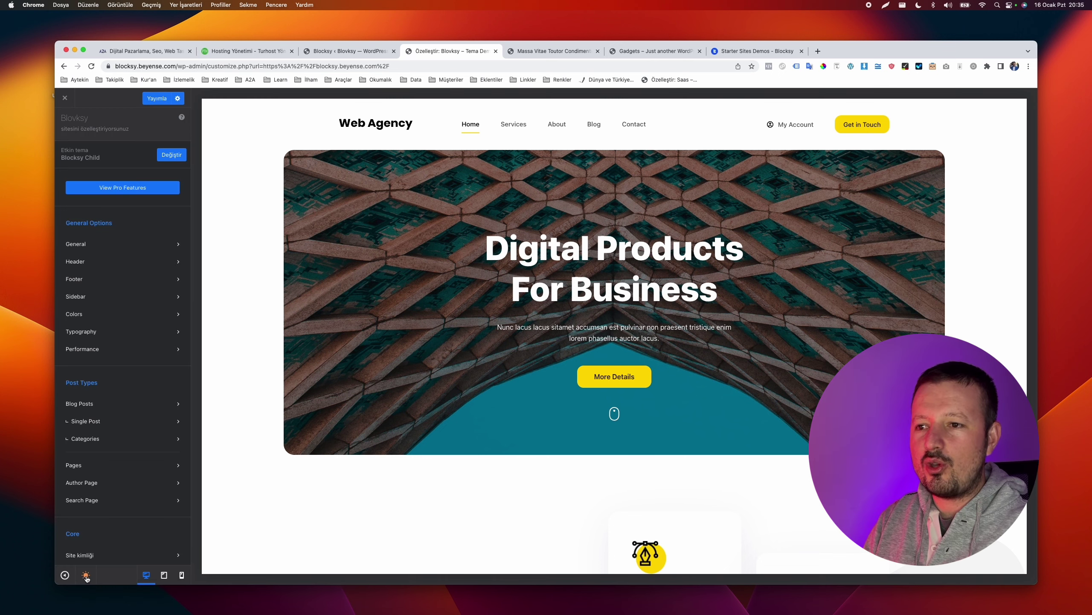
Compare the customizer interface's dark and light modes and leave it in light mode
click(86, 575)
click(86, 576)
click(86, 575)
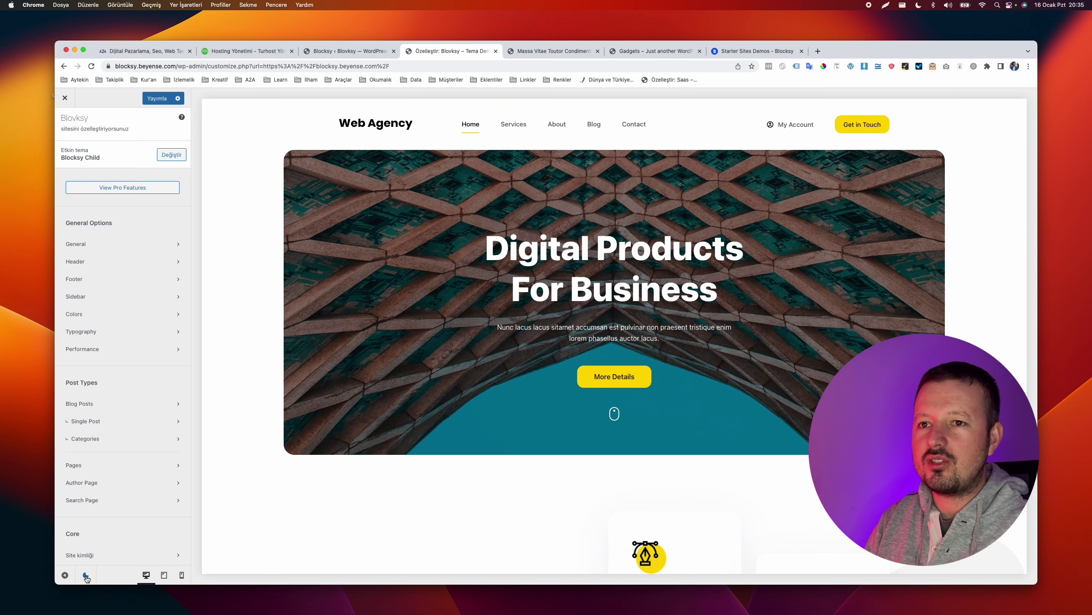
click(86, 575)
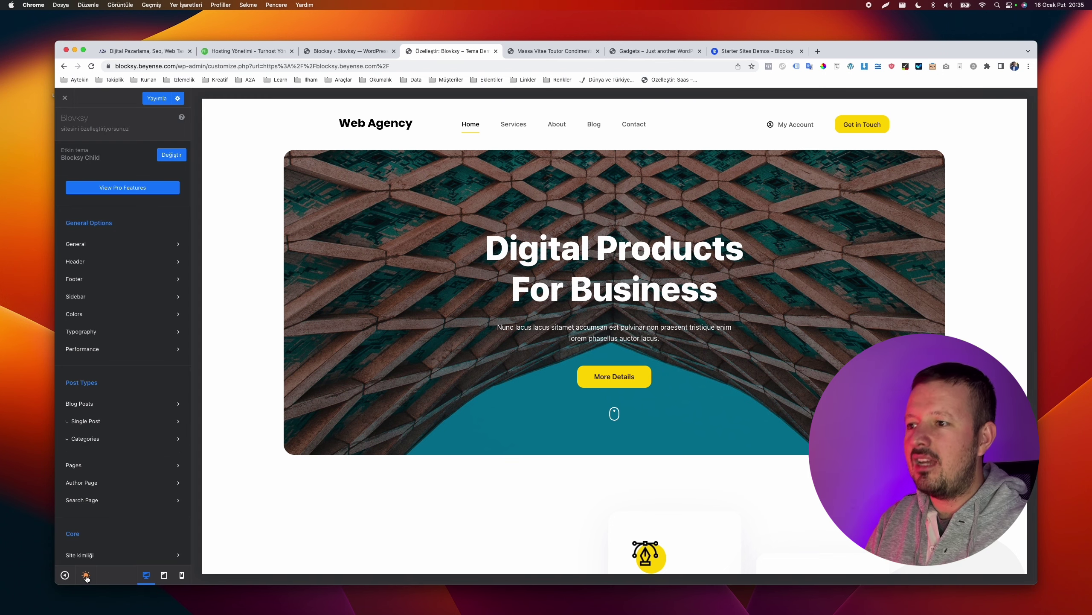
click(86, 576)
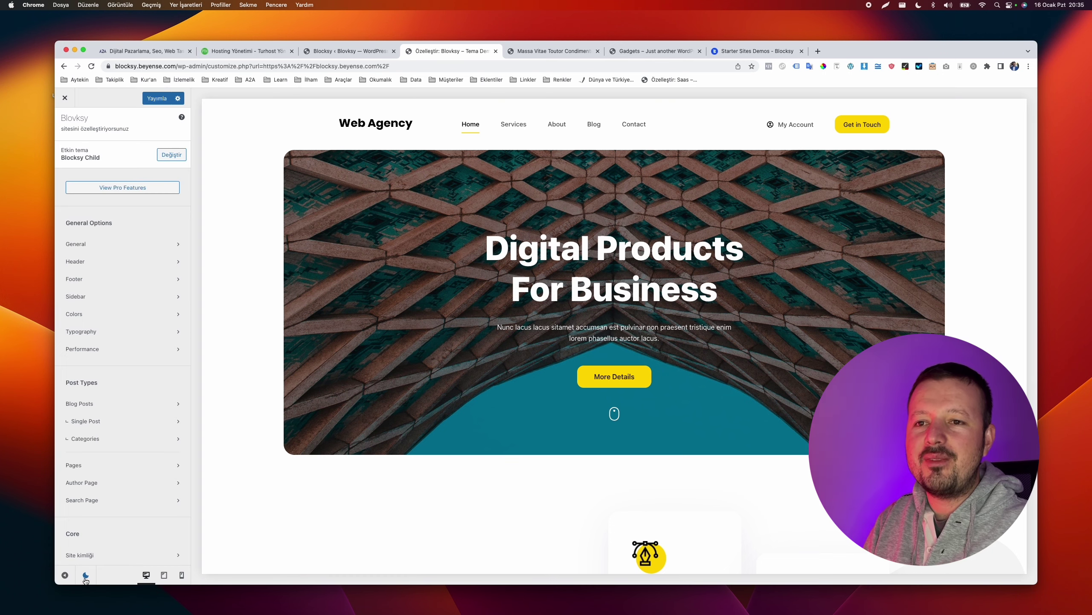
Look through the General, Performance and Blog Posts option sections, including the blog structure and page element settings
click(124, 250)
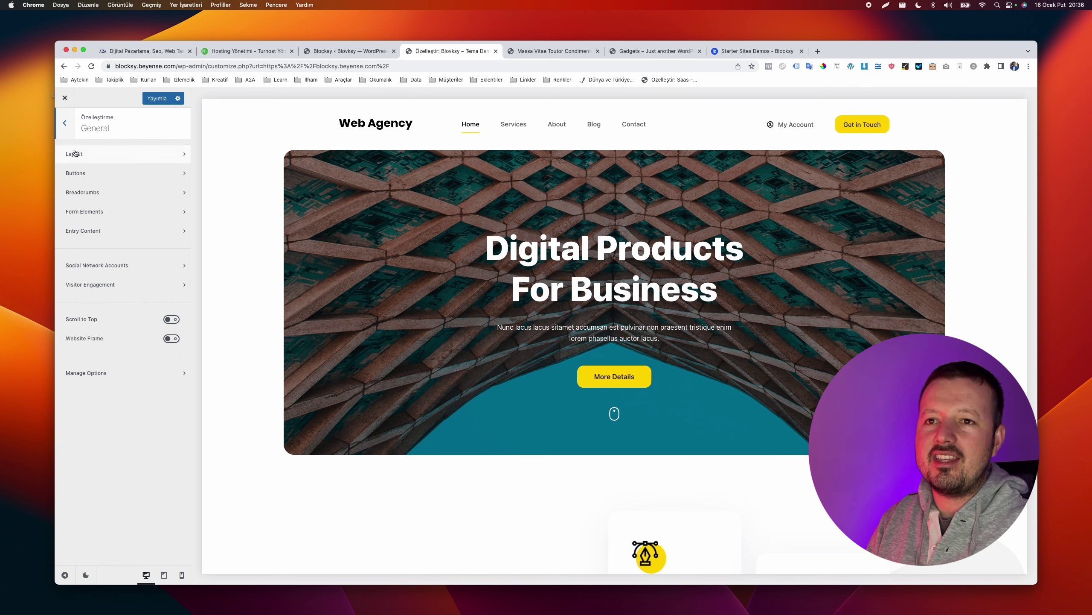
click(68, 132)
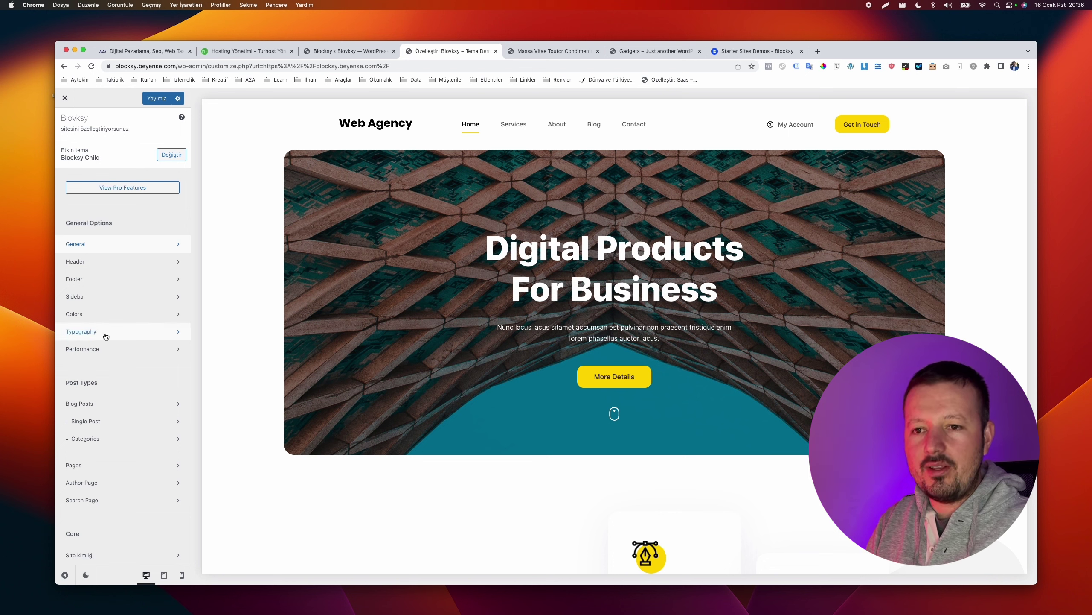
click(107, 348)
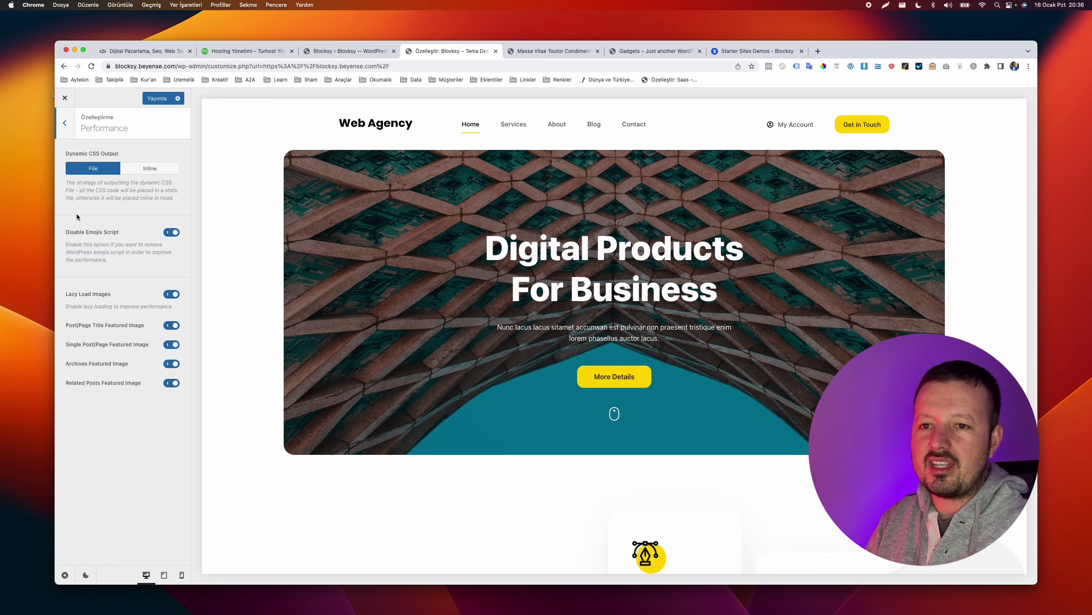
click(66, 124)
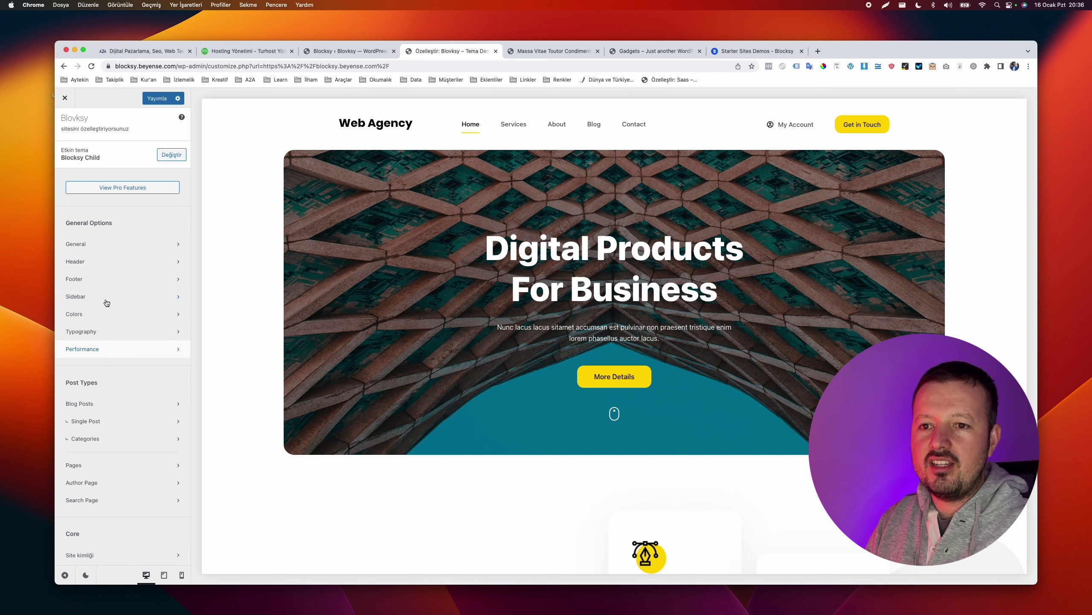
scroll(106, 340, down, 3)
click(108, 327)
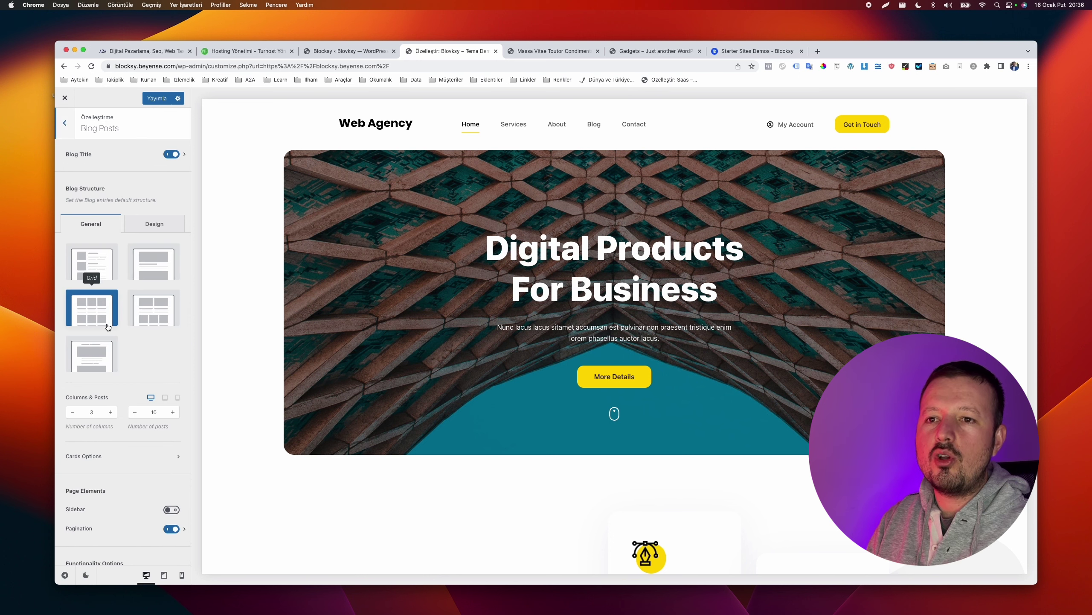
scroll(87, 185, down, 1)
scroll(85, 183, up, 1)
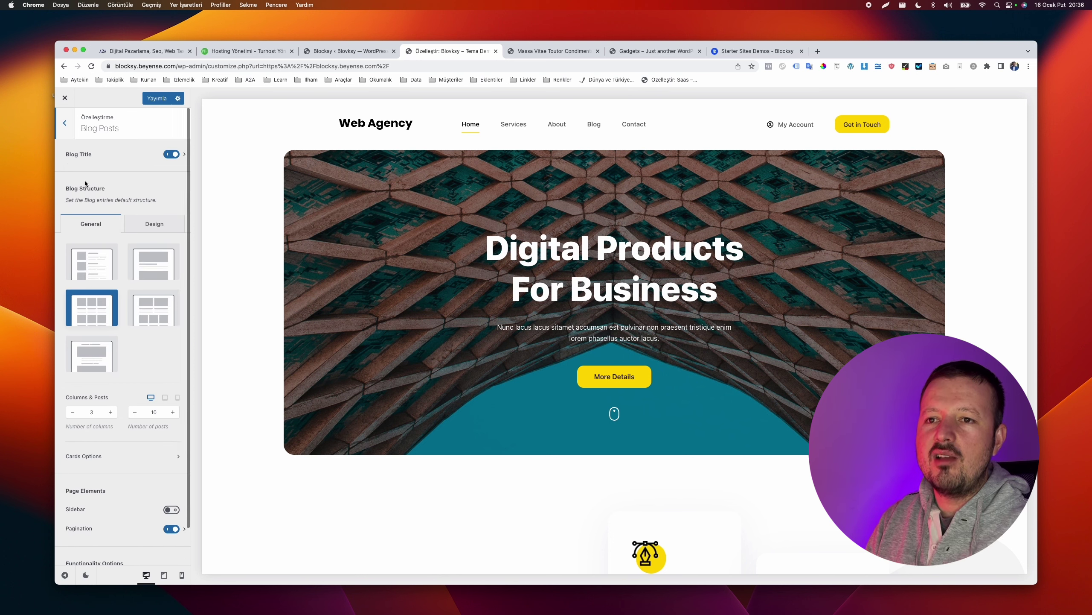
scroll(69, 302, down, 1)
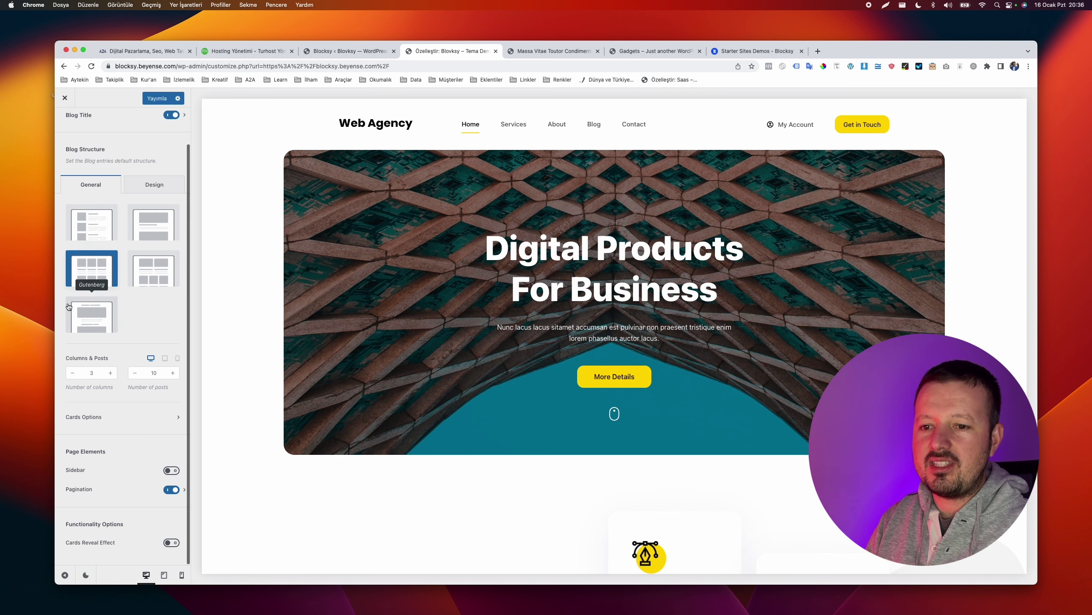
scroll(71, 284, up, 1)
click(65, 132)
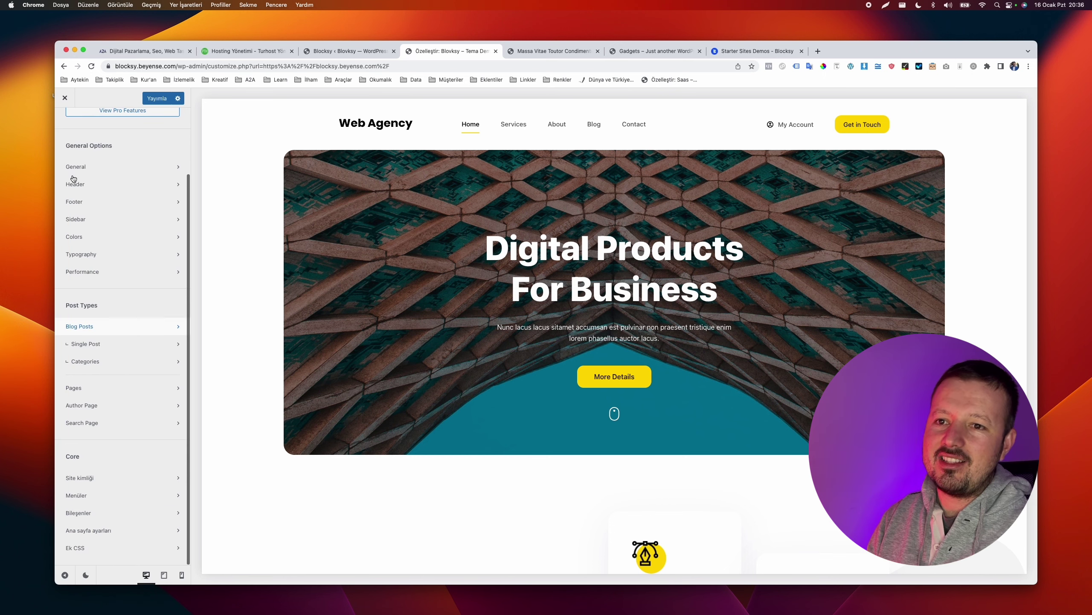
Review the Single Post layout and post element options and the Categories structure settings
click(108, 347)
scroll(105, 349, down, 3)
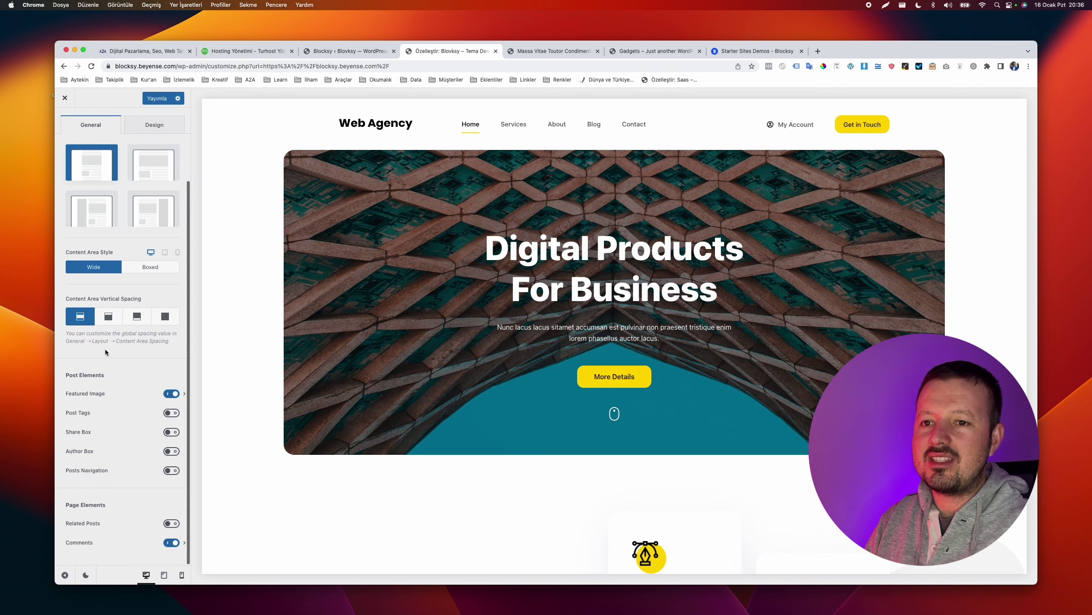
scroll(105, 301, up, 3)
click(62, 125)
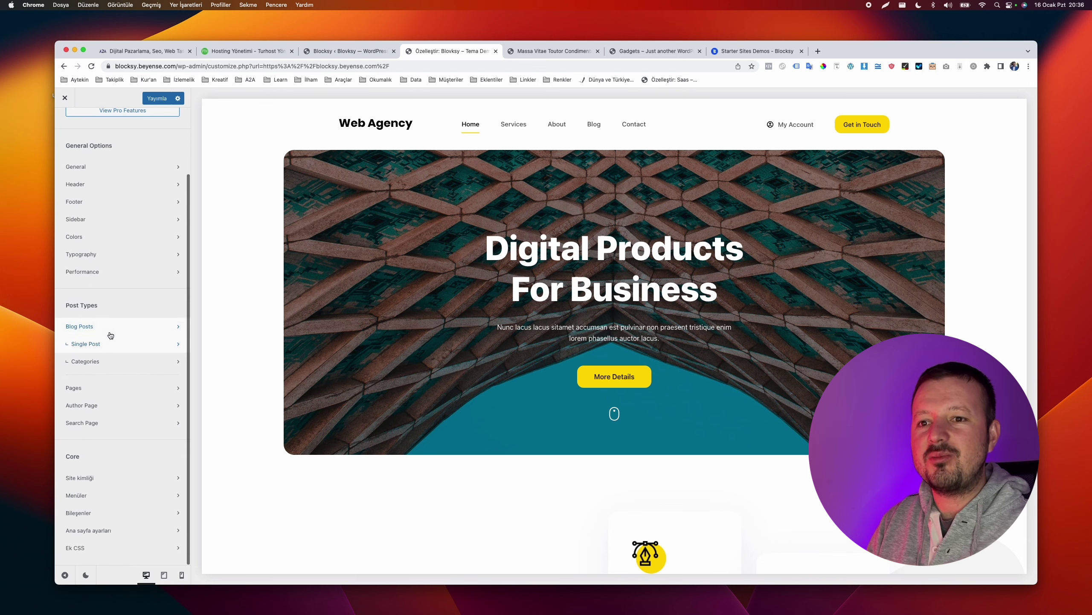
scroll(88, 340, up, 5)
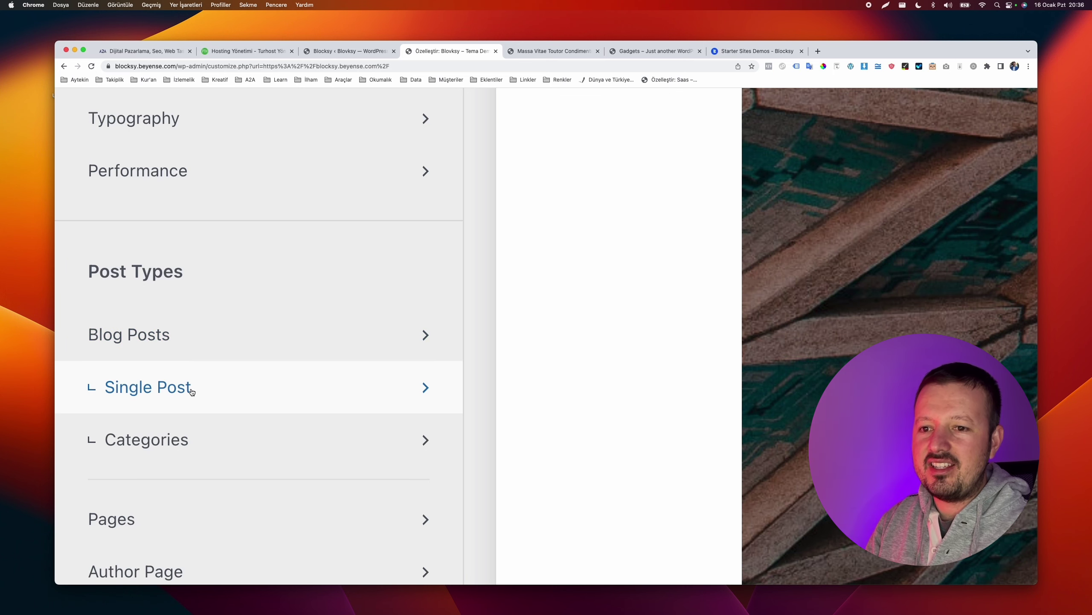
scroll(192, 392, down, 2)
click(178, 402)
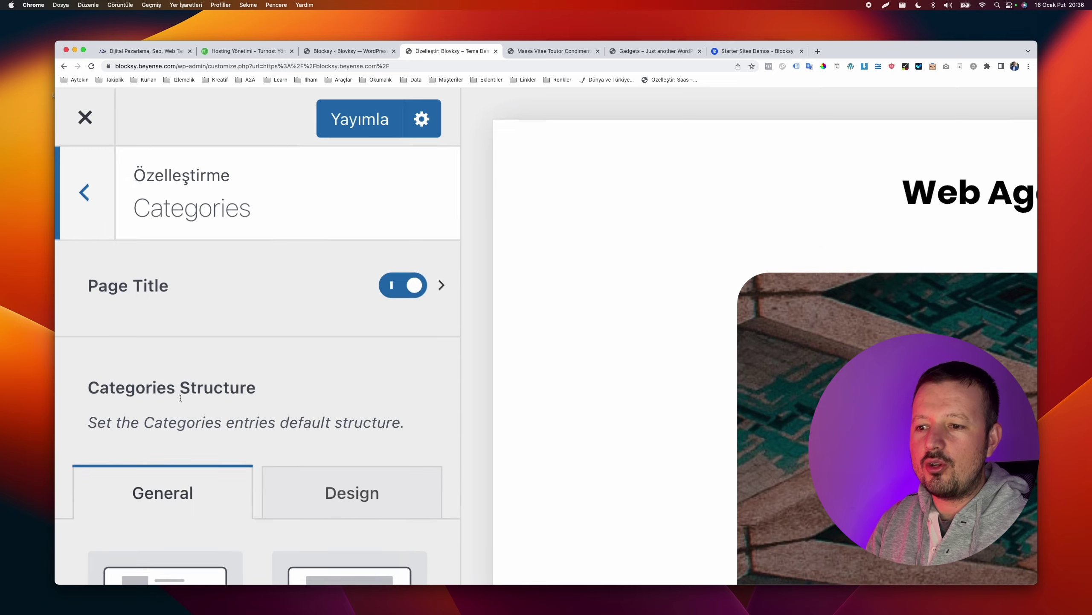
key(super+0)
click(63, 133)
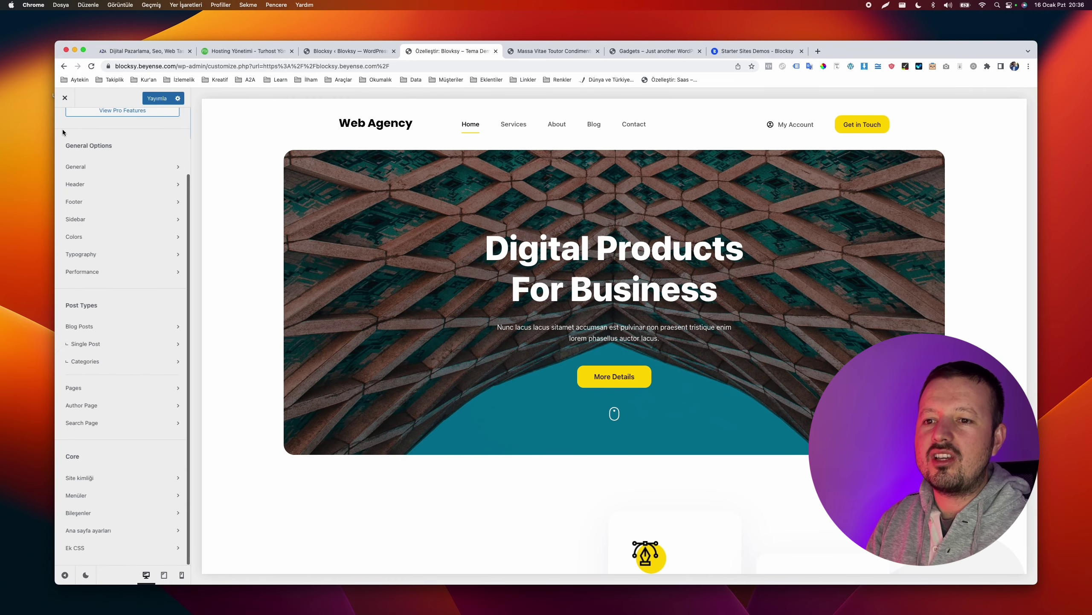
Look over the Pages, Site kimliği and Menüler sections and return to the main customizer options
click(123, 393)
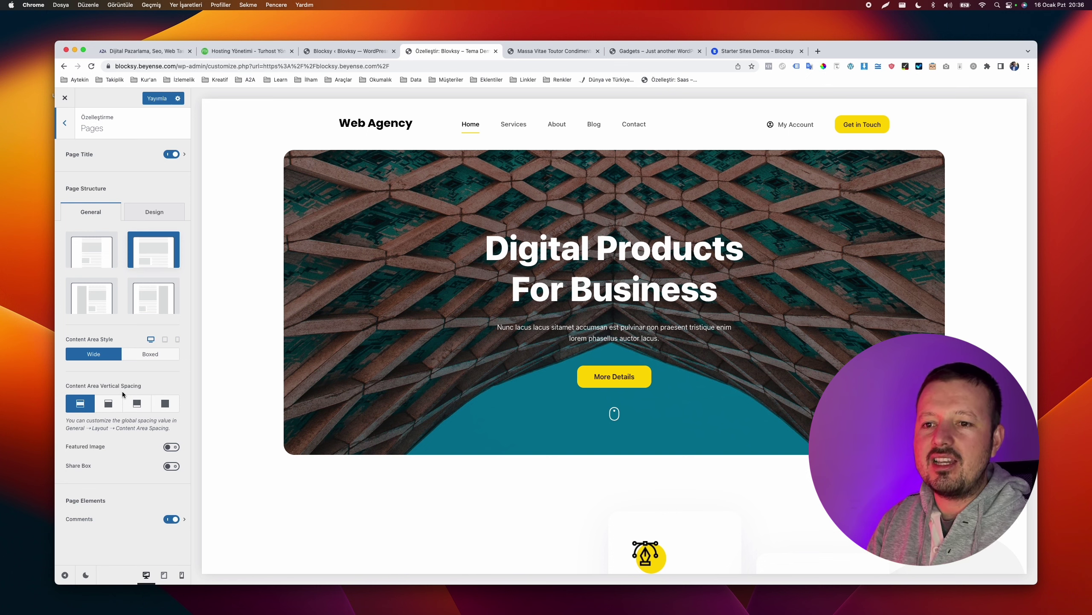
click(65, 122)
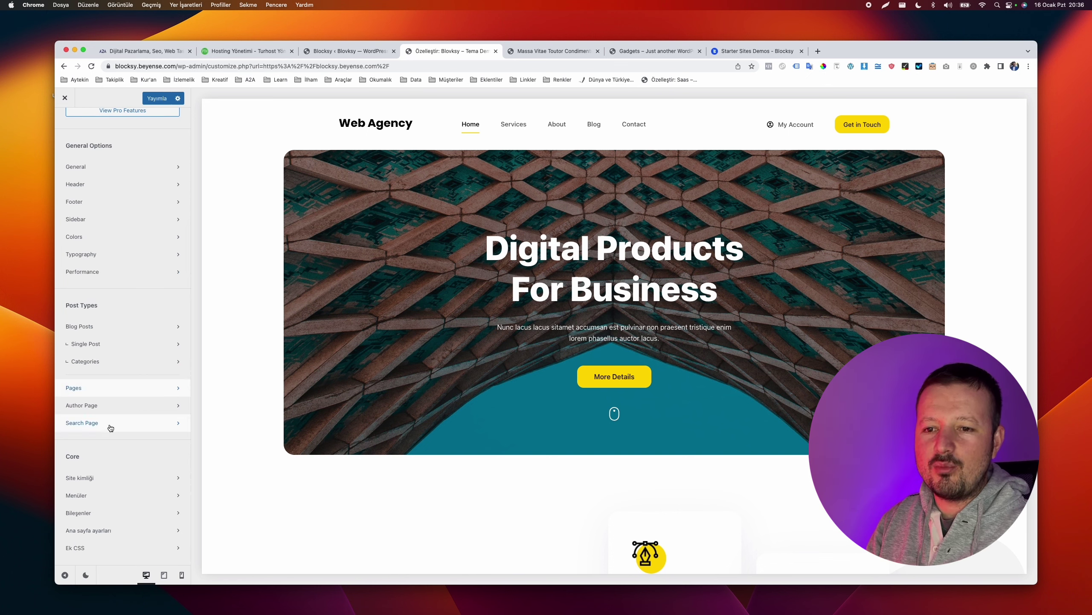
click(99, 487)
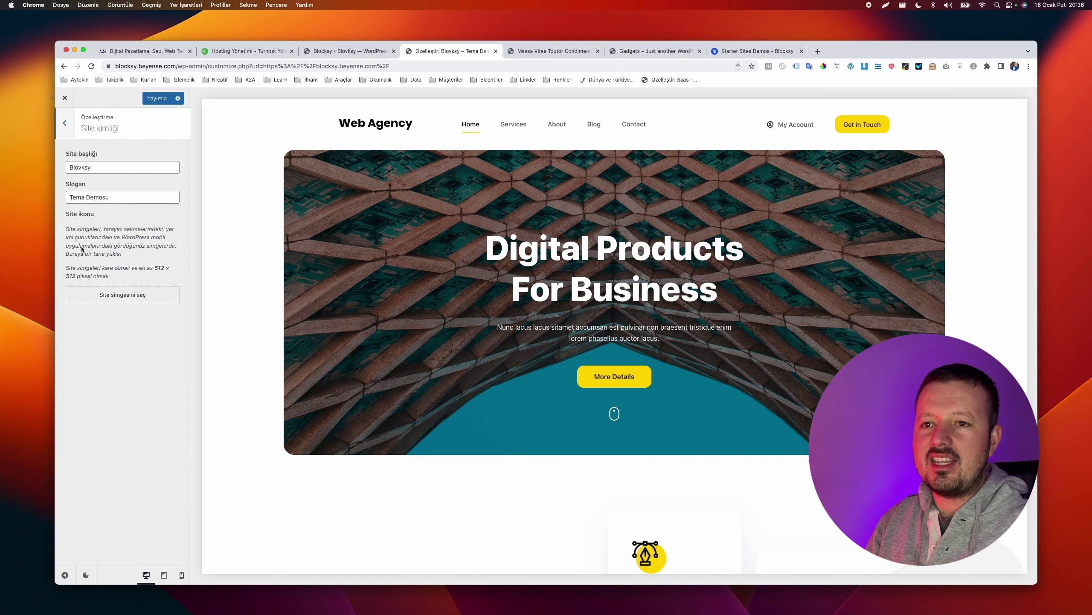
click(66, 123)
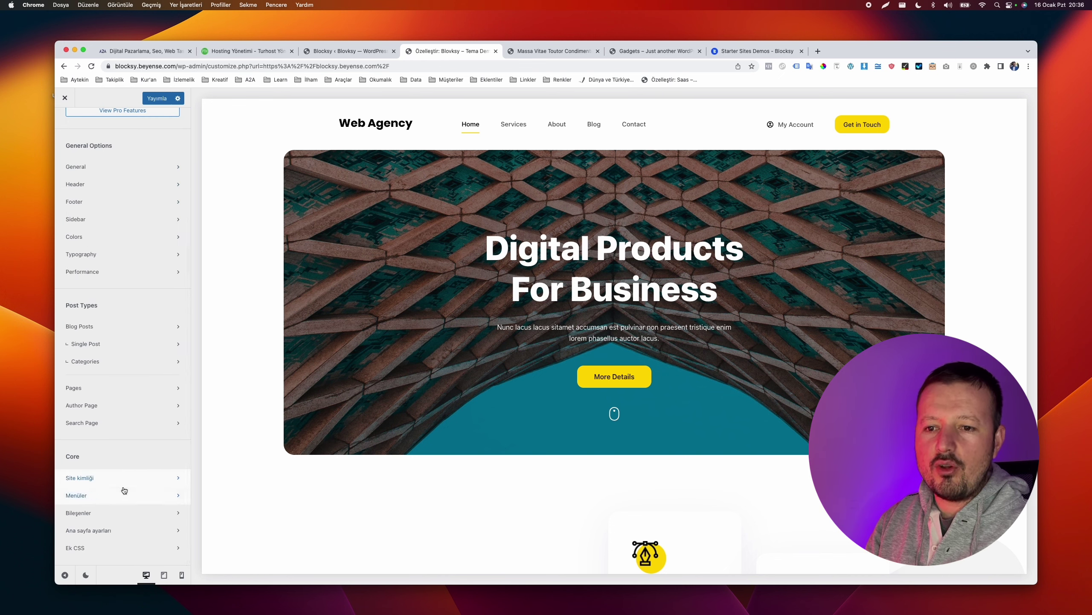
click(124, 499)
click(66, 122)
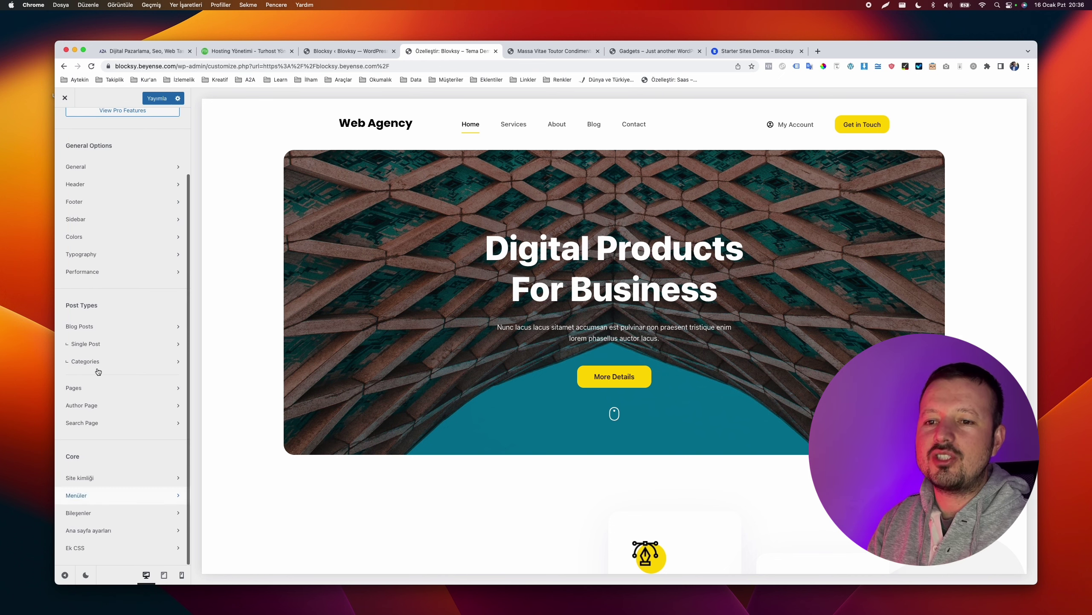
scroll(97, 367, up, 2)
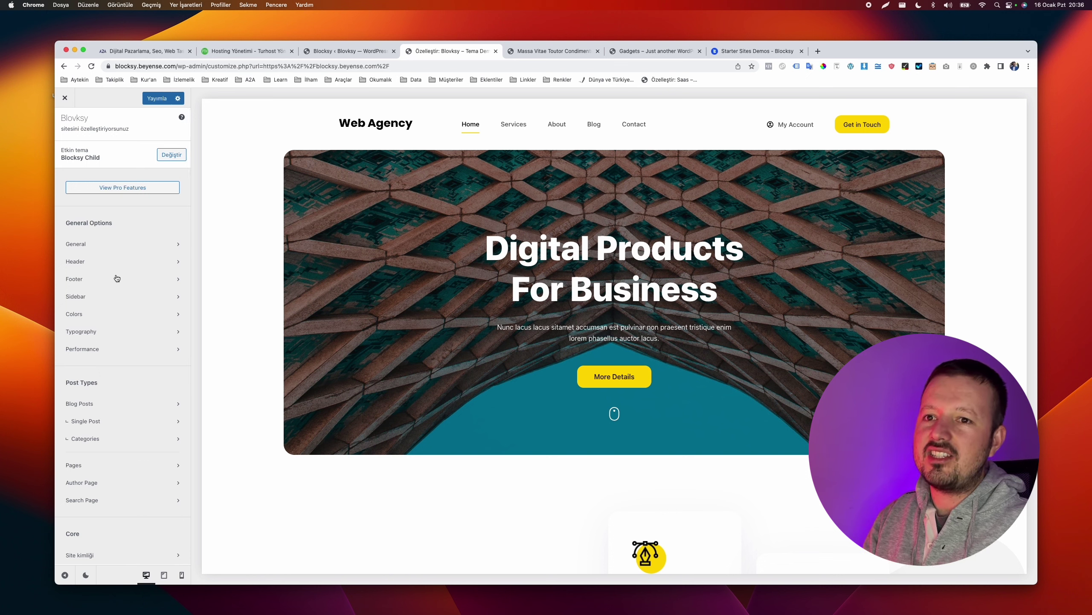
Open the General layout settings and examine the content area spacing for desktop, tablet and mobile
click(132, 248)
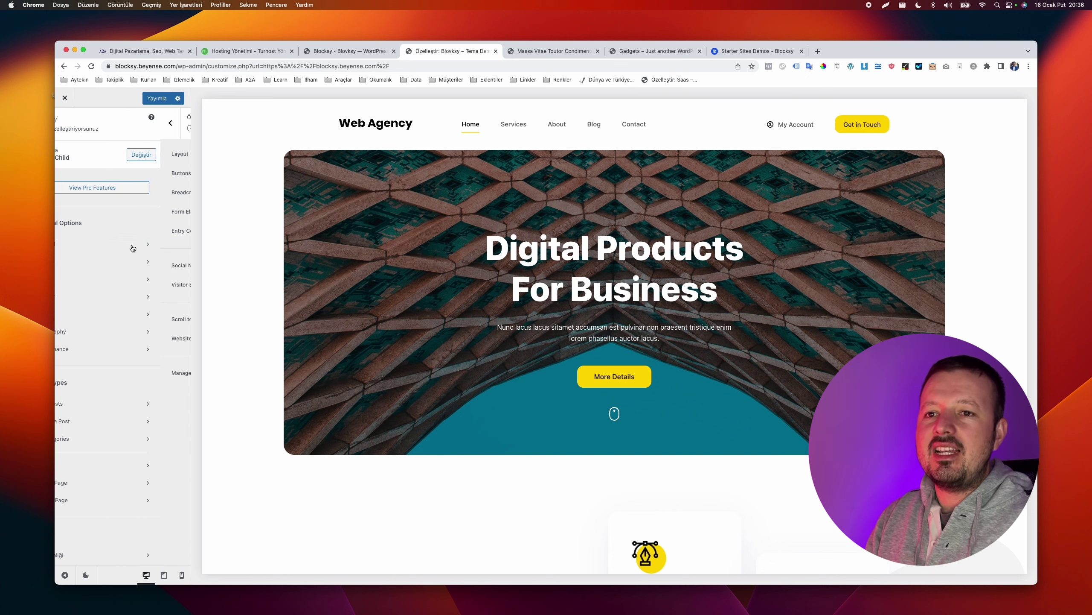
click(162, 155)
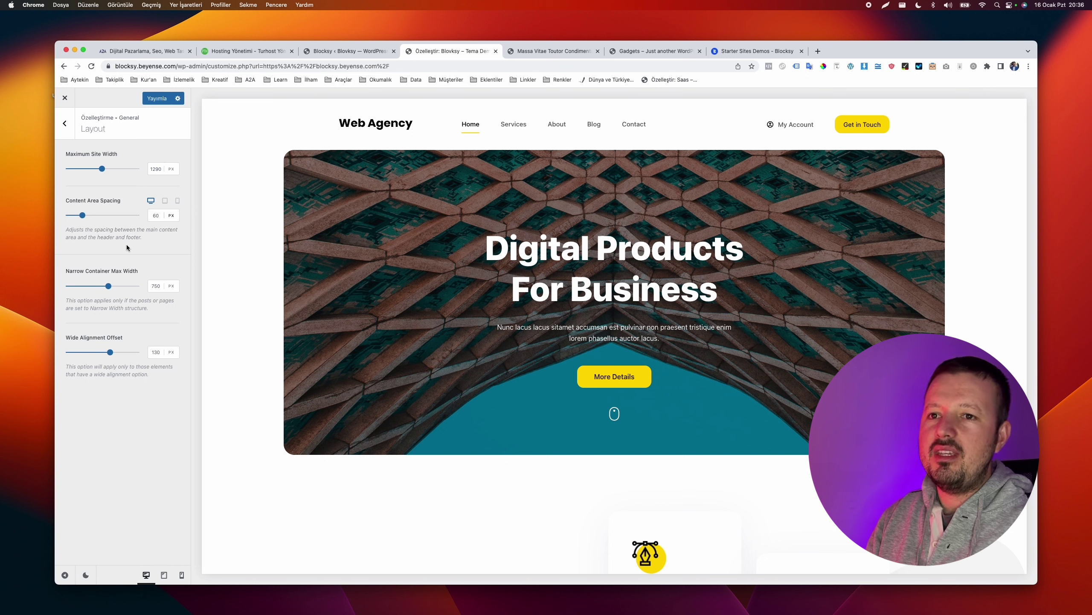
click(160, 216)
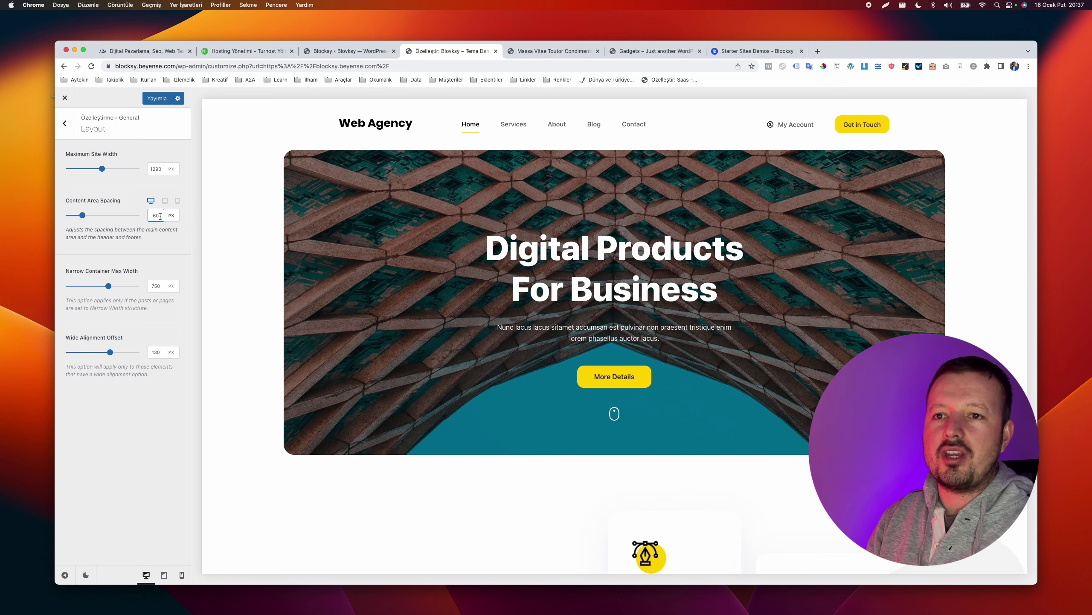
double_click(156, 216)
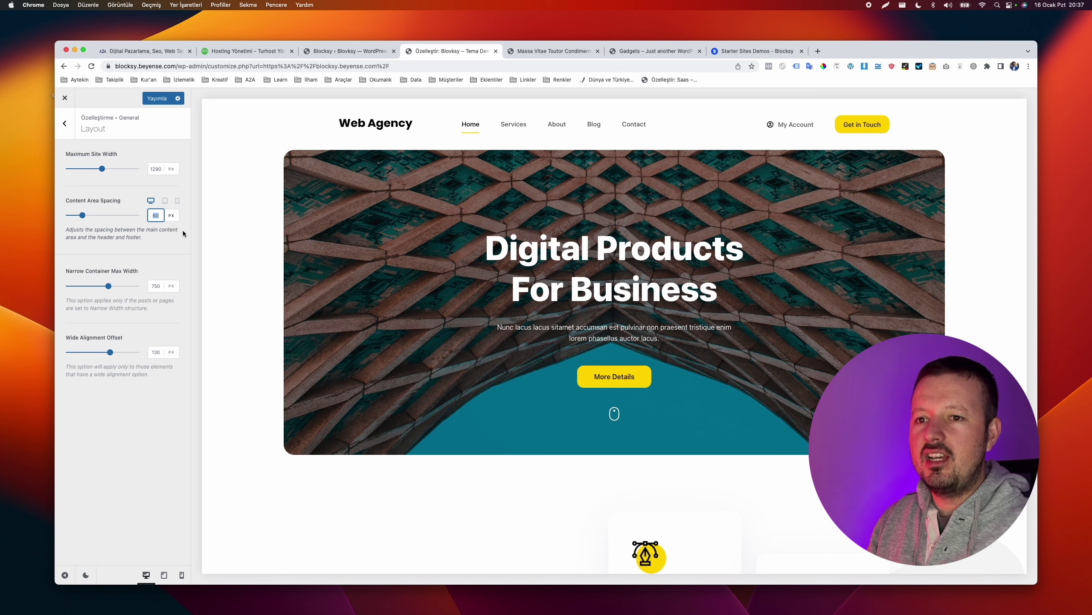
click(155, 254)
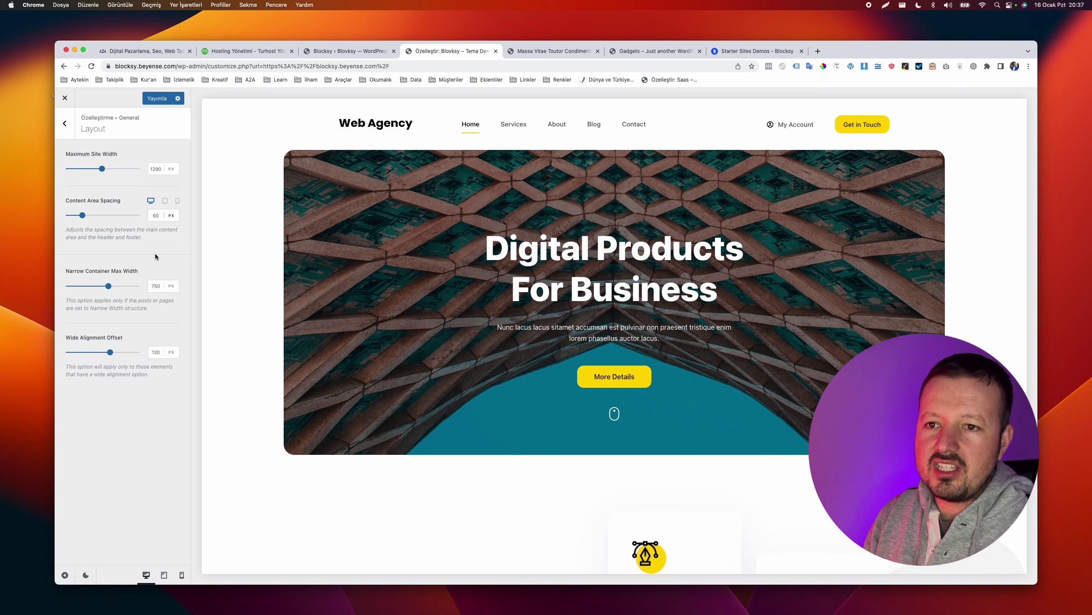
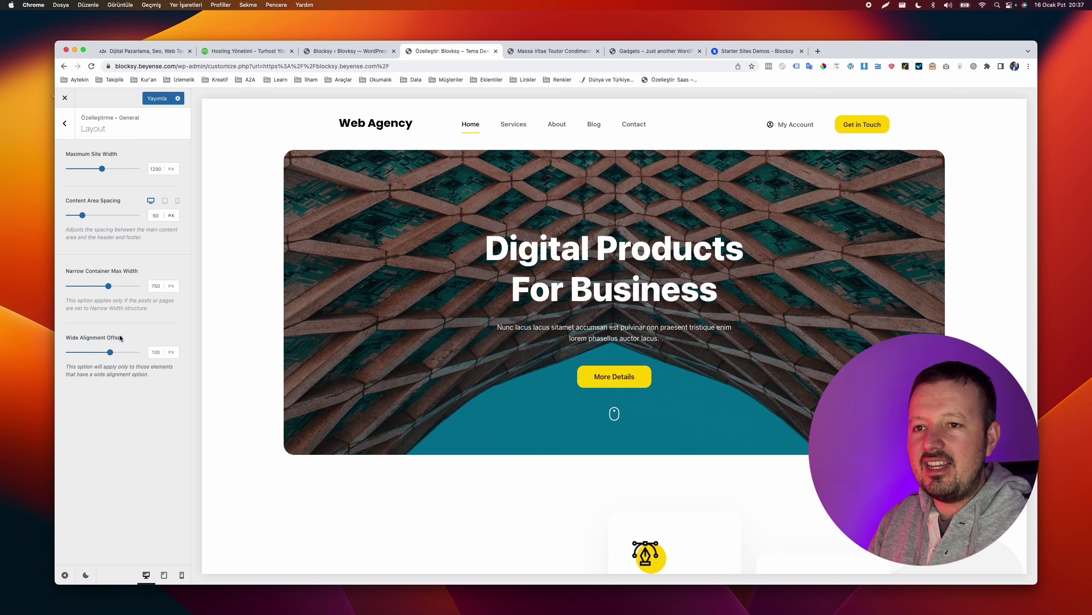
click(165, 201)
click(177, 201)
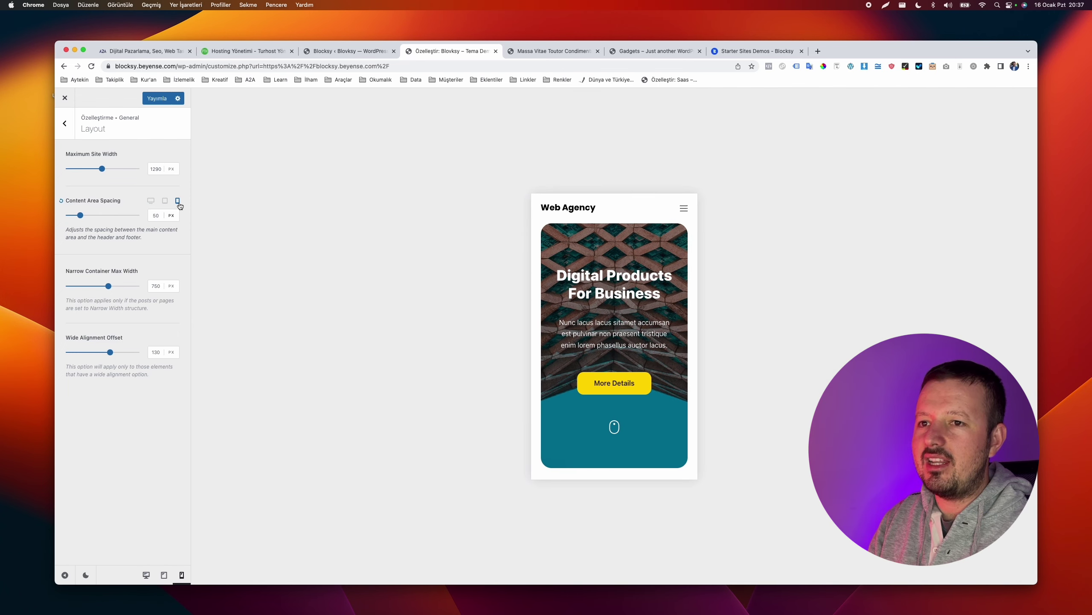
click(151, 201)
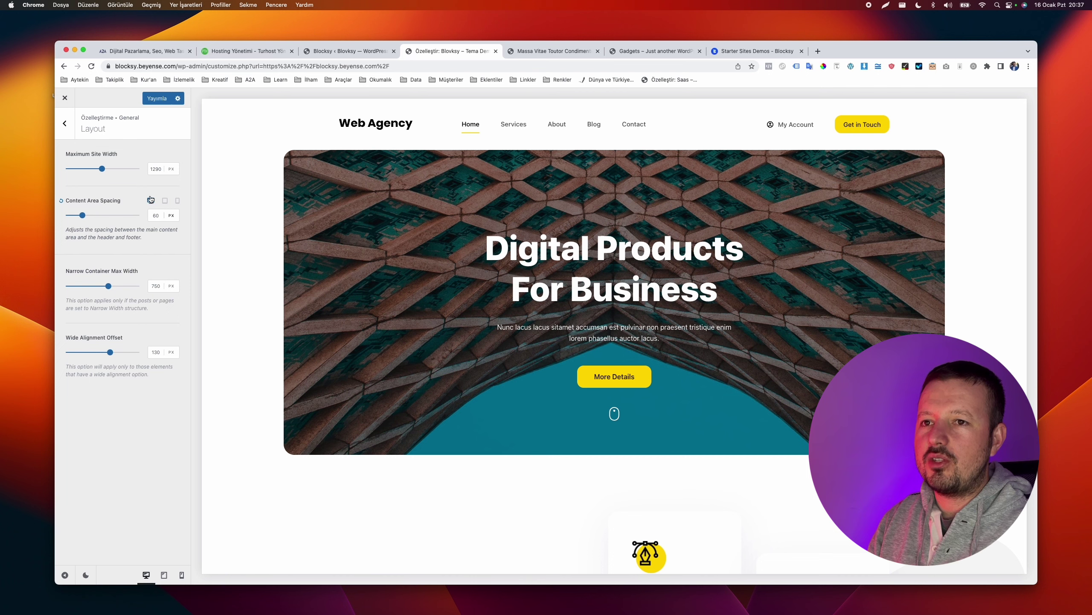
Try a maximum site width of 1500 px and restore it to 1290 px, checking the home page preview
double_click(155, 168)
text(1500)
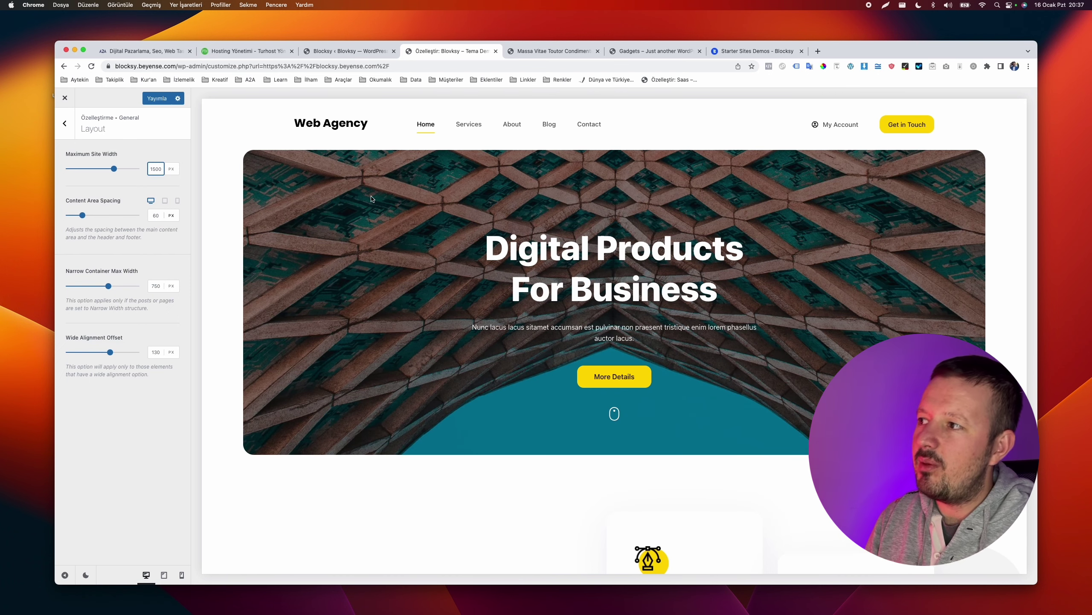
double_click(152, 168)
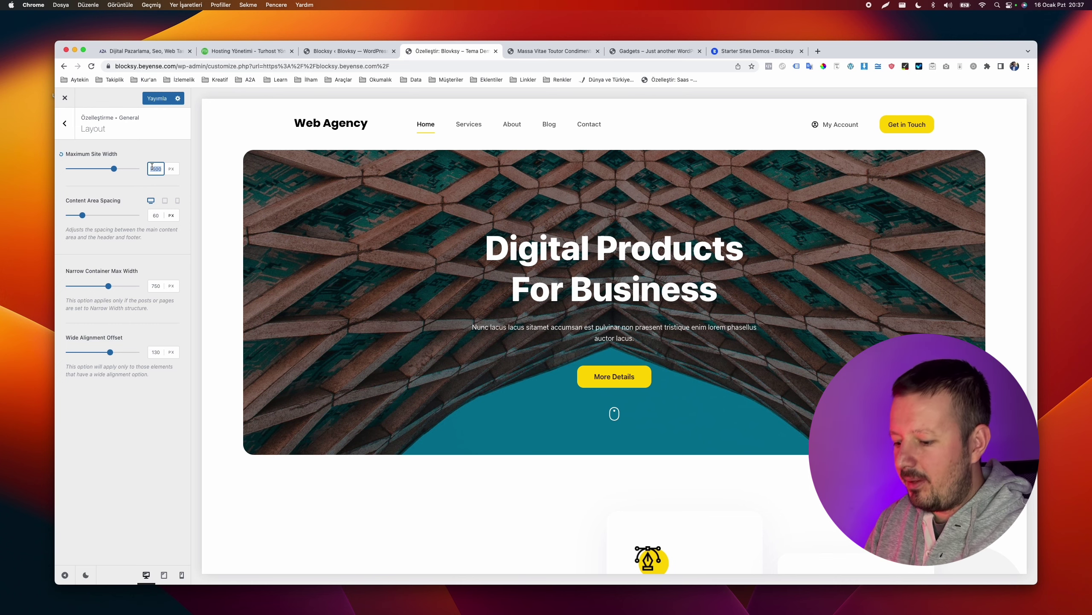
text(1290)
scroll(270, 259, down, 10)
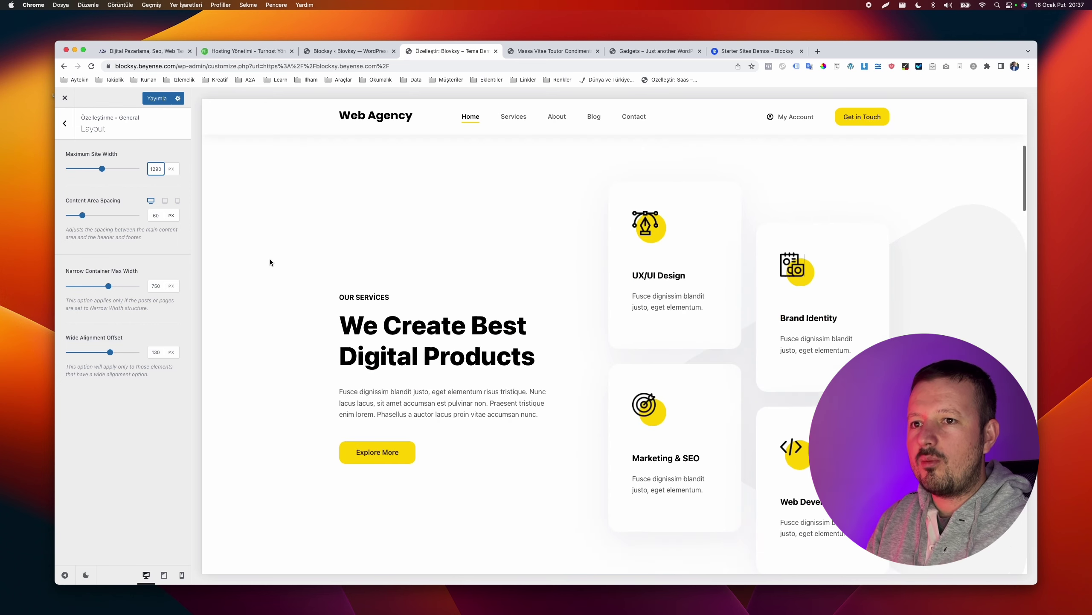
scroll(270, 259, up, 10)
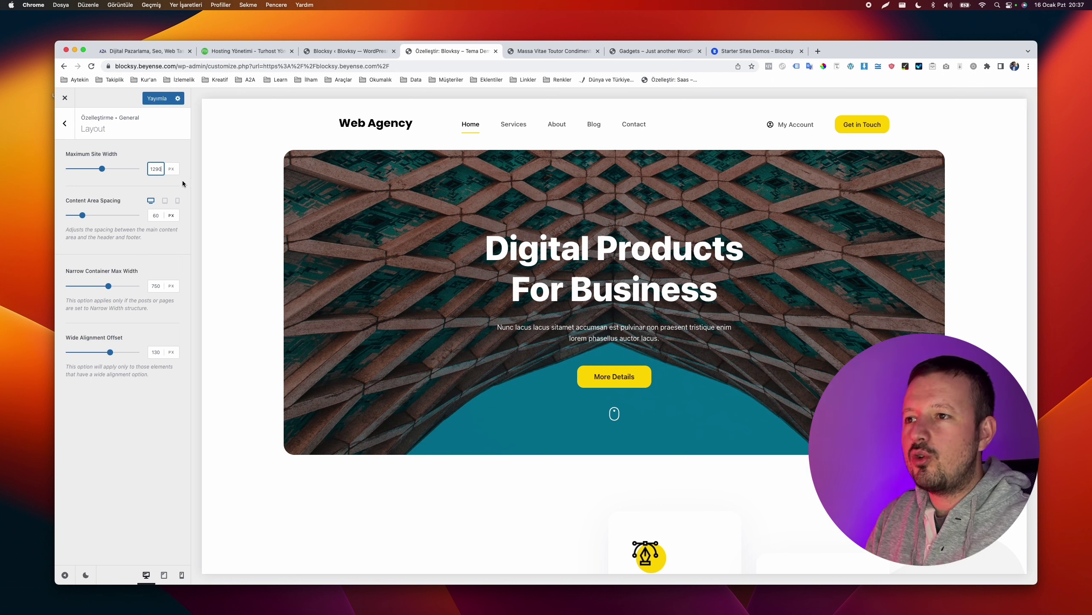
click(65, 123)
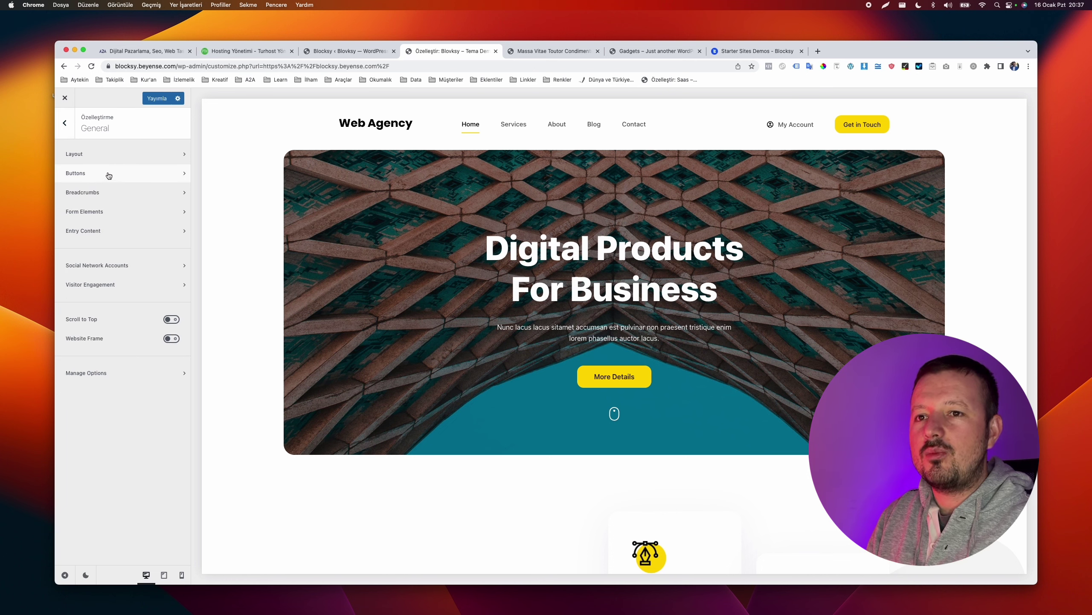
Open the General Buttons settings, try a minimum button height of 90 px and check the home page preview
click(109, 174)
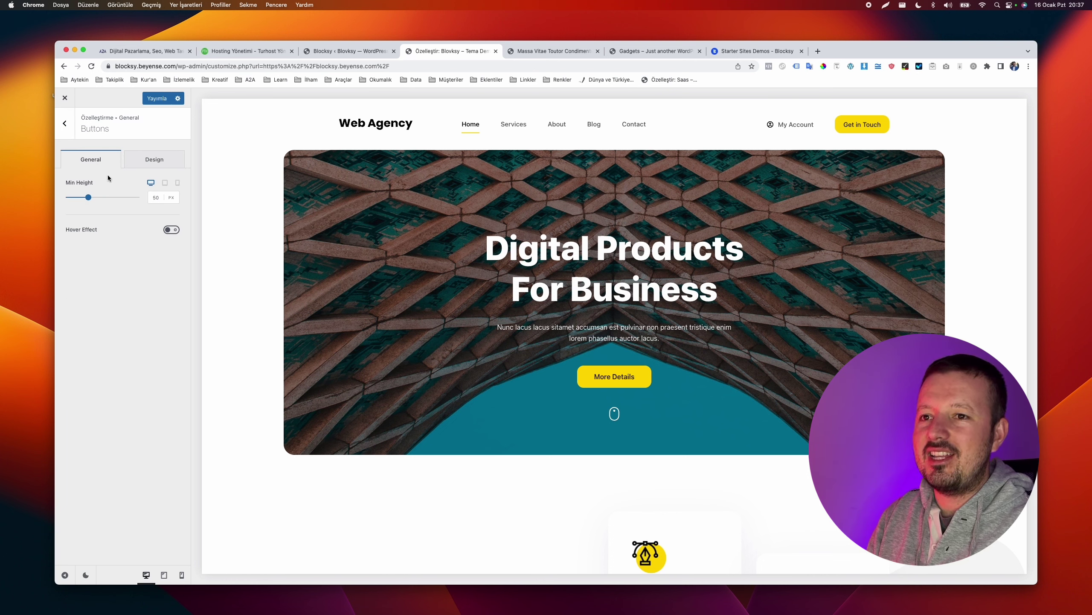
click(155, 199)
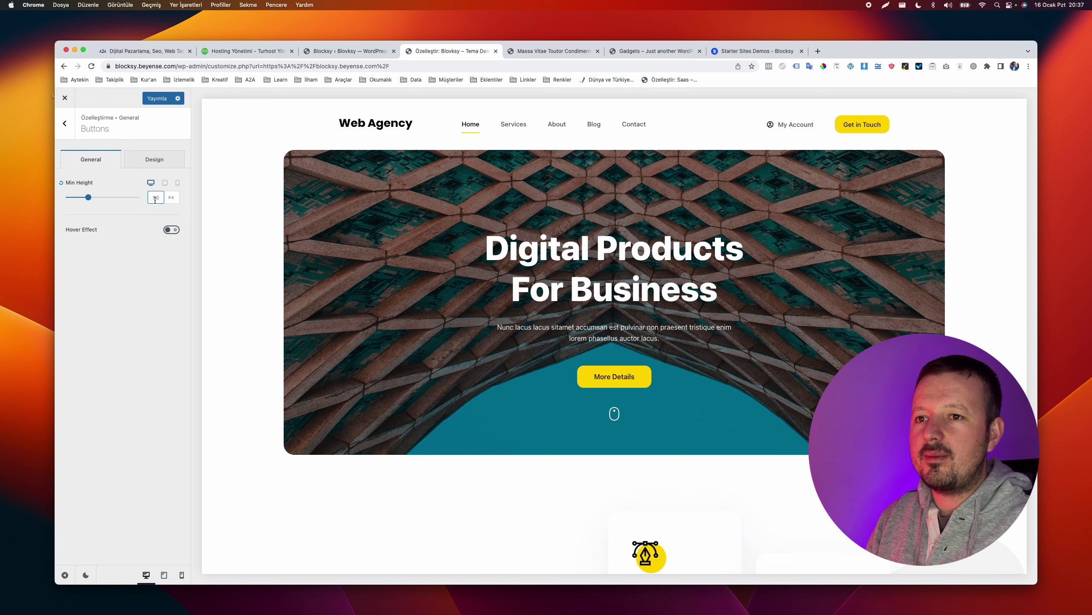
scroll(283, 305, down, 10)
scroll(283, 306, up, 10)
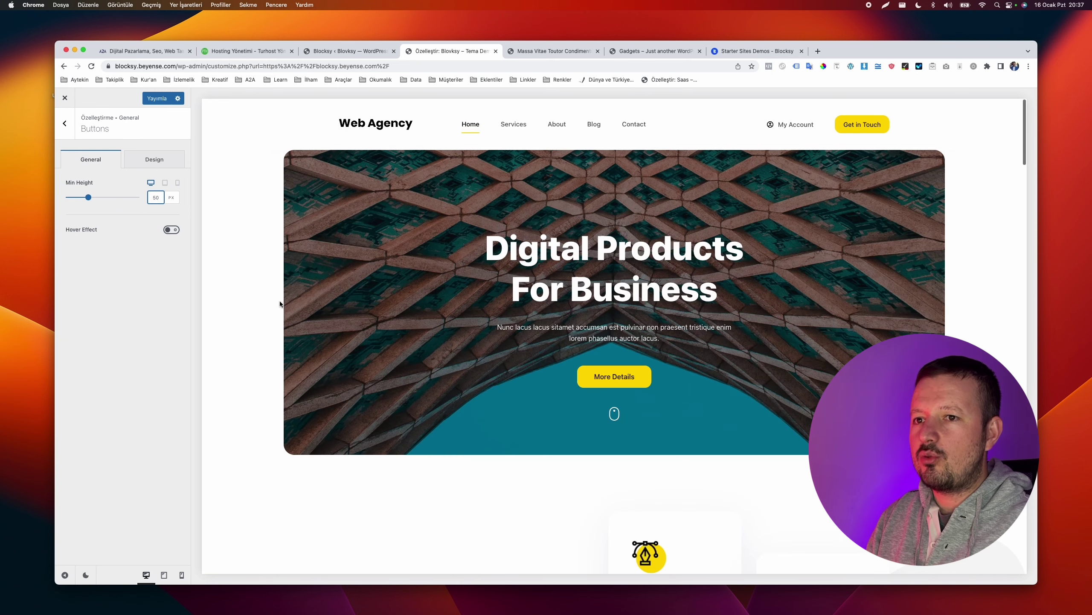
double_click(151, 197)
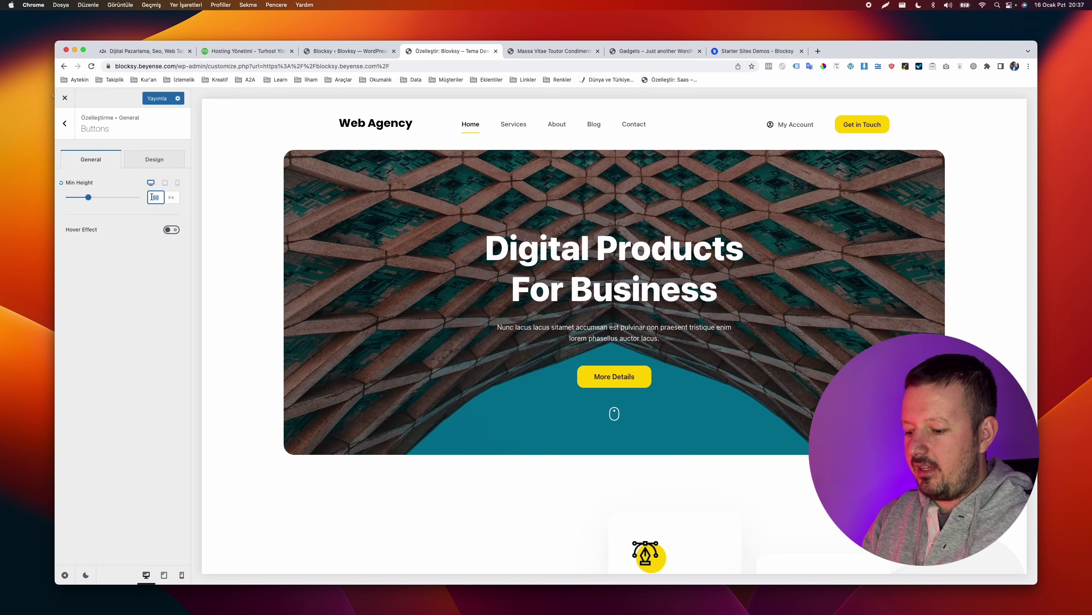
text(90)
click(133, 292)
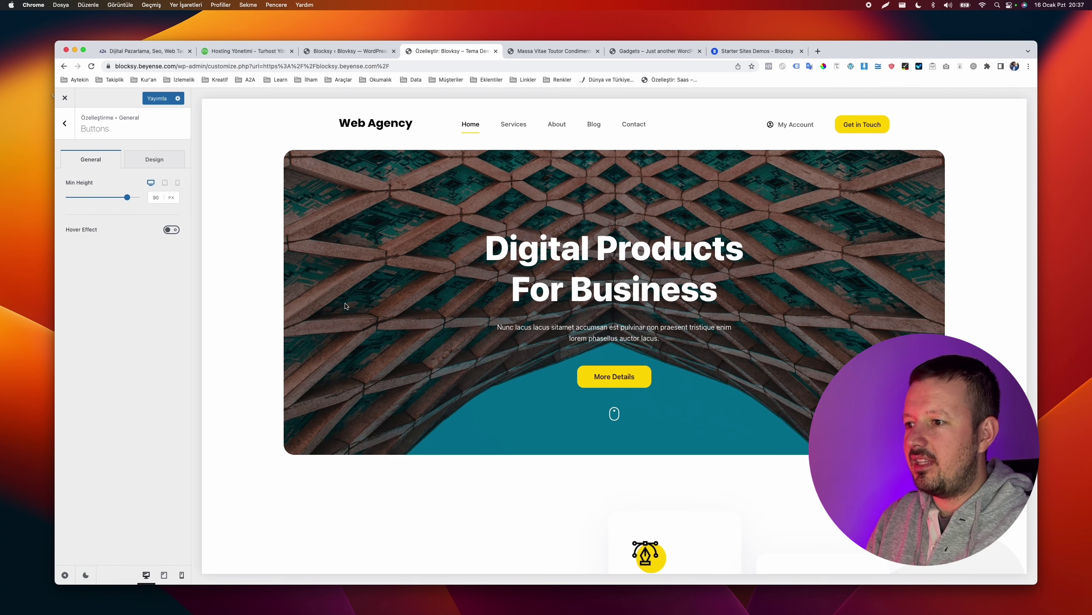
scroll(346, 305, down, 15)
scroll(346, 305, up, 15)
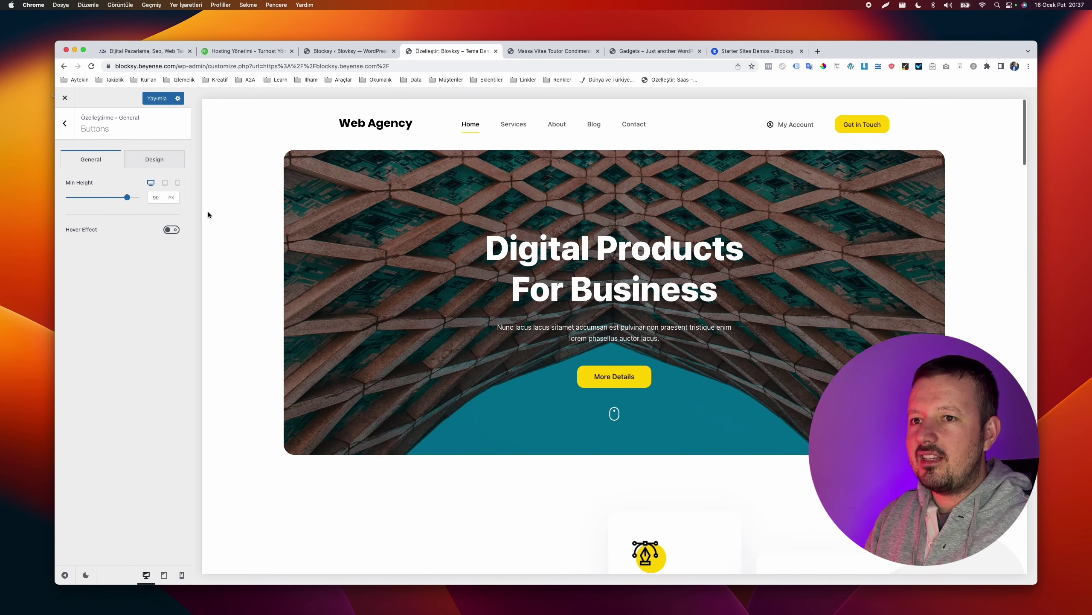
Reset the minimum button height to its default and set it to 50 px
click(149, 198)
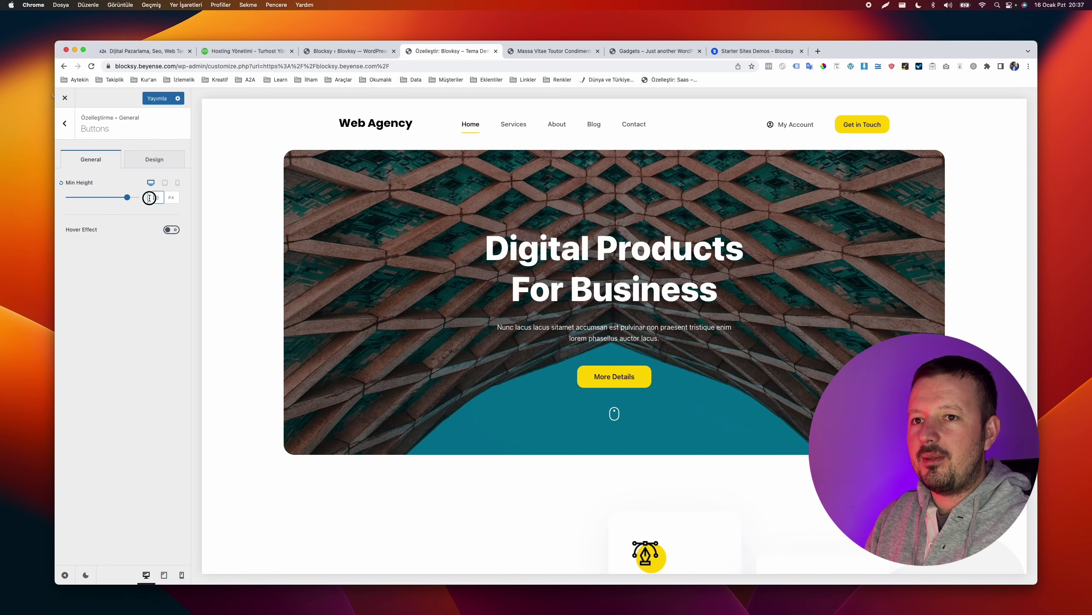
click(61, 184)
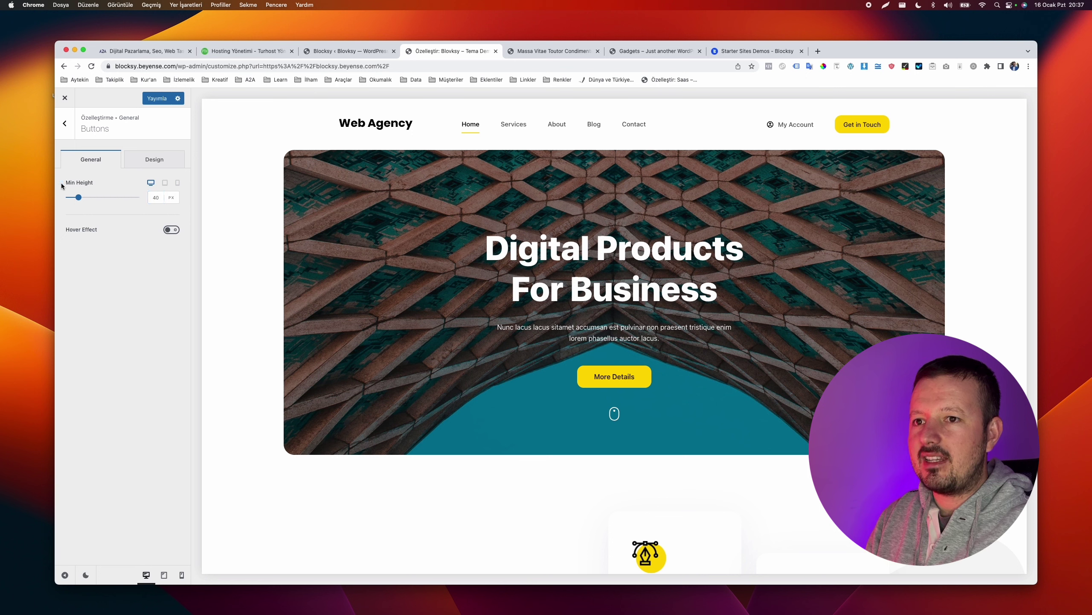
double_click(157, 197)
text(50)
click(129, 271)
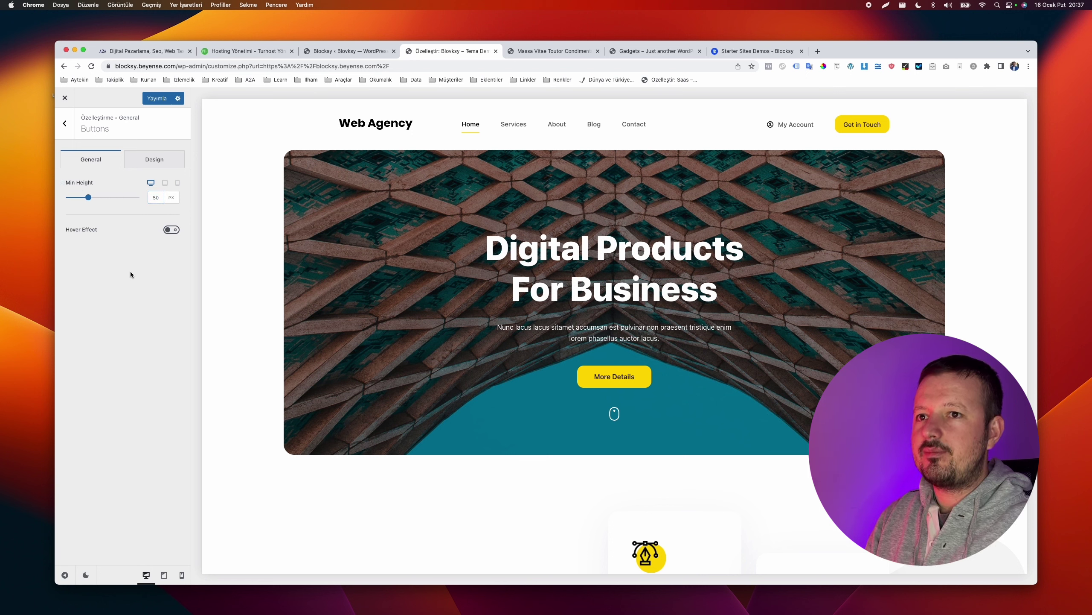
In the button design options, try a right and left padding of 0 px and publish the change
click(155, 160)
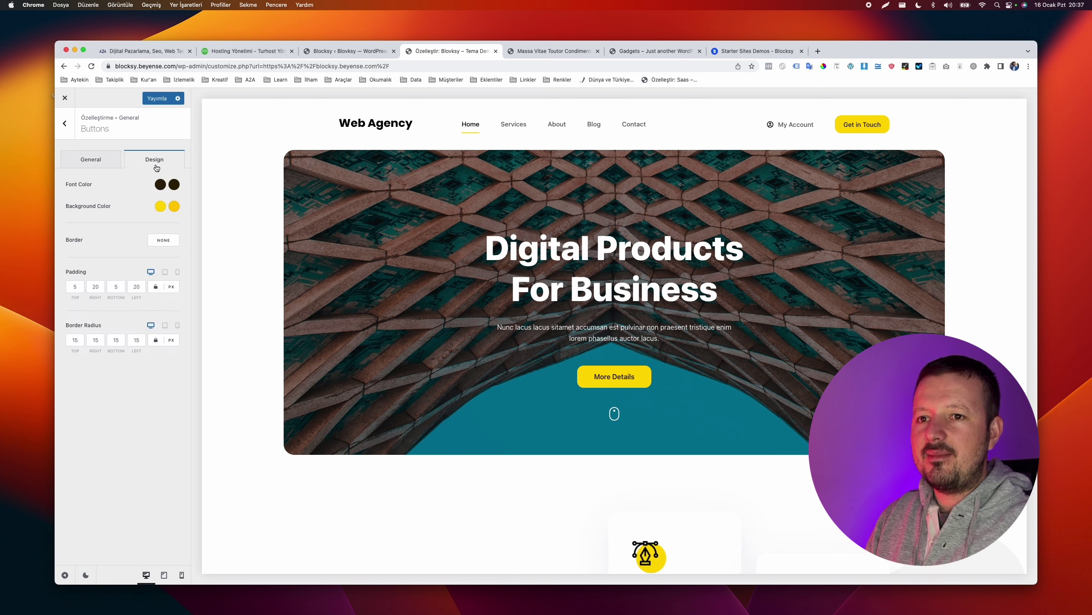
click(74, 340)
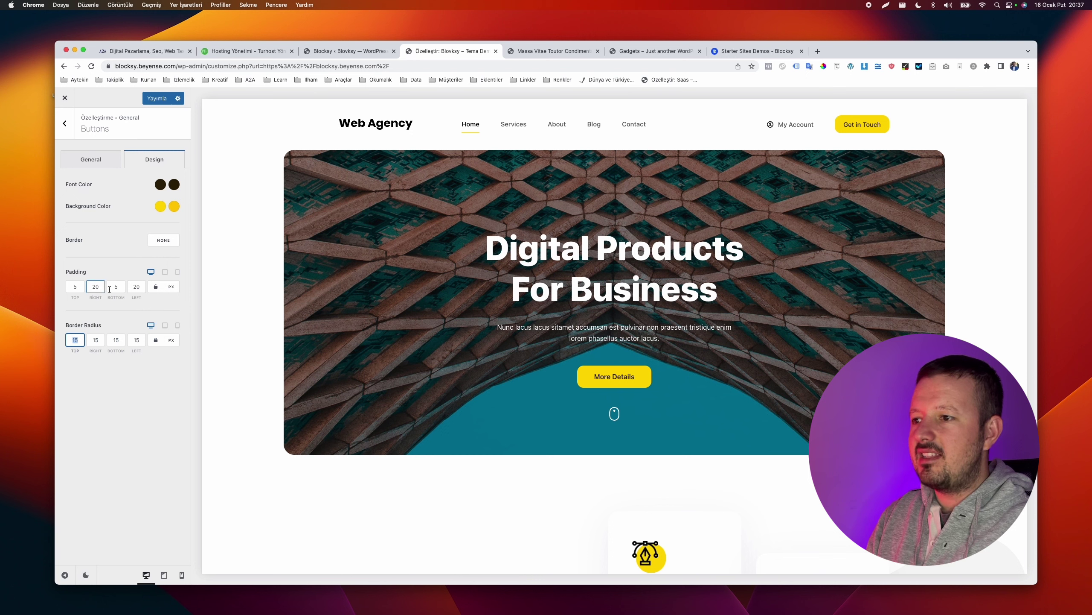
click(136, 289)
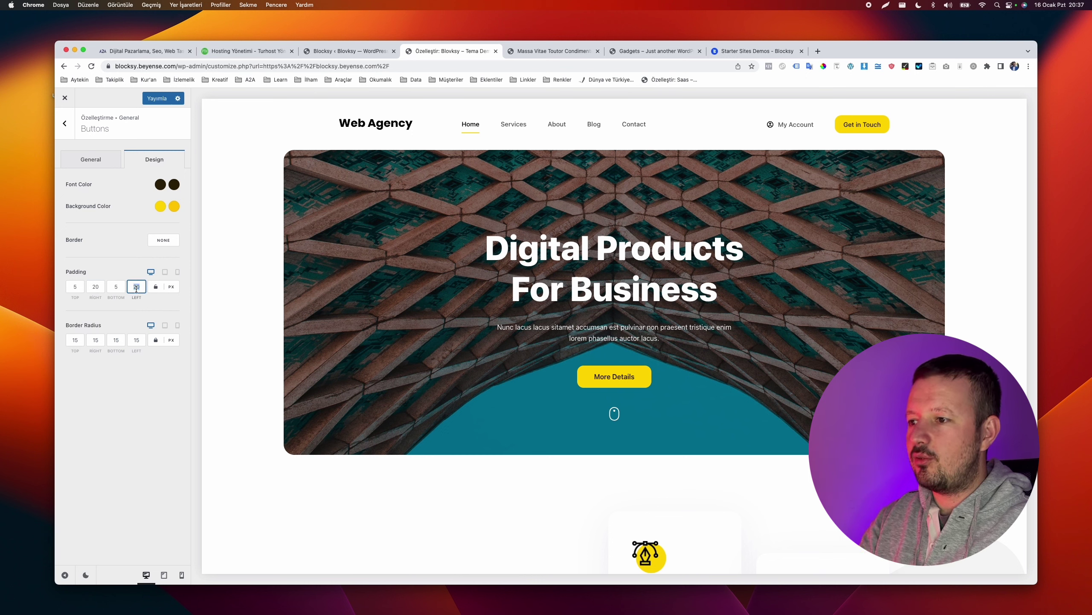
click(103, 287)
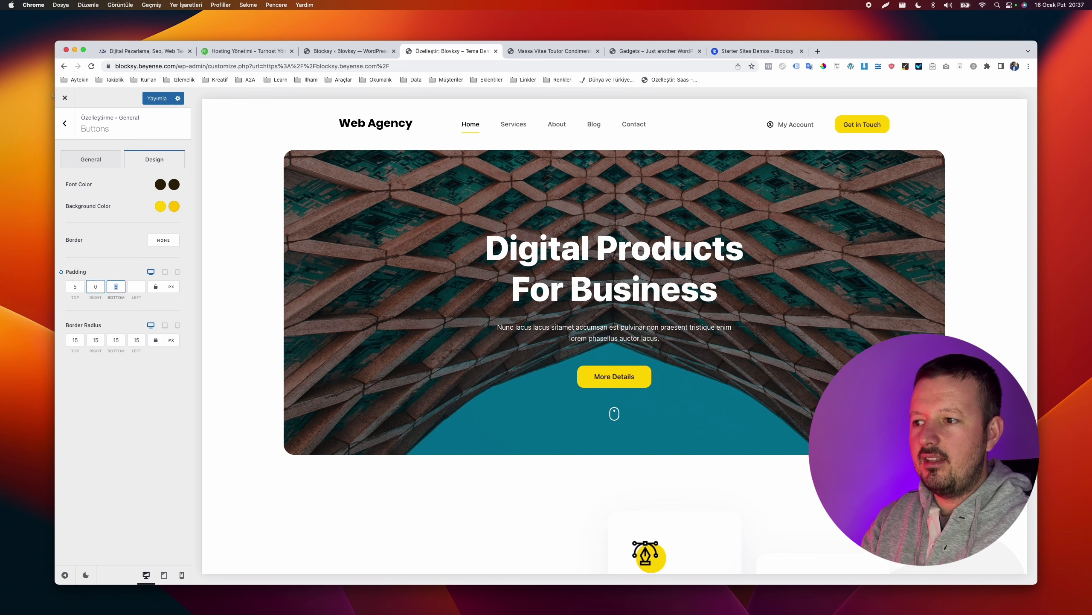
click(136, 287)
text(0)
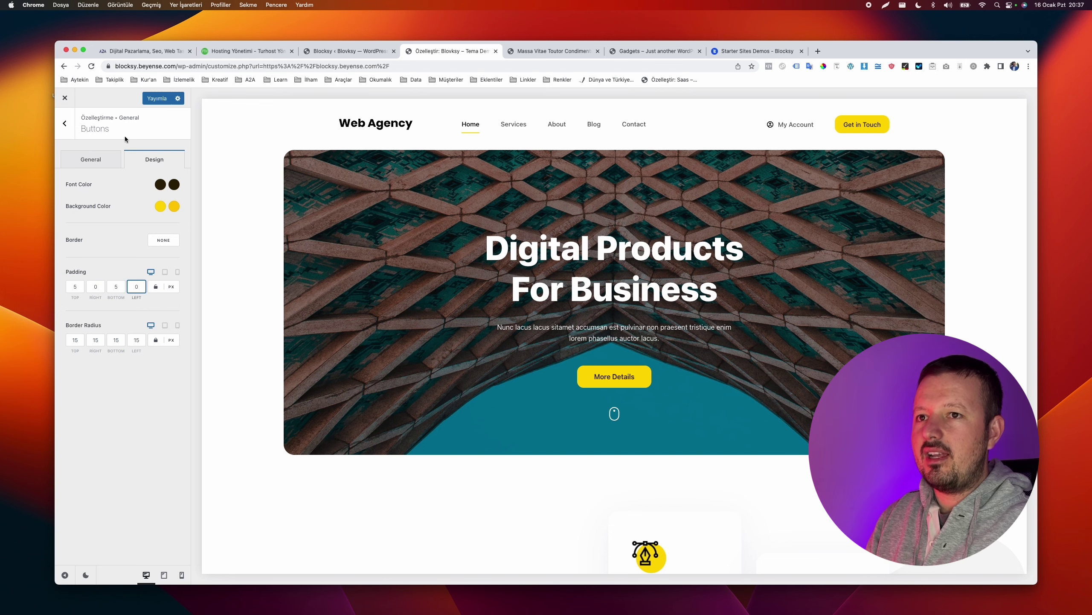
click(157, 99)
click(554, 52)
click(514, 68)
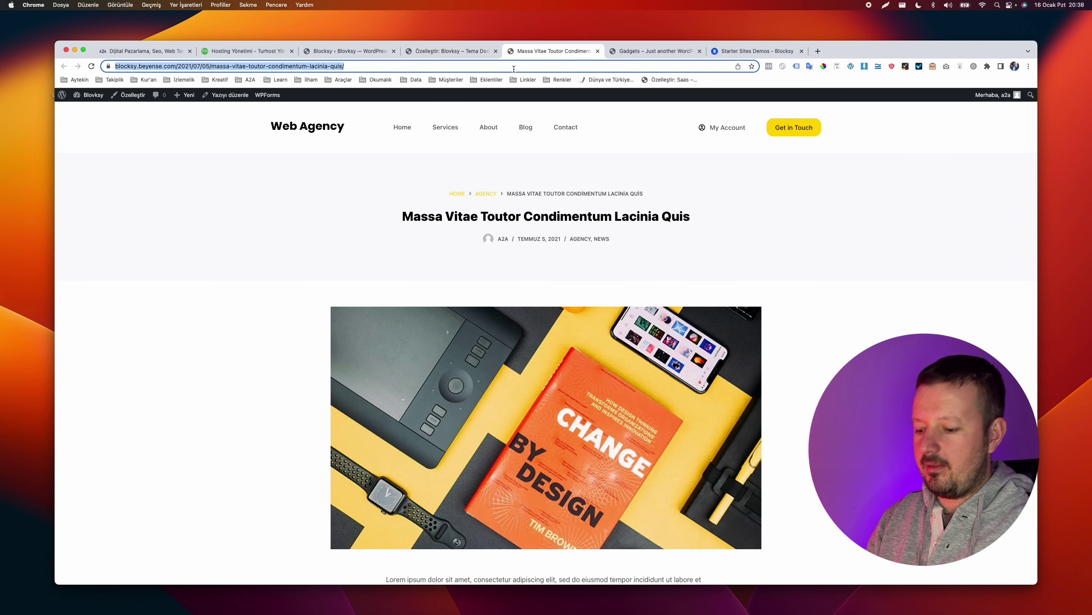
text(blo)
click(450, 51)
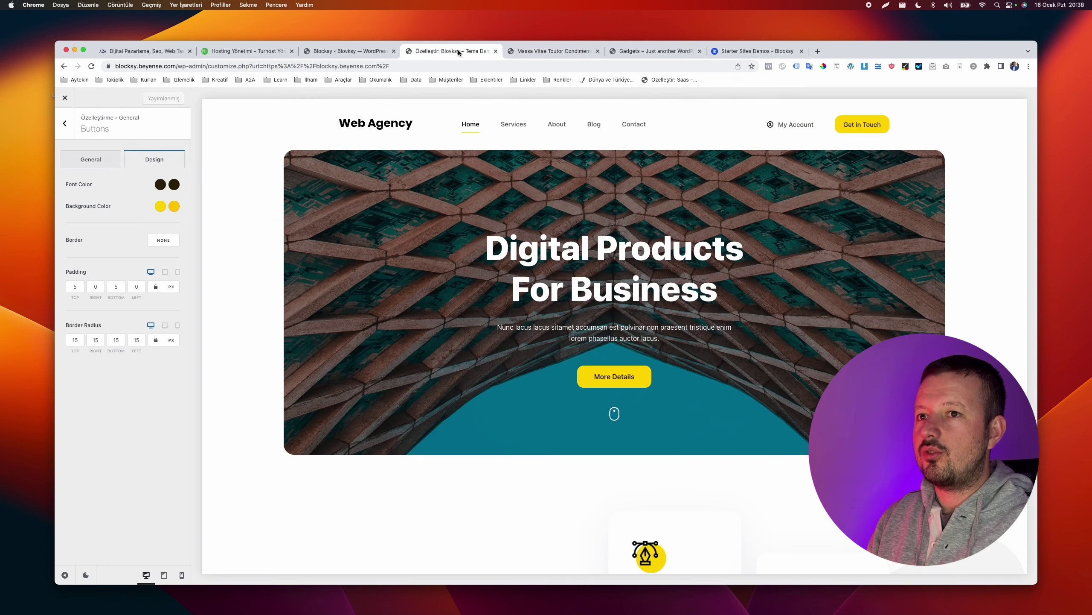
drag(177, 66, 115, 66)
key(super+c)
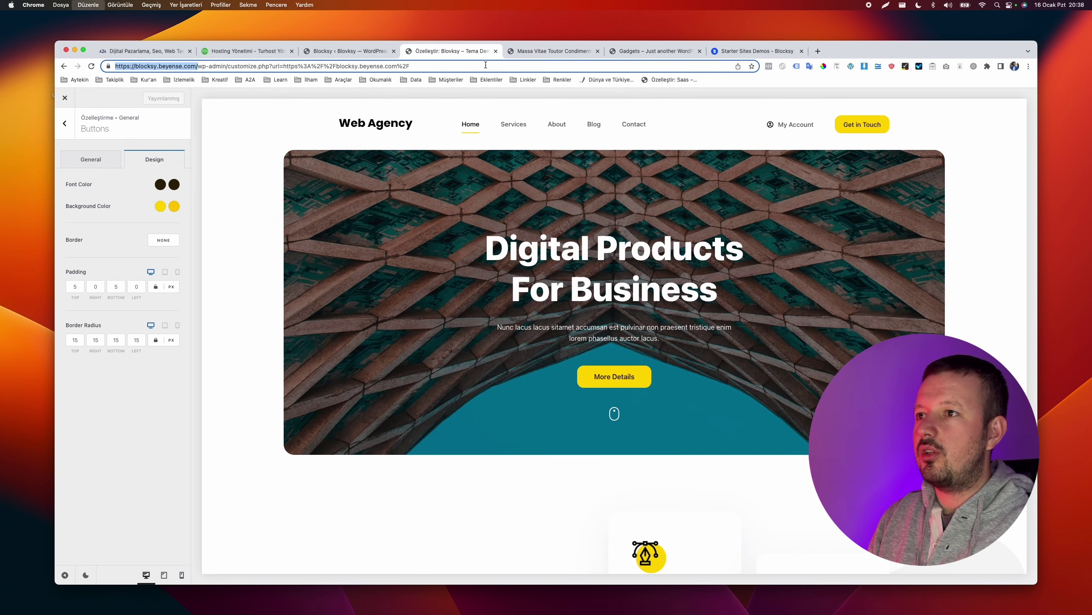
click(516, 51)
key(super+v)
key(super+a)
key(super+v)
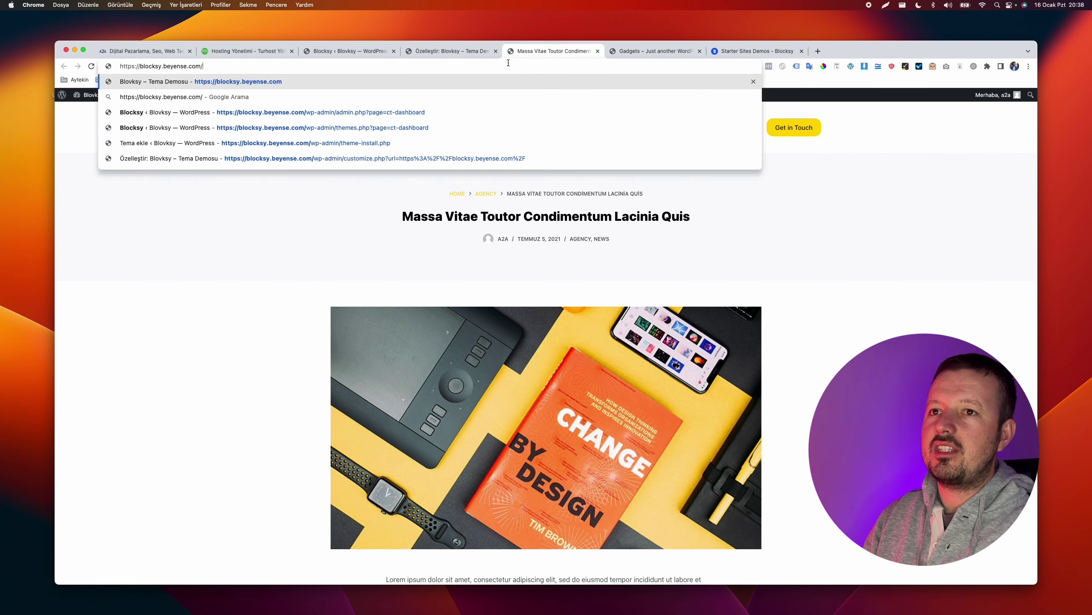
key(Return)
scroll(475, 177, down, 10)
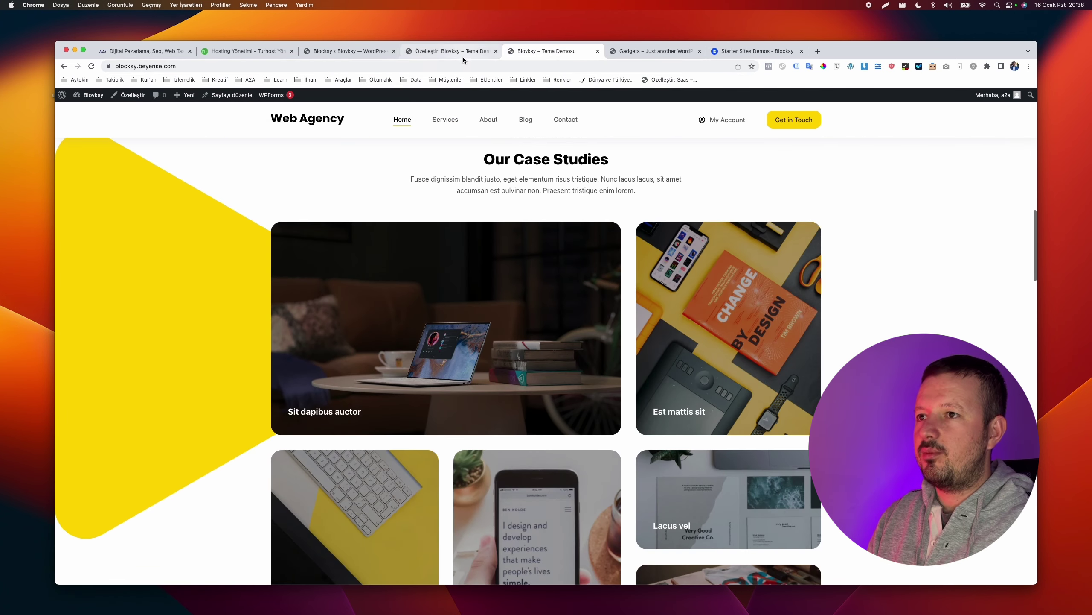
Return to the customizer, check the buttons in the preview and reset the button padding to its default
click(462, 51)
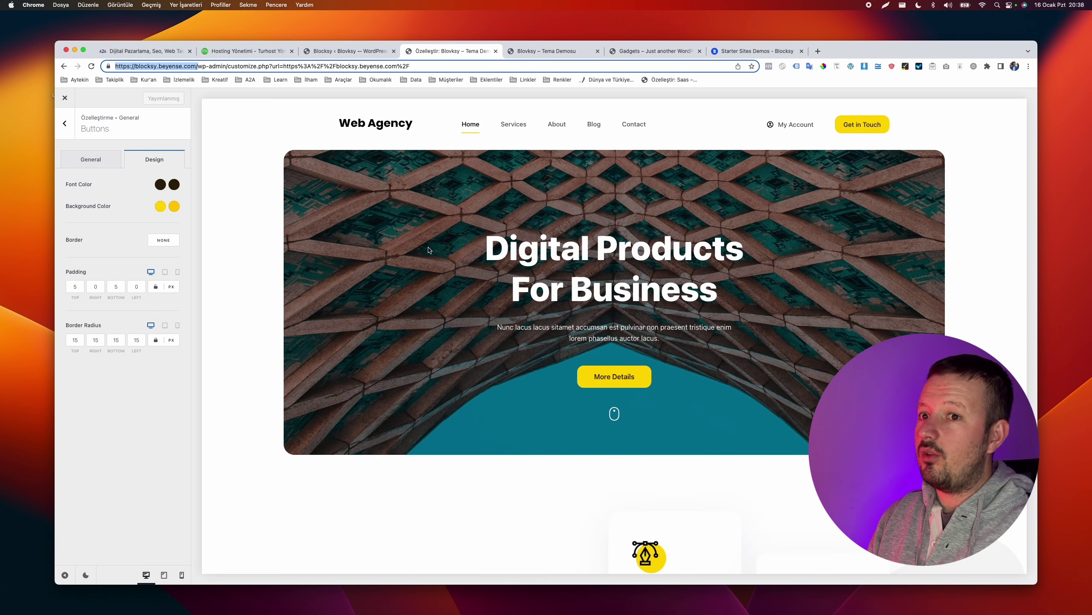
scroll(389, 347, down, 10)
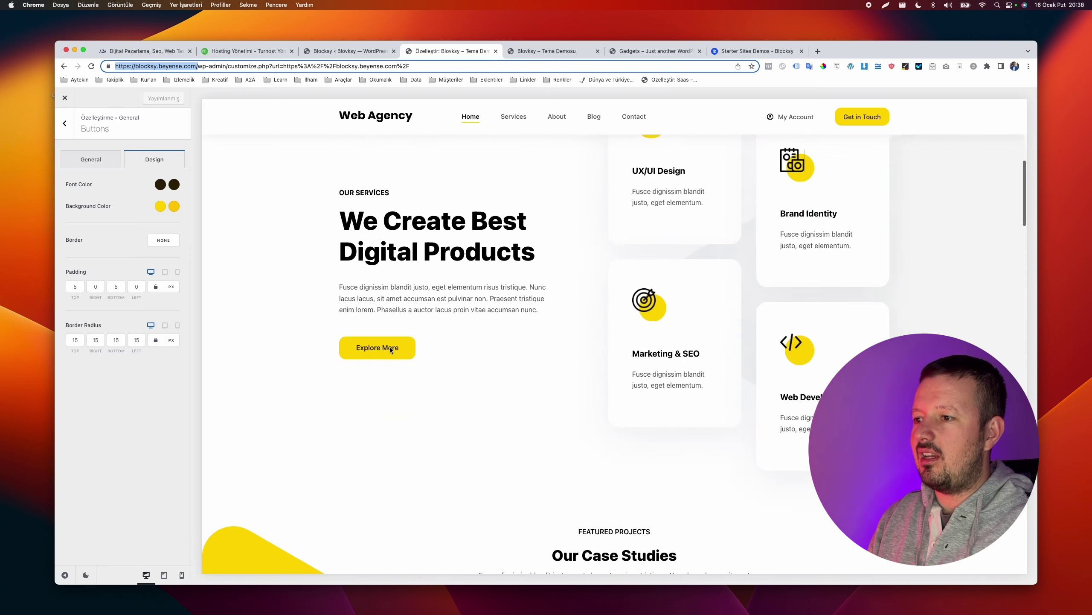
scroll(389, 347, up, 5)
scroll(386, 369, up, 5)
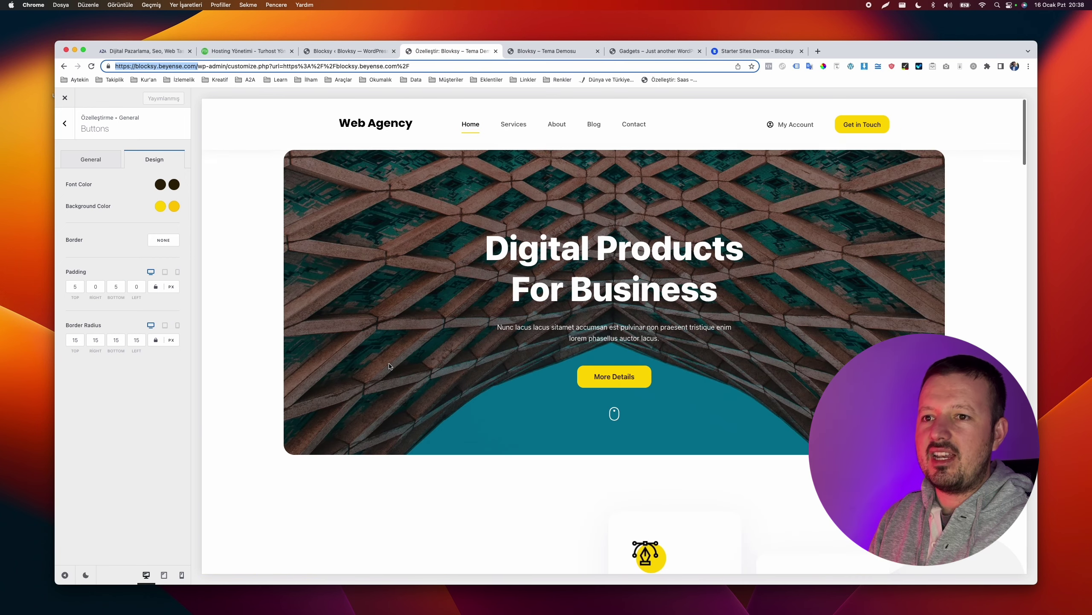
click(91, 286)
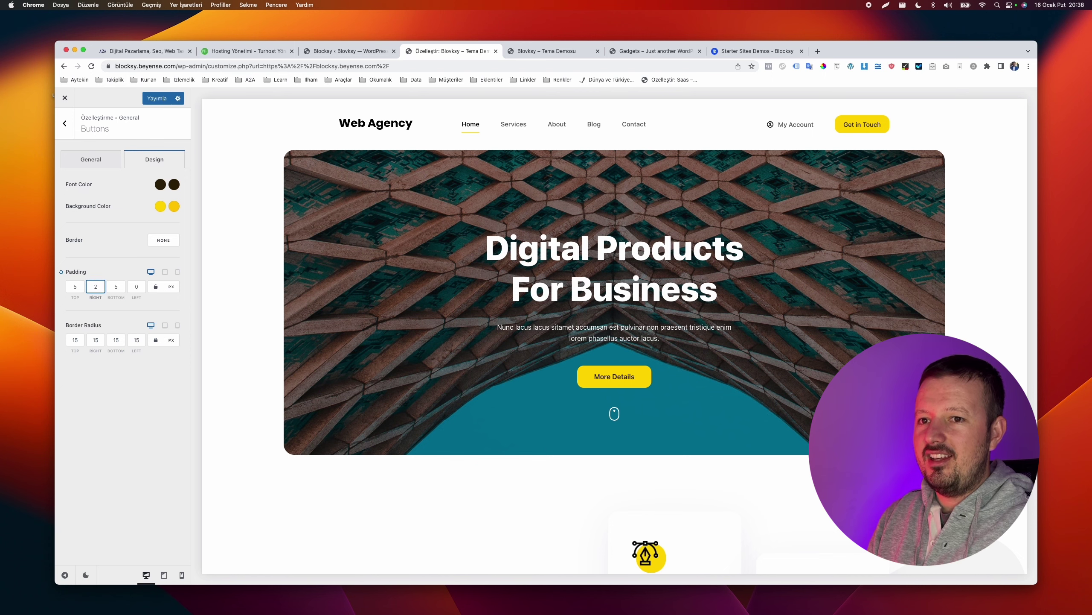
click(61, 271)
scroll(248, 292, down, 5)
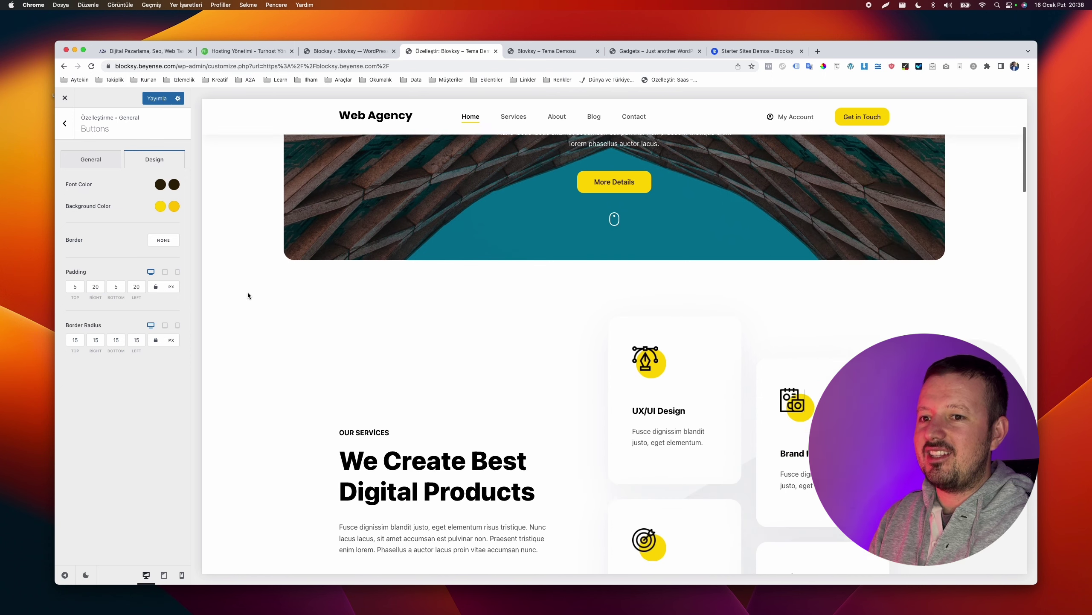
scroll(248, 292, up, 5)
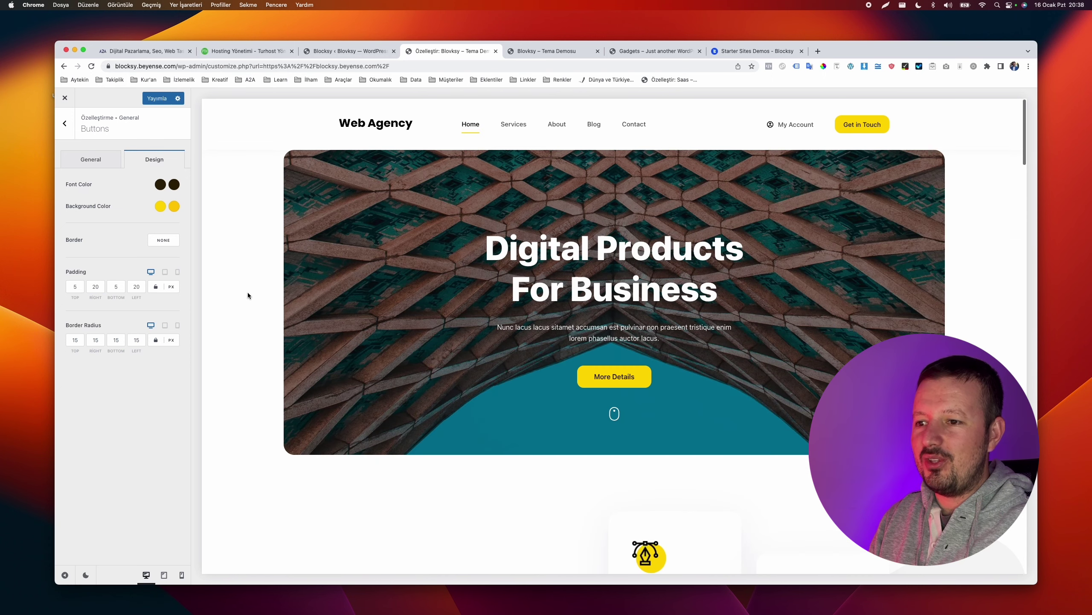
Try button border radius values of 9 px and 1 px on all sides, publishing the 1 px version
double_click(71, 341)
text(9)
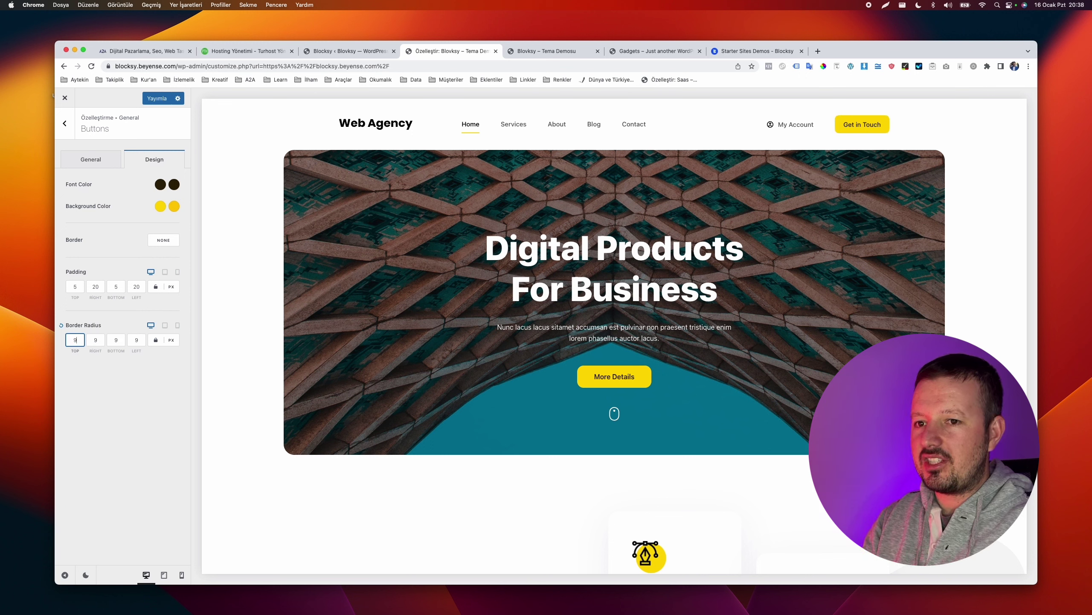
text(1)
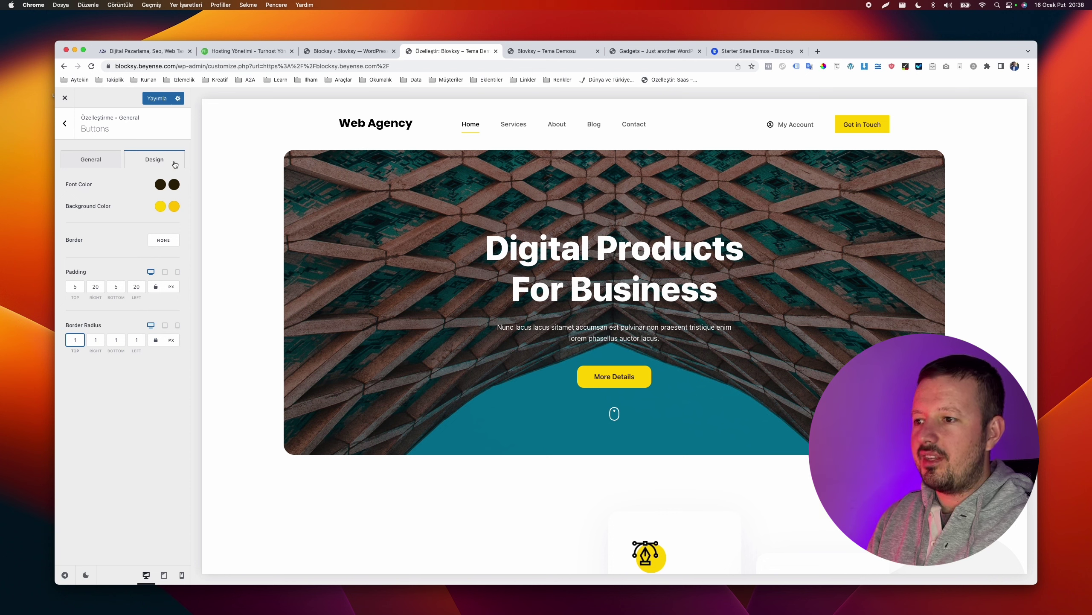
click(177, 99)
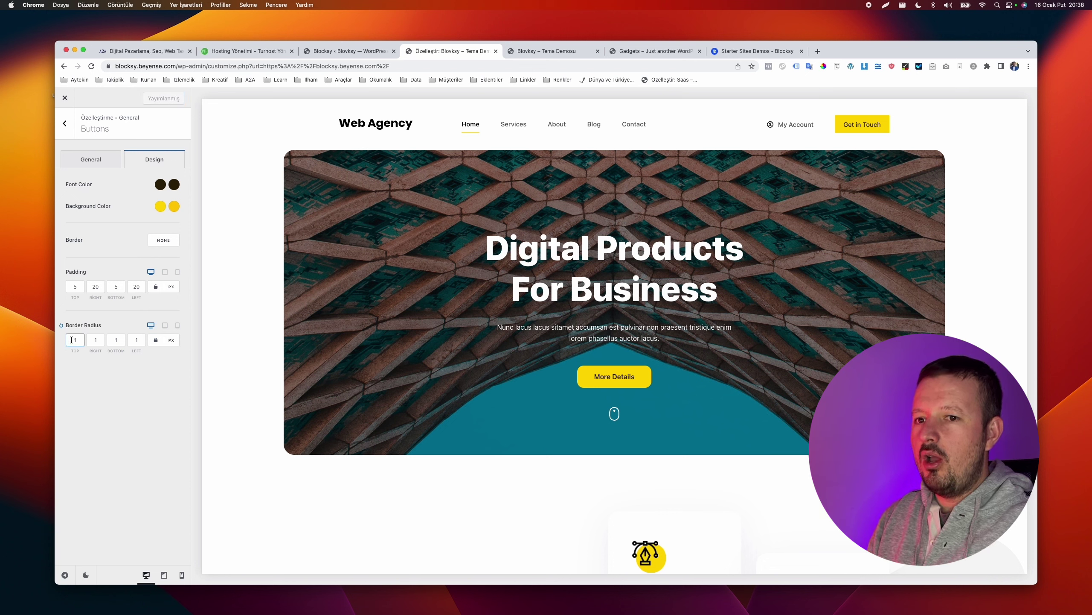
Reset the button border radius, try 14 px and set it to 15 px on all sides
click(61, 324)
double_click(75, 340)
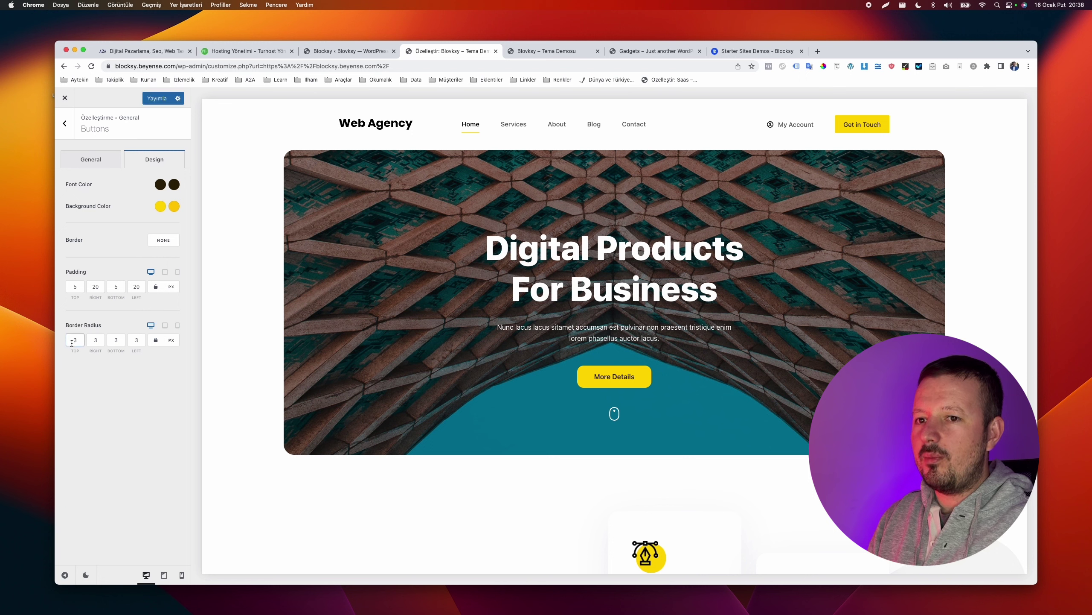
text(14)
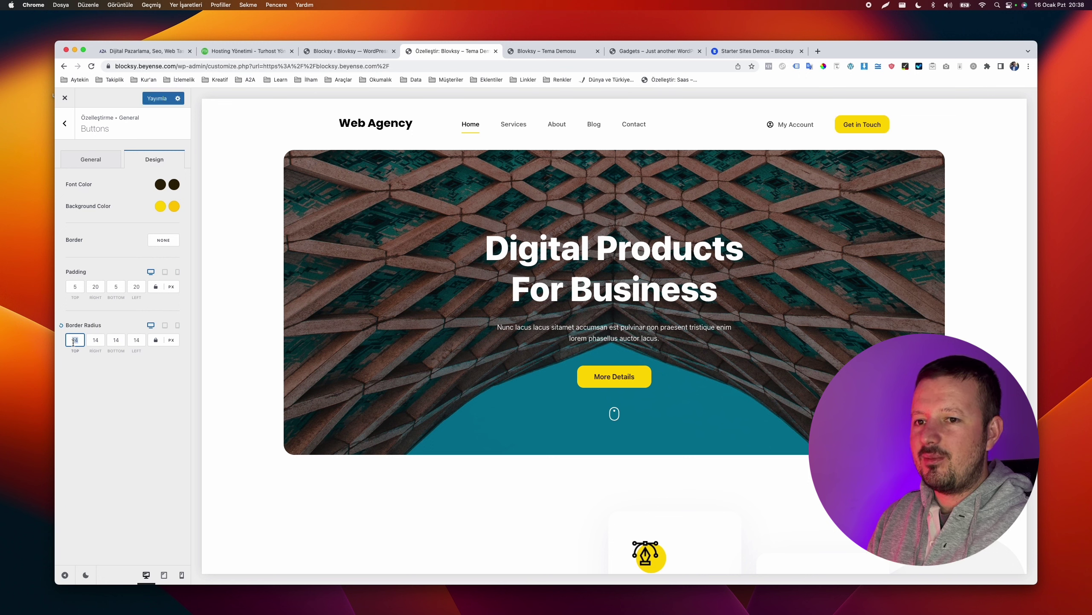
click(102, 396)
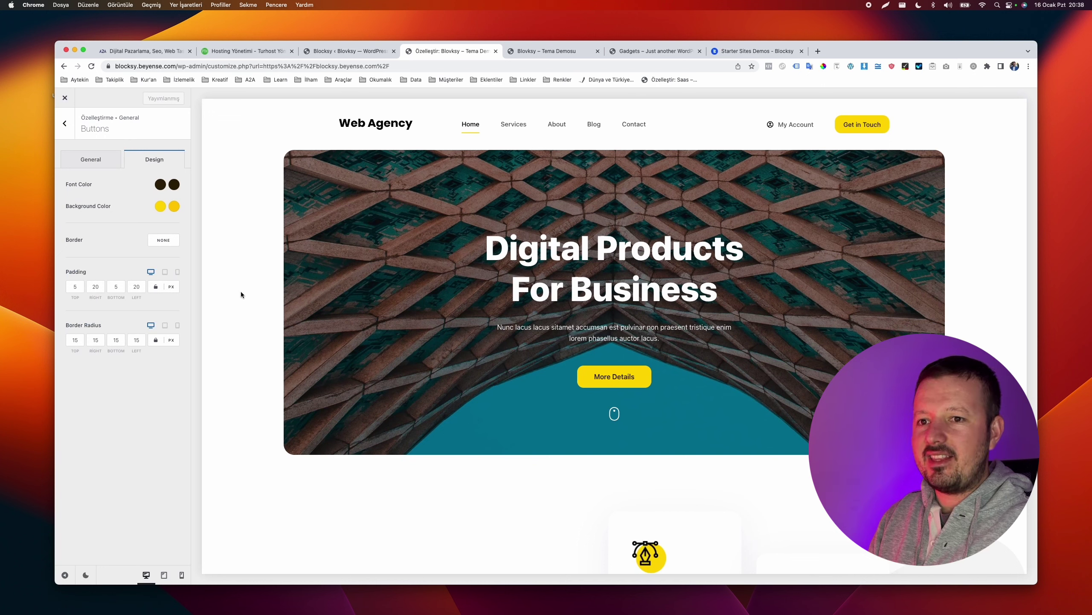
double_click(75, 340)
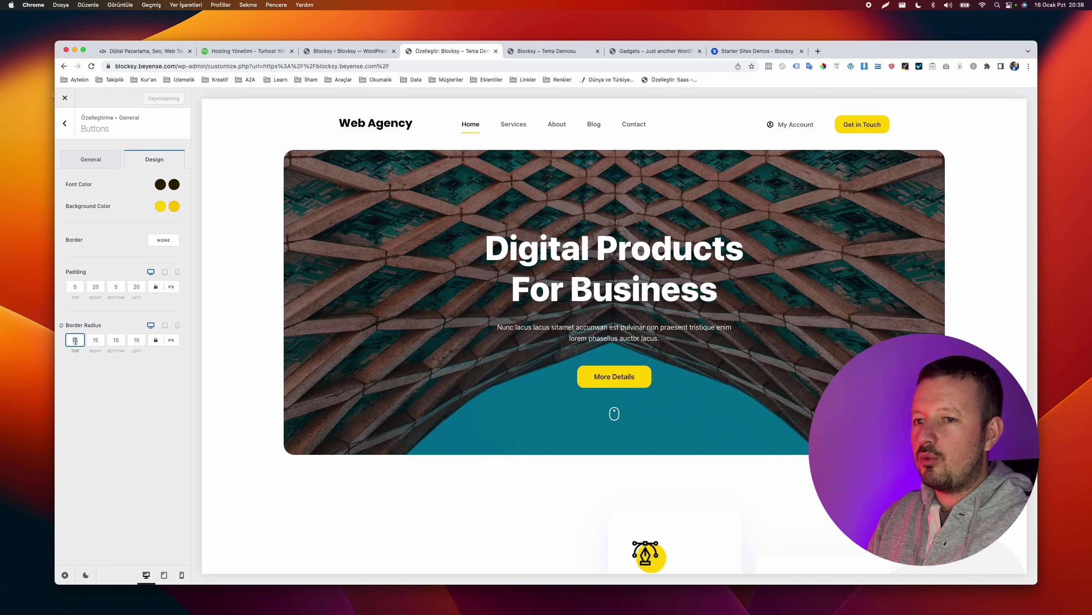
text(1)
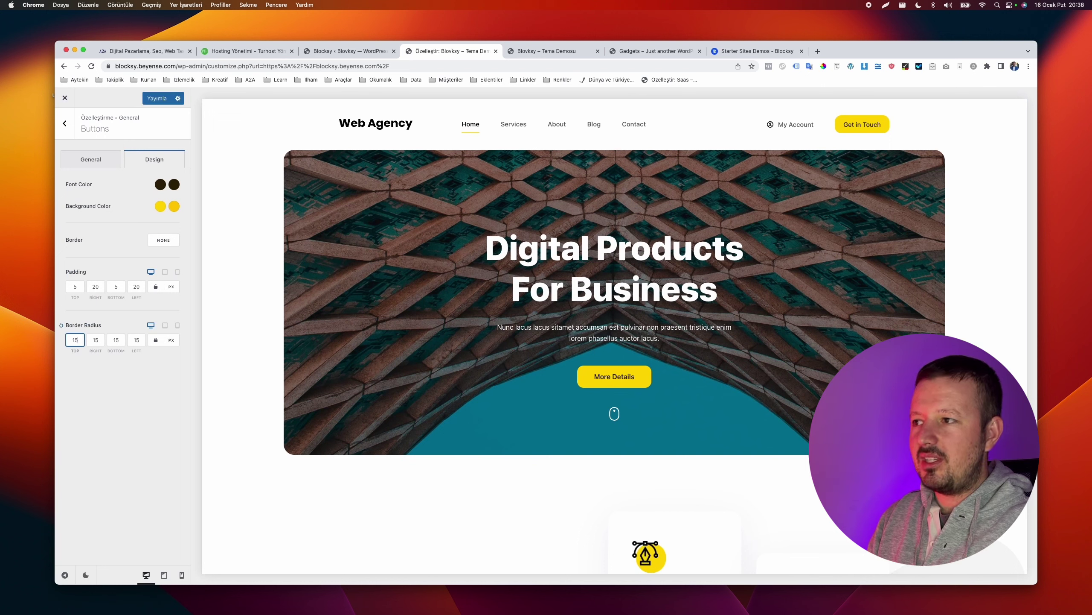
text(5)
Set the right padding of the buttons to 20 px
click(92, 288)
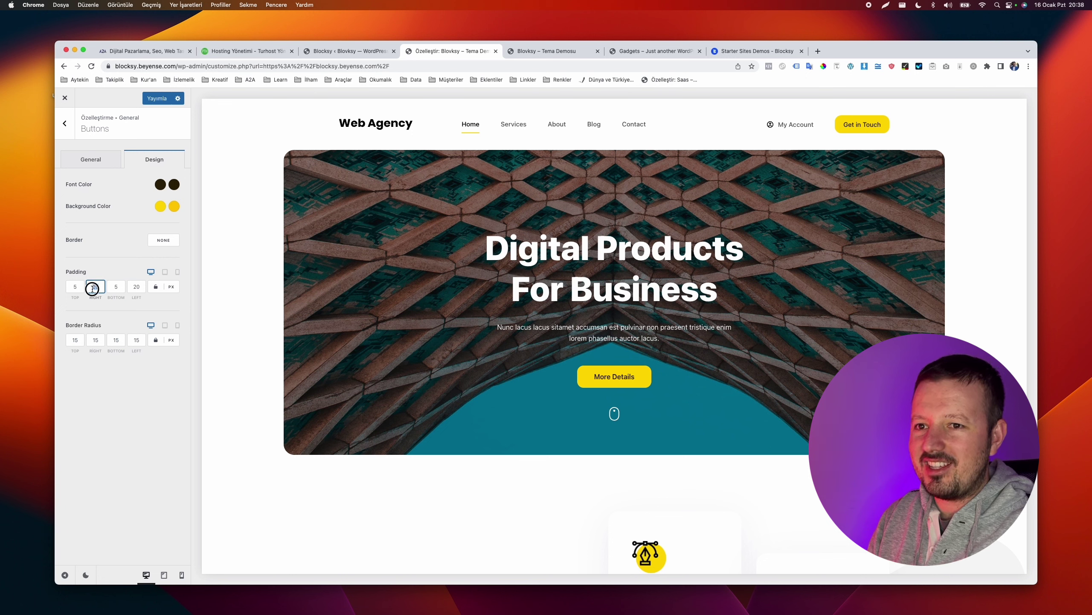
double_click(92, 289)
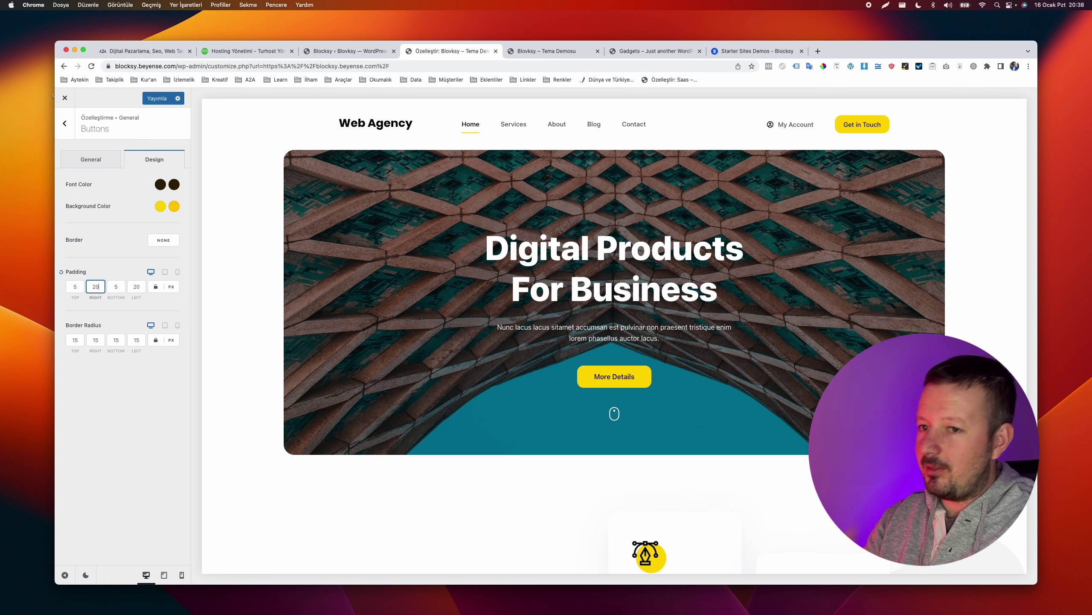
Review the general button options and the separator, home item and design options for breadcrumbs
click(64, 123)
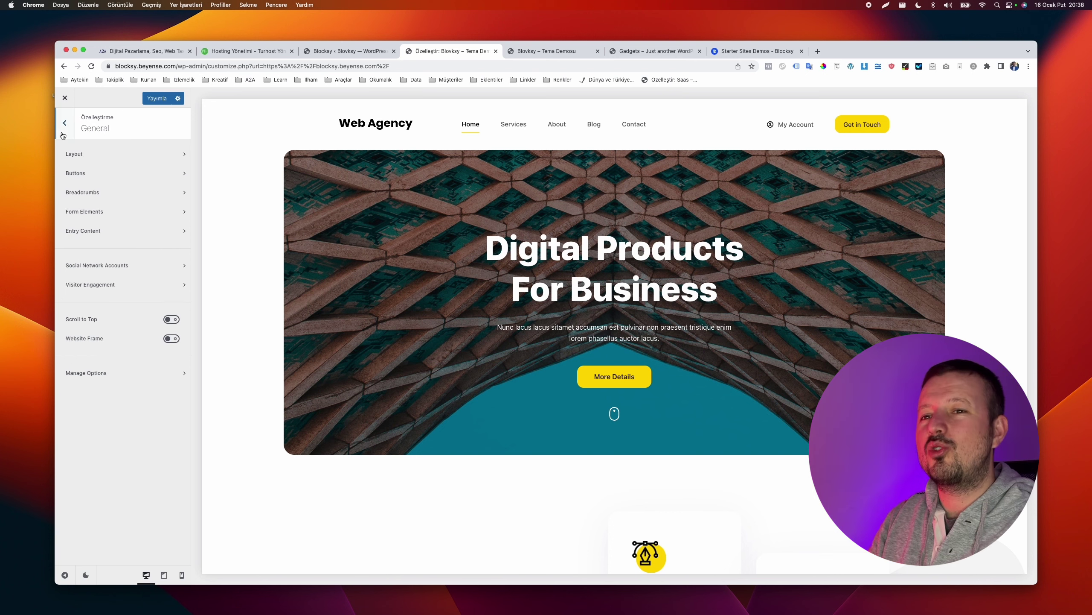
click(126, 174)
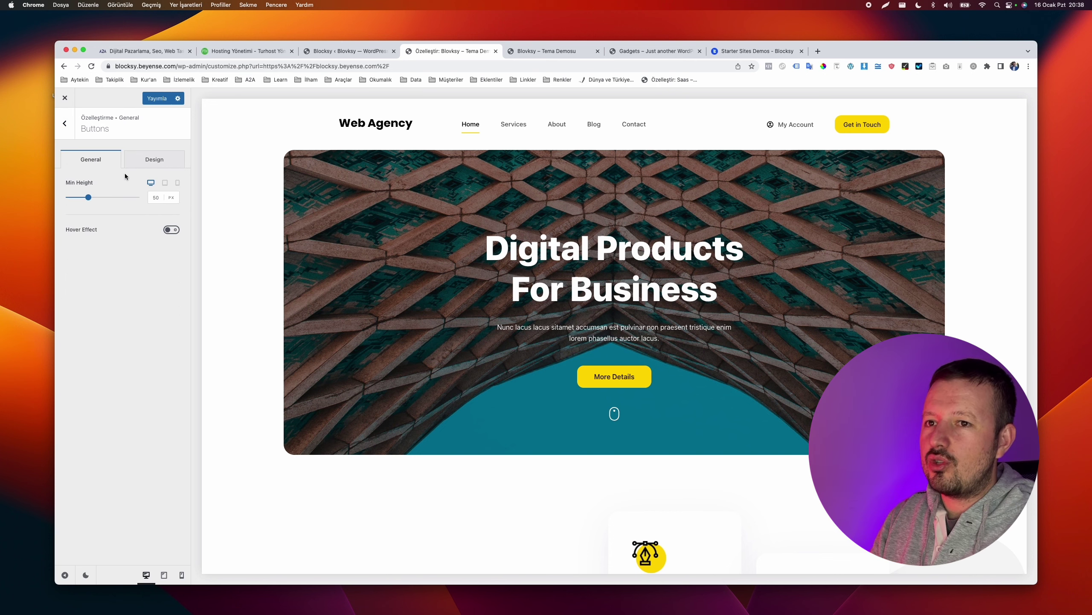
click(68, 136)
click(94, 196)
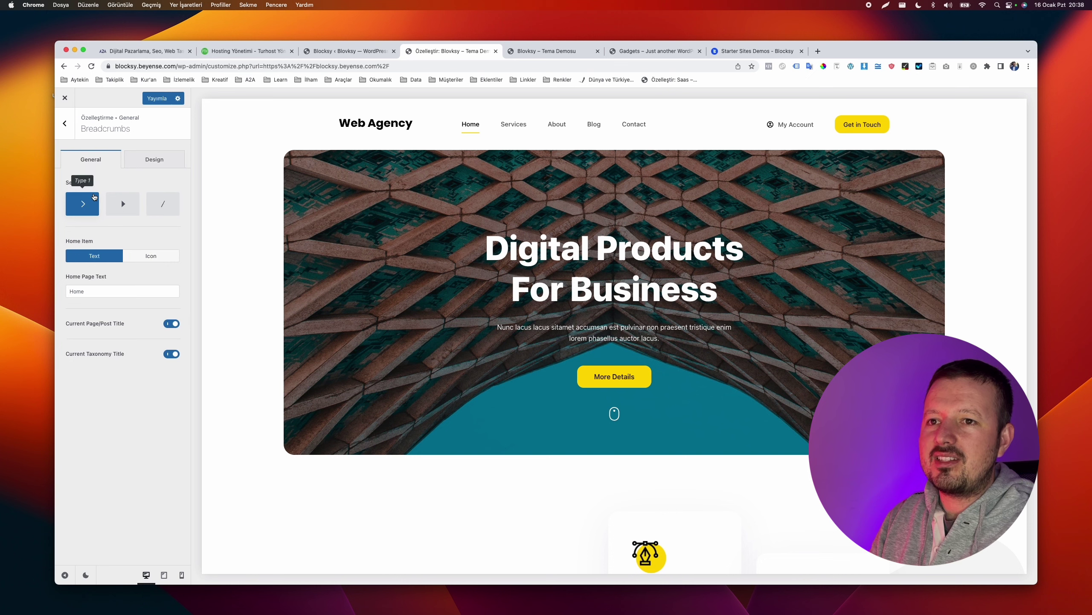
click(151, 166)
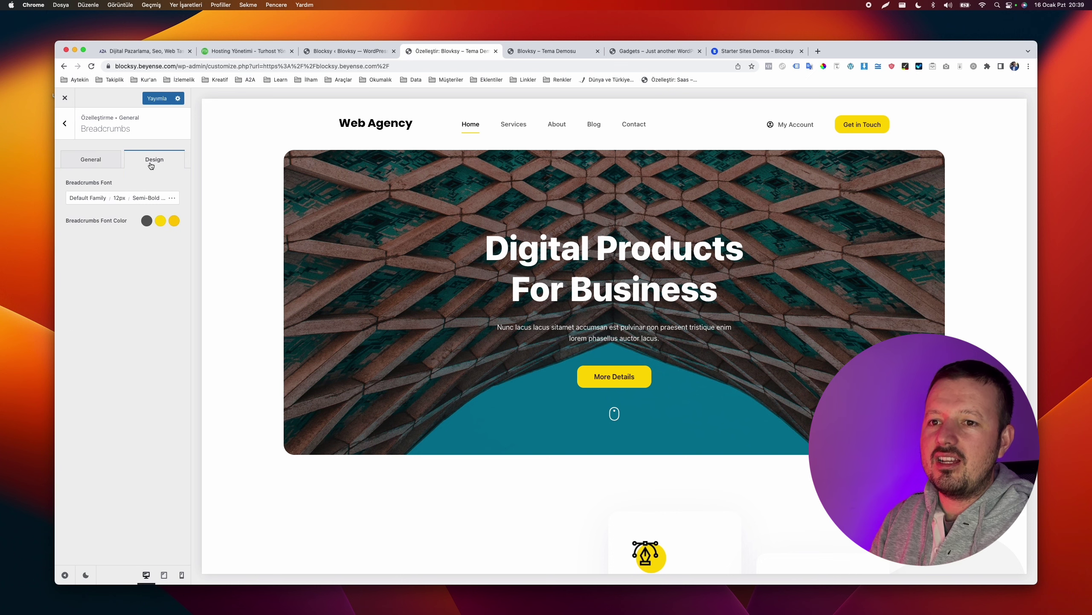
click(103, 162)
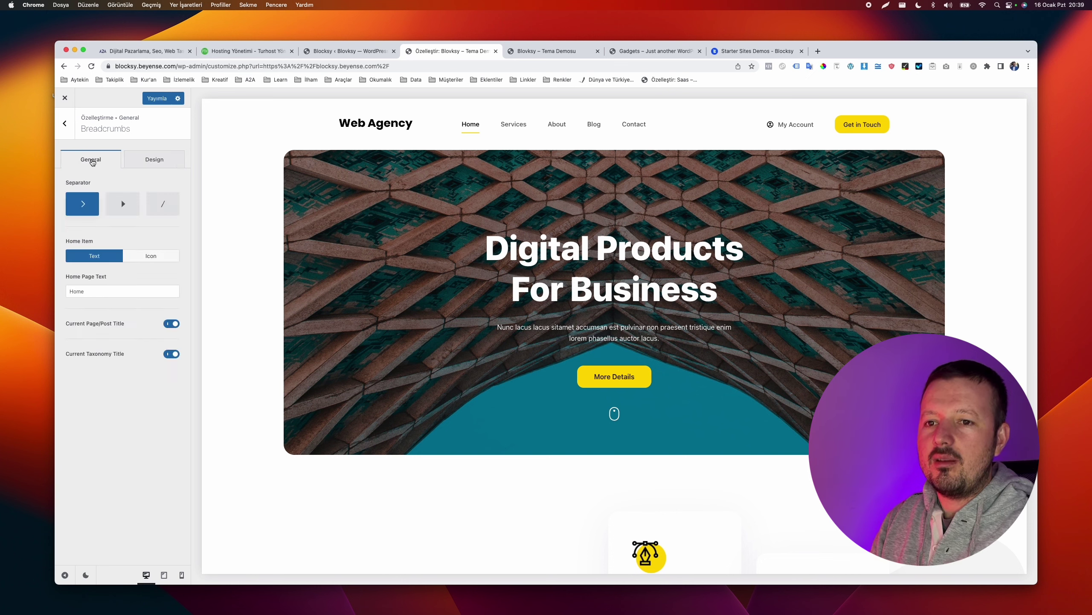
click(65, 124)
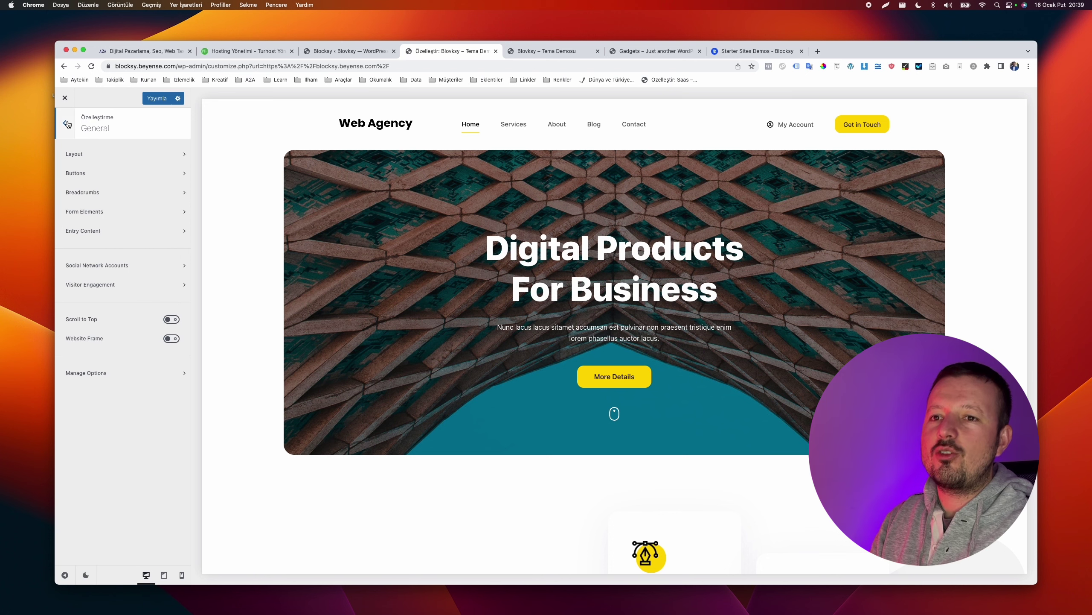
Review the Form Elements styling options and the Entry Content spacing and link type options
click(113, 215)
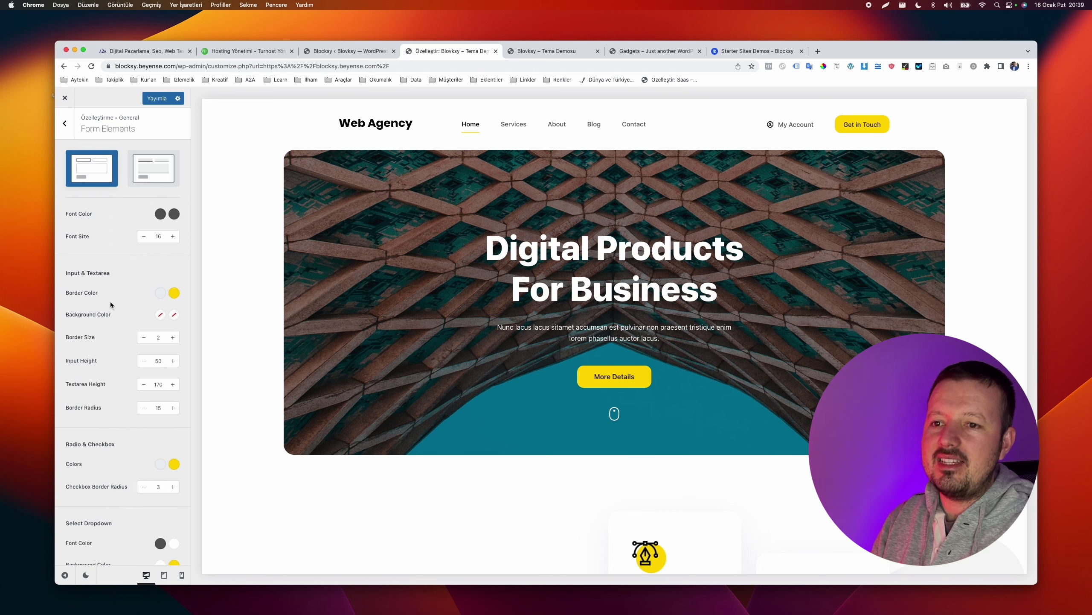
scroll(110, 304, down, 1)
scroll(110, 304, up, 1)
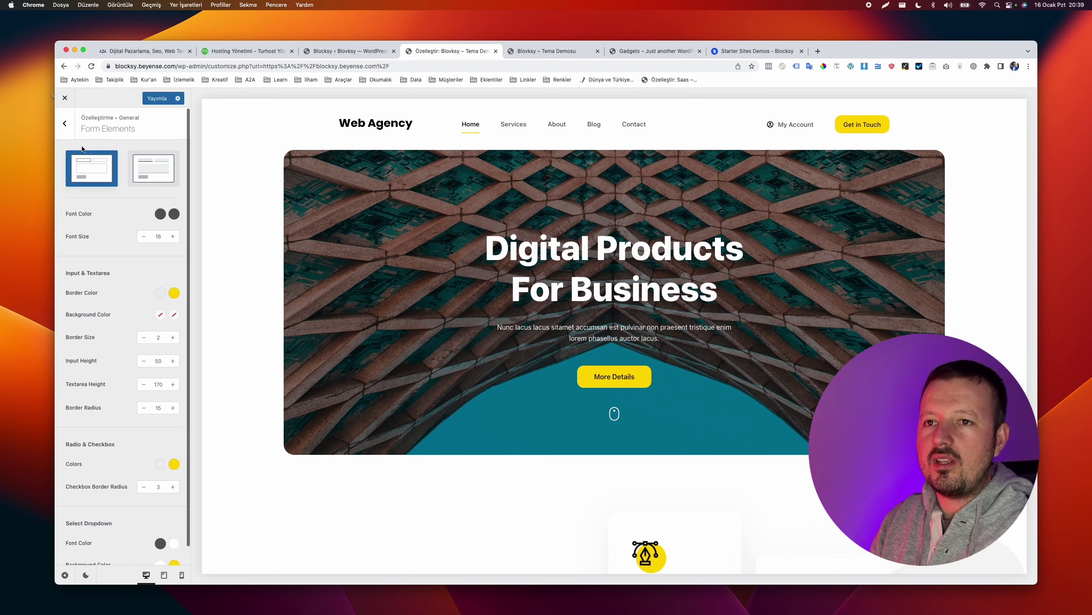
click(65, 130)
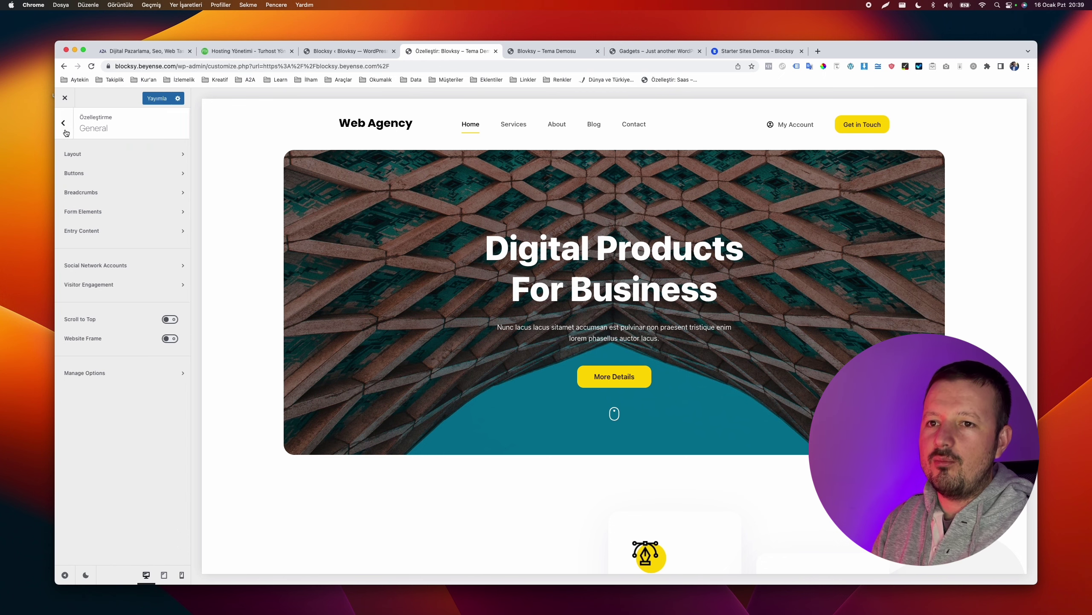
click(115, 231)
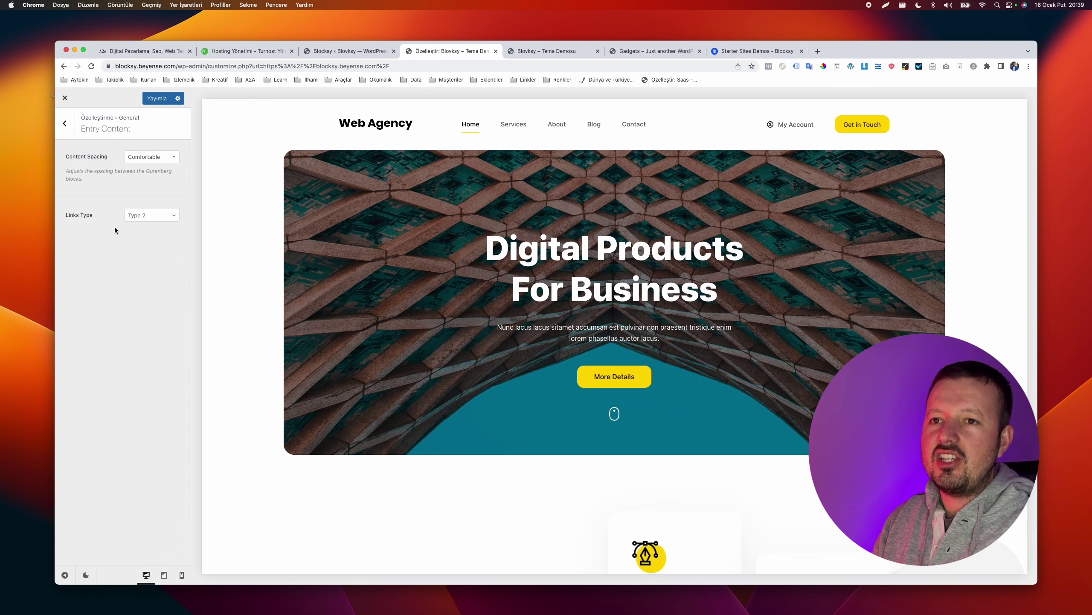
click(71, 127)
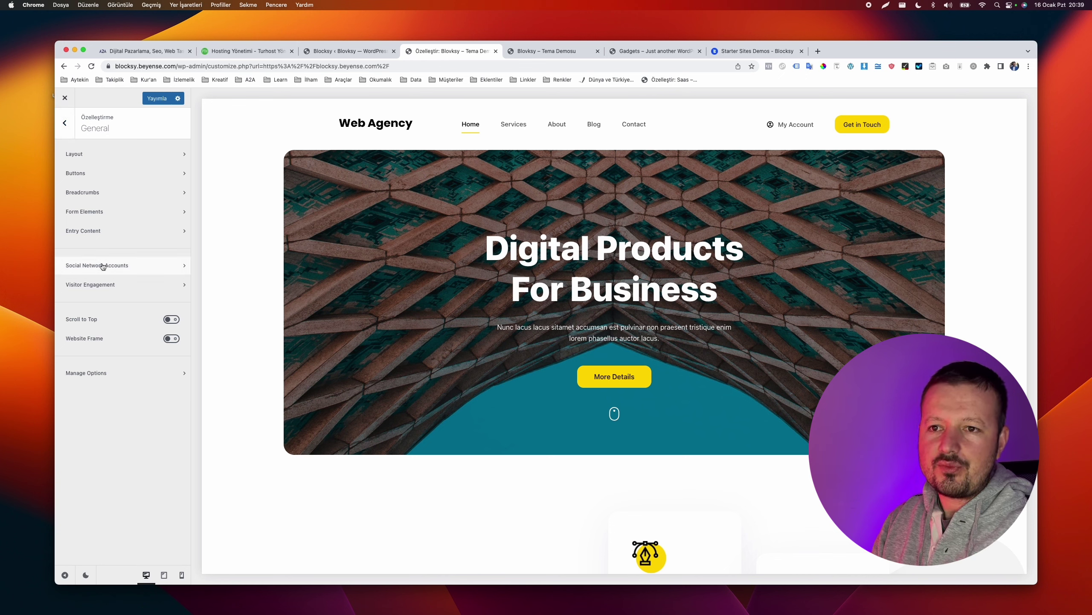
Look through the list of social networks available in the Social Network Accounts options
click(156, 264)
scroll(157, 263, down, 15)
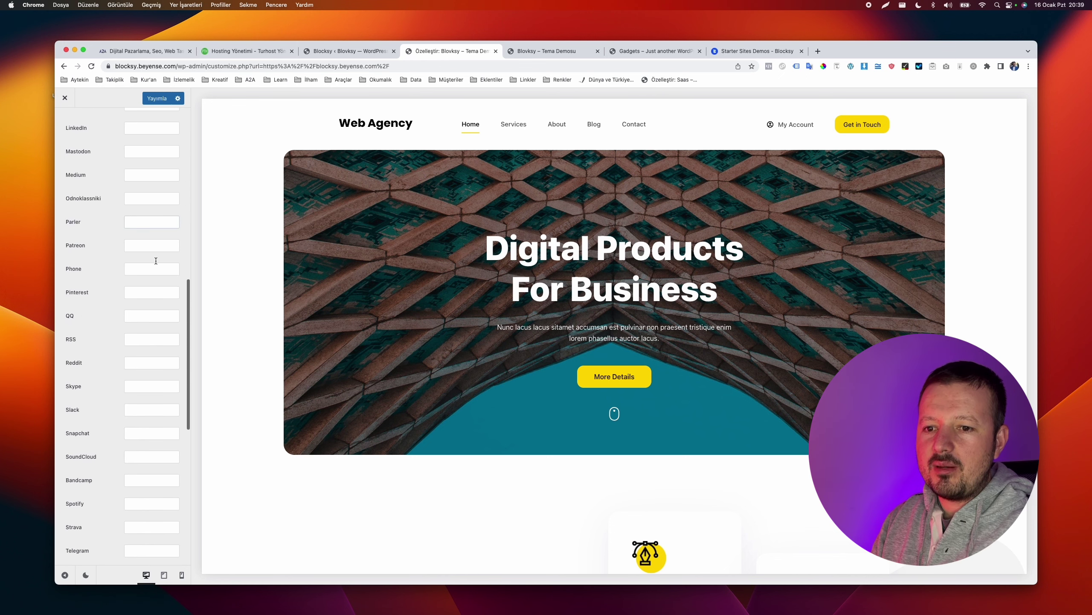
scroll(155, 260, up, 15)
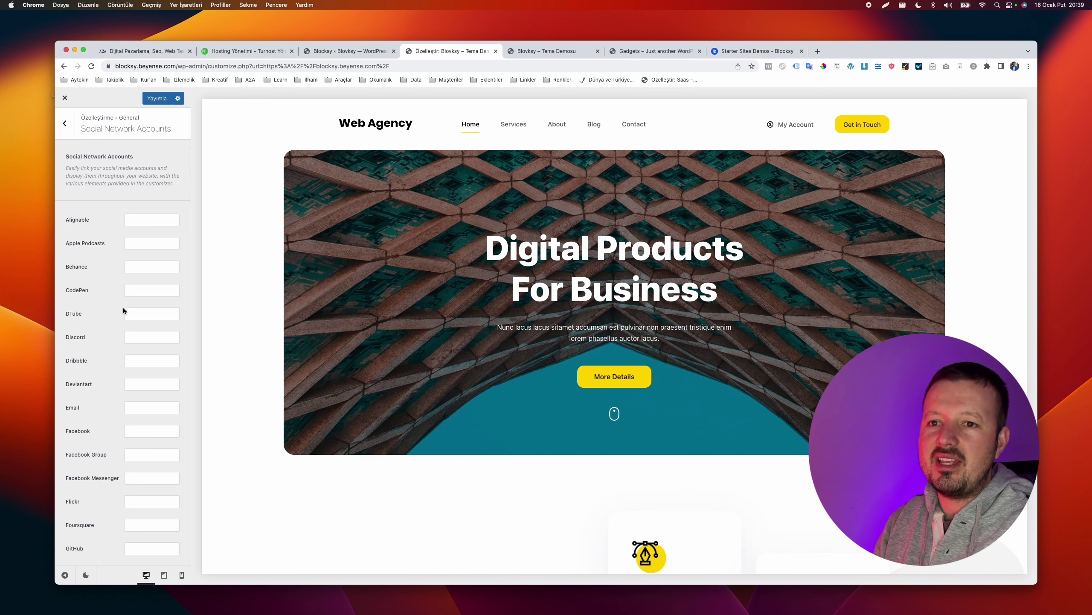
scroll(133, 440, down, 1)
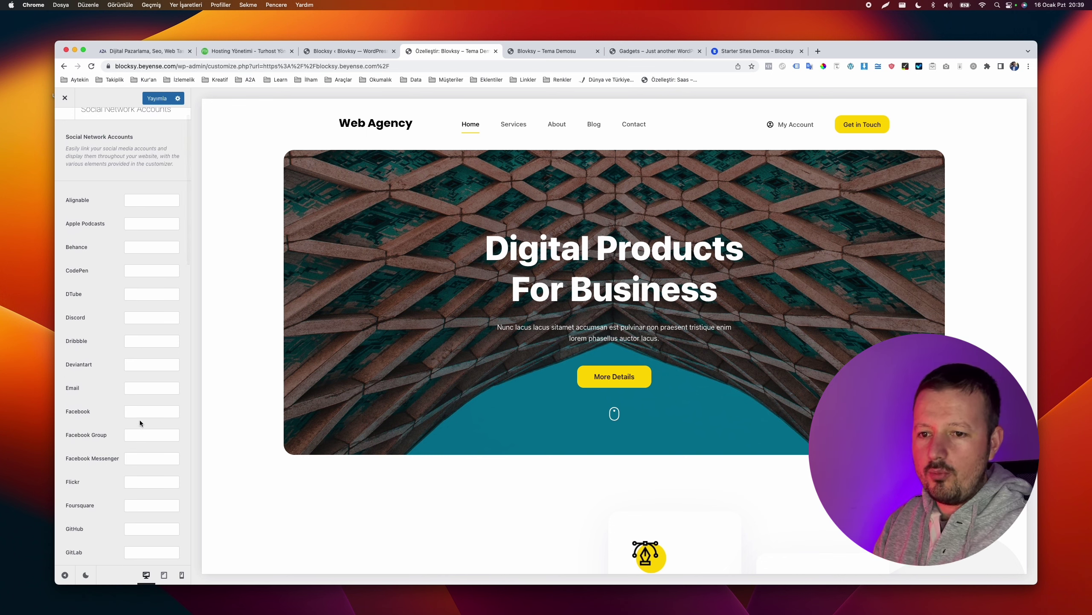
click(65, 125)
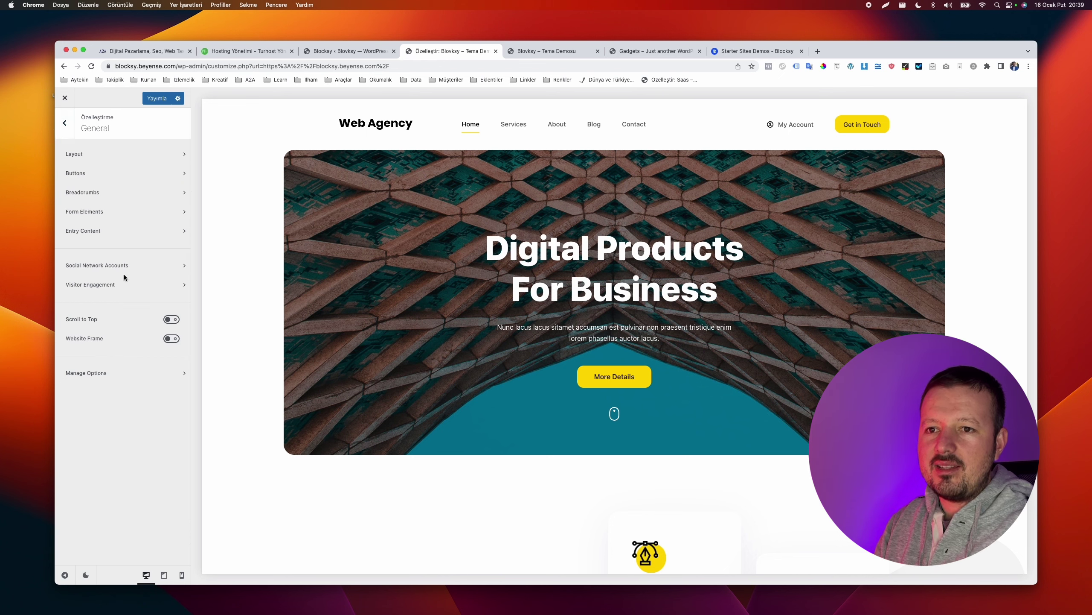
Review the Visitor Engagement options for Google Analytics, IP anonymization, Schema.org markup and OpenGraph data
click(131, 285)
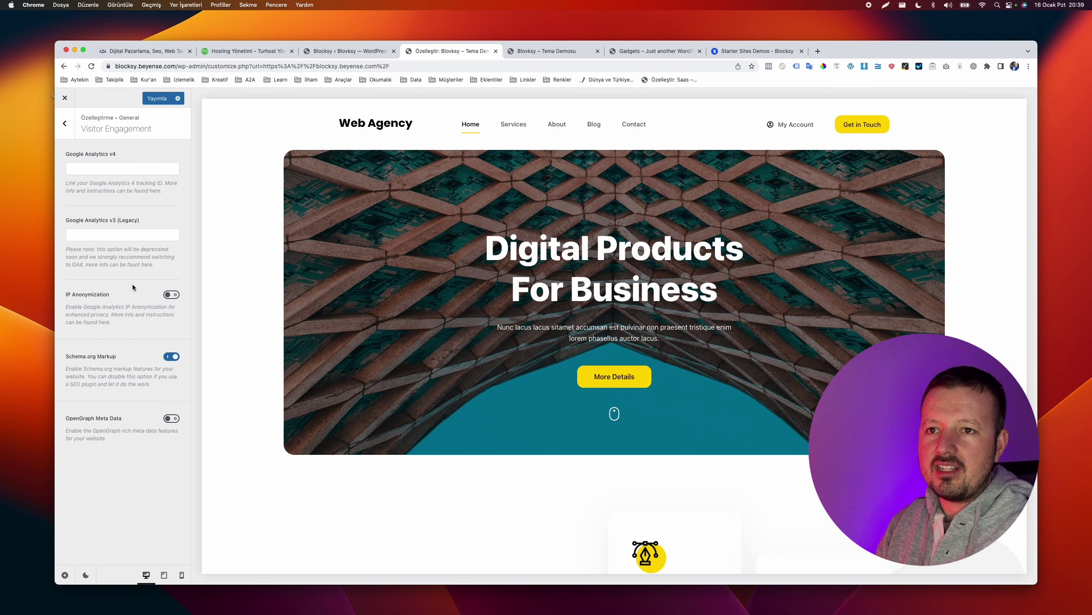
click(113, 233)
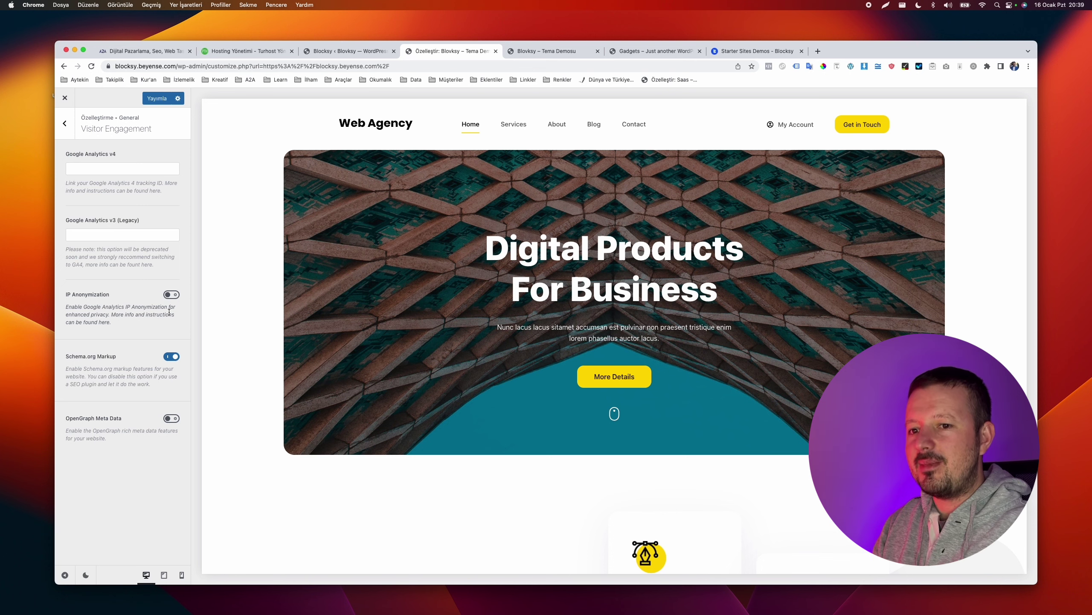
click(64, 128)
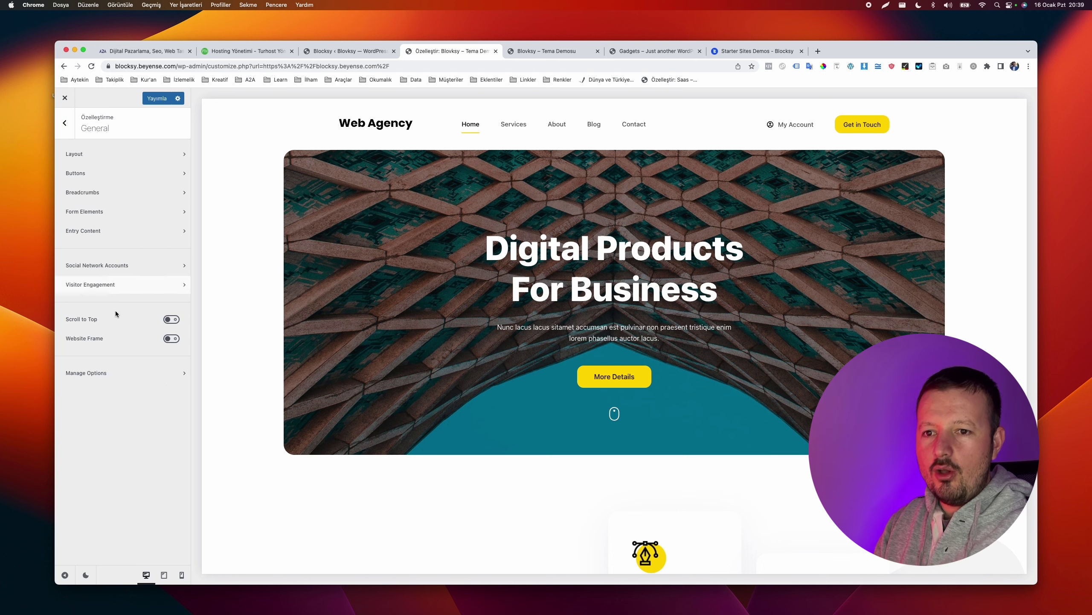
Enable the Scroll to Top button and test it from further down the preview page
click(176, 323)
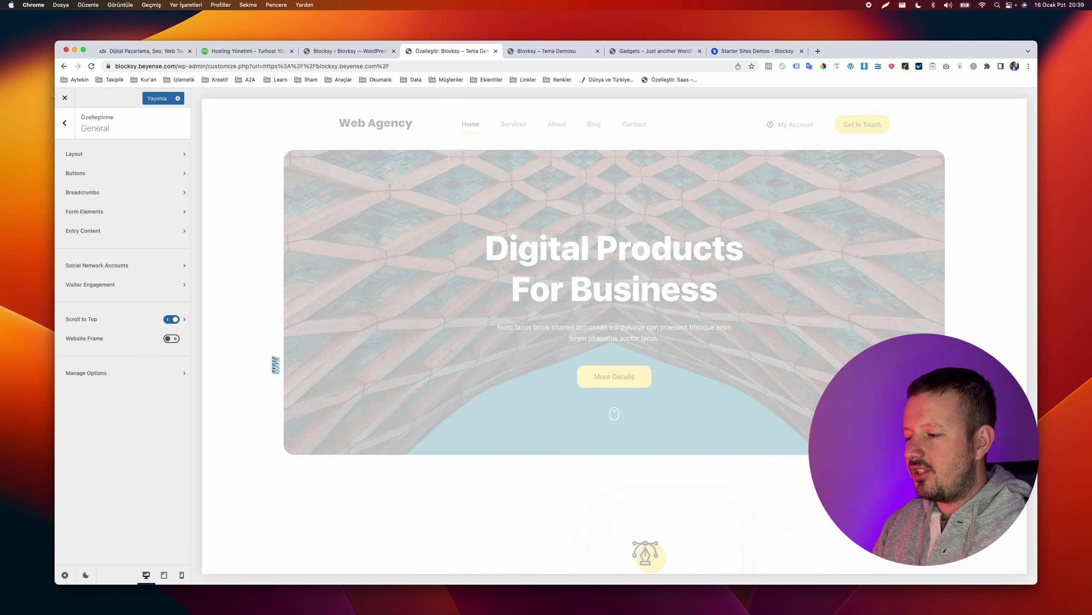
scroll(325, 538, down, 15)
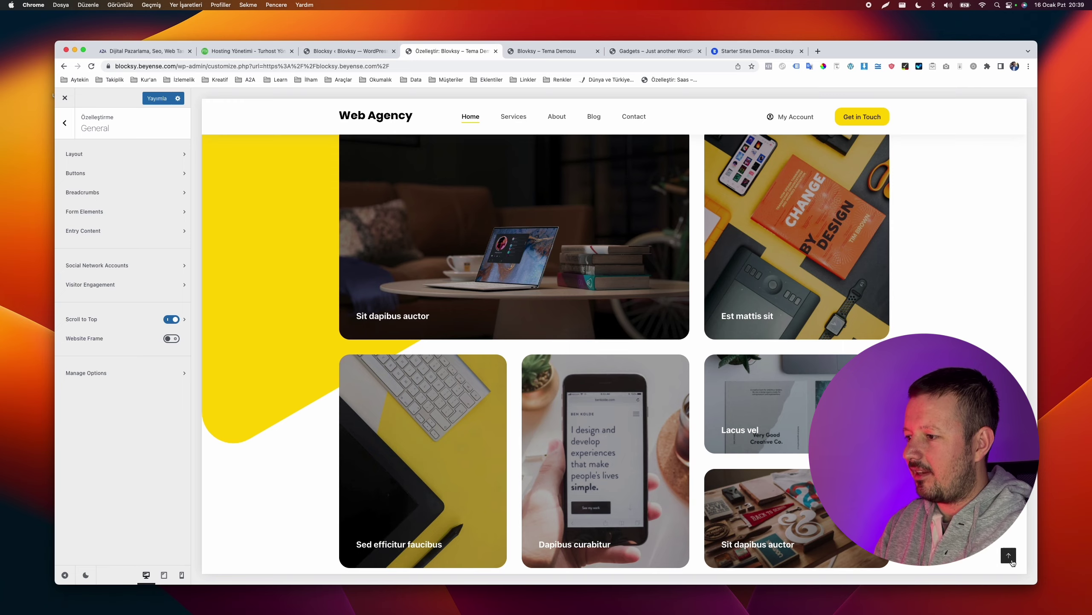
click(1009, 556)
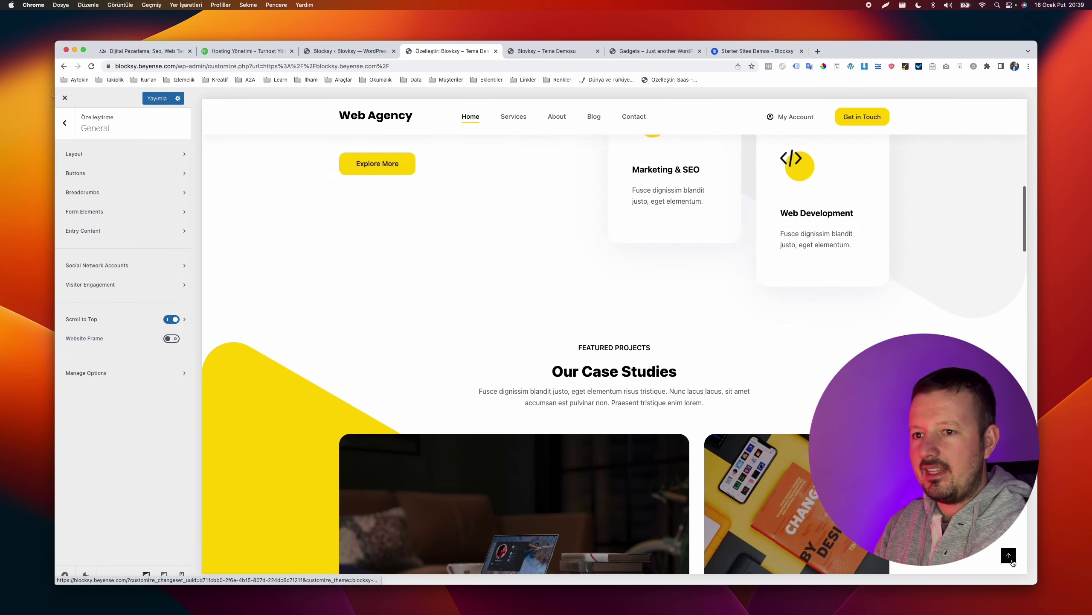
Set the Scroll to Top icon to Type 2, check the preview and return to the General options
click(184, 322)
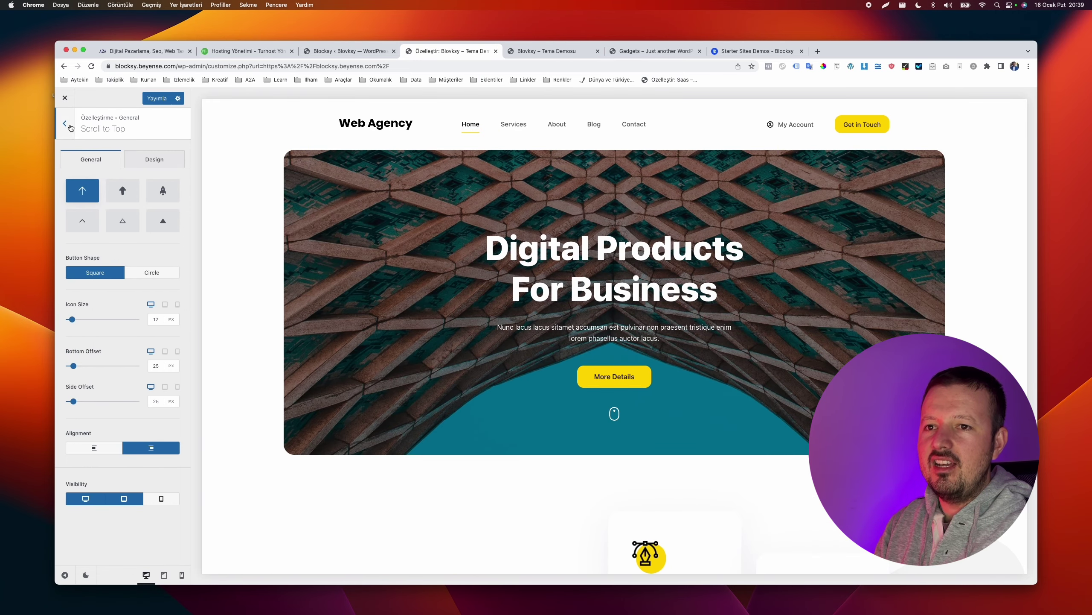
click(125, 191)
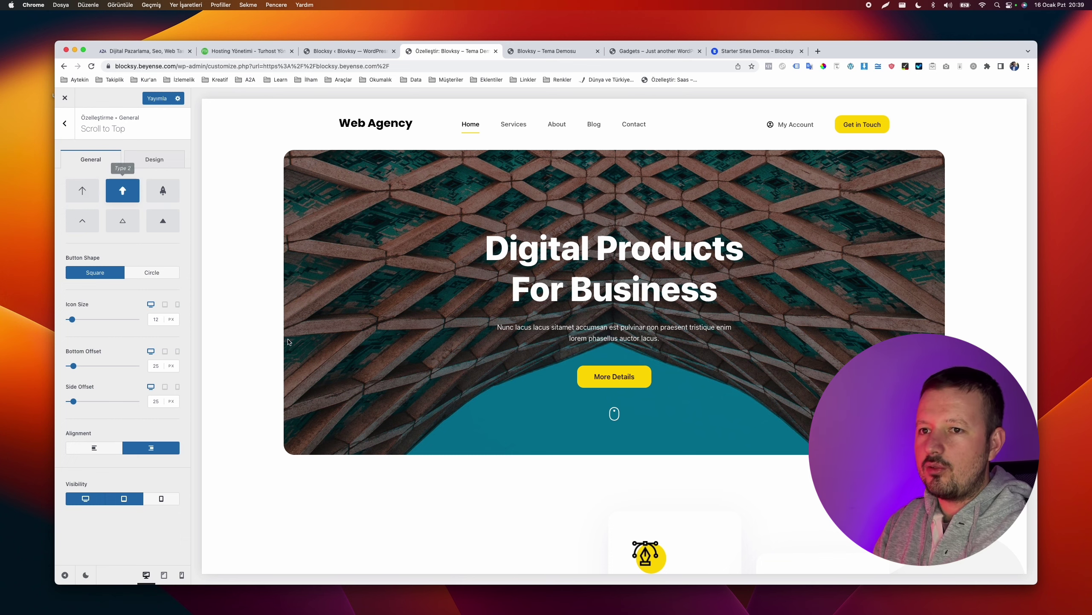
scroll(287, 338, down, 10)
scroll(288, 338, up, 4)
scroll(272, 294, up, 5)
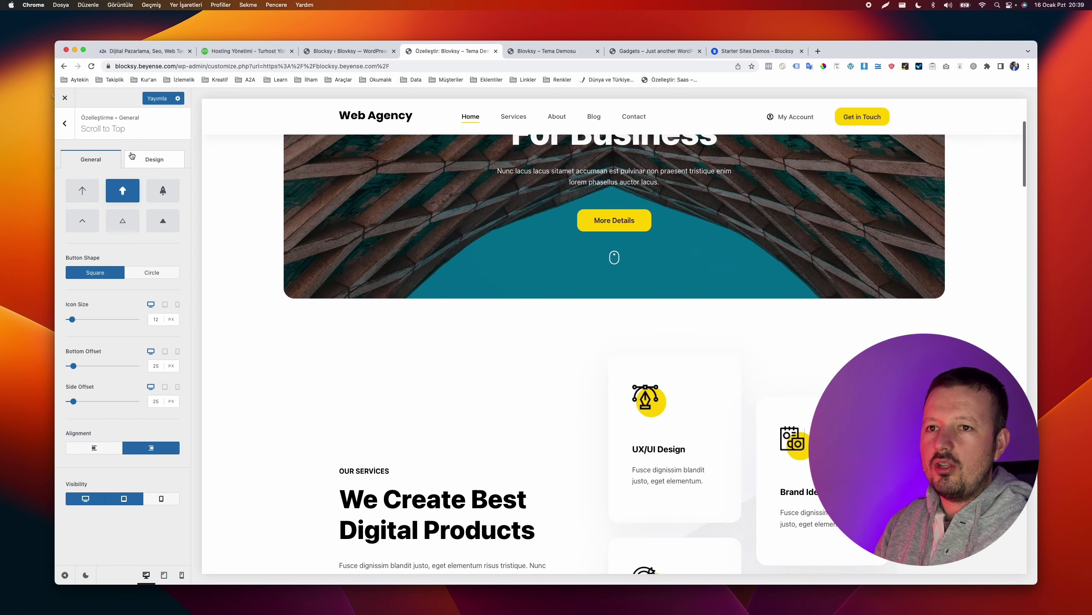
click(64, 123)
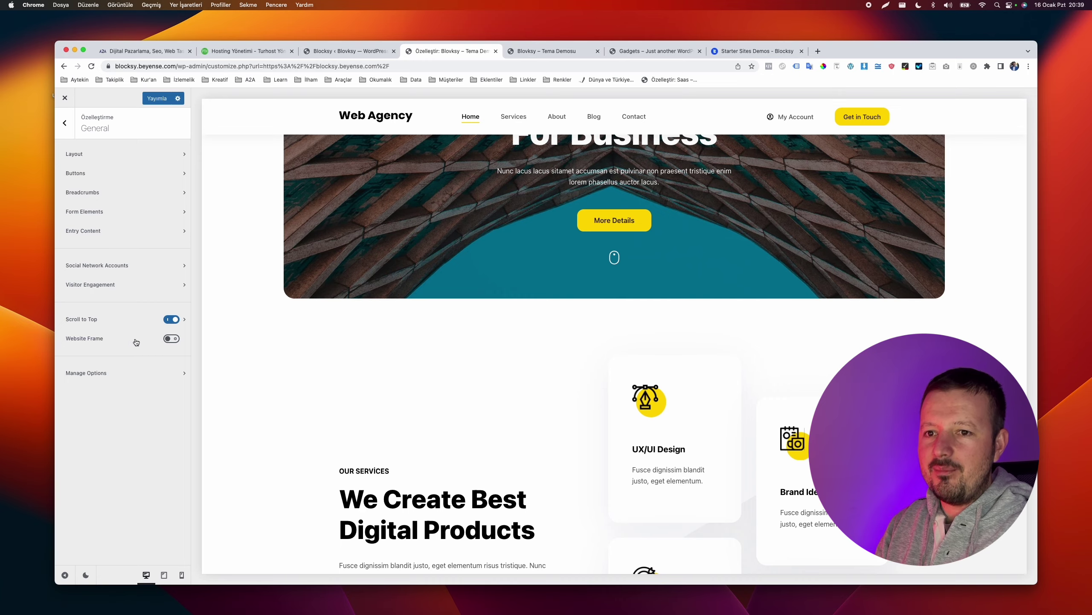
Try the Website Frame option, inspect it along the preview page and switch it off again
click(175, 340)
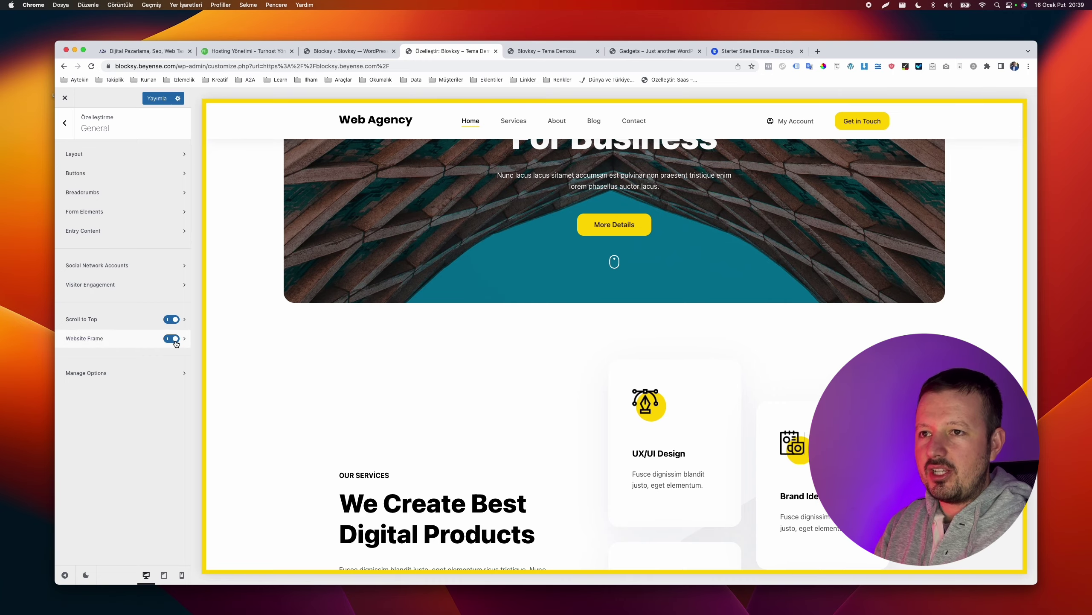
scroll(259, 342, down, 10)
scroll(260, 344, down, 5)
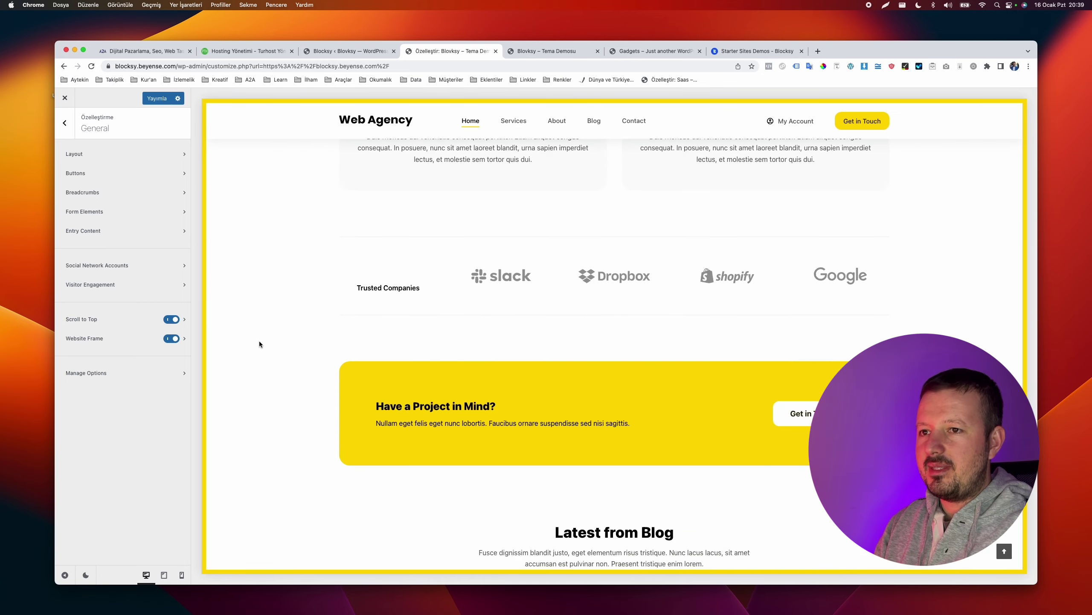
scroll(260, 344, up, 15)
scroll(215, 339, up, 10)
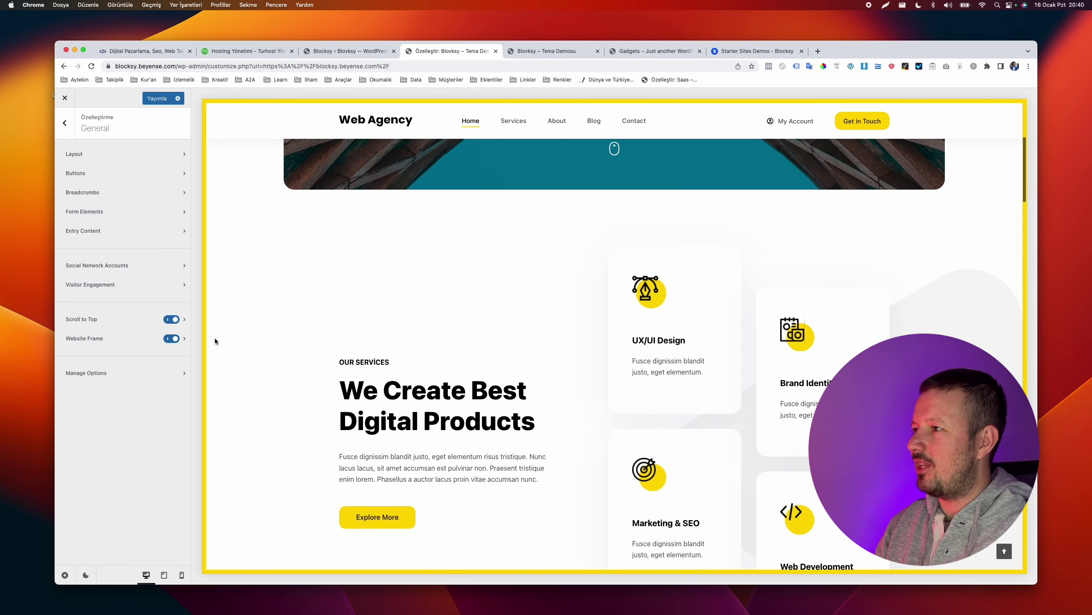
click(173, 341)
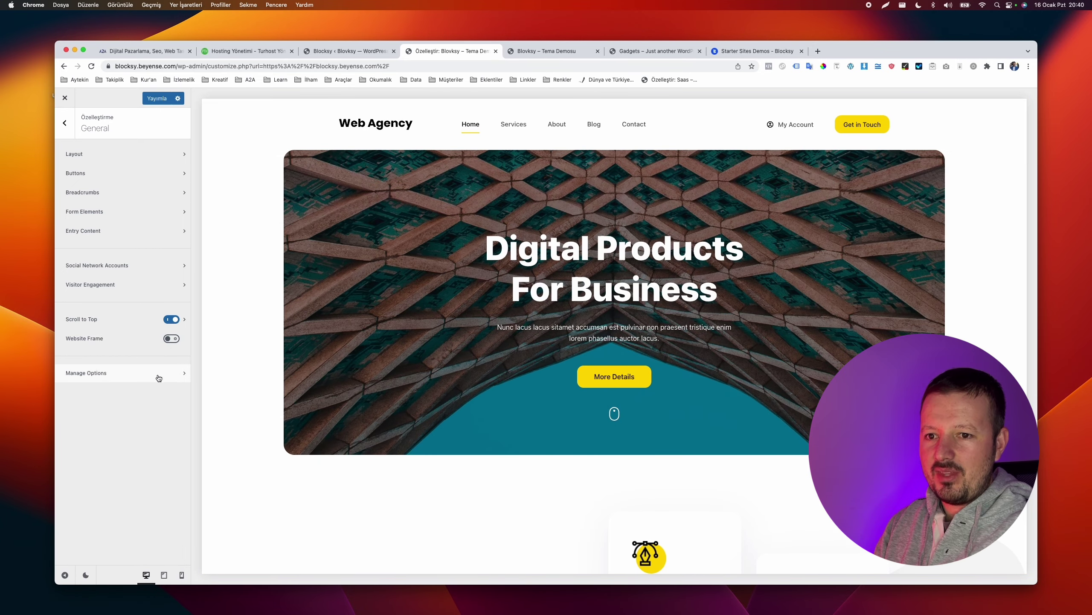
Review the export, import, copy and reset choices in Manage Options and leave the General section
click(157, 372)
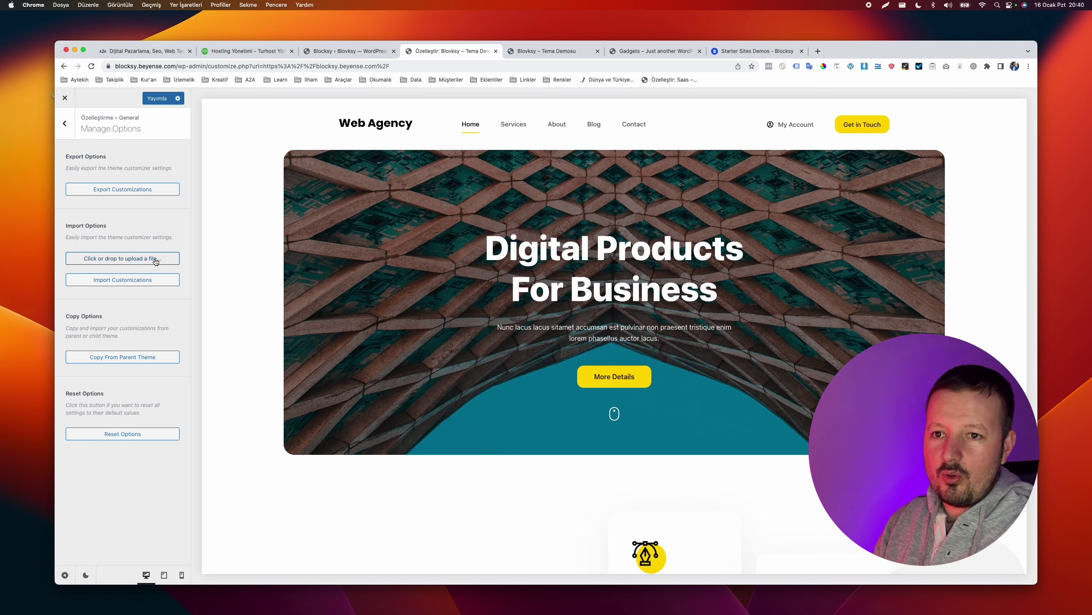
click(70, 128)
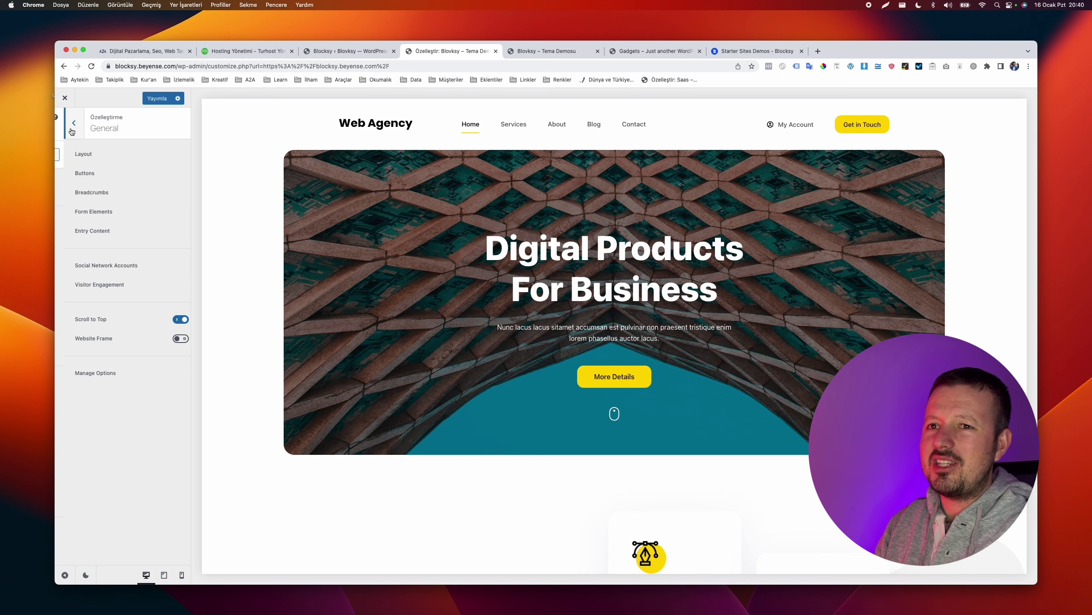
click(71, 130)
Open the Header builder, check the header in the preview and try to move Menu 1 along the main row
click(96, 262)
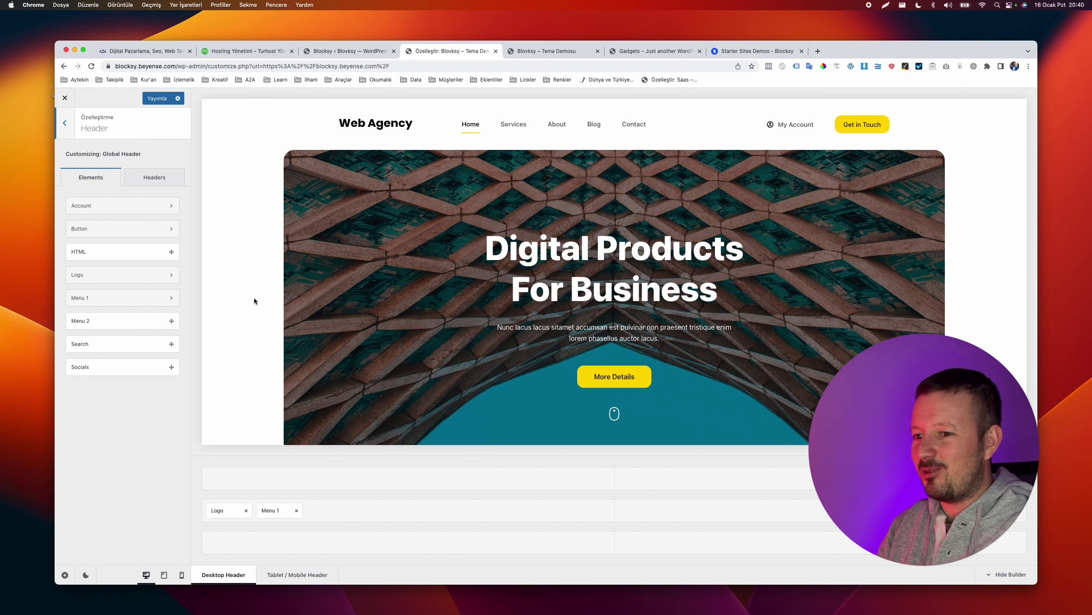
scroll(254, 301, down, 10)
scroll(254, 301, up, 5)
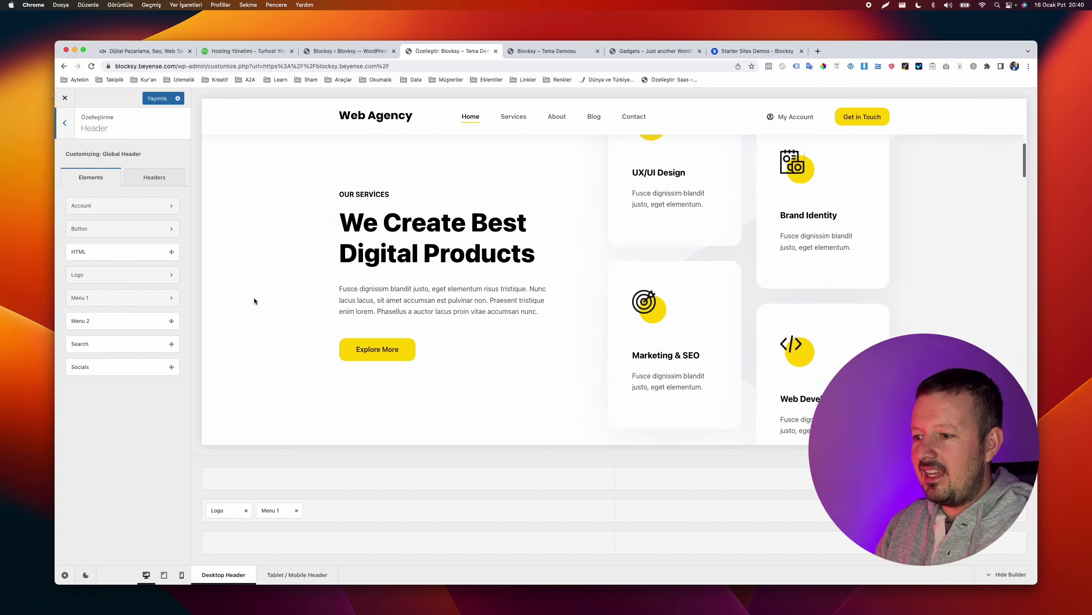
scroll(255, 301, up, 5)
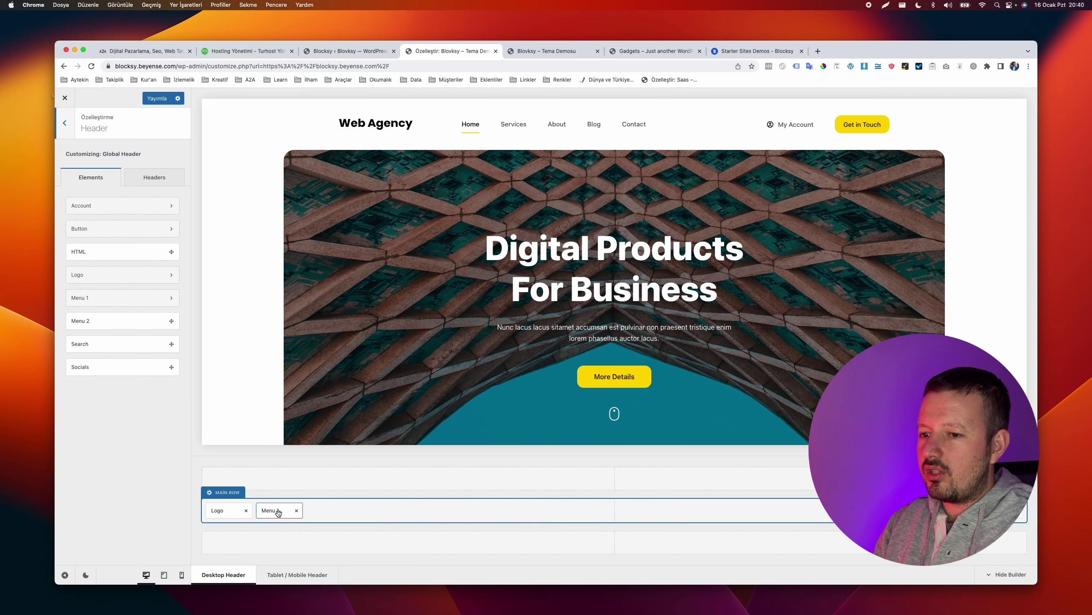
drag(276, 512, 542, 512)
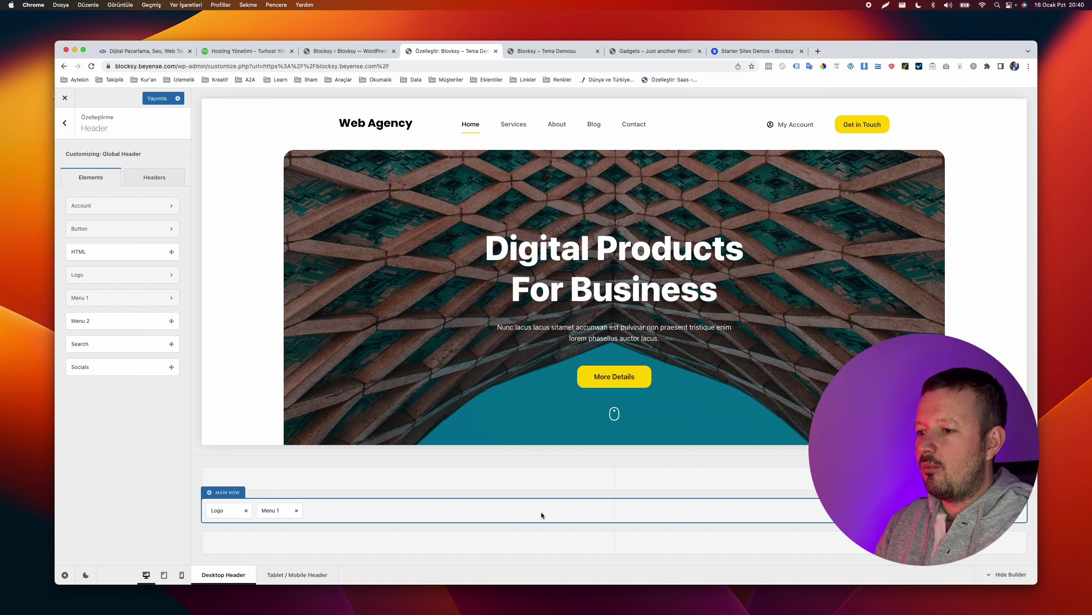
Try Menu 1 in the middle of the main row and in the top row, and return it beside the logo
drag(276, 511, 615, 511)
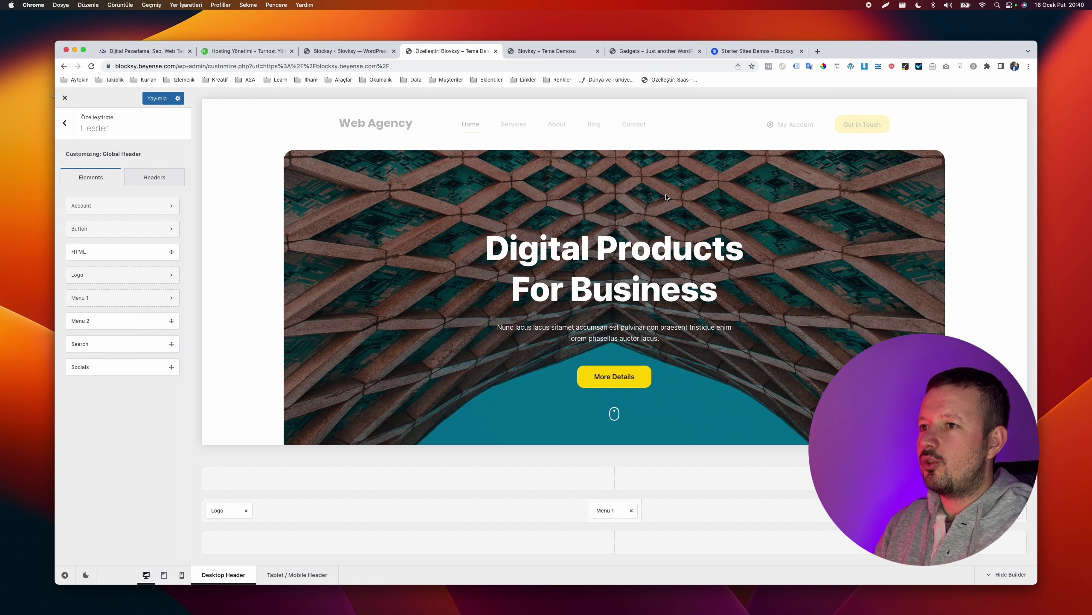
drag(613, 510, 552, 483)
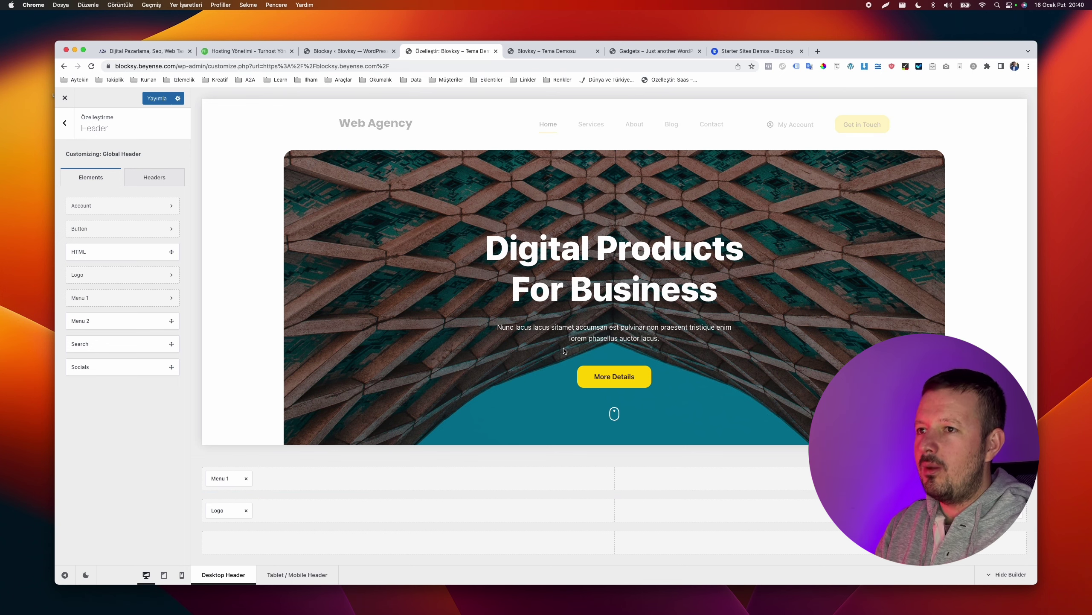
drag(220, 478, 308, 511)
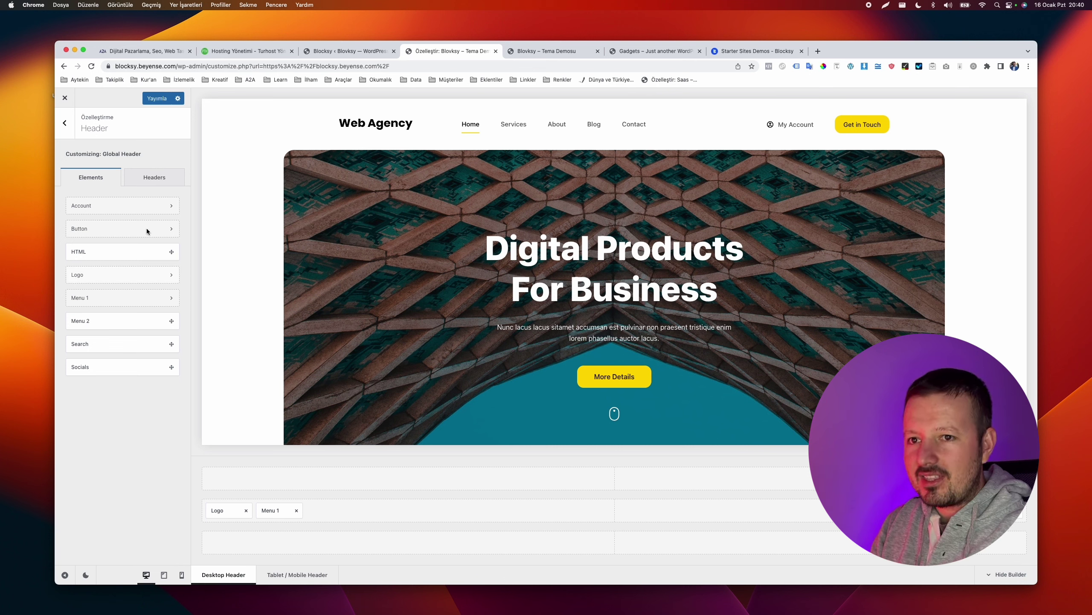
Move the Account element to the top row of the header and remove it from the layout
click(149, 181)
click(107, 177)
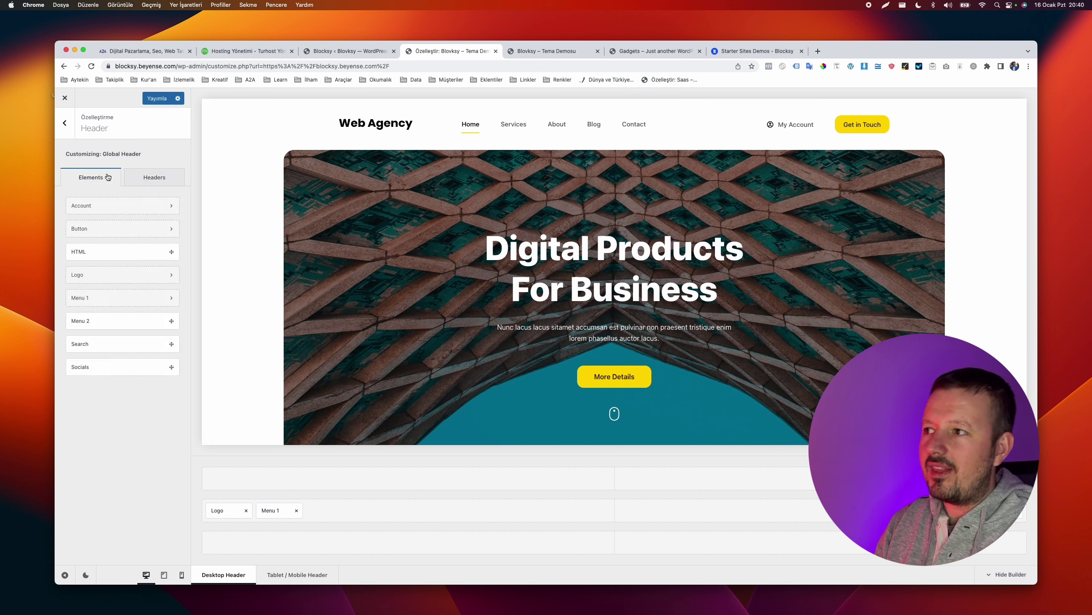
drag(123, 205, 239, 348)
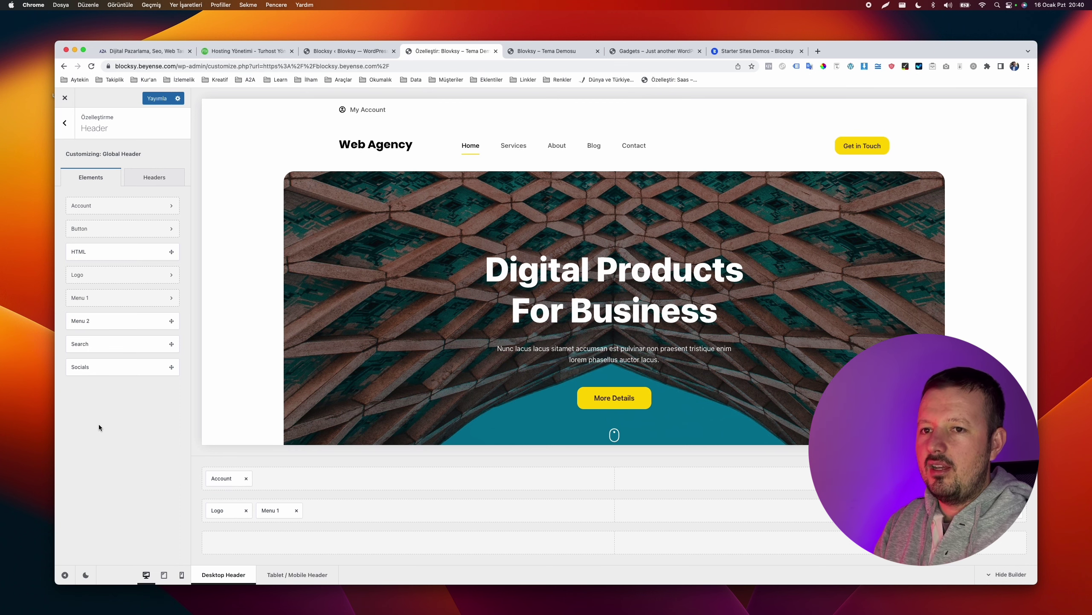
click(246, 478)
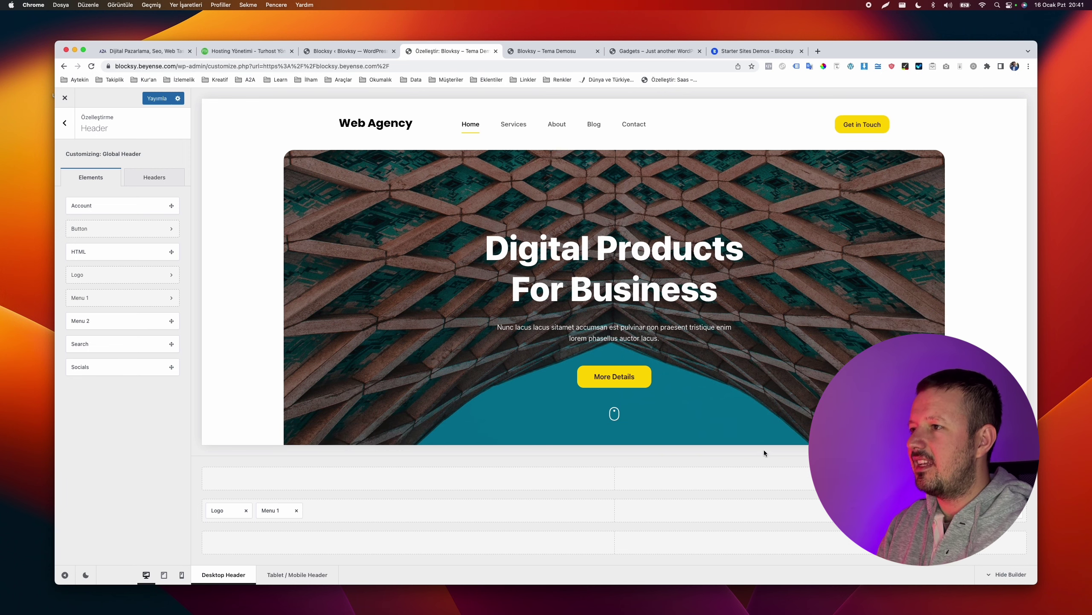
Try the Button element in the header's bottom row and move it back to the main row
scroll(821, 173, down, 5)
scroll(825, 223, up, 5)
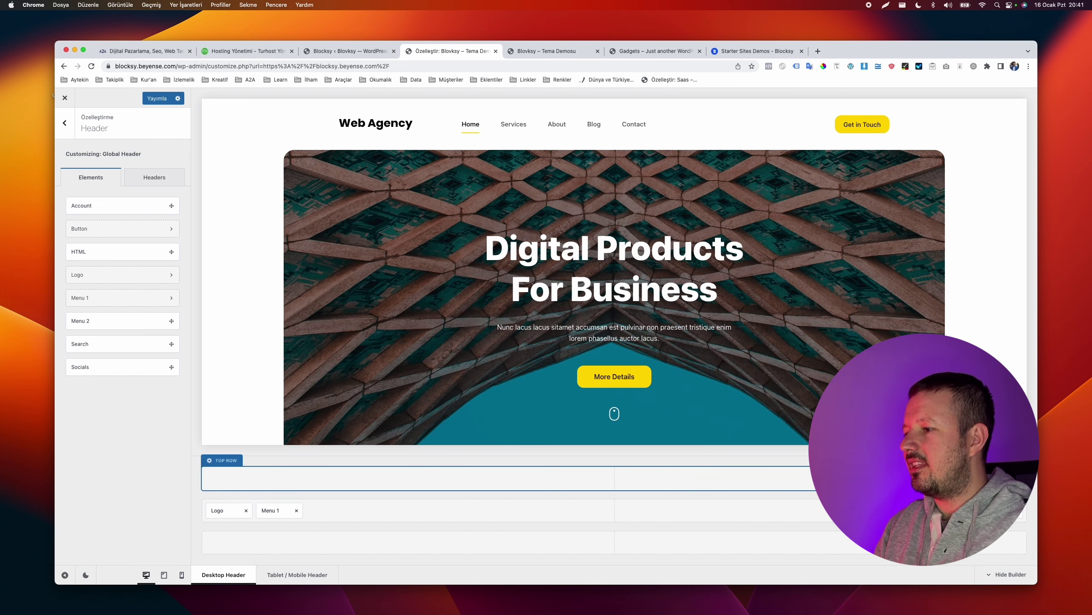
drag(1011, 510, 997, 542)
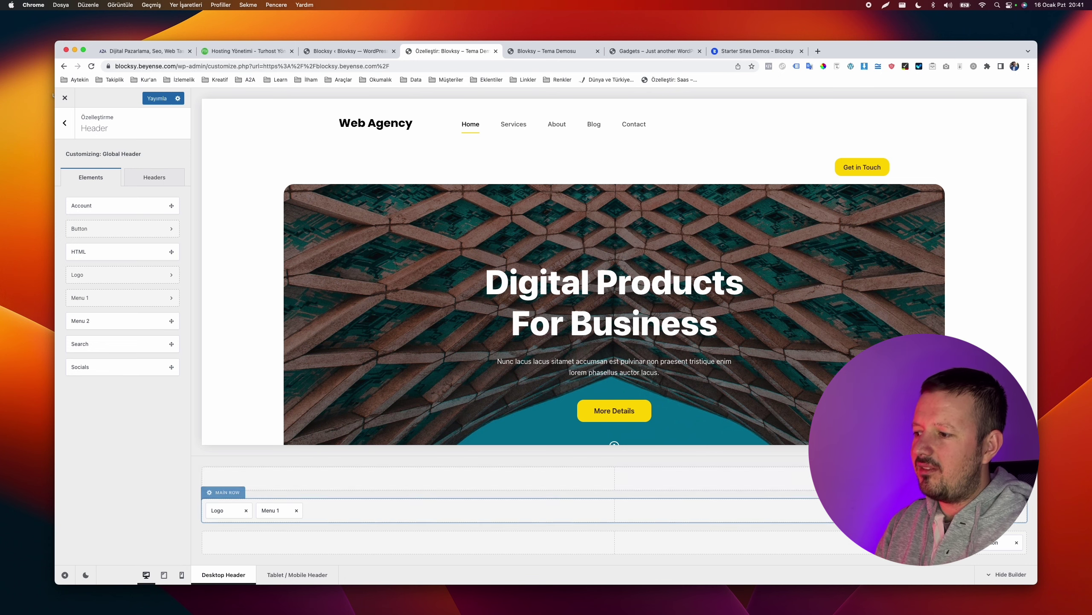
drag(998, 543, 998, 512)
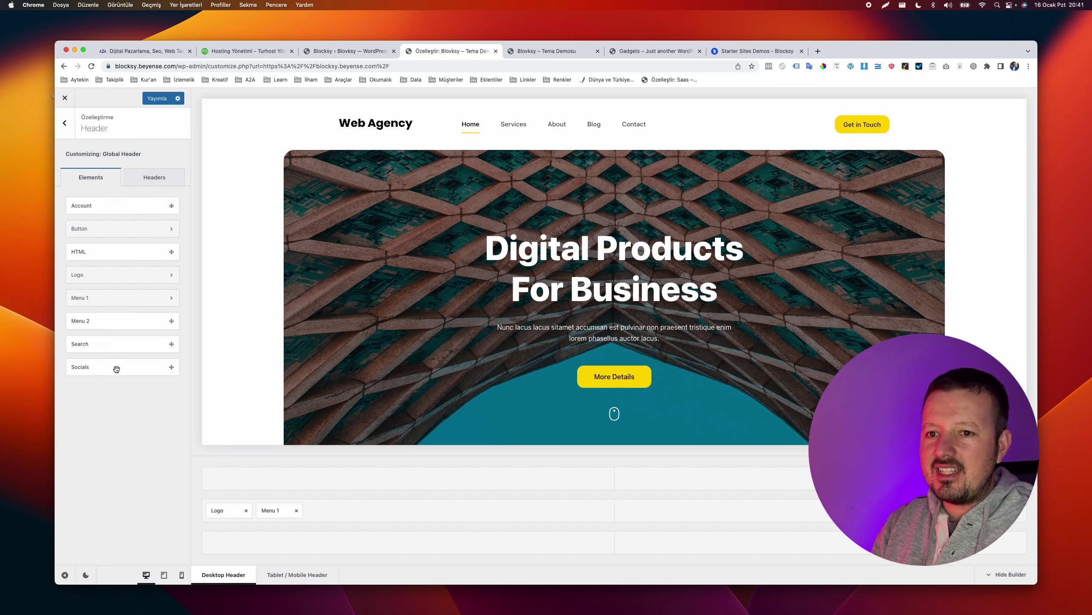
Try the Search element in the main row, look over its options and remove it from the header
drag(117, 347, 712, 511)
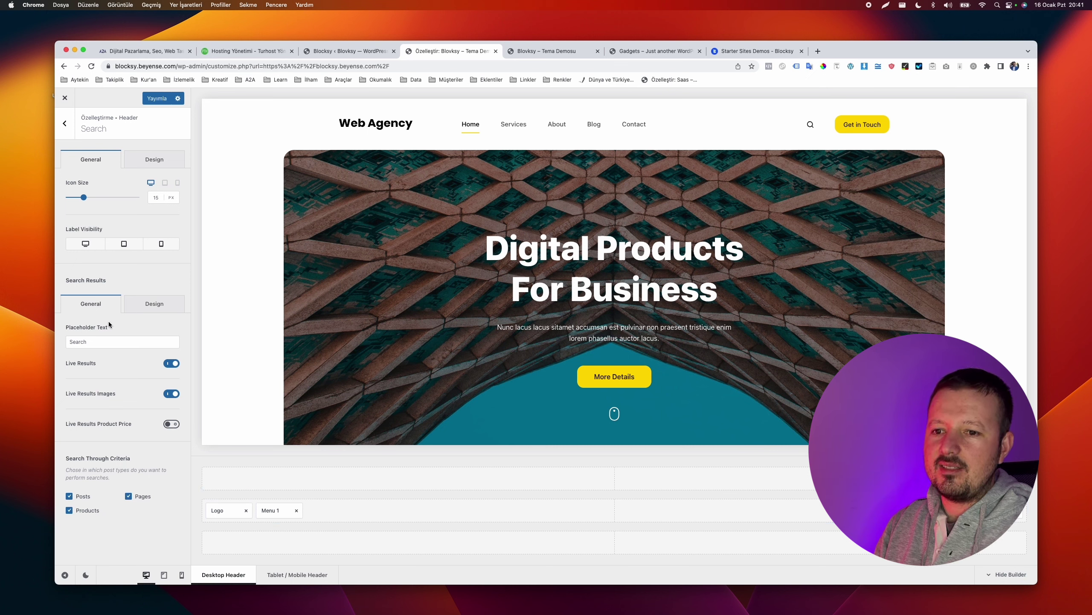
click(64, 123)
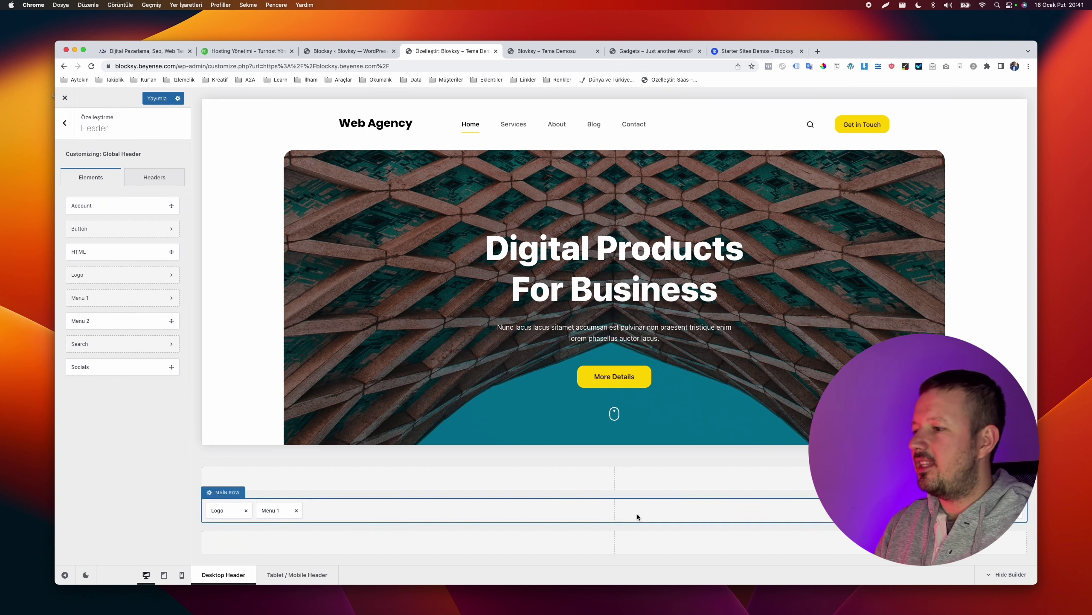
click(1019, 511)
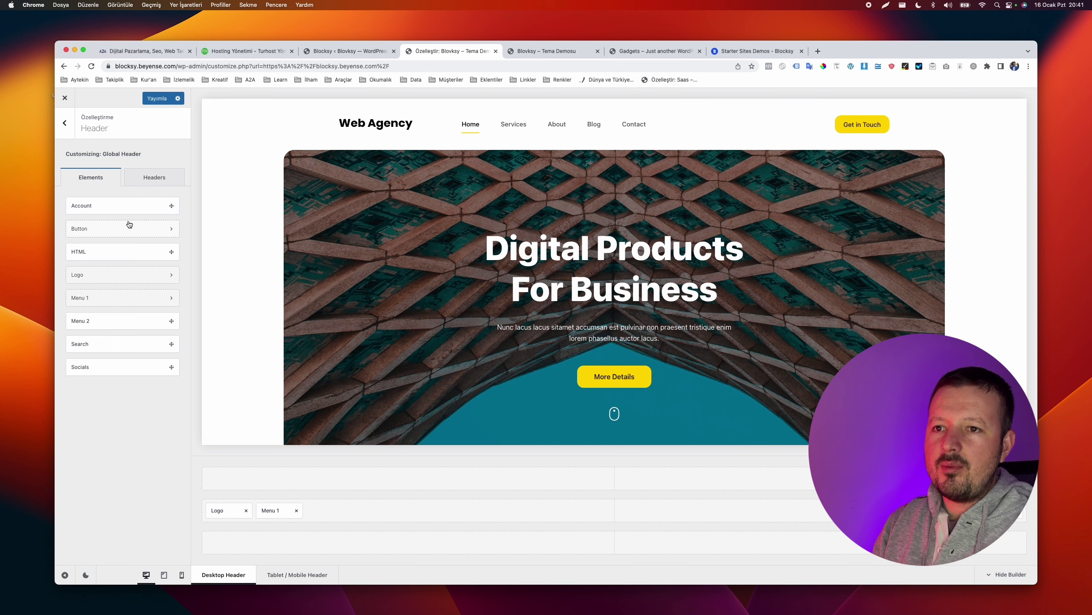
Open the Global Header settings and check the sticky header along the preview page
click(151, 179)
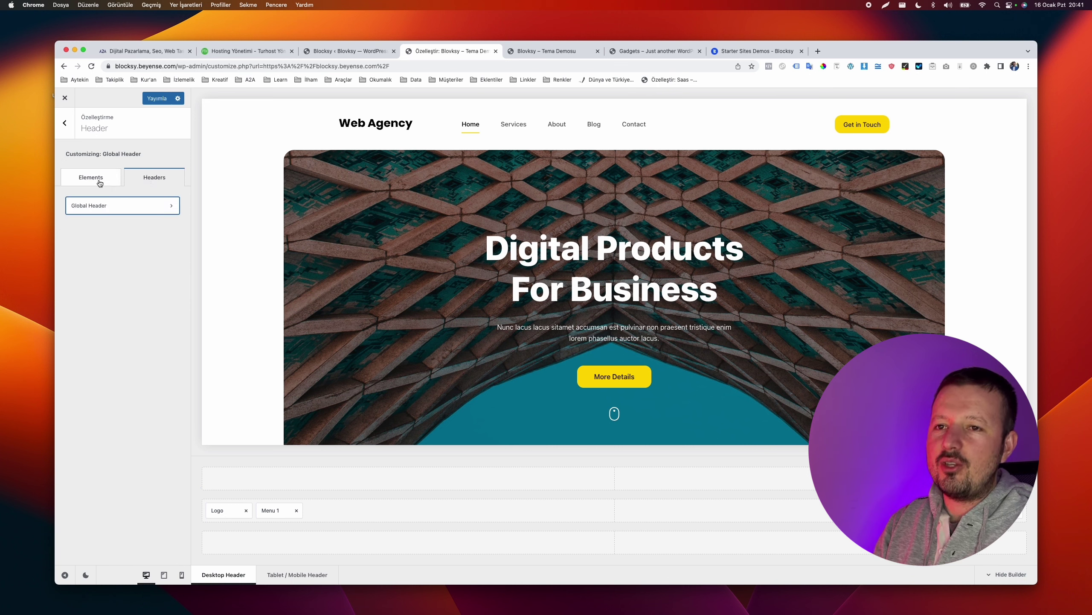
click(110, 199)
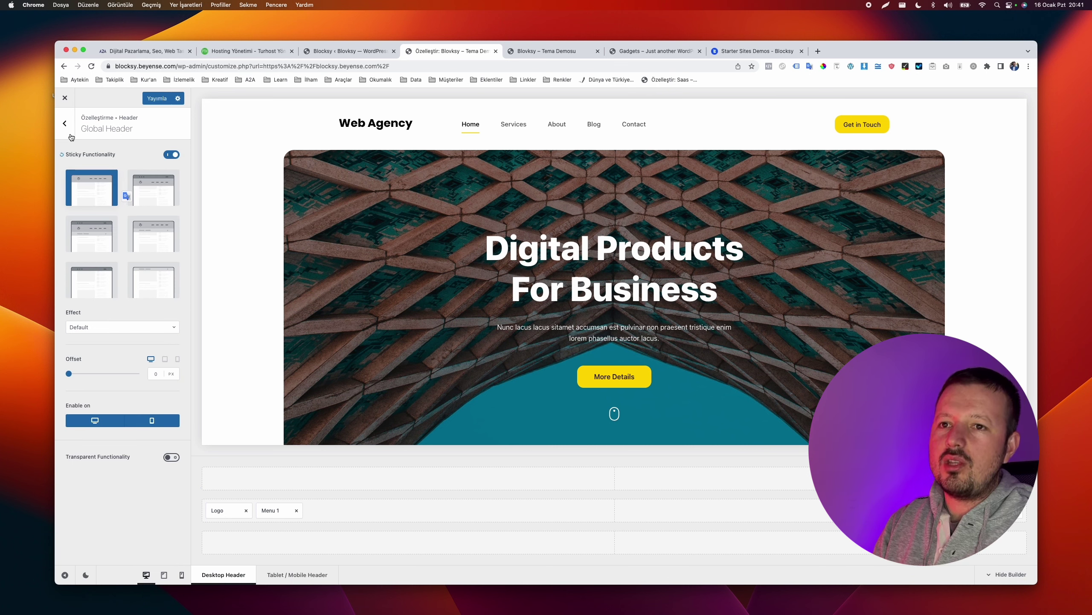
scroll(247, 271, down, 2)
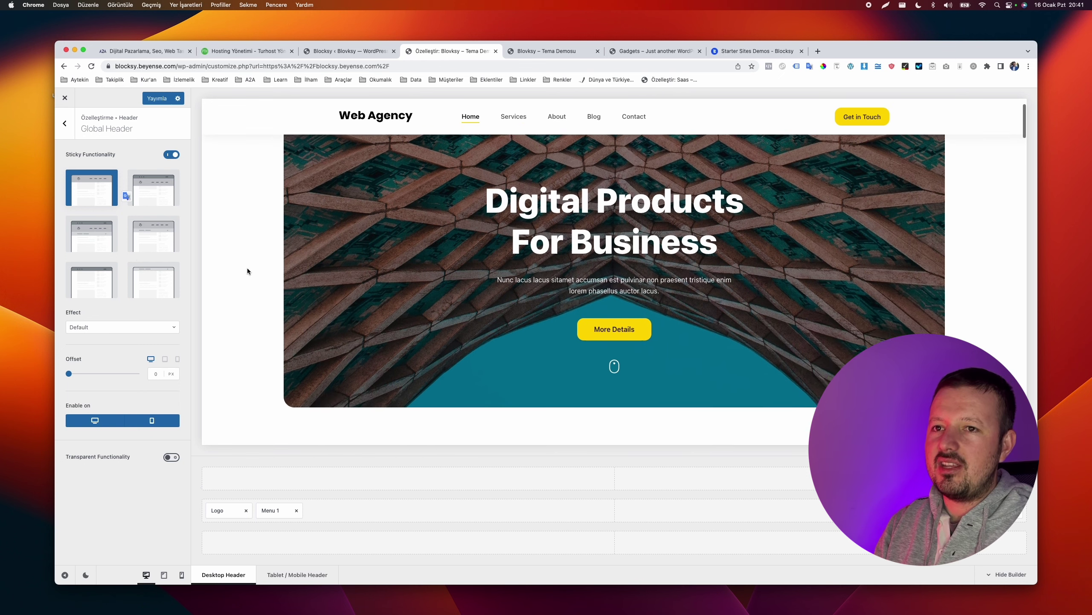
scroll(245, 272, down, 6)
scroll(241, 259, up, 6)
Try the header with Sticky Functionality off, check it along the preview page and enable the option again
click(171, 155)
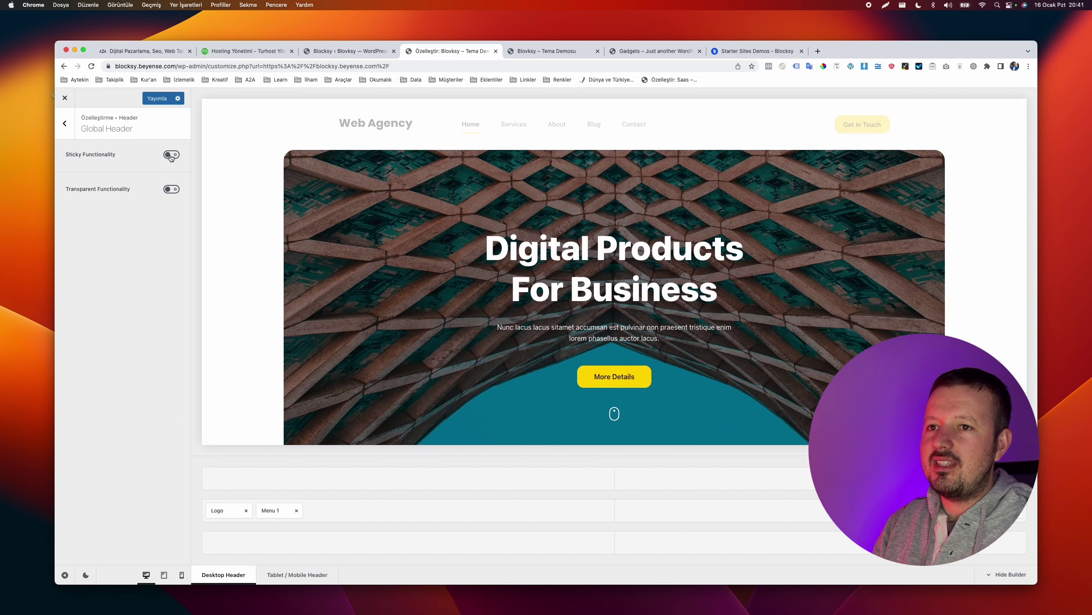
scroll(232, 177, down, 5)
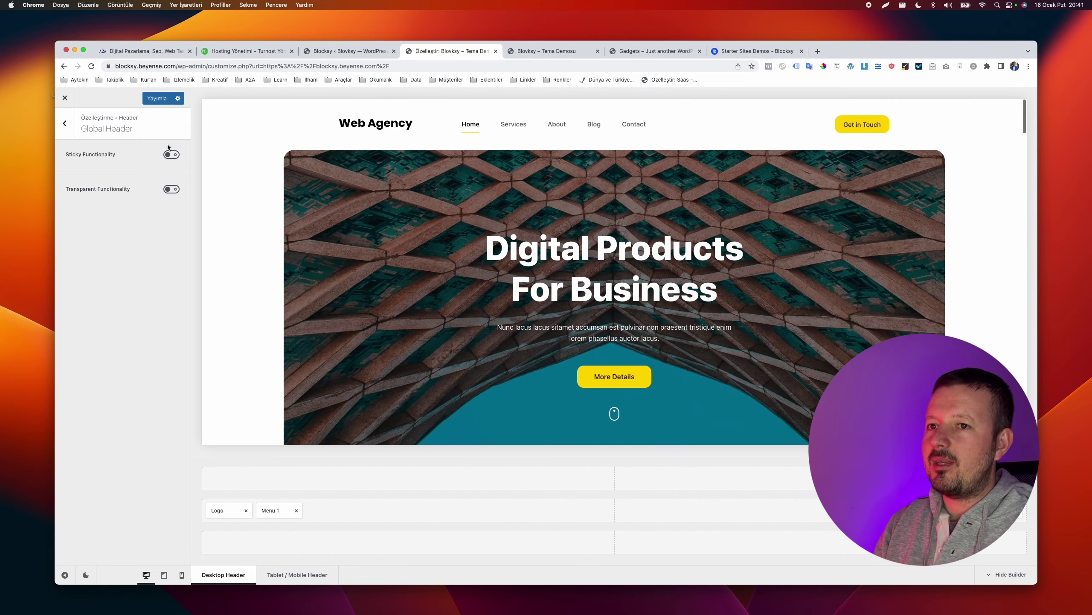
click(171, 154)
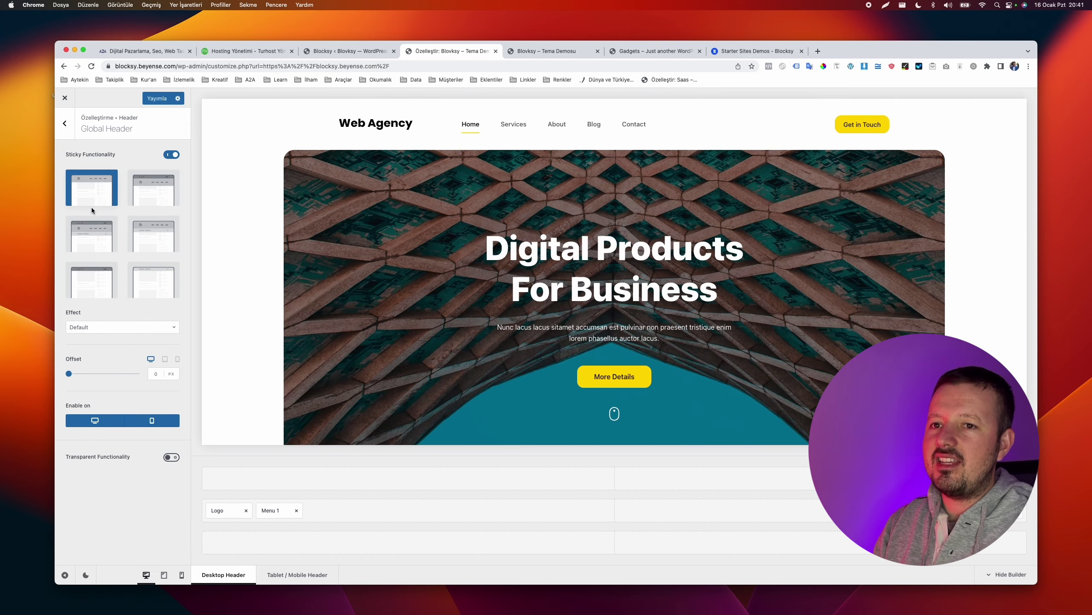
scroll(91, 206, up, 5)
Review the sticky row layouts, try the top-row and Only Bottom Row choices and return to the main-row layout
scroll(91, 210, up, 2)
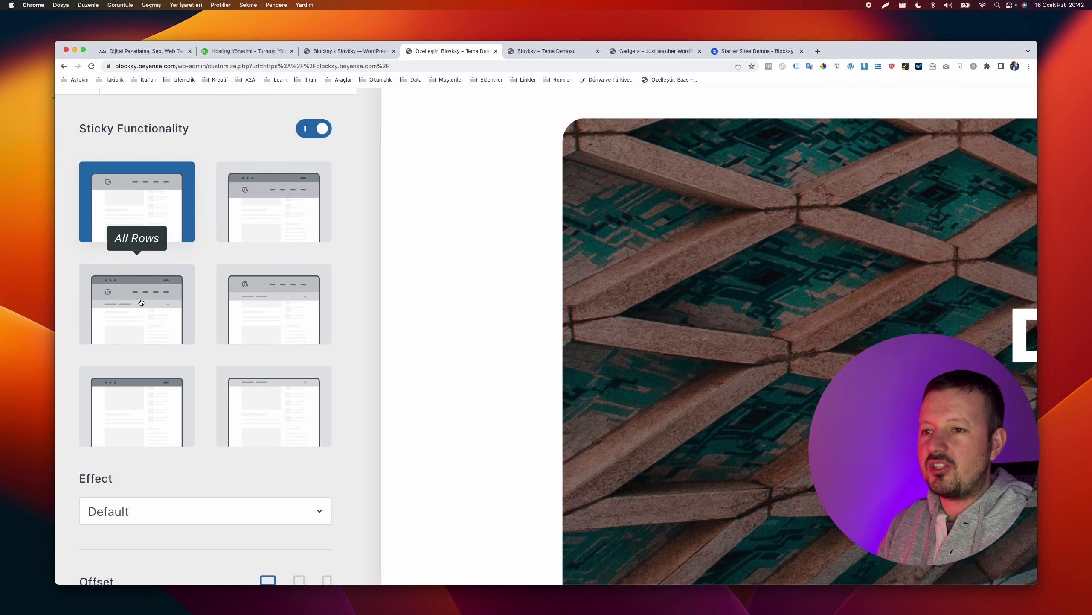
scroll(209, 287, down, 2)
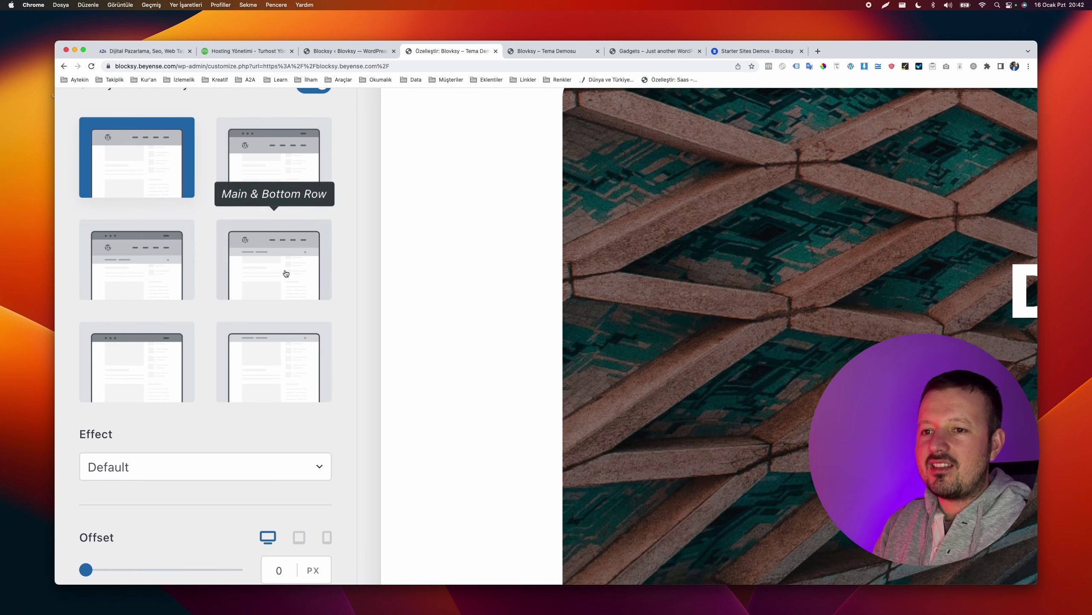
click(157, 364)
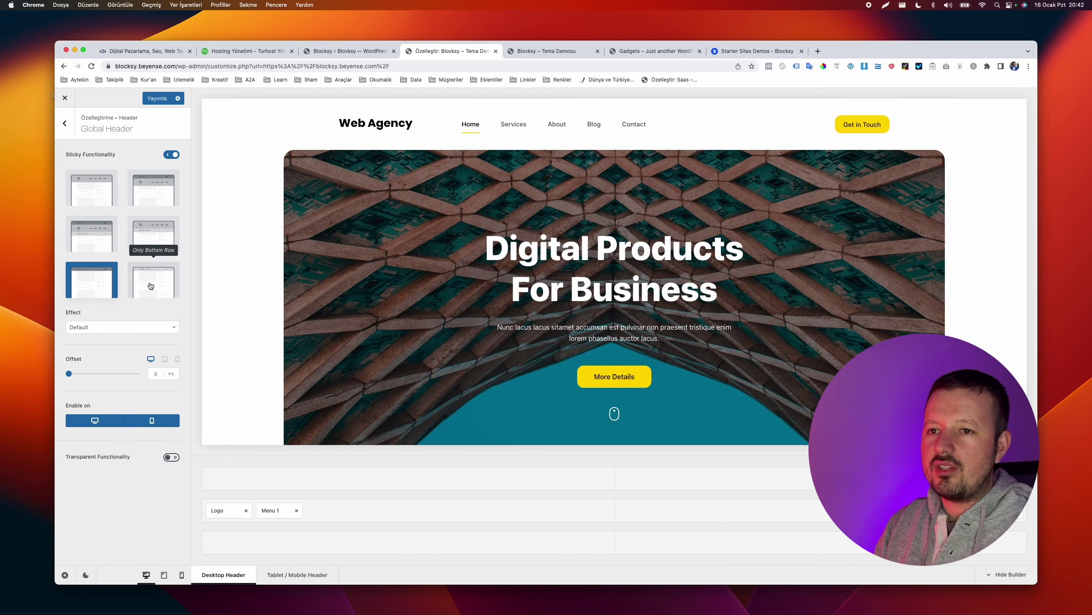
click(150, 286)
scroll(255, 266, up, 10)
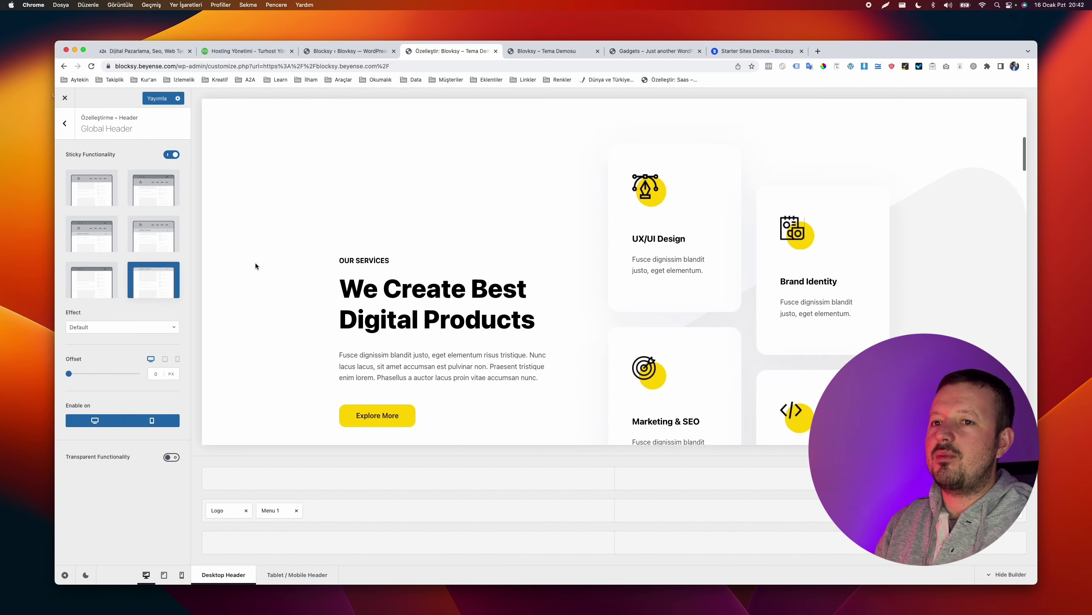
click(92, 188)
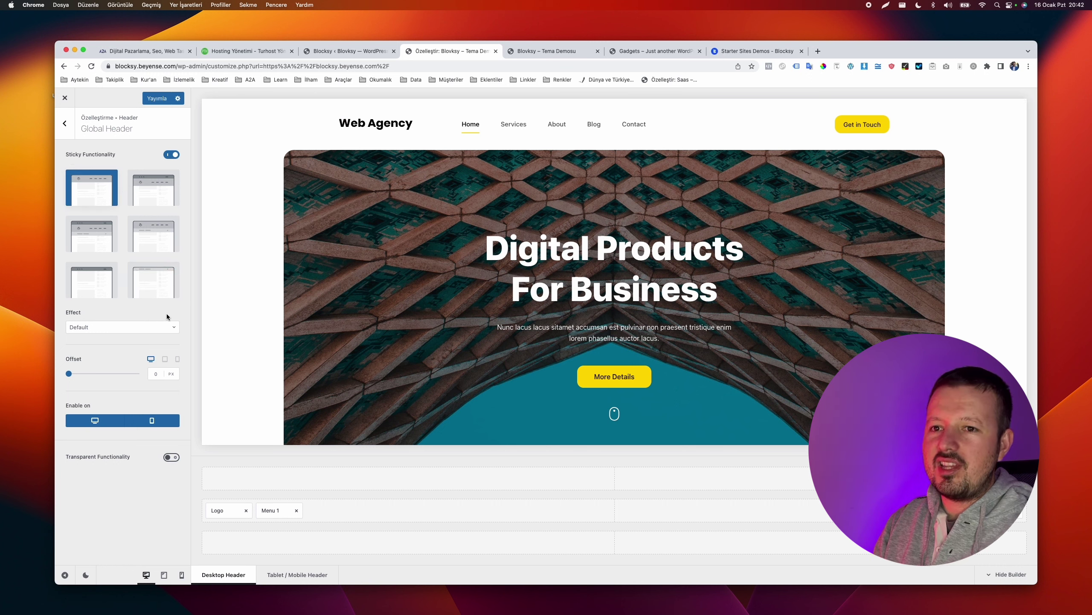
Try the Slide Down effect for the sticky header and check it along the preview page
click(147, 327)
click(131, 360)
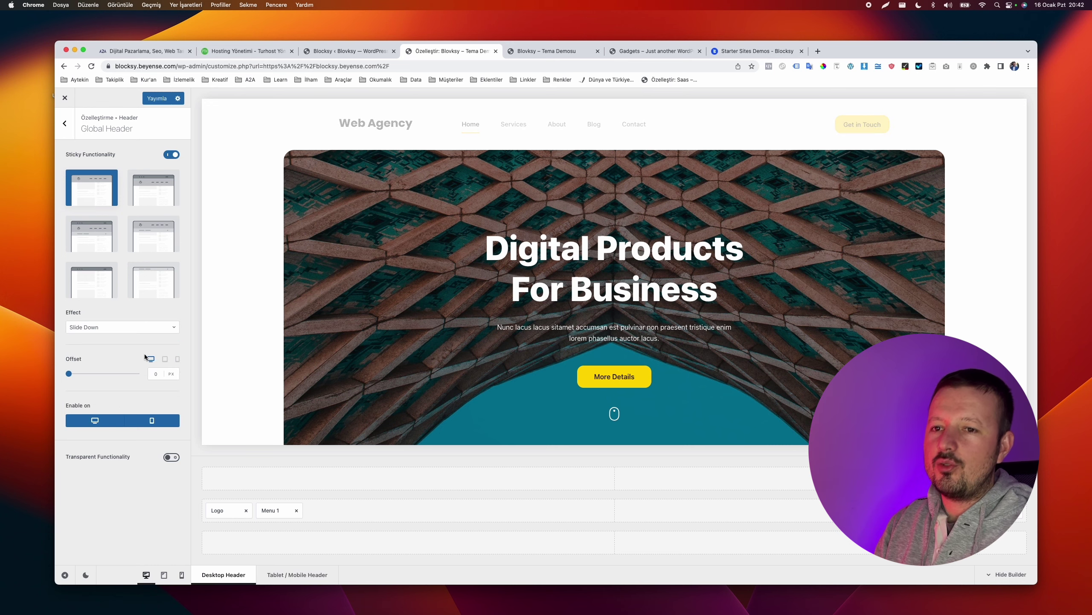
scroll(268, 280, down, 10)
scroll(268, 280, up, 10)
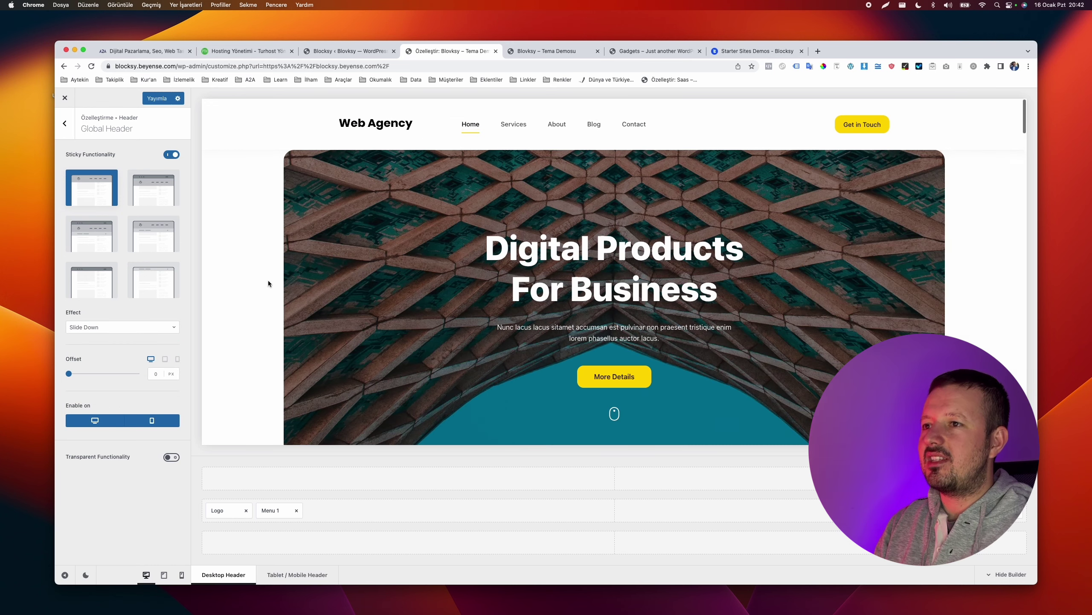
scroll(268, 280, down, 4)
scroll(268, 283, up, 4)
Try the Fade effect for the sticky header and check it in the preview
click(146, 329)
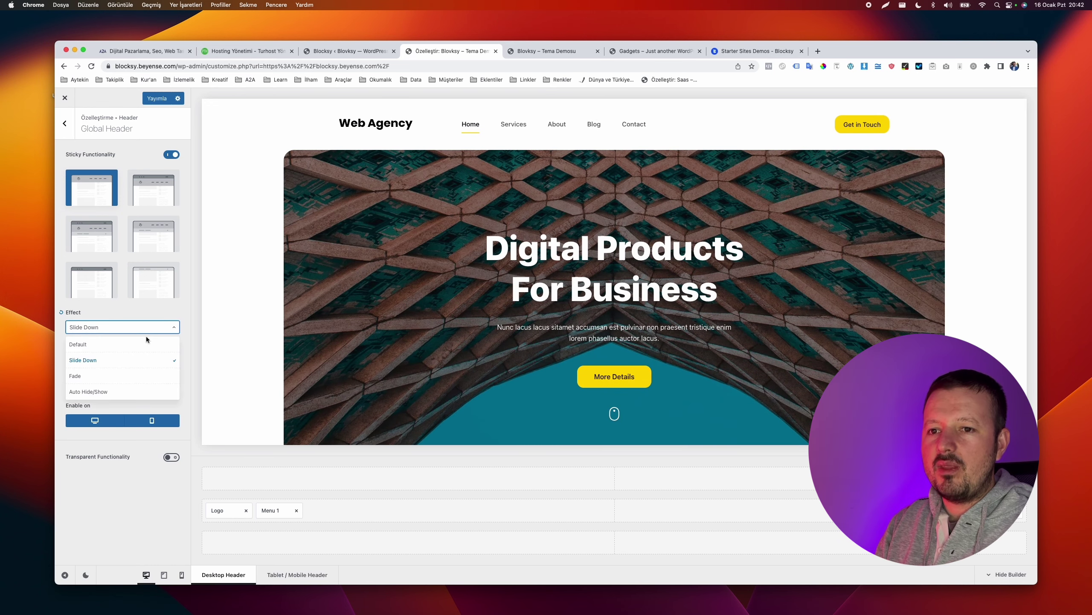
click(127, 375)
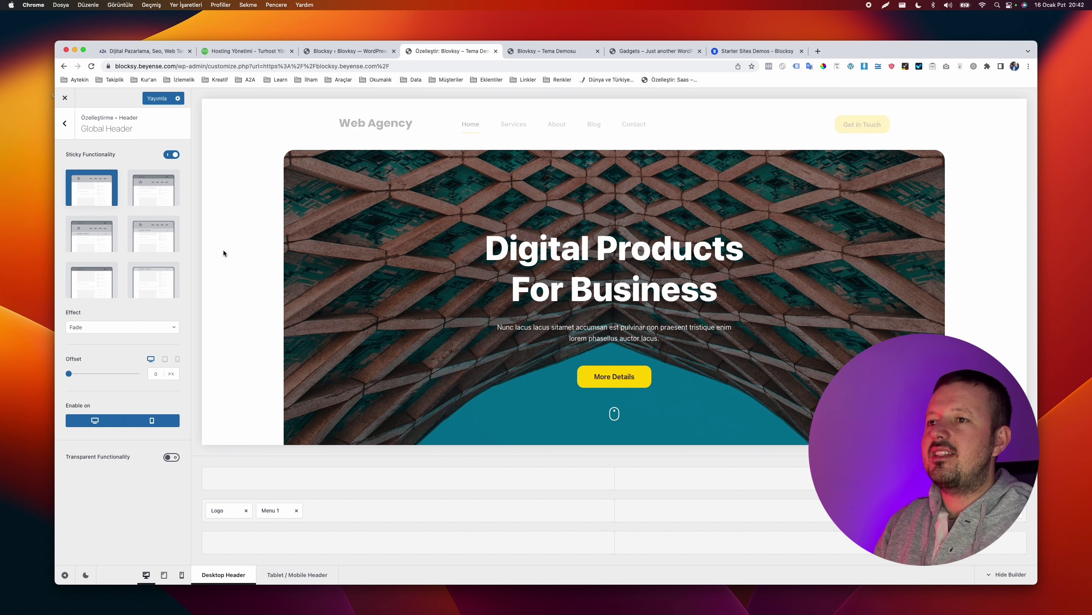
scroll(223, 251, down, 5)
scroll(224, 251, up, 5)
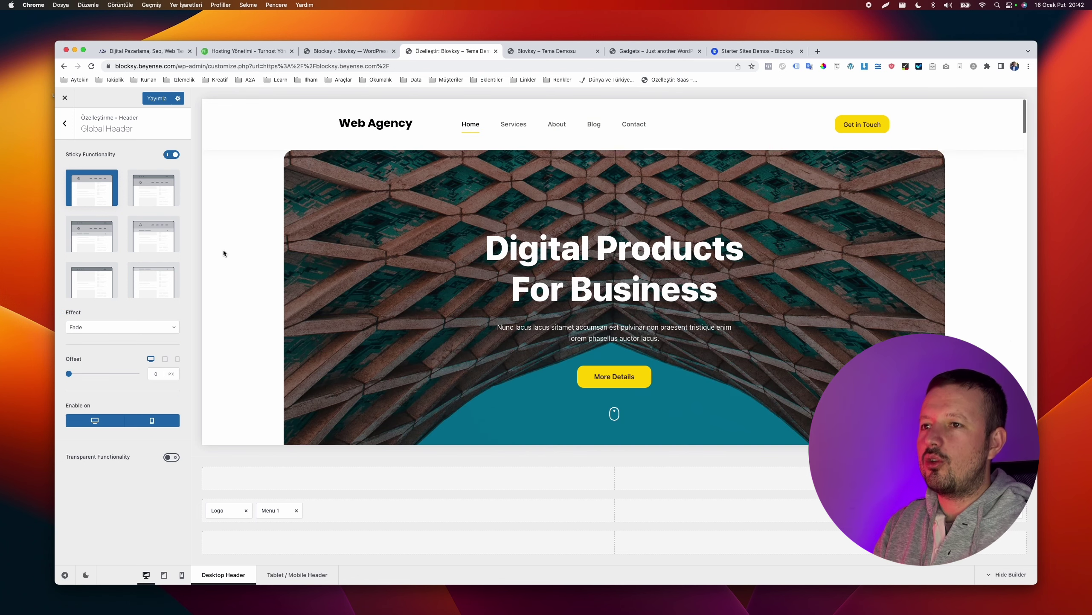
Try the Auto Hide/Show effect along the preview page and set the sticky header's effect back to Default
click(123, 327)
click(113, 392)
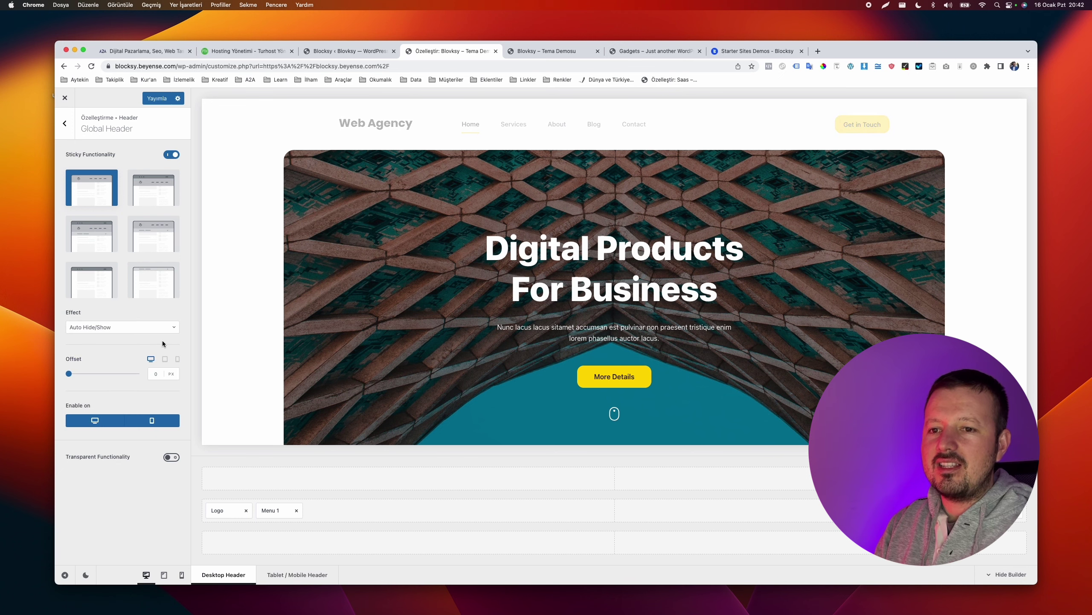
scroll(253, 283, down, 5)
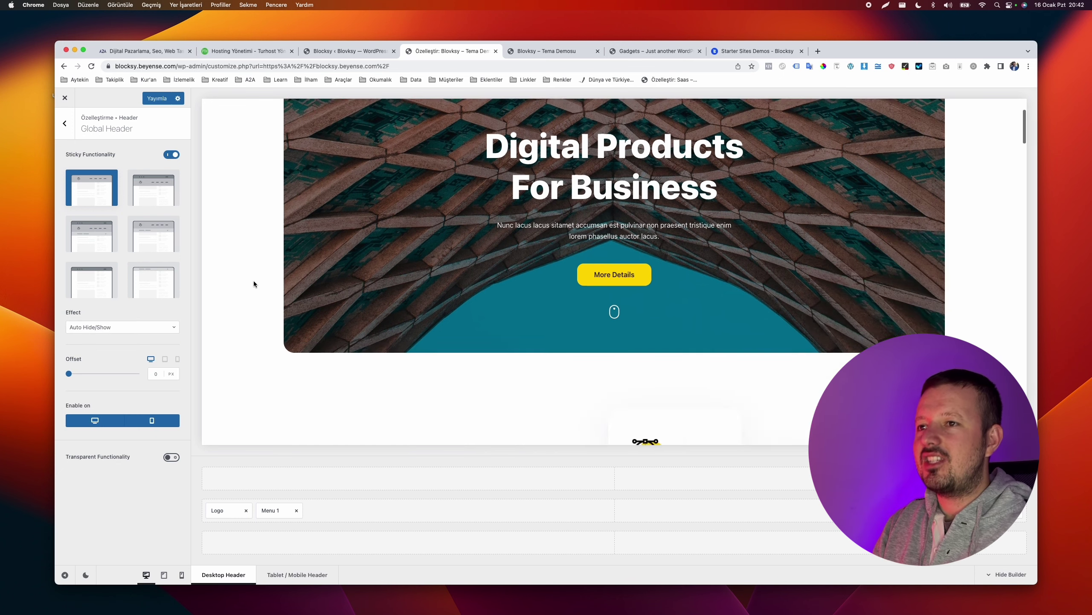
scroll(254, 280, down, 5)
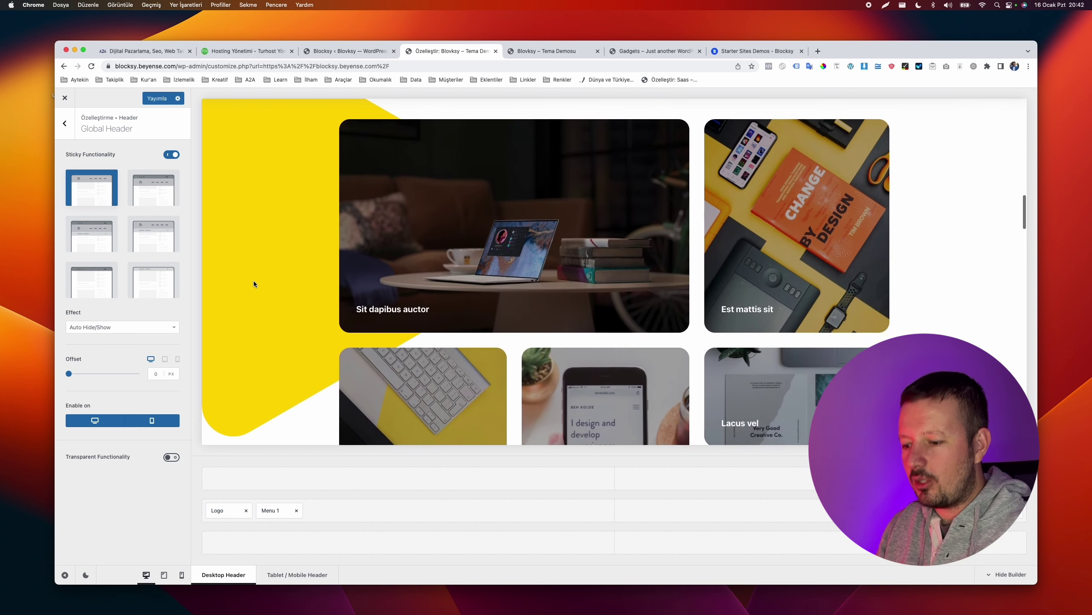
scroll(253, 280, up, 10)
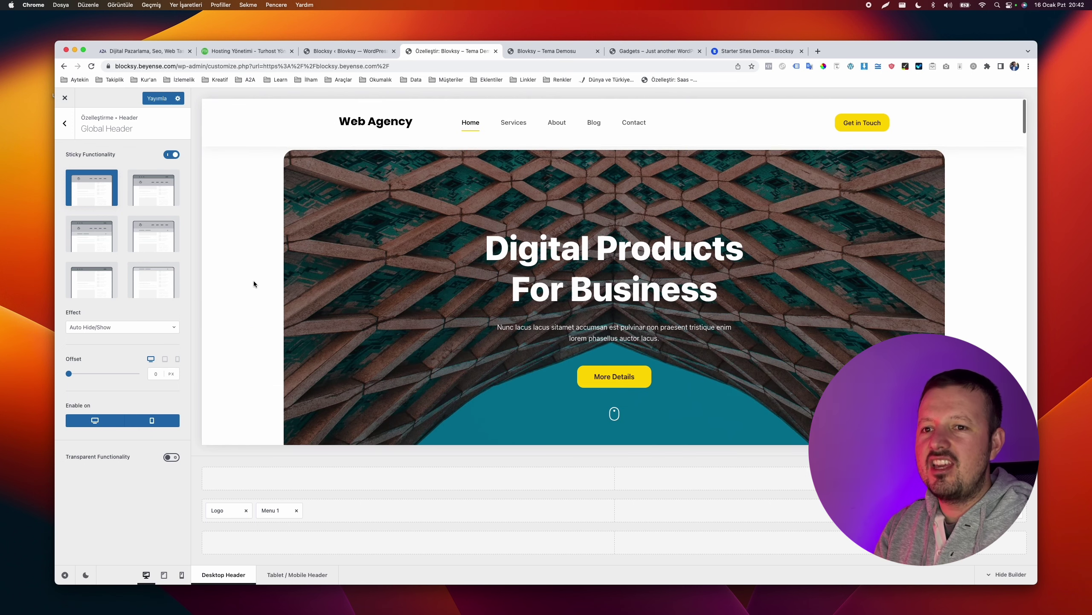
click(154, 326)
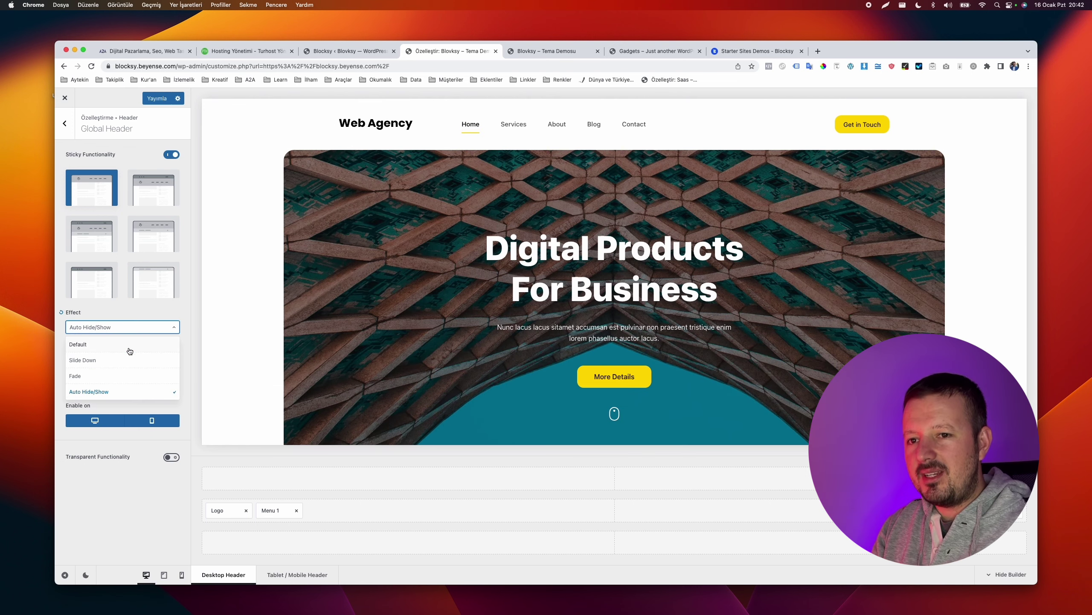
click(128, 348)
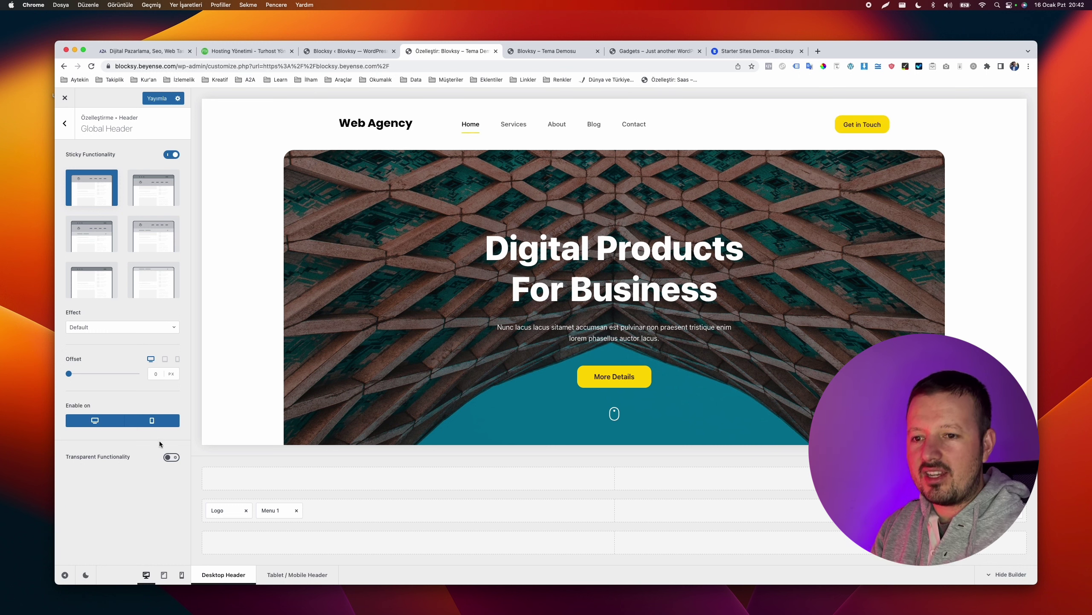
Enable Transparent Functionality for the global header
click(173, 457)
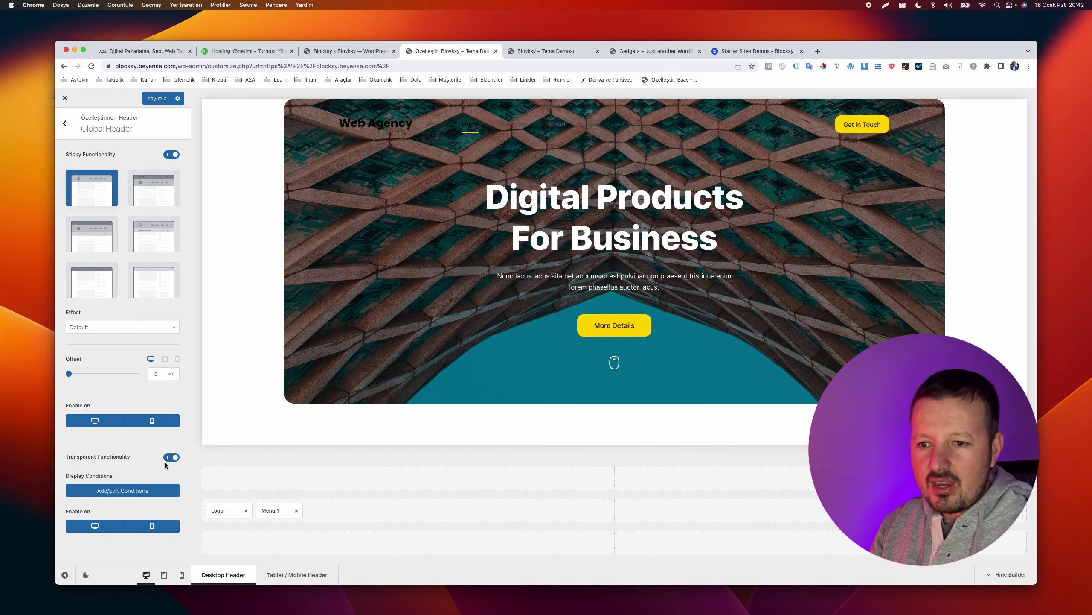
Check the transparent header over the hero section of the preview page
scroll(279, 347, down, 10)
scroll(278, 346, up, 10)
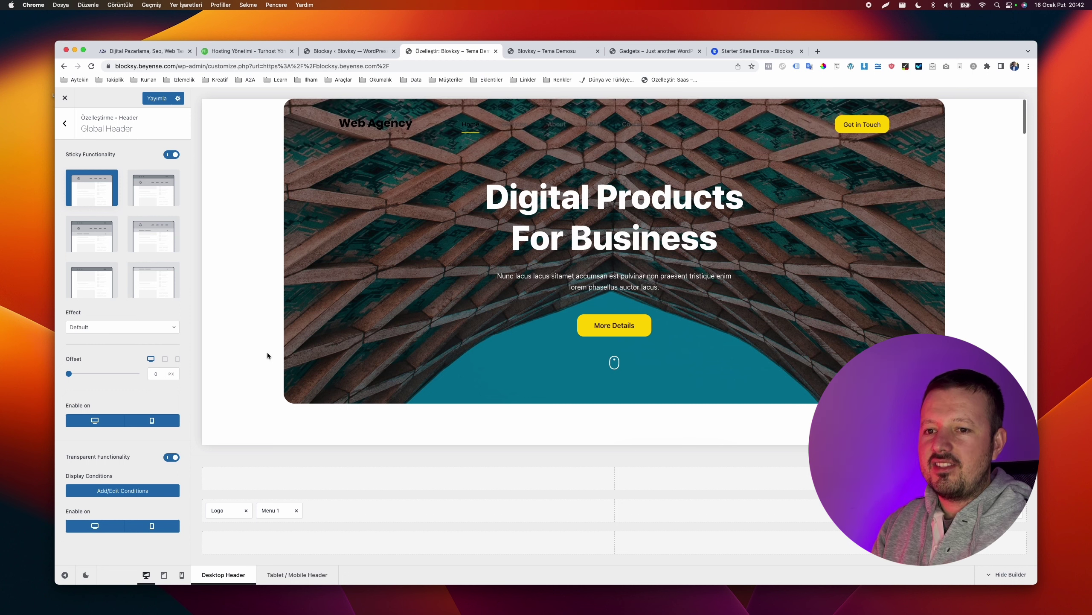
scroll(273, 271, down, 5)
scroll(273, 271, up, 5)
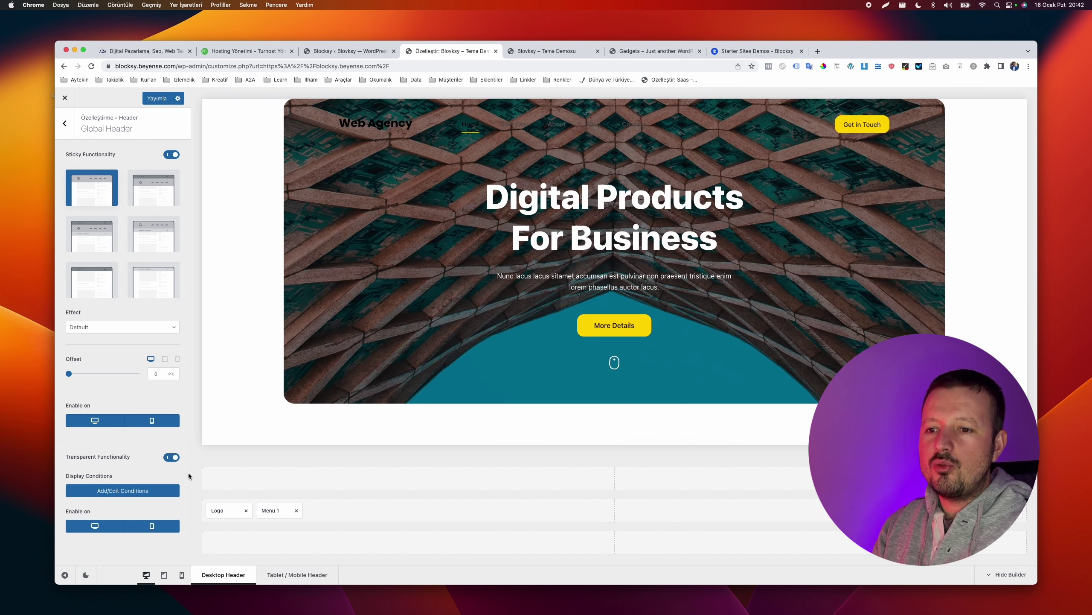
Review the include and exclude rules in the transparent header's display conditions and close them without saving
click(135, 495)
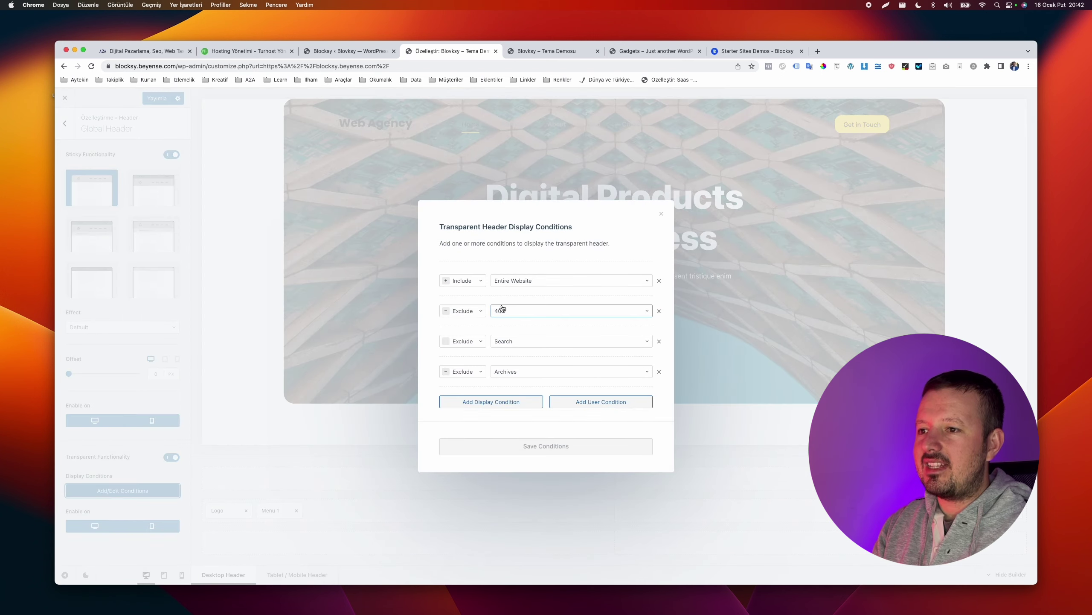
click(574, 286)
click(574, 285)
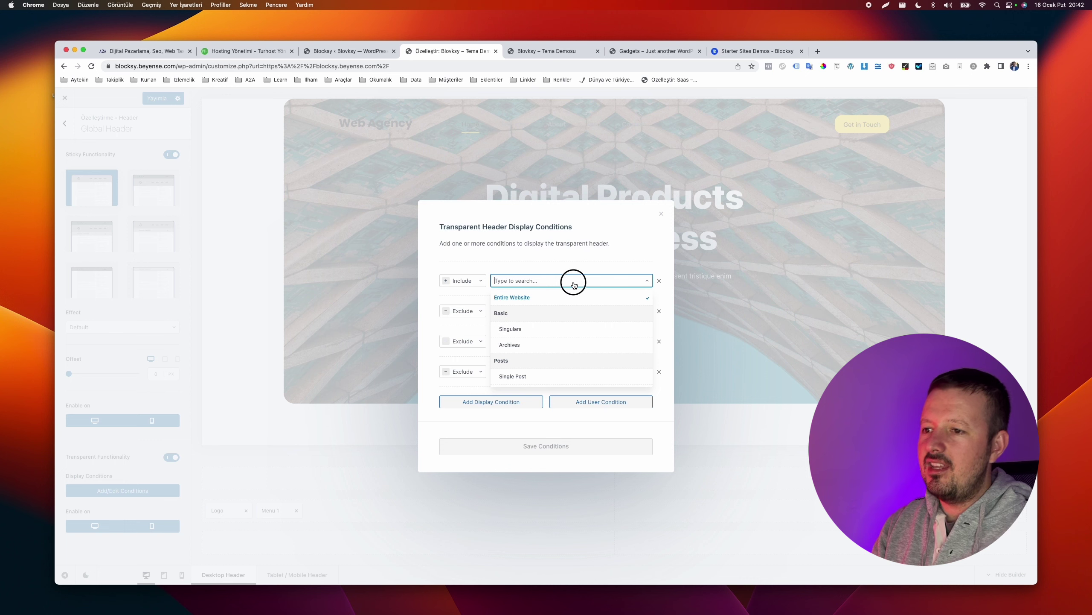
click(568, 311)
click(568, 313)
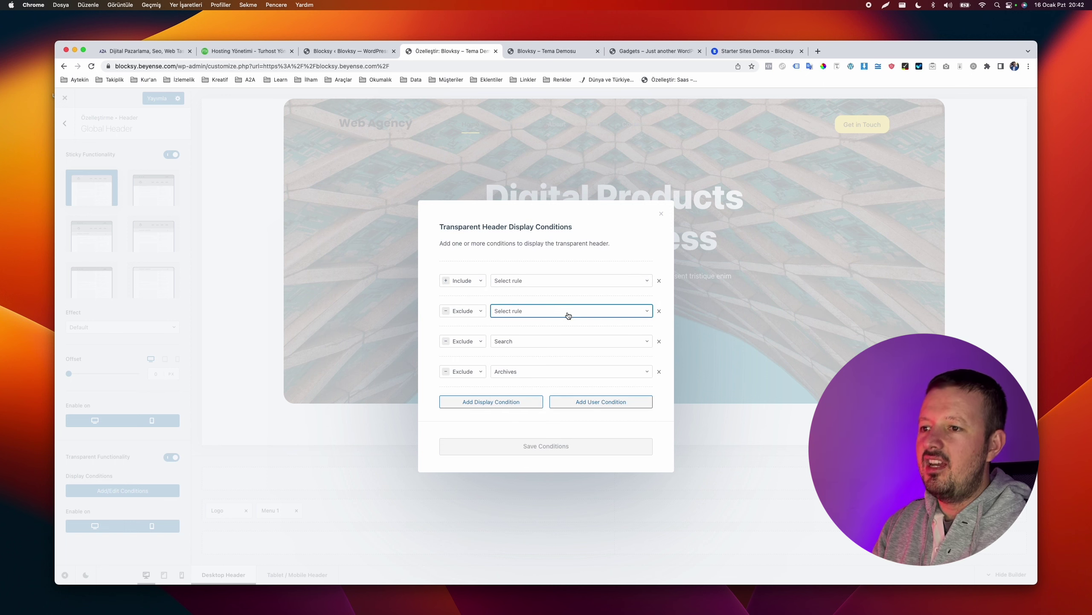
click(555, 342)
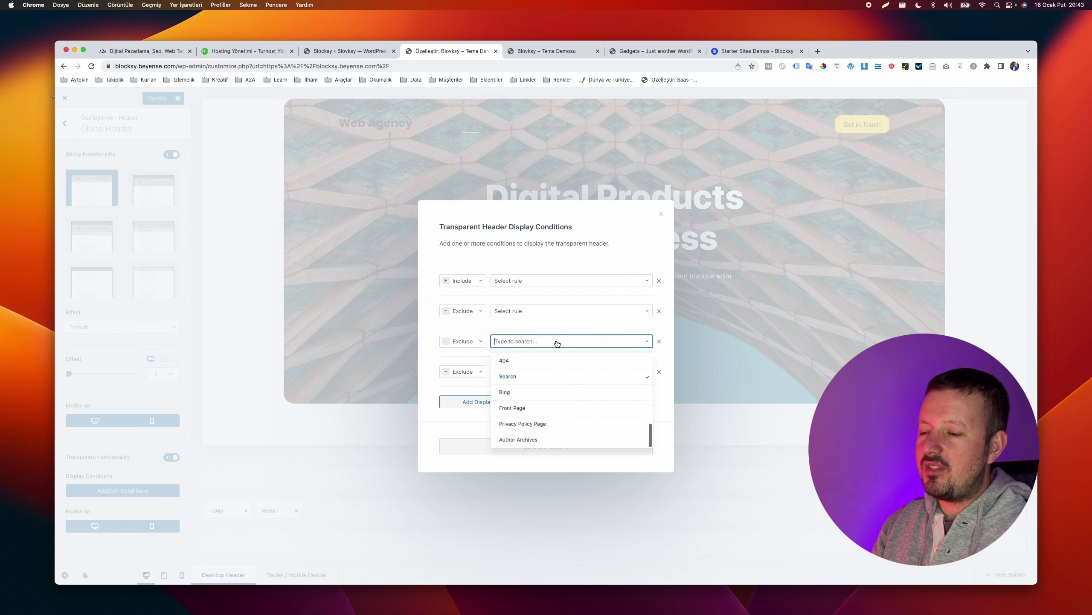
click(556, 343)
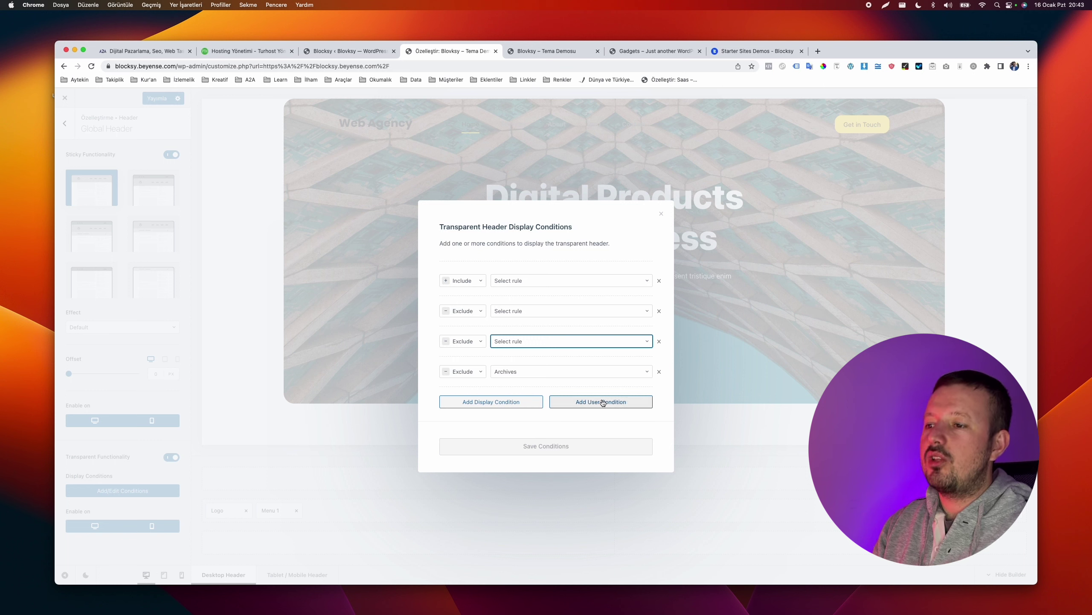
click(662, 215)
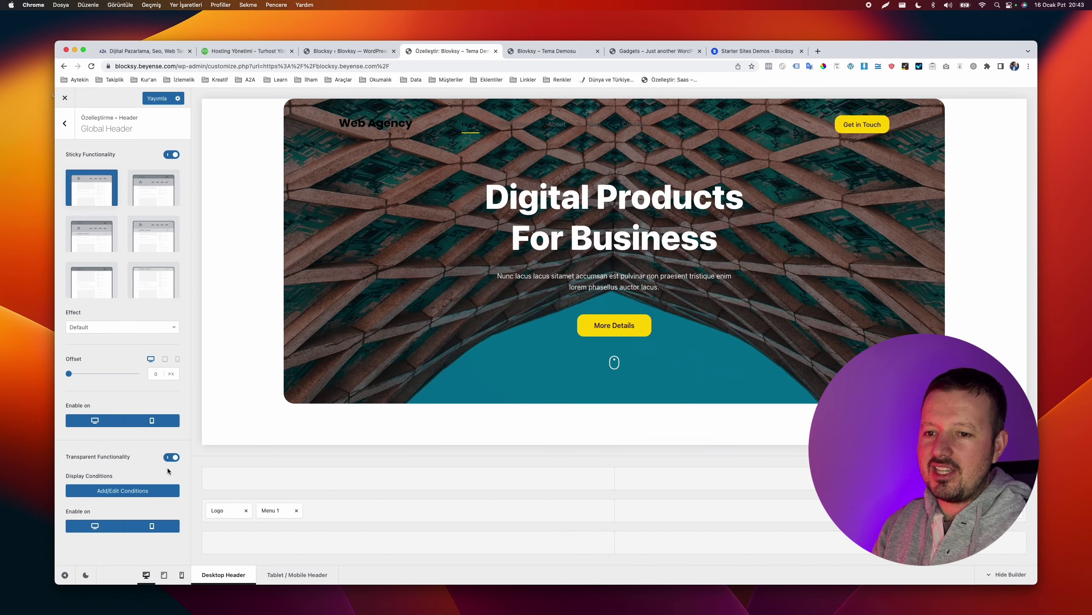
Open the header's Logo element settings and check the logo along the preview page
click(234, 514)
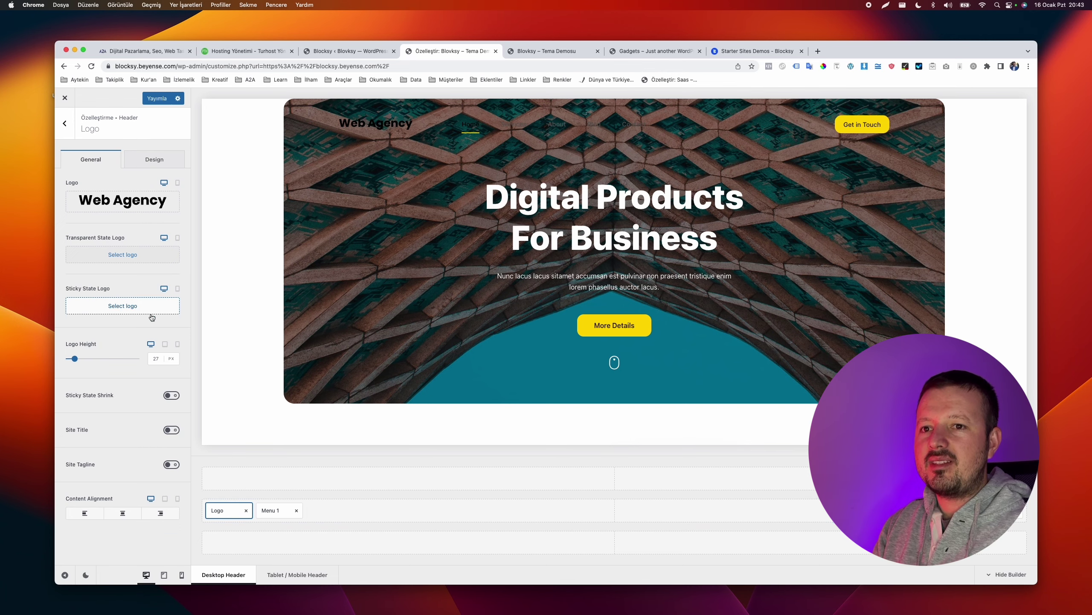
scroll(246, 263, down, 10)
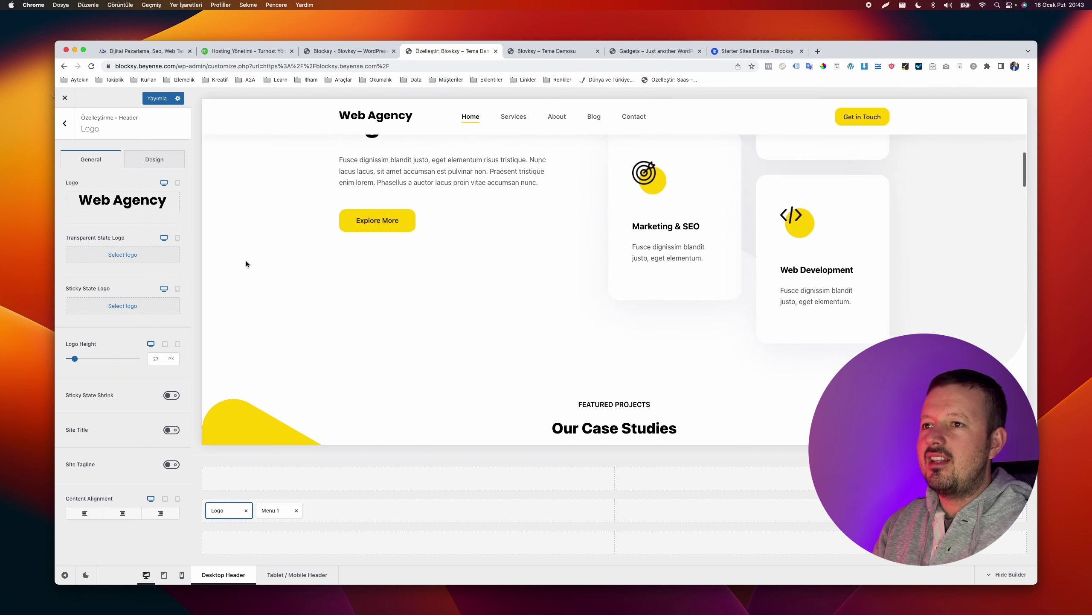
scroll(246, 263, up, 8)
scroll(246, 264, up, 2)
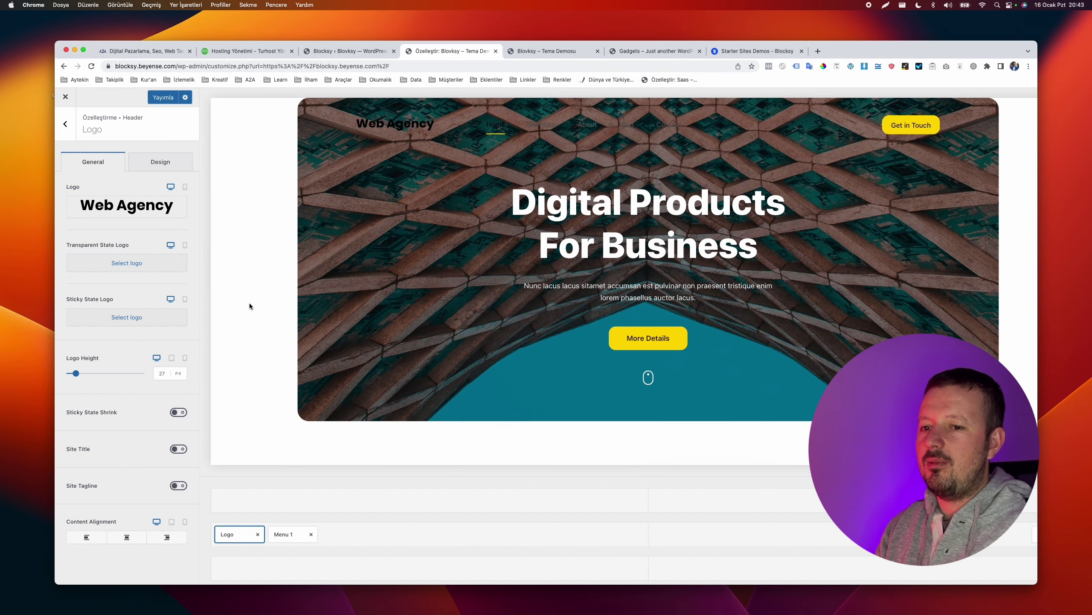
Disable Transparent Functionality for the global header and check the header along the preview page
click(65, 124)
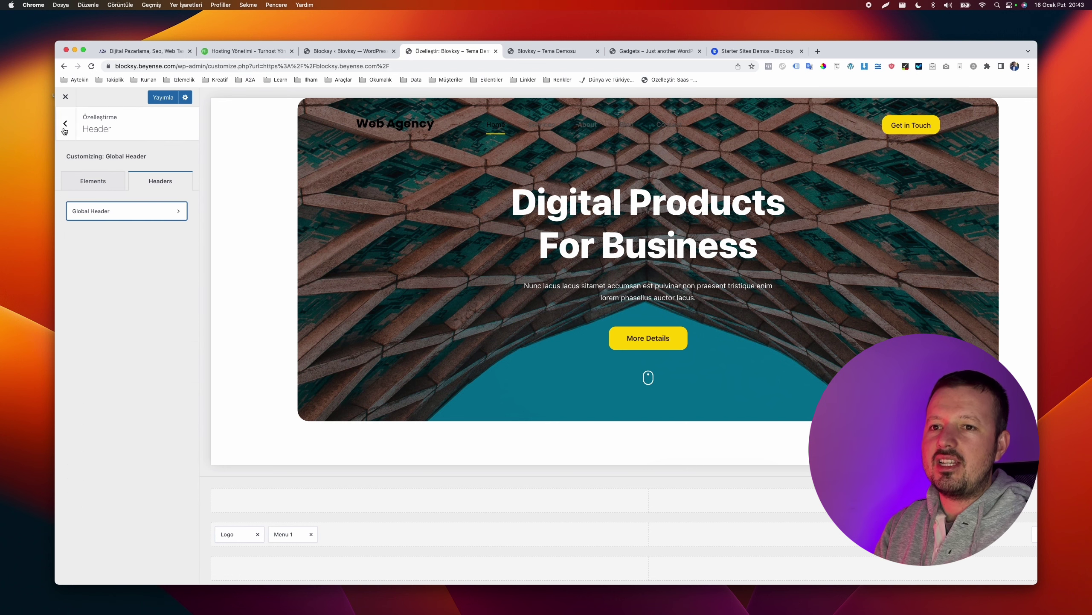
click(100, 187)
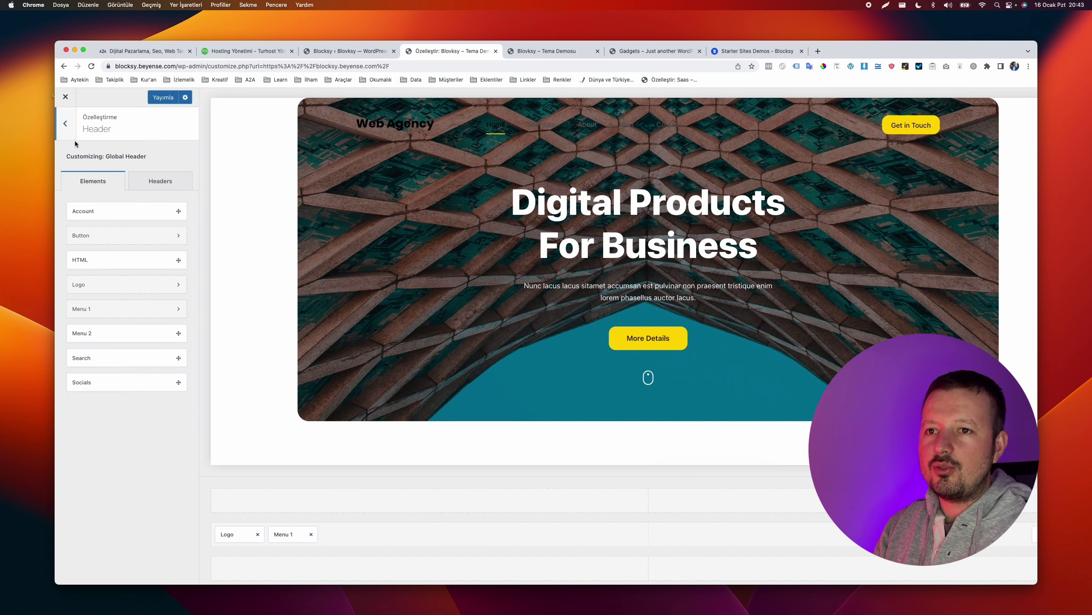
click(162, 185)
click(153, 206)
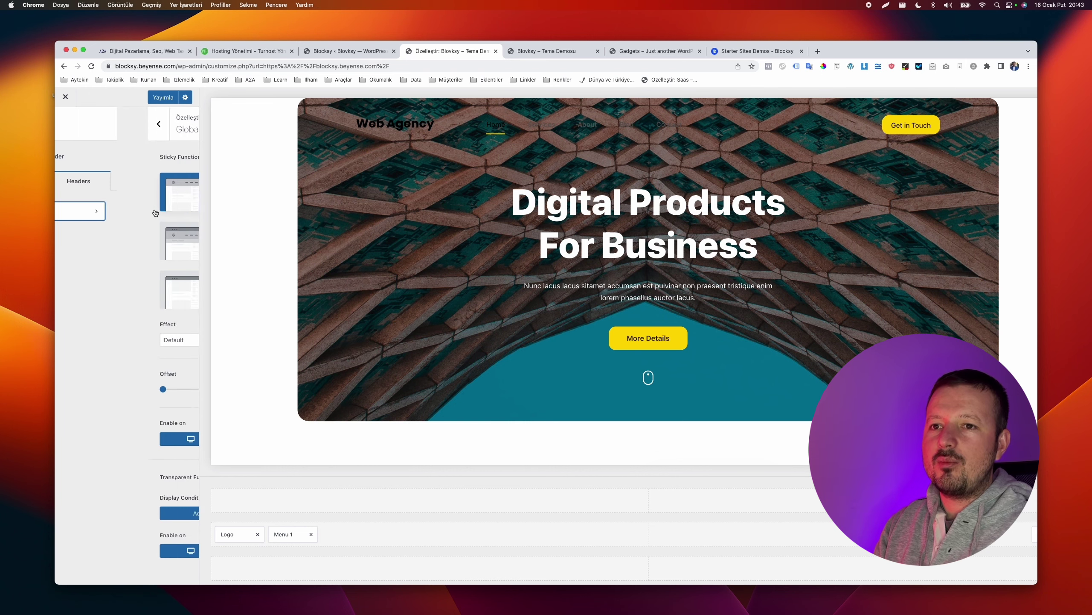
scroll(121, 340, down, 2)
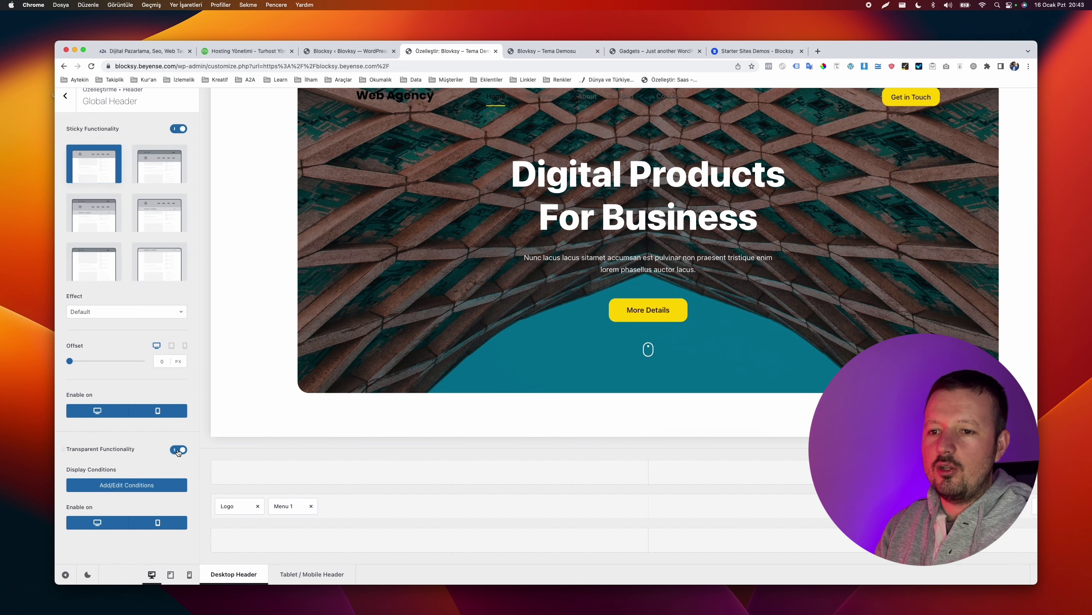
click(178, 450)
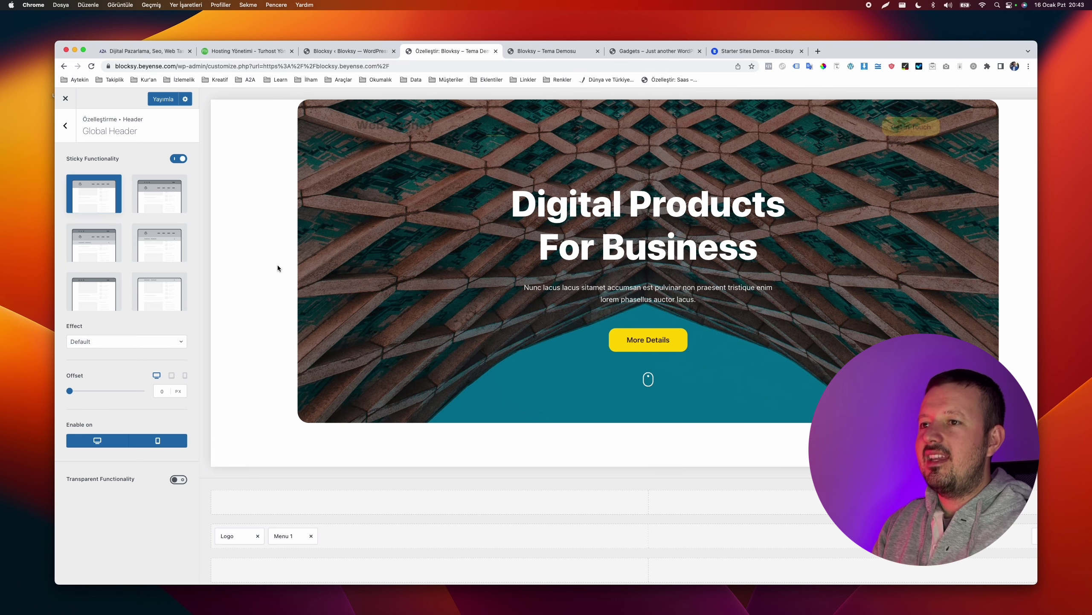
scroll(277, 267, down, 5)
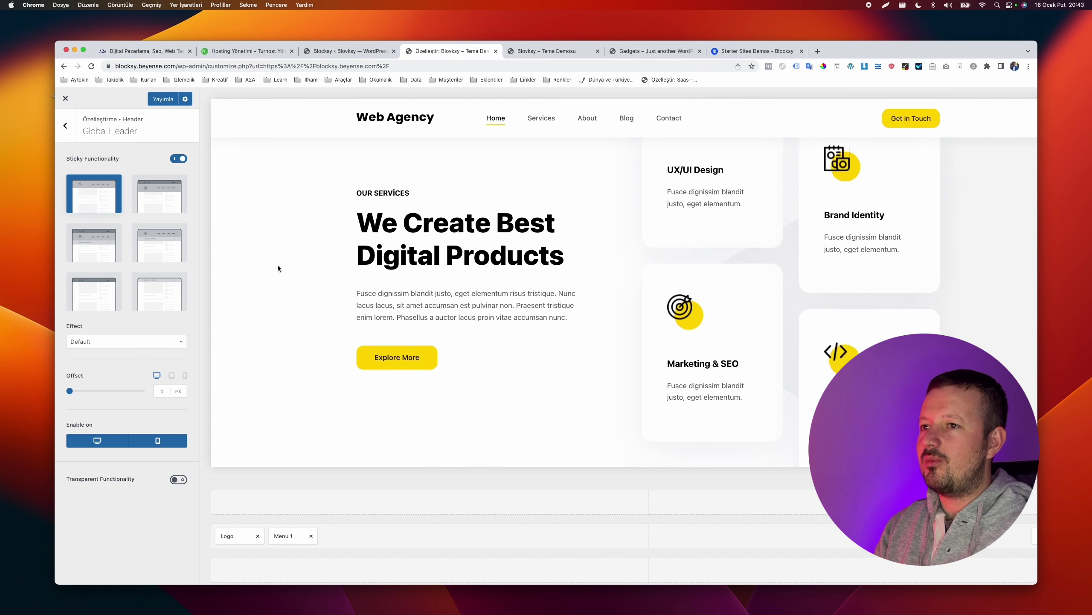
scroll(277, 264, up, 5)
scroll(198, 265, down, 1)
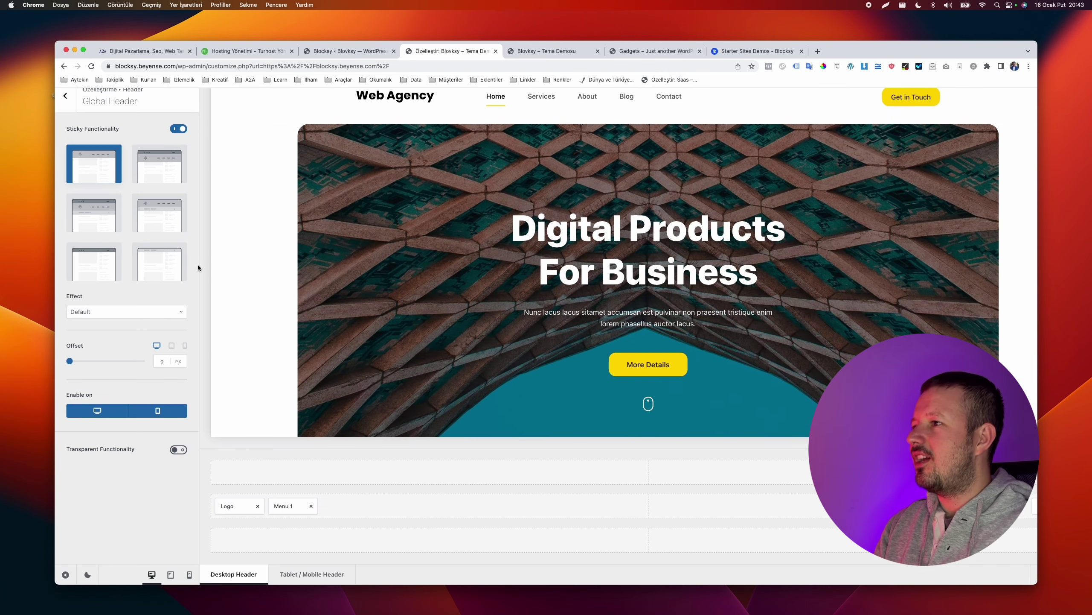
scroll(116, 263, up, 1)
Open the footer builder and look through the top row's general and design options
click(65, 129)
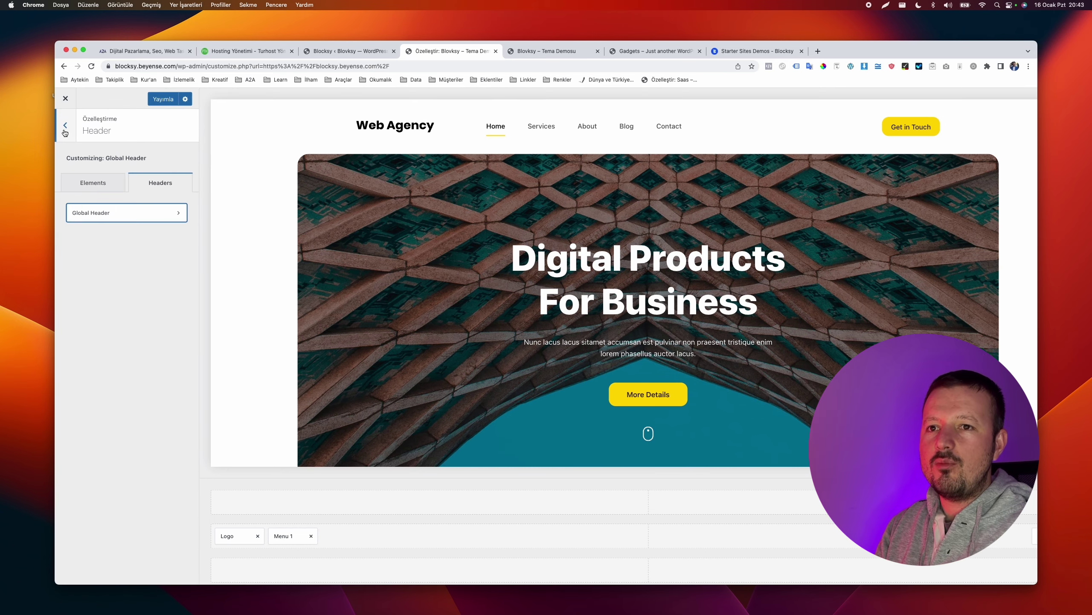
click(65, 129)
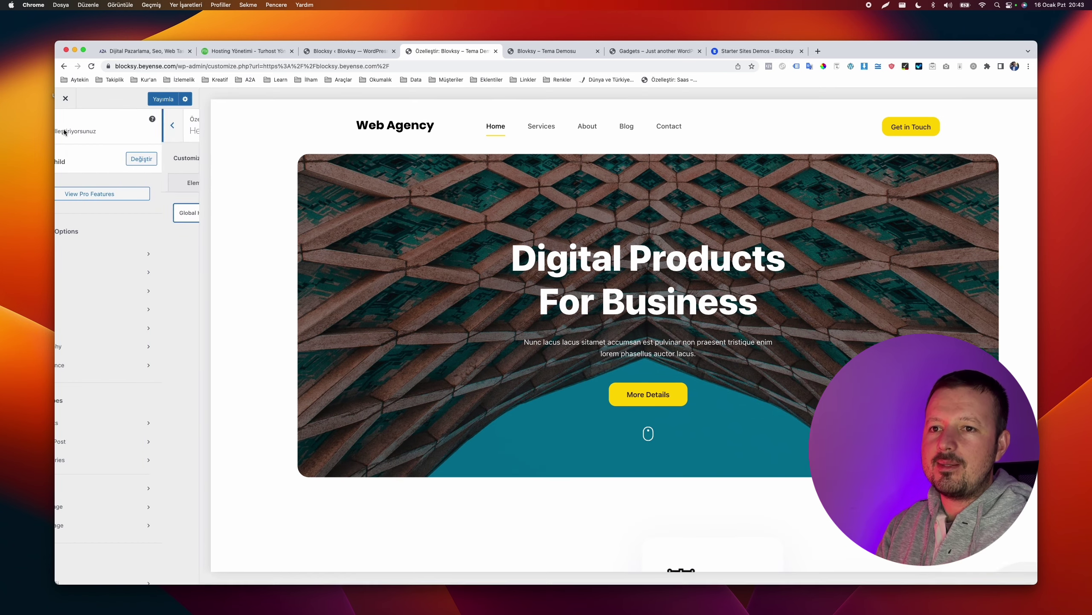
click(143, 289)
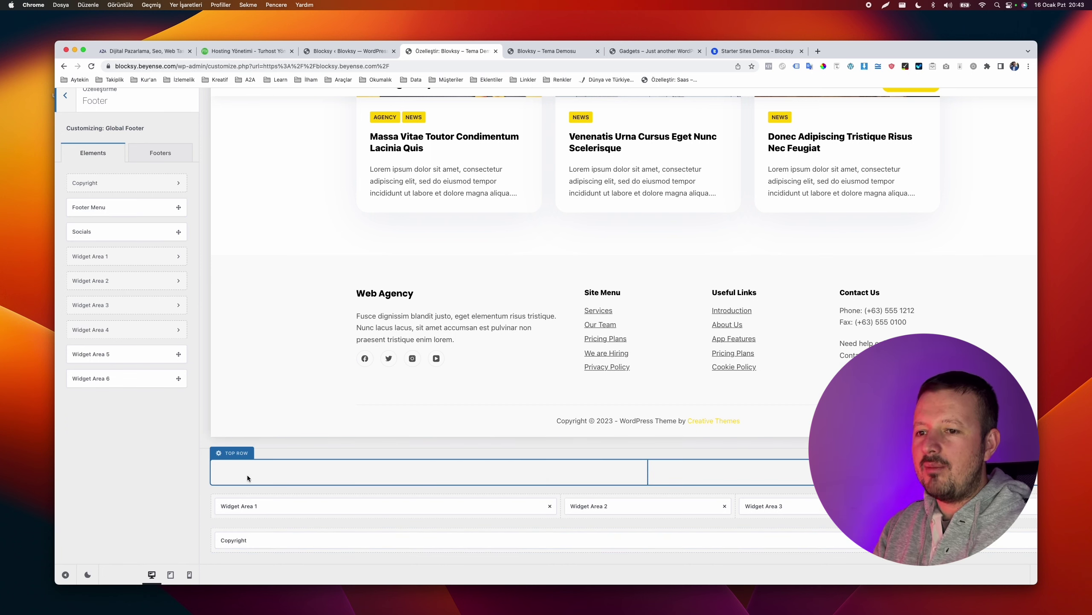
click(218, 453)
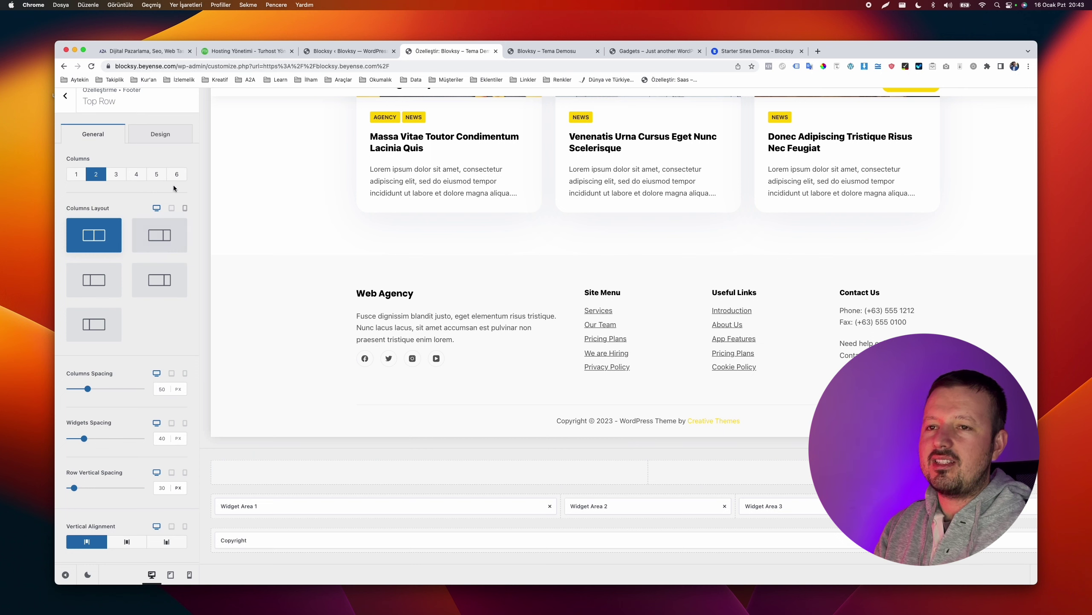
click(161, 134)
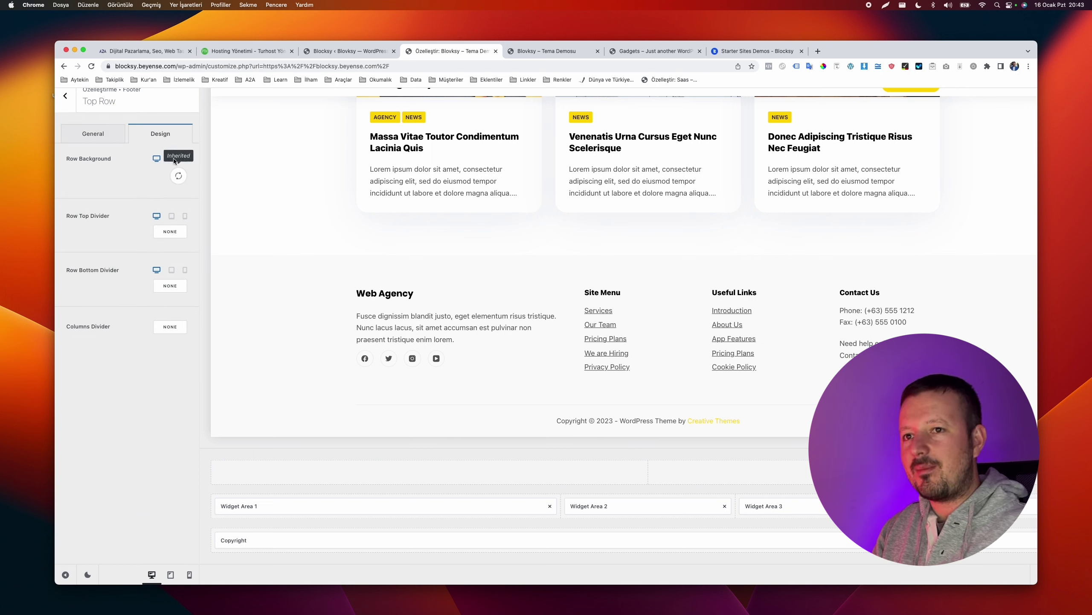
click(93, 133)
scroll(145, 269, down, 5)
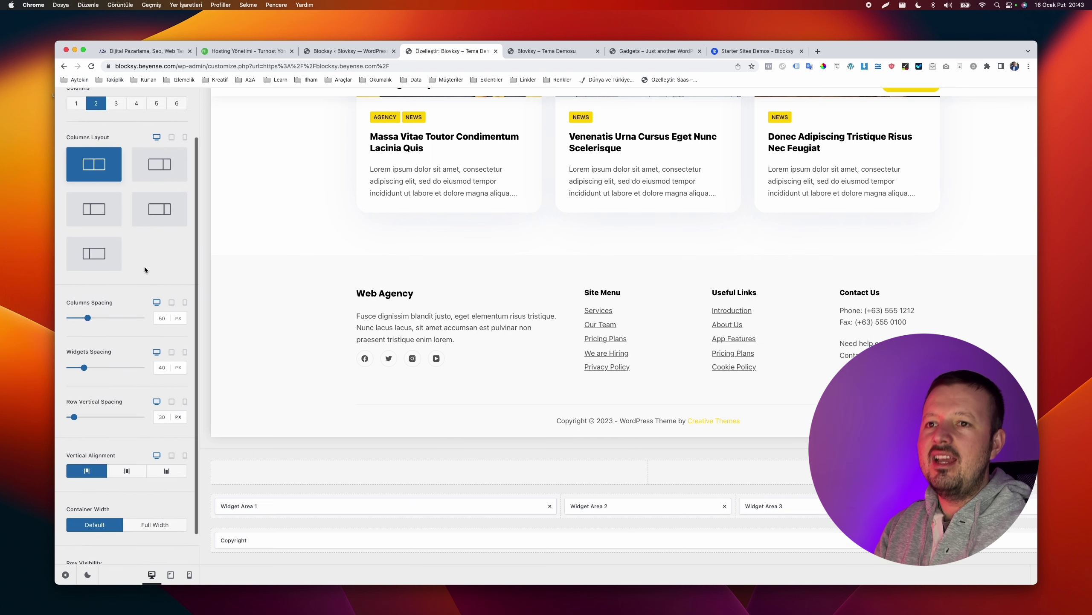
scroll(144, 270, up, 3)
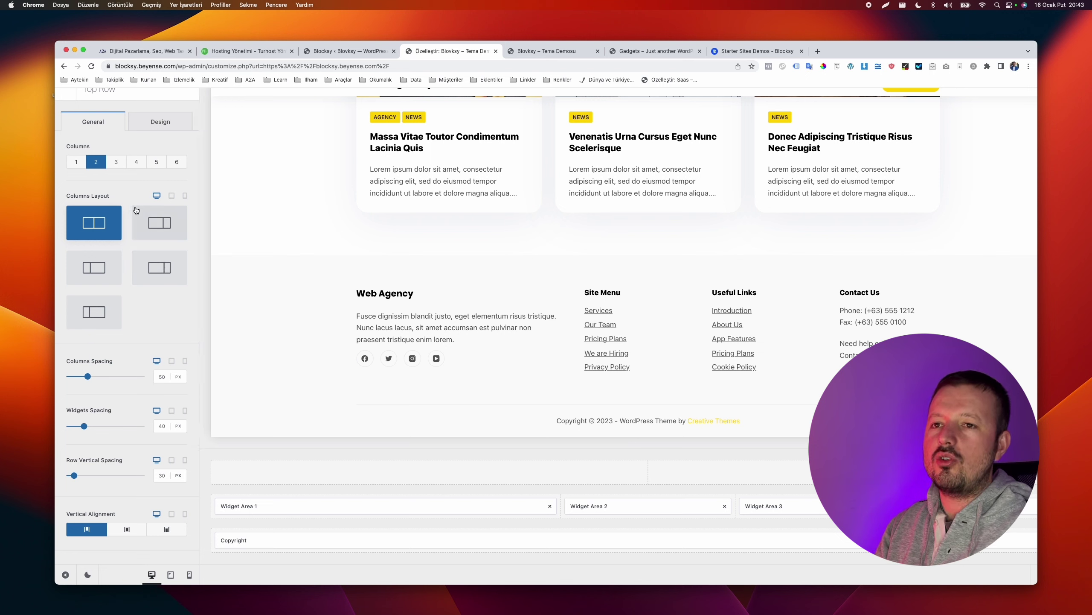
Try four equal columns for the footer's middle row and switch back to the layout with a wider first column
click(216, 494)
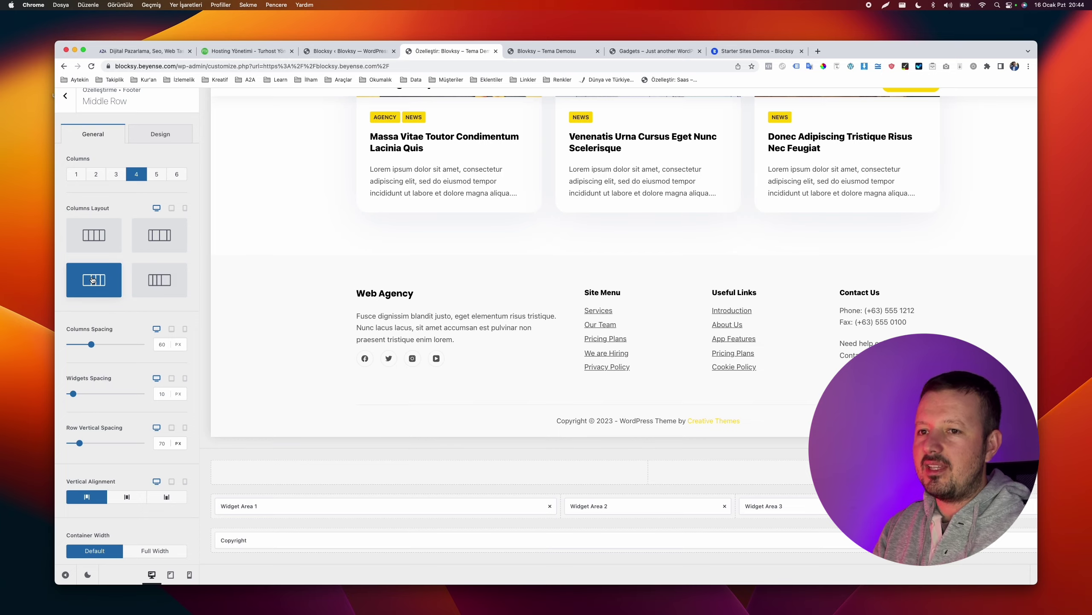
scroll(93, 280, up, 5)
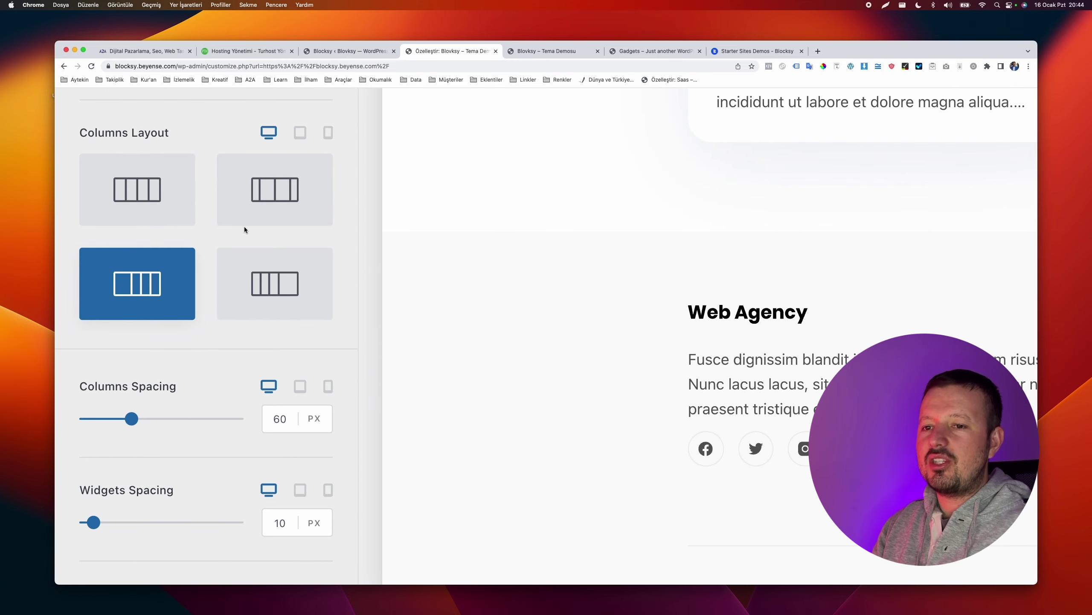
scroll(244, 226, down, 5)
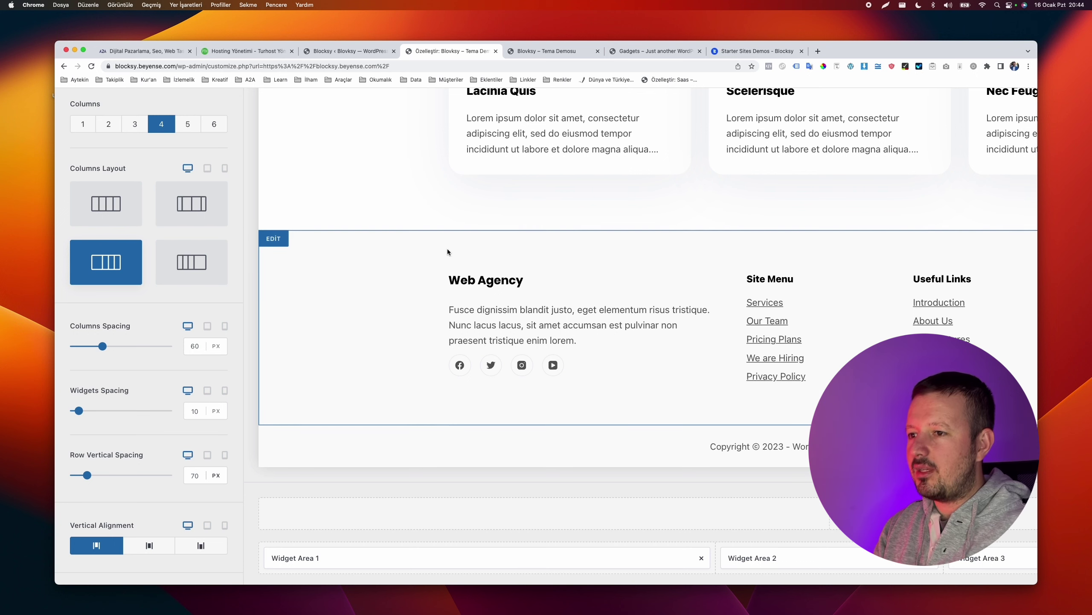
click(123, 203)
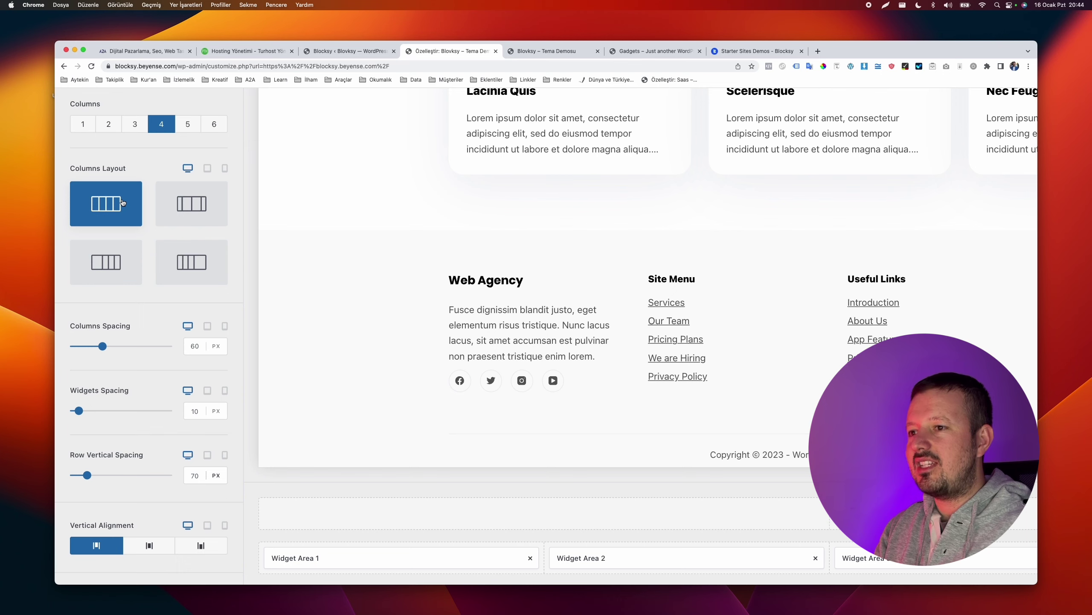
click(116, 269)
key(super+minus)
key(super+minus)
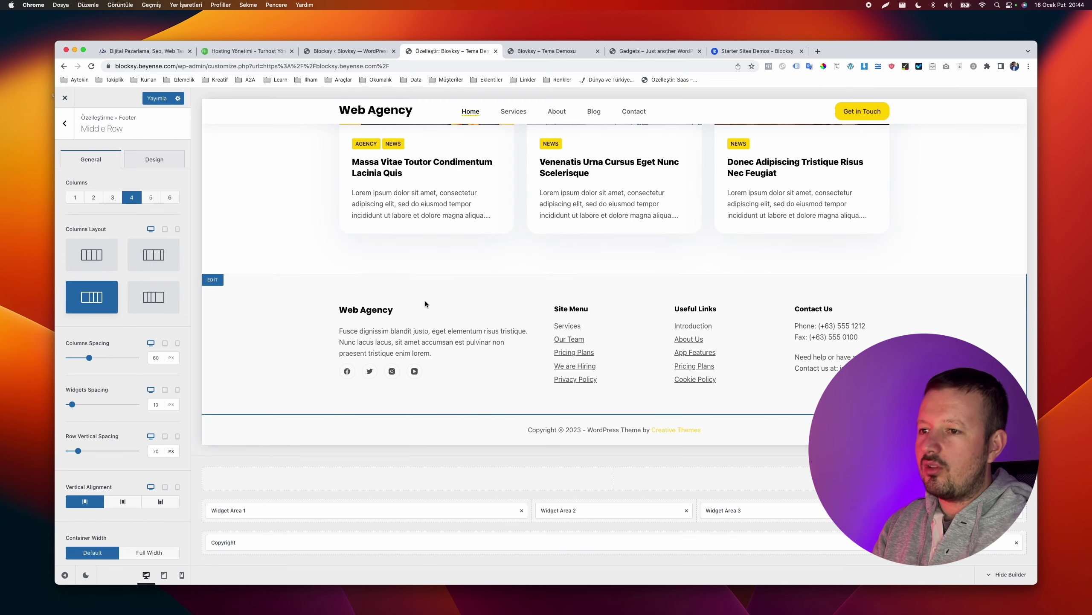
Try replacing {theme_author} in the footer's copyright text with "asşldkaşsldk", undo the replacement and return to the footer elements
click(566, 549)
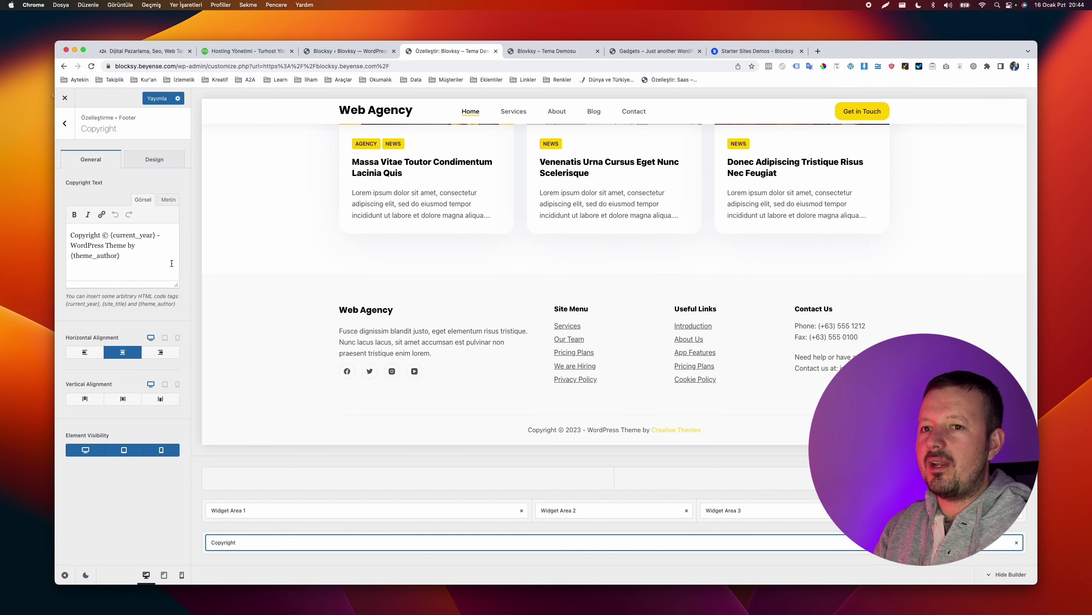
drag(149, 252, 61, 261)
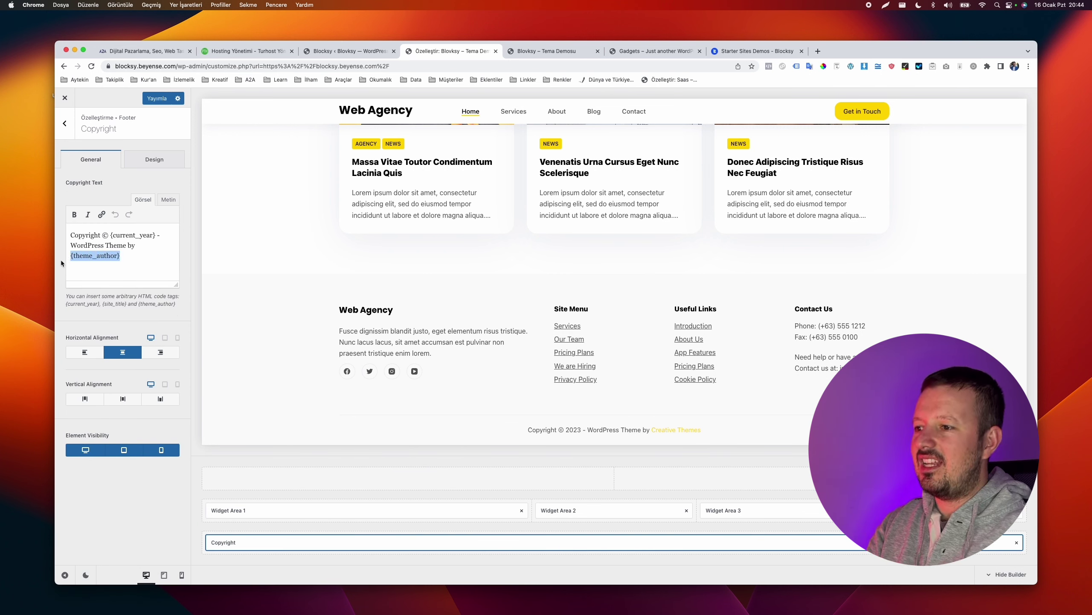
text(asşldkaşsldk)
key(super+z)
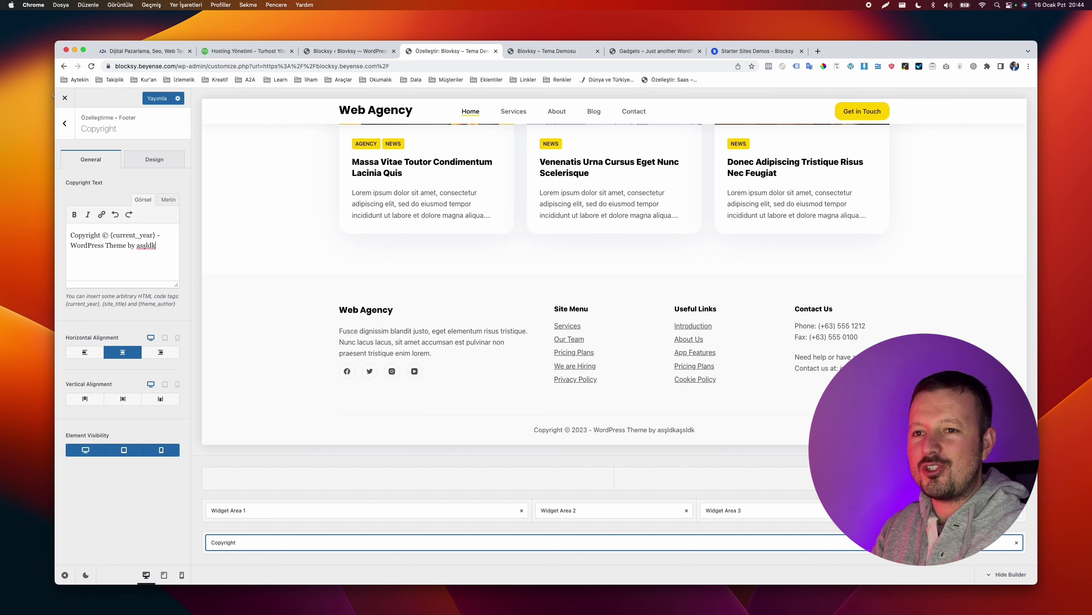
key(super+z)
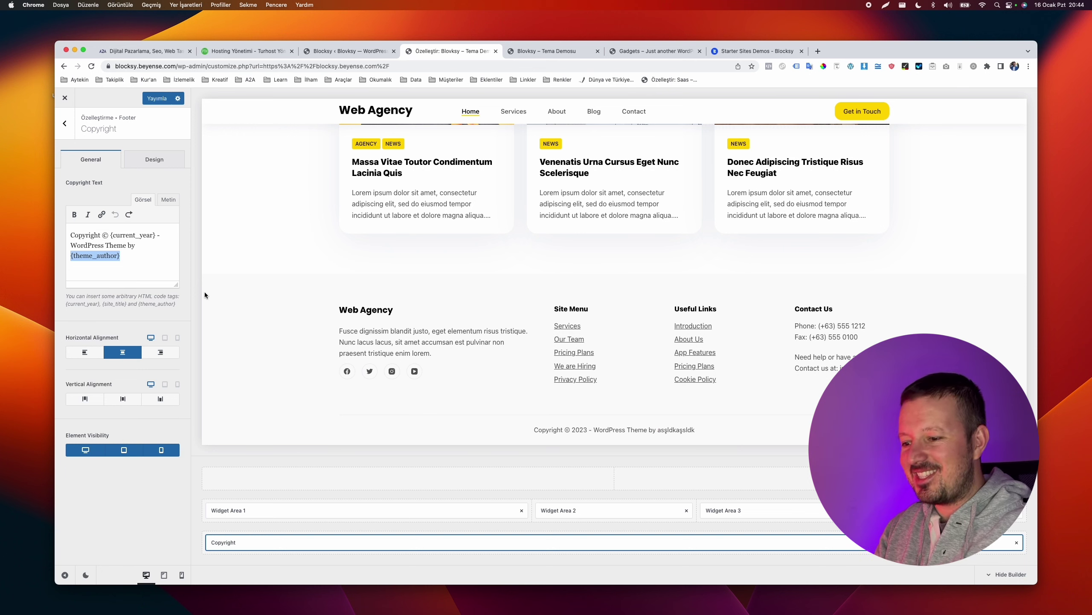
click(64, 127)
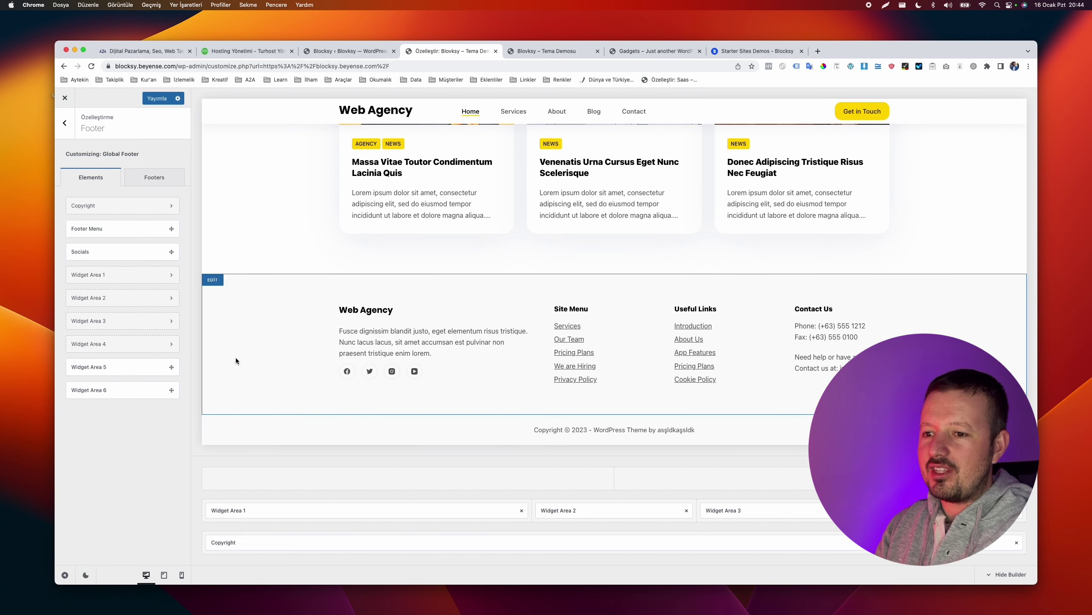
Move Widget Area 1 to the footer's top row and give that row the two-column layout with the narrowest first column
drag(398, 514, 407, 476)
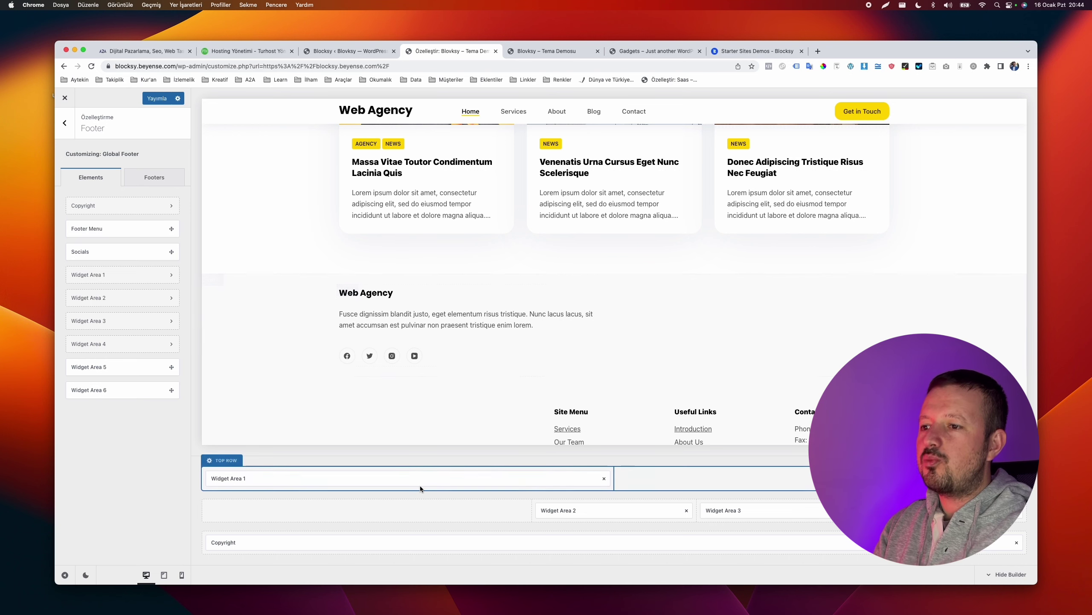
click(209, 461)
scroll(208, 461, up, 5)
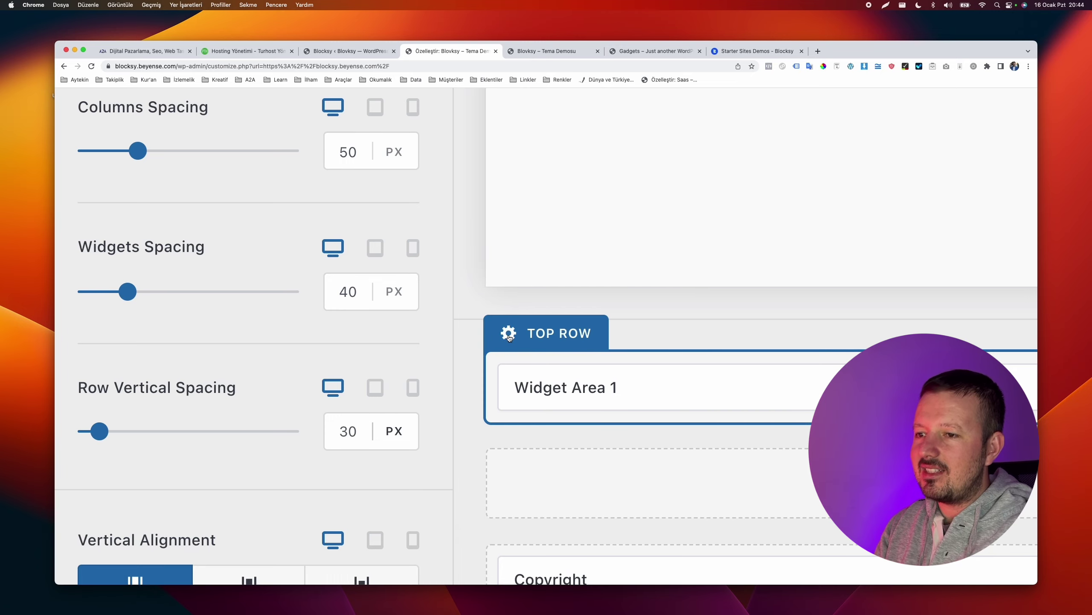
scroll(509, 338, down, 5)
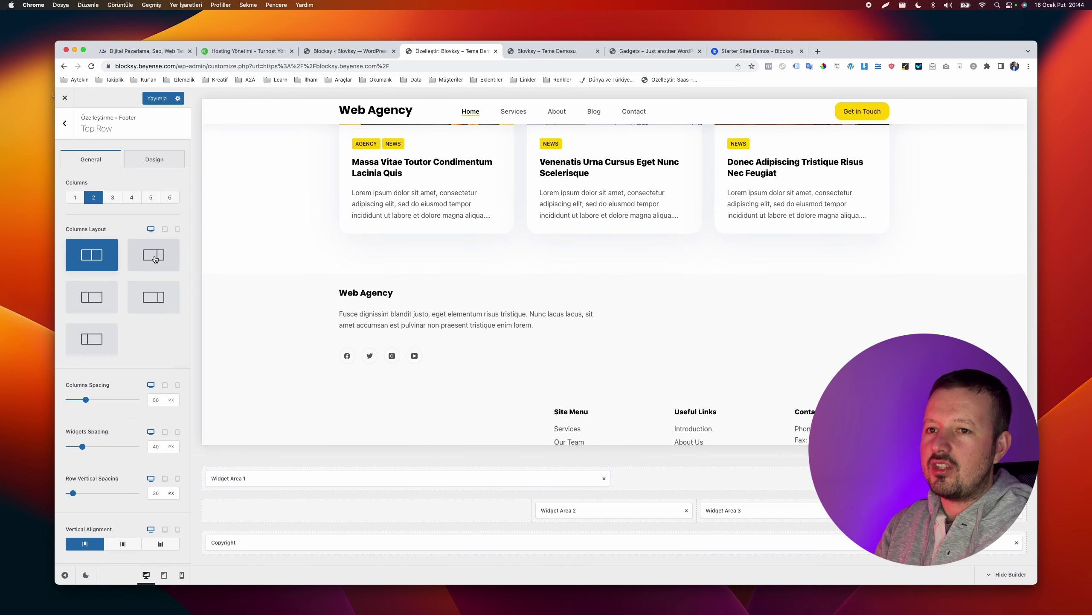
click(91, 347)
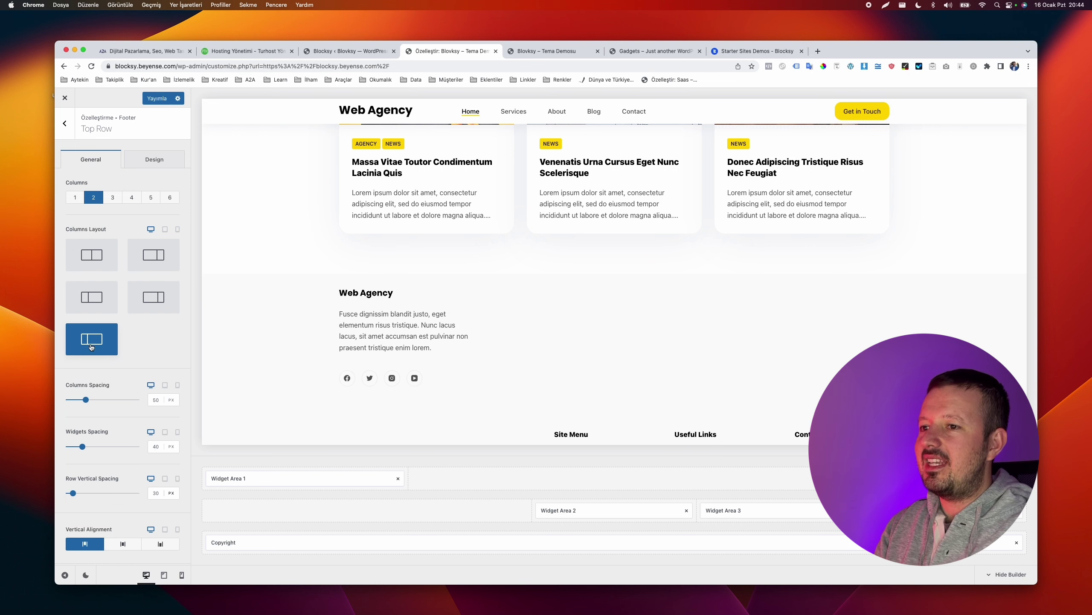
Set the footer's top row to two equal columns and move Widget Area 1 into the first column of the row below
click(102, 255)
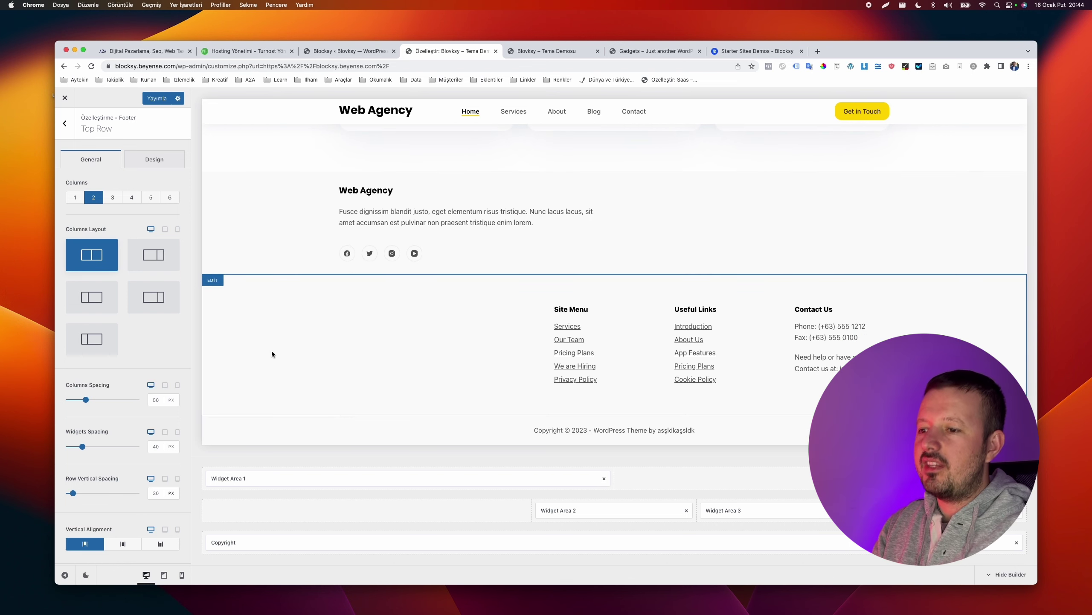
drag(254, 477, 248, 517)
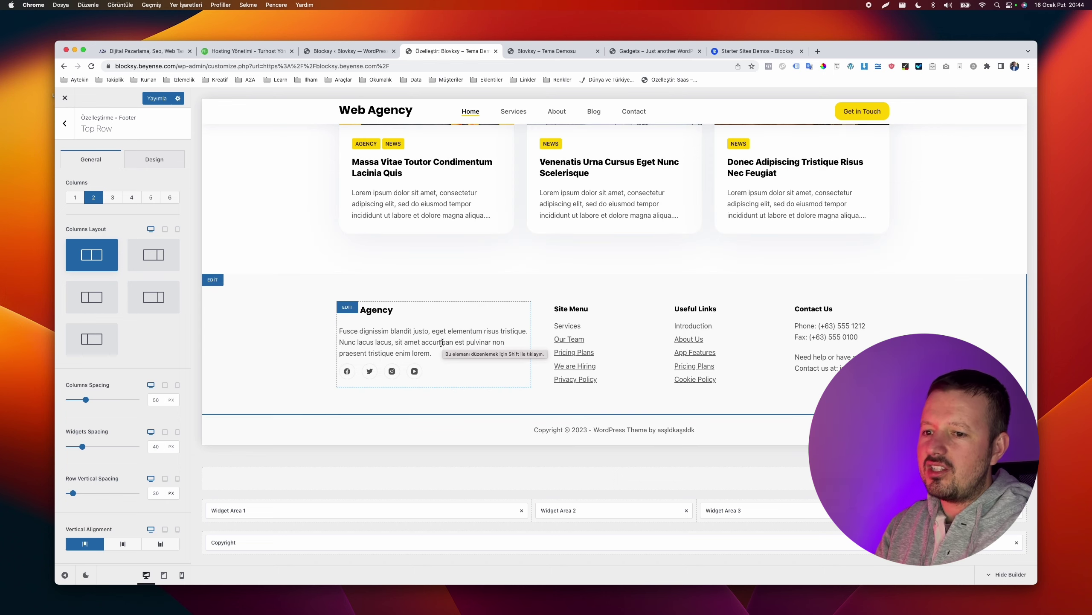
Open footer Widget Area 1, dismiss its block widgets welcome notice and select the description paragraph
click(241, 511)
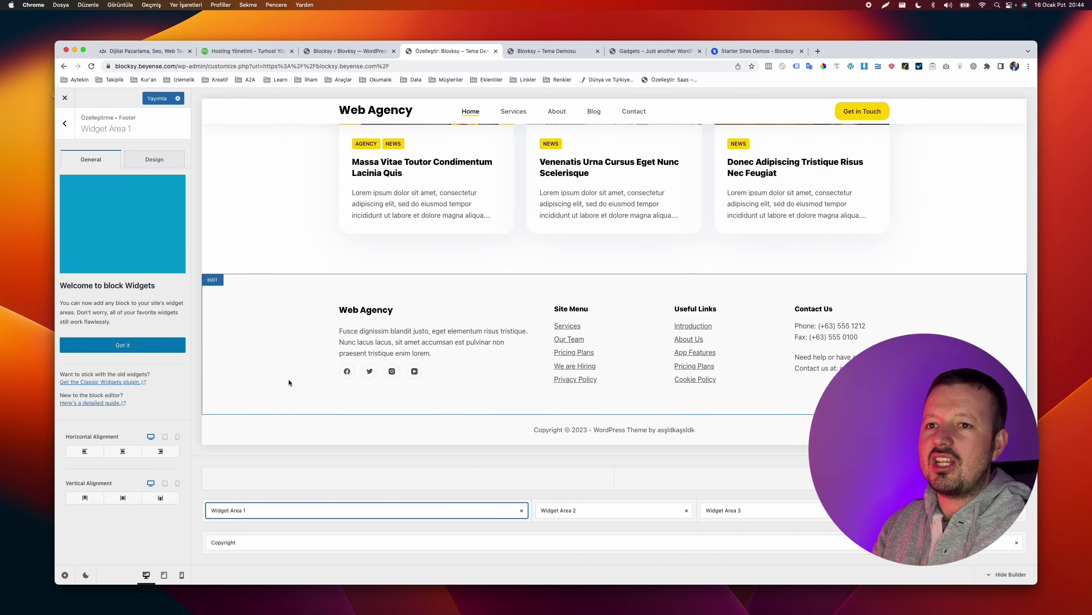
click(130, 344)
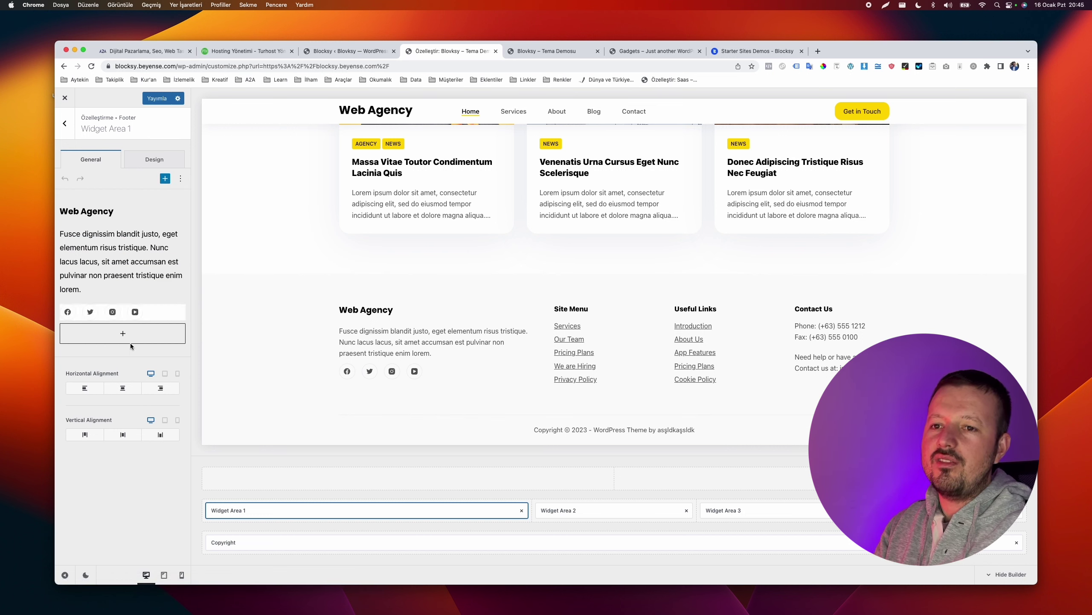
click(107, 272)
triple_click(108, 272)
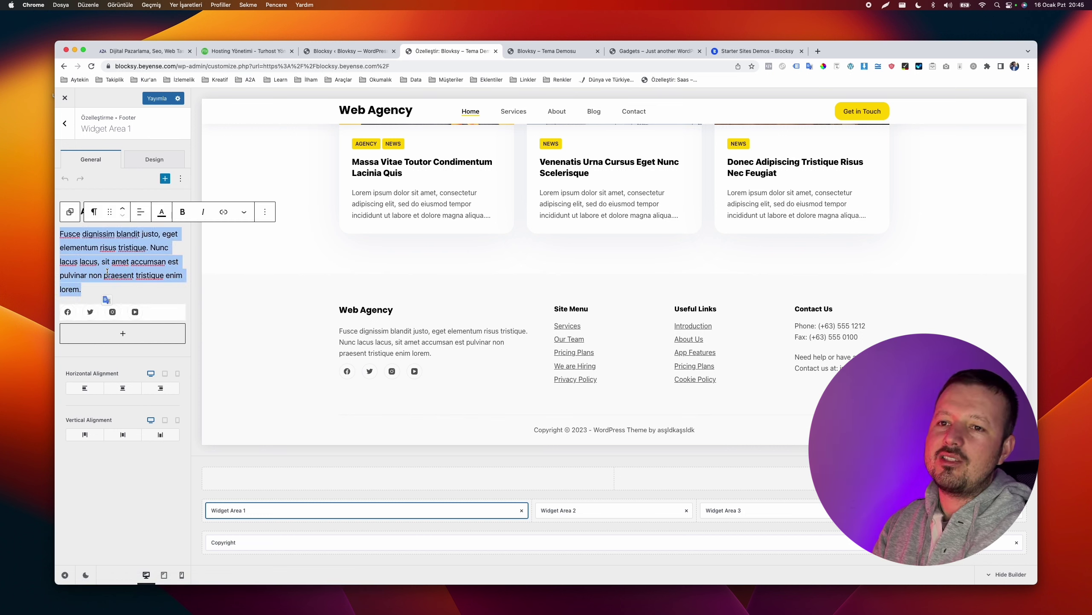
Make the Social Icons block's links open in a new tab, and return to the main customizer options
click(156, 311)
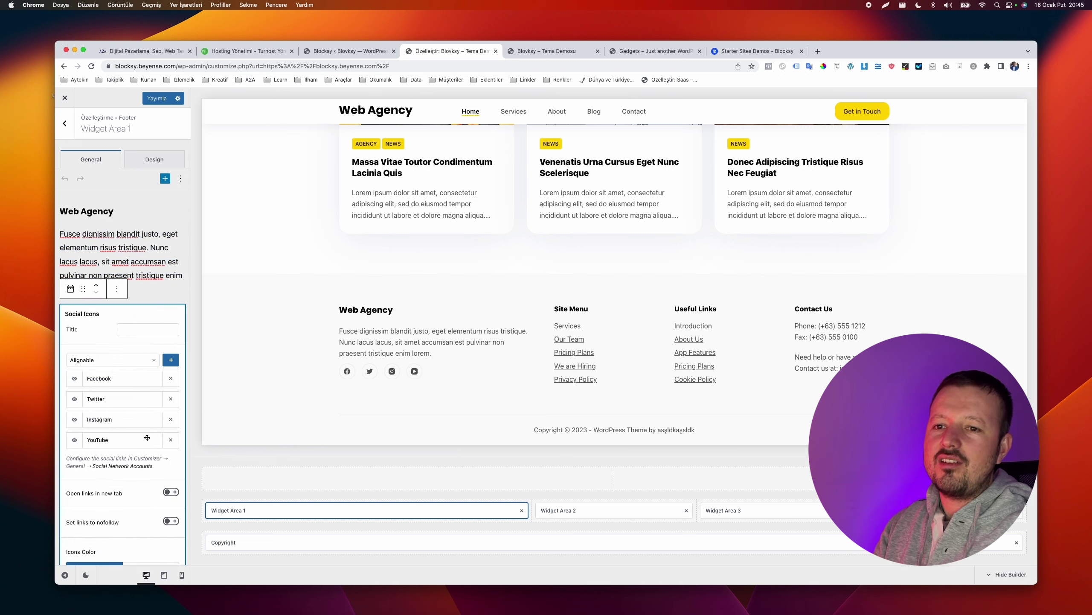
scroll(156, 309, down, 5)
scroll(125, 312, up, 4)
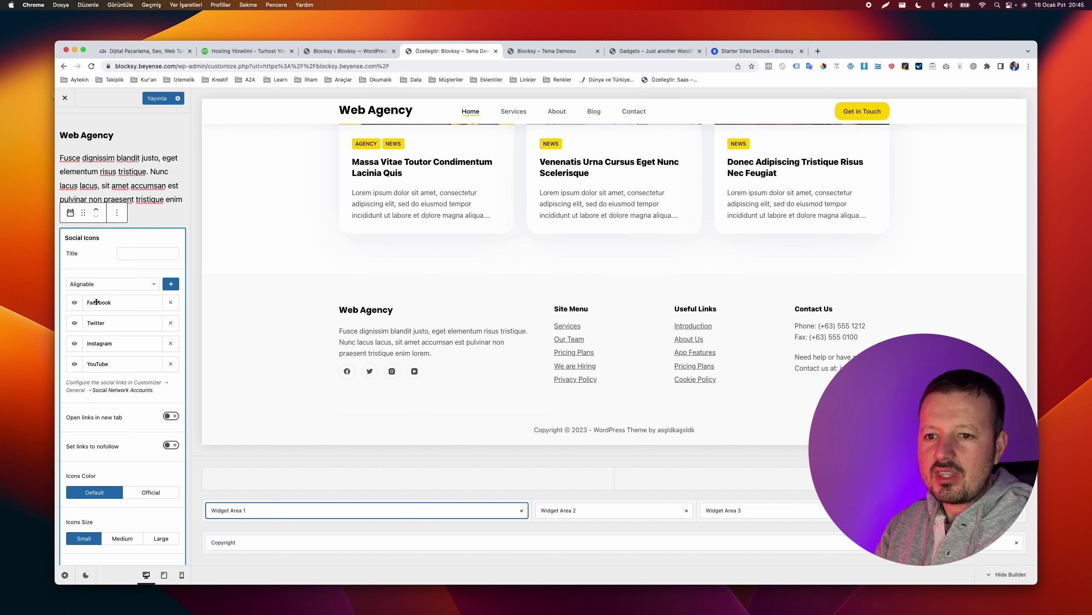
click(171, 416)
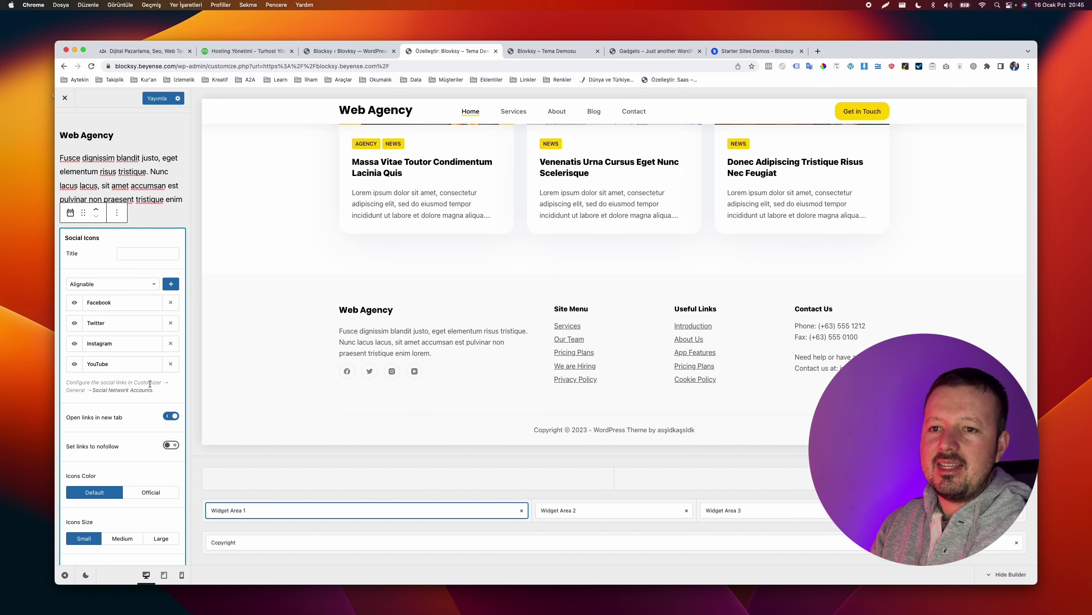
click(73, 304)
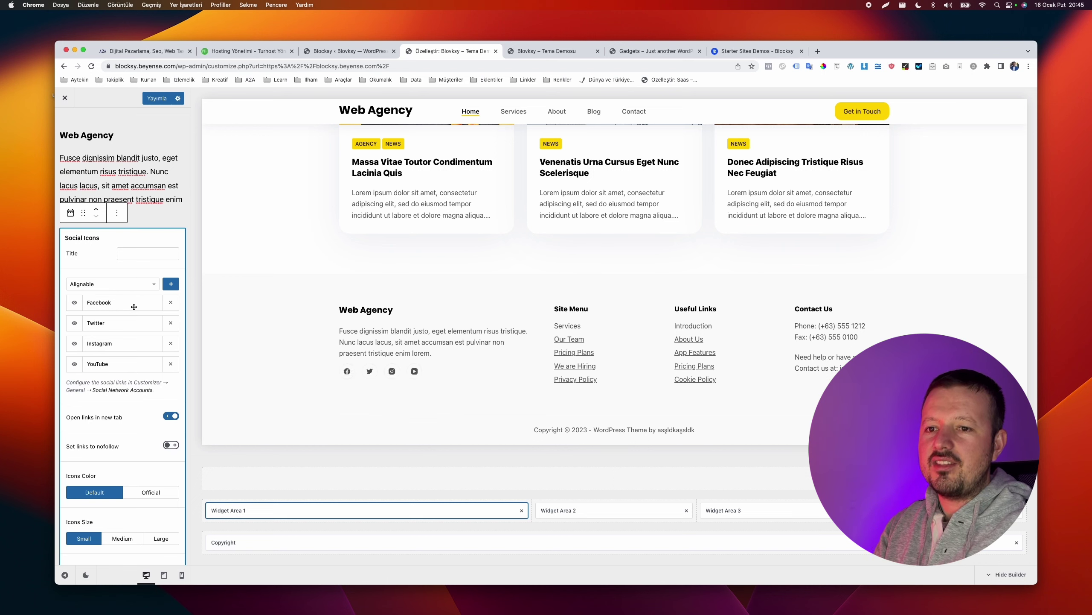
scroll(125, 390, down, 5)
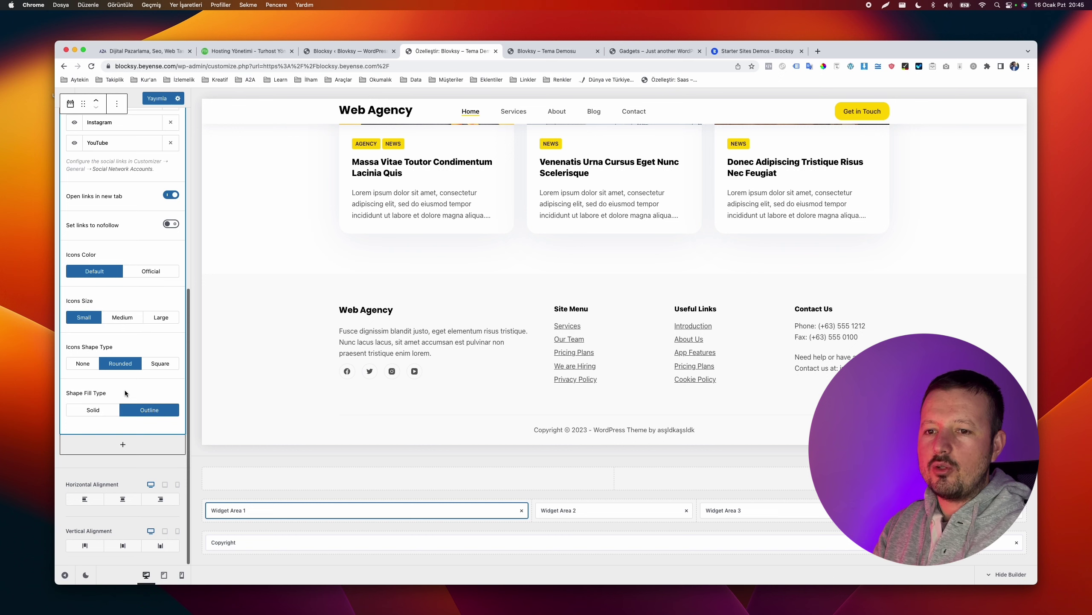
scroll(142, 346, up, 5)
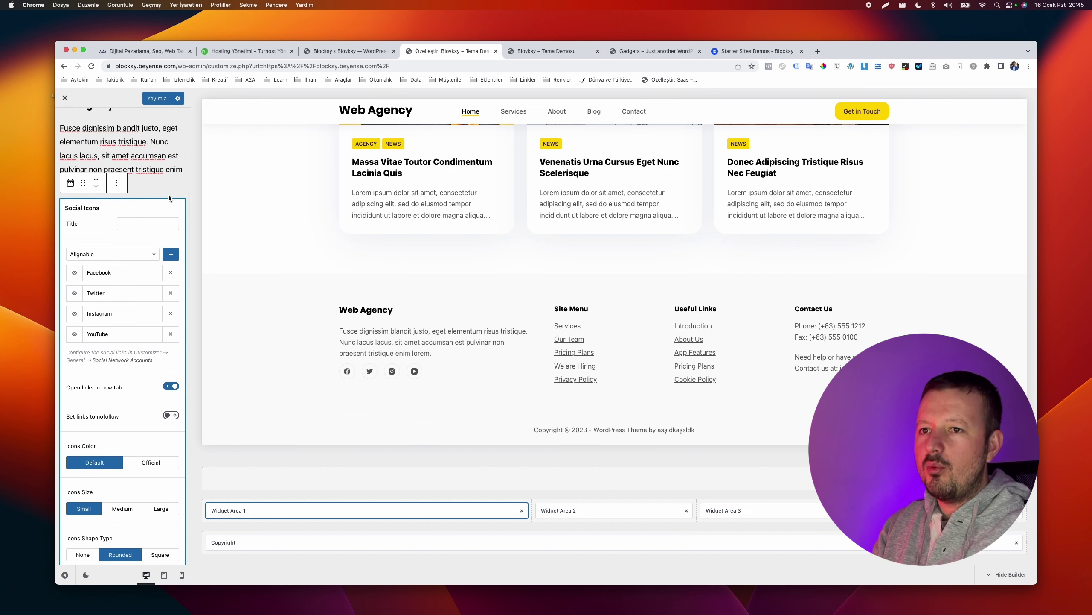
scroll(100, 104, up, 3)
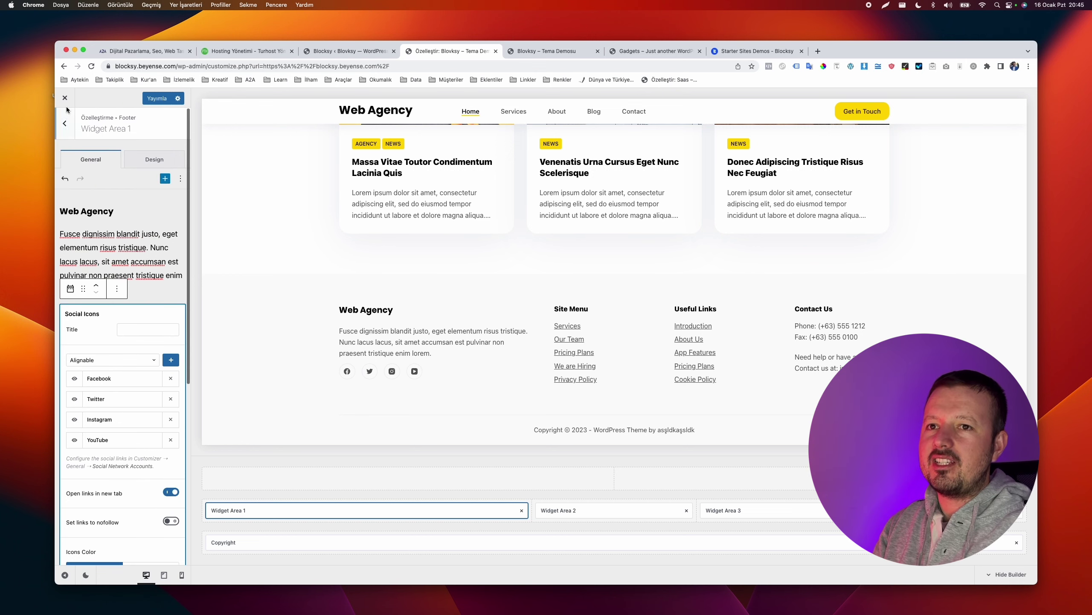
click(64, 125)
click(63, 125)
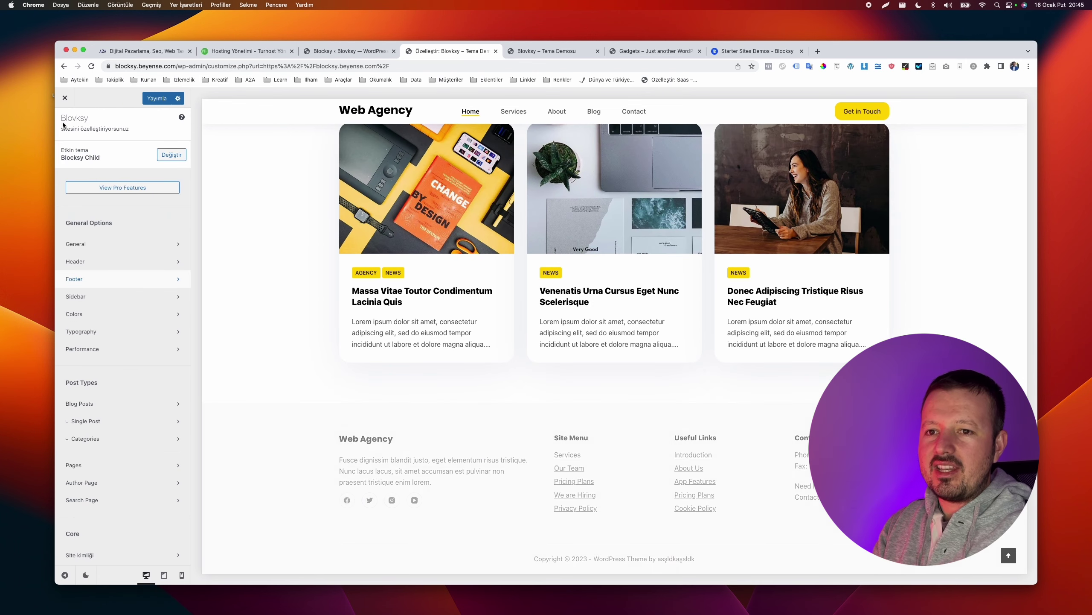
Open the Sidebar options and load the site's Blog page in the preview
click(110, 303)
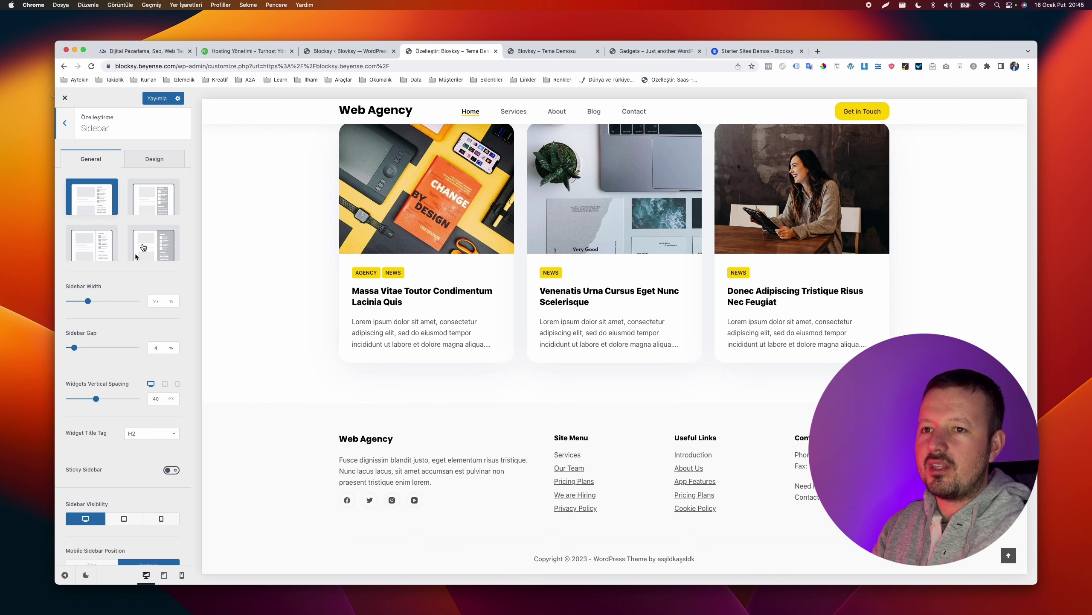
scroll(213, 258, up, 20)
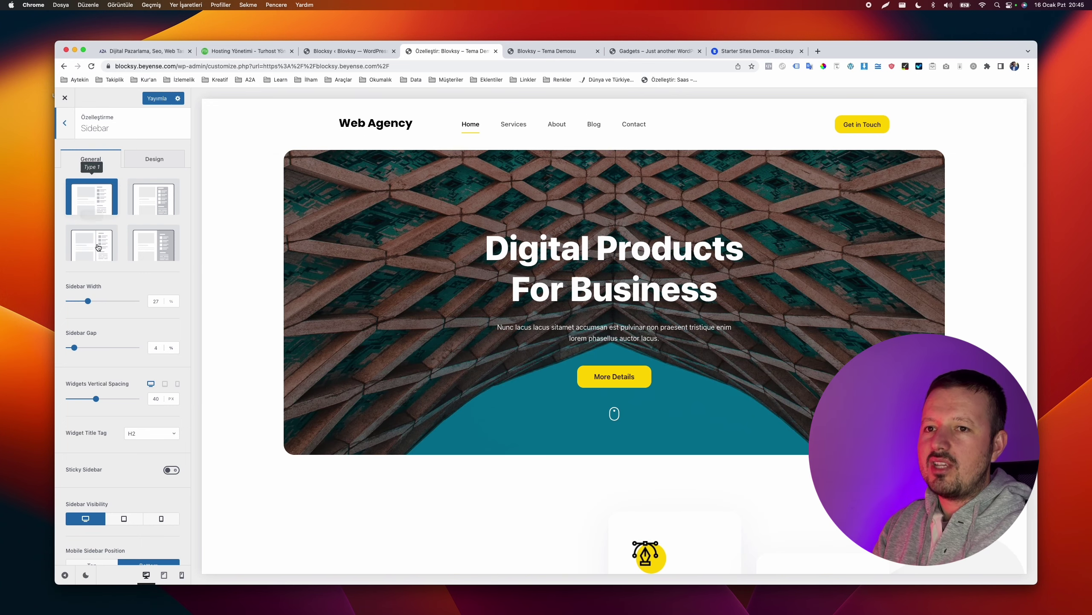
click(601, 133)
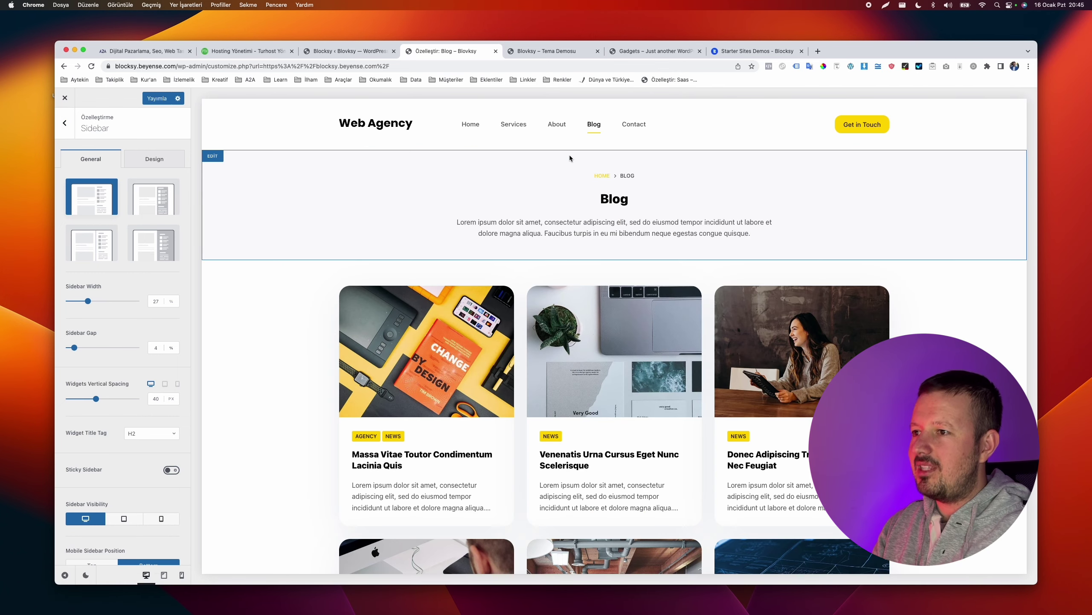
scroll(524, 287, down, 10)
scroll(524, 286, up, 10)
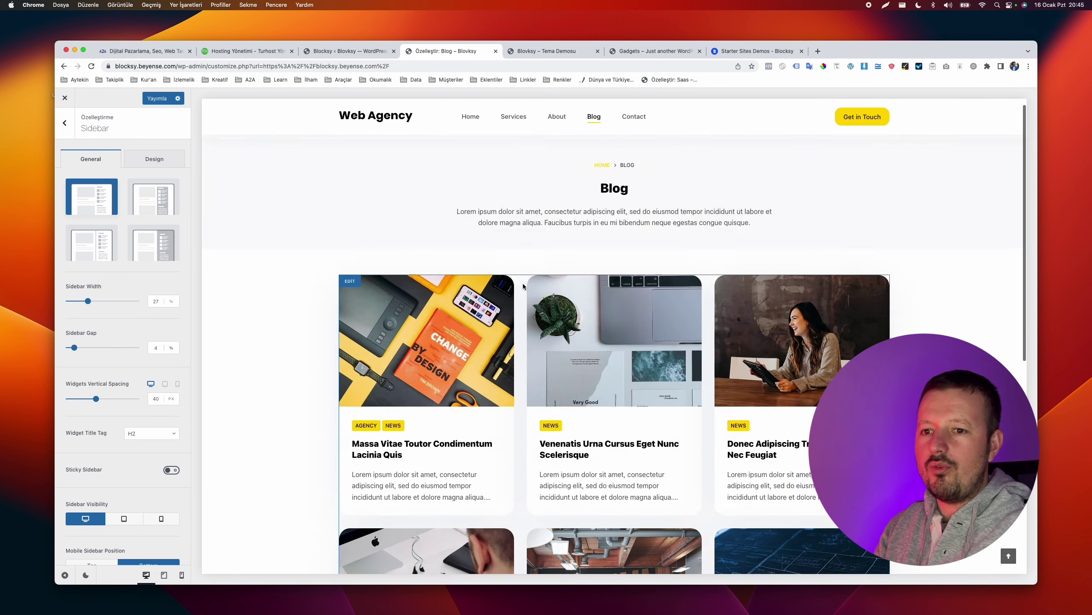
Review the sidebar's layout types, general settings and design options, and return to the main customizer options
scroll(85, 302, down, 1)
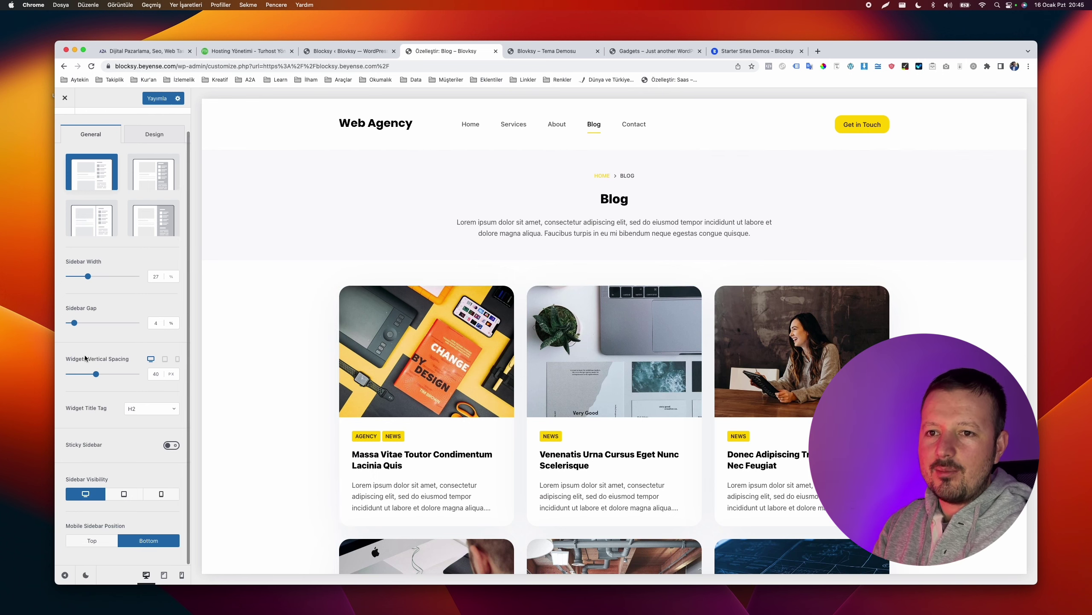
scroll(84, 355, up, 1)
scroll(102, 256, up, 5)
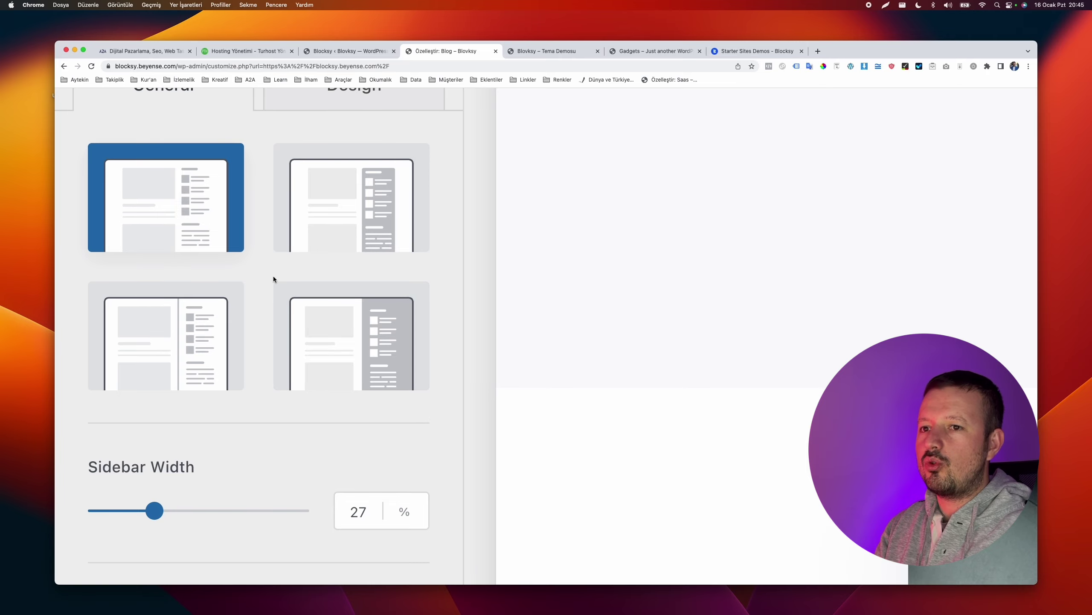
scroll(273, 276, down, 5)
click(162, 159)
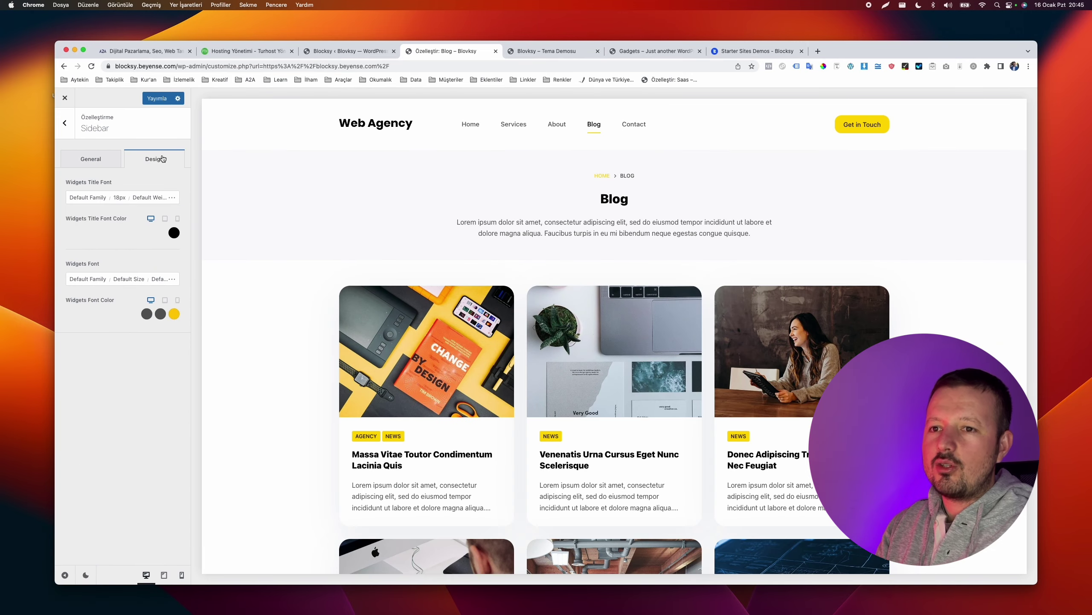
click(99, 159)
click(65, 125)
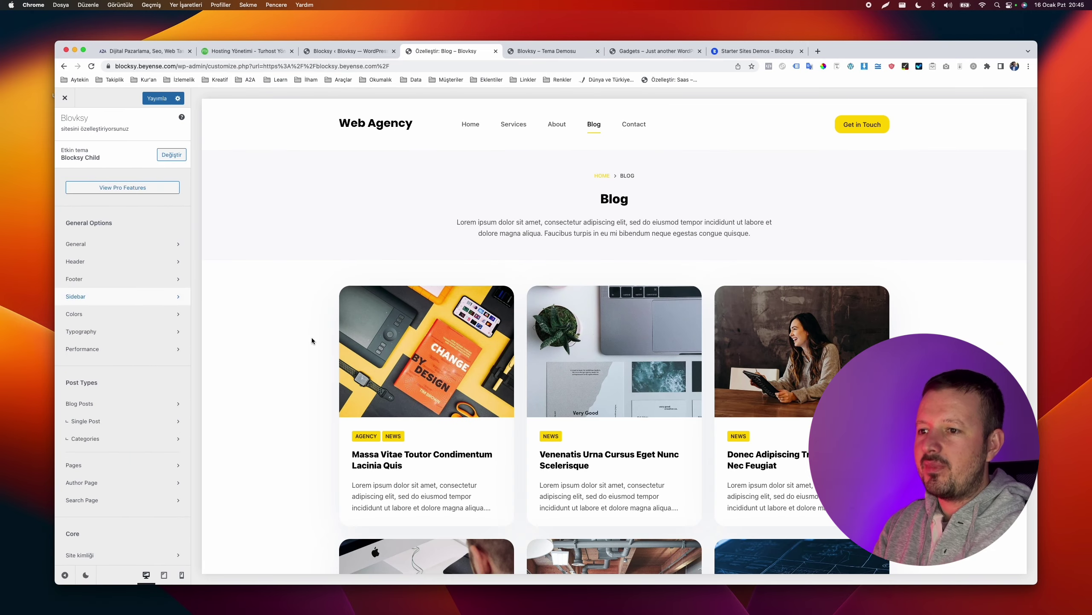
Open the "Massa Vitae Toutor Condimentum Lacinia Quis" post in the preview and look through its whole page
click(442, 342)
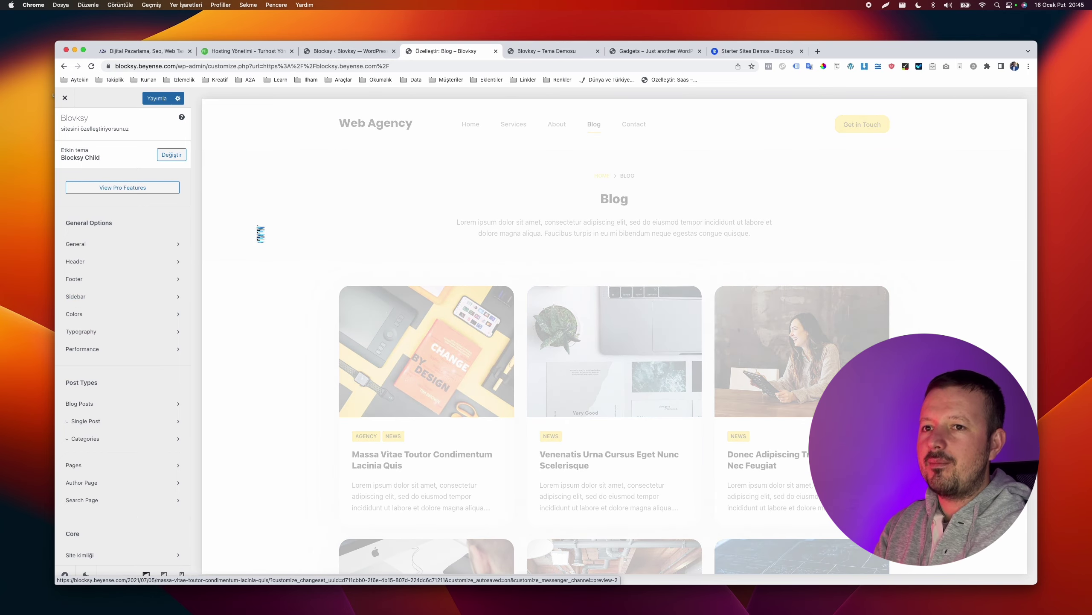
scroll(377, 266, down, 4)
scroll(376, 266, down, 10)
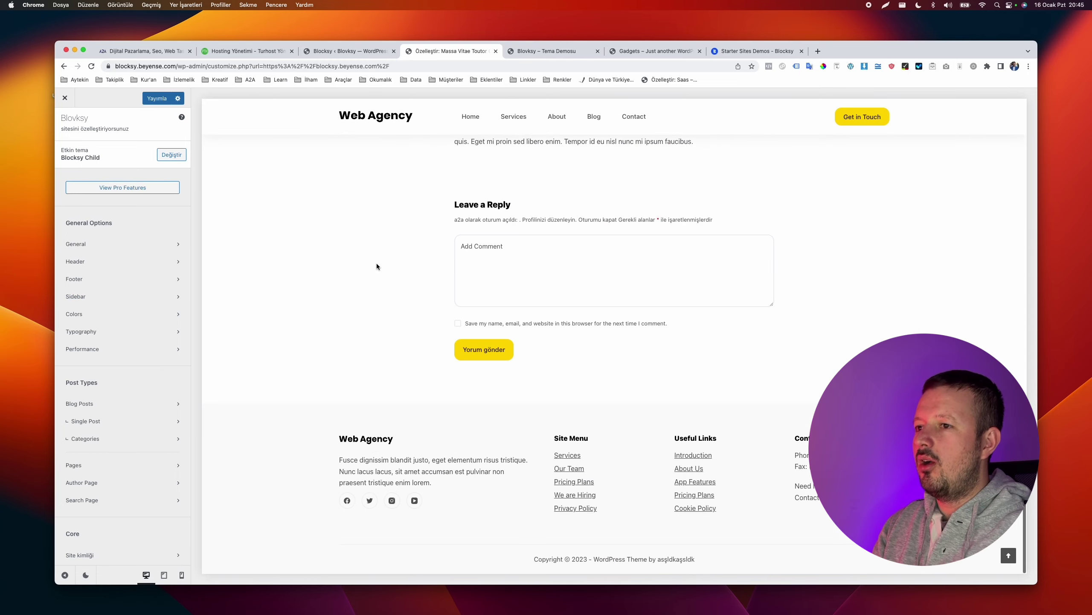
scroll(376, 267, up, 15)
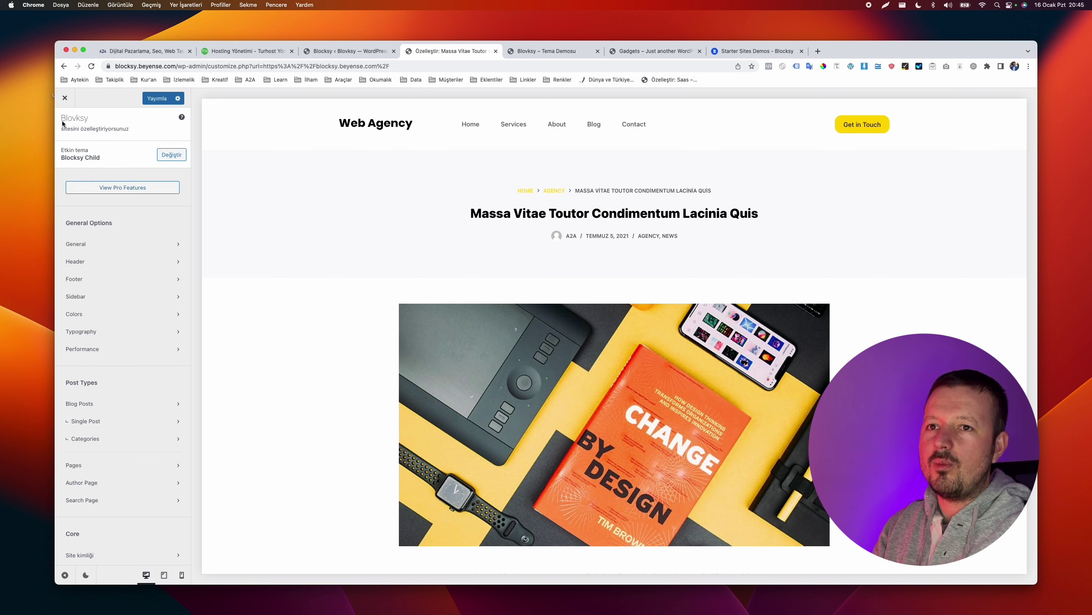
scroll(93, 186, down, 3)
scroll(93, 185, up, 3)
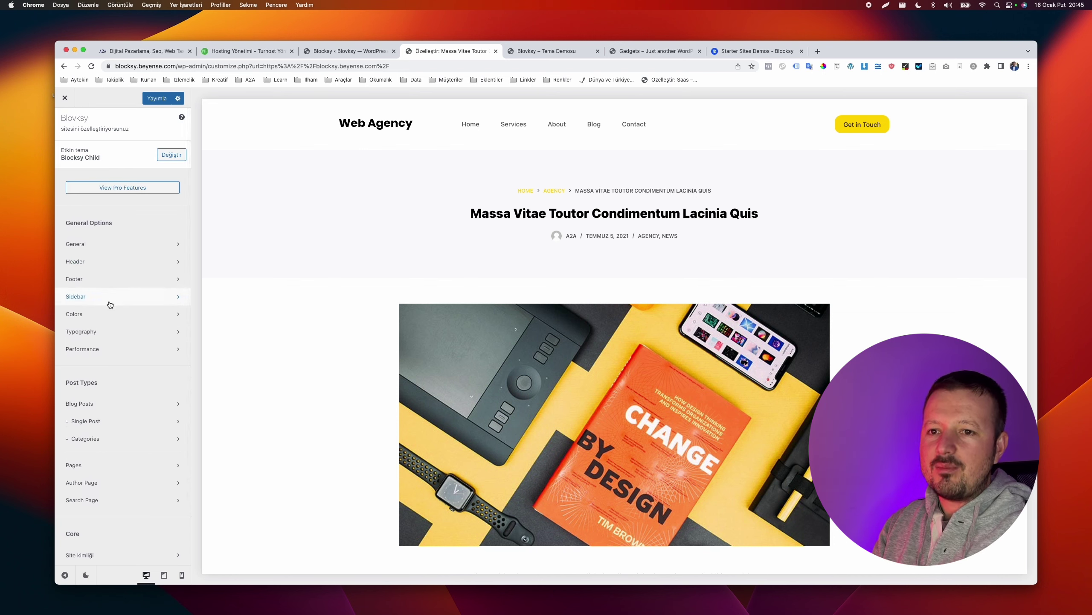
Open the Colors options and take a close look at the Global Color Palette
click(105, 314)
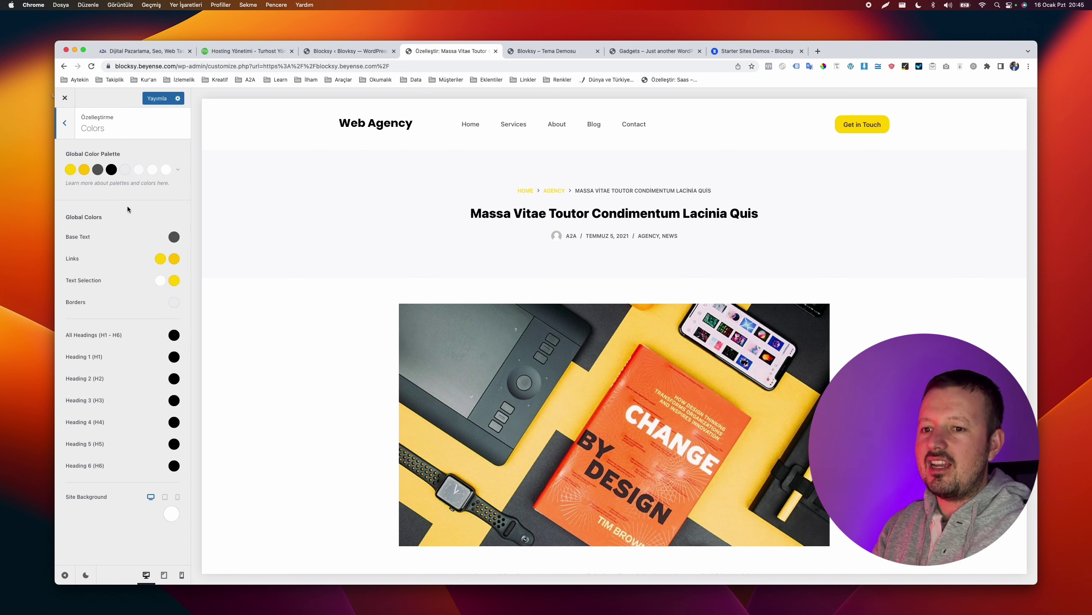
click(178, 169)
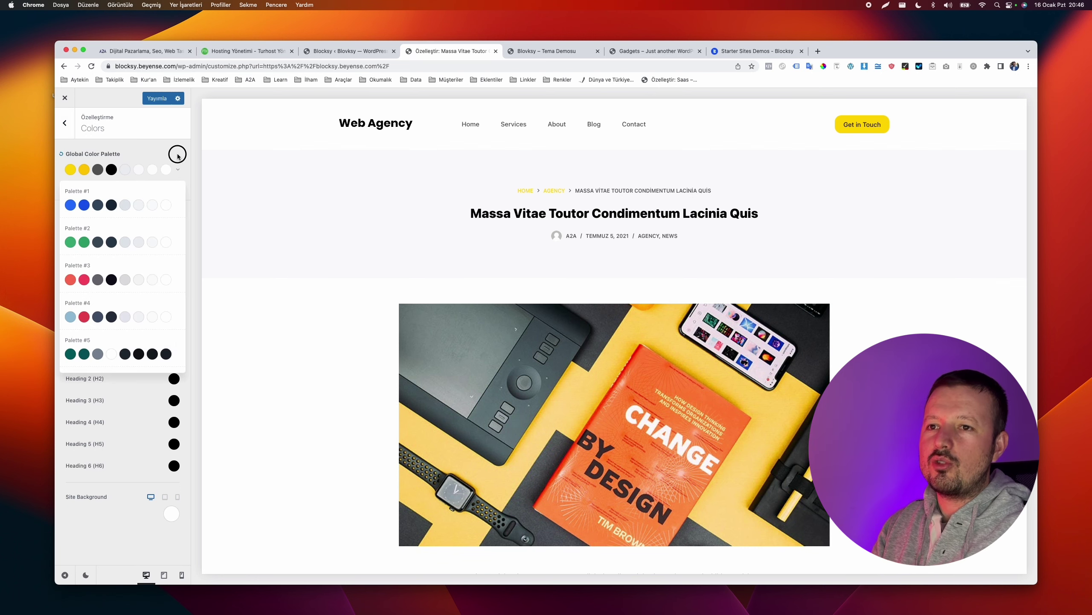
click(178, 155)
key(super+plus)
key(super+plus)
key(super+plus)
key(super+plus)
key(super+plus)
key(super+plus)
key(super+plus)
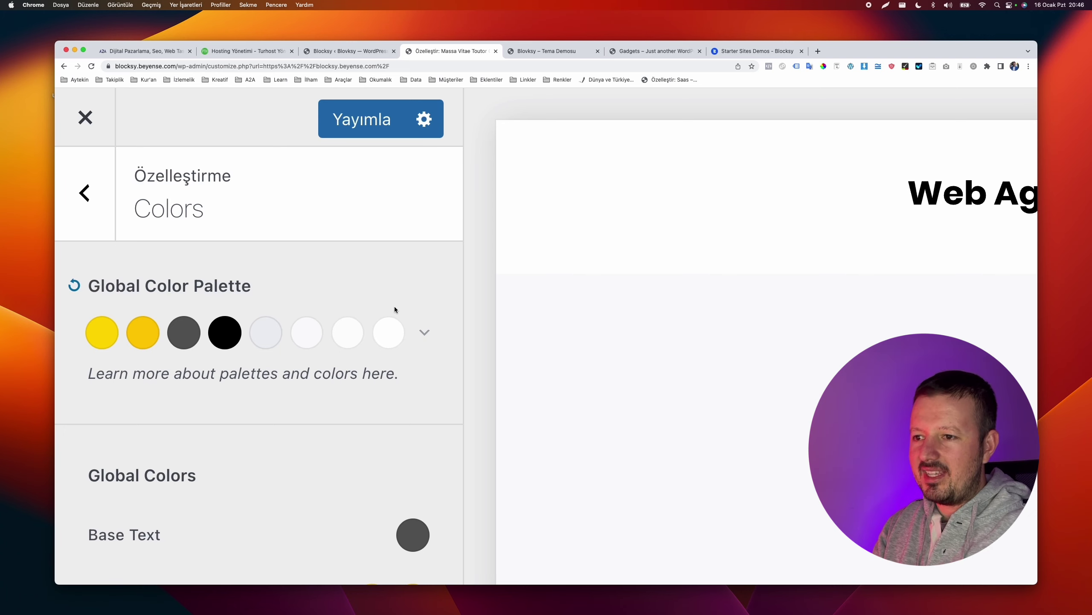
Apply Palette #10 as the global color palette and check the post page in the preview
click(426, 336)
key(super+minus)
key(super+minus)
key(super+minus)
key(super+minus)
key(super+minus)
key(super+minus)
key(super+minus)
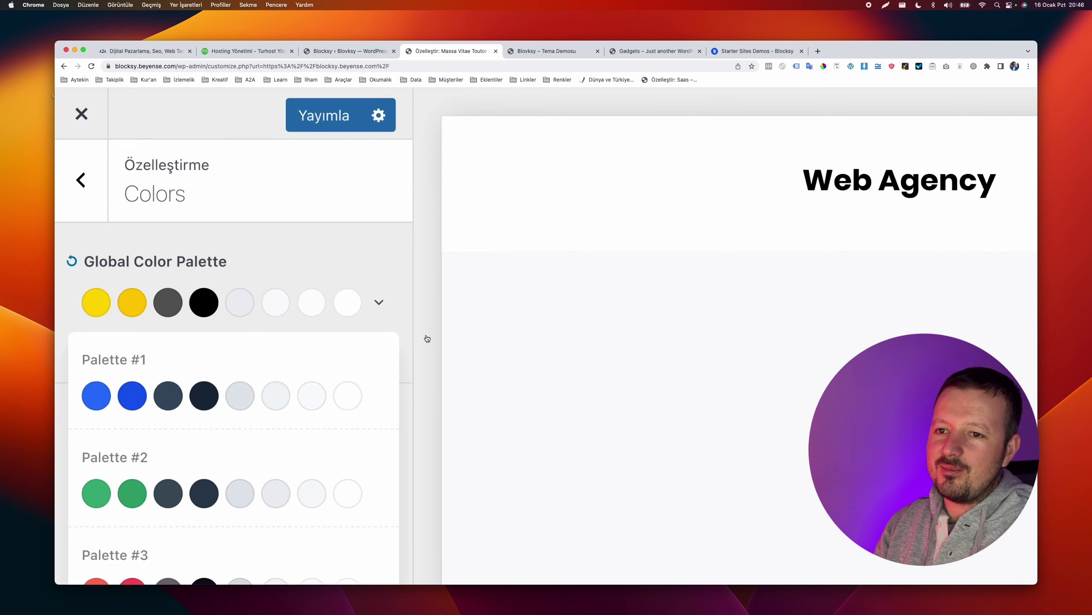
scroll(130, 277, down, 8)
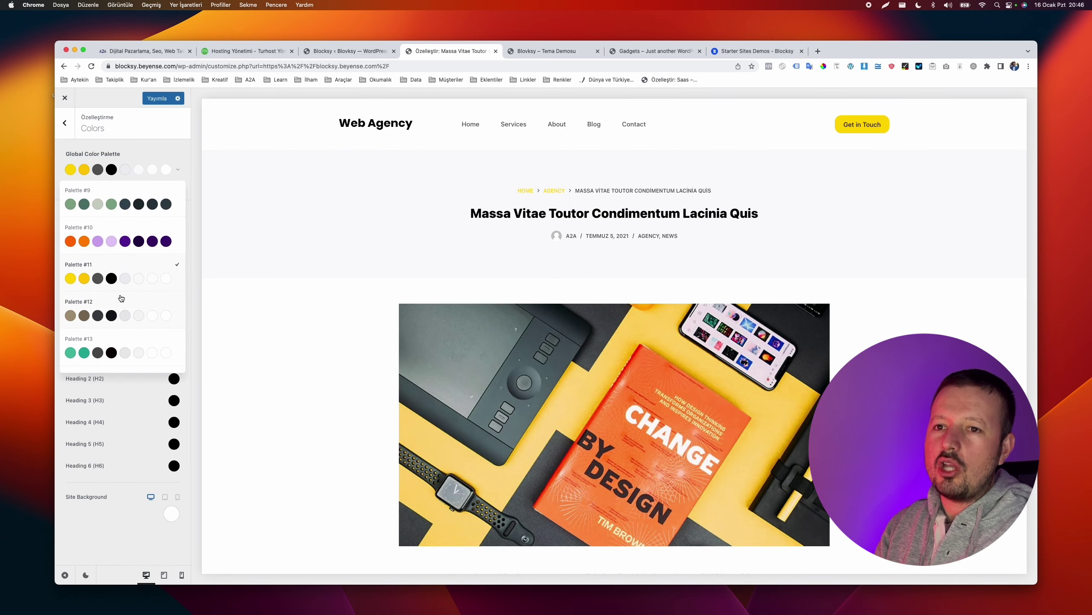
click(128, 240)
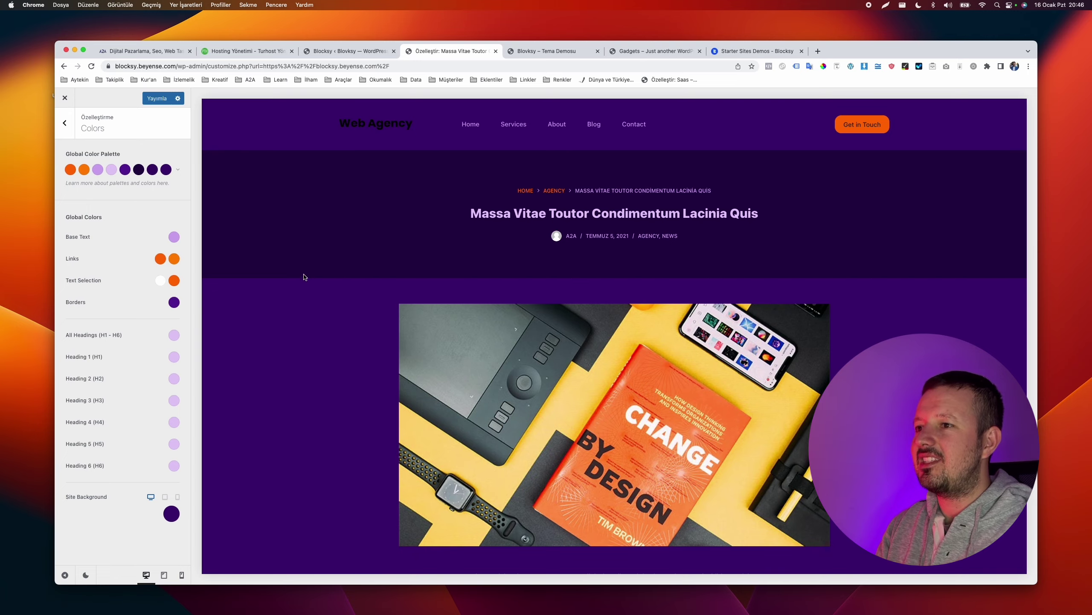
scroll(308, 281, down, 5)
scroll(307, 280, down, 5)
scroll(305, 281, up, 15)
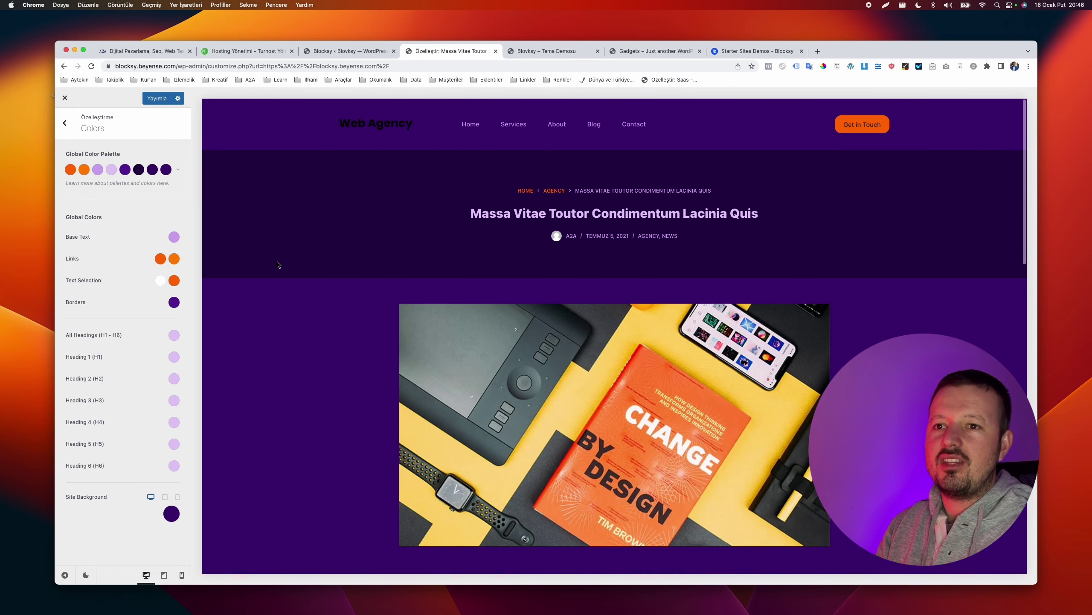
Apply Palette #1 as the global color palette and check the post page in the preview
click(177, 170)
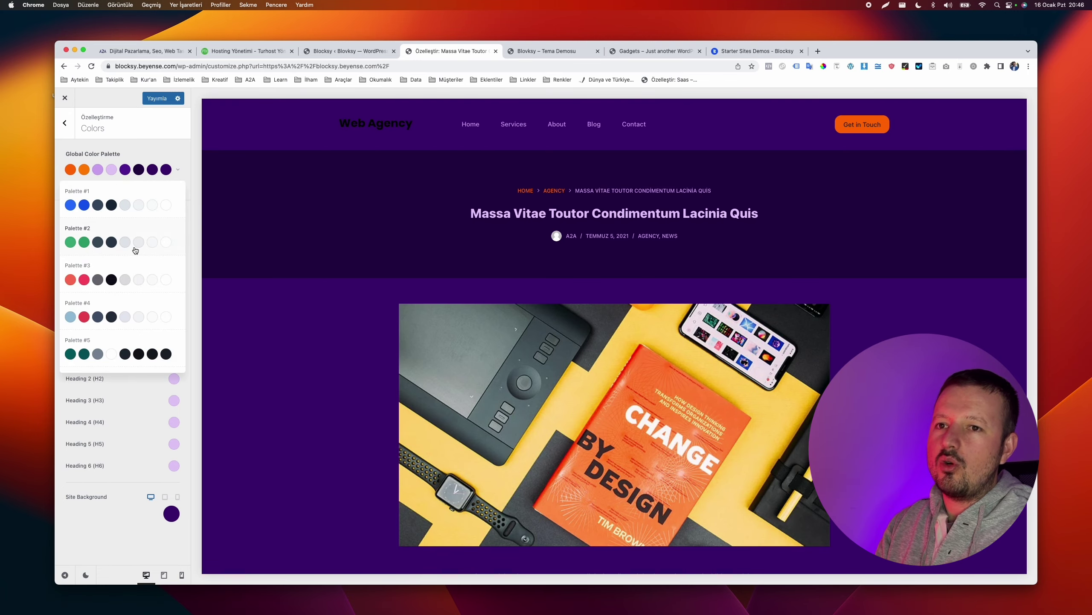
click(149, 207)
scroll(328, 244, down, 3)
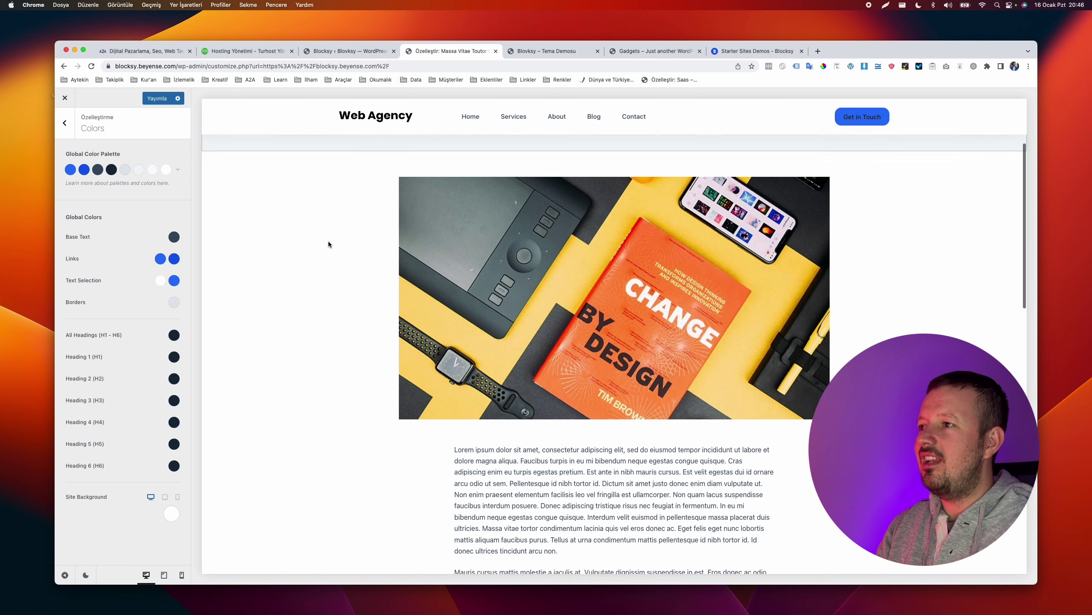
scroll(328, 244, down, 5)
scroll(328, 244, up, 10)
Apply Palette #2 as the global color palette
click(178, 170)
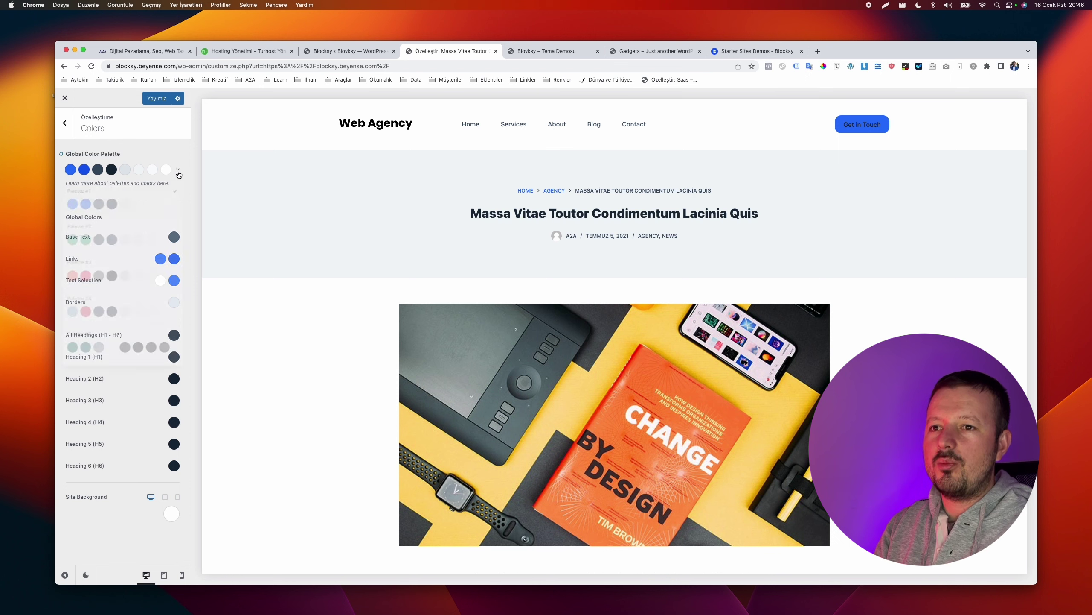
click(181, 153)
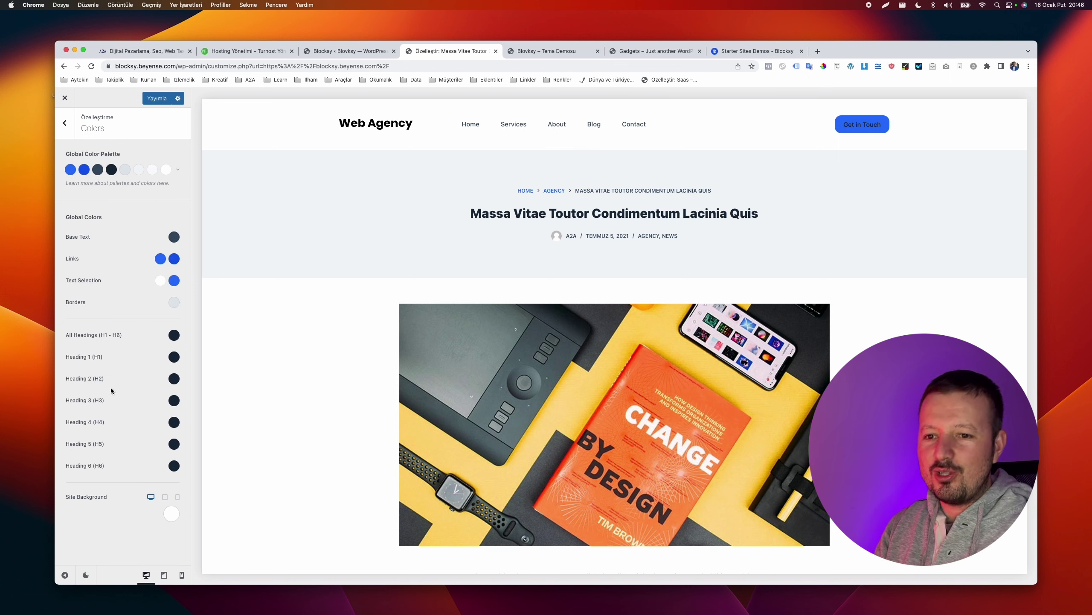
click(180, 171)
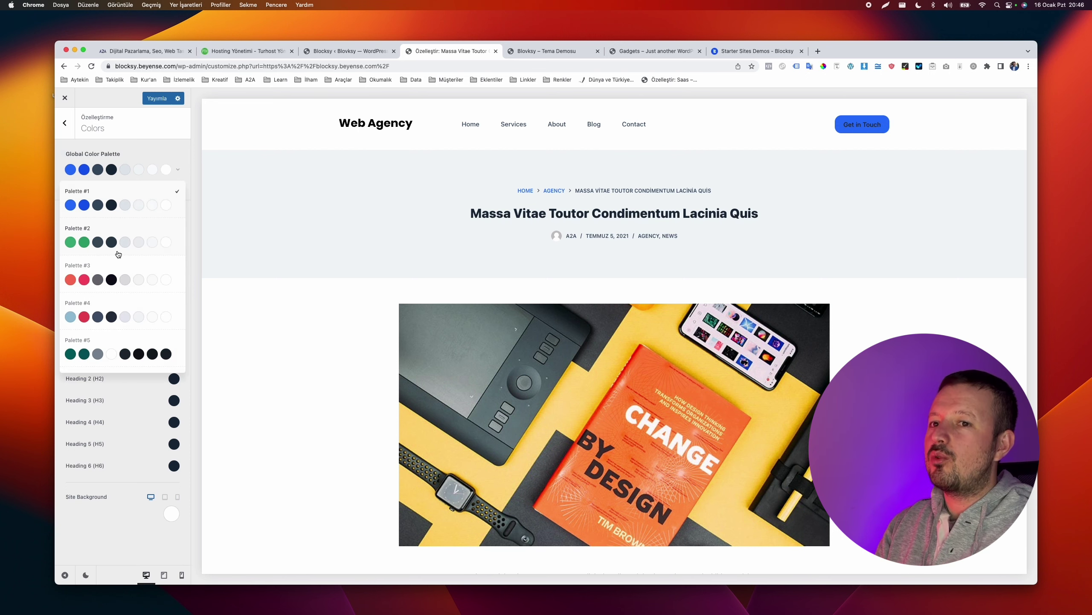
click(125, 240)
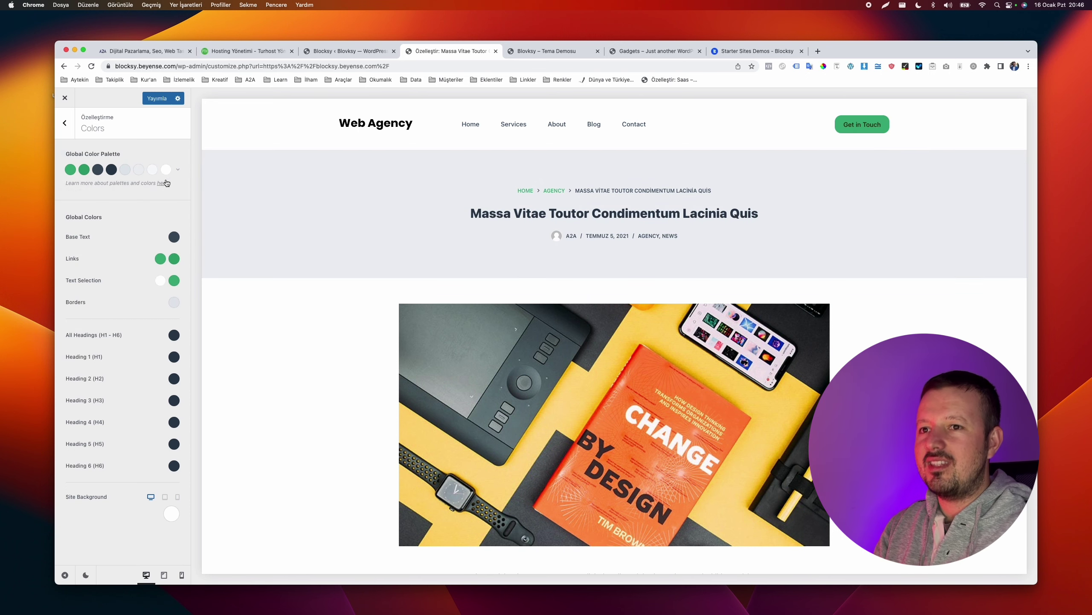
Apply Palette #11 as the global color palette and check the post page in the preview down to its footer
click(179, 171)
scroll(116, 249, down, 10)
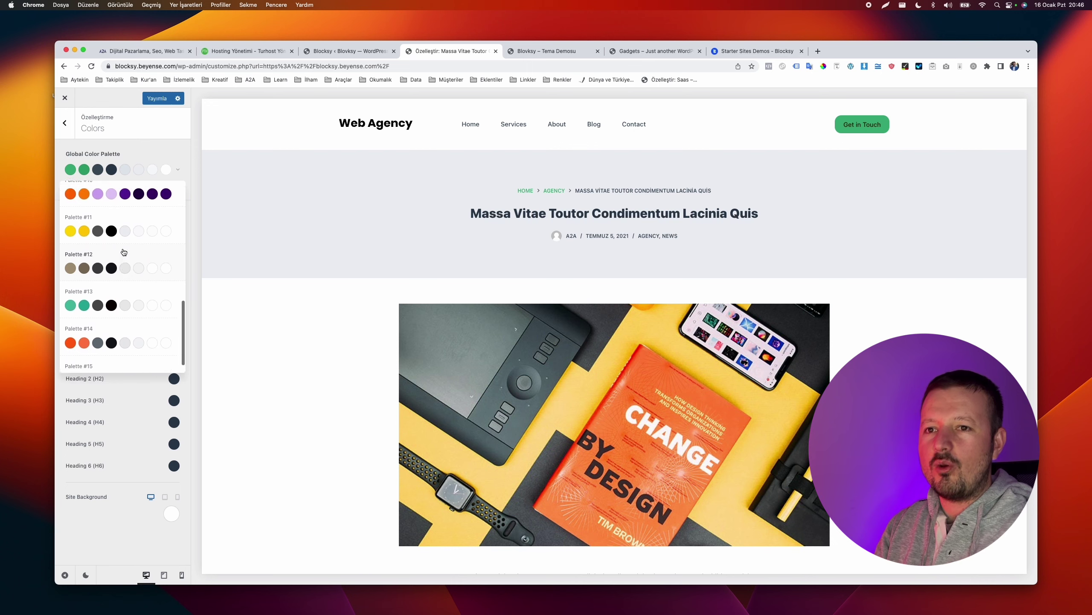
click(112, 252)
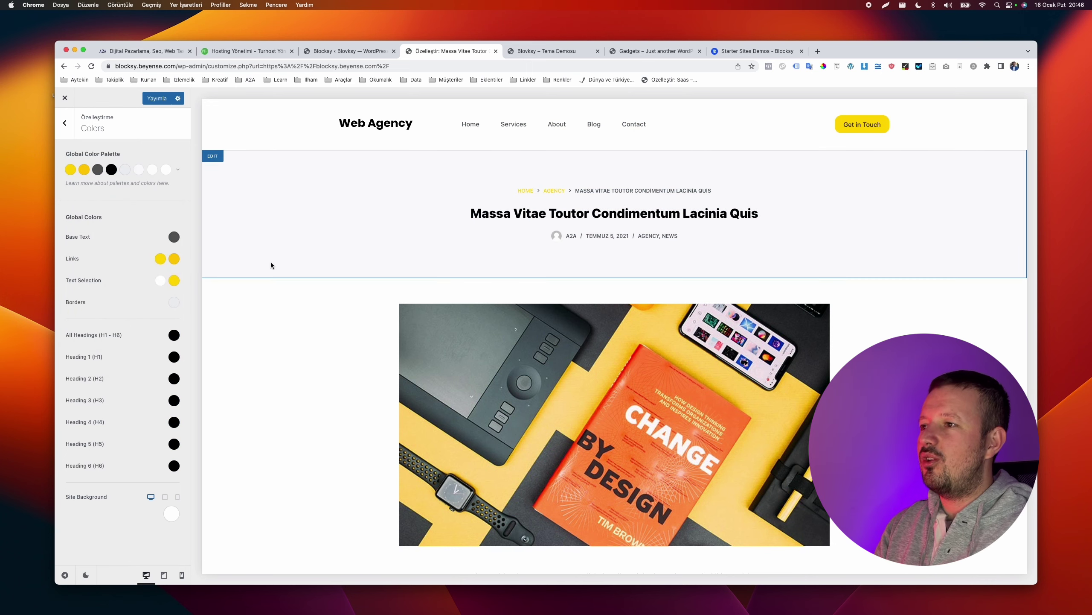
scroll(271, 261, down, 10)
scroll(271, 262, down, 10)
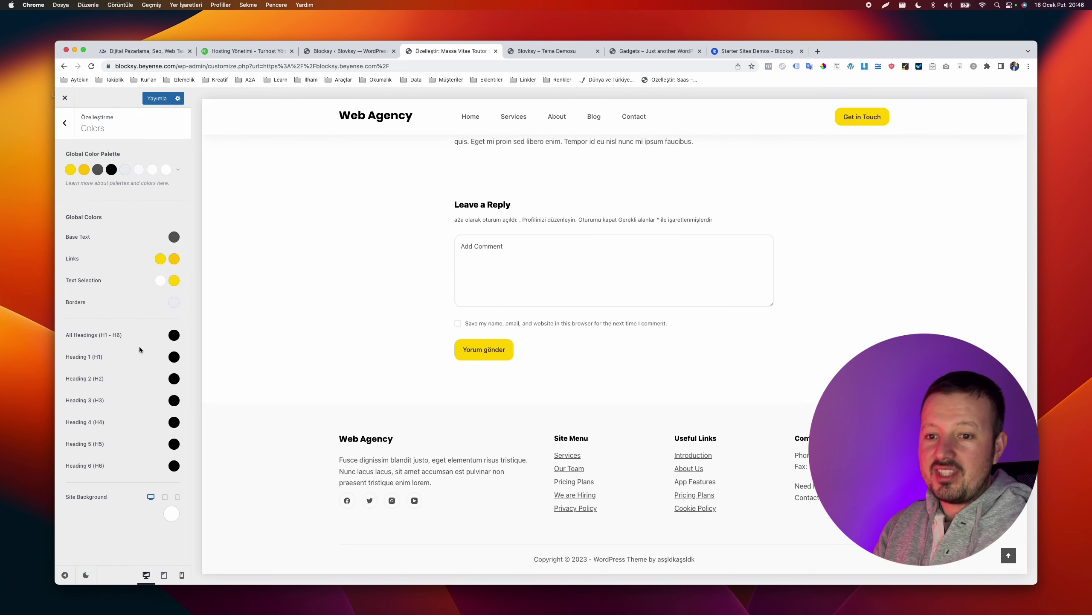
Try a solid red and a blue-to-purple linear gradient at 135° as the site background, and check the post page
click(172, 514)
drag(131, 422, 168, 384)
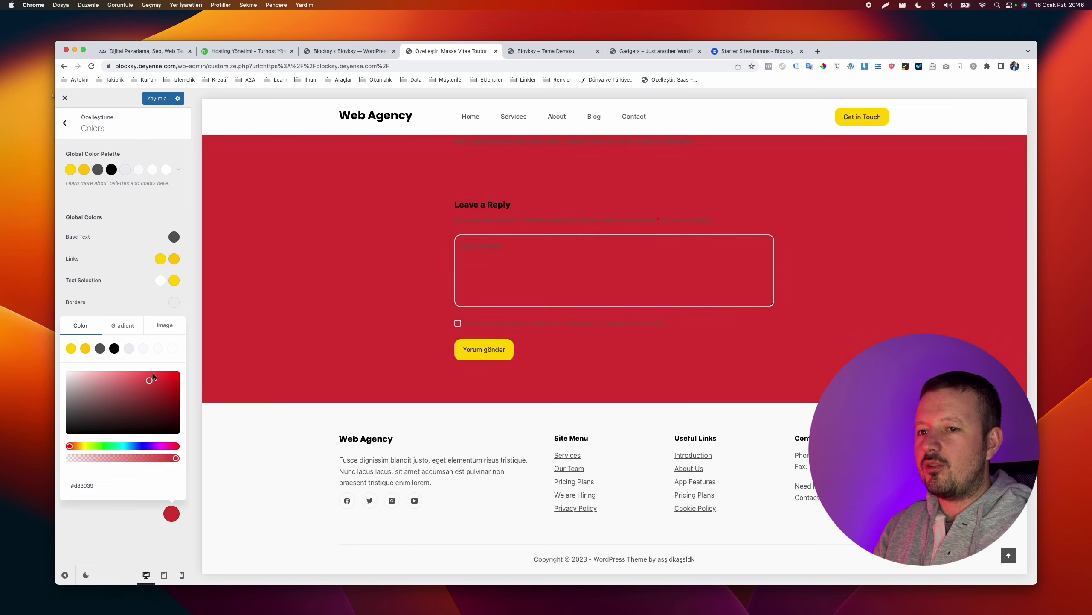
click(123, 326)
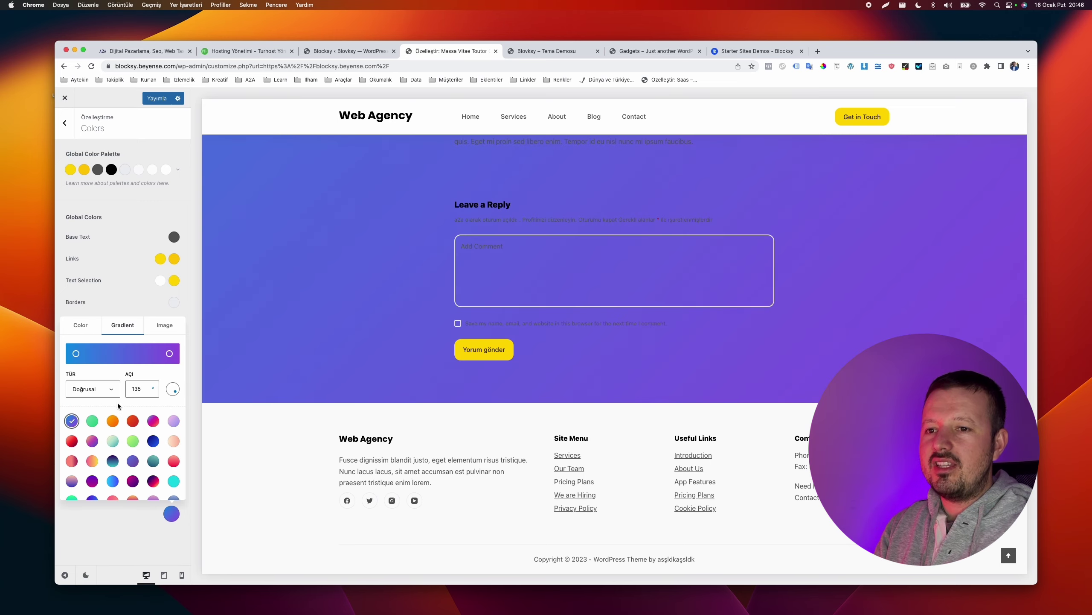
scroll(277, 282, up, 15)
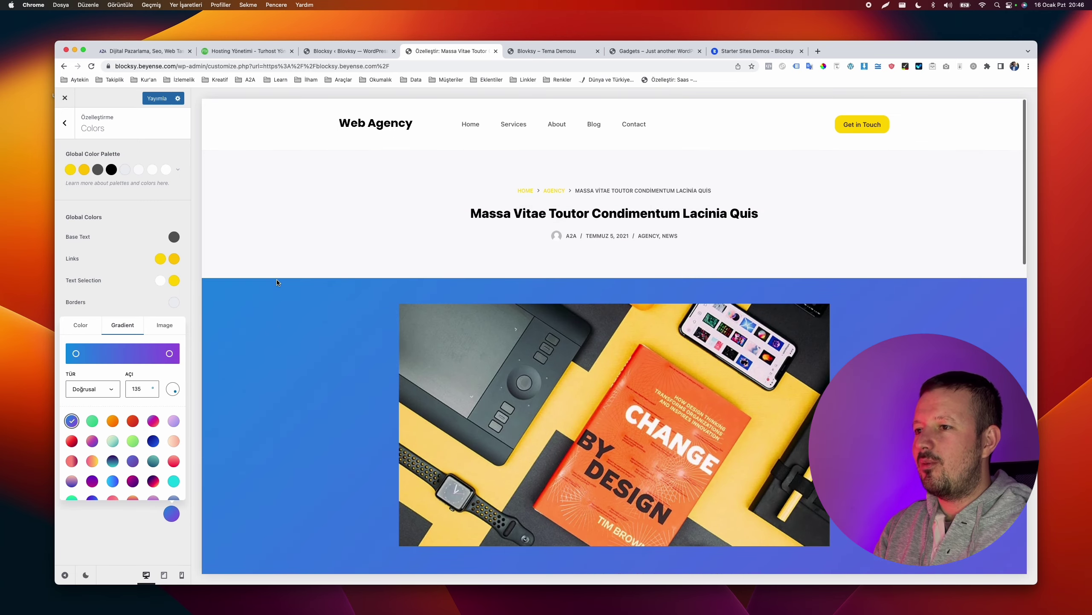
scroll(276, 282, down, 15)
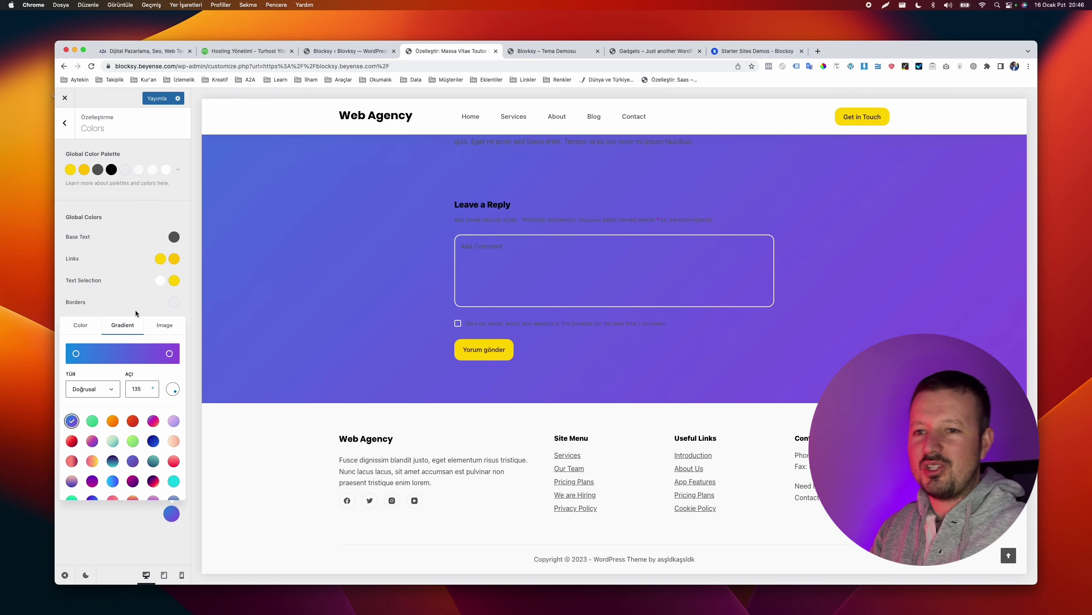
Set the site background to the fifth, light grey color of the global palette and check the post page
click(89, 330)
click(137, 305)
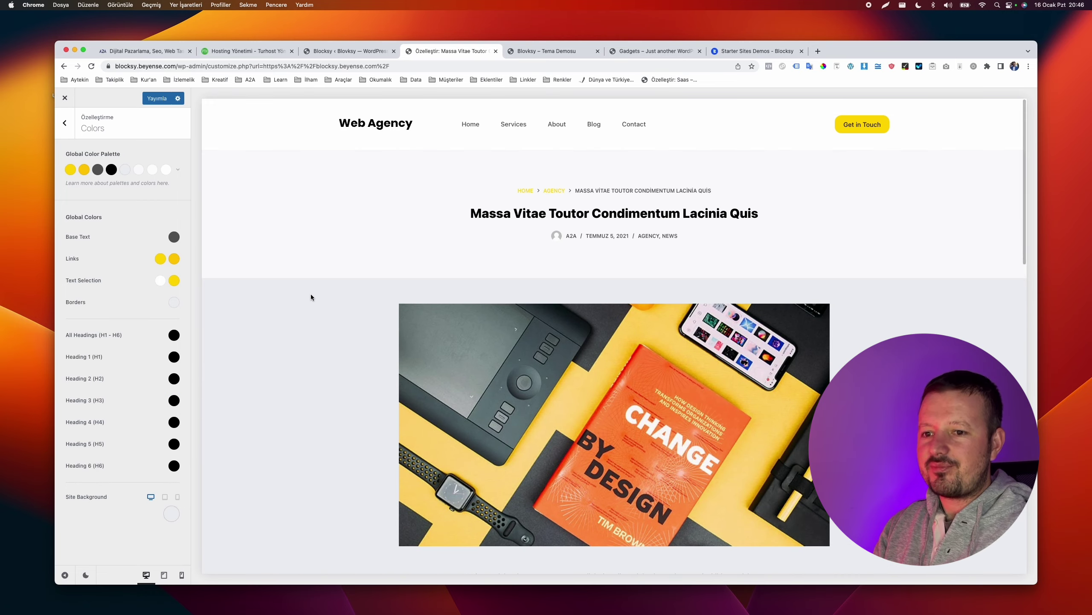
scroll(310, 294, down, 8)
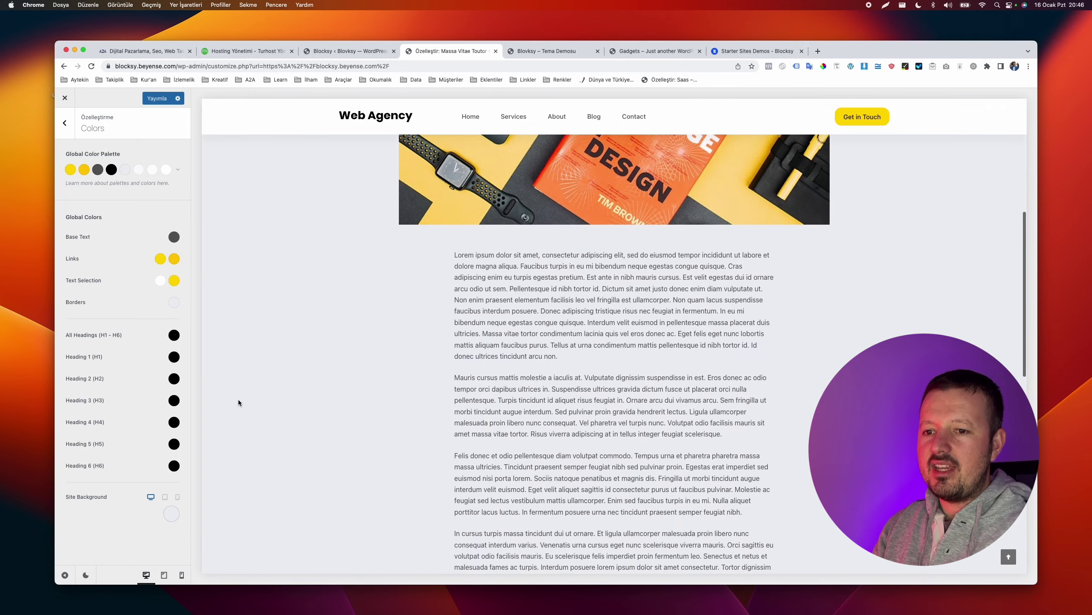
Compare the site background under global Palette #1, and reapply Palette #11 as the global color palette
click(177, 169)
click(132, 204)
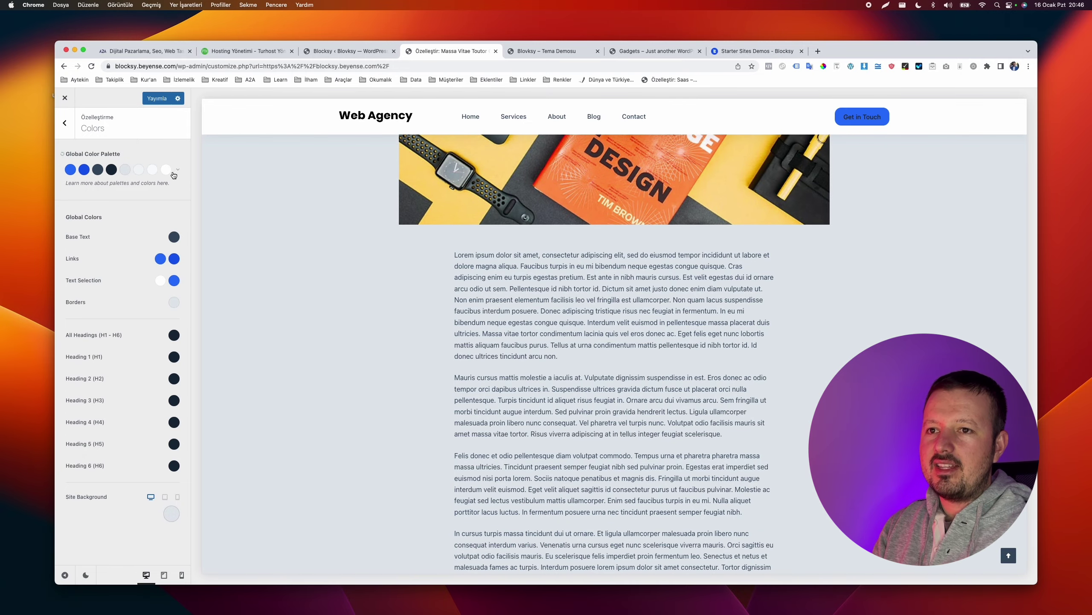
click(178, 170)
scroll(117, 292, down, 6)
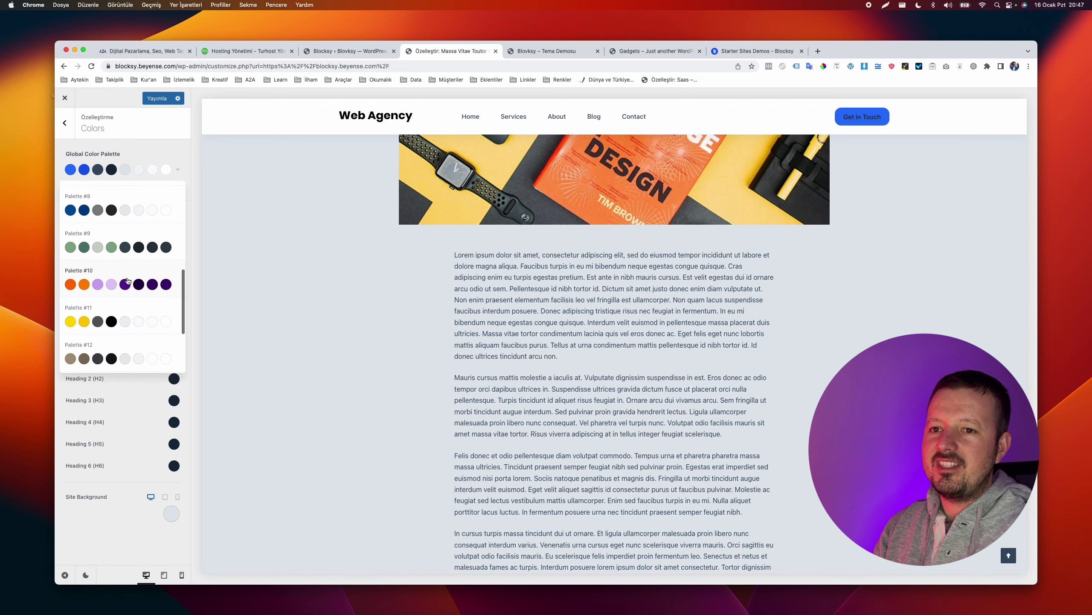
click(116, 319)
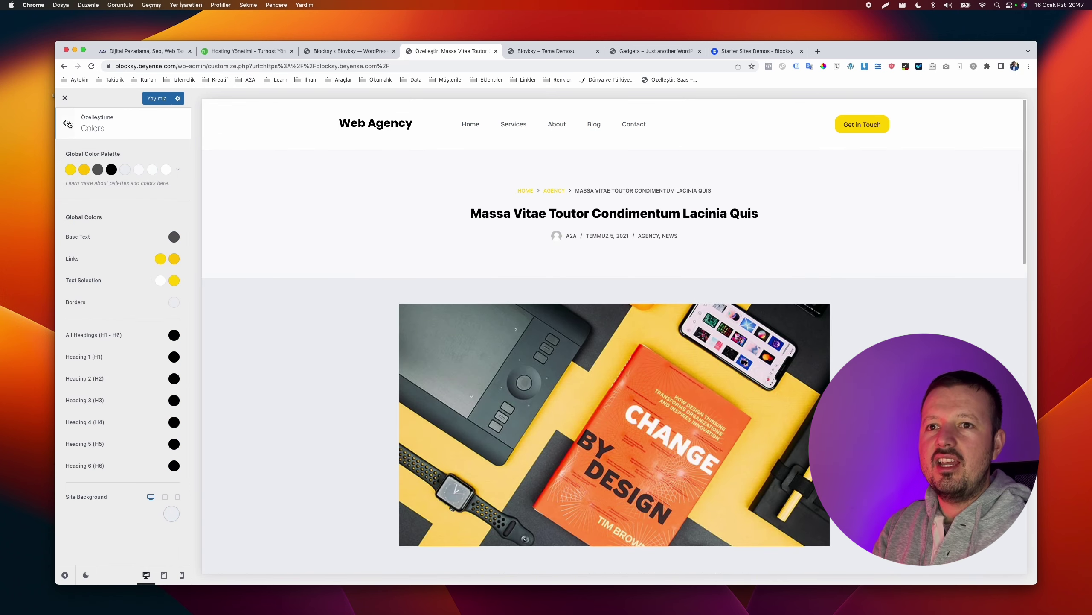
Open the Typography options and look through the font families and their sample text offered for the Base Font
click(66, 123)
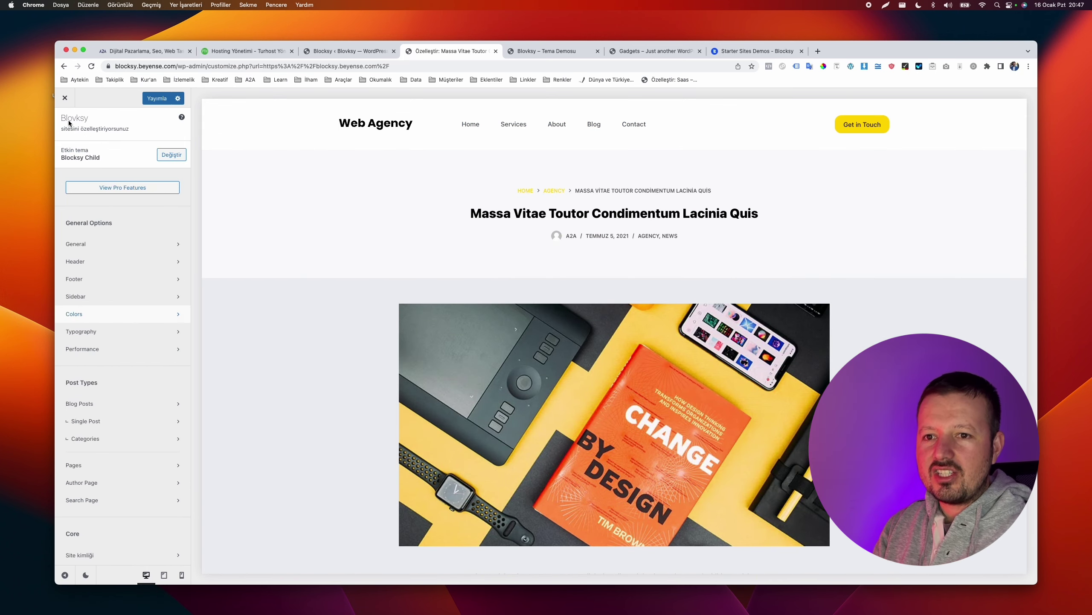
click(140, 332)
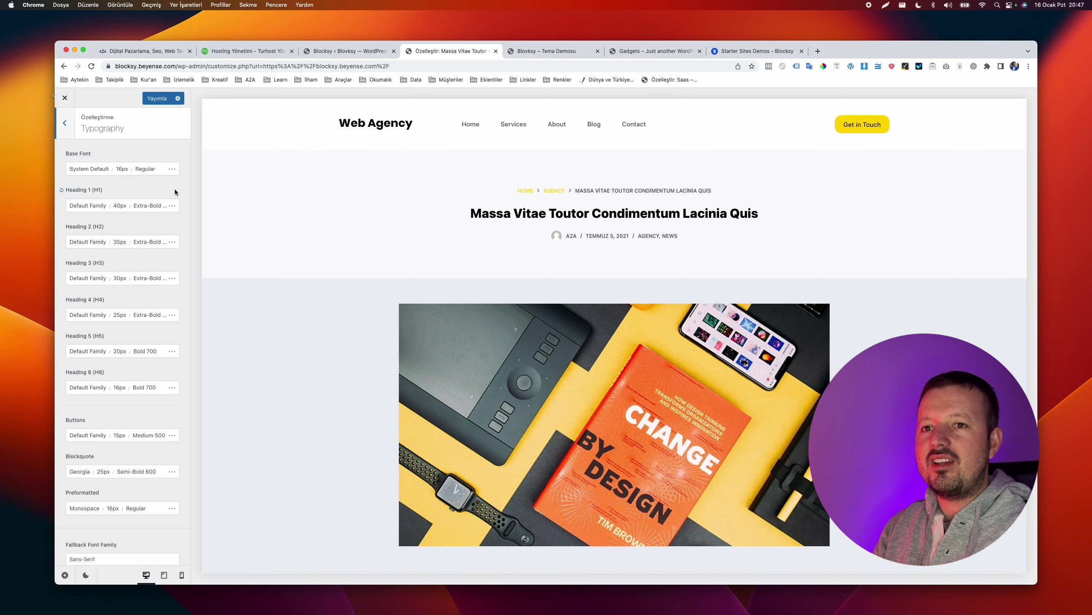
click(95, 169)
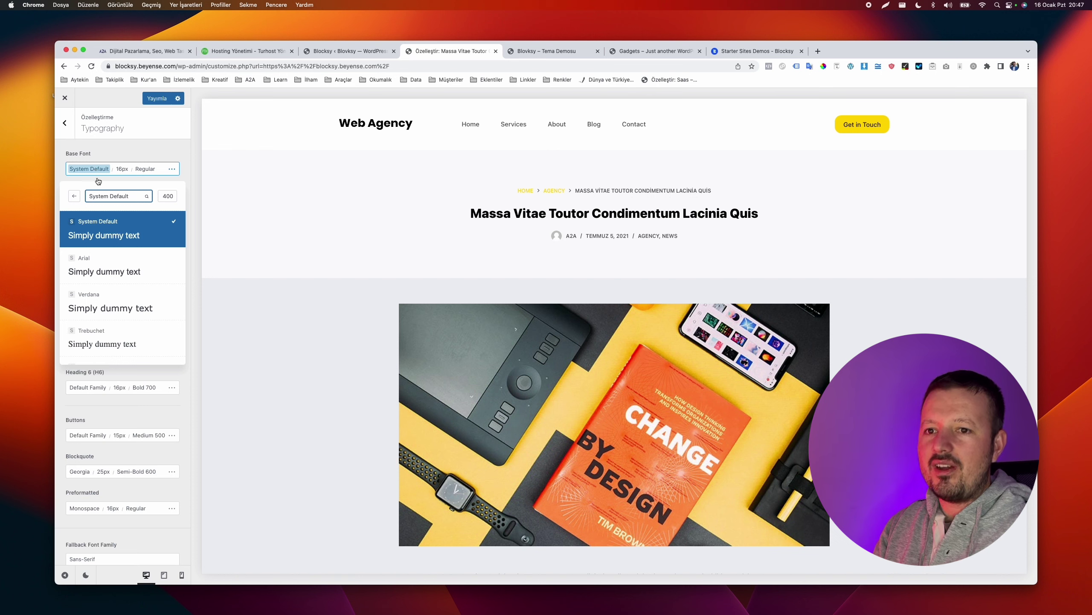
scroll(116, 264, down, 15)
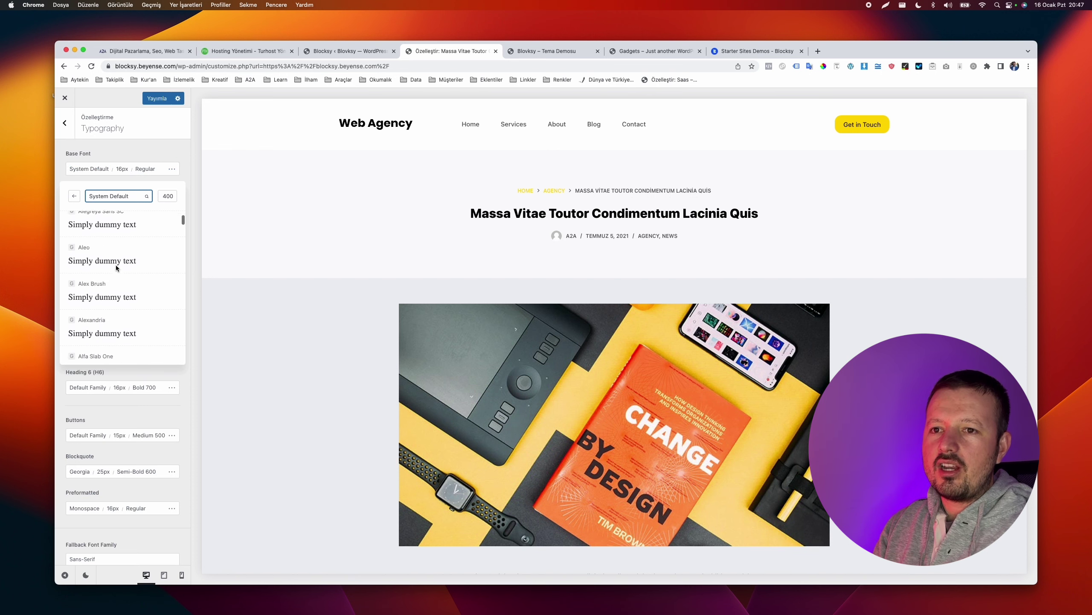
scroll(117, 265, down, 15)
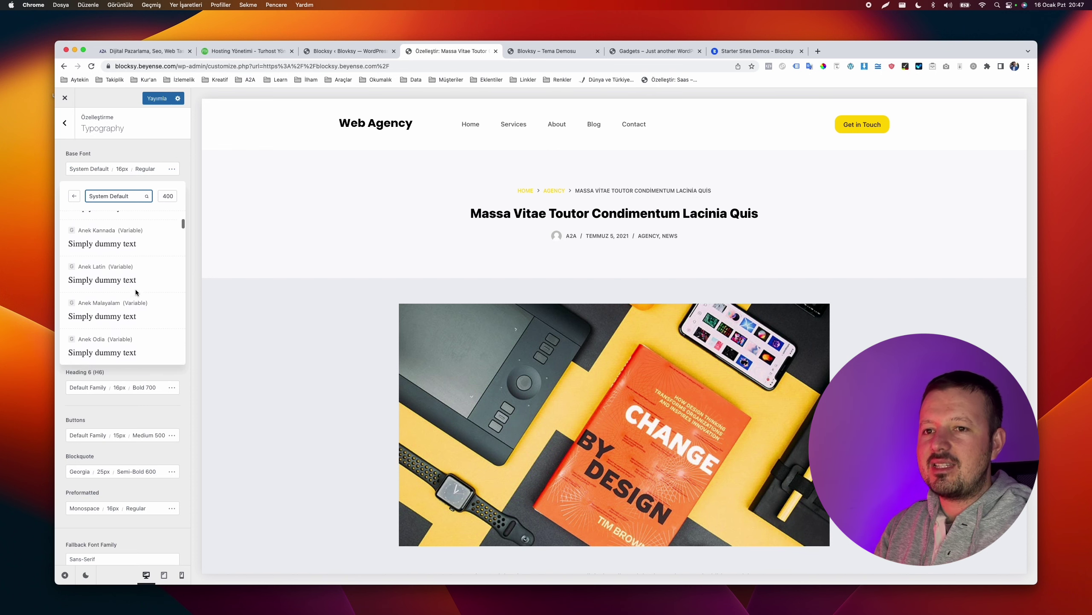
scroll(134, 292, down, 10)
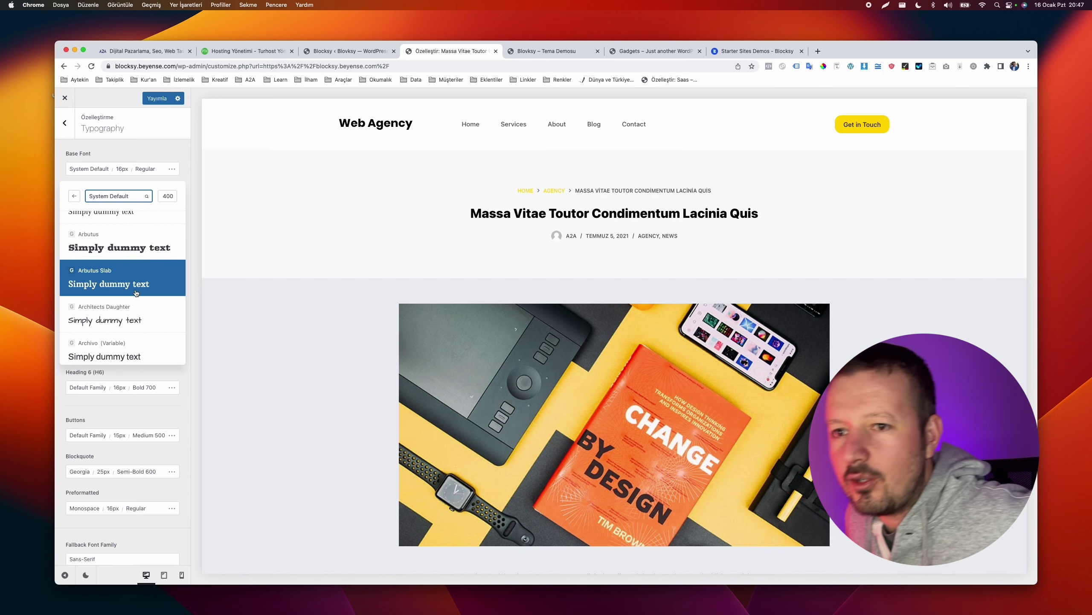
scroll(133, 288, down, 2)
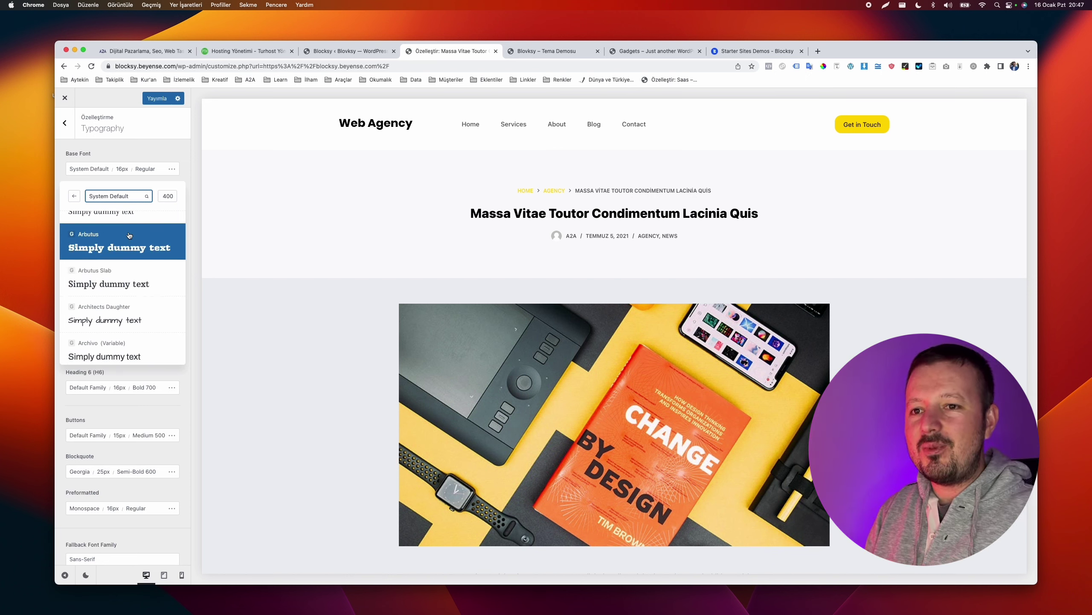
scroll(128, 287, up, 2)
scroll(124, 264, up, 10)
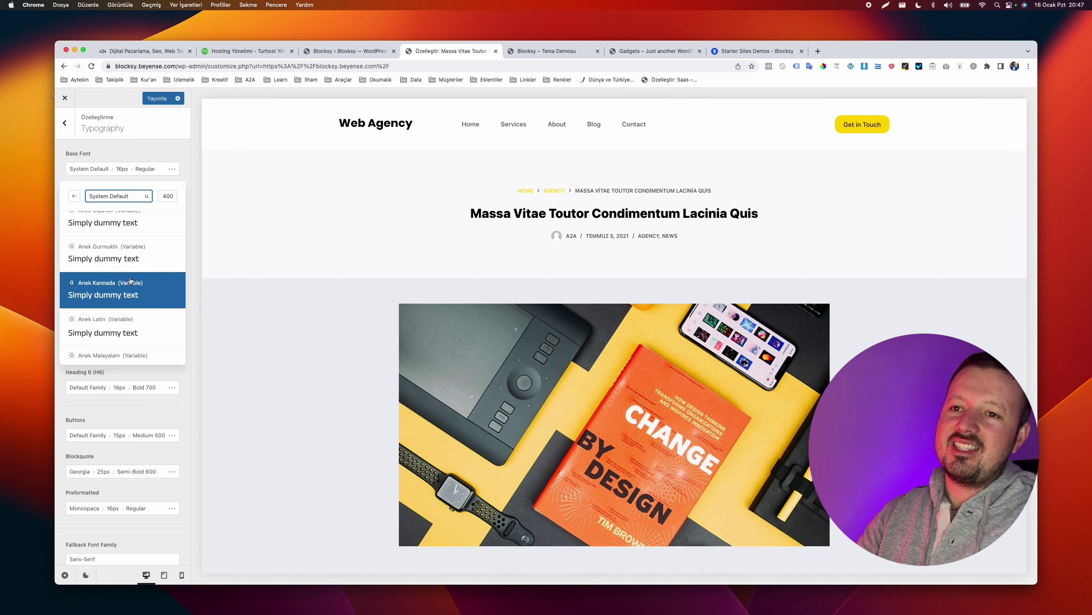
scroll(130, 280, down, 10)
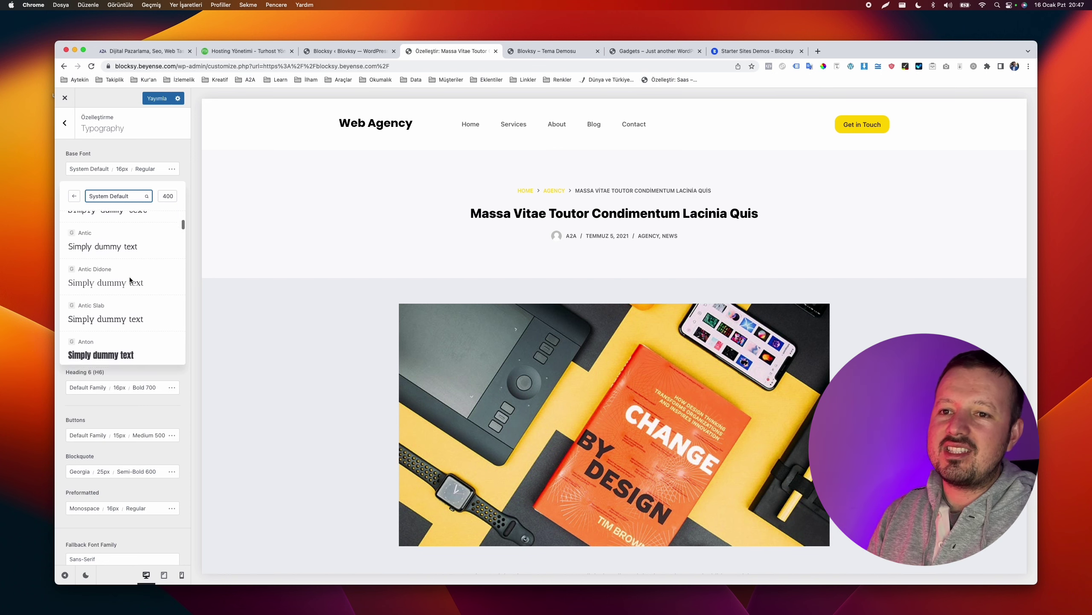
scroll(129, 276, up, 20)
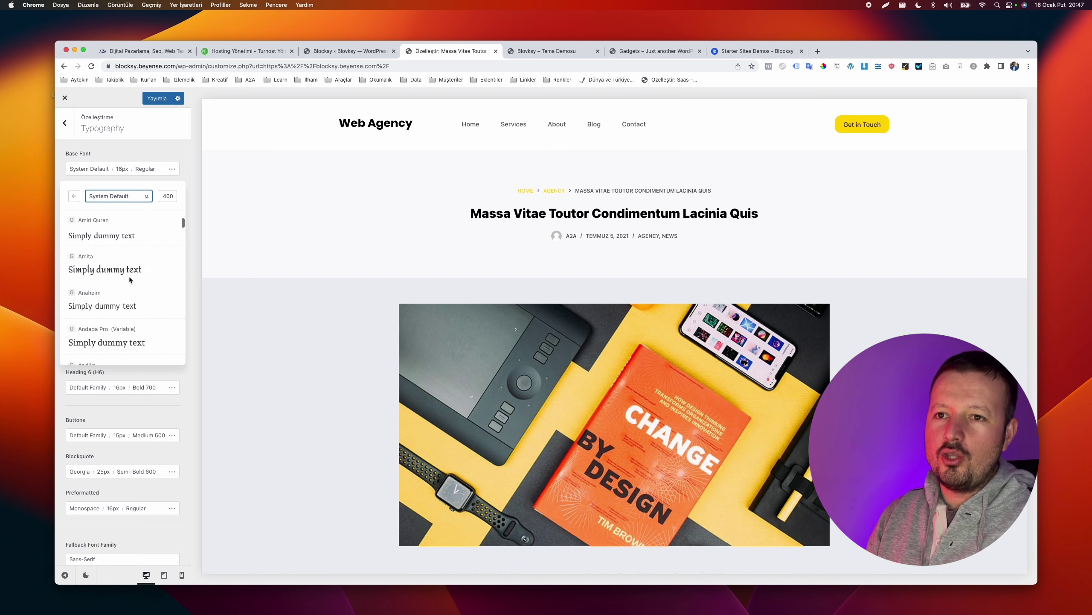
scroll(127, 241, down, 5)
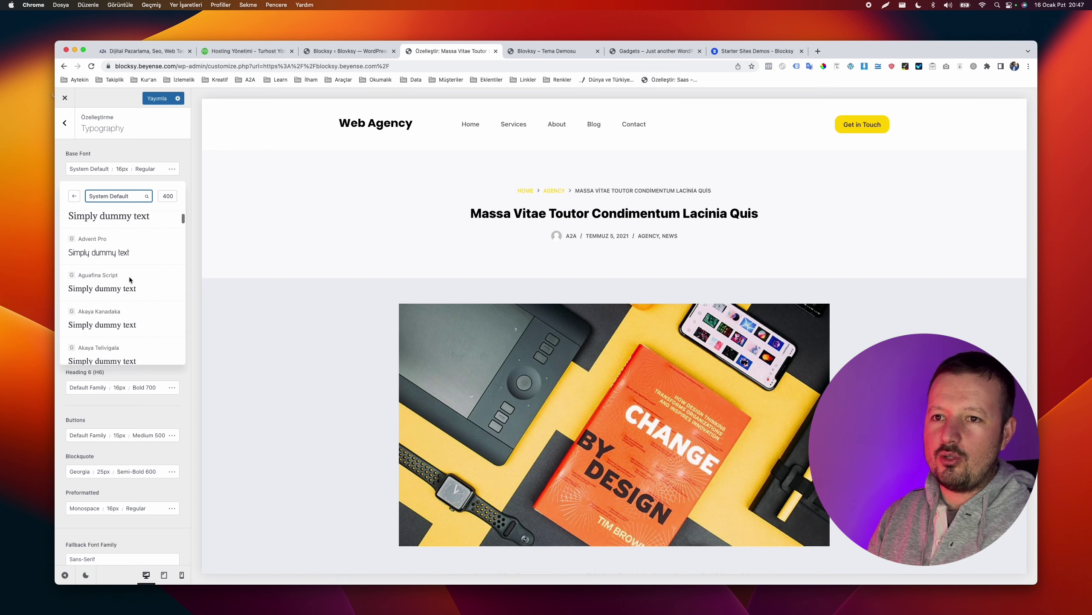
Search the Base Font families for "Sans" and apply Alumni Sans Collegiate One, accepting the Google Font notice and turning off its reappearance
click(130, 196)
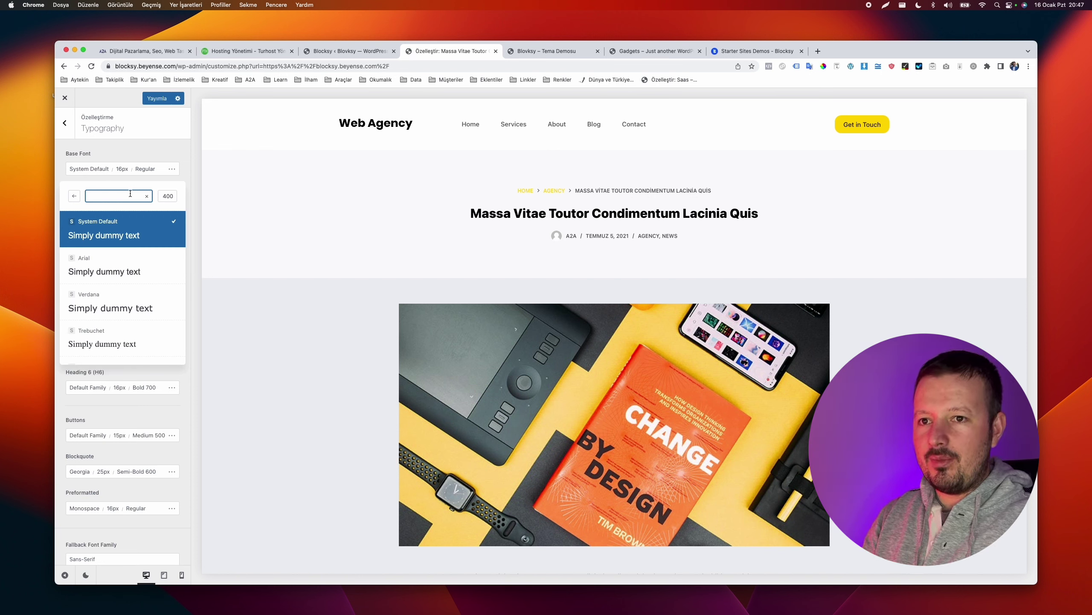
text(Sans)
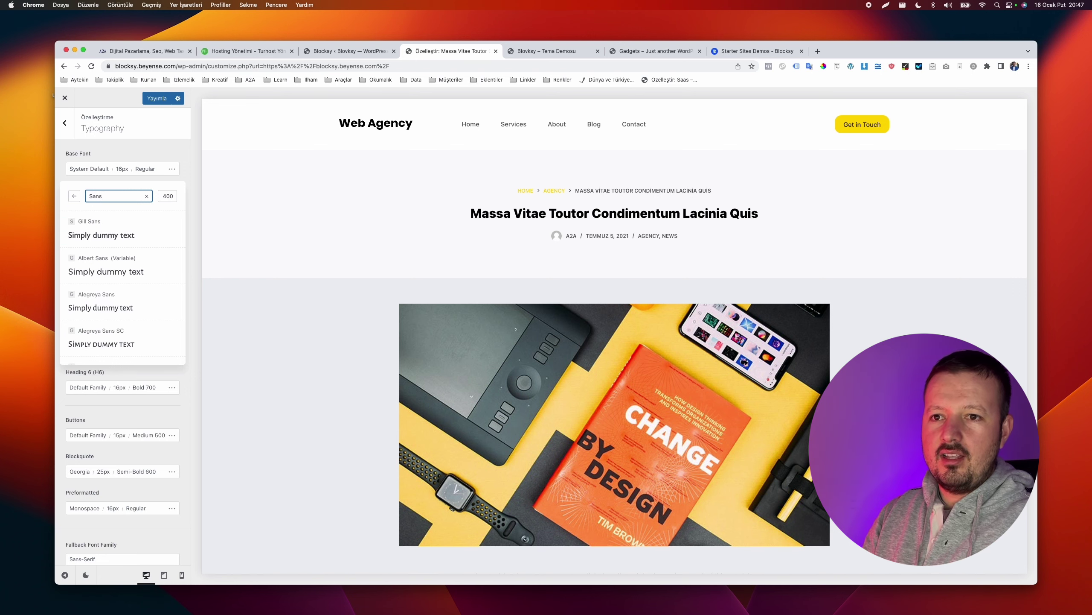
scroll(129, 262, down, 5)
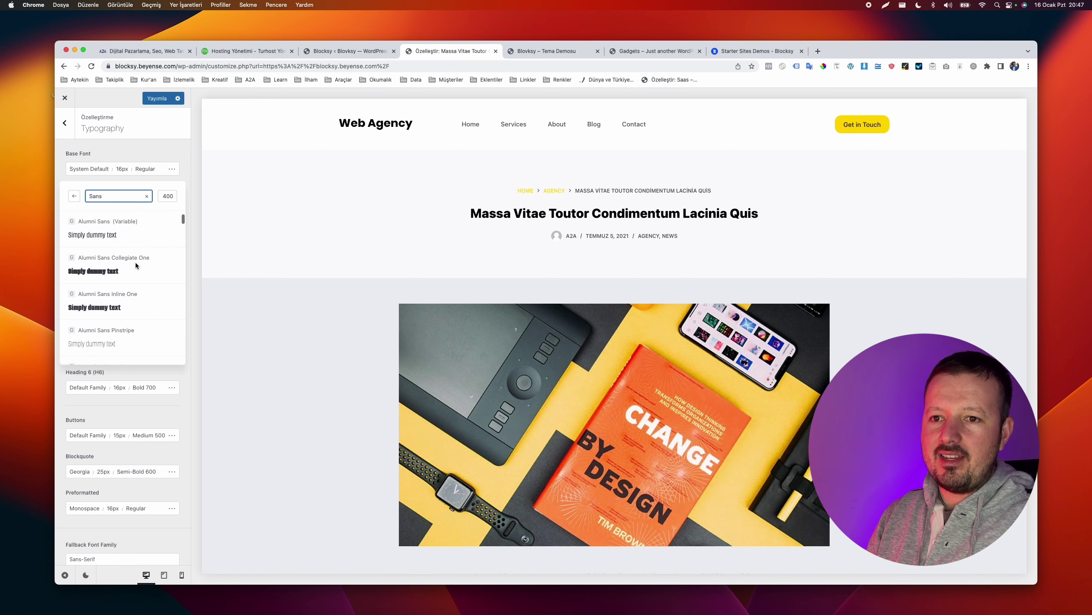
click(108, 263)
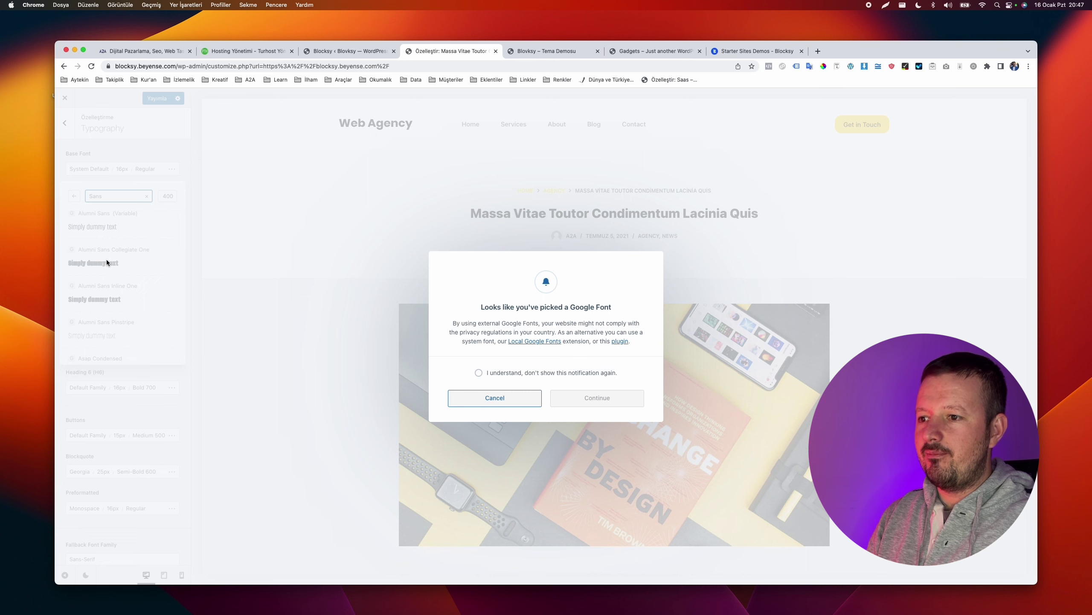
click(536, 373)
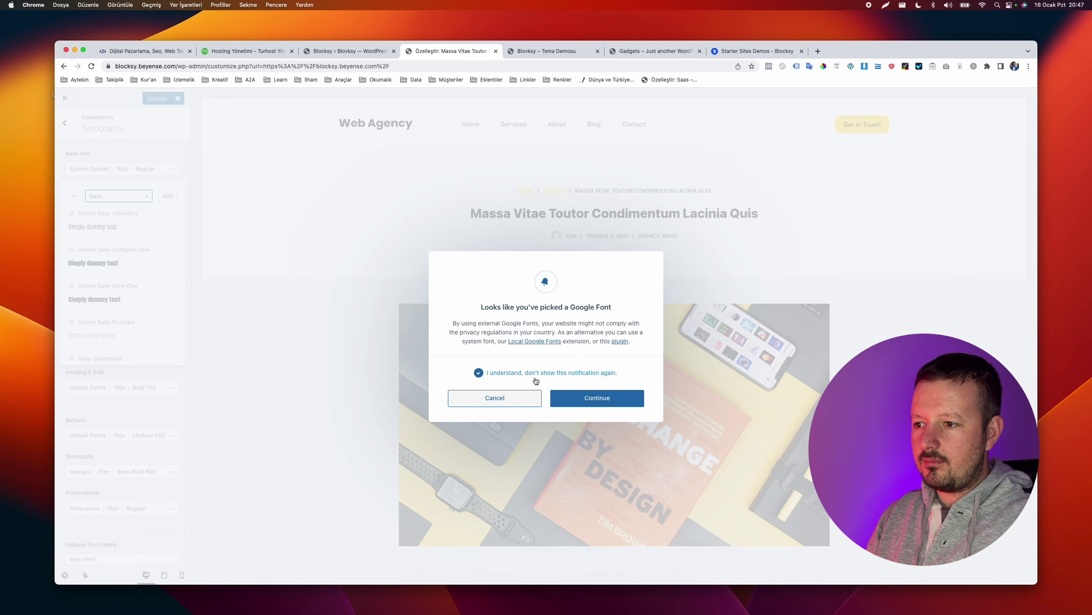
click(609, 396)
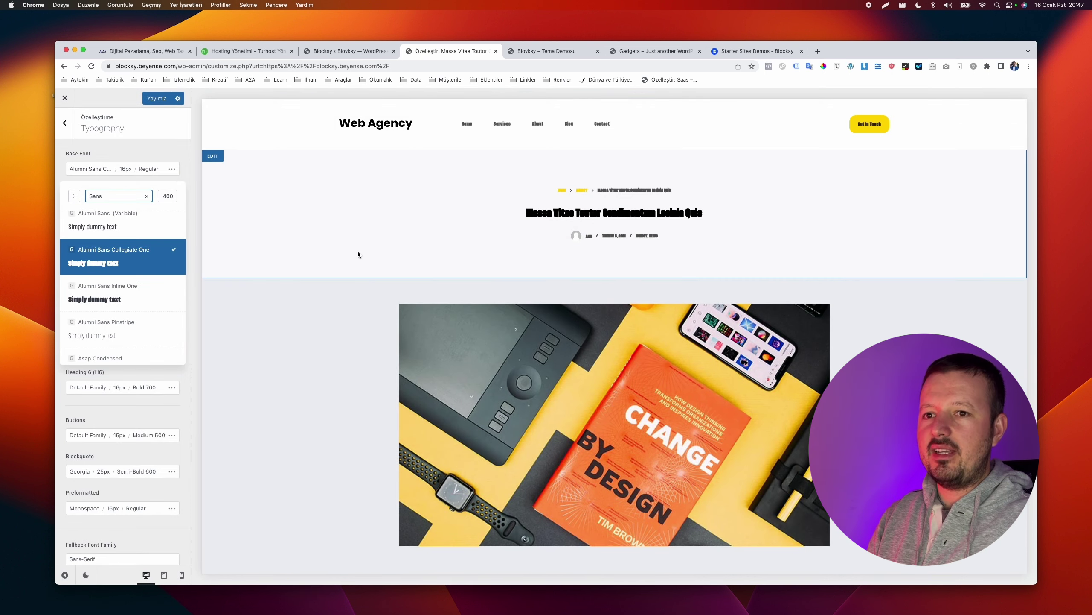
Set the Base Font family to System Default
click(146, 196)
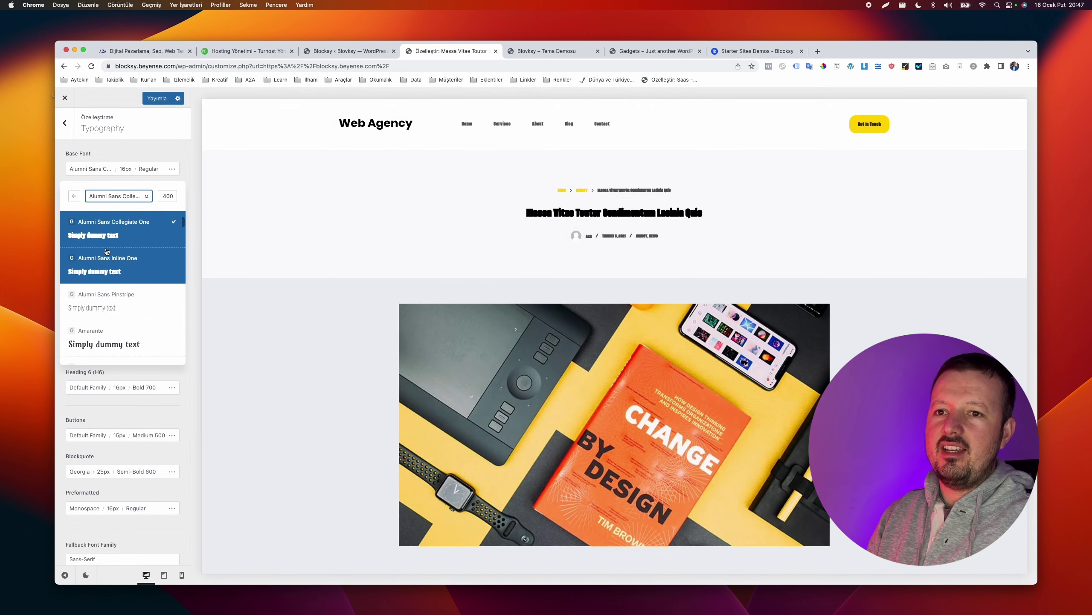
scroll(106, 251, up, 5)
scroll(106, 251, up, 5)
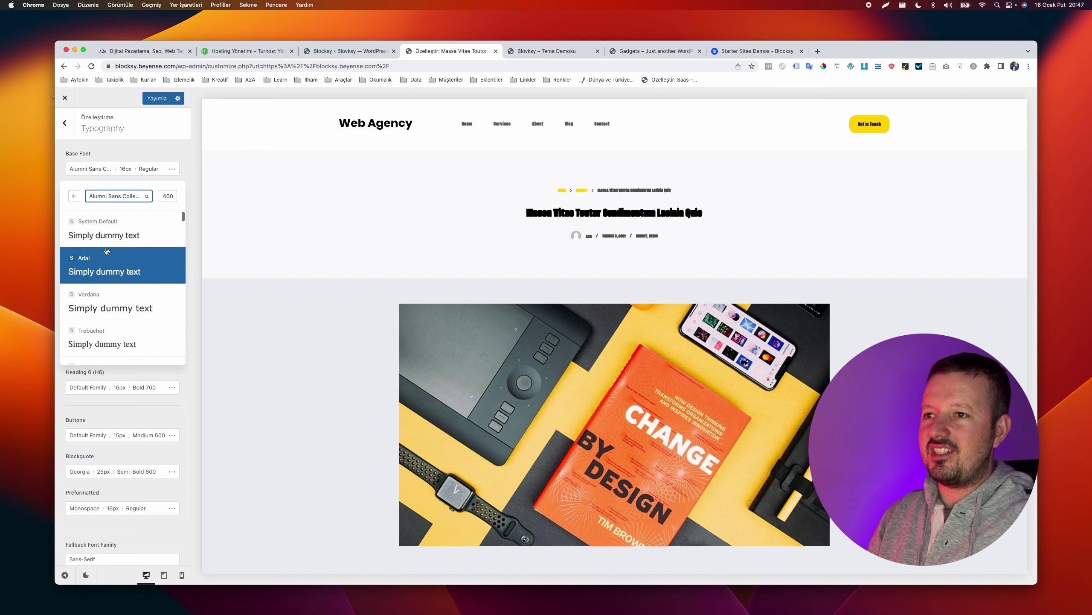
click(131, 228)
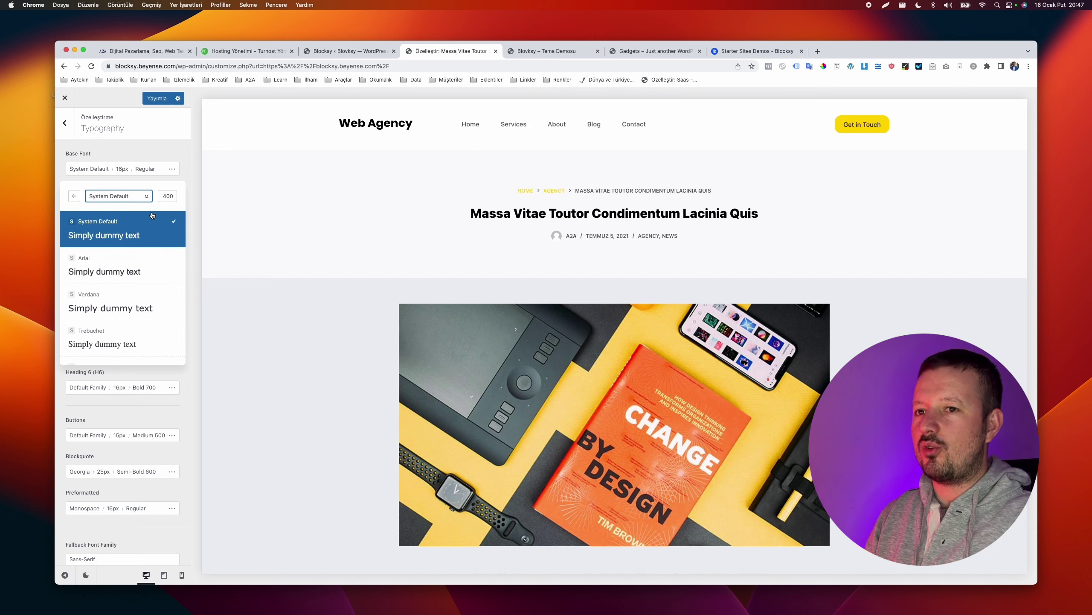
Look through the Base Font's family, weight, size, line height and letter spacing options
click(151, 150)
click(95, 172)
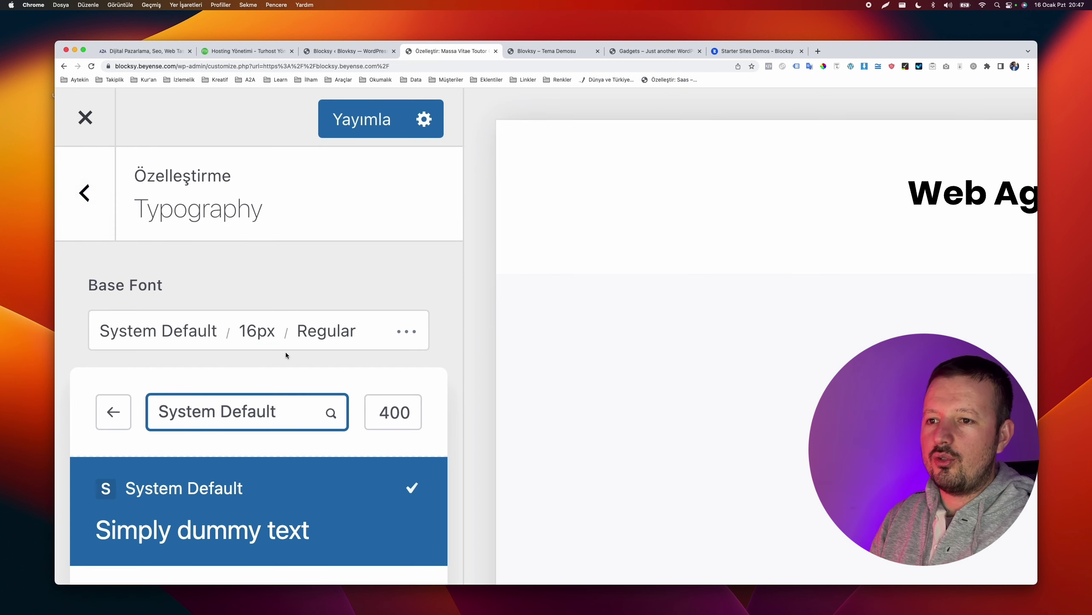
click(259, 338)
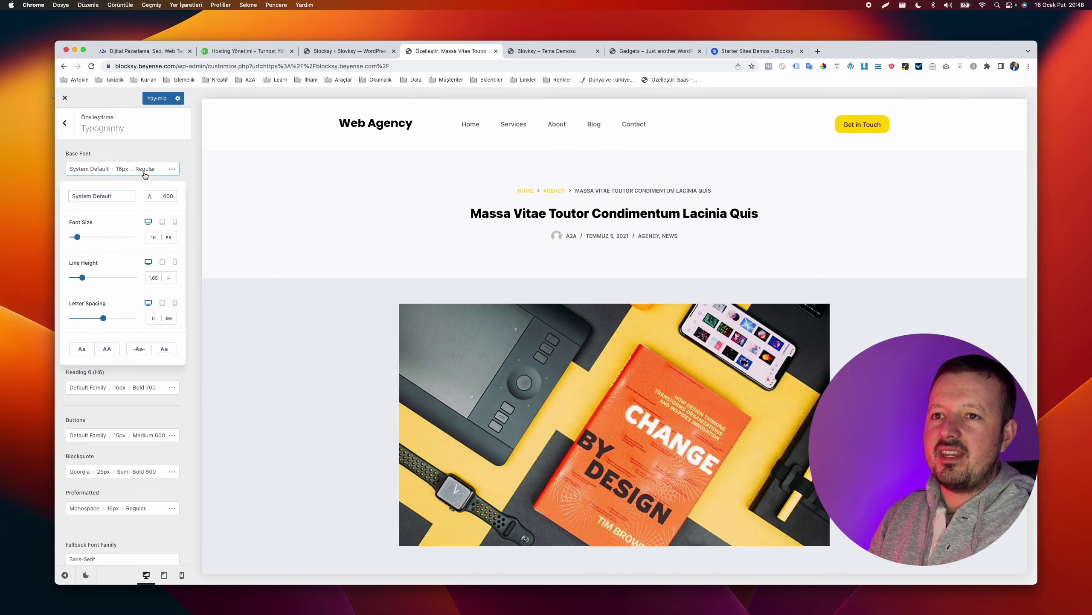
click(323, 340)
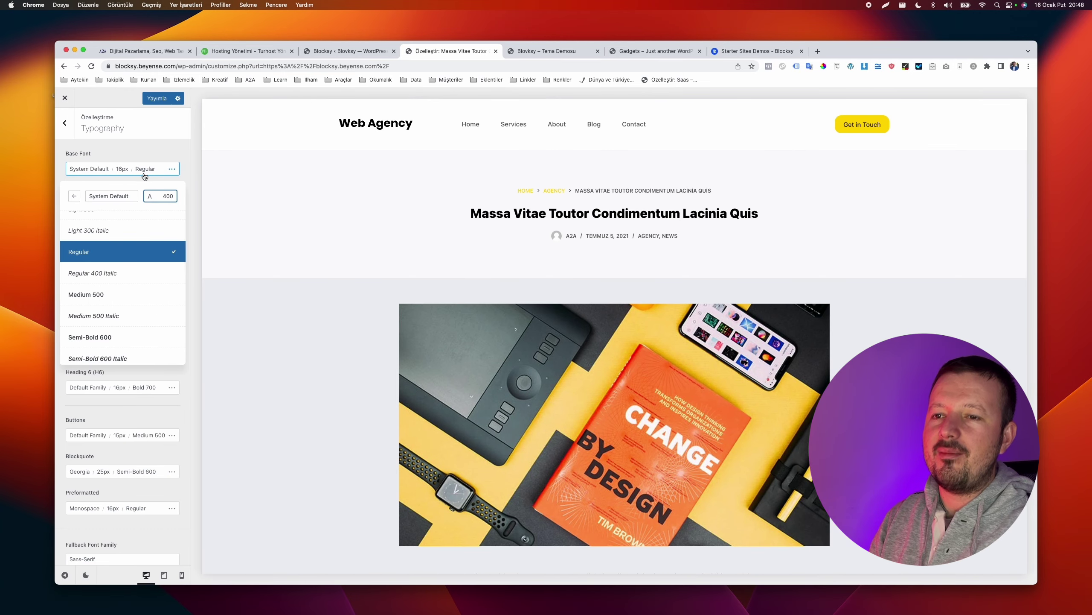
click(107, 198)
click(119, 167)
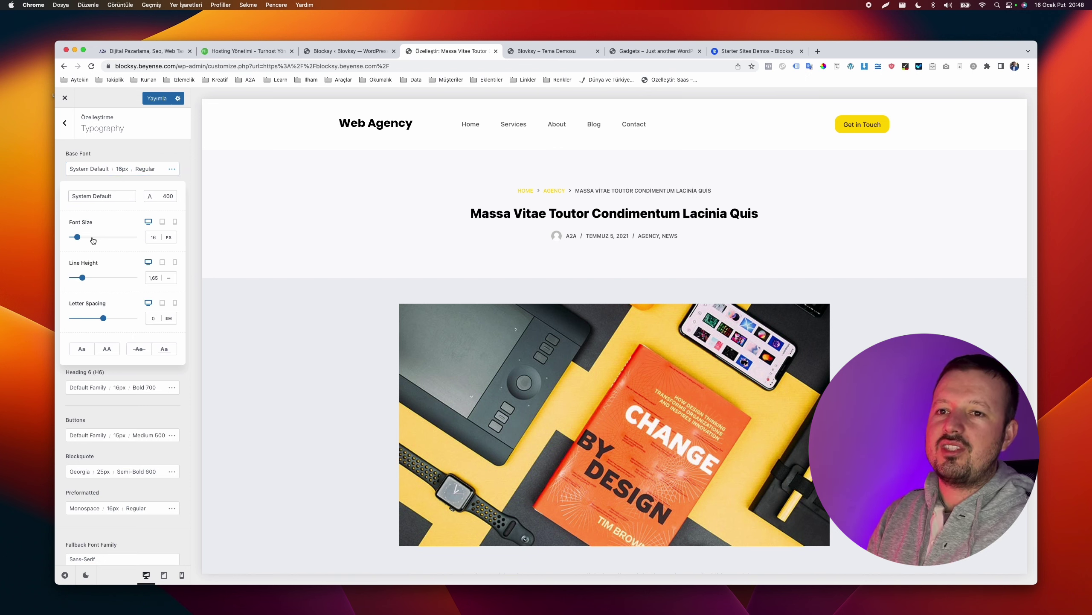
Try a Base Font size of 190 px on the post page, and reset the size to its default
drag(78, 237, 133, 238)
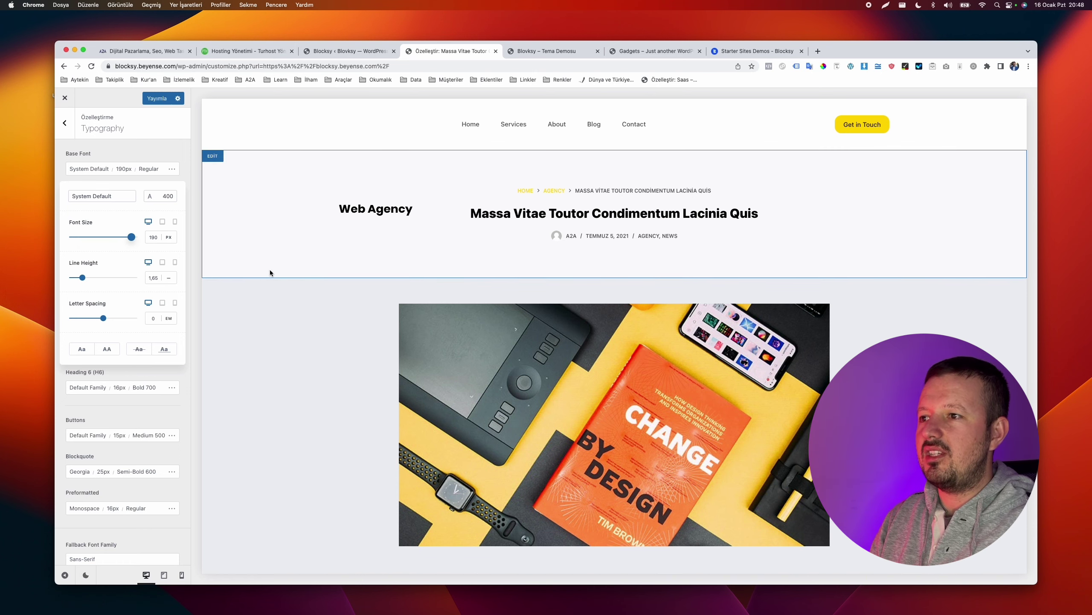
scroll(275, 260, down, 15)
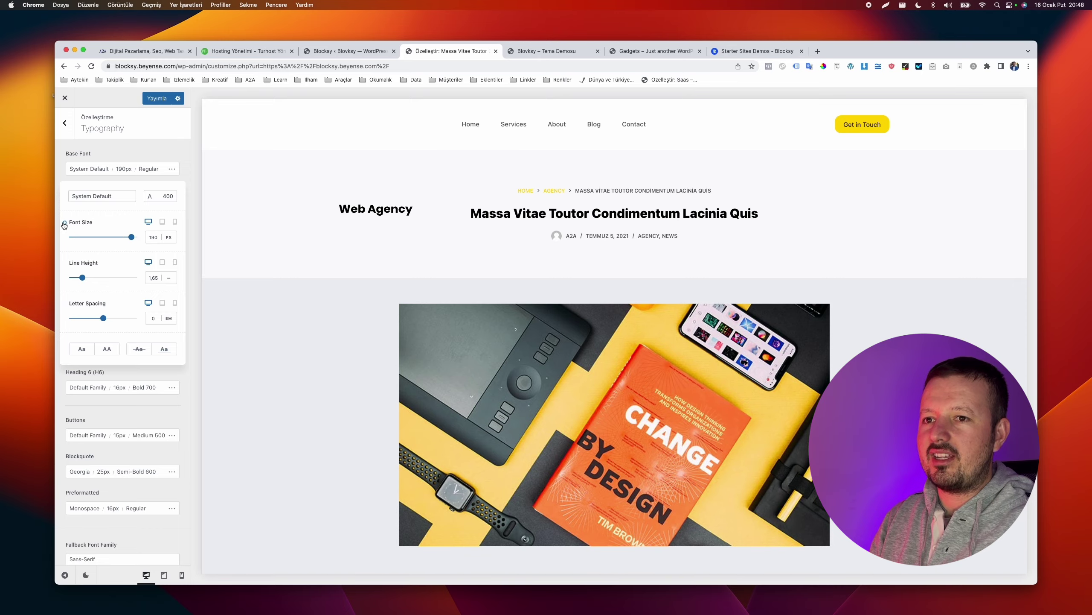
click(64, 223)
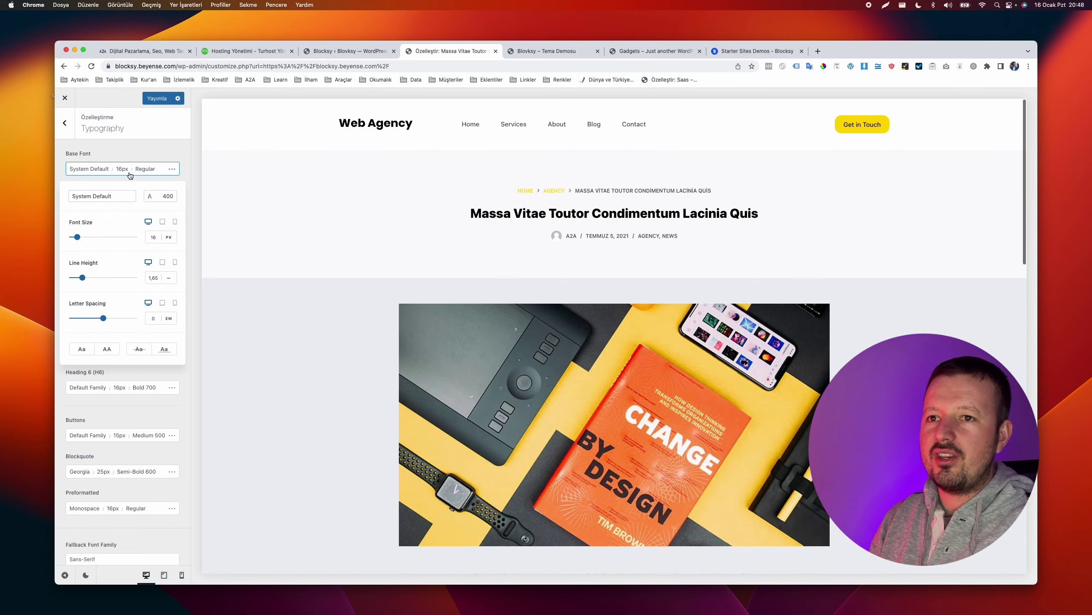
click(129, 172)
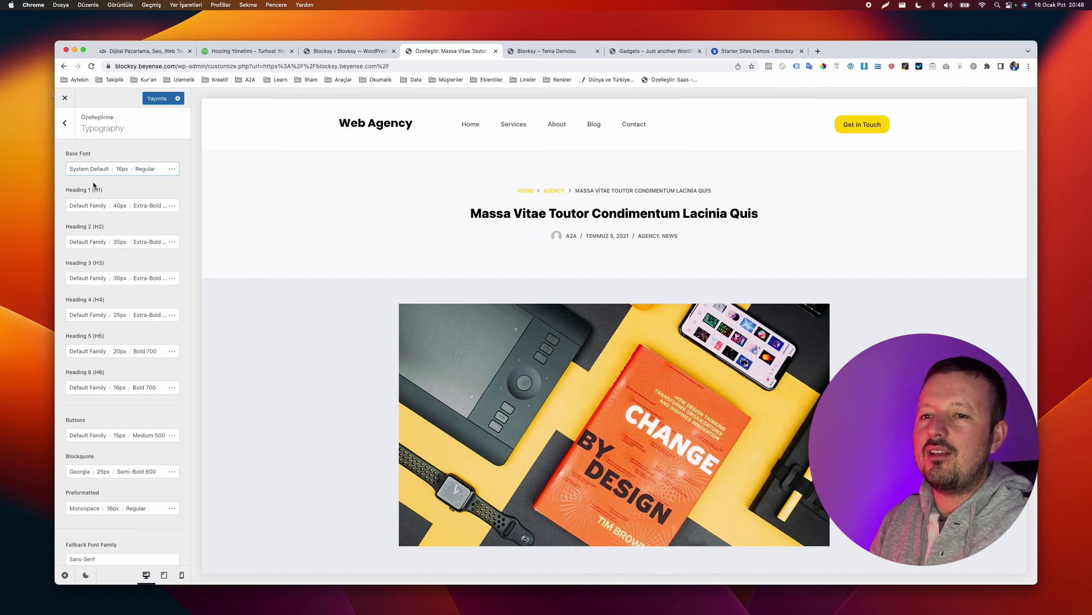
Look through the typography settings for headings, buttons, blockquote, preformatted text and the fallback font family
scroll(116, 190, down, 1)
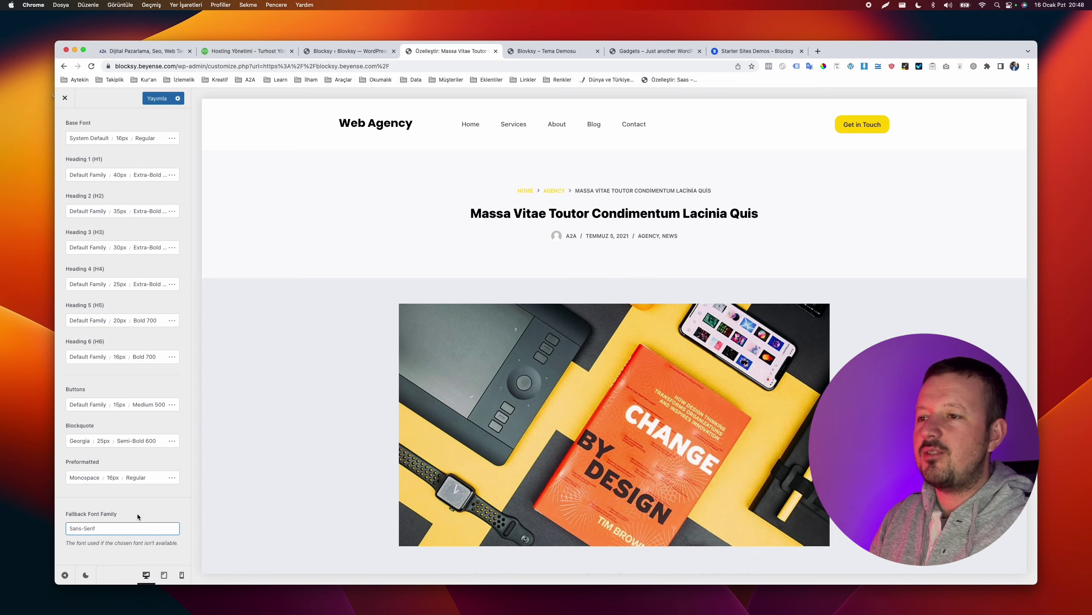
scroll(270, 392, down, 15)
scroll(270, 391, up, 15)
scroll(90, 142, up, 1)
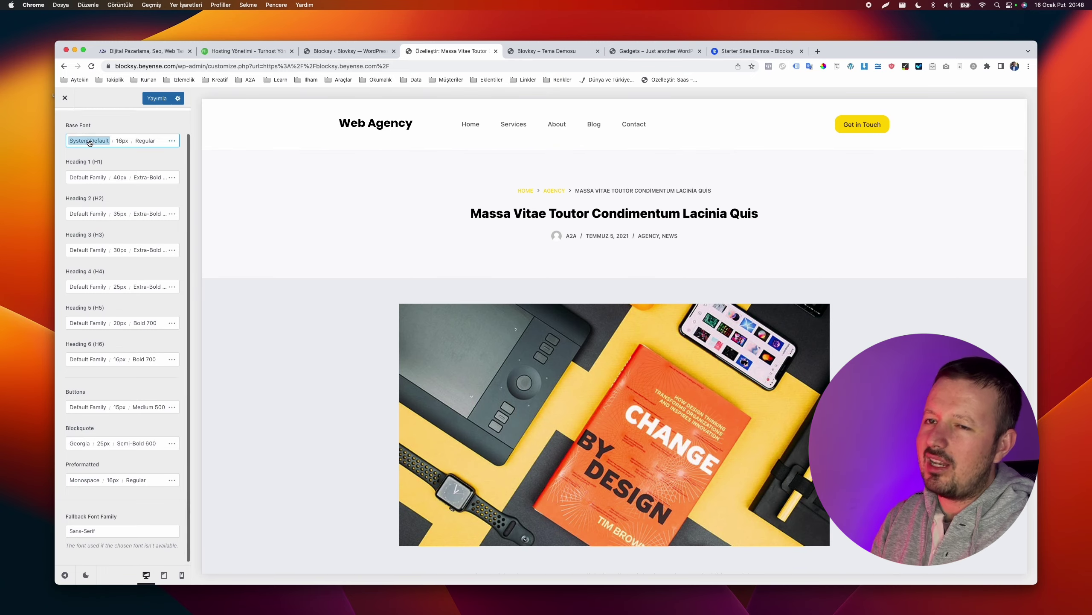
scroll(90, 142, up, 2)
click(63, 127)
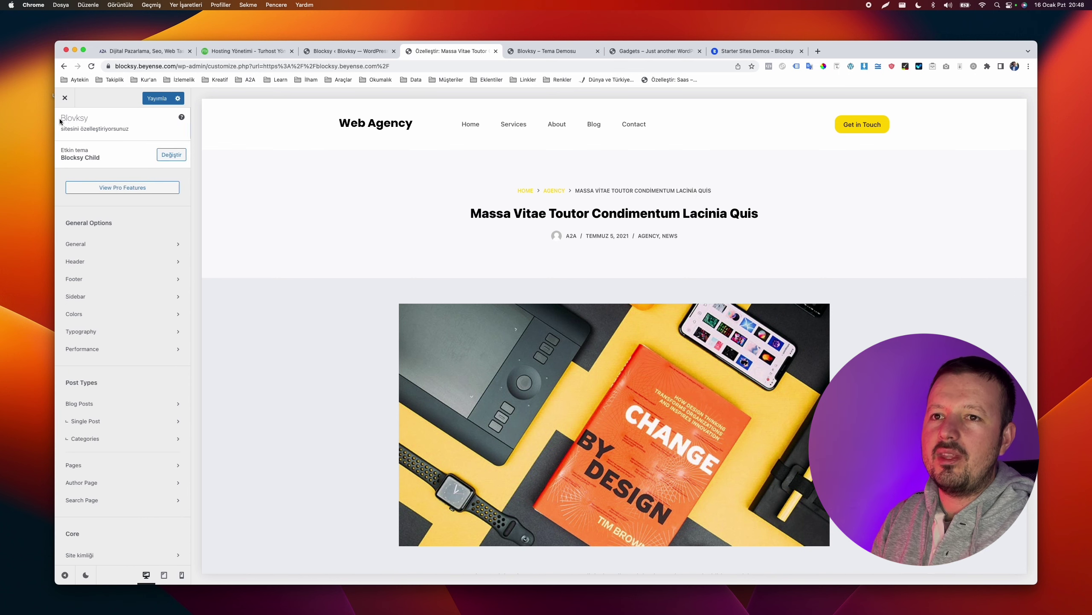
Open the Performance options, try the Inline Dynamic CSS Output and restore File
click(134, 354)
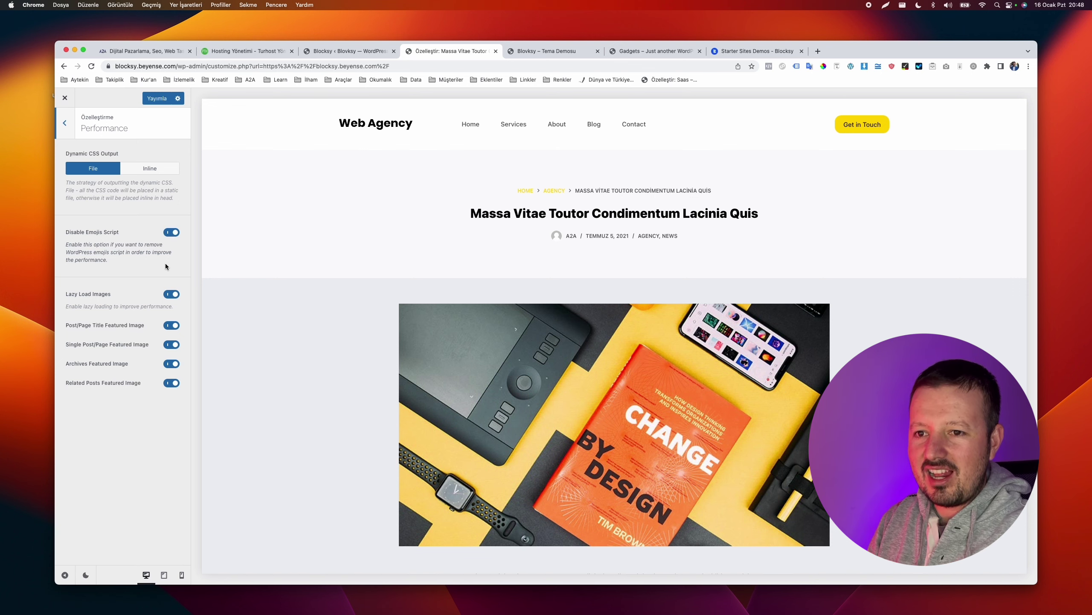
click(160, 168)
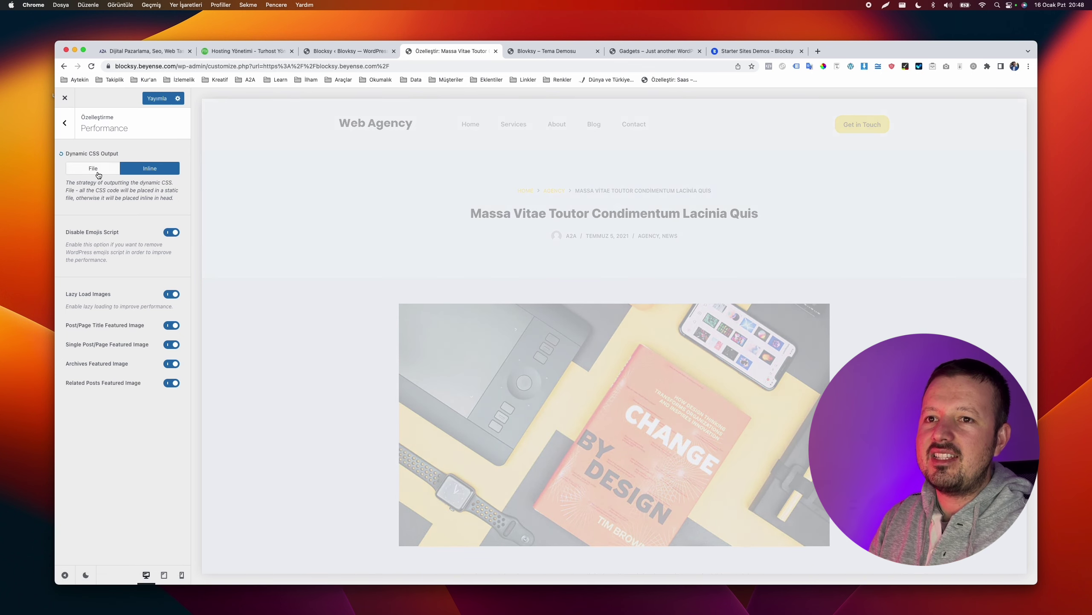
click(93, 168)
click(64, 123)
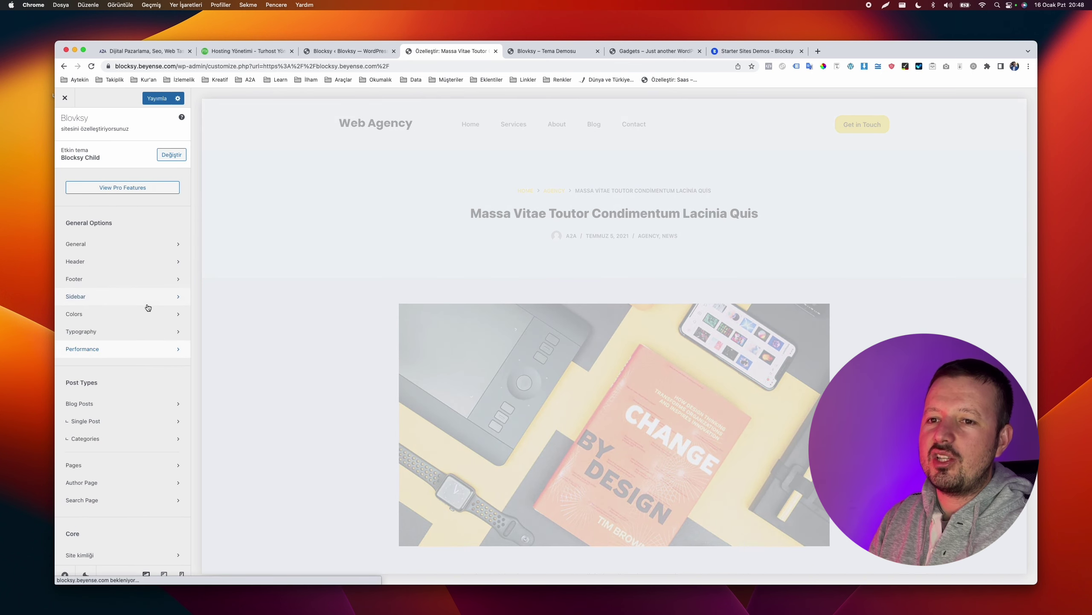
Open the Blog Posts options and compare the blog page with the Blog Title turned off and on, leaving it on
click(126, 327)
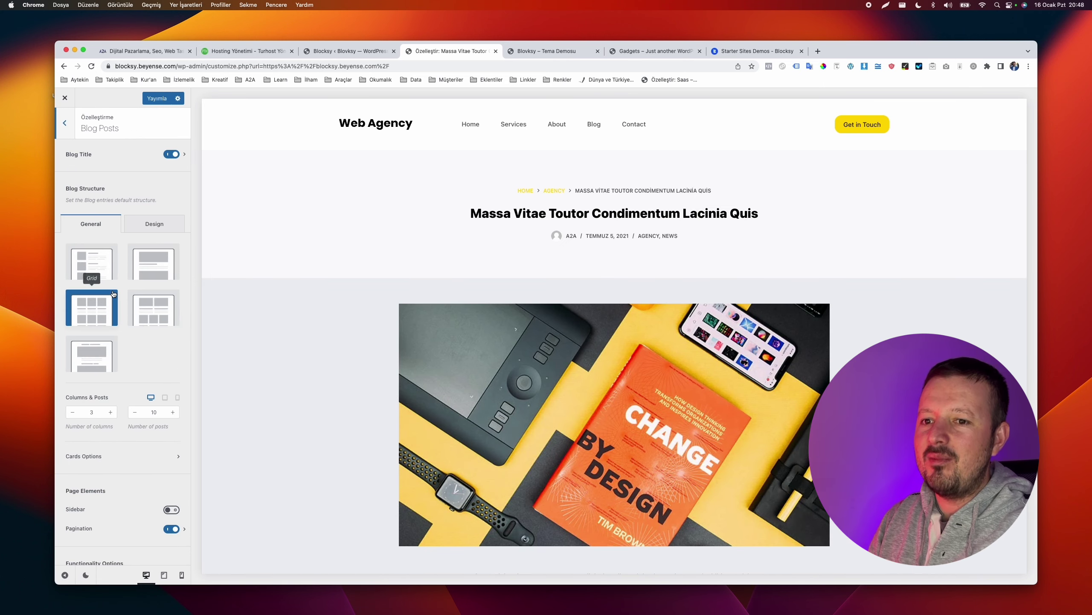
scroll(384, 288, down, 2)
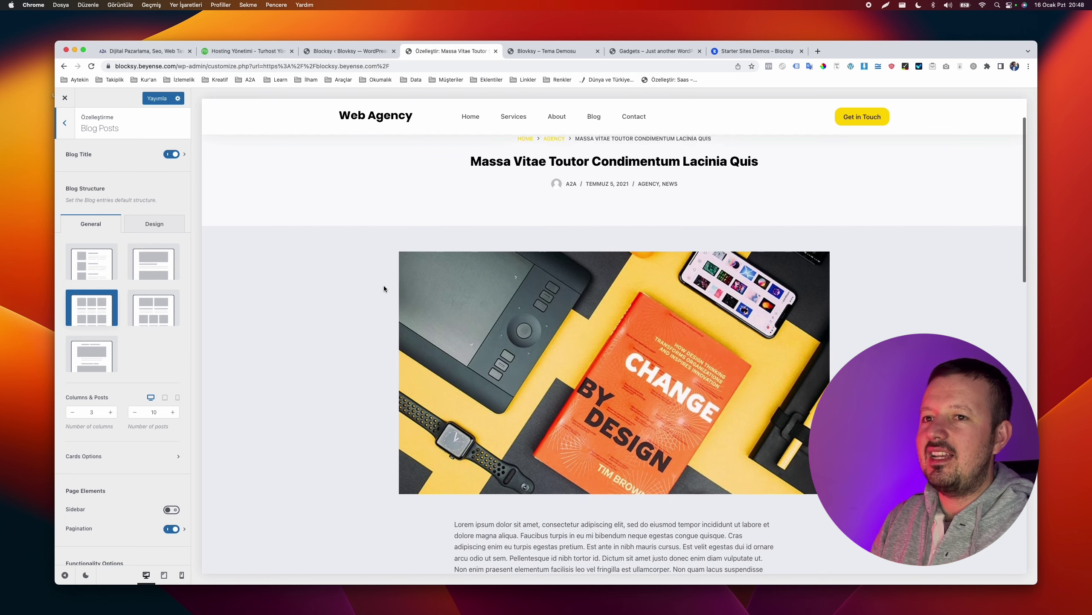
scroll(383, 286, up, 2)
click(171, 155)
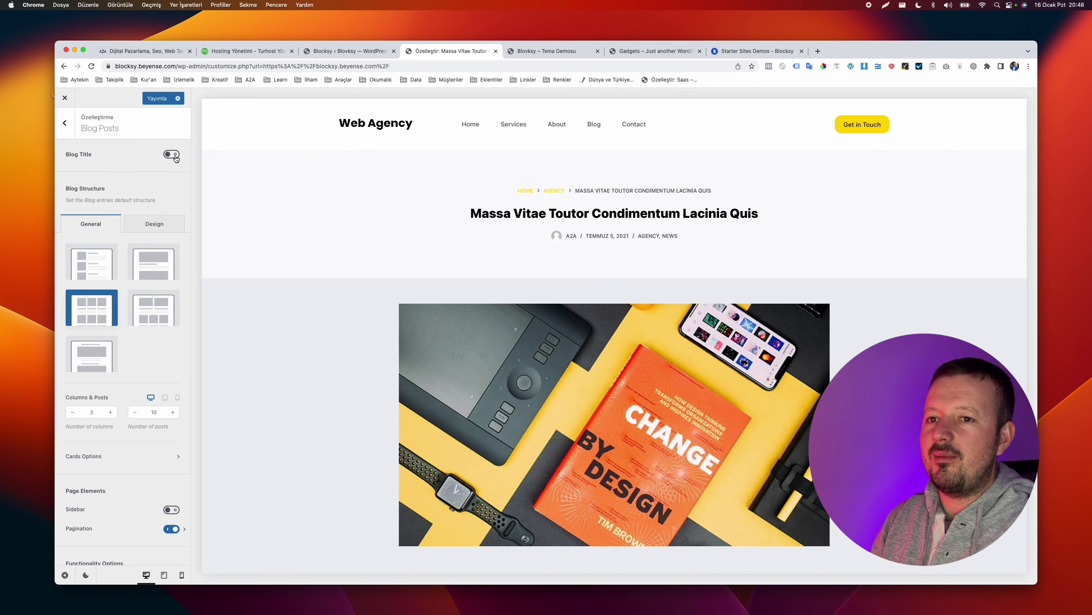
click(173, 155)
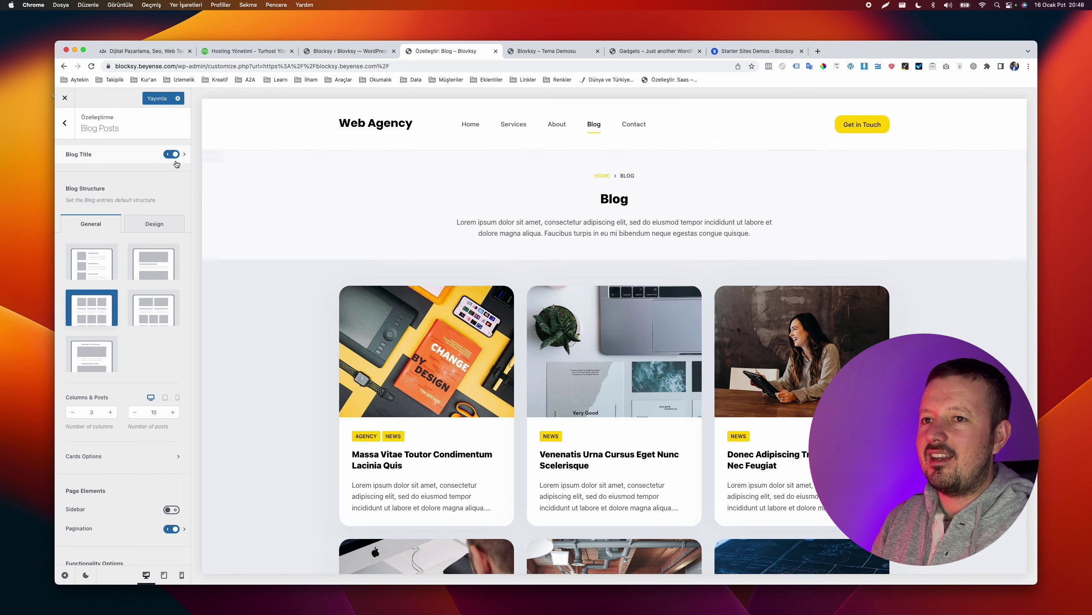
click(171, 156)
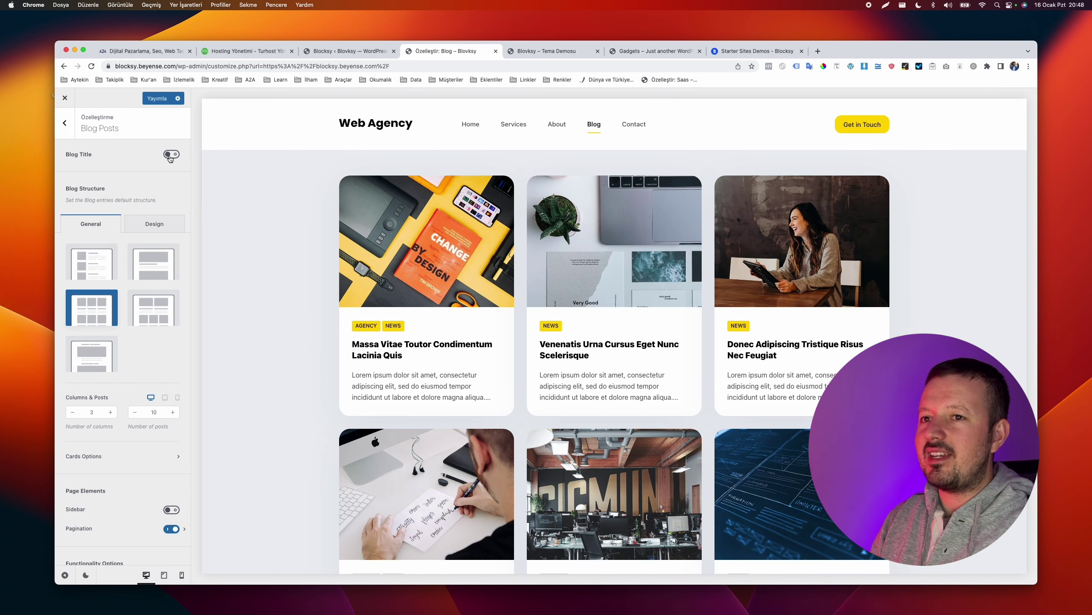
click(171, 155)
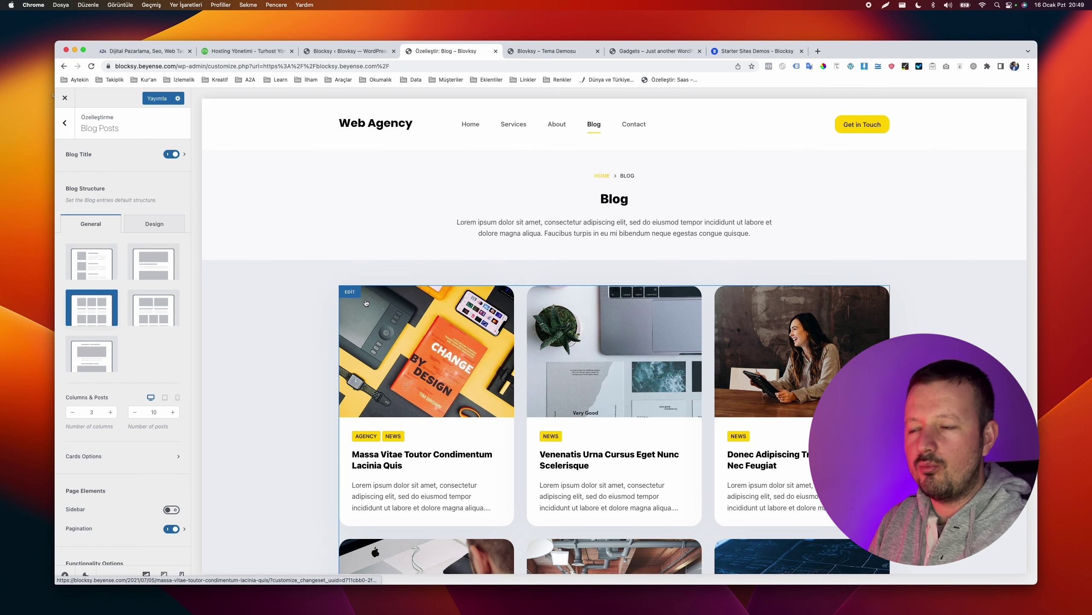
scroll(387, 383, down, 6)
scroll(609, 129, up, 6)
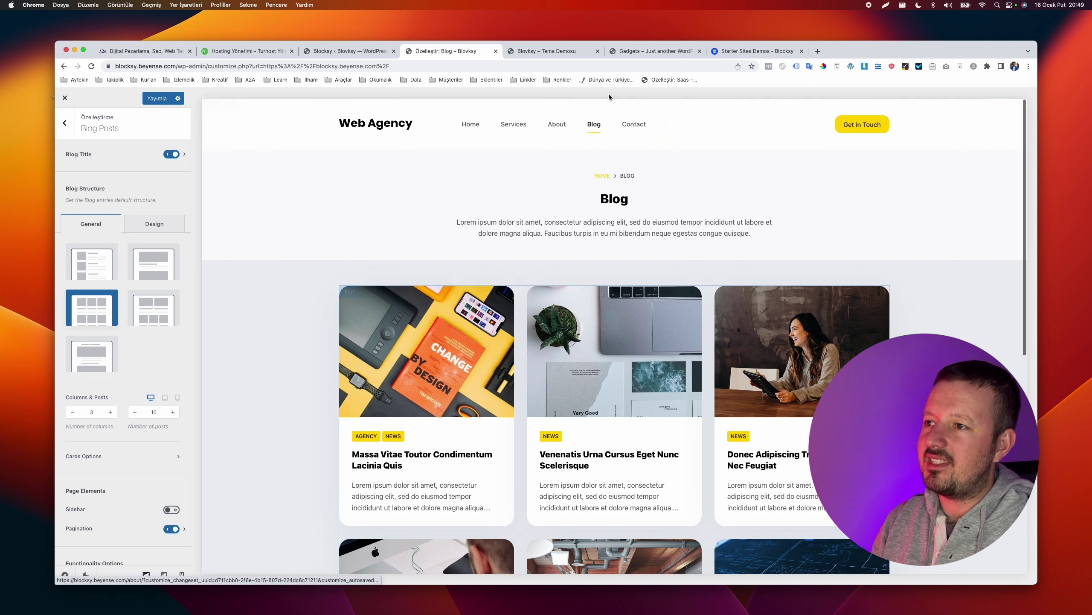
Open the Categories options, try the Enhanced Grid structure on the Agency category page and restore the Grid structure
click(66, 136)
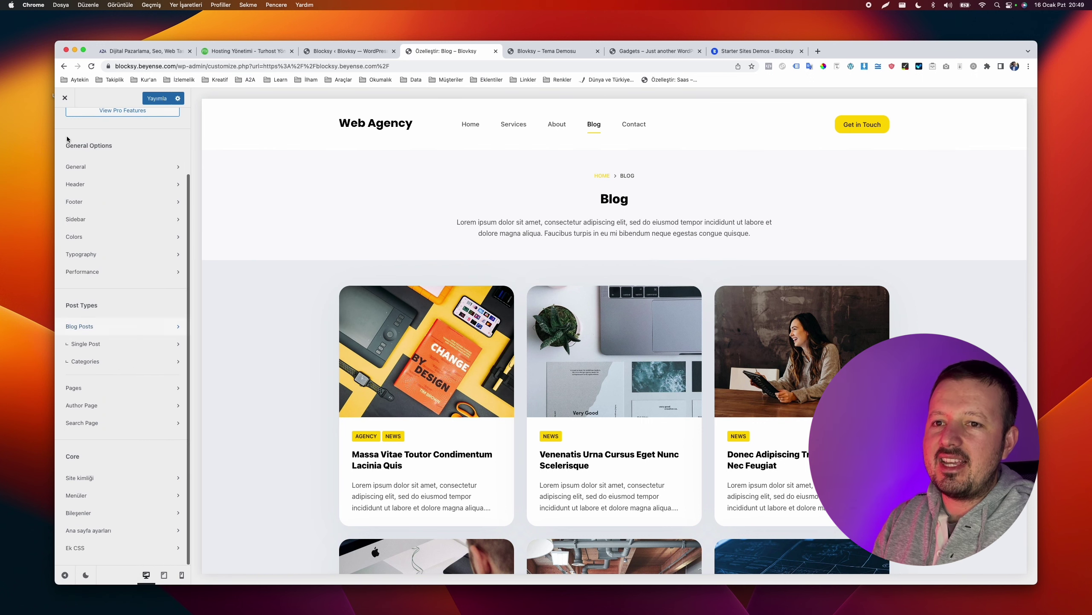
click(102, 366)
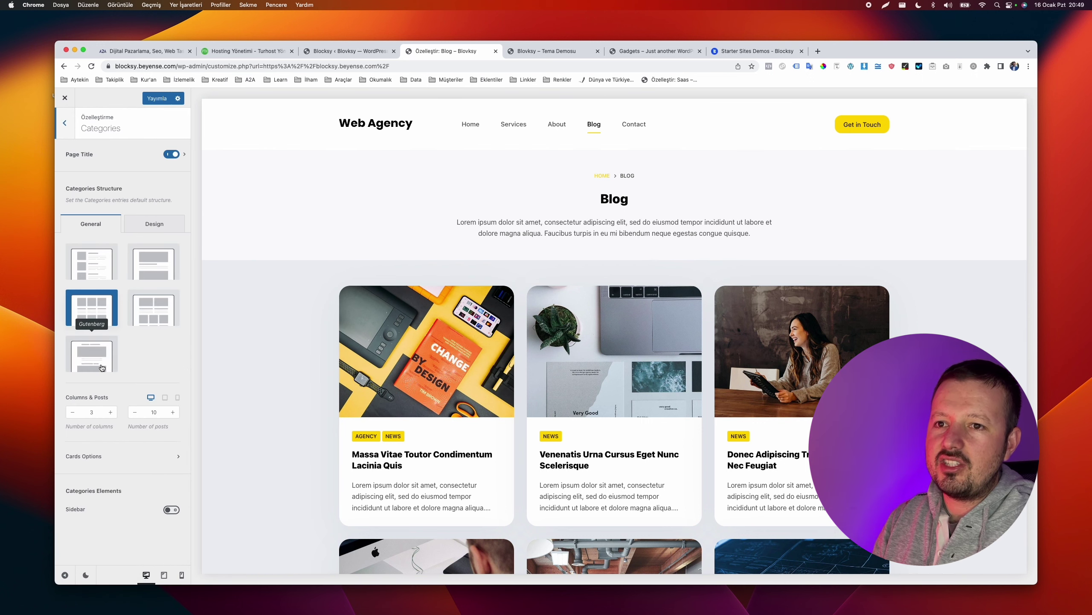
click(367, 436)
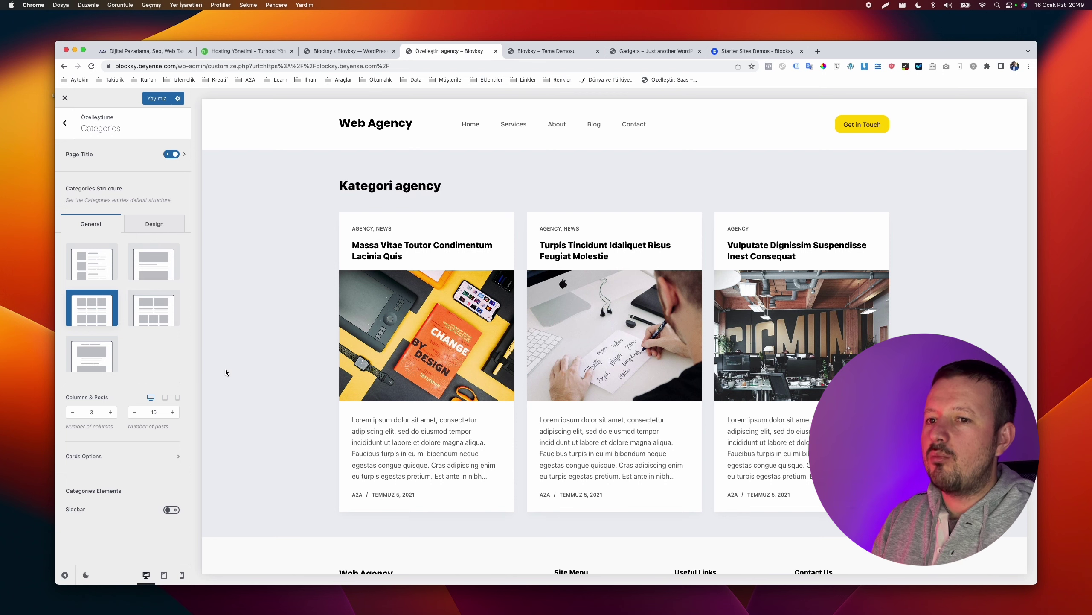
click(156, 309)
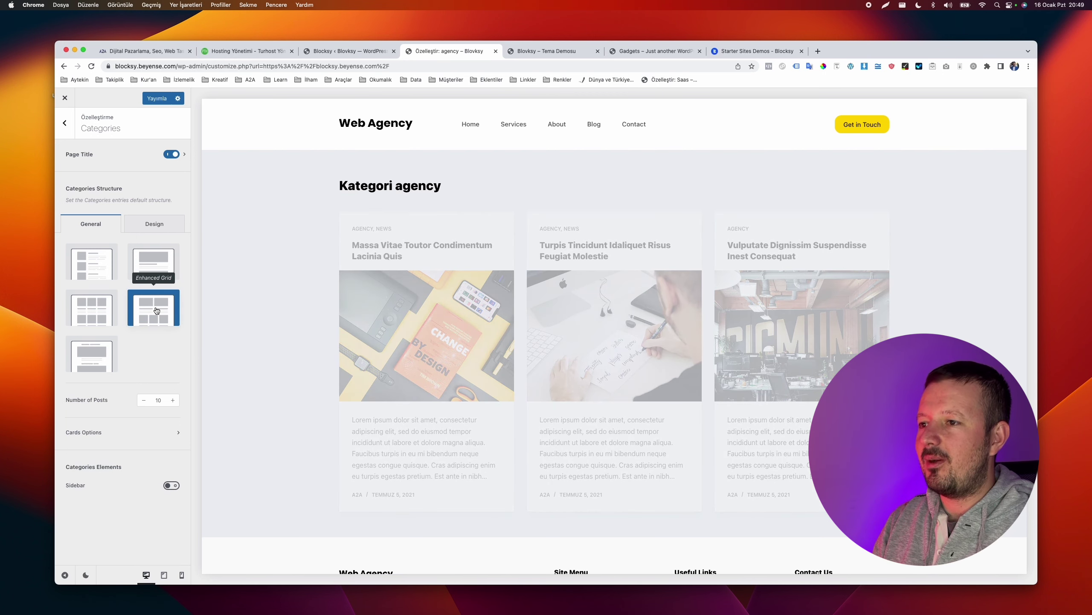
click(95, 313)
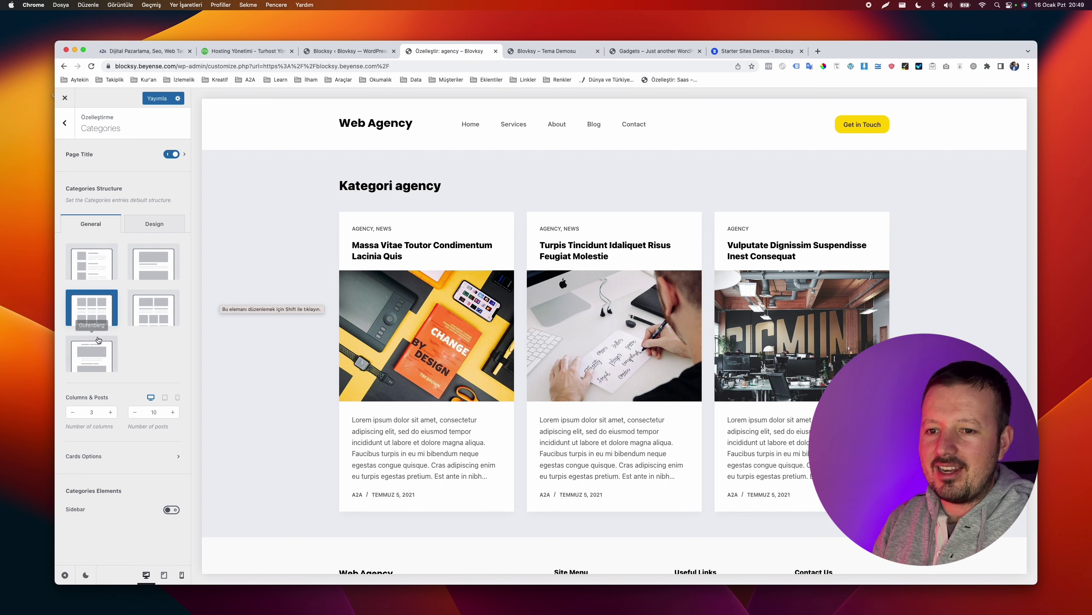
click(64, 122)
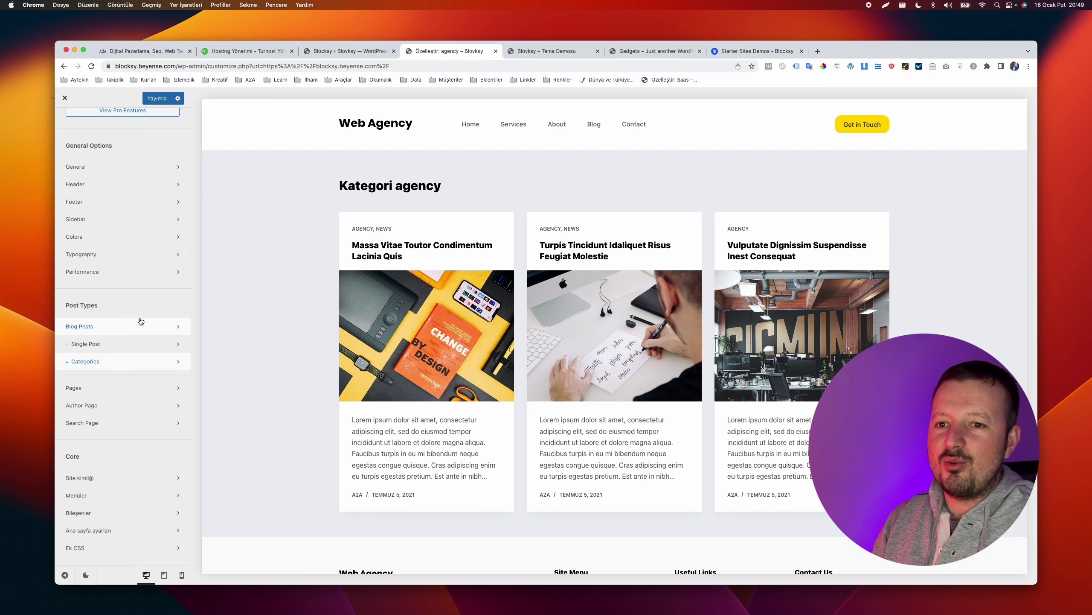
Open the Single Post options, set the Post Structure to the right sidebar layout and check the post page
click(128, 347)
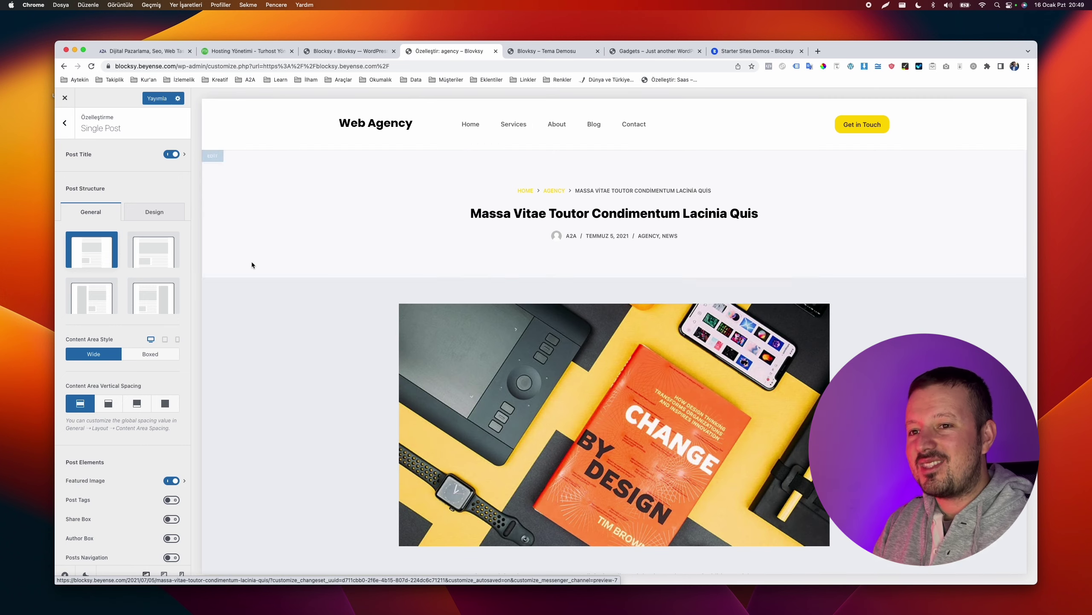
scroll(369, 293, down, 20)
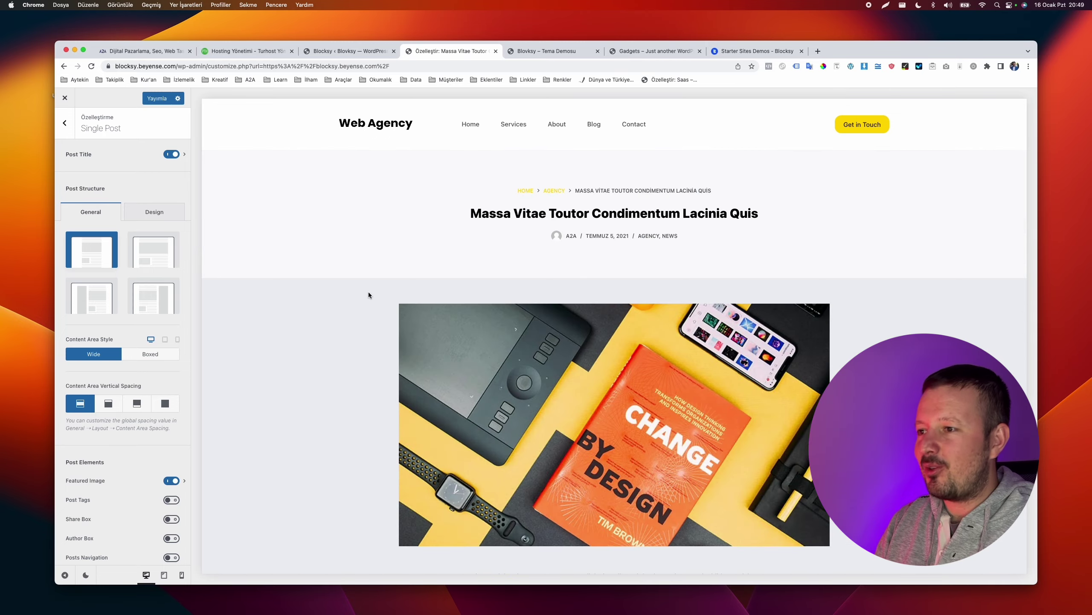
scroll(369, 293, down, 20)
scroll(369, 292, up, 20)
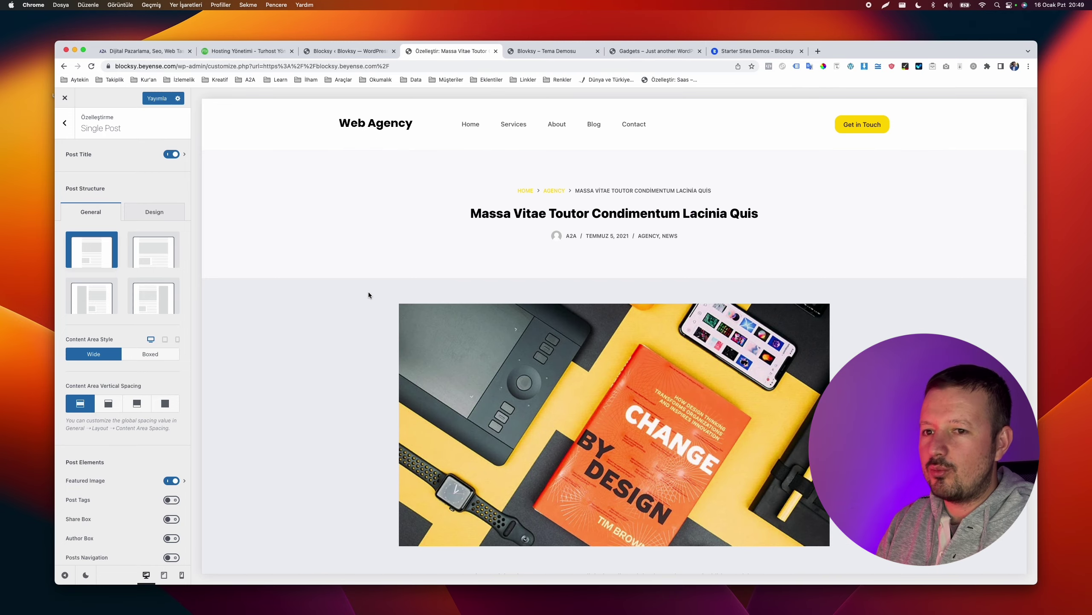
scroll(369, 293, down, 7)
click(142, 302)
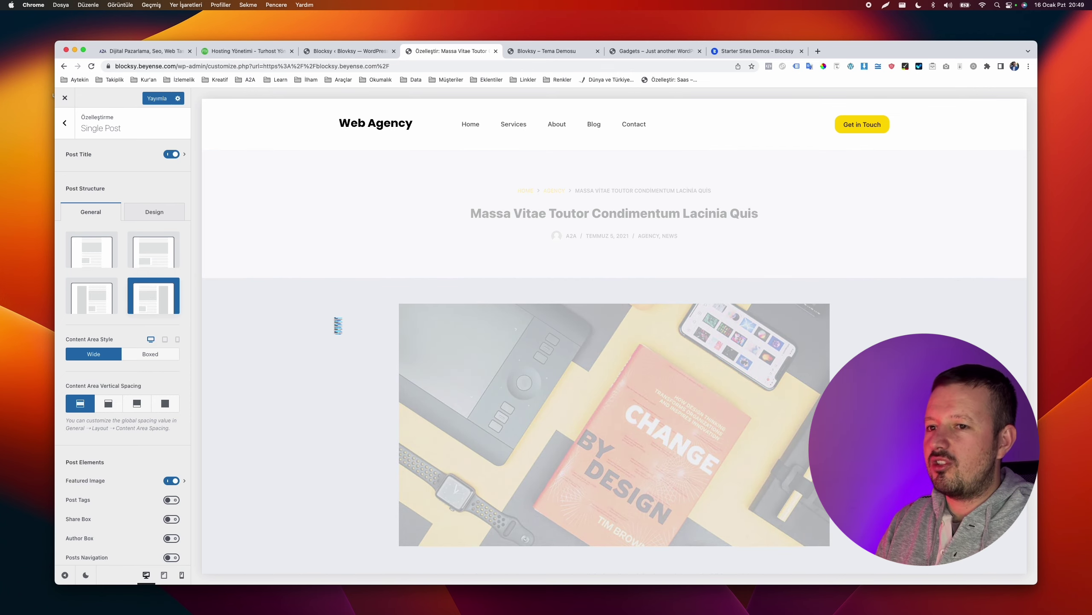
scroll(721, 307, down, 8)
scroll(721, 307, up, 10)
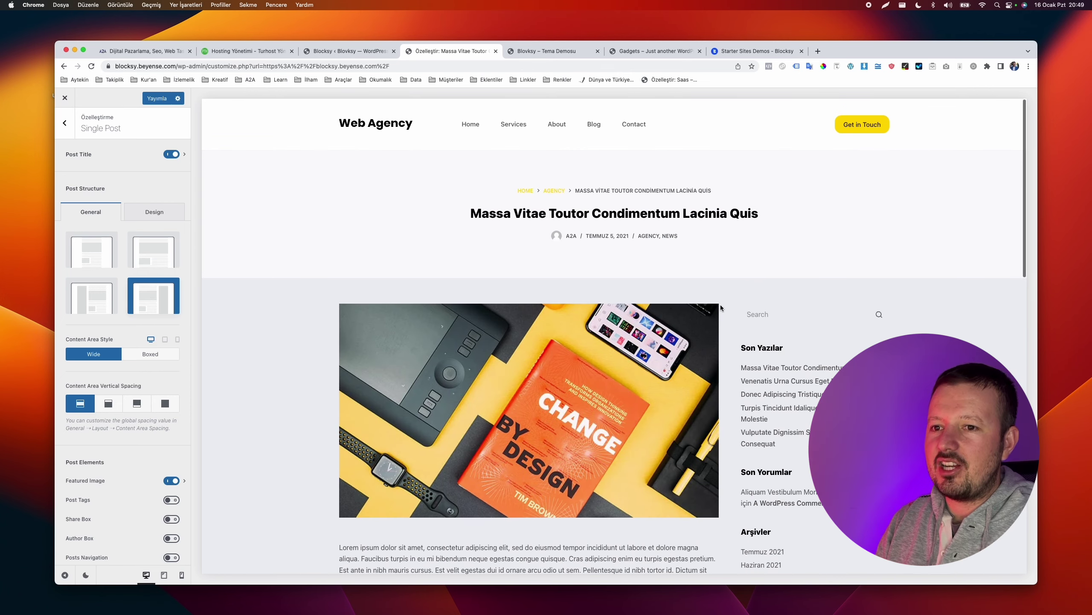
Compare the right sidebar, Narrow Width and Normal Width post structures on the post page, ending on Narrow Width
scroll(606, 357, down, 8)
scroll(778, 337, up, 8)
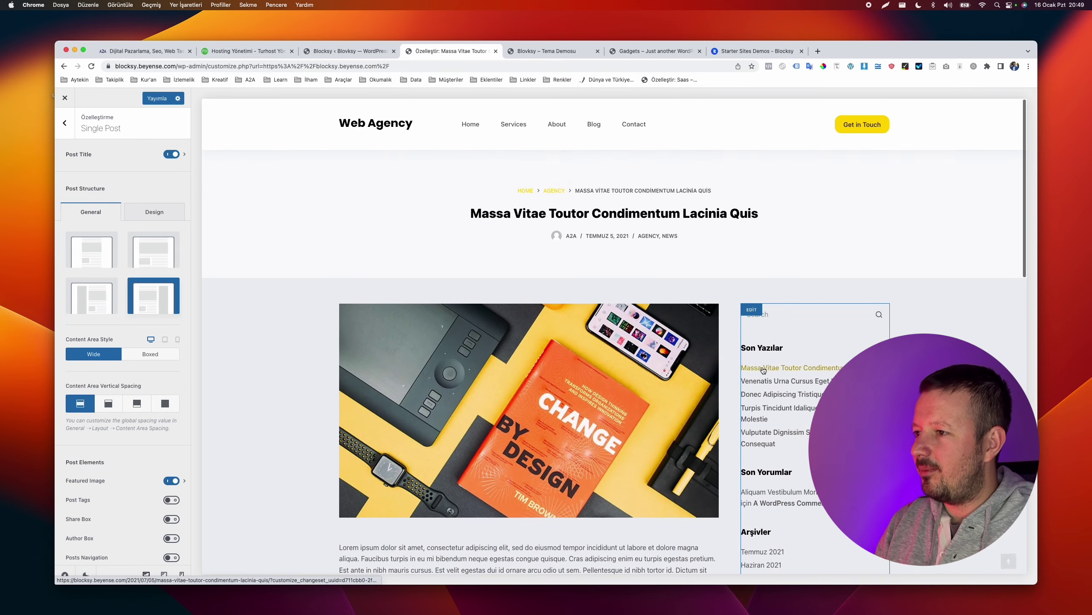
click(92, 250)
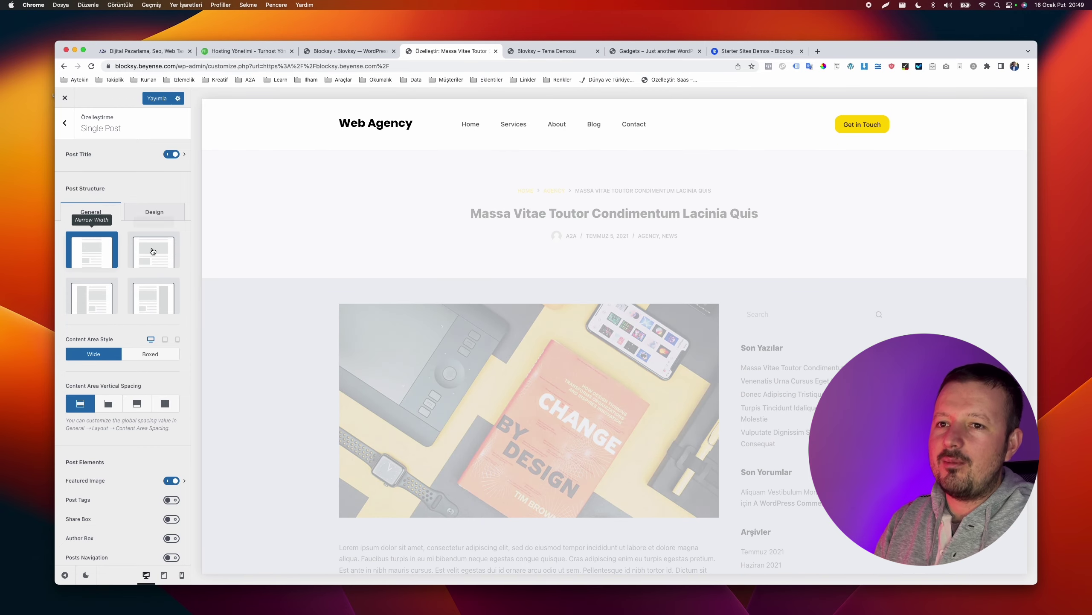
scroll(305, 325, down, 8)
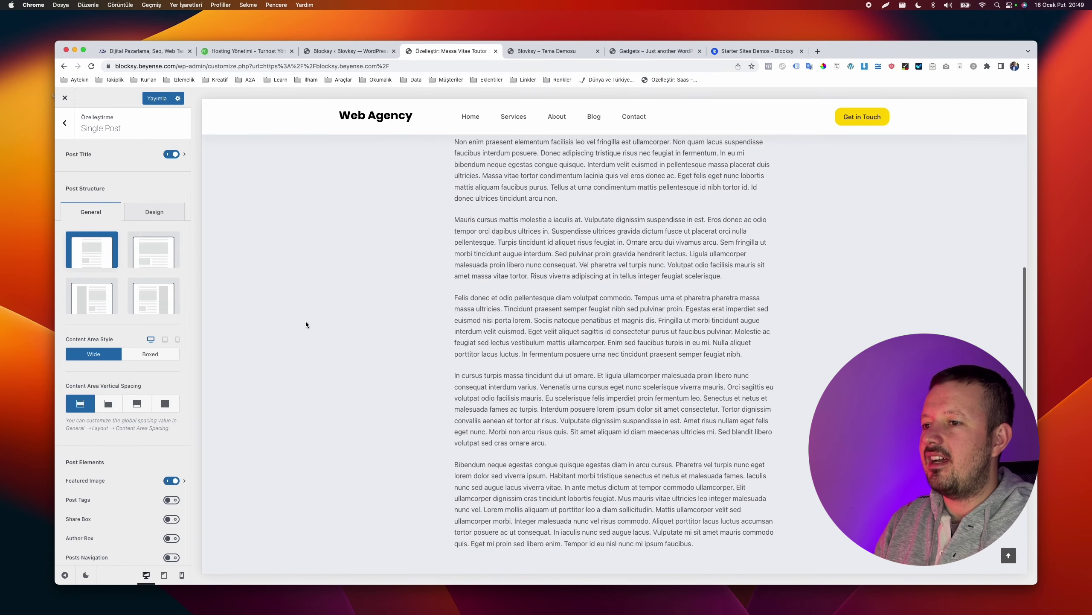
scroll(305, 325, up, 8)
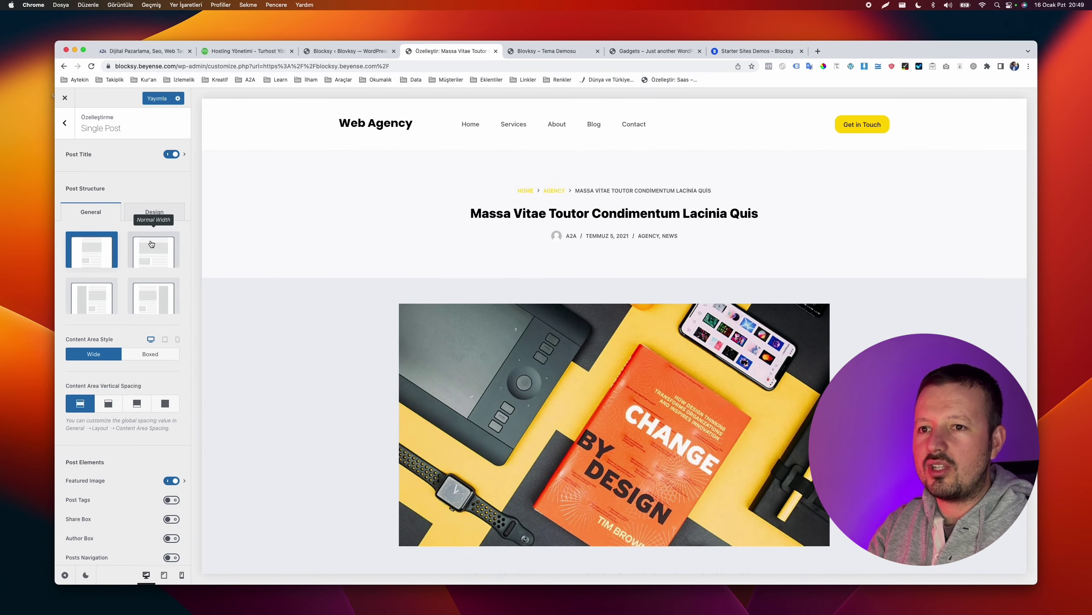
click(151, 244)
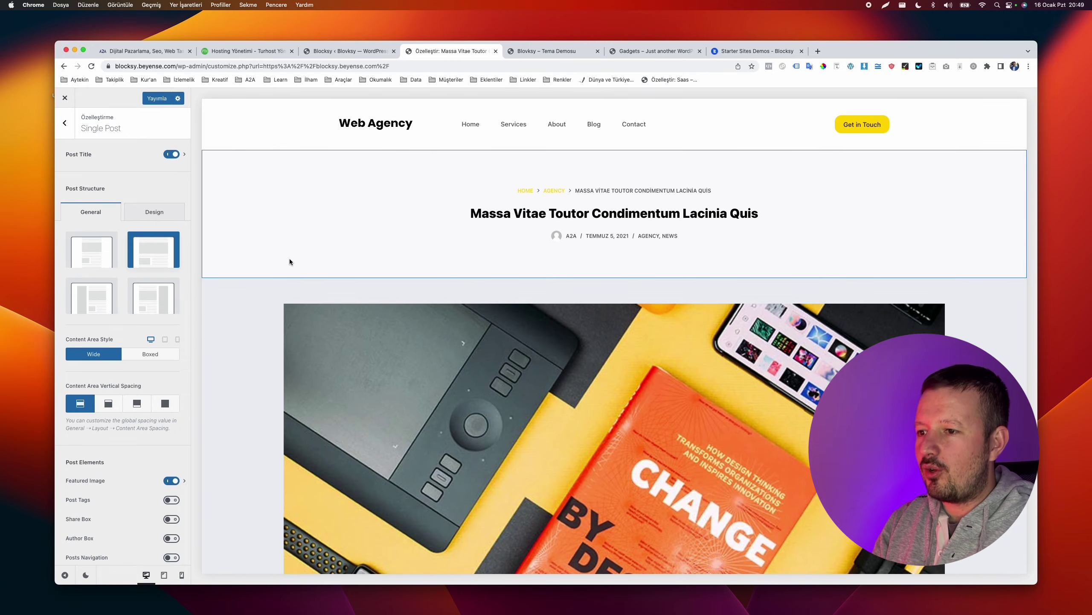
scroll(290, 260, down, 10)
scroll(289, 261, up, 10)
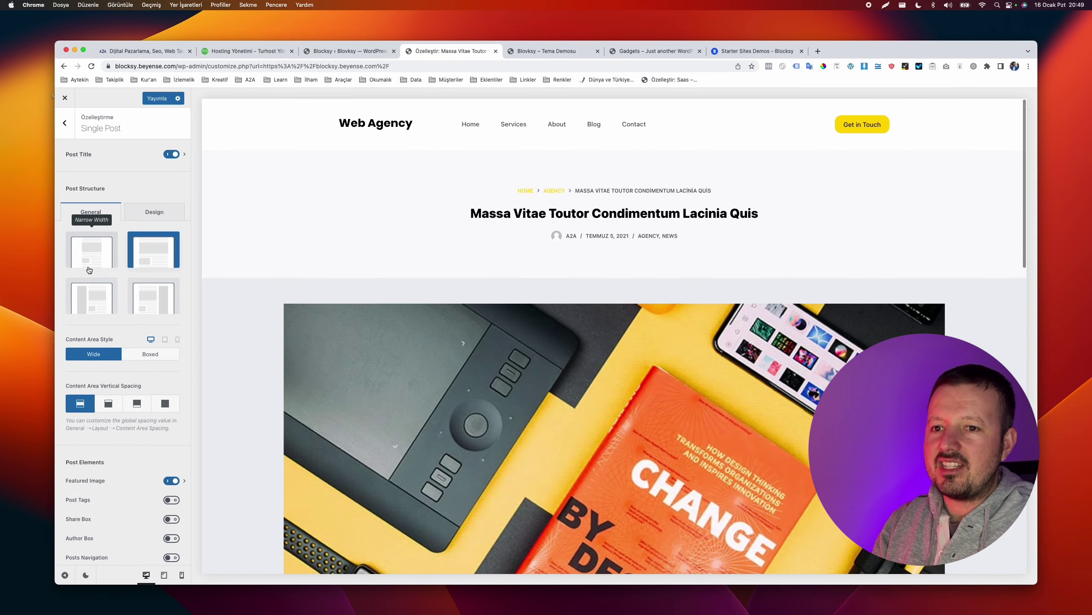
click(91, 250)
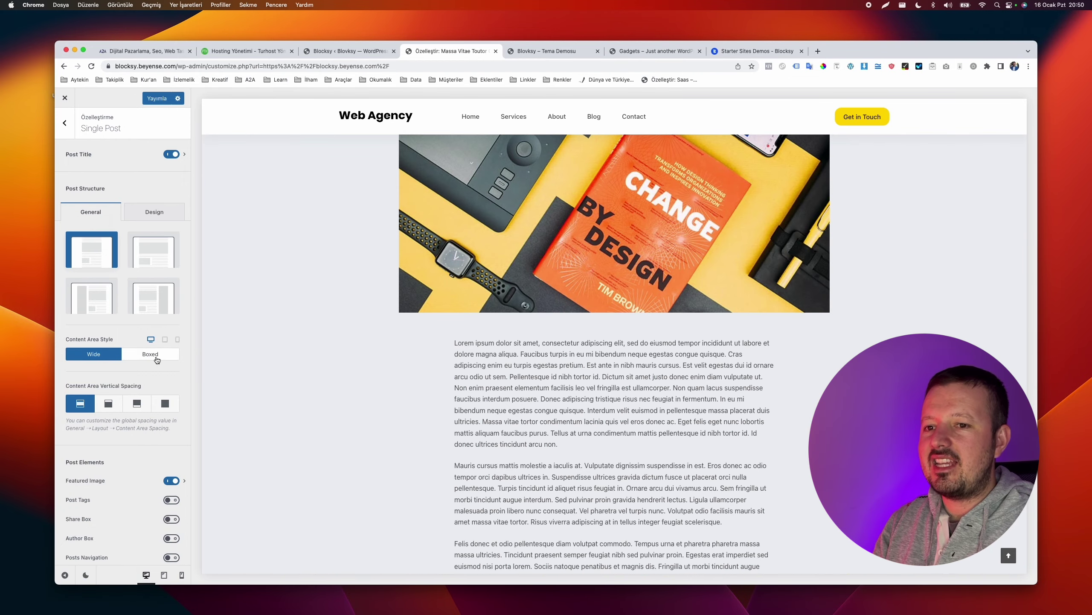
Try the Boxed content area style and the other Content Area Vertical Spacing options, restoring Wide and Top & Bottom
click(157, 358)
click(92, 363)
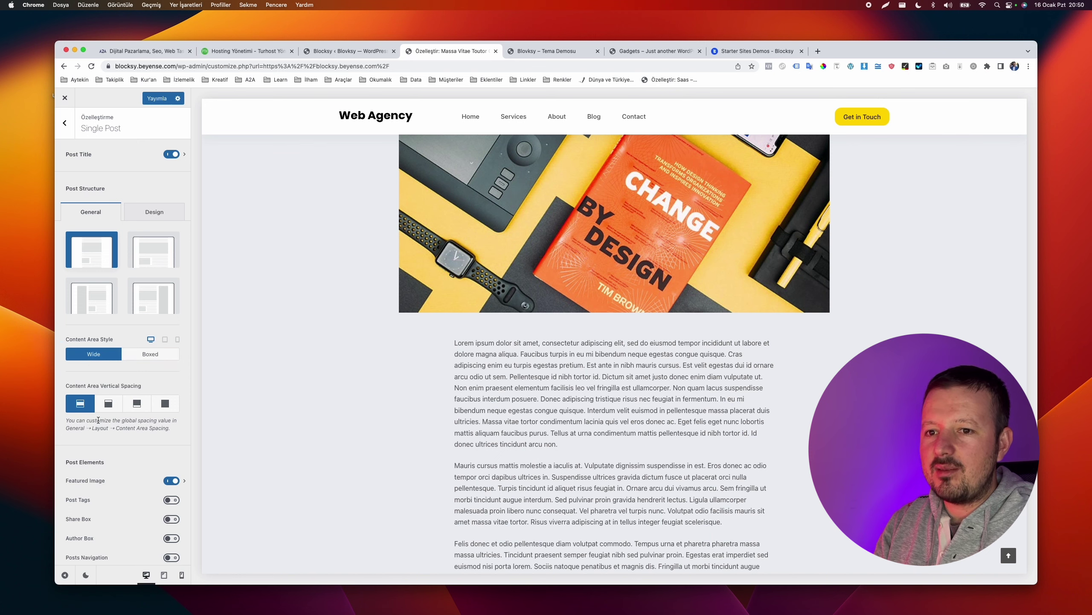
click(109, 408)
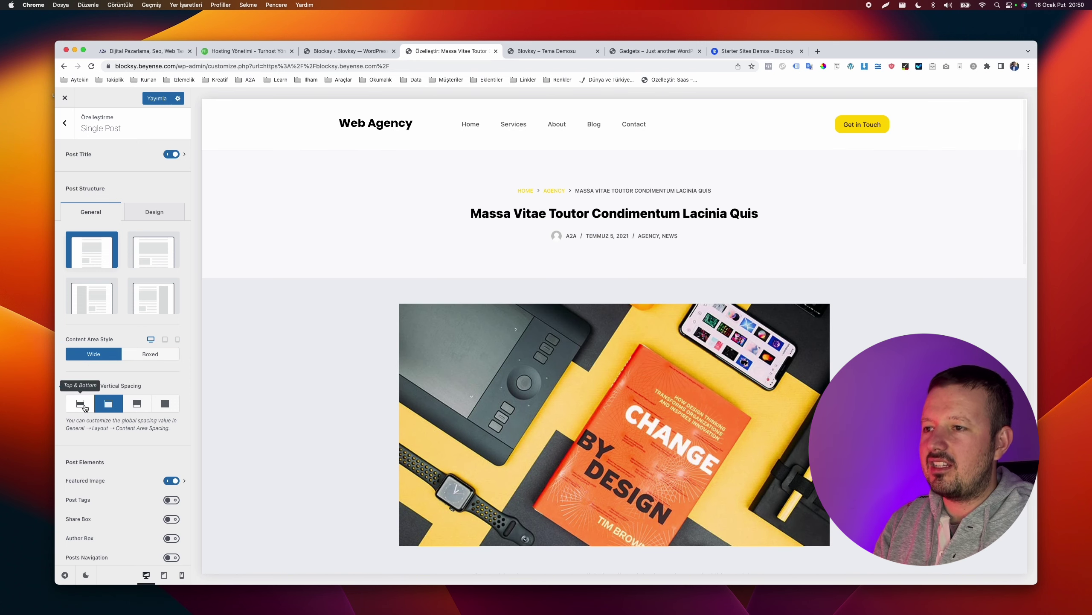
click(85, 407)
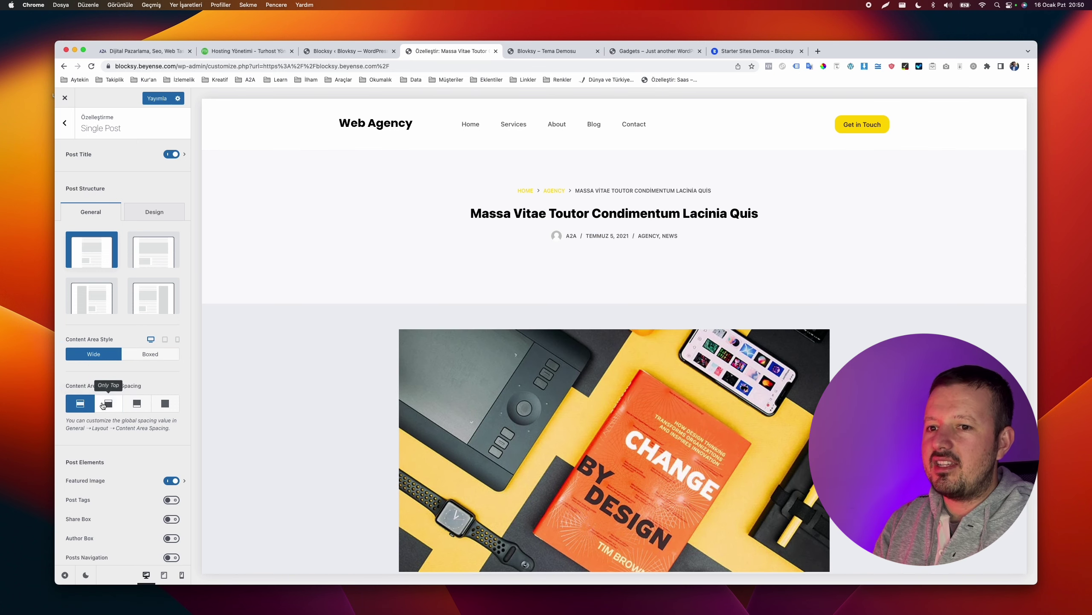
click(104, 405)
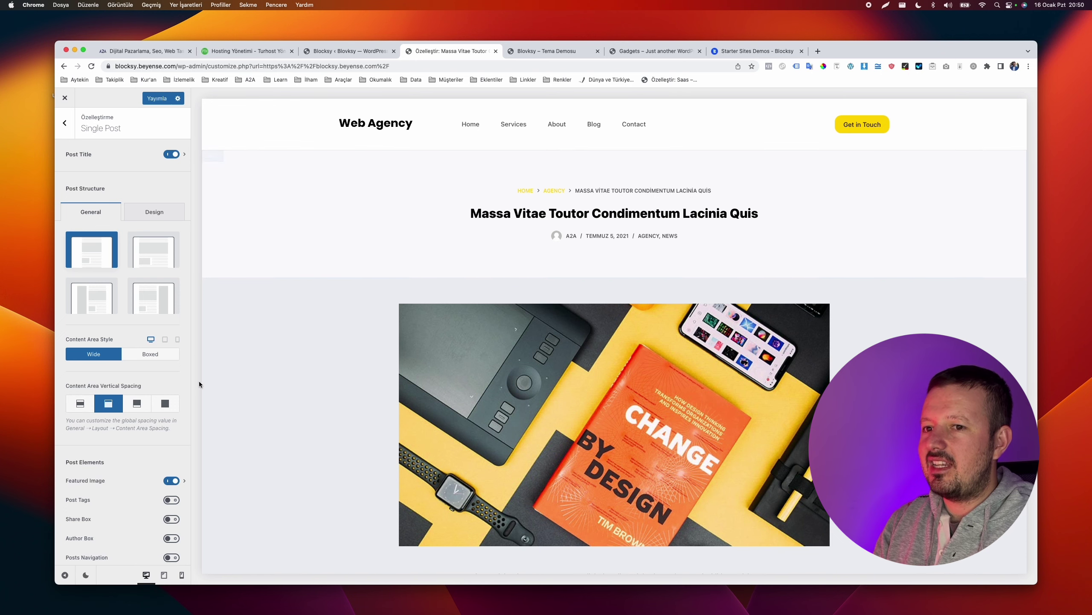
click(136, 408)
click(163, 406)
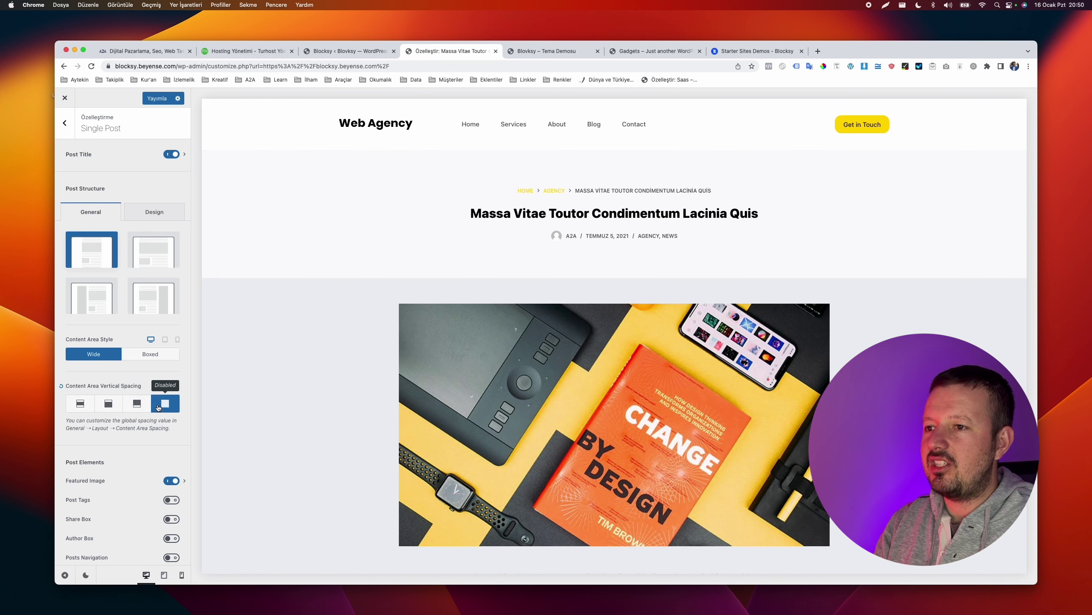
click(77, 409)
scroll(114, 469, down, 2)
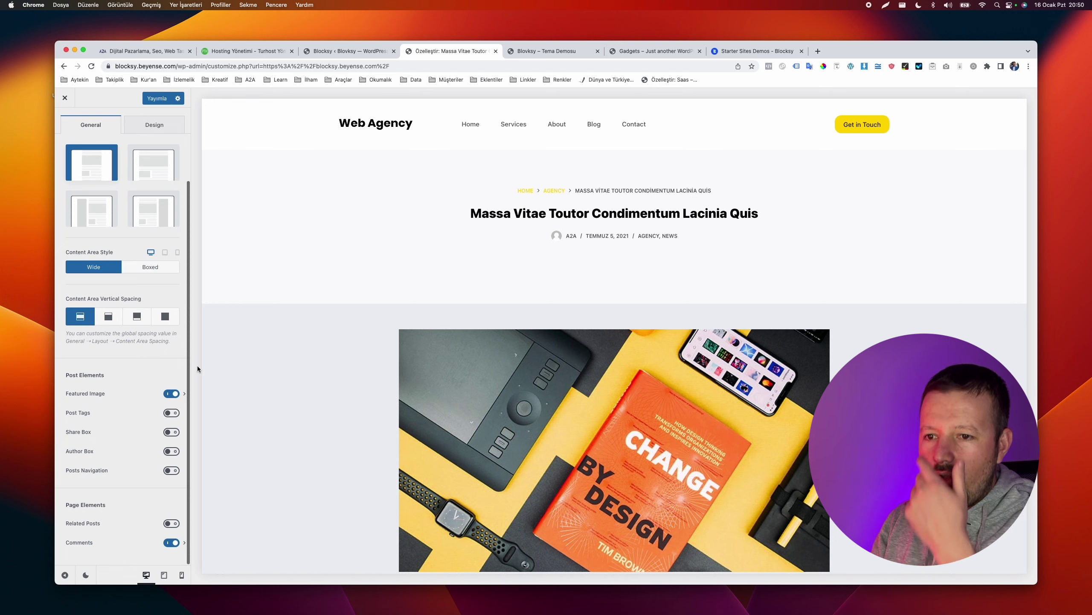
Switch the Featured Image off and back on, and enable the Share Box, Author Box and Posts Navigation to check them on the post
click(172, 393)
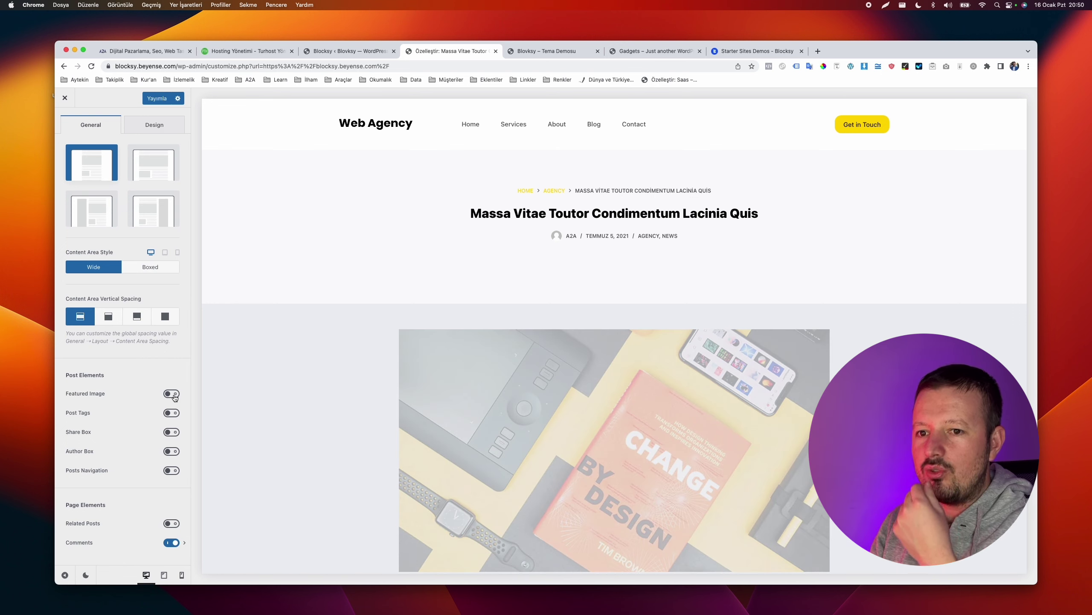
click(172, 394)
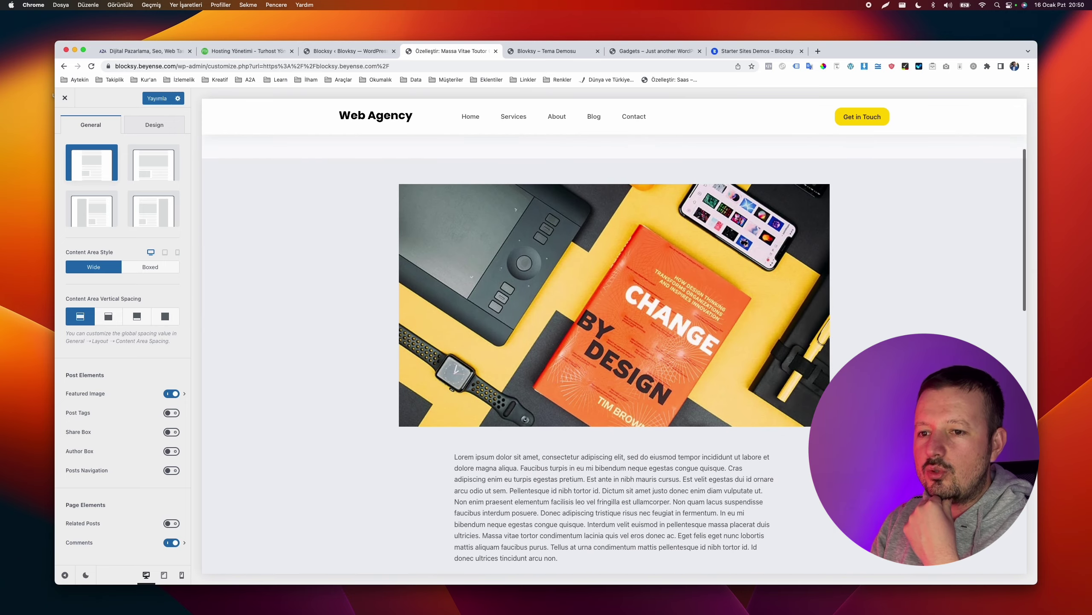
click(171, 431)
click(171, 450)
click(172, 470)
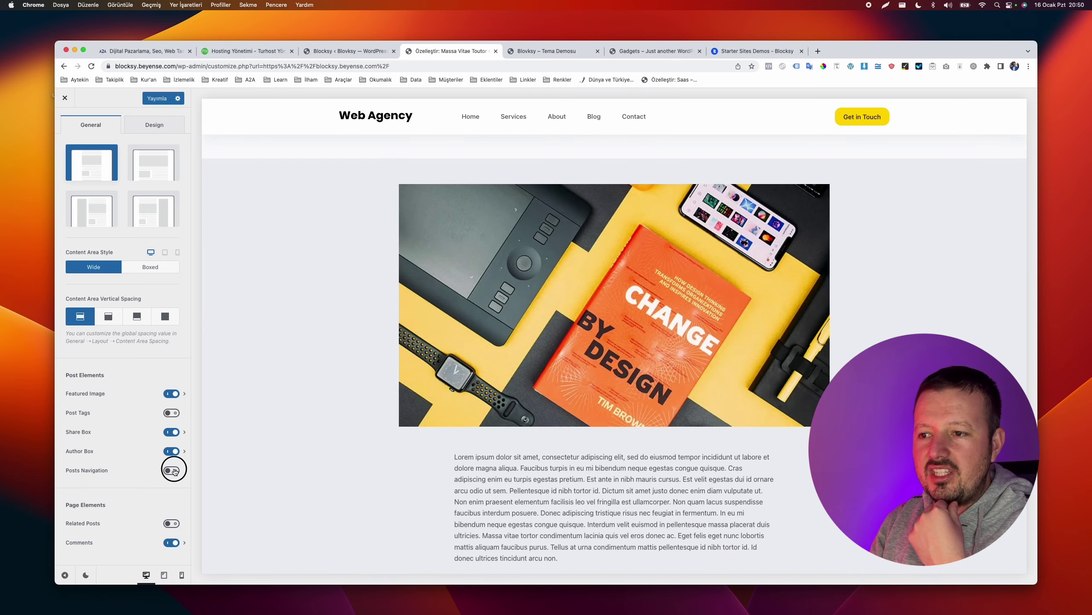
scroll(284, 396, down, 15)
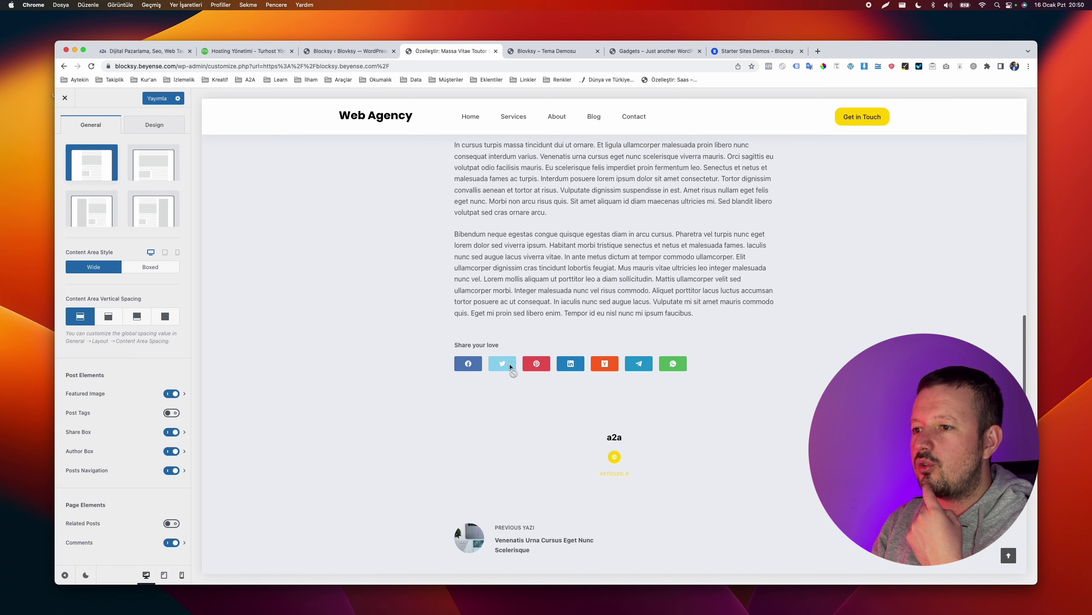
scroll(509, 365, down, 10)
Disable Posts Navigation and Author Box, and look at the Share Box settings before returning to the Single Post options
click(171, 469)
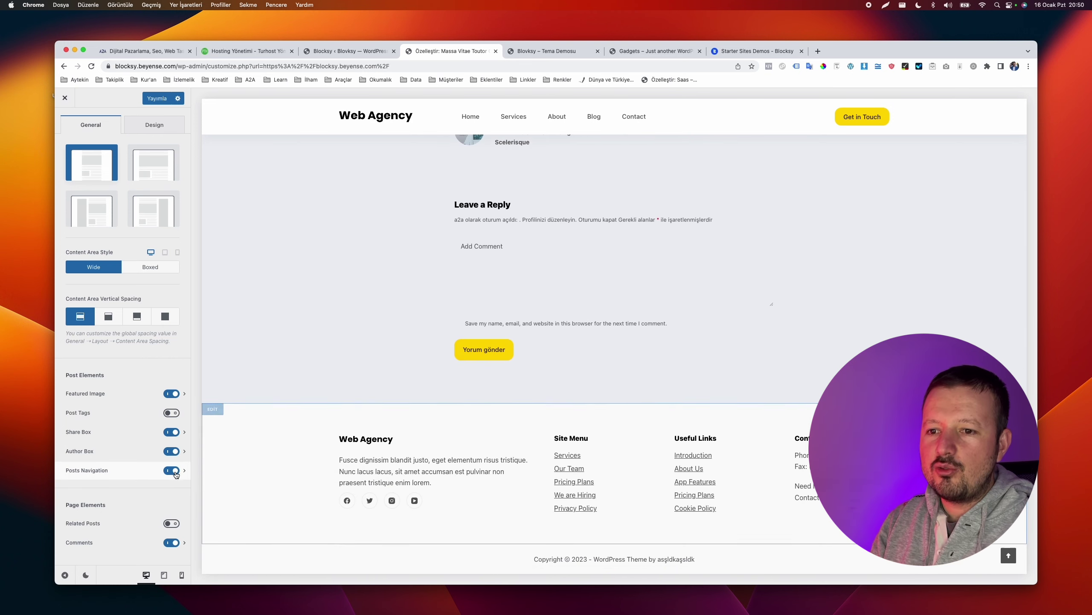
click(172, 433)
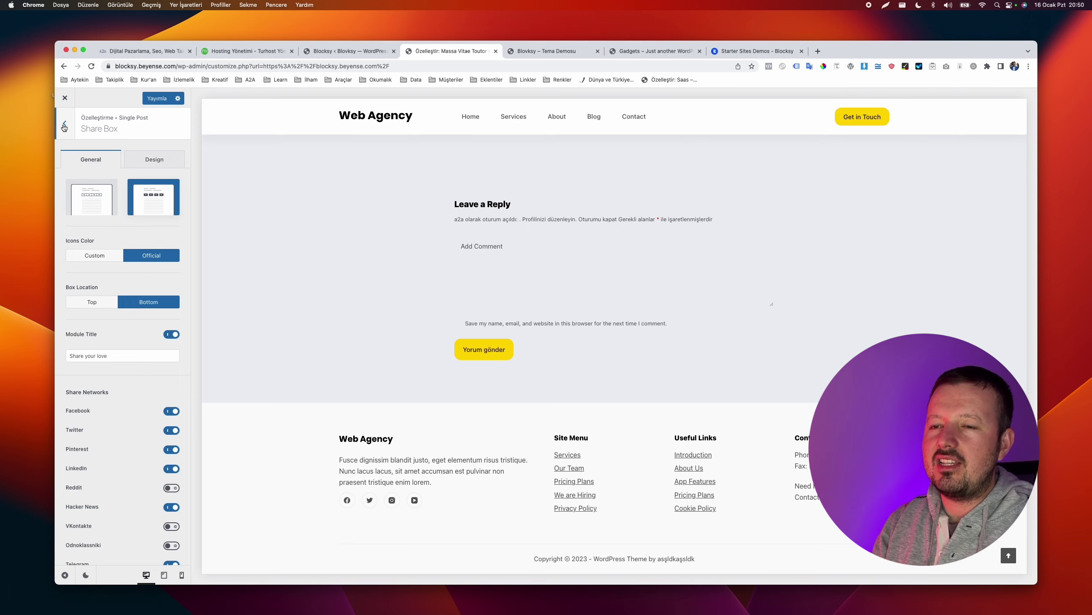
click(64, 125)
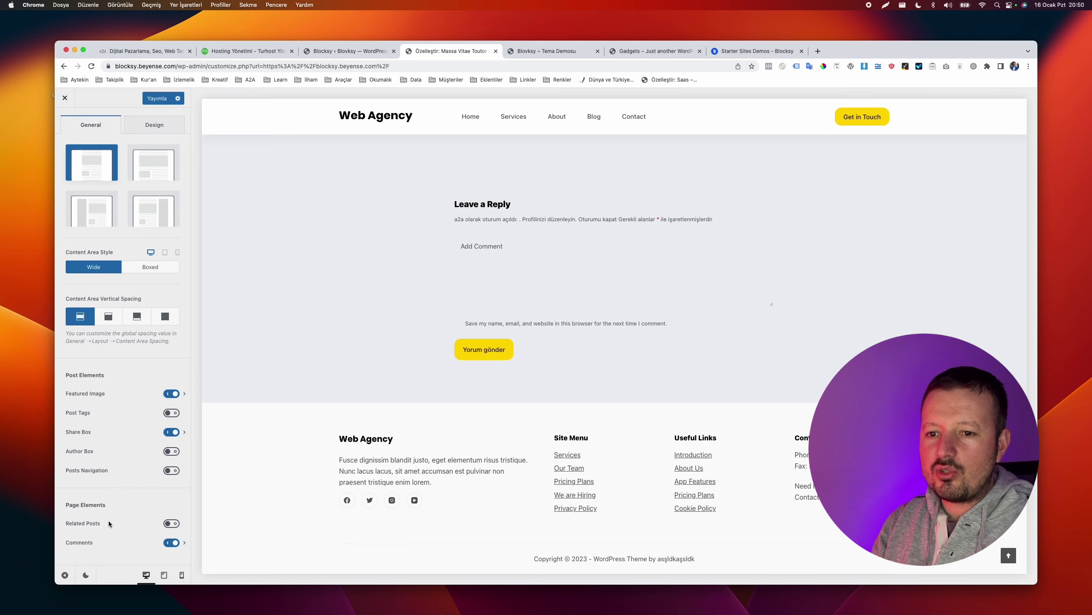
Open the Pages options and examine the General and Design settings of the Page Structure
scroll(370, 256, up, 10)
click(66, 113)
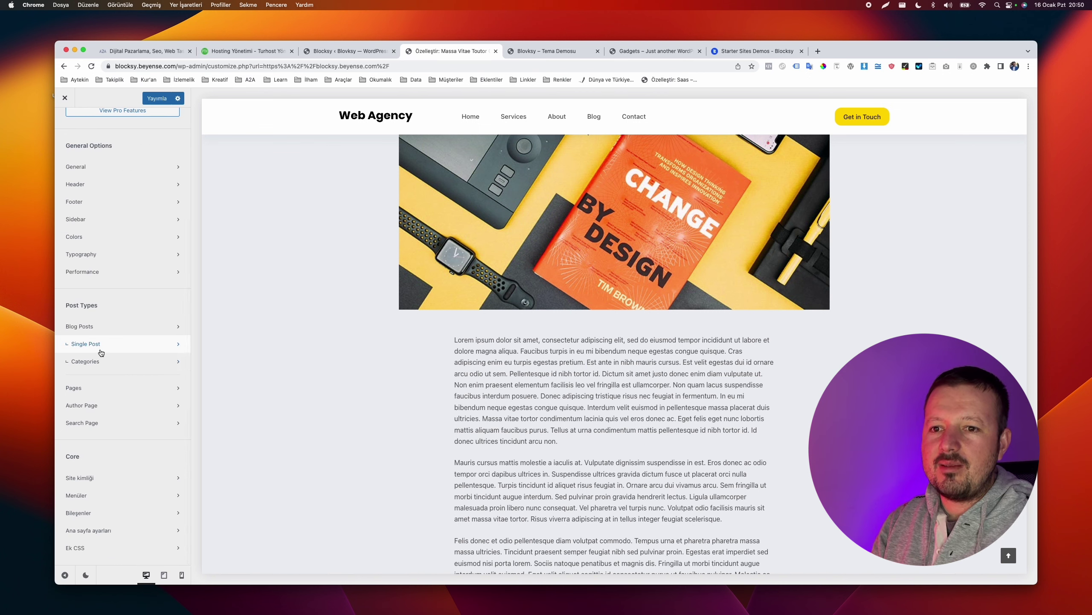
click(91, 389)
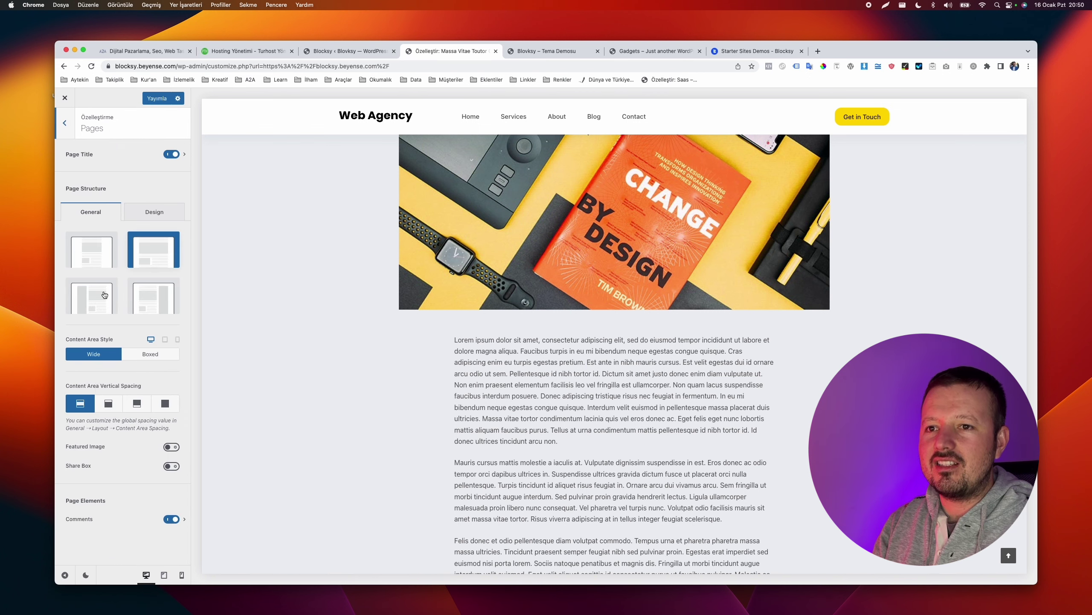
ctrl+scroll(104, 271, up, 5)
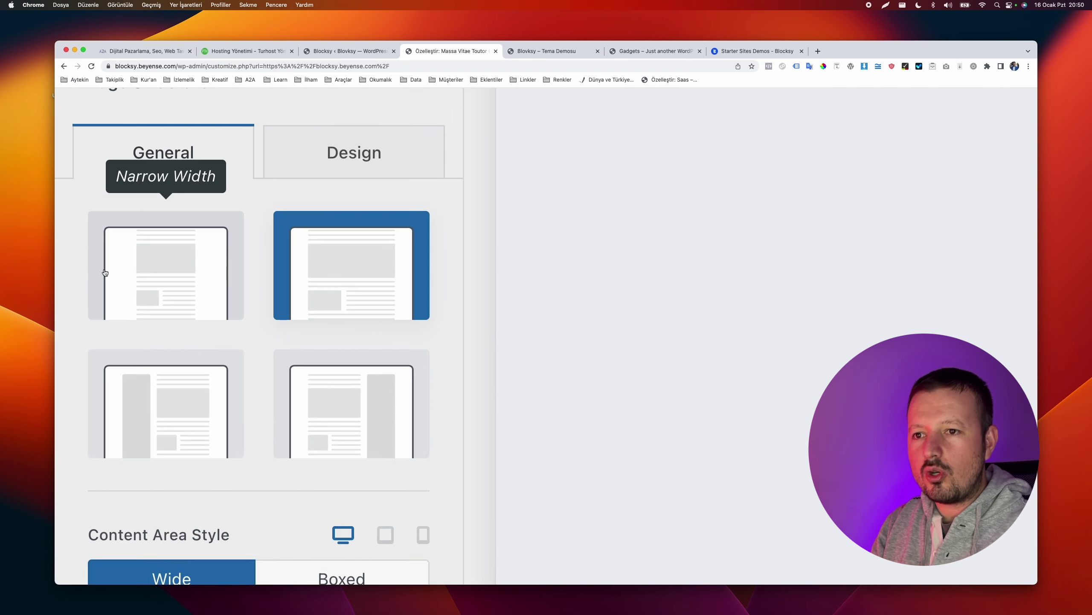
ctrl+scroll(105, 272, down, 5)
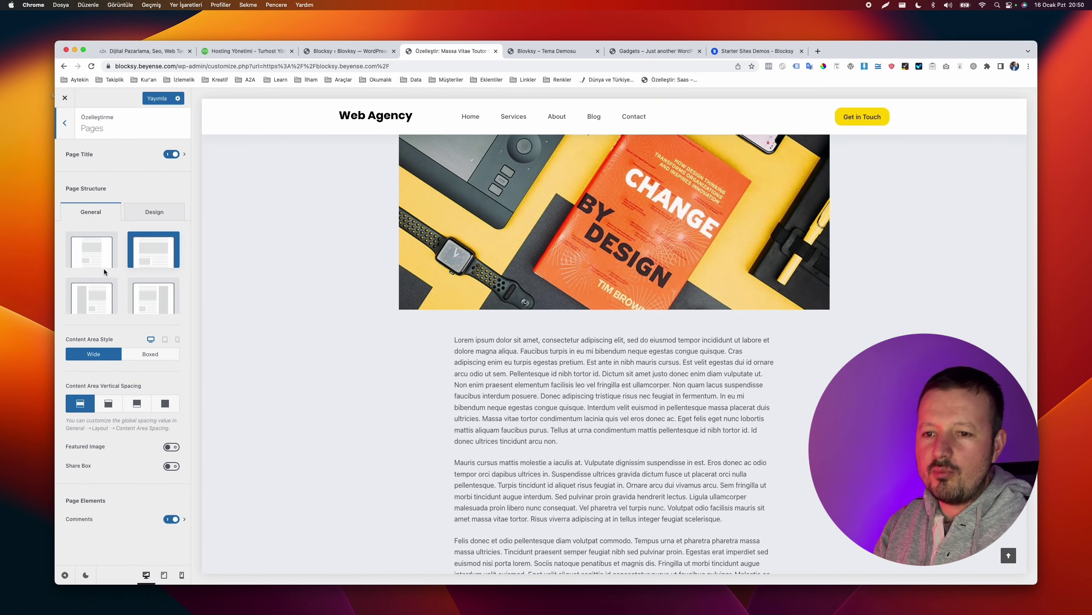
click(152, 217)
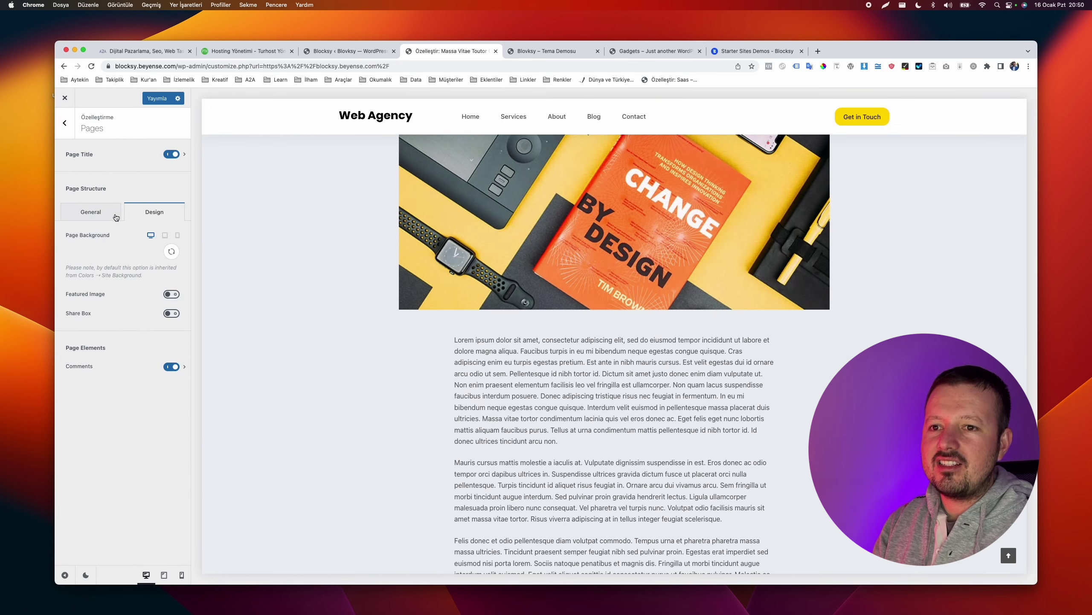
click(96, 217)
click(67, 127)
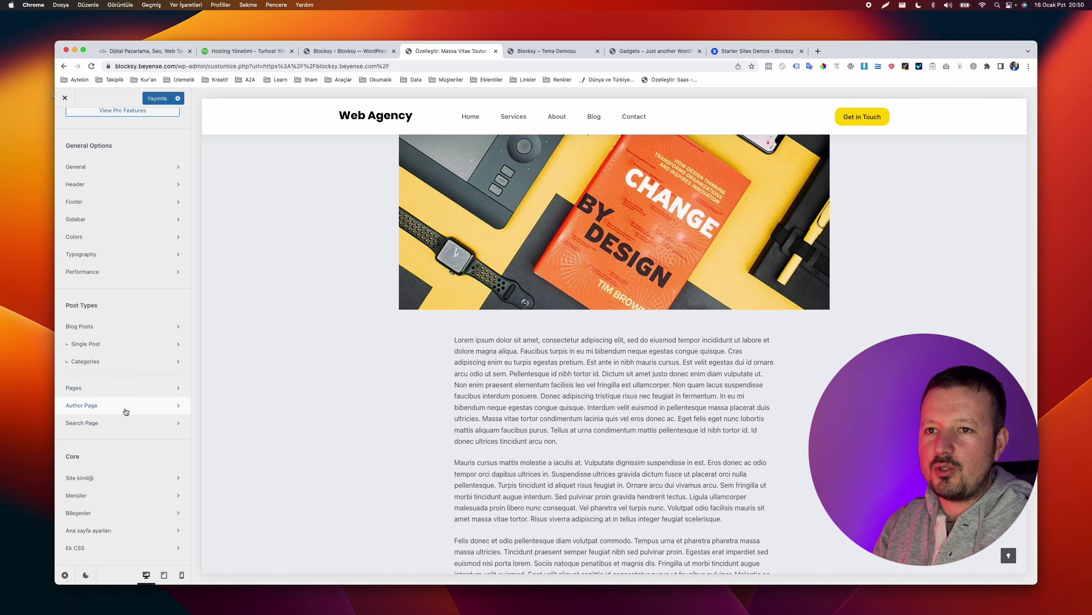
Look over the Author Page options and the Search Page options, and return to the customizer's main list
click(126, 407)
click(65, 123)
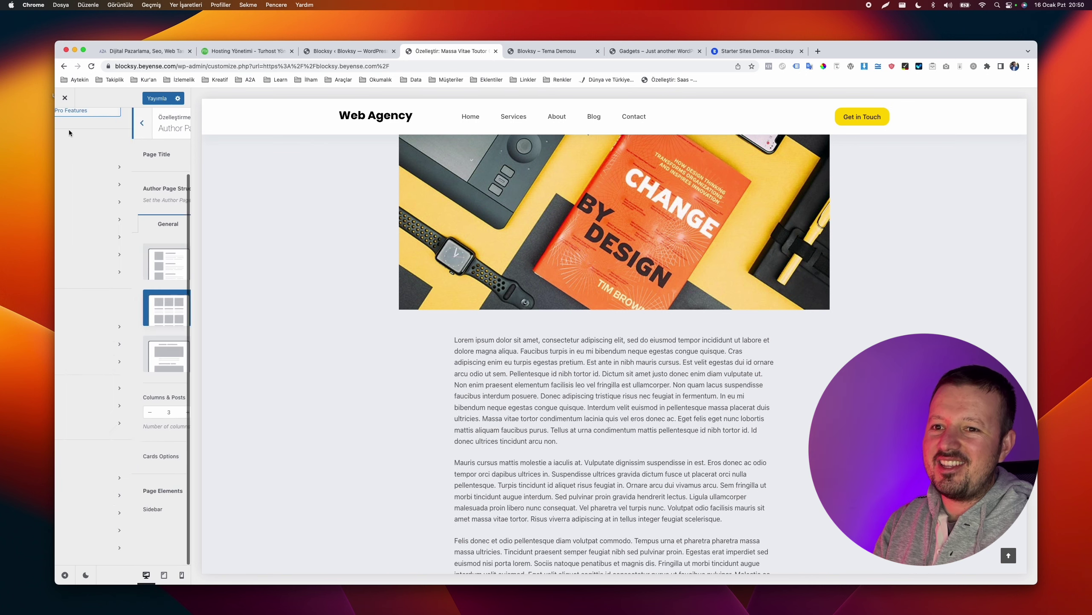
click(109, 426)
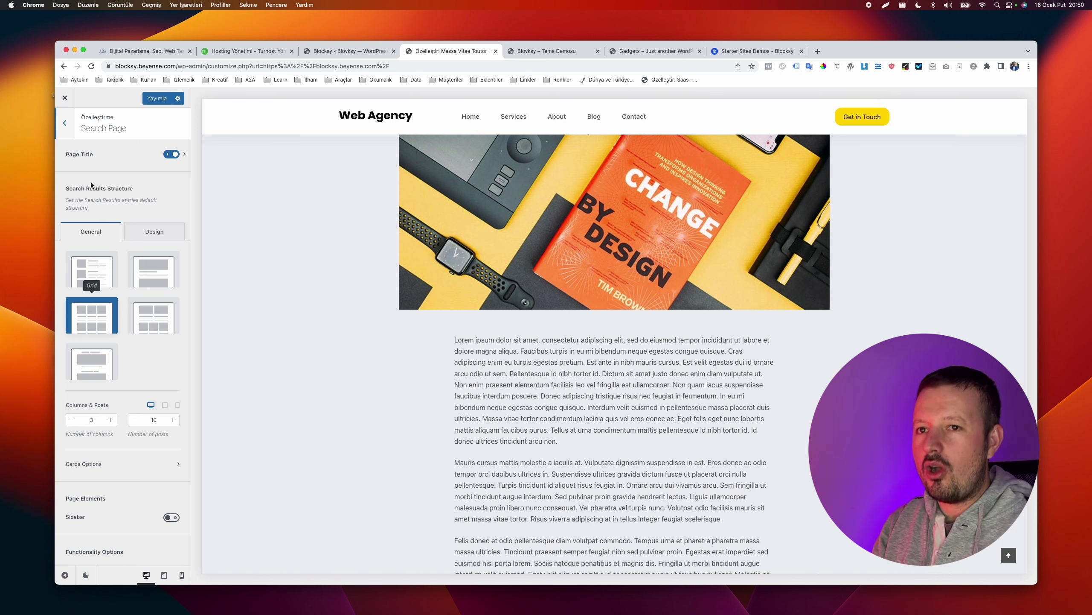
click(71, 131)
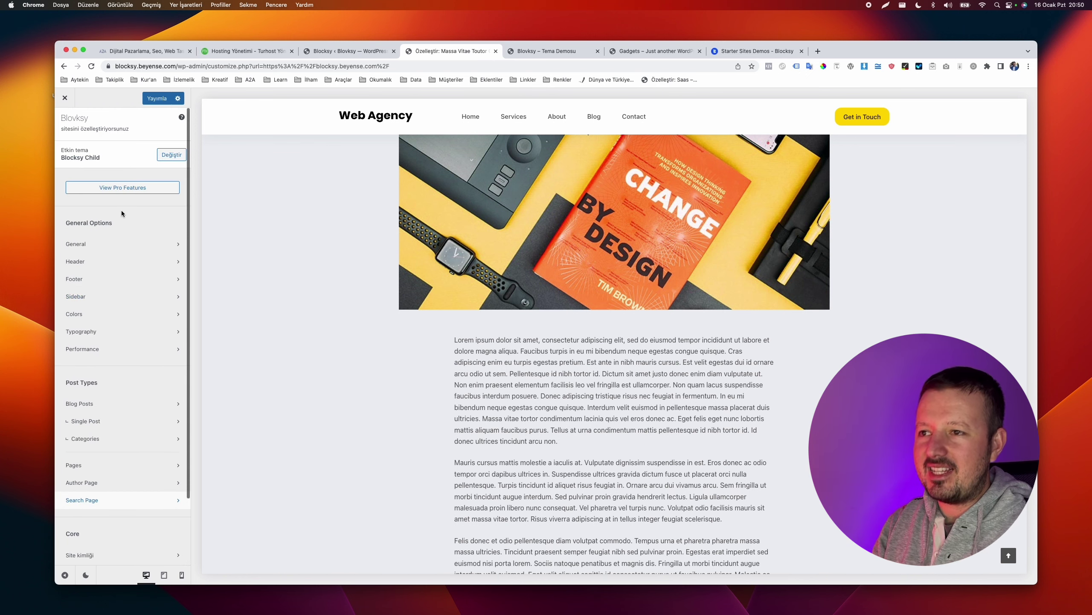
Leave the customizer without saving and load the site's home page at blocksy.beyense.com
click(178, 67)
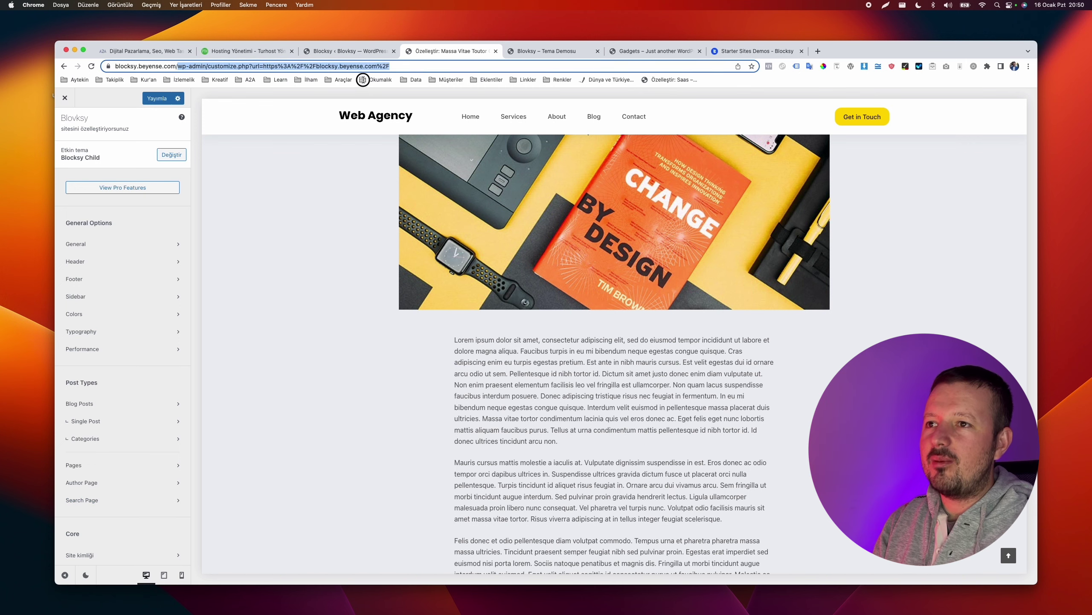
text(blocksy.beyense.com)
key(Return)
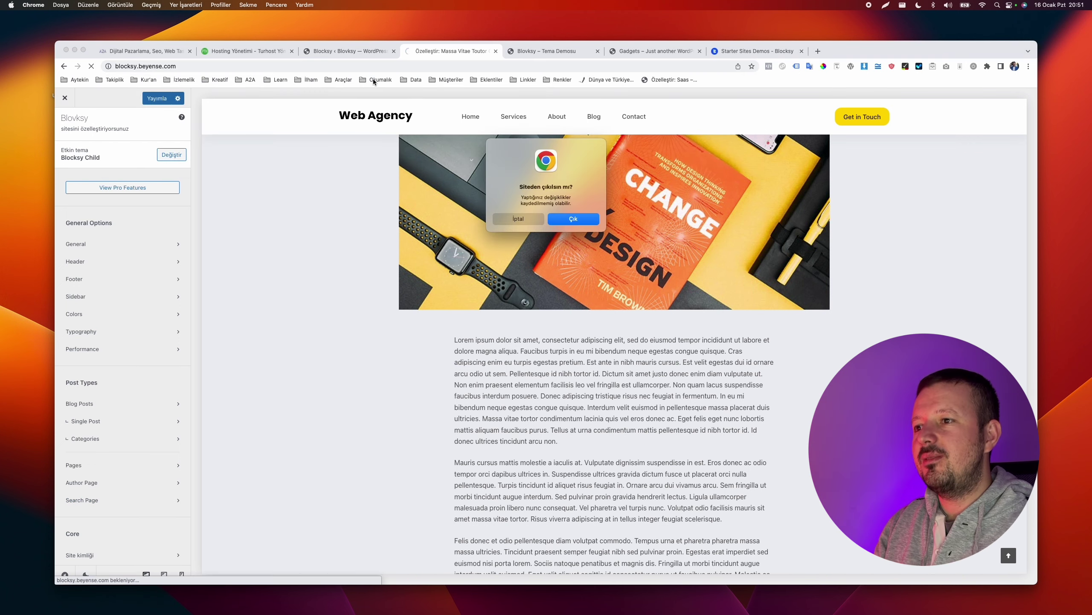
click(576, 218)
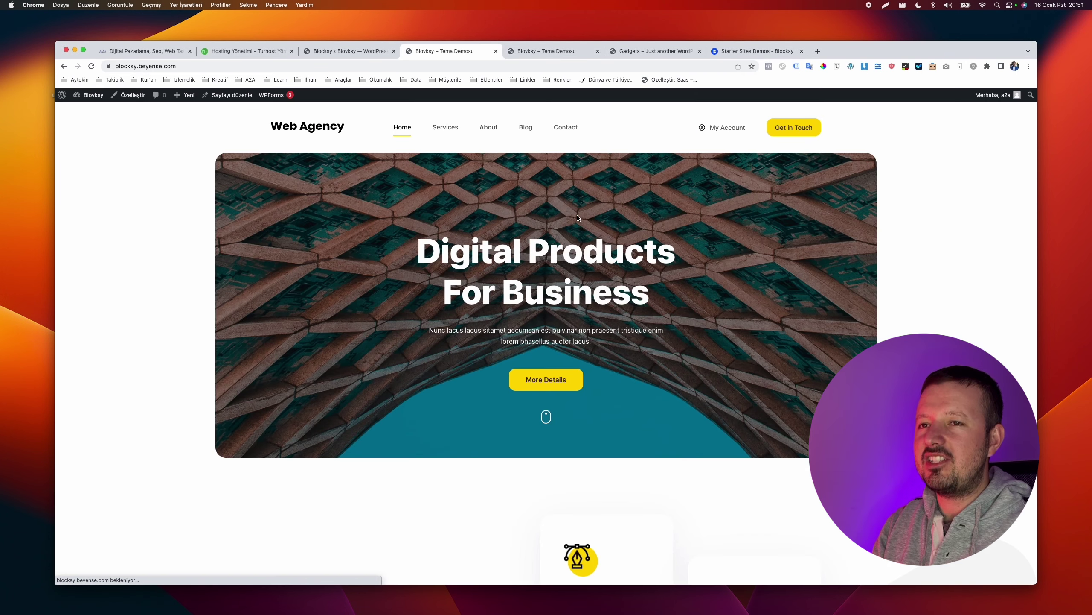
Open the site's Contact page in a new tab and look through it from top to bottom
right_click(561, 126)
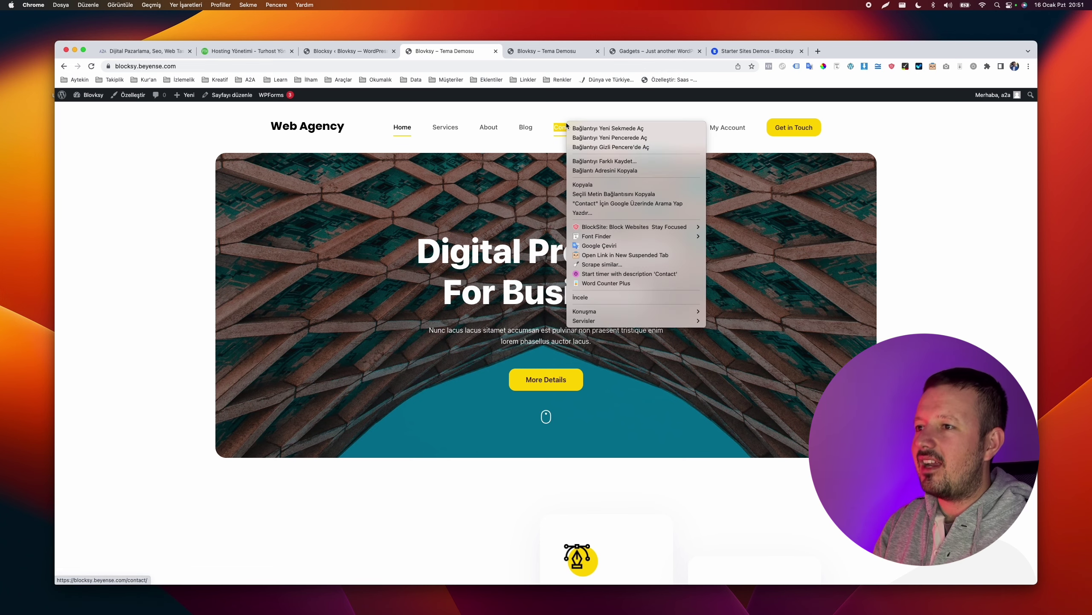
click(576, 130)
click(534, 54)
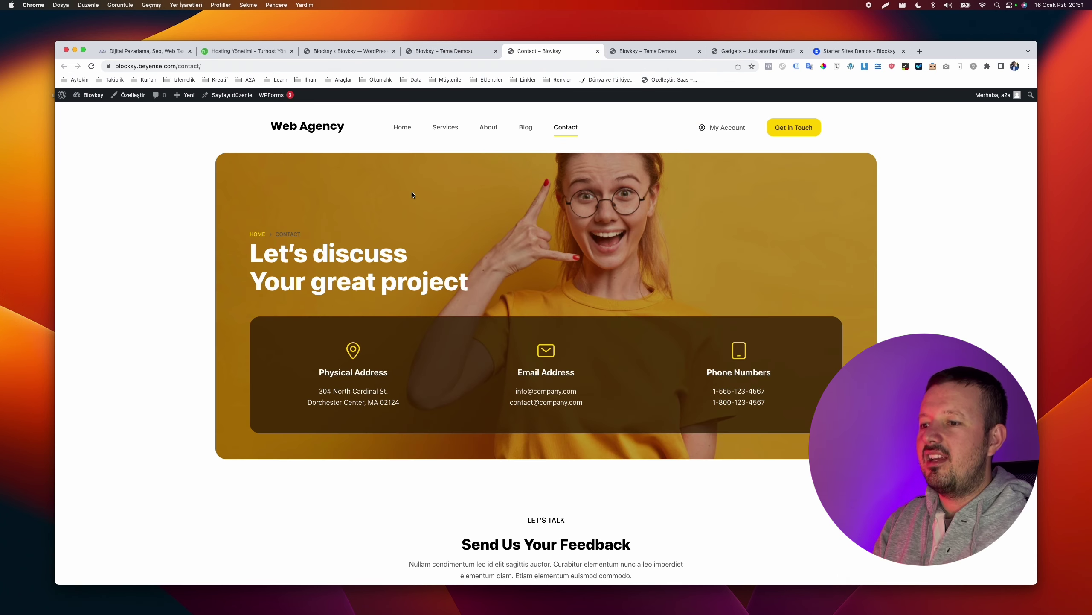
scroll(411, 191, down, 10)
scroll(411, 188, up, 10)
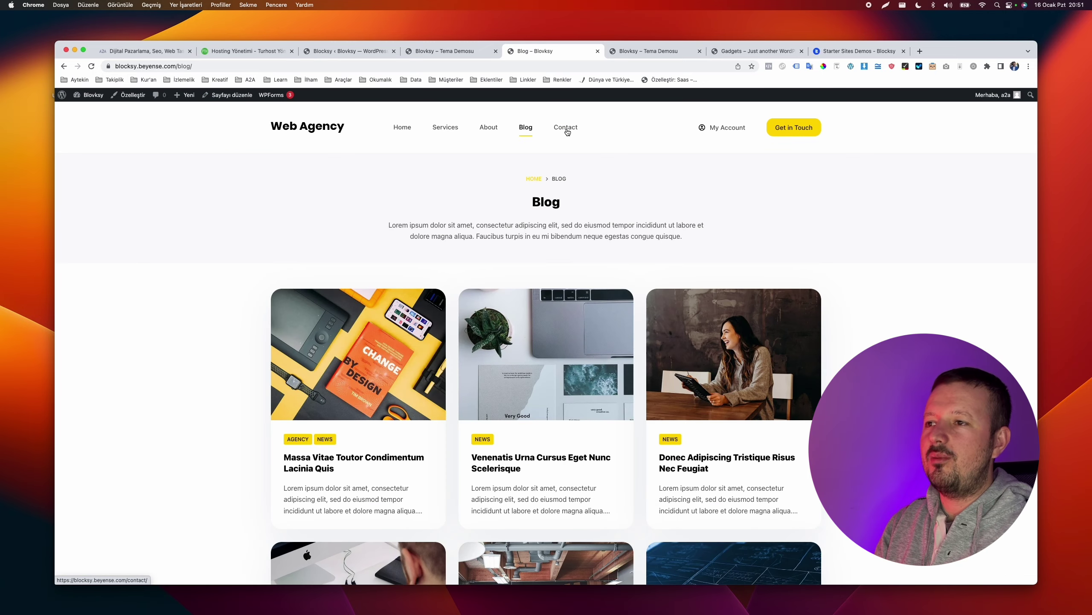
Look through the live Contact page, open it in the block editor, and dismiss the welcome guide
click(567, 129)
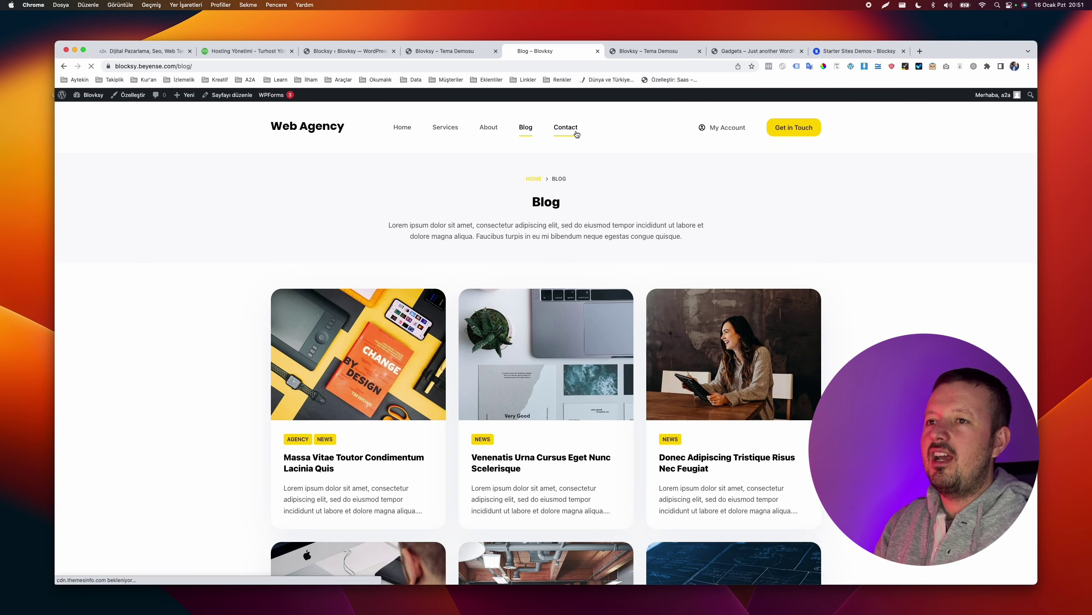
scroll(473, 276, down, 15)
scroll(473, 276, up, 15)
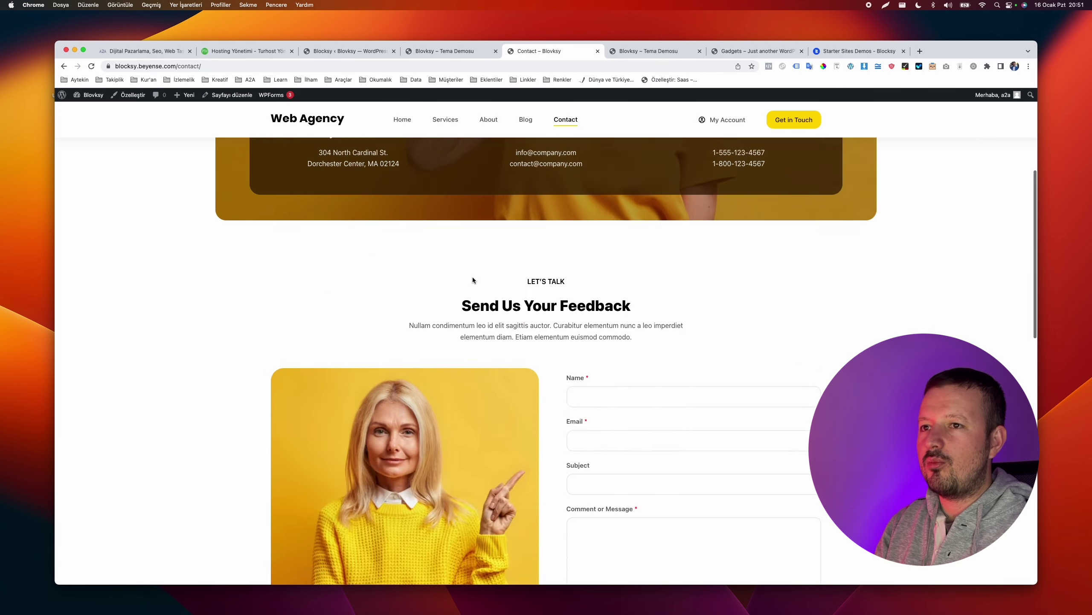
click(219, 96)
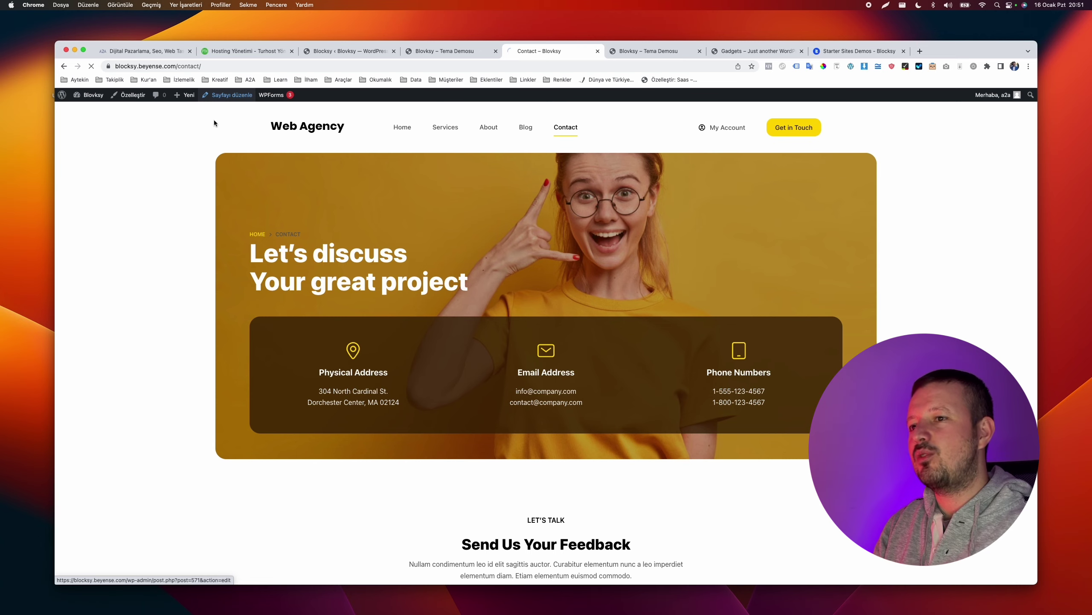
scroll(205, 245, down, 10)
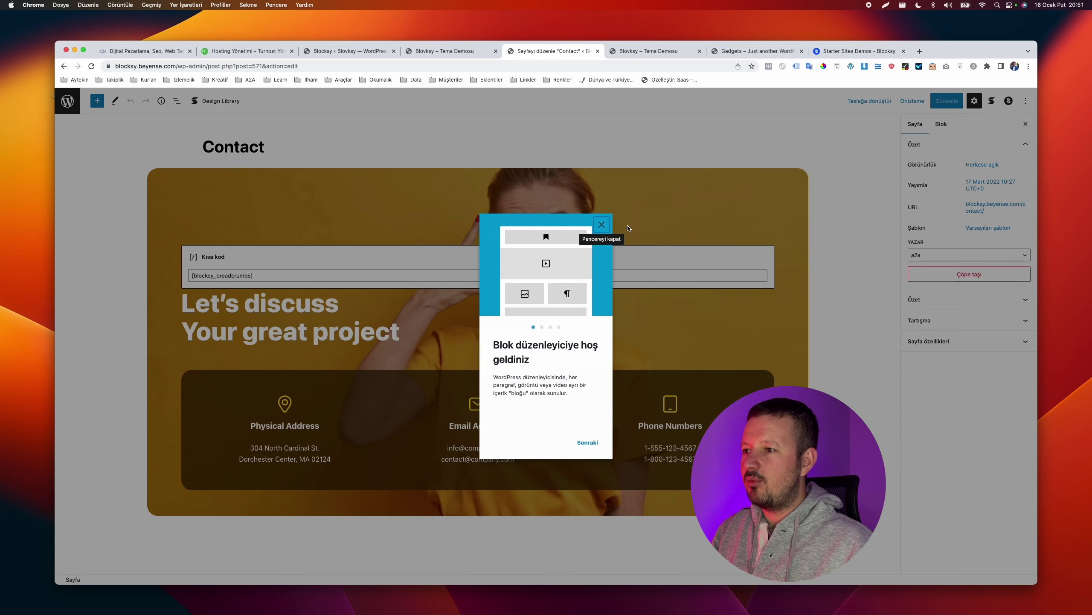
click(602, 225)
scroll(340, 194, down, 2)
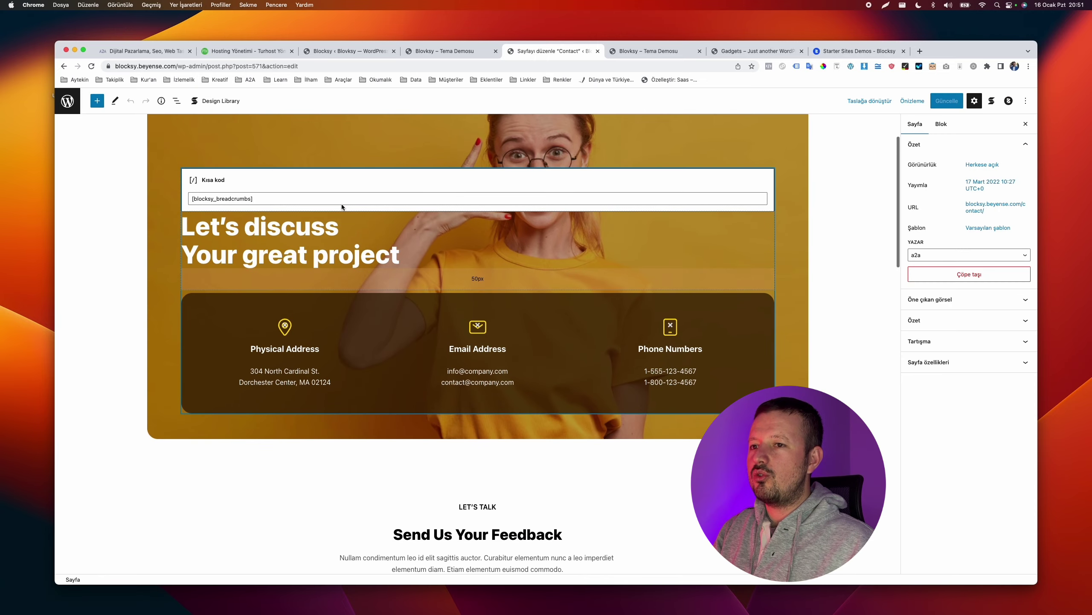
Select the "Let's discuss Your great project" heading and examine its typography, size and colour settings
click(309, 237)
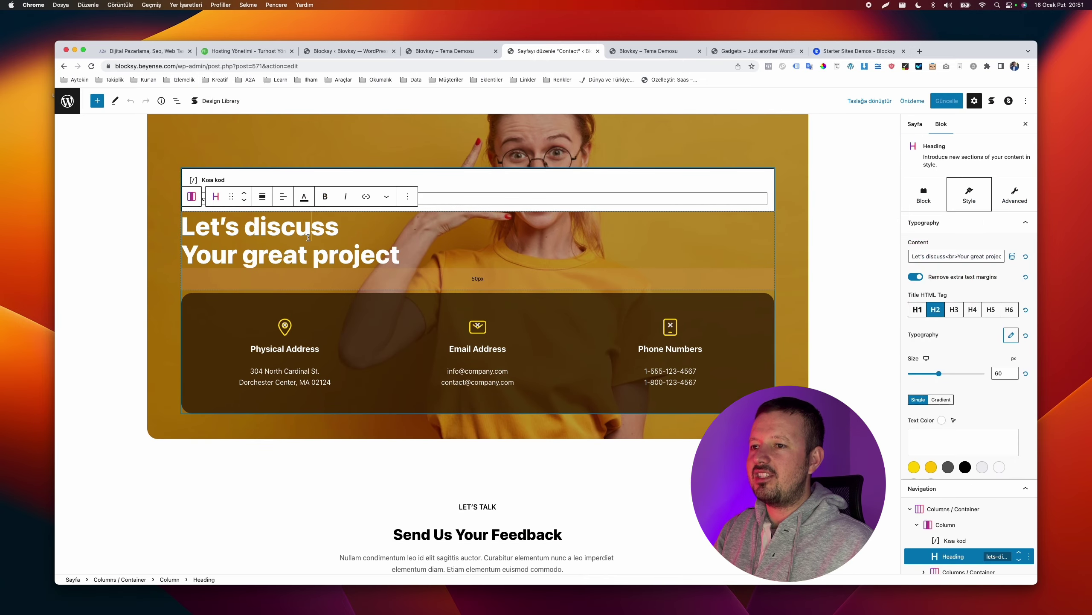
triple_click(309, 237)
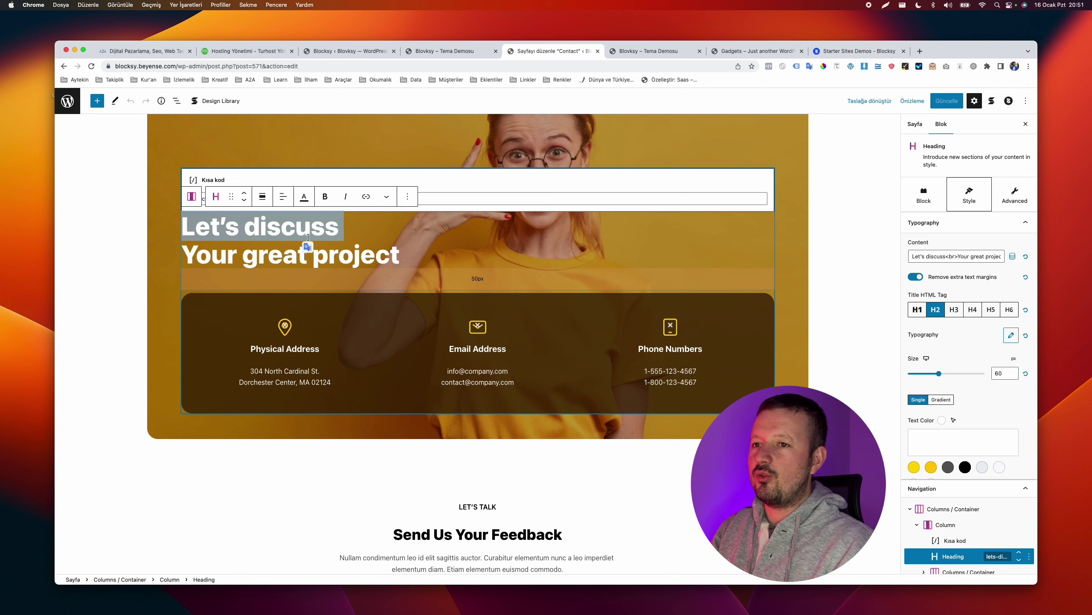
triple_click(347, 259)
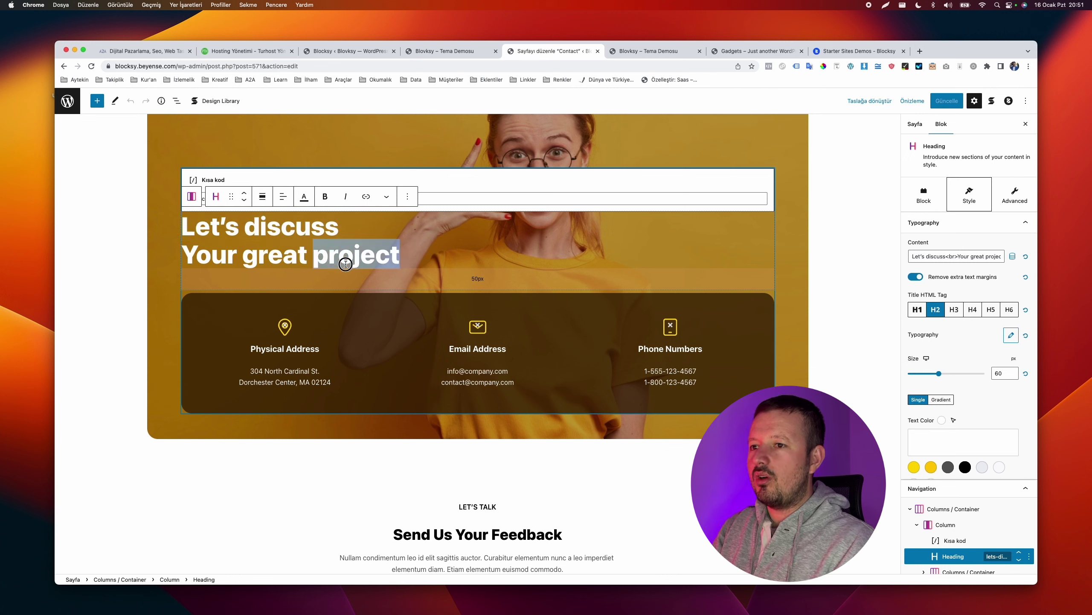
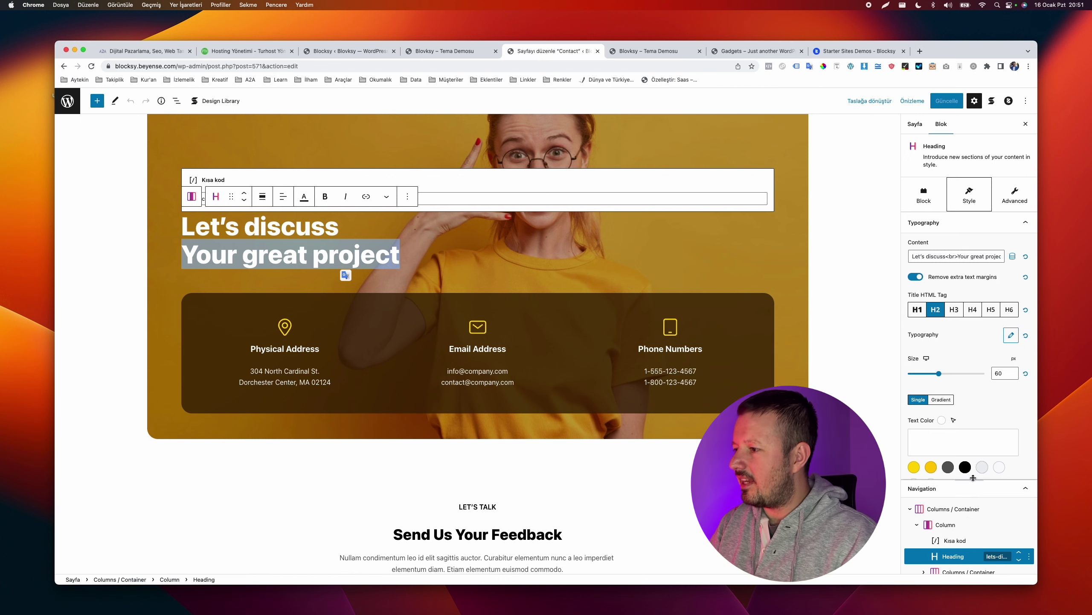
scroll(978, 414, down, 3)
scroll(980, 418, up, 3)
scroll(979, 418, down, 5)
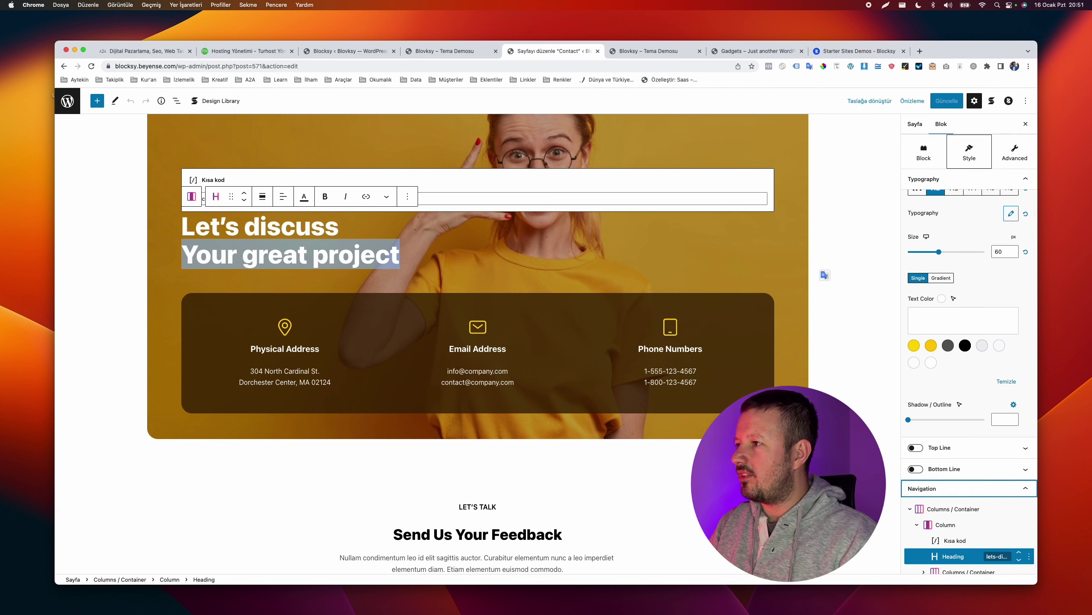
Look at the page-level settings, and review the heading's Block and Style options
click(915, 123)
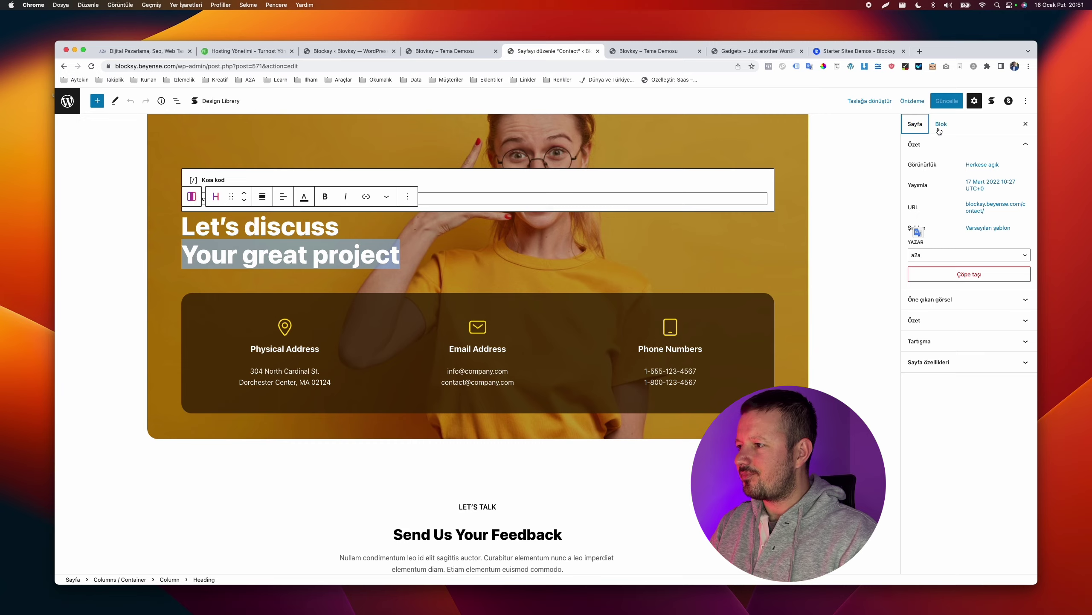
scroll(925, 131, up, 5)
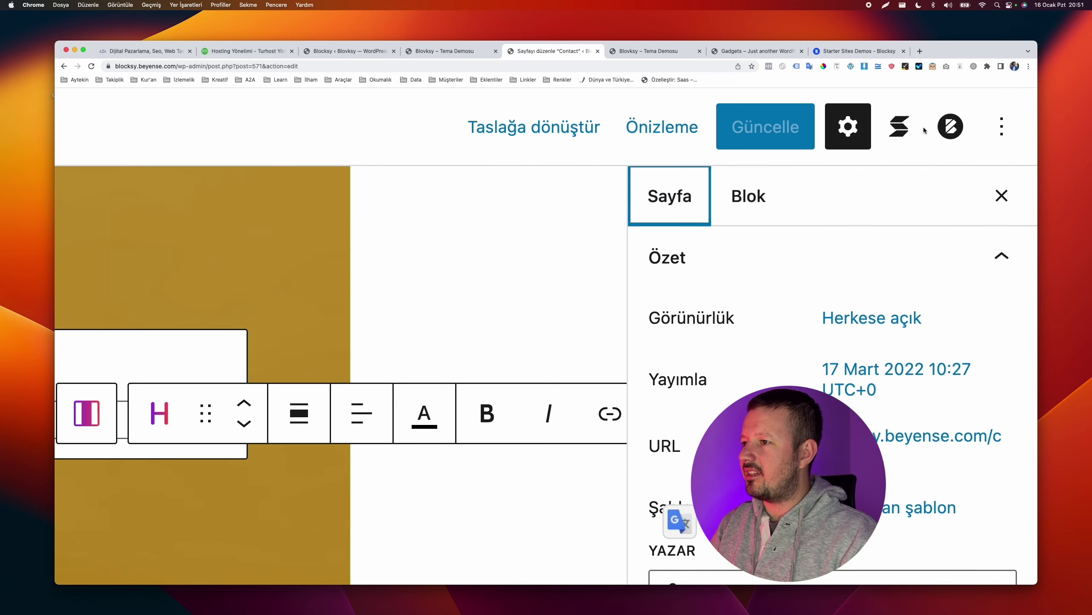
click(748, 208)
scroll(855, 353, down, 5)
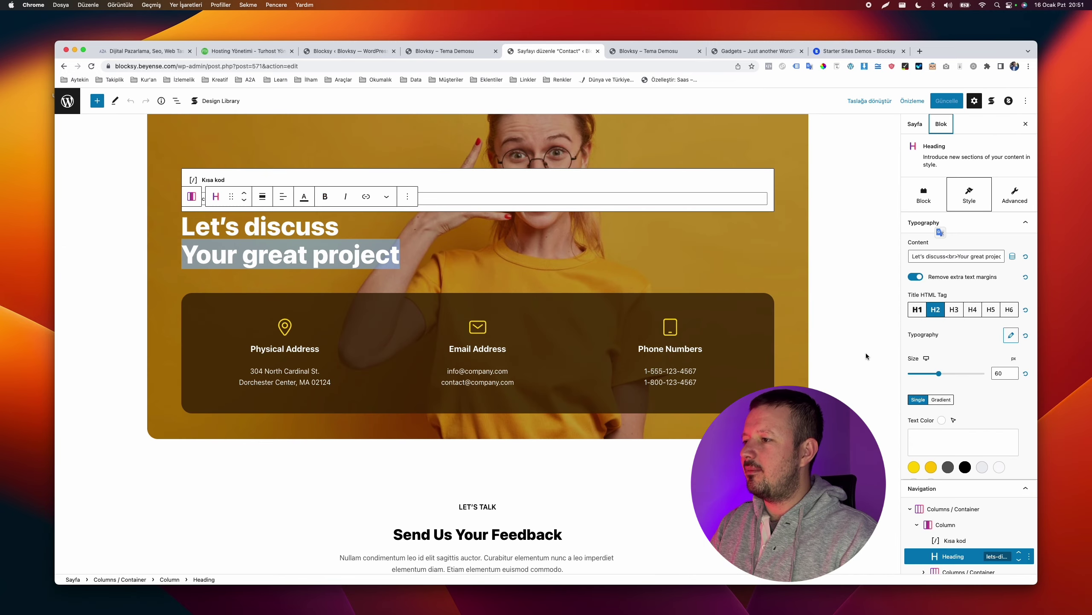
click(924, 198)
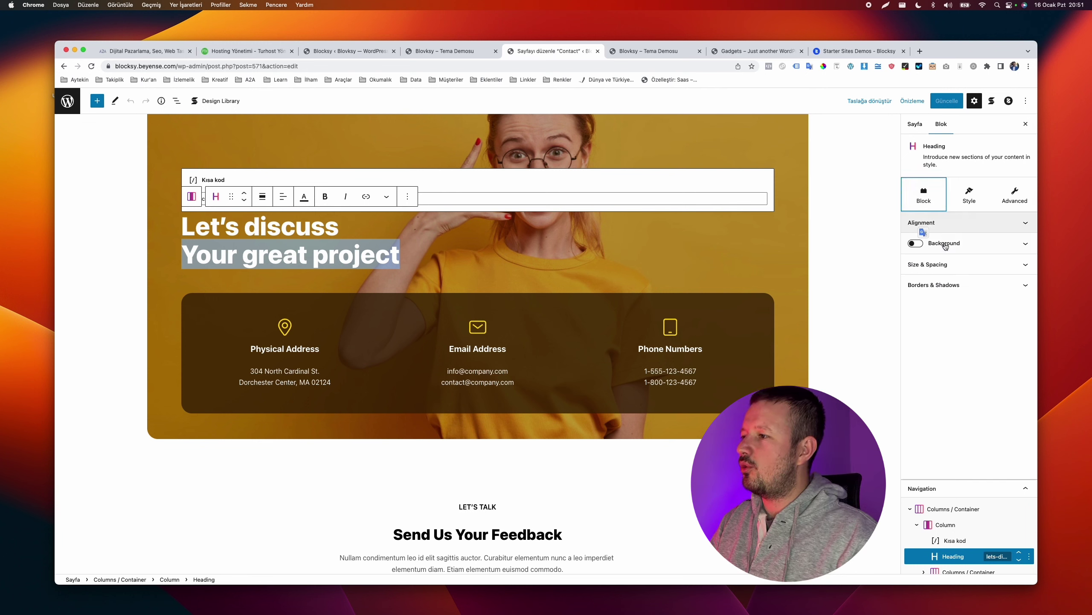
click(969, 195)
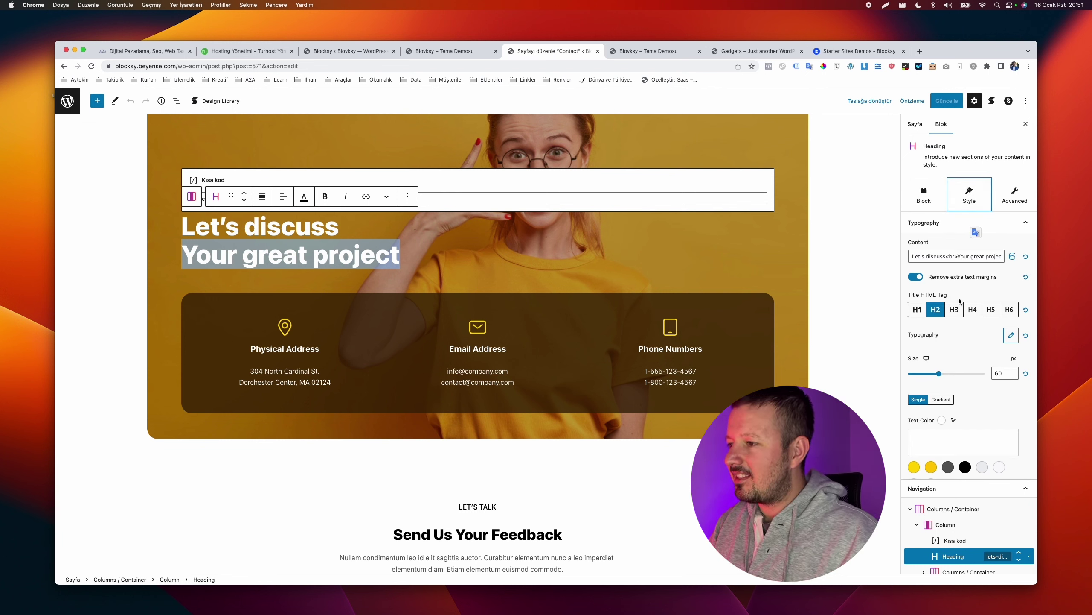
scroll(932, 443, down, 2)
scroll(961, 356, up, 2)
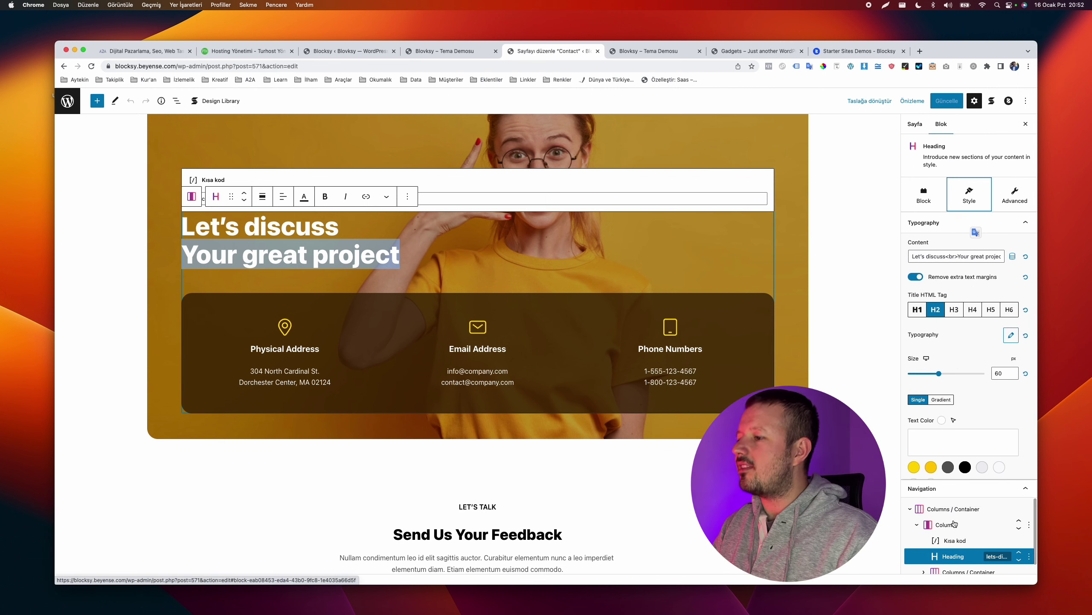
Look through the block hierarchy of the hero section and collapse its top-level Columns / Container
scroll(954, 523, down, 1)
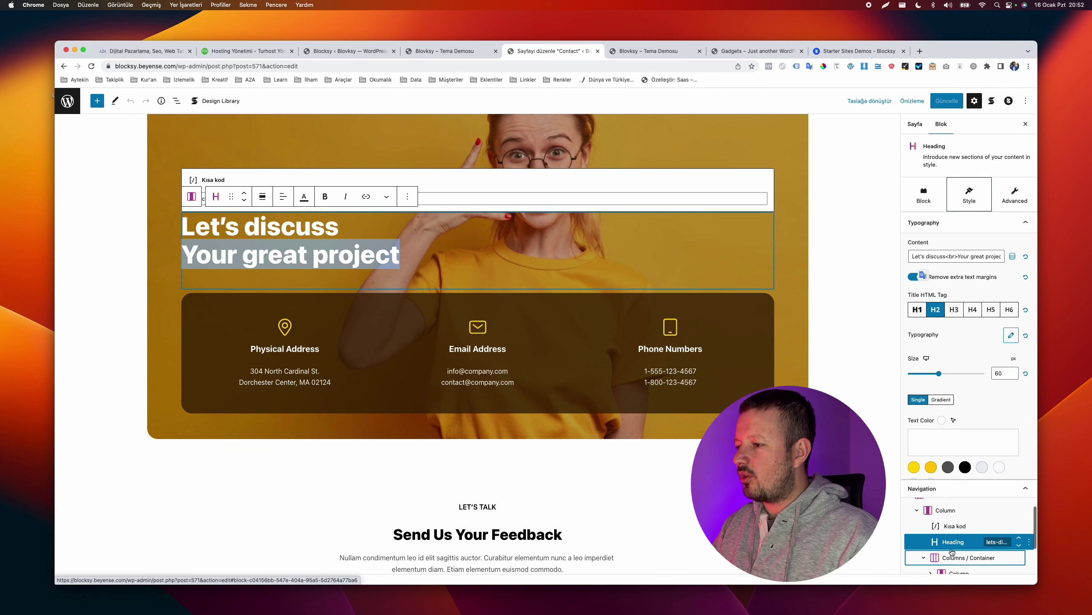
scroll(952, 552, down, 3)
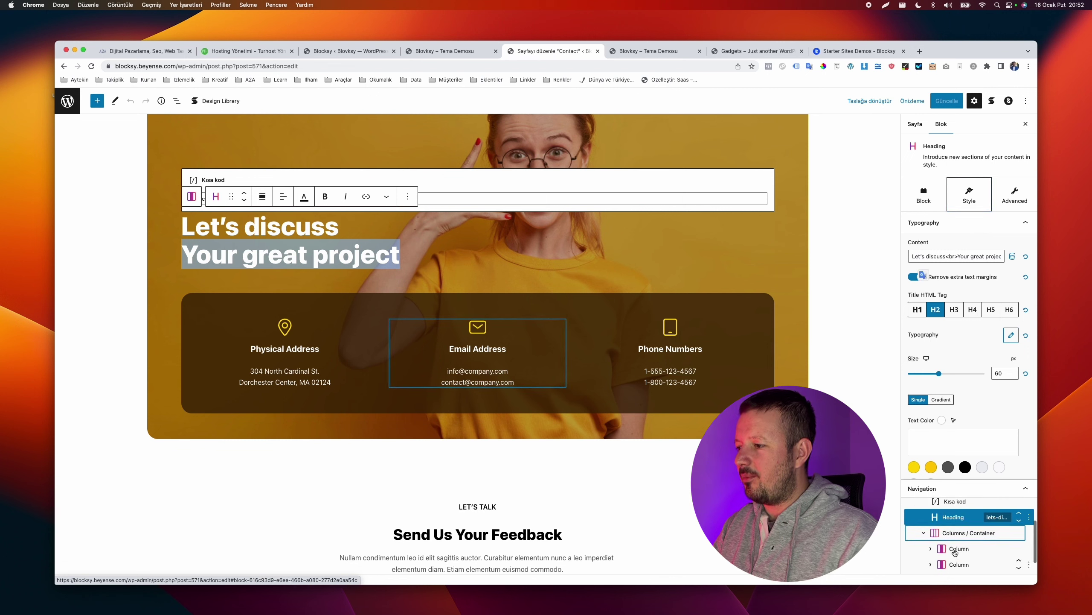
click(914, 510)
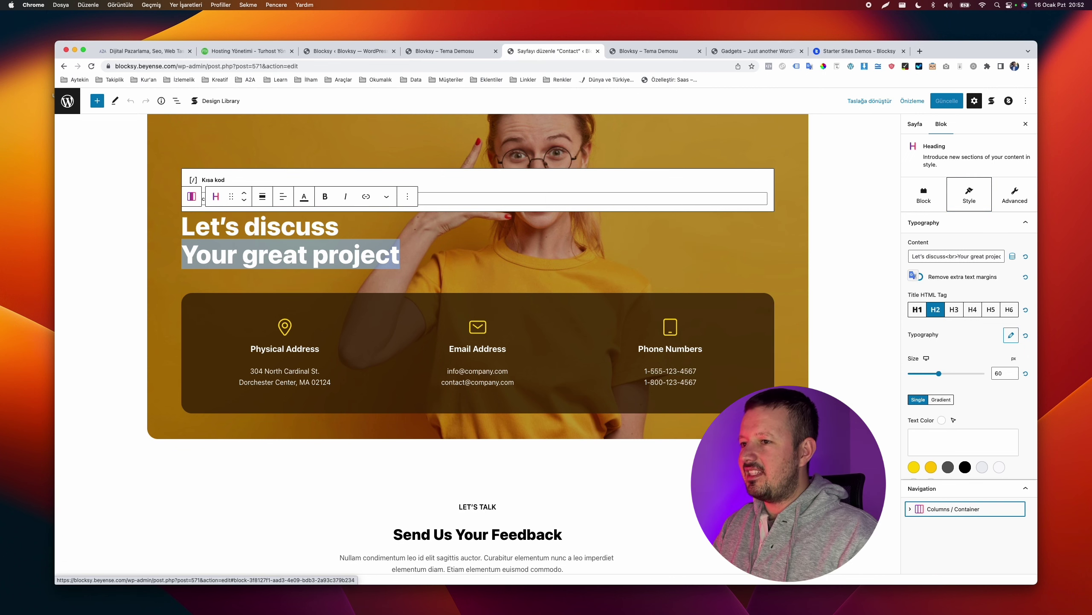
Select the contact form block and examine its available forms and advanced settings, keeping Simple Contact Form chosen
scroll(658, 498, down, 10)
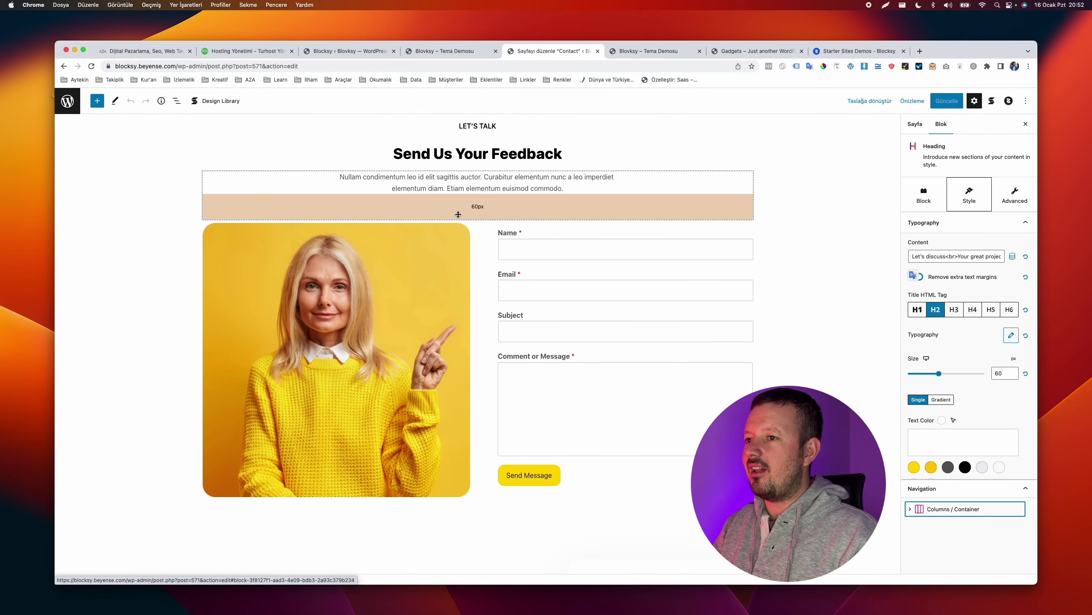
click(592, 369)
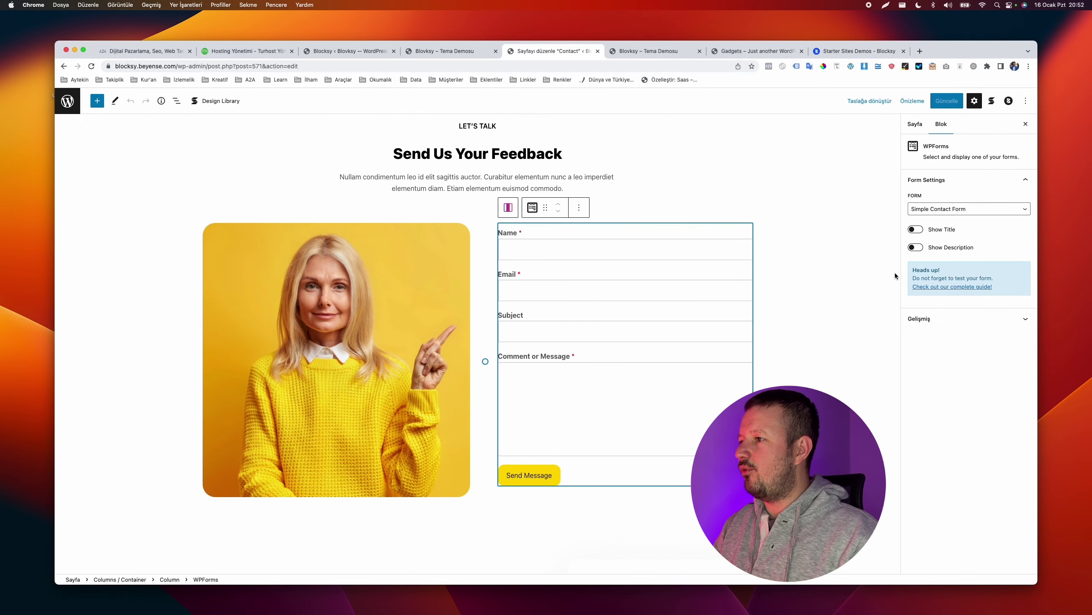
click(973, 208)
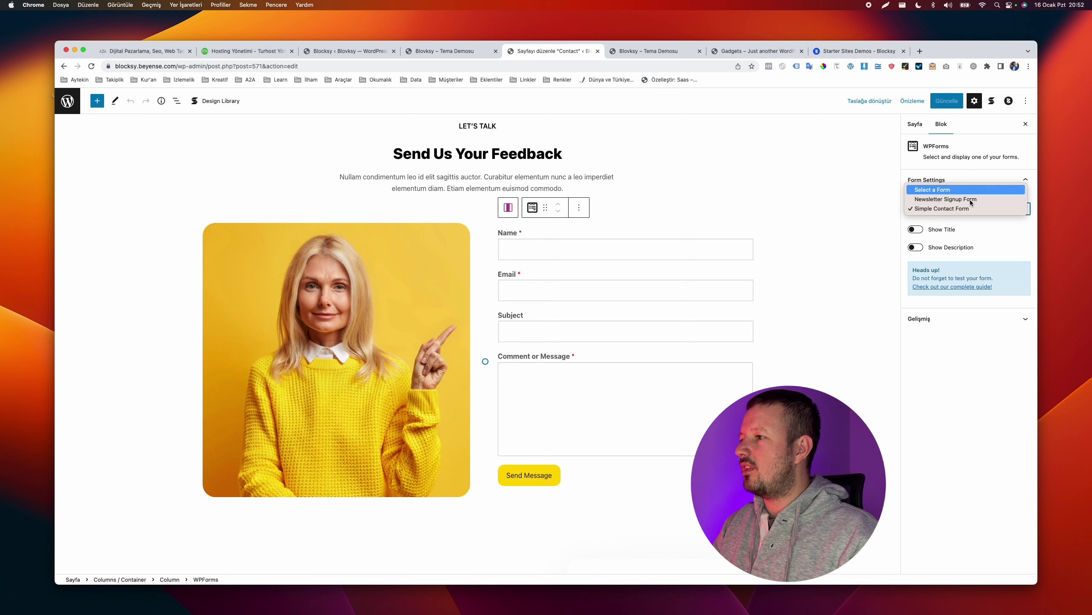
click(977, 209)
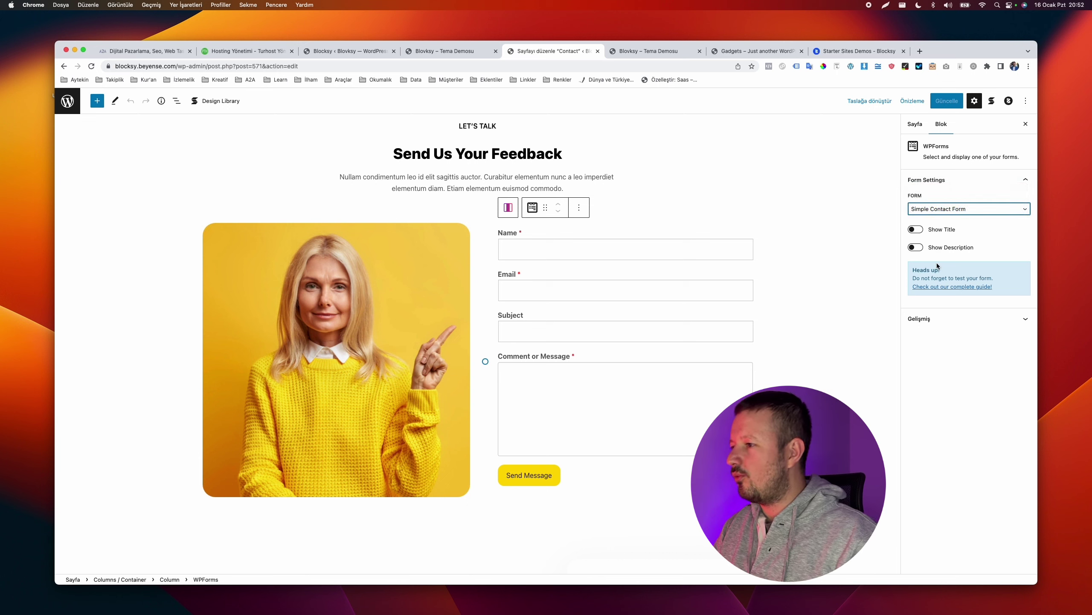
click(947, 319)
click(948, 319)
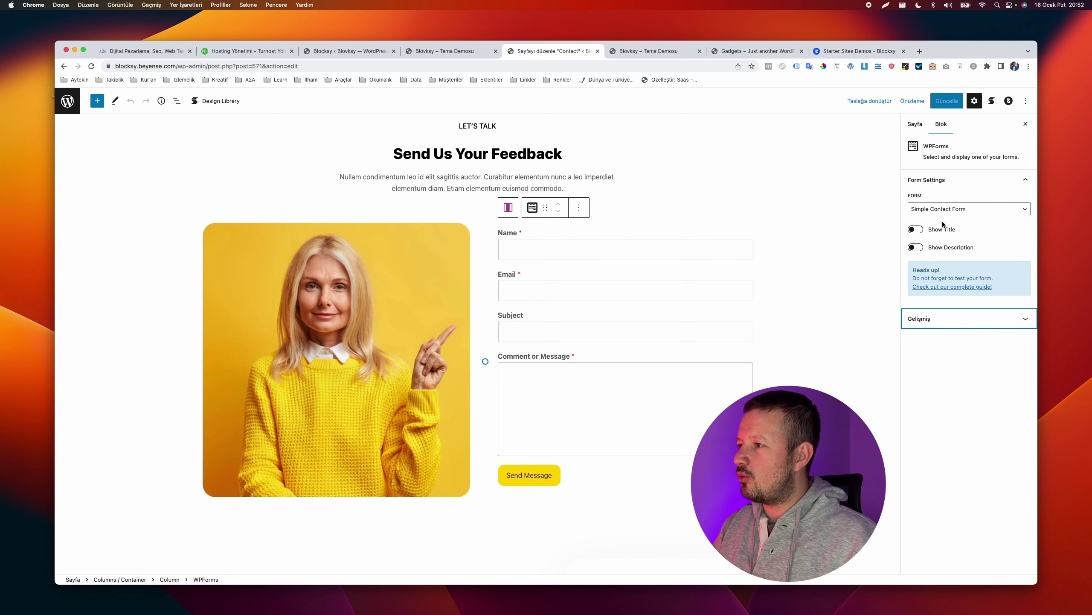
Try the Yuvarlatılmış (rounded) style on the image beside the contact form and restore the Varsayılan (default) style
scroll(758, 307, up, 8)
scroll(633, 346, down, 9)
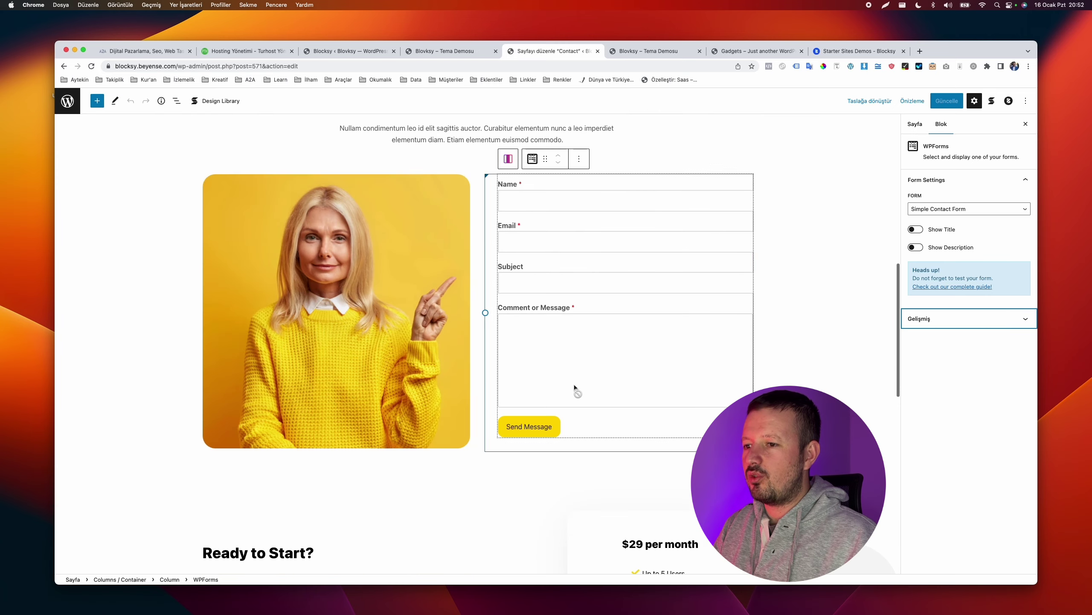
click(379, 406)
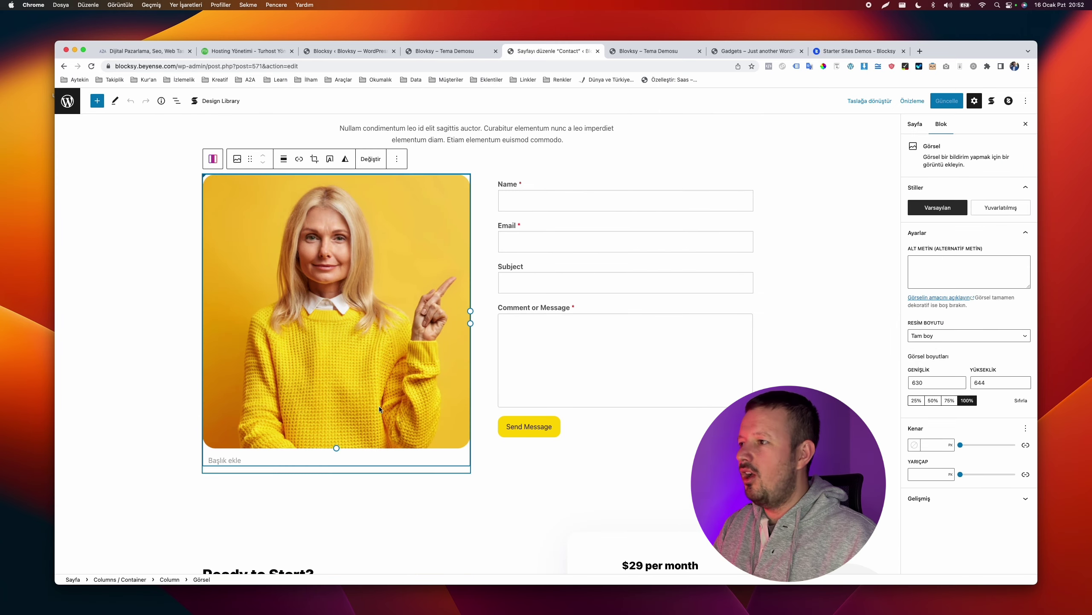
click(1001, 208)
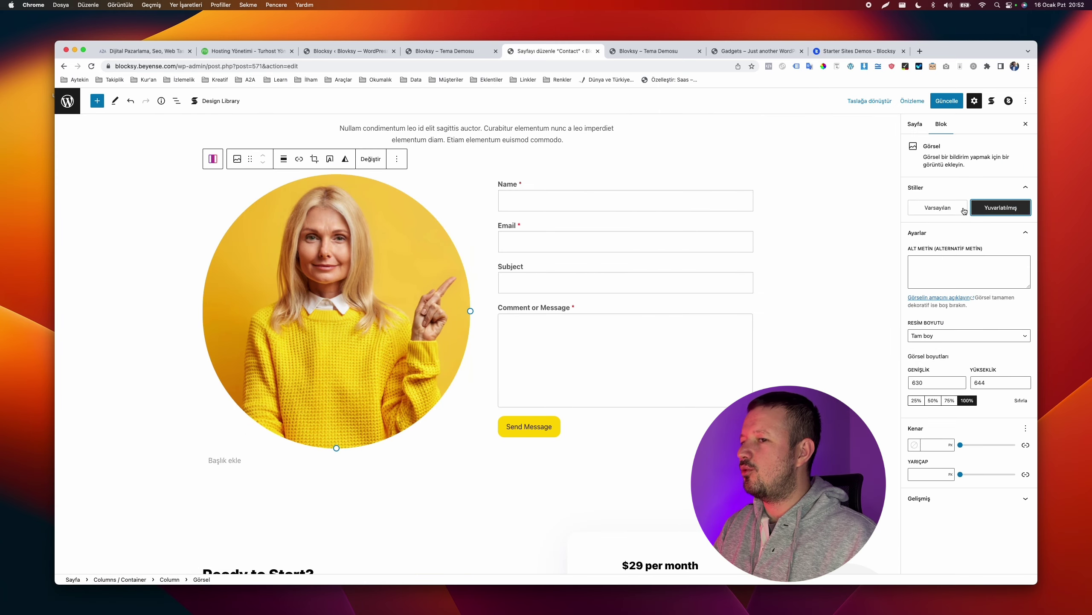
click(942, 211)
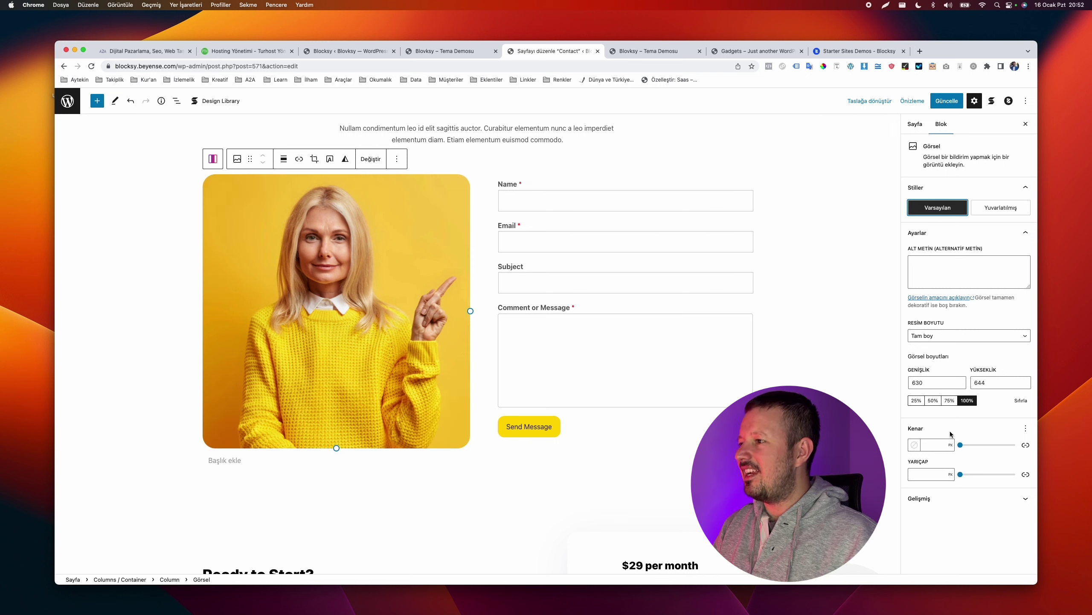
Check the page-level settings, expand the featured image section, and return to the image's block settings
click(915, 129)
click(939, 125)
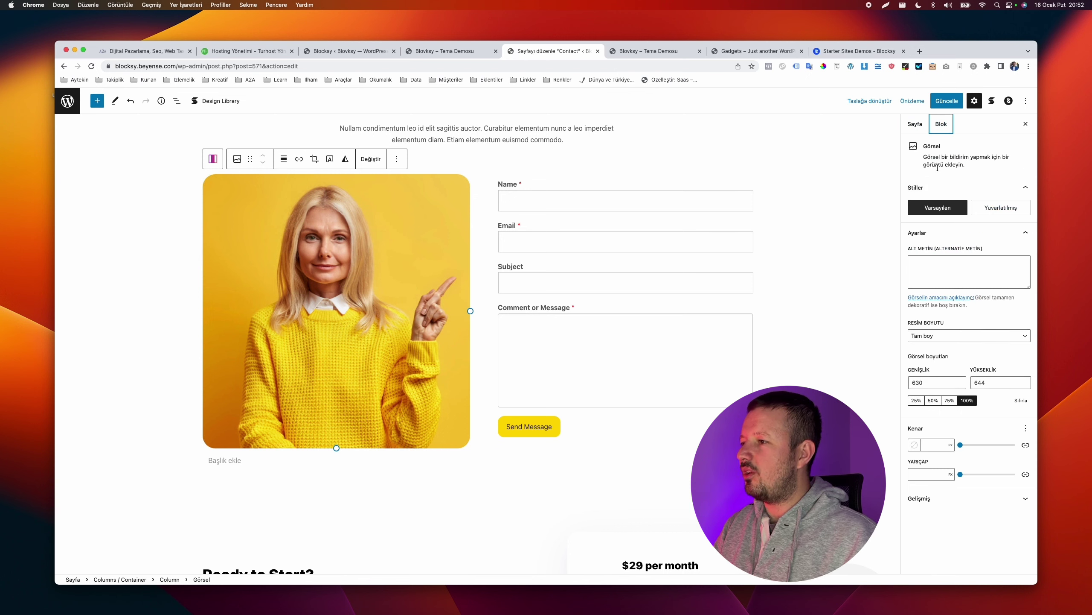
click(916, 126)
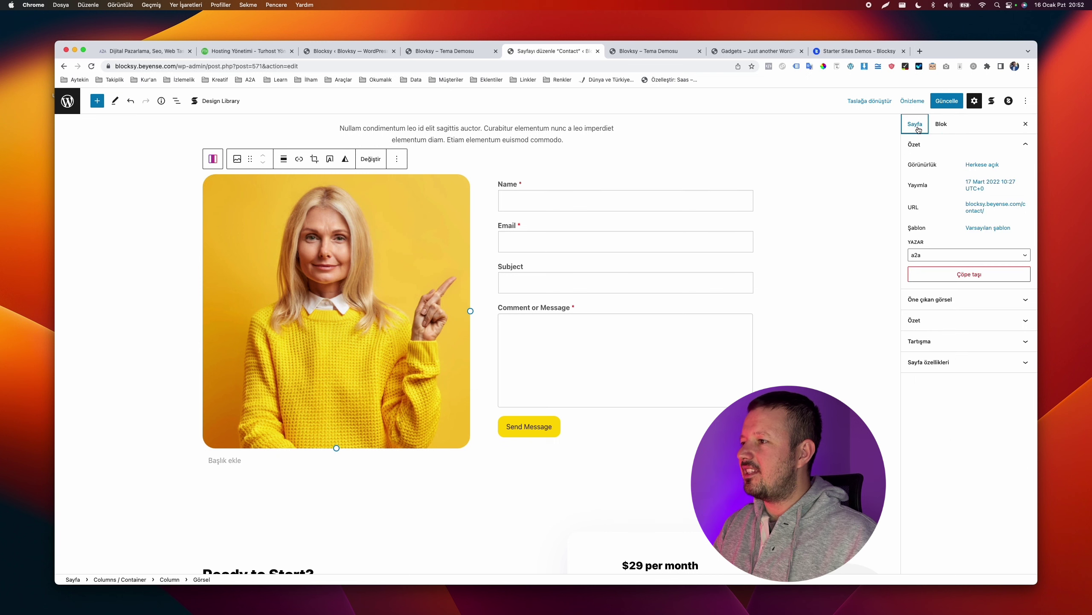
click(964, 304)
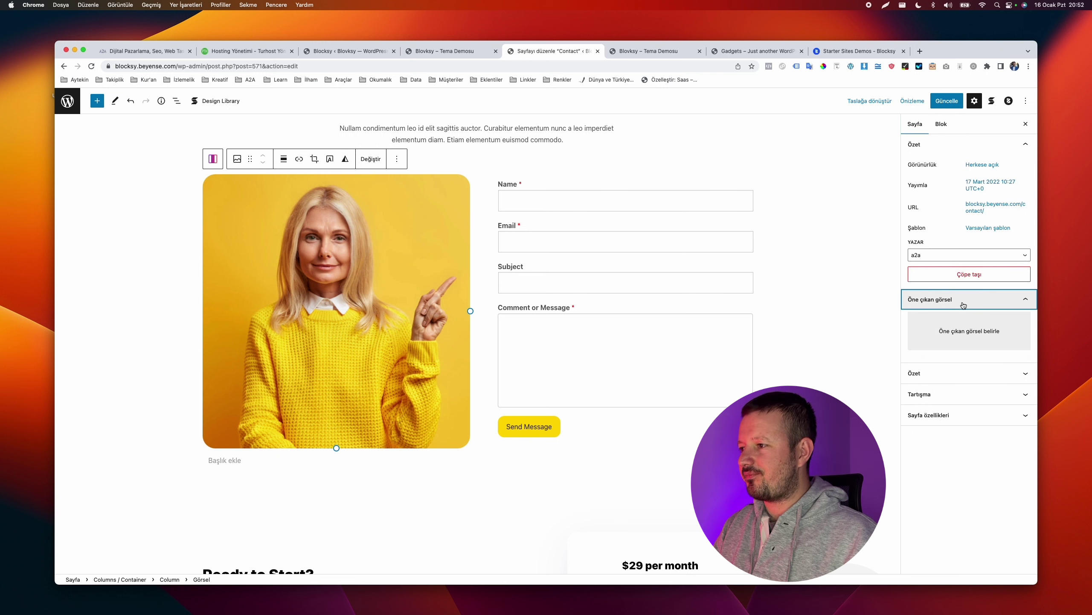
click(941, 124)
Look over the "Ready to Start?" heading's style settings and the Newsletter Updates section further down the page
scroll(604, 357, down, 10)
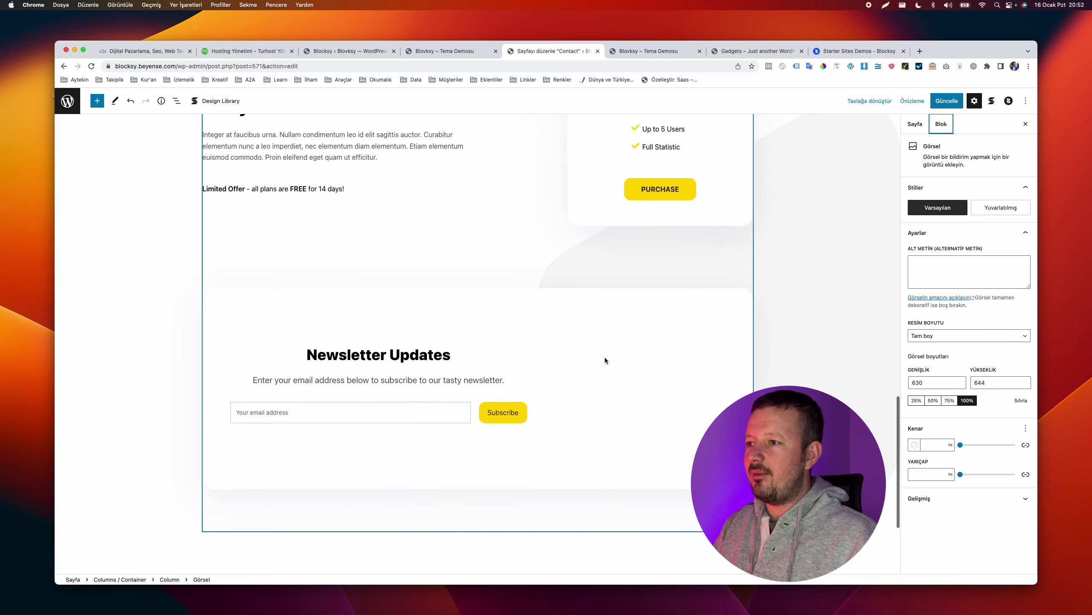
scroll(604, 357, up, 4)
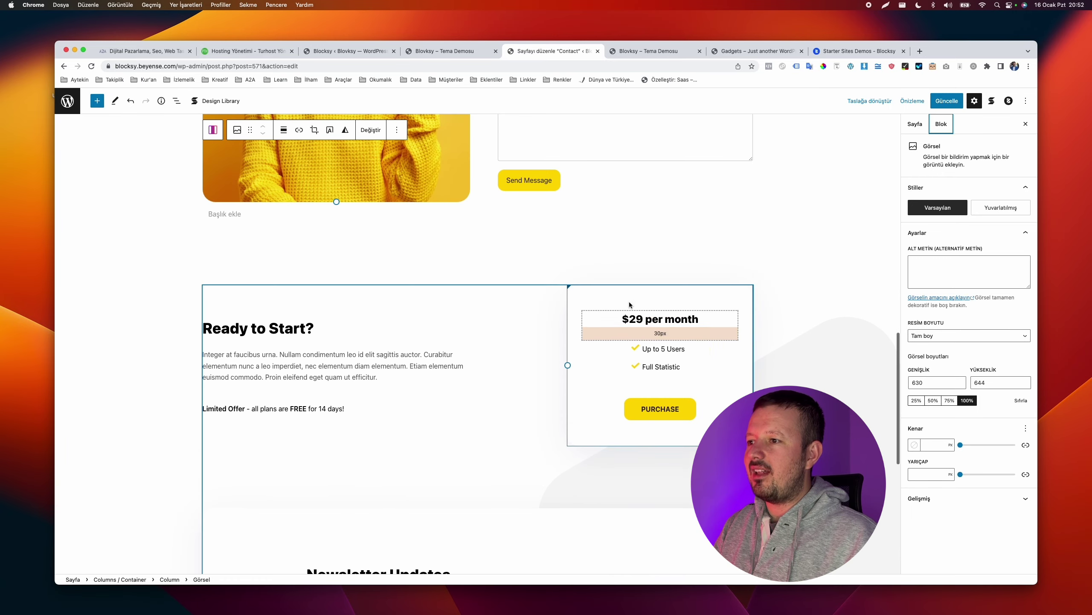
click(447, 305)
scroll(965, 433, down, 3)
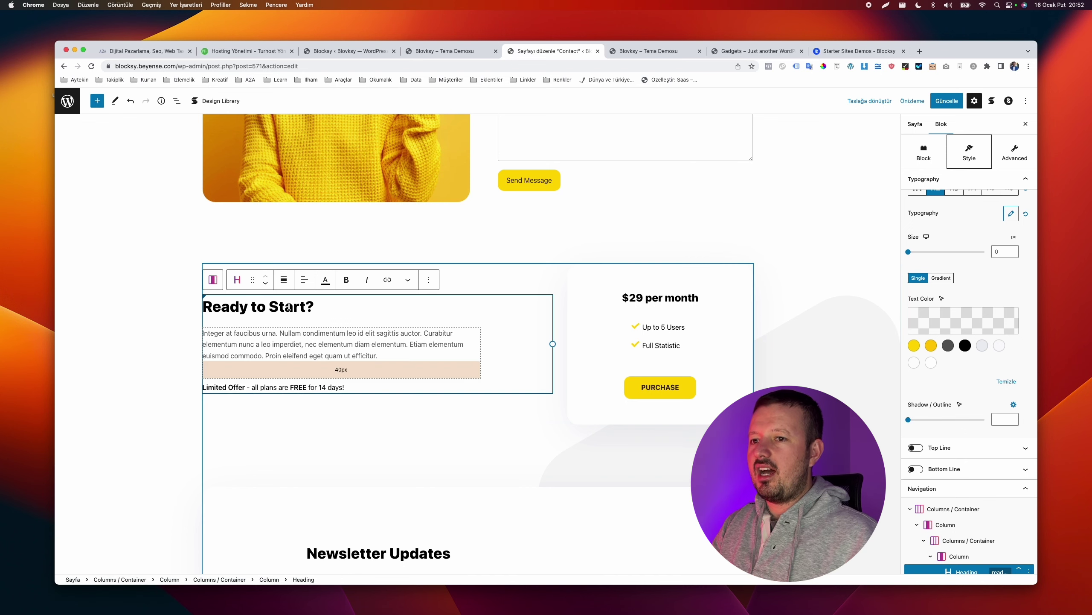
scroll(146, 306, down, 10)
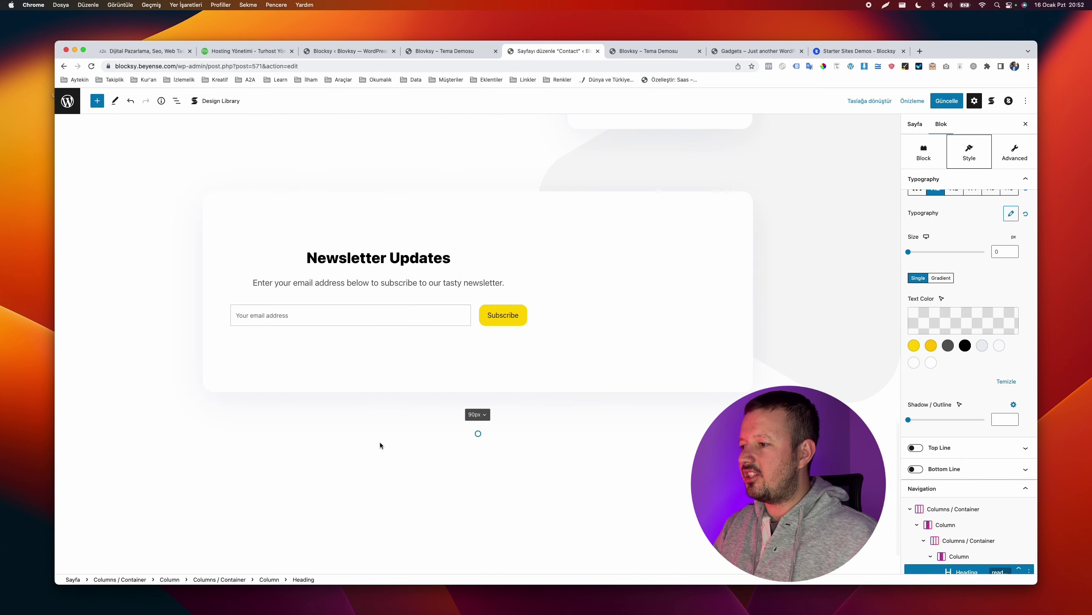
Collapse and re-expand the outermost container in the block tree and select its inner column to view the sections it holds
click(1019, 531)
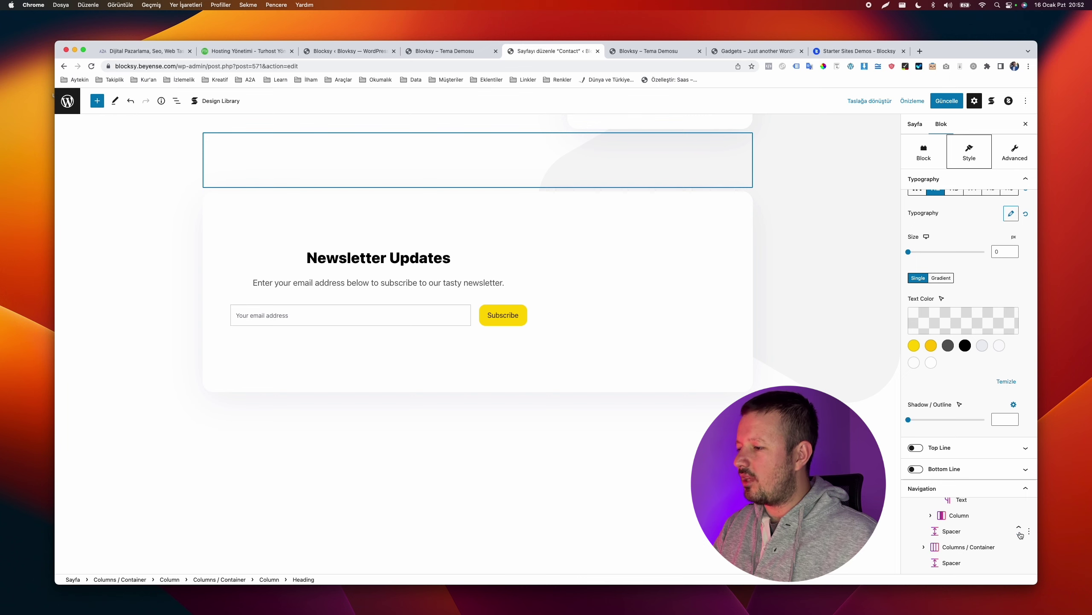
click(913, 510)
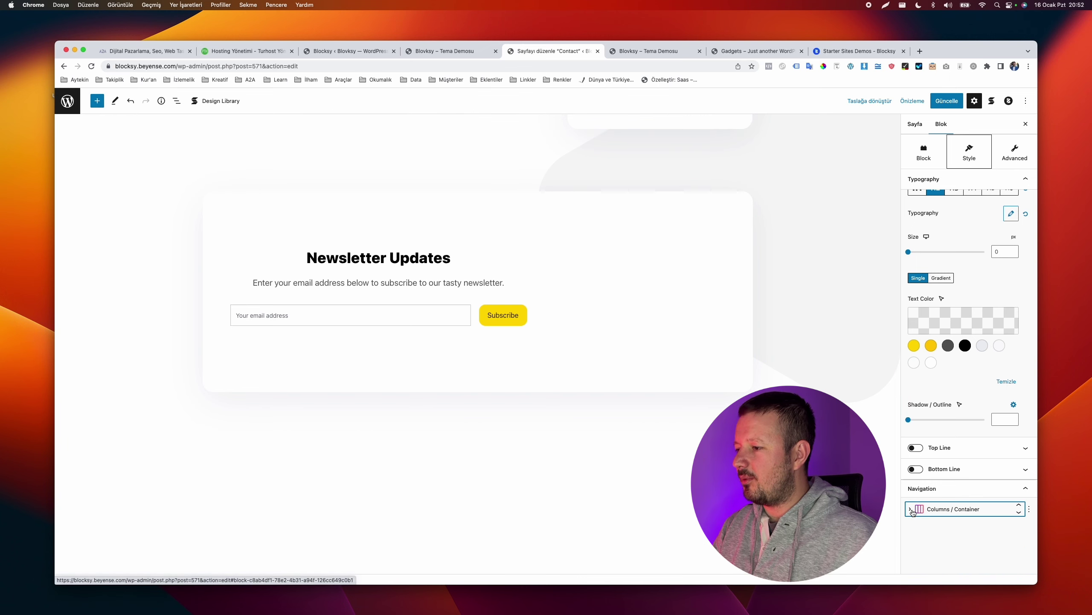
click(912, 510)
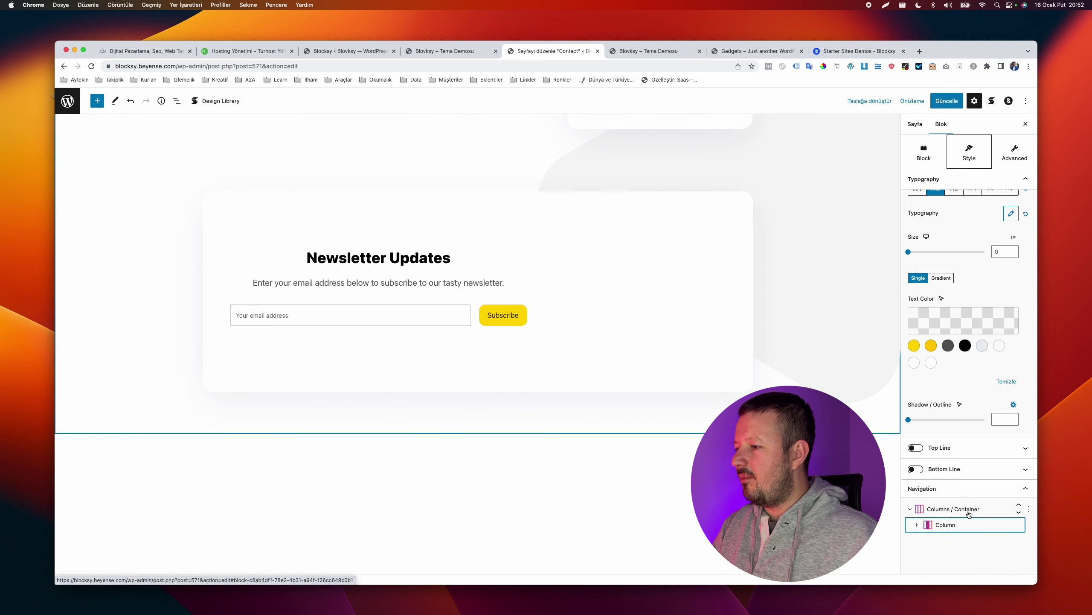
click(948, 525)
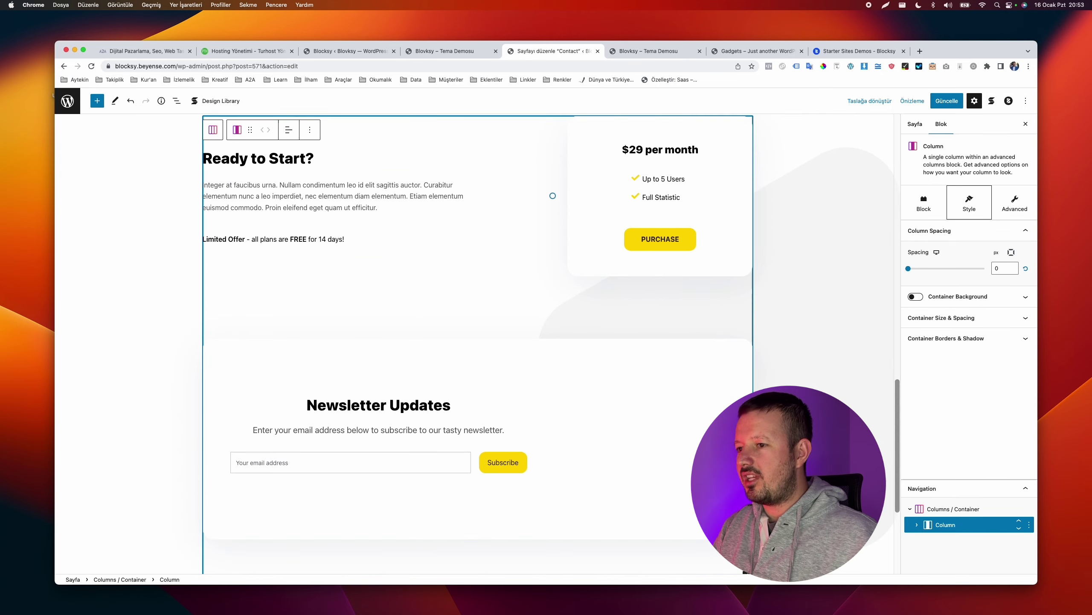
scroll(544, 201, down, 5)
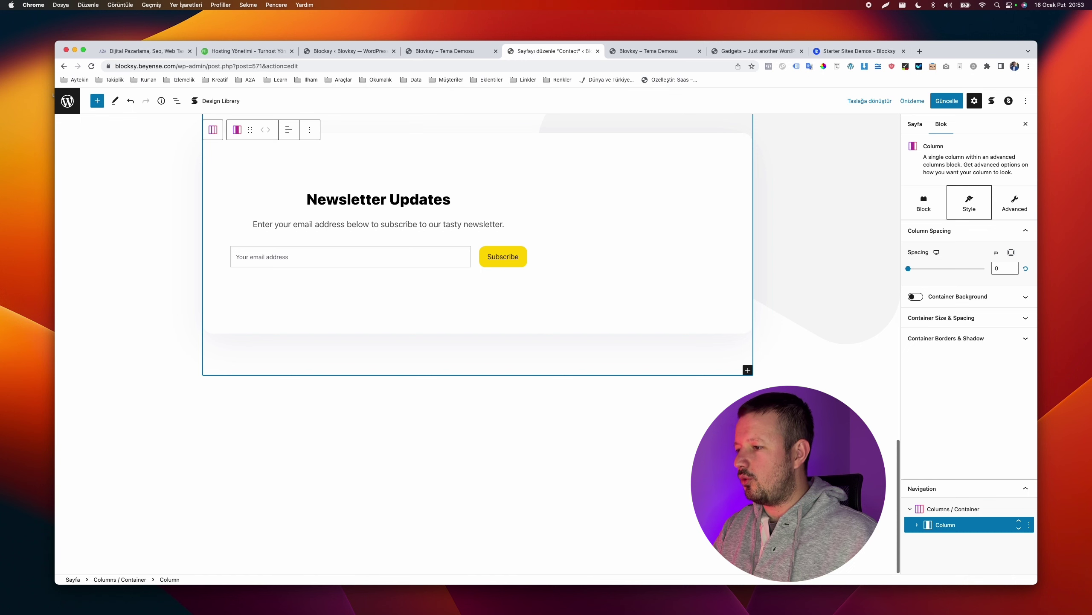
Expand the nested containers and select the "Ready to Start?" column and the $29 per month pricing column in turn
click(918, 525)
click(925, 541)
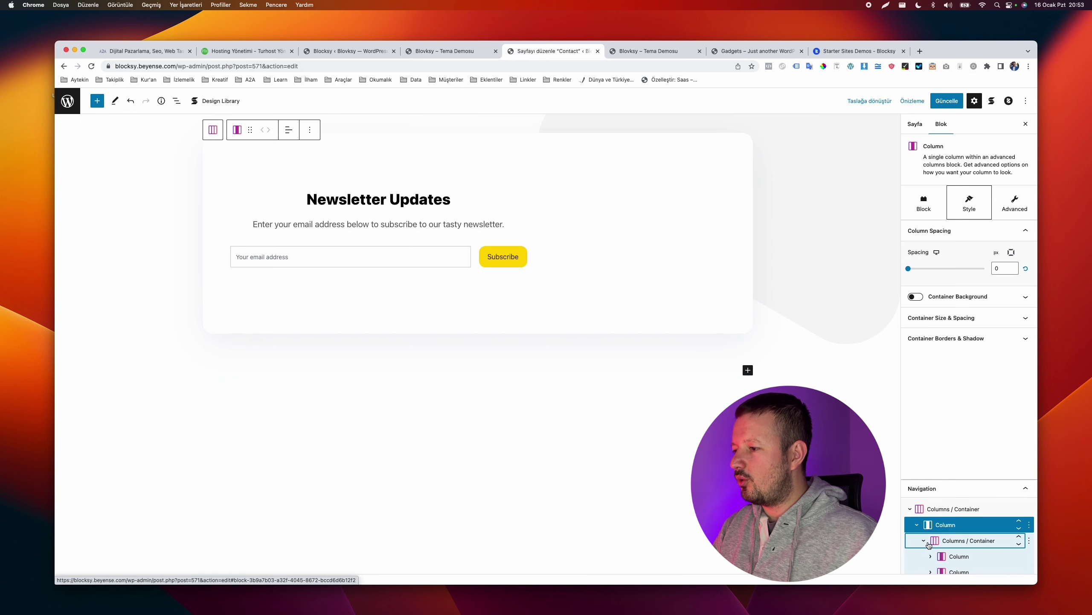
click(958, 556)
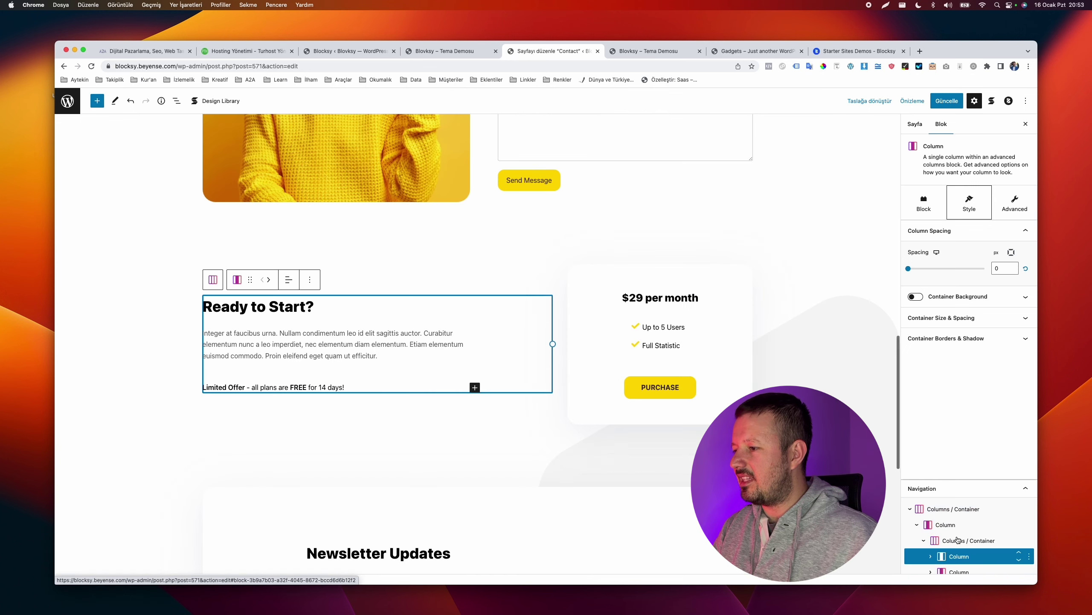
click(955, 570)
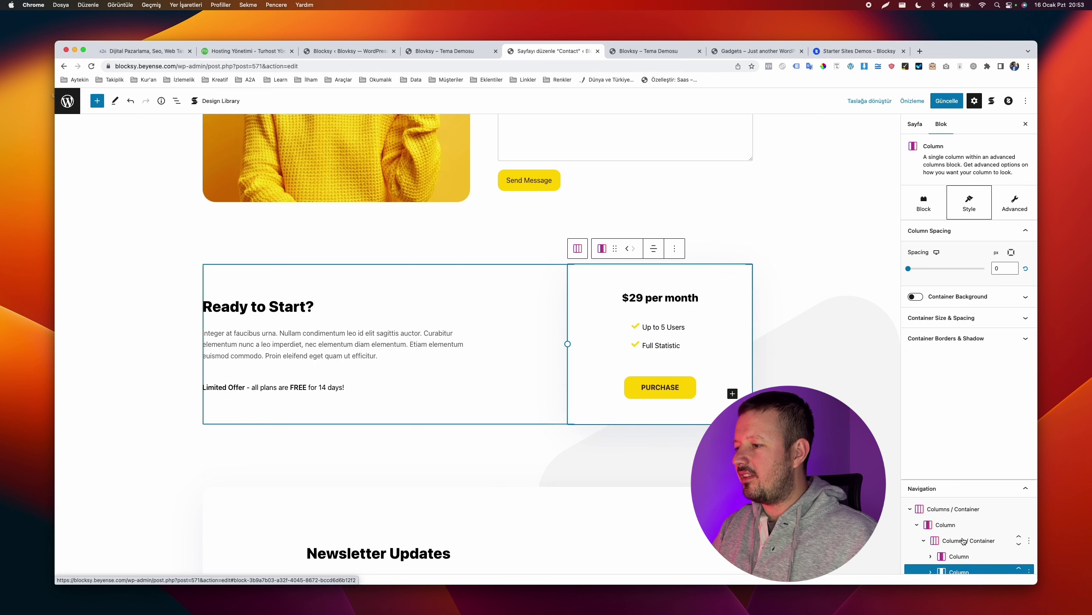
Narrow the "Ready to Start?" column slightly and look over its container size, spacing, borders and shadow settings
click(961, 558)
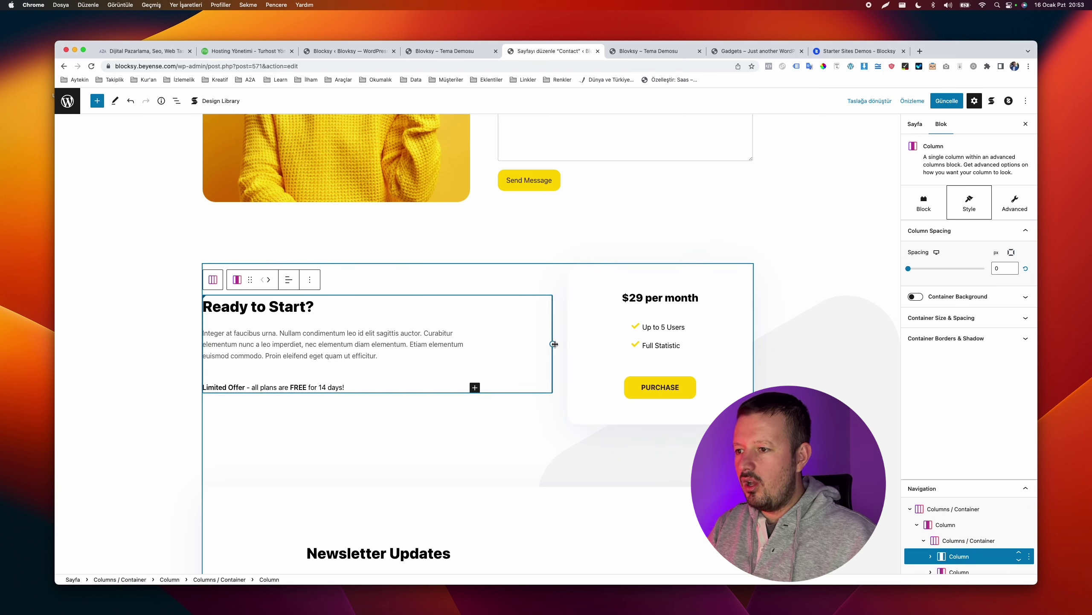
mouse_move(554, 344)
mouse_down()
mouse_move(646, 342)
mouse_move(505, 342)
mouse_move(542, 340)
mouse_up()
scroll(796, 326, up, 15)
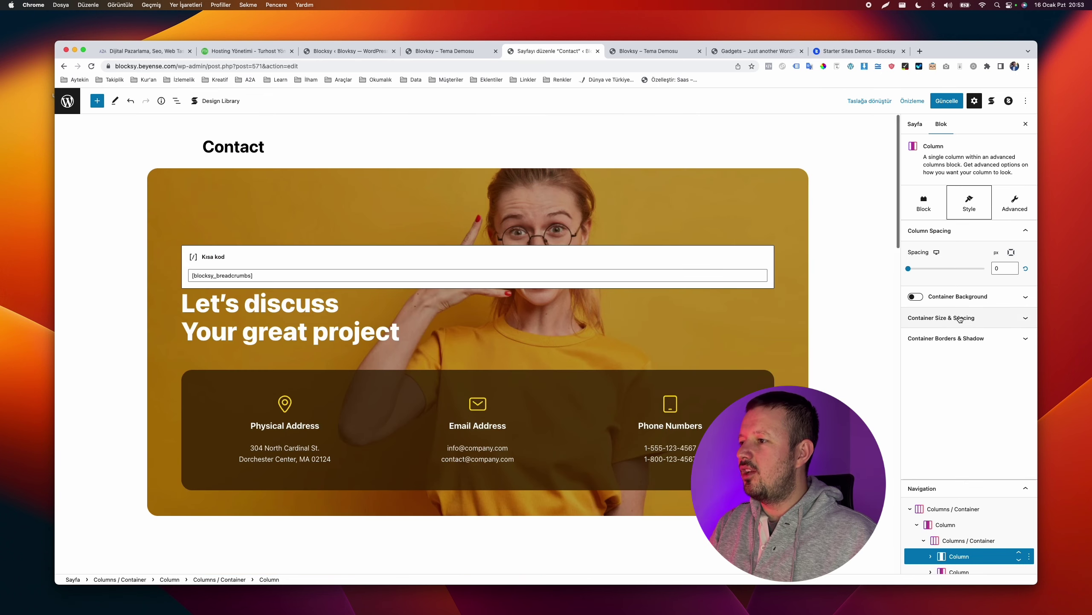
click(961, 318)
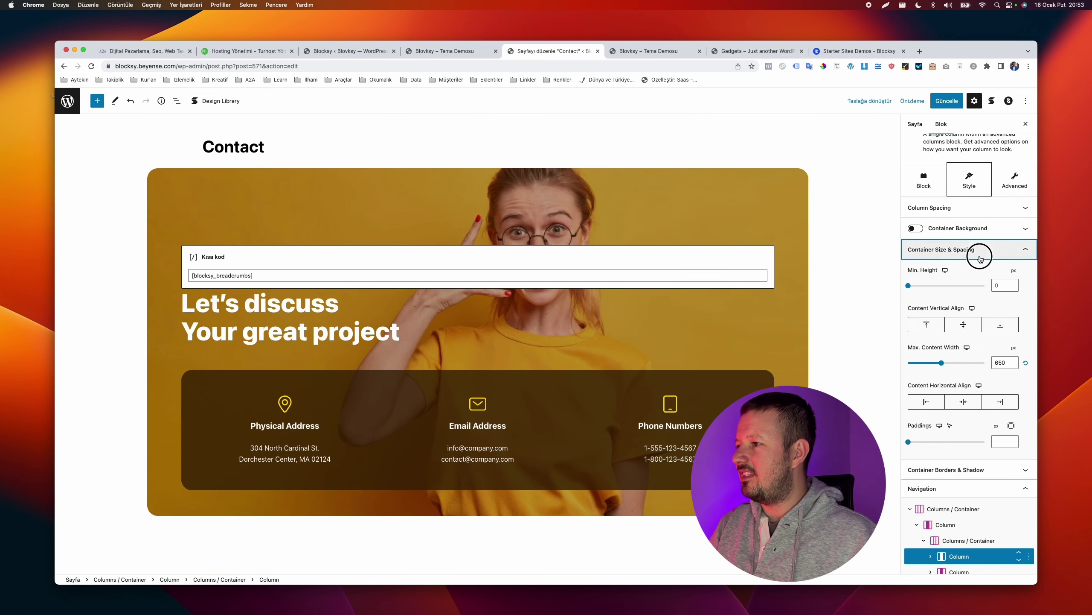
click(981, 258)
click(971, 293)
click(971, 293)
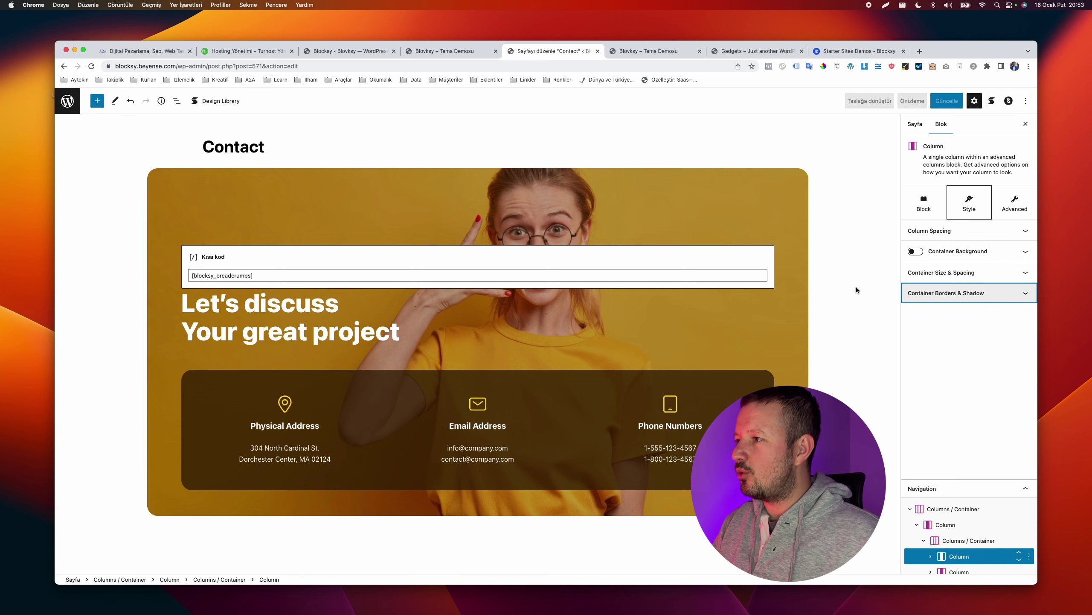
Leave the Contact page editor without saving and load the site's home page at blocksy.beyense.com
scroll(545, 256, down, 15)
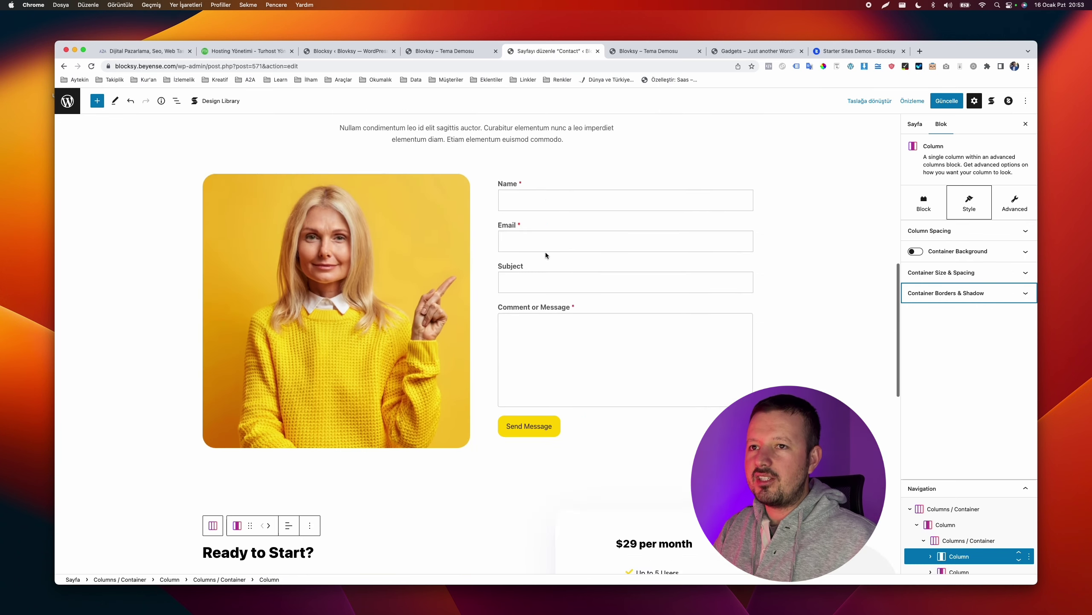
scroll(337, 165, up, 8)
scroll(336, 162, up, 10)
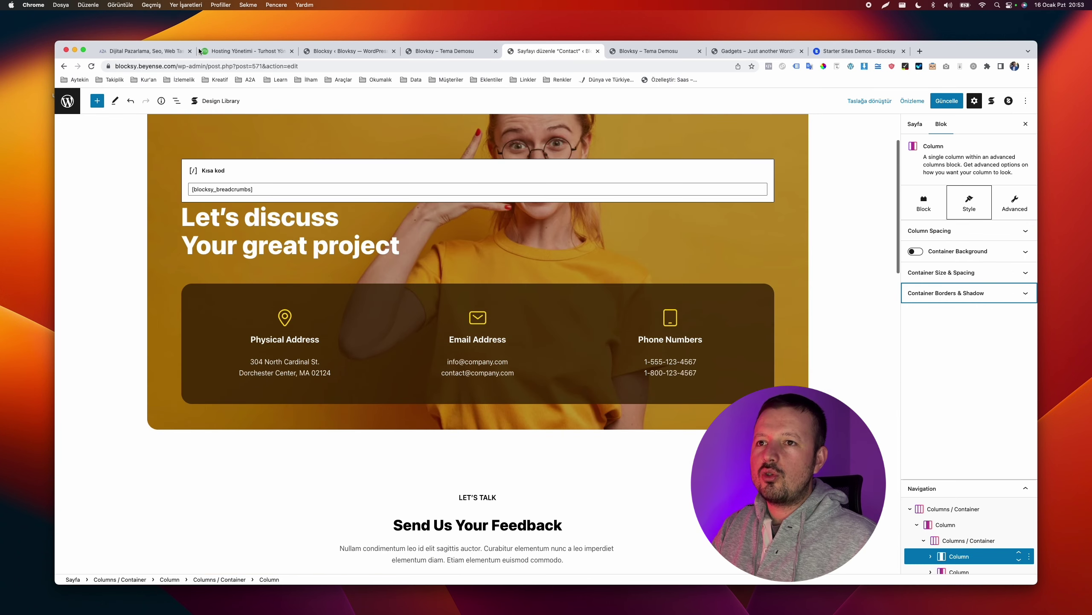
drag(198, 66, 571, 40)
key(BackSpace)
key(Return)
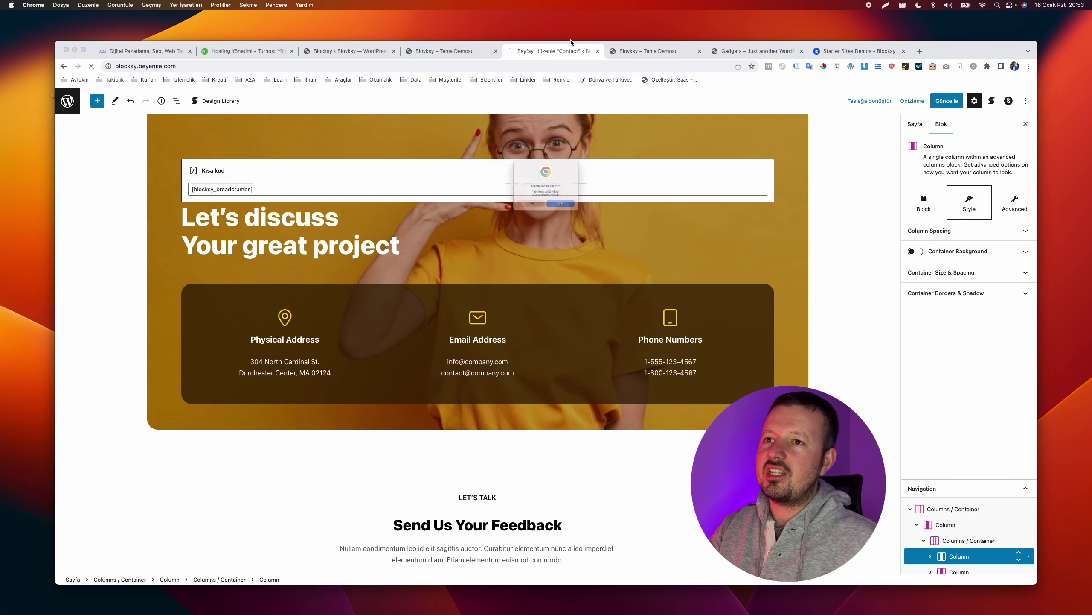
click(573, 218)
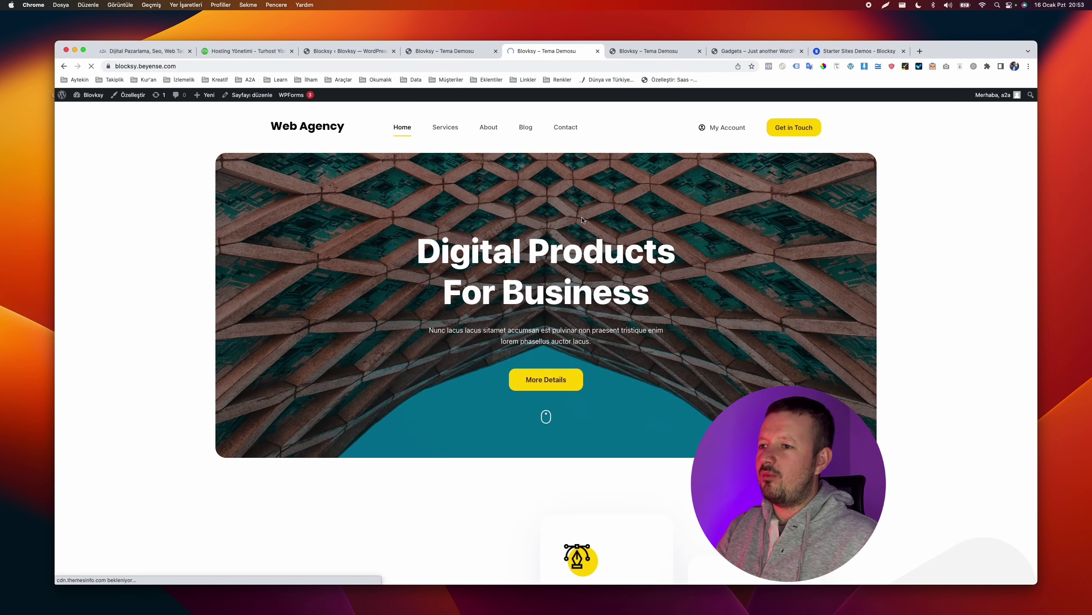
Review the live home page from the hero section down to the footer and return to its beginning
scroll(459, 292, down, 4)
scroll(458, 292, down, 20)
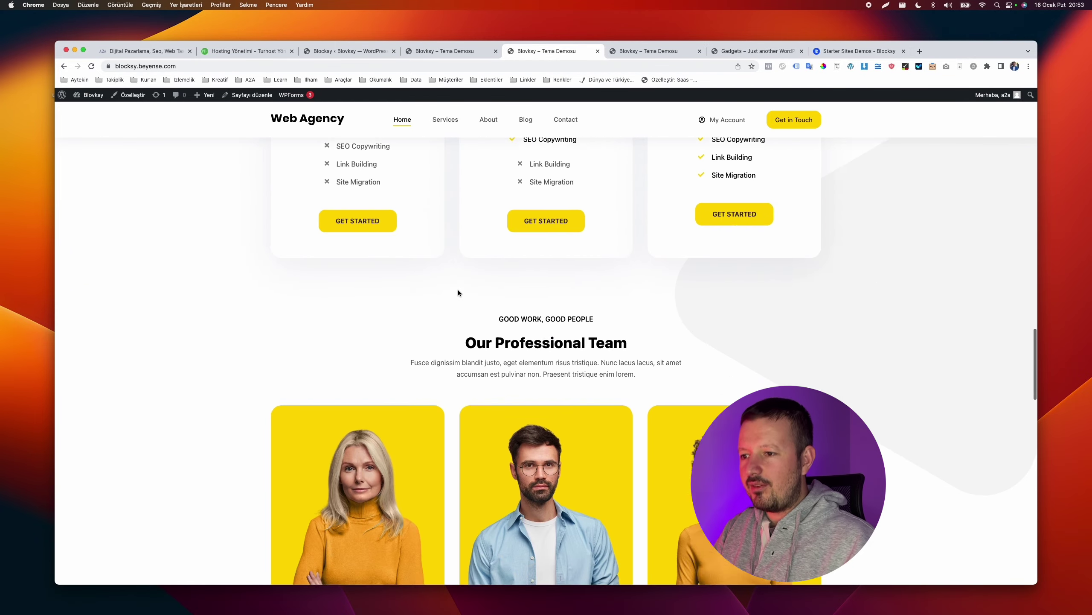
scroll(457, 290, down, 5)
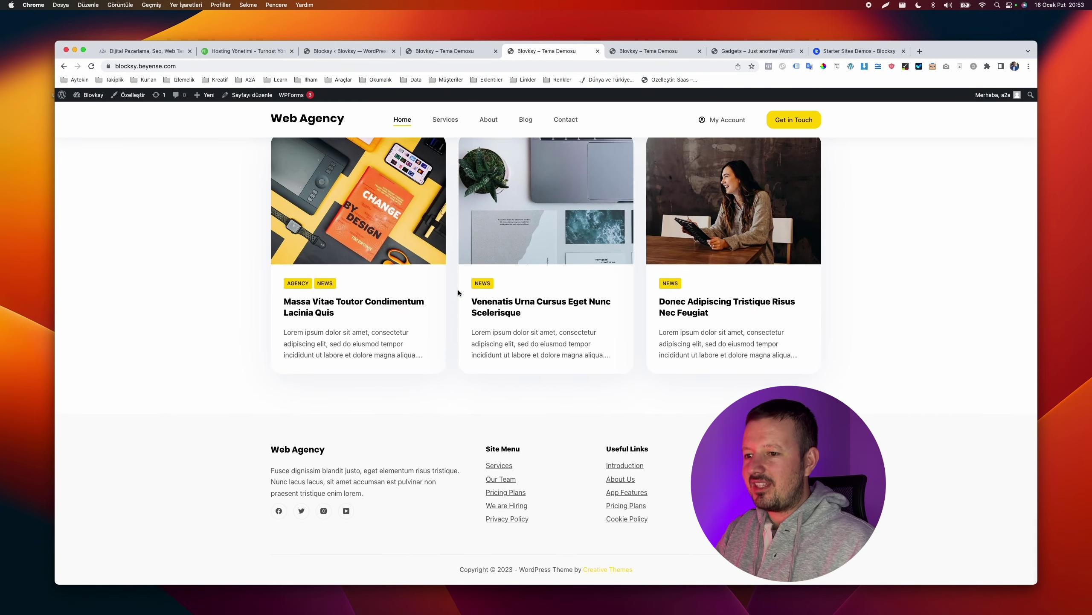
scroll(458, 289, up, 20)
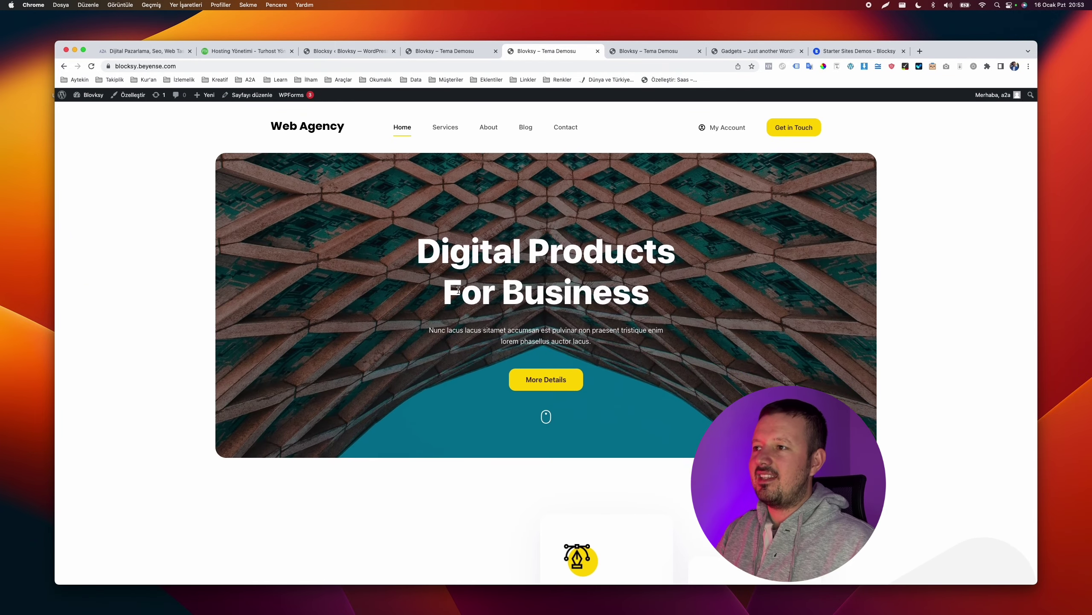
Open the Home page in the block editor and look through its hero, services and case studies sections
click(247, 97)
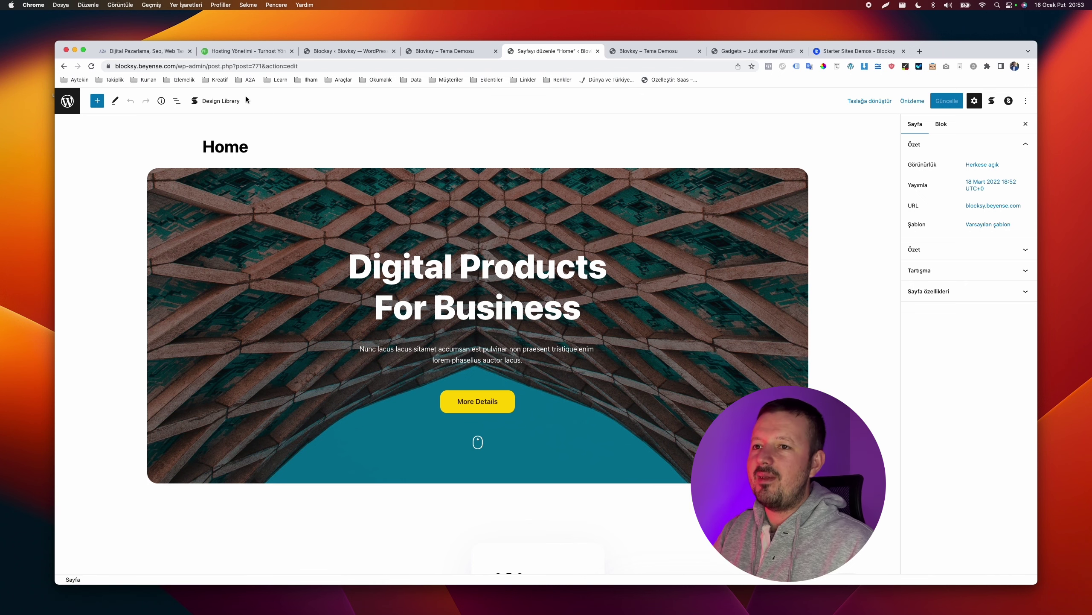
scroll(447, 261, down, 5)
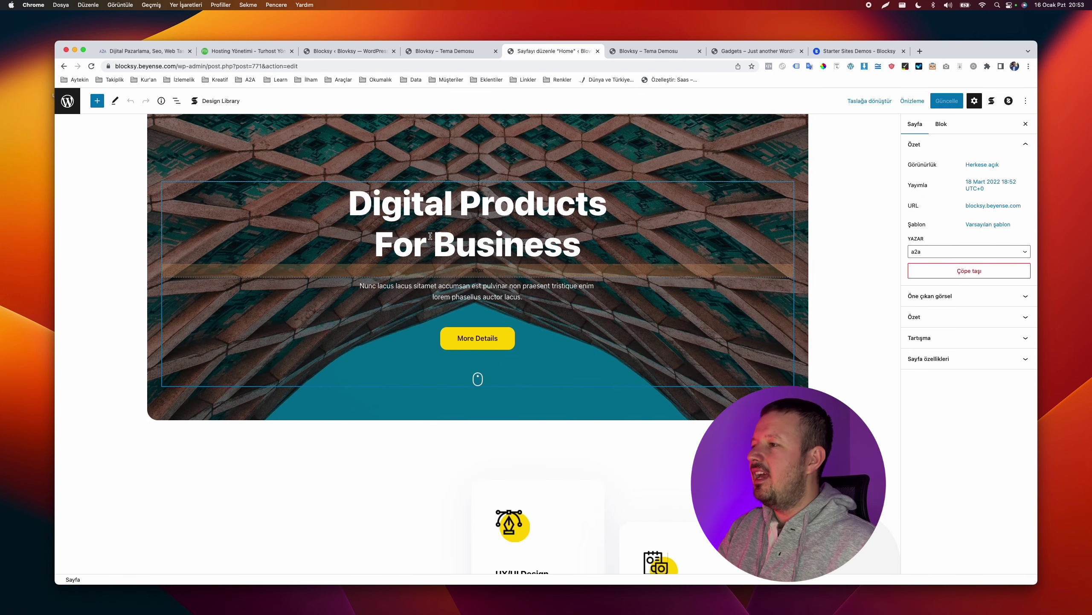
scroll(430, 236, down, 7)
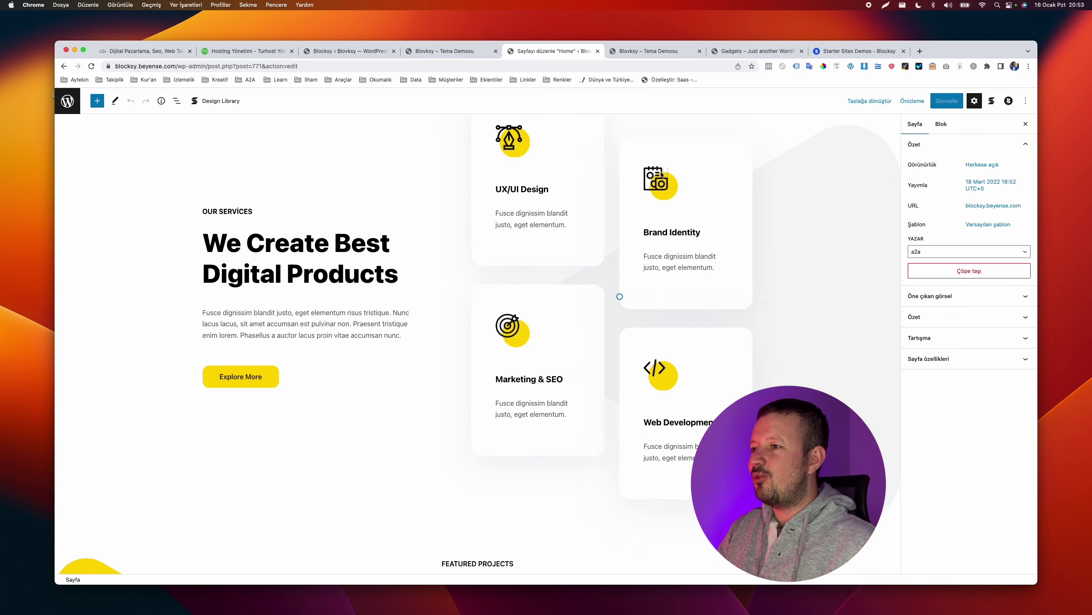
scroll(516, 297, up, 3)
scroll(517, 302, down, 10)
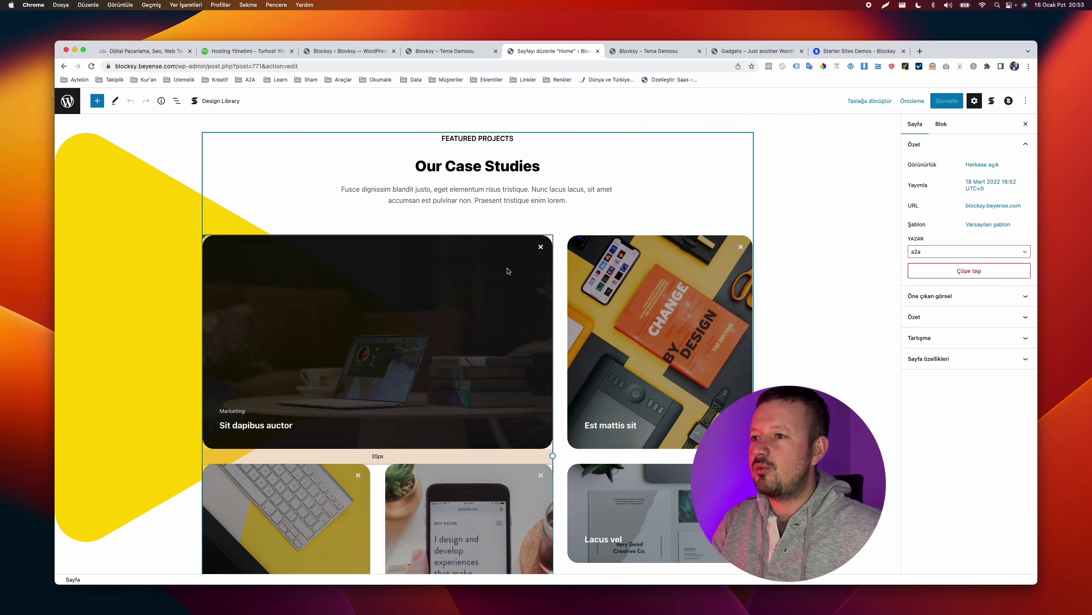
scroll(507, 271, up, 15)
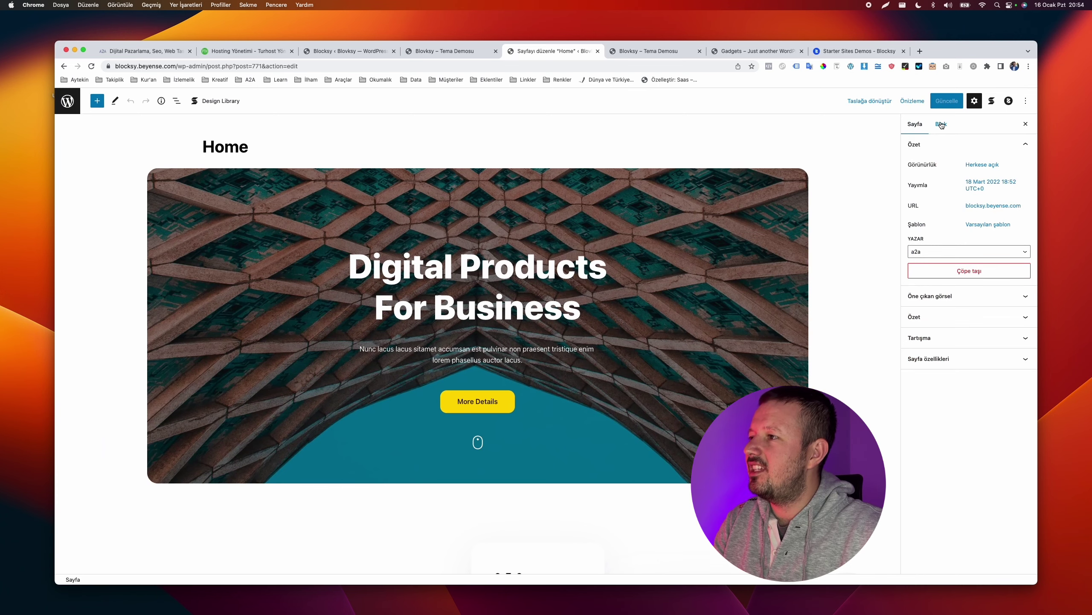
Check the block settings with no block selected and open the Stackable settings
click(941, 124)
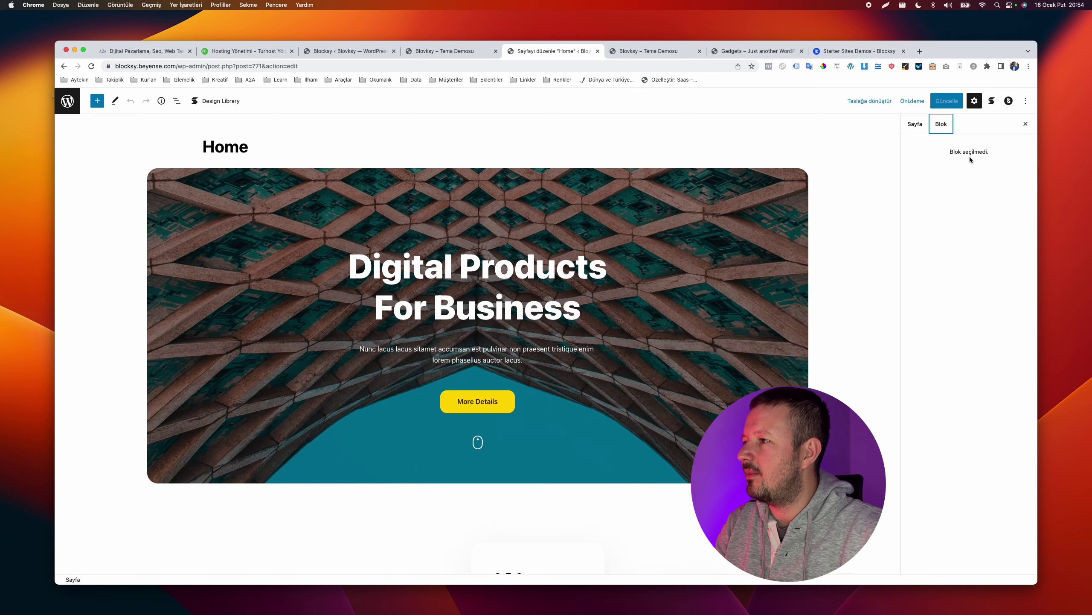
scroll(975, 157, up, 5)
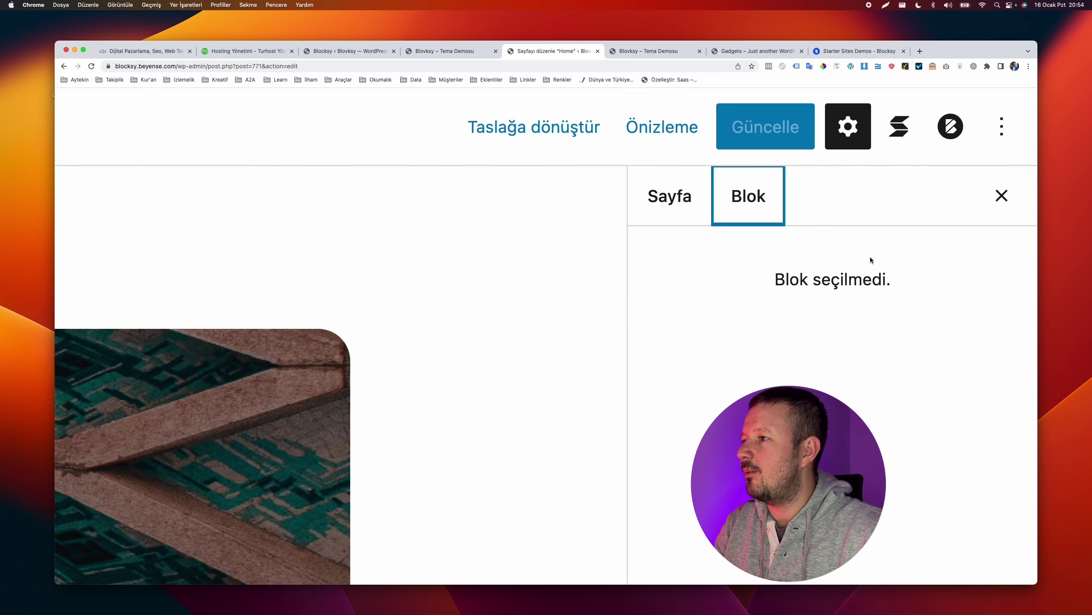
scroll(871, 256, down, 5)
scroll(989, 125, up, 5)
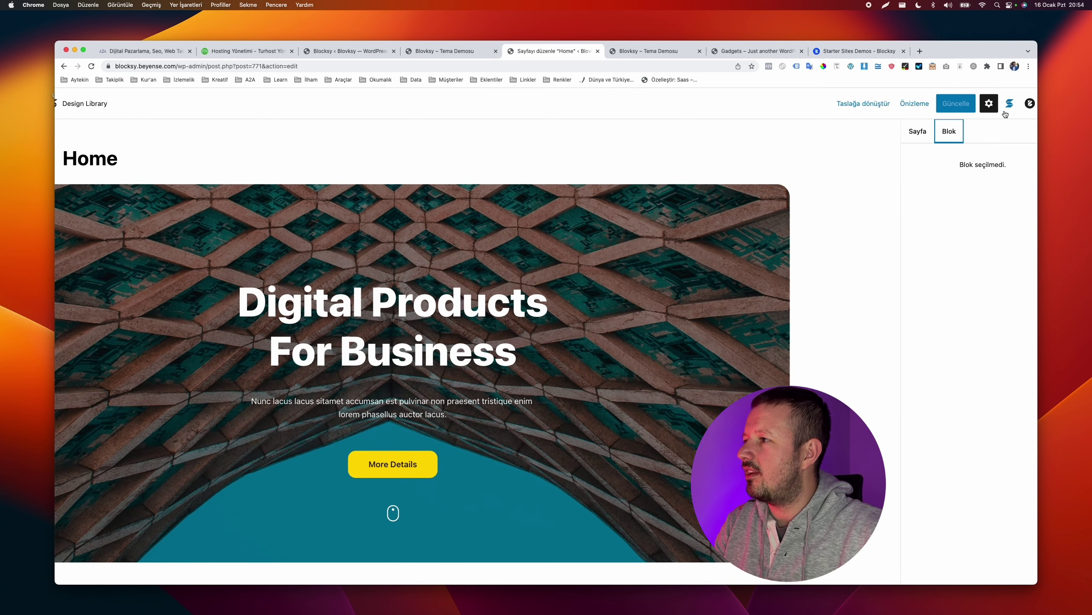
scroll(978, 140, down, 5)
scroll(985, 116, up, 5)
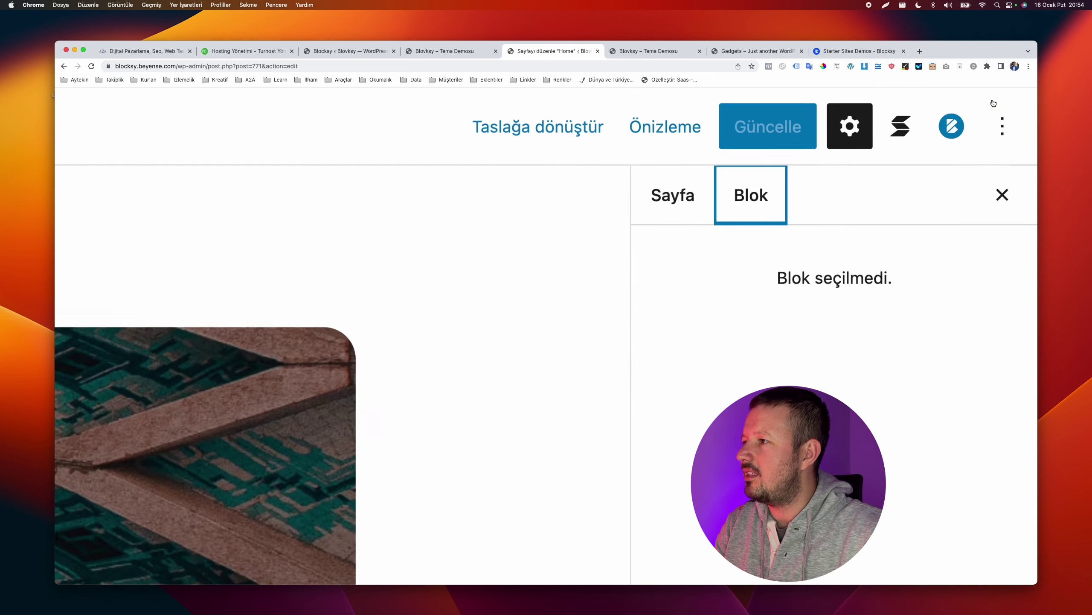
click(902, 132)
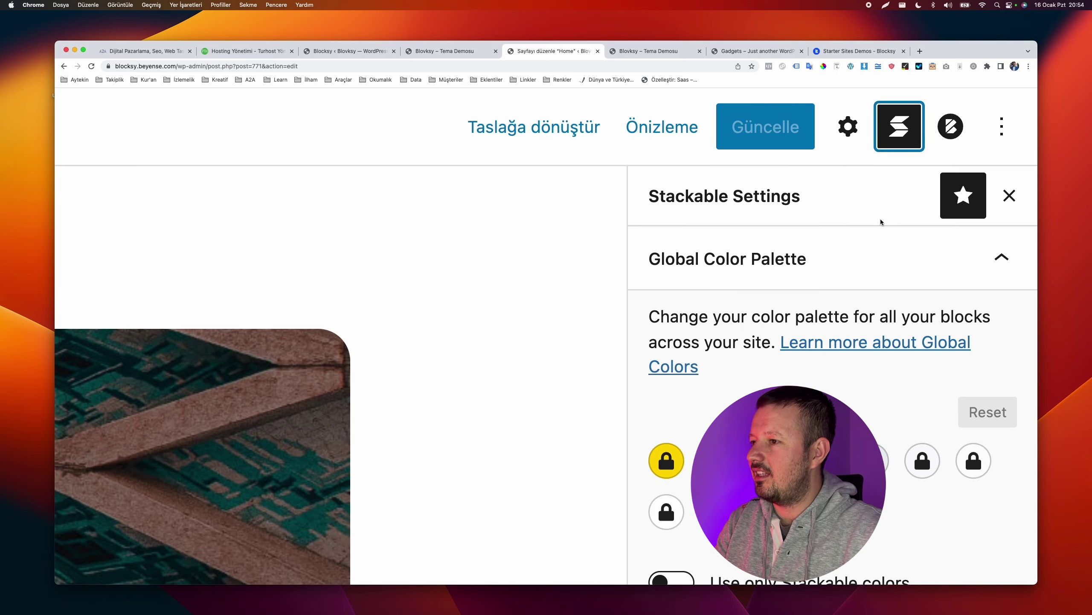
Examine Stackable's global color palette, global typography and block defaults, then collapse all three sections
scroll(881, 222, down, 5)
click(955, 276)
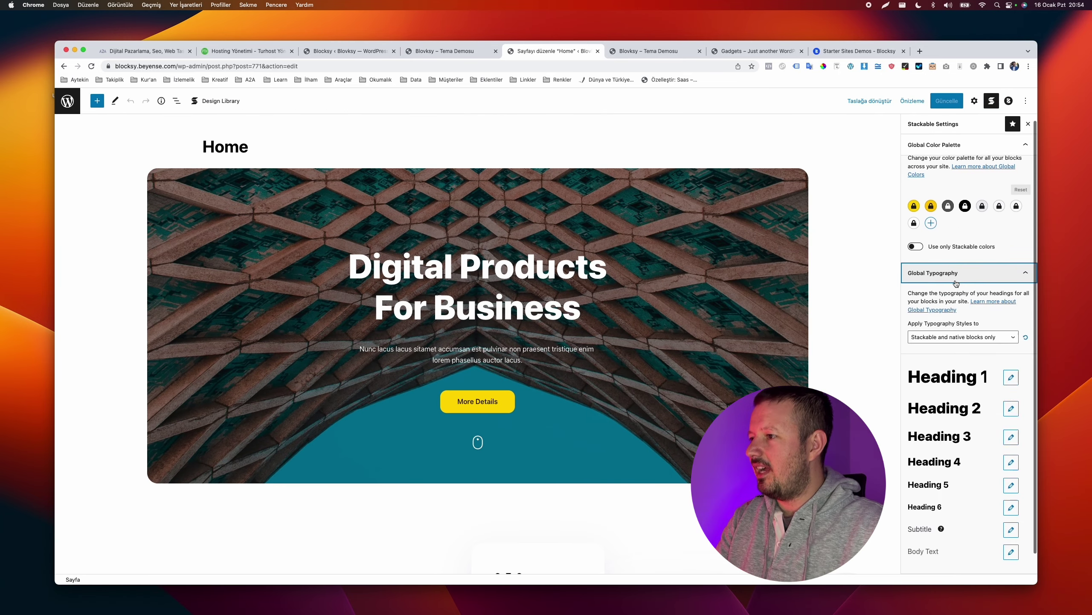
click(962, 277)
click(962, 298)
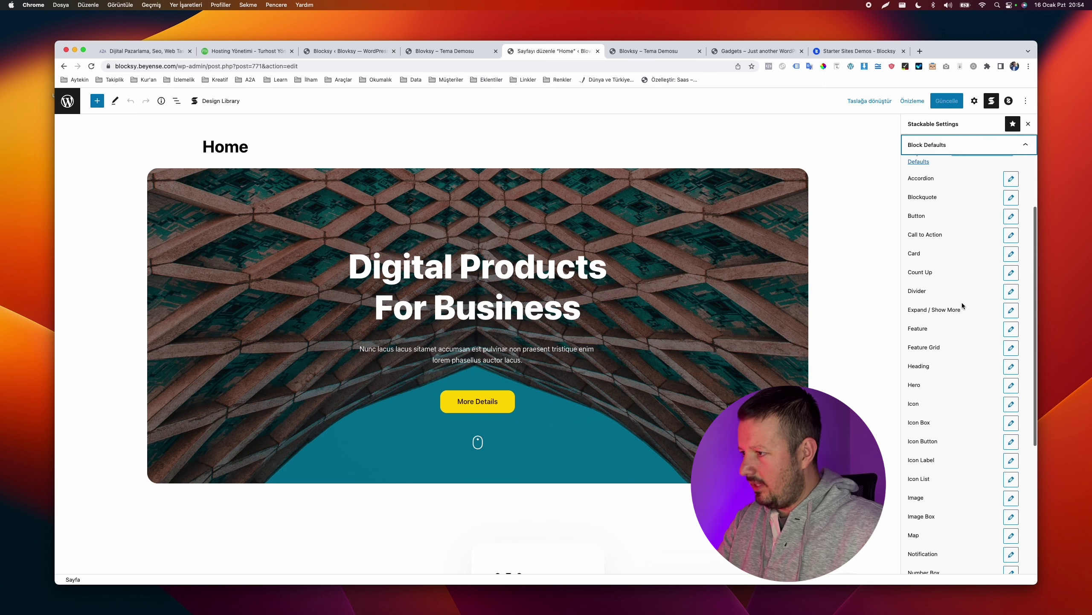
scroll(962, 305, up, 3)
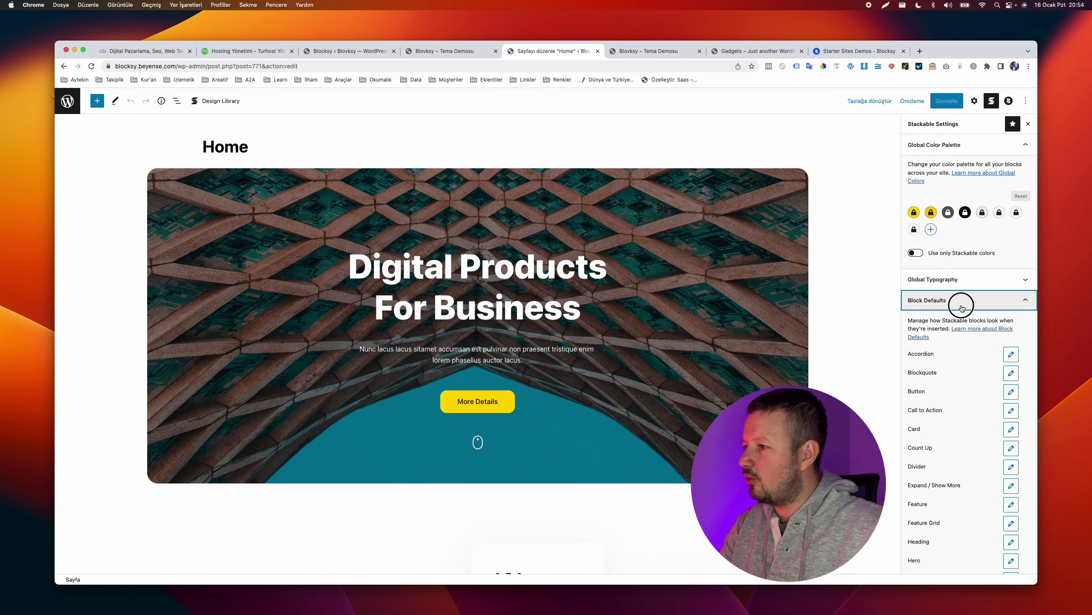
click(963, 306)
click(985, 146)
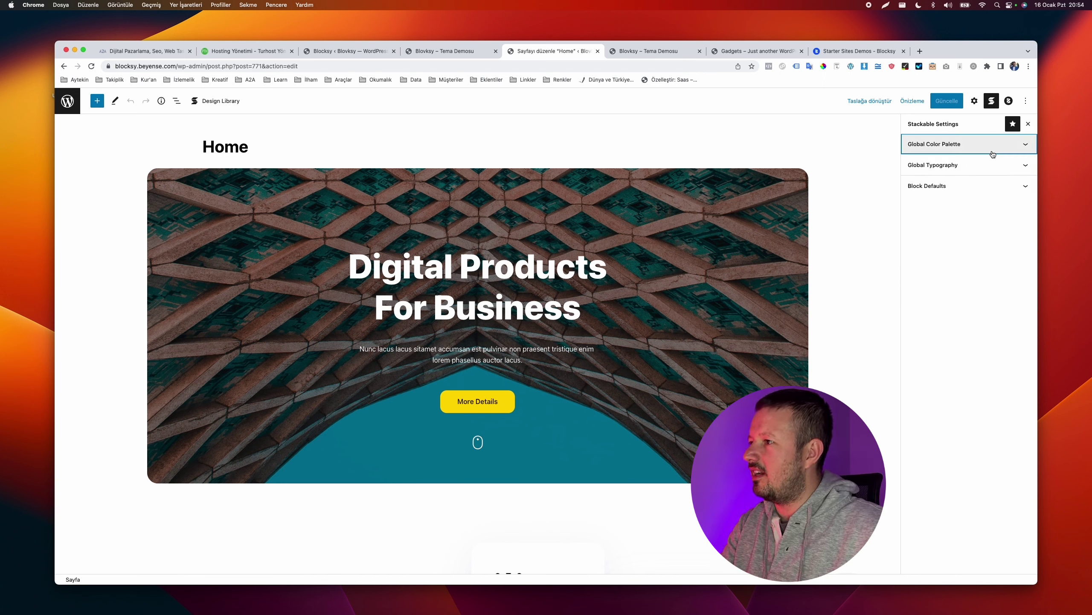
Open the Blocksy Child page settings and examine the page structure, content area and page element options
click(1008, 100)
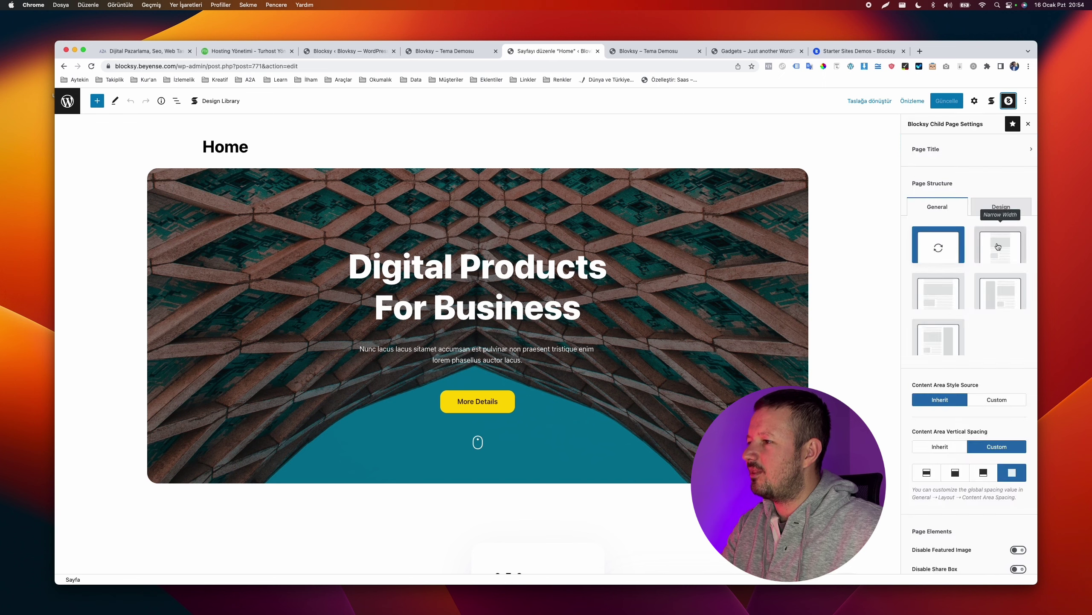
scroll(977, 346, down, 2)
scroll(978, 346, up, 2)
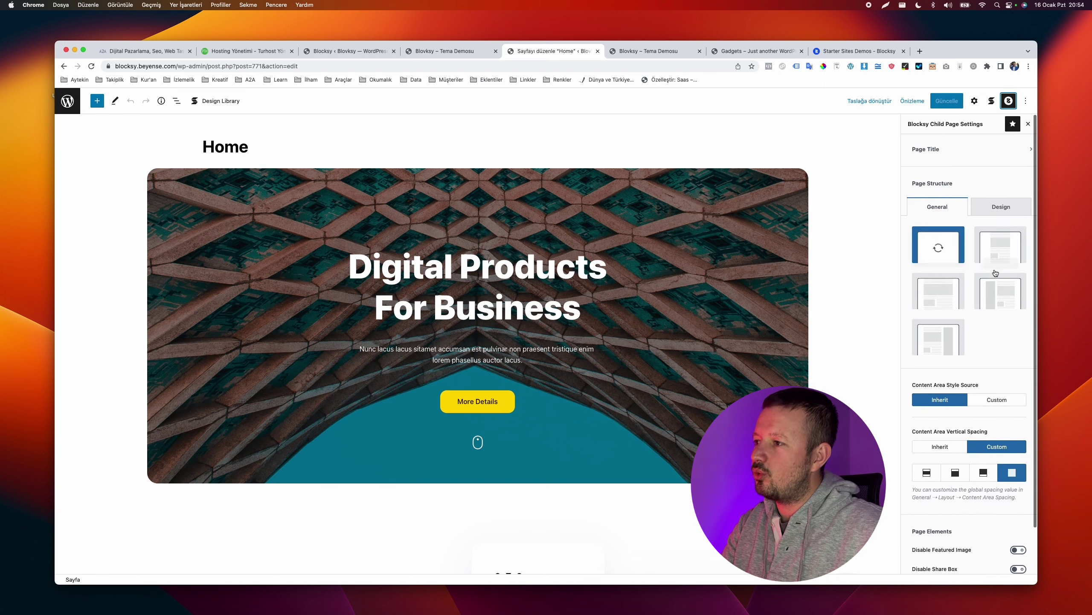
Review the General and Design options of the page structure and the page element switches in the Blocksy page settings
scroll(982, 344, down, 2)
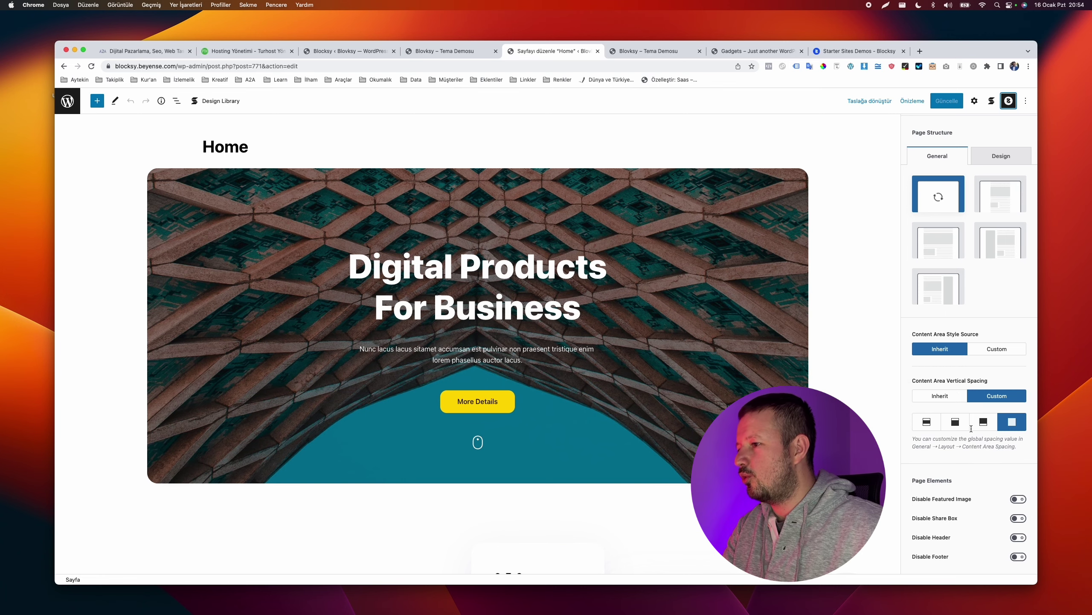
scroll(970, 382, up, 5)
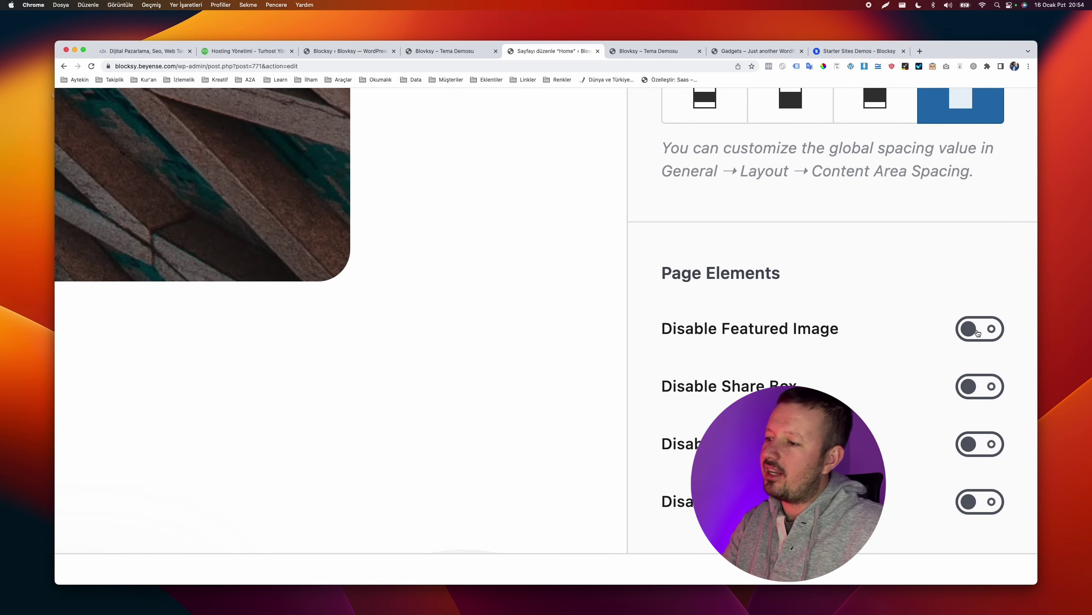
scroll(962, 342, down, 5)
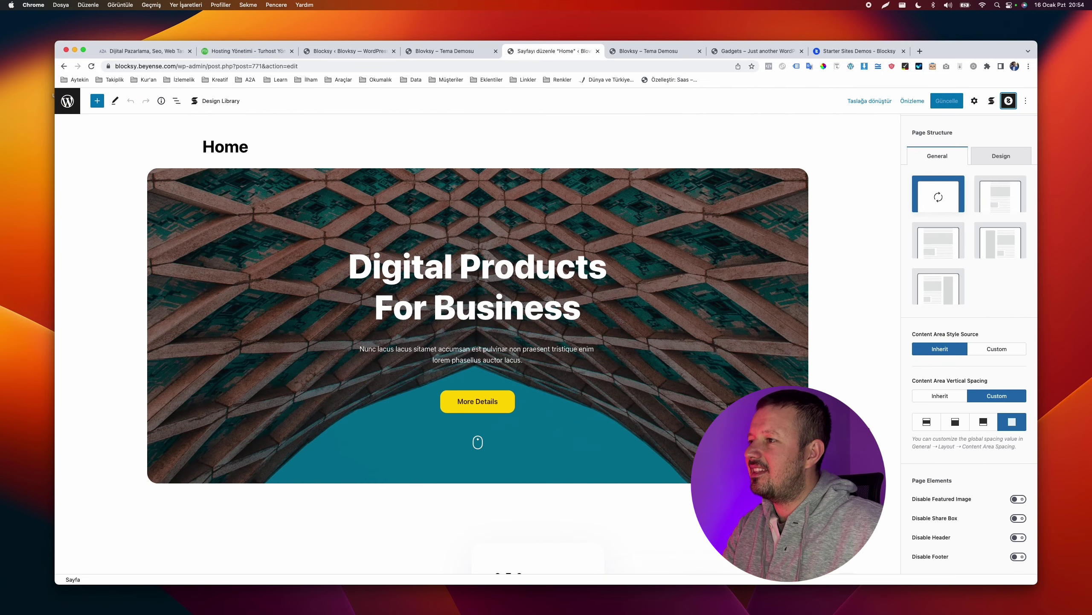
click(990, 210)
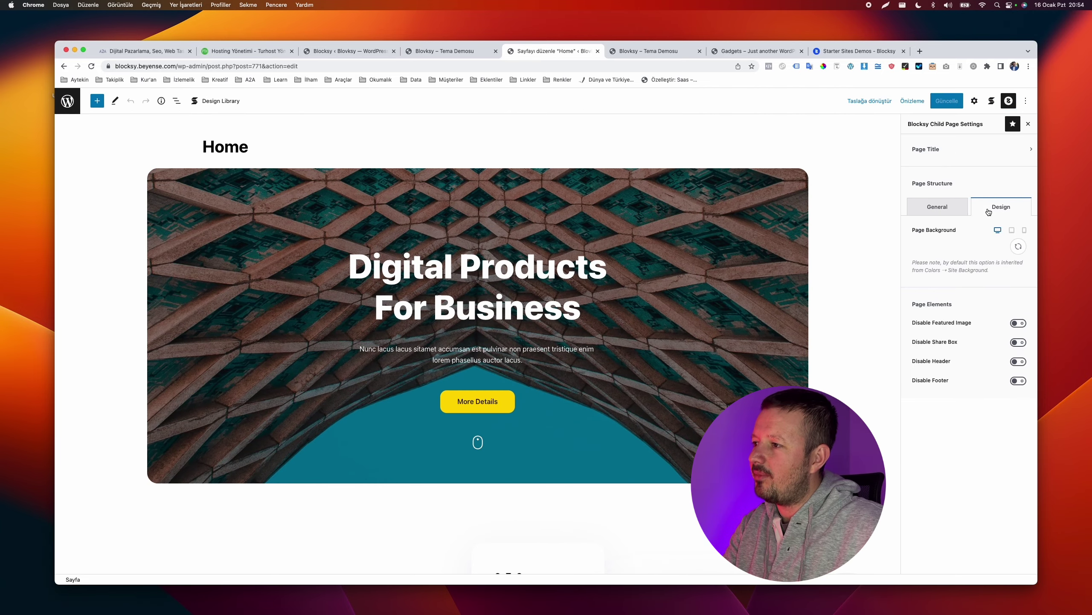
click(946, 212)
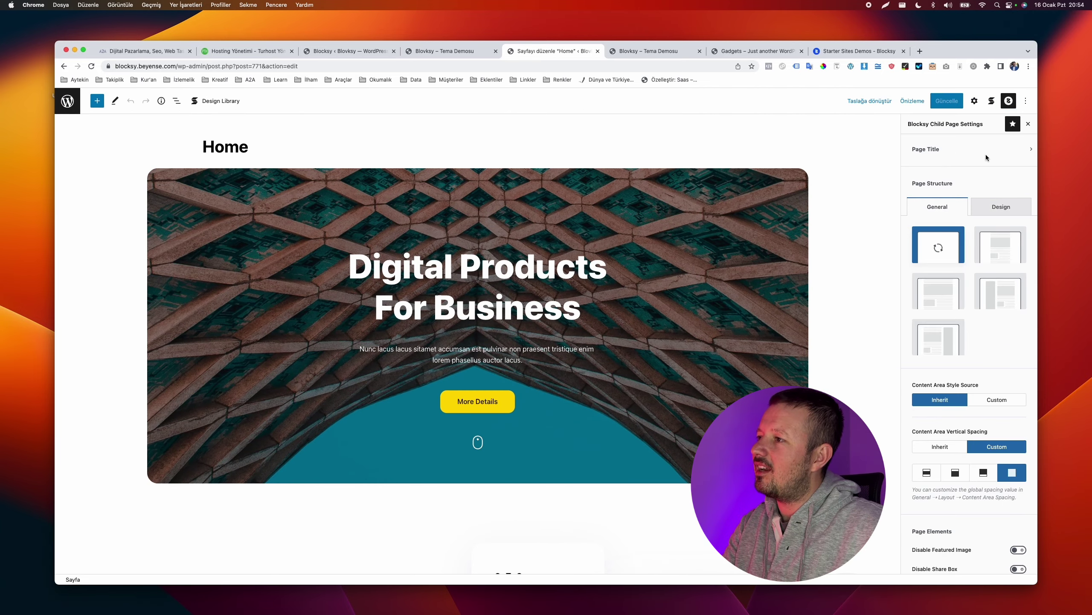
Open the Home page's general settings and look over its summary section and the block option beside it
click(976, 101)
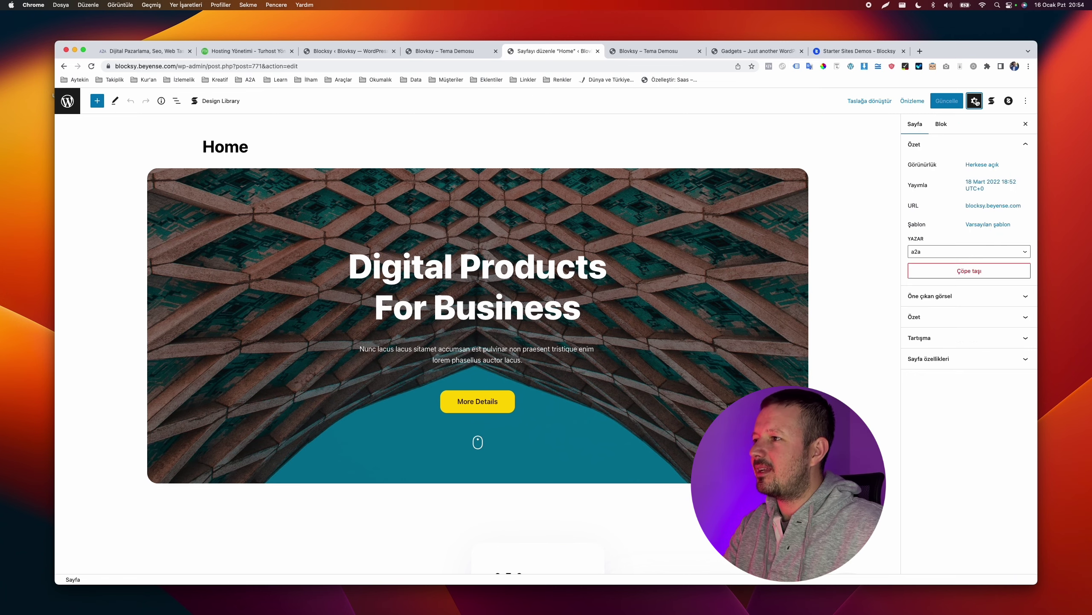
scroll(975, 106, up, 5)
scroll(975, 105, down, 5)
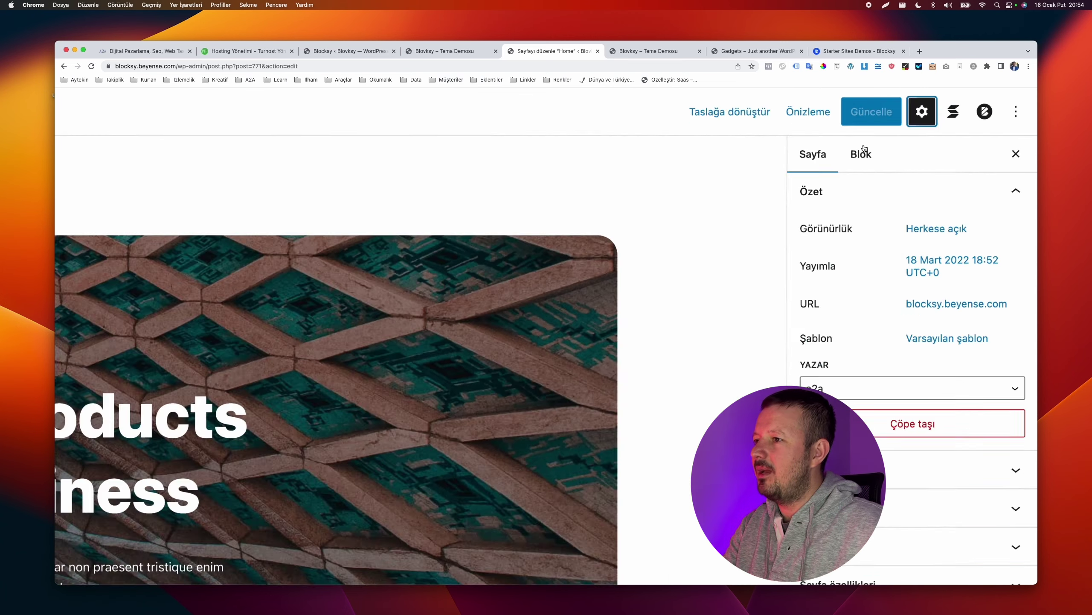
scroll(451, 310, down, 2)
scroll(452, 310, up, 2)
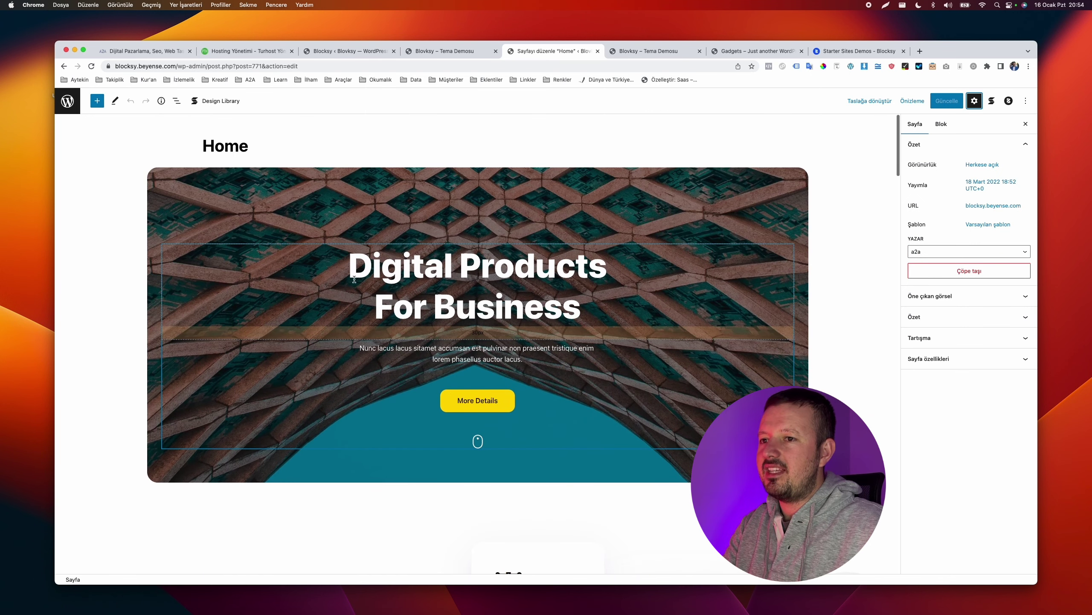
Select the hero's Columns / Container block, expand its structure, and try the content width options, ending on the middle one
click(272, 197)
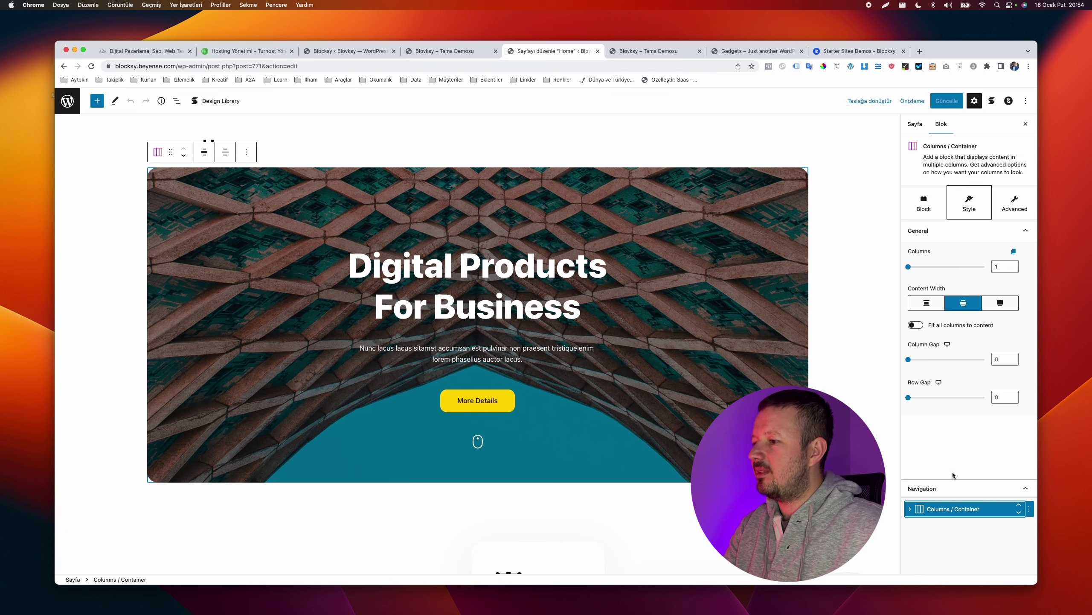
click(910, 510)
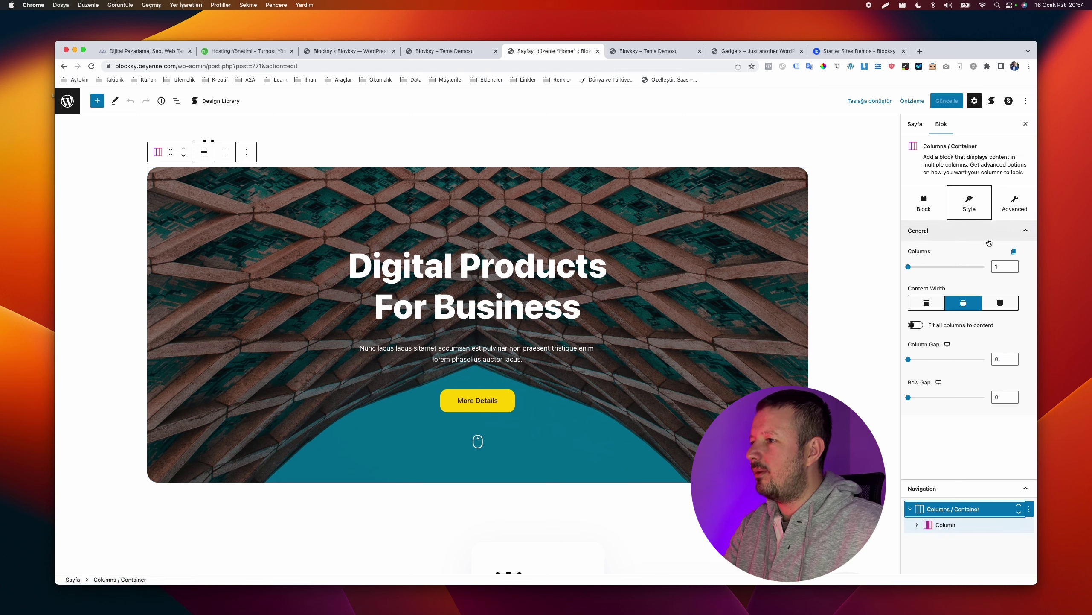
click(928, 304)
click(953, 309)
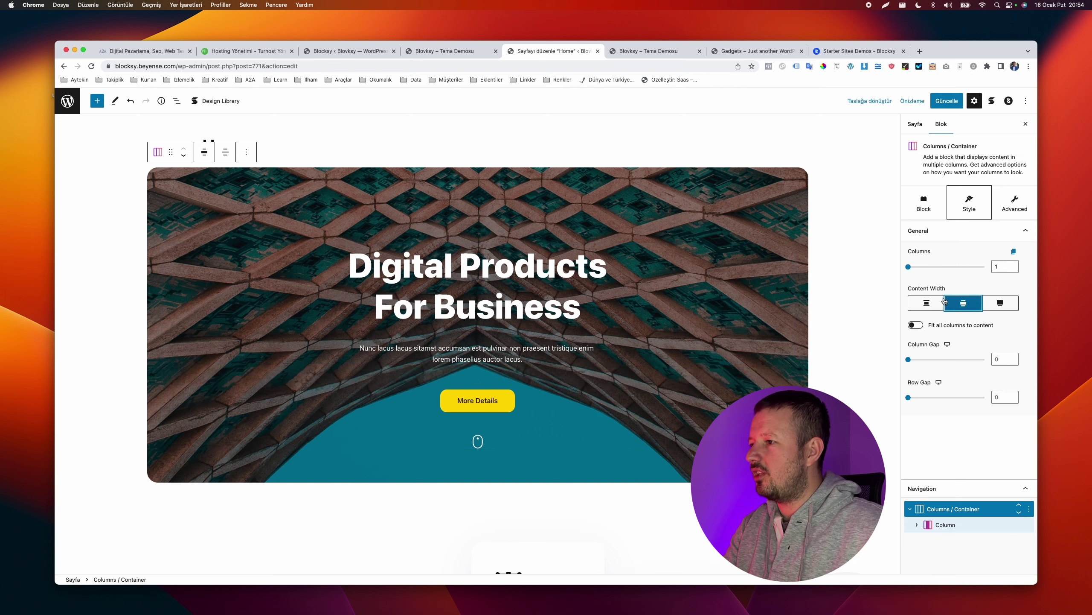
click(923, 304)
click(951, 306)
click(1002, 308)
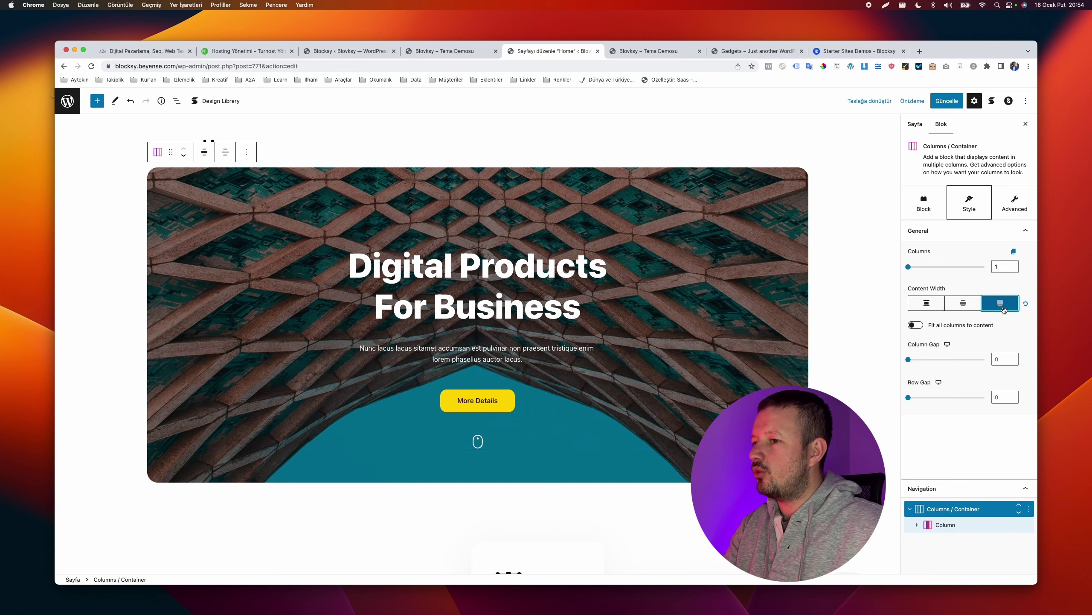
click(964, 306)
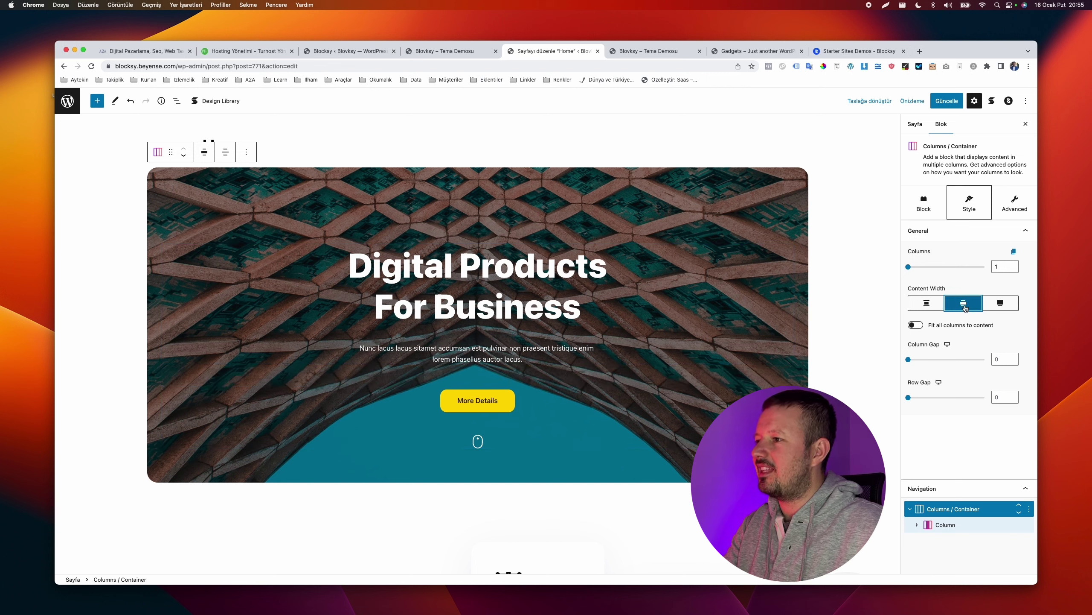
Open the hero container's Advanced settings and check the Custom CSS and General sections, collapsing both
click(1014, 209)
scroll(978, 328, down, 2)
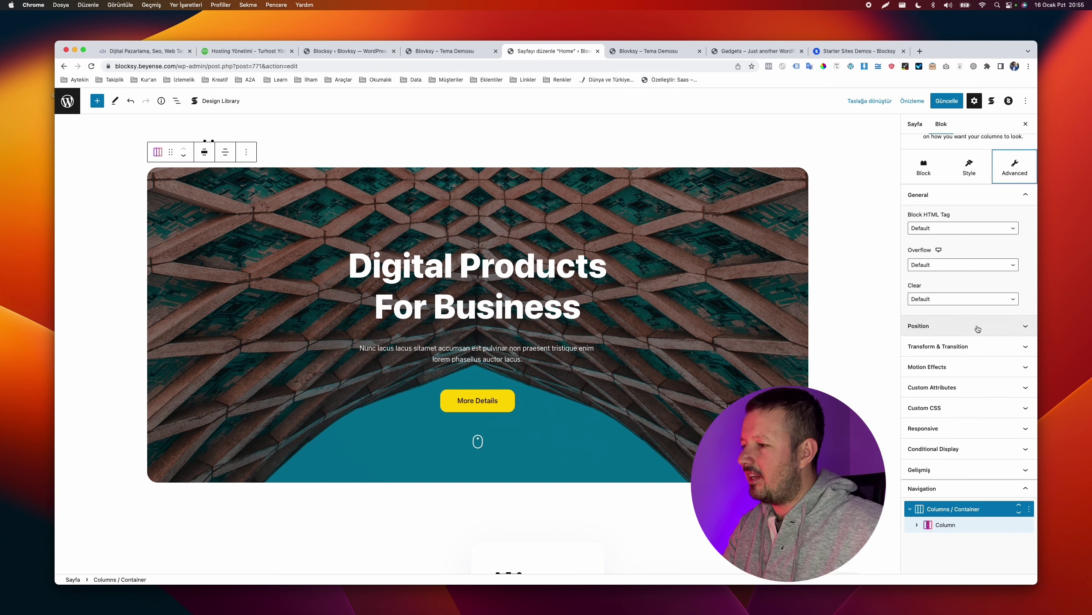
click(954, 407)
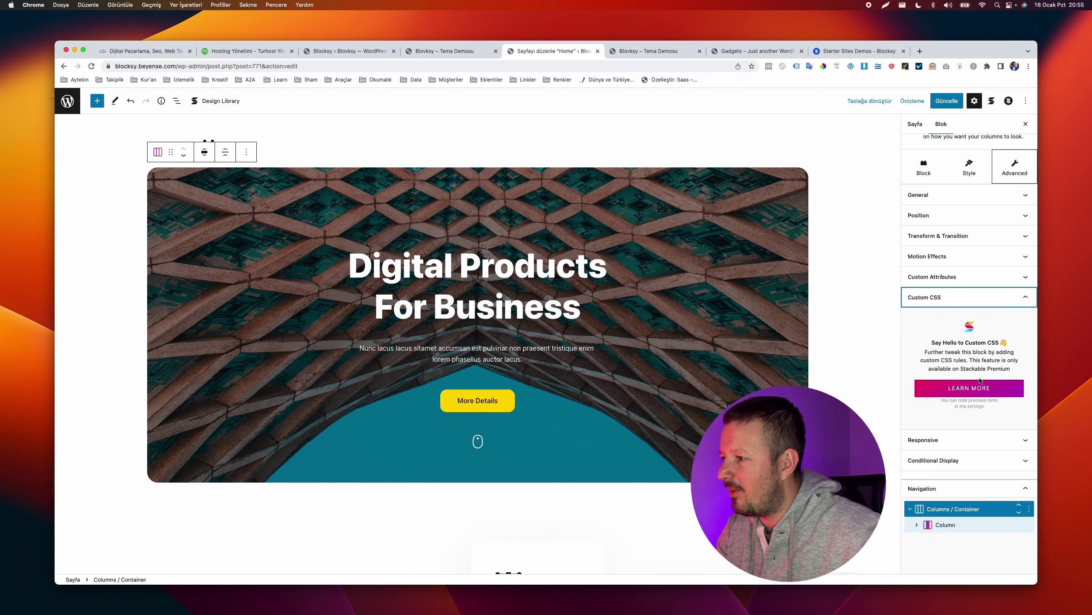
click(999, 302)
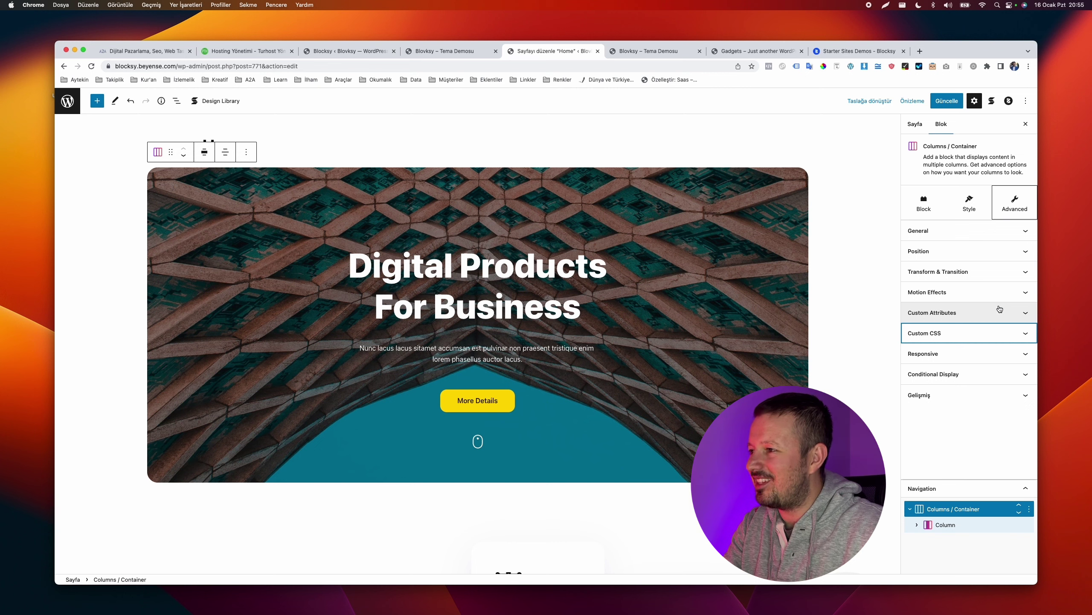
click(989, 241)
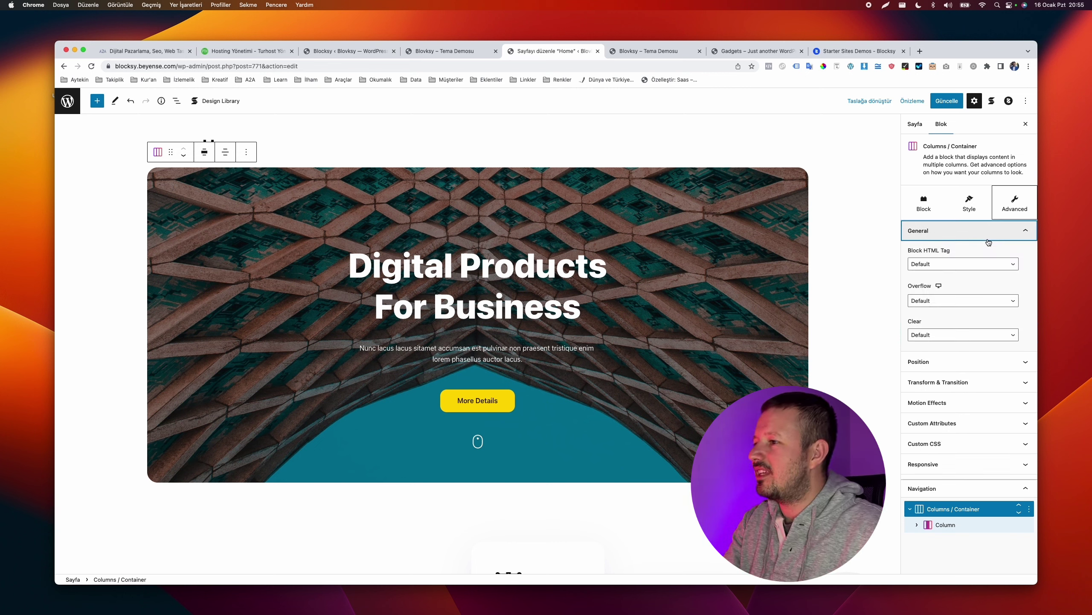
click(989, 240)
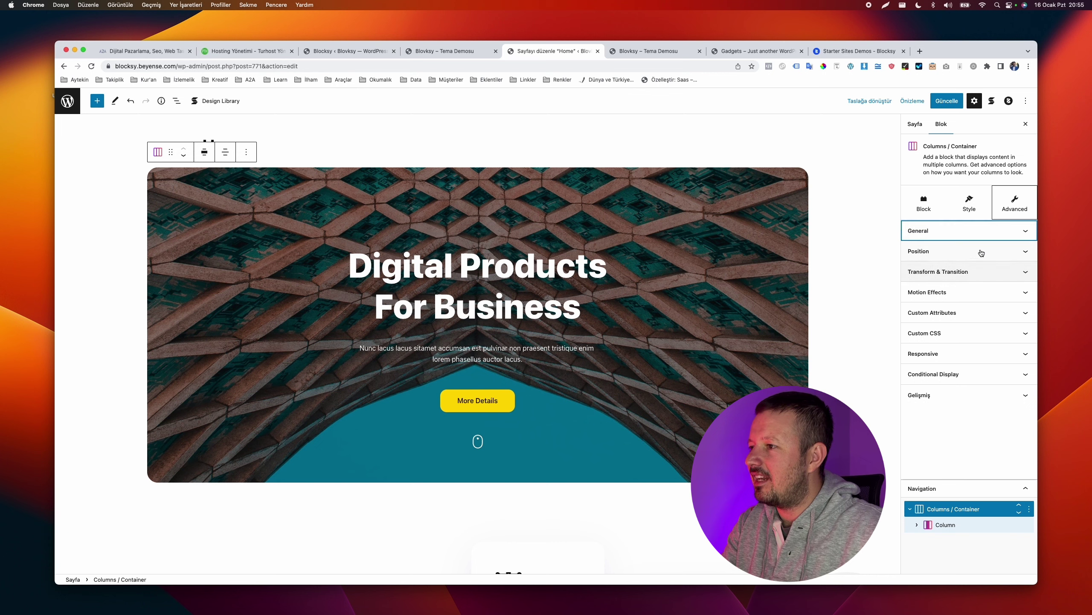
Set the hero container's opacity to 1 and its z-index to 1 in the Position settings
click(982, 251)
scroll(983, 255, down, 3)
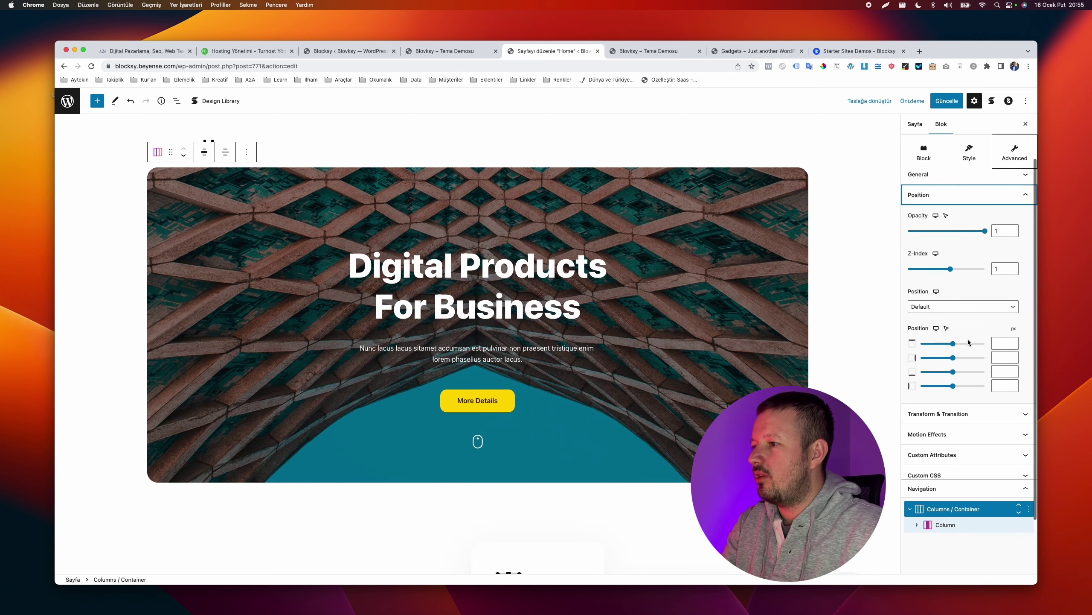
scroll(988, 254, up, 3)
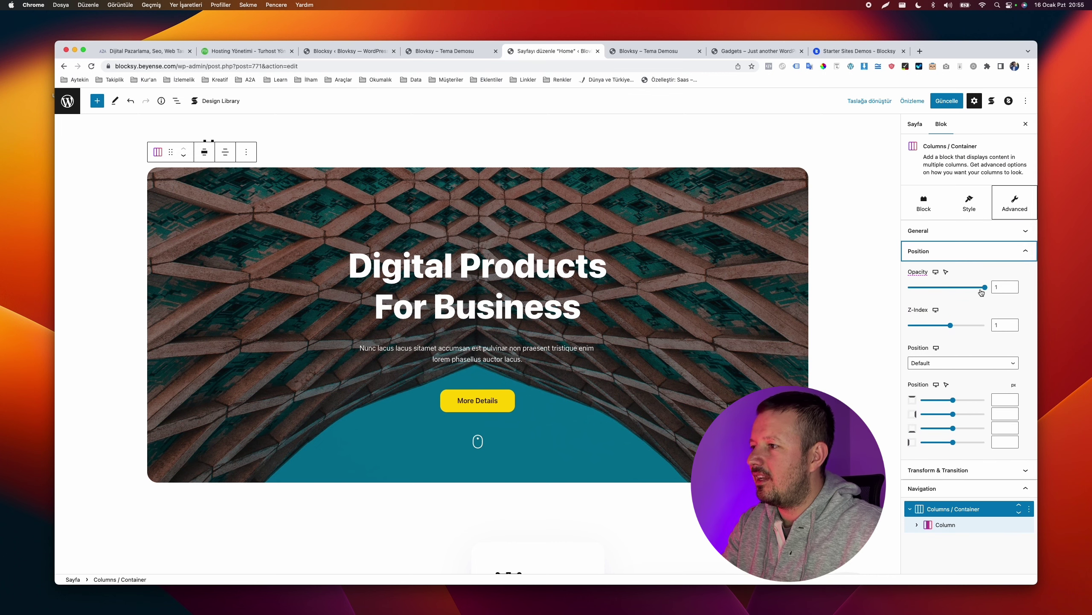
drag(984, 287, 1018, 296)
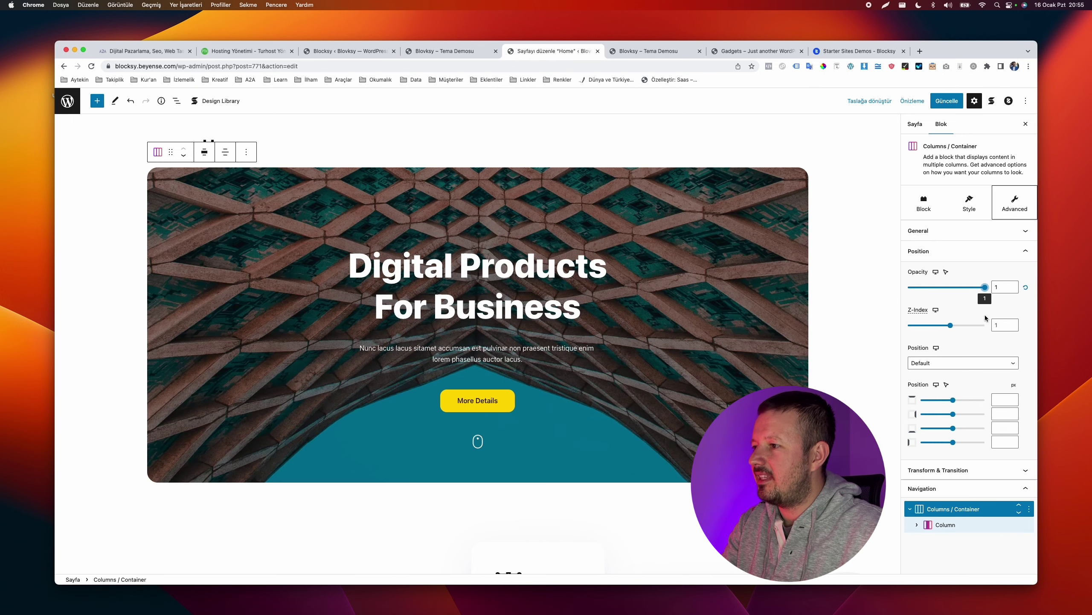
scroll(986, 318, down, 2)
mouse_move(951, 300)
mouse_down()
mouse_move(934, 300)
mouse_move(958, 300)
mouse_up()
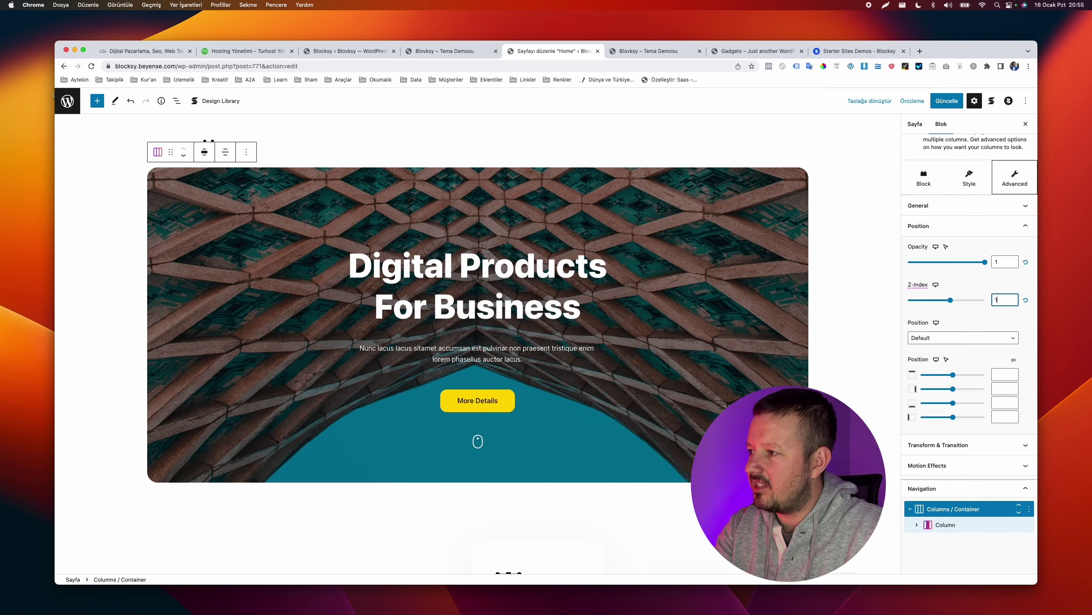
Try a right-side position offset on the hero container and reset it
scroll(1003, 339, down, 3)
scroll(989, 271, down, 2)
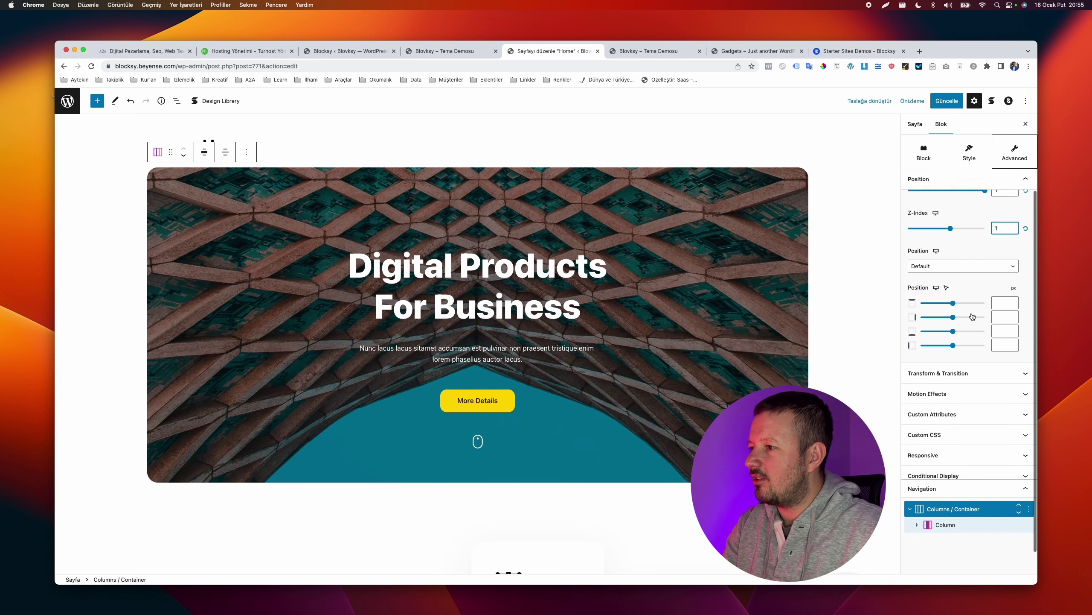
drag(964, 292, 951, 291)
click(1026, 291)
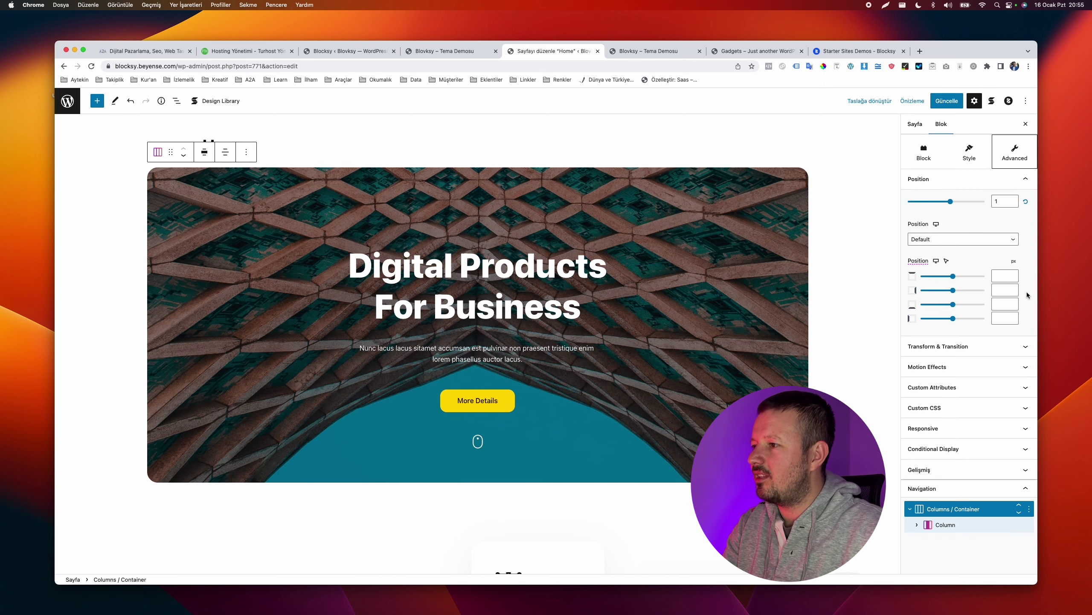
Examine the hero container's Transform & Transition, Motion Effects and Custom Attributes sections
click(980, 345)
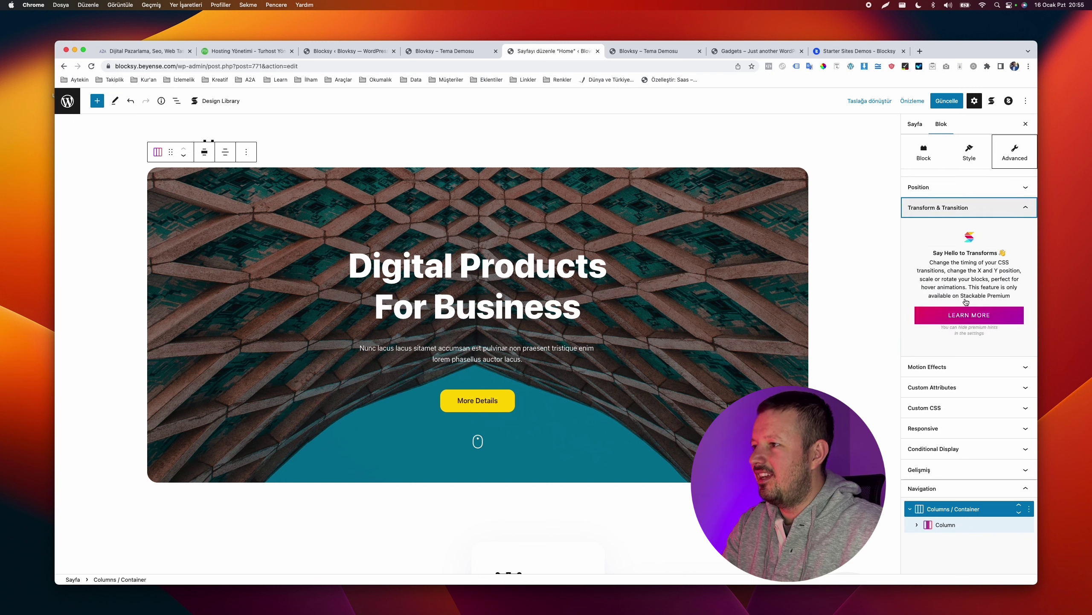
click(968, 368)
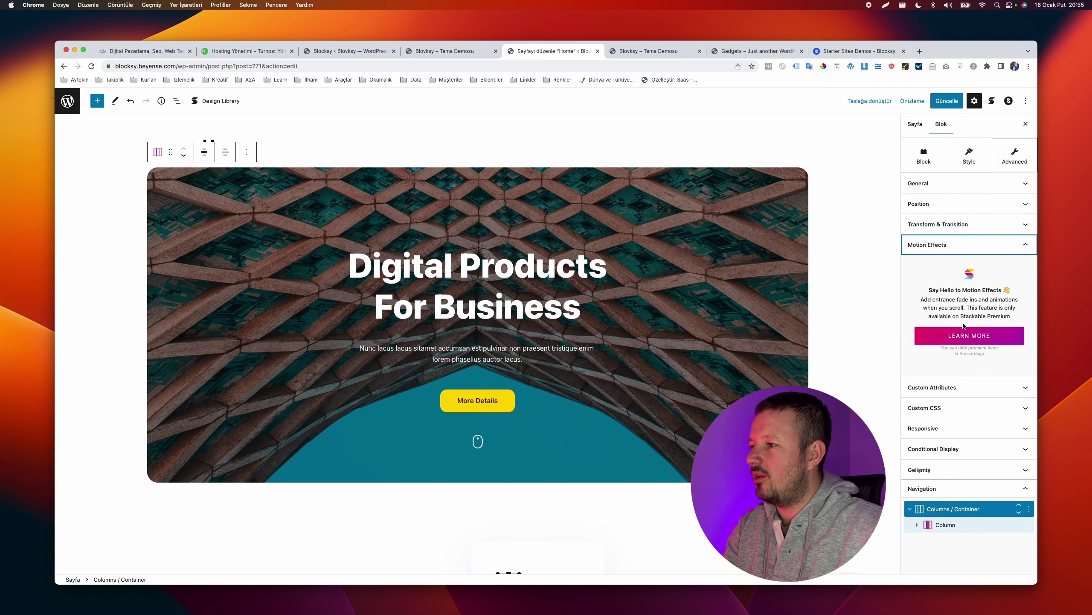
click(965, 387)
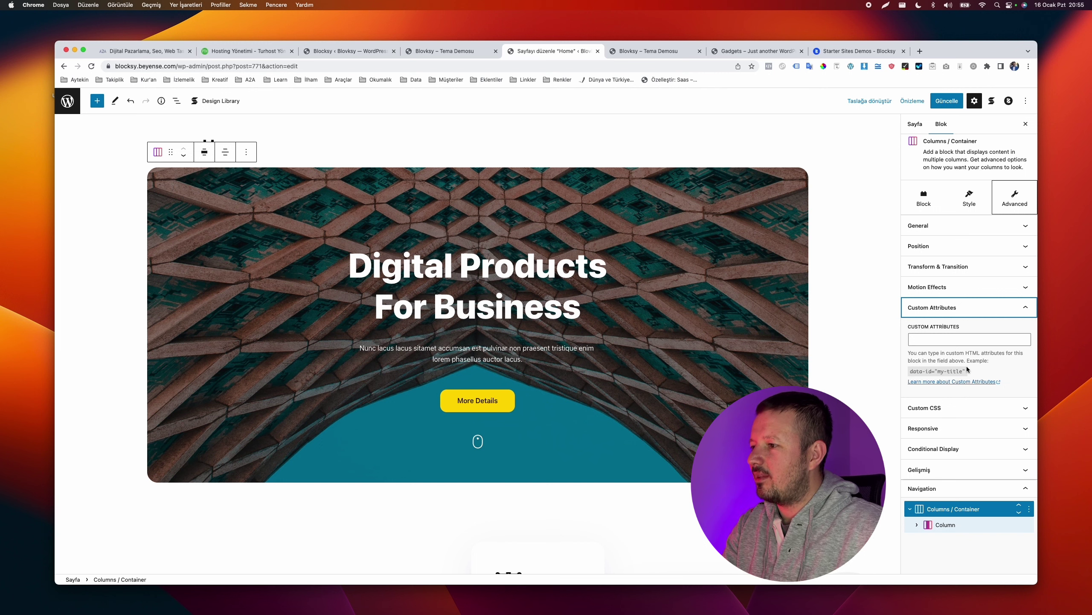
Enter "deneme" as the custom attribute of the hero container
click(981, 340)
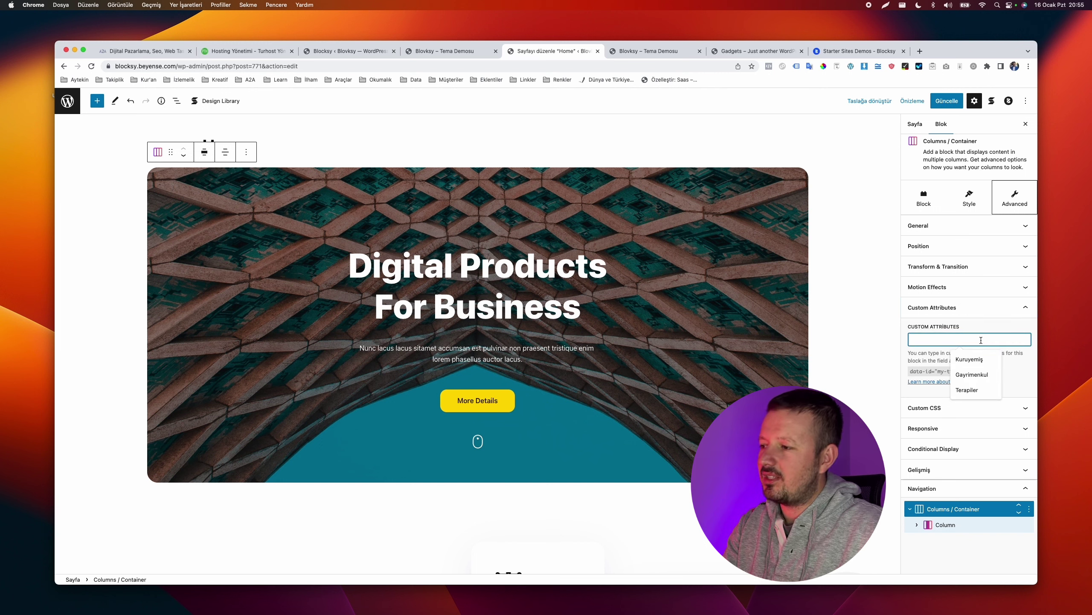
click(994, 323)
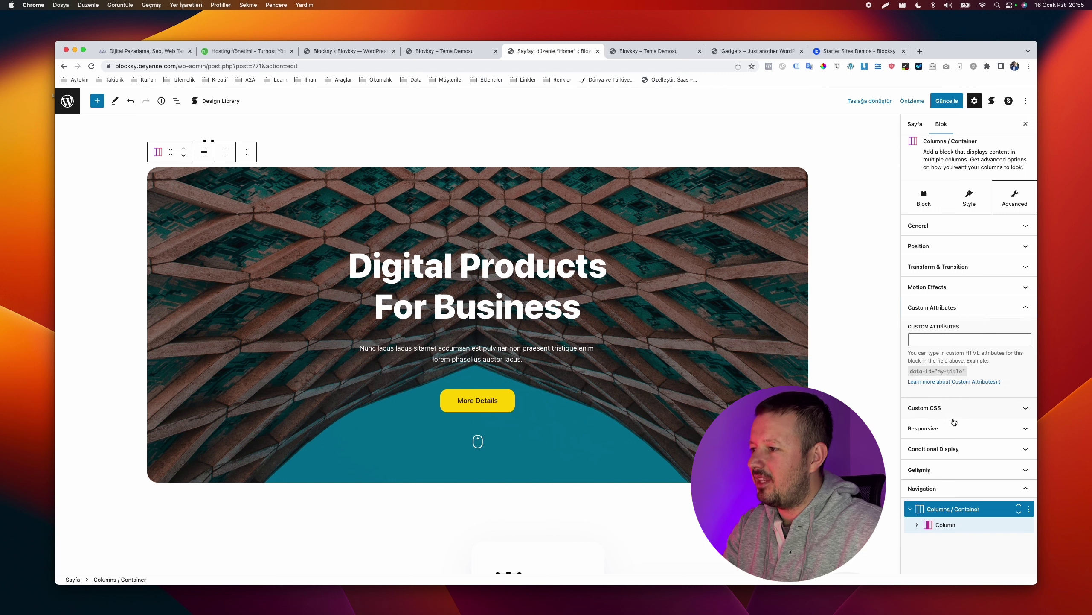
click(974, 338)
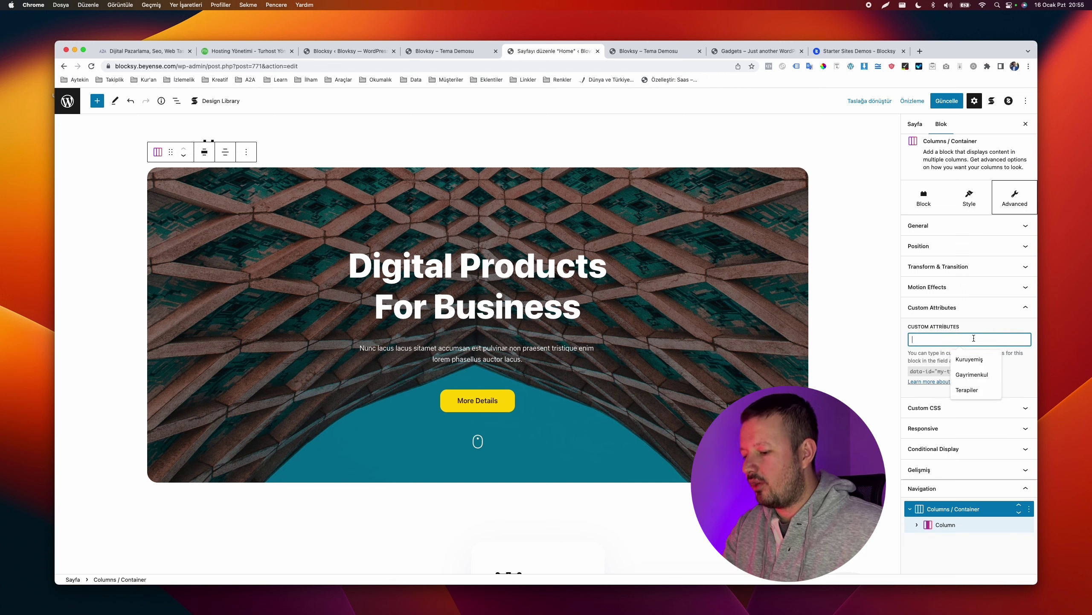
text(deneme)
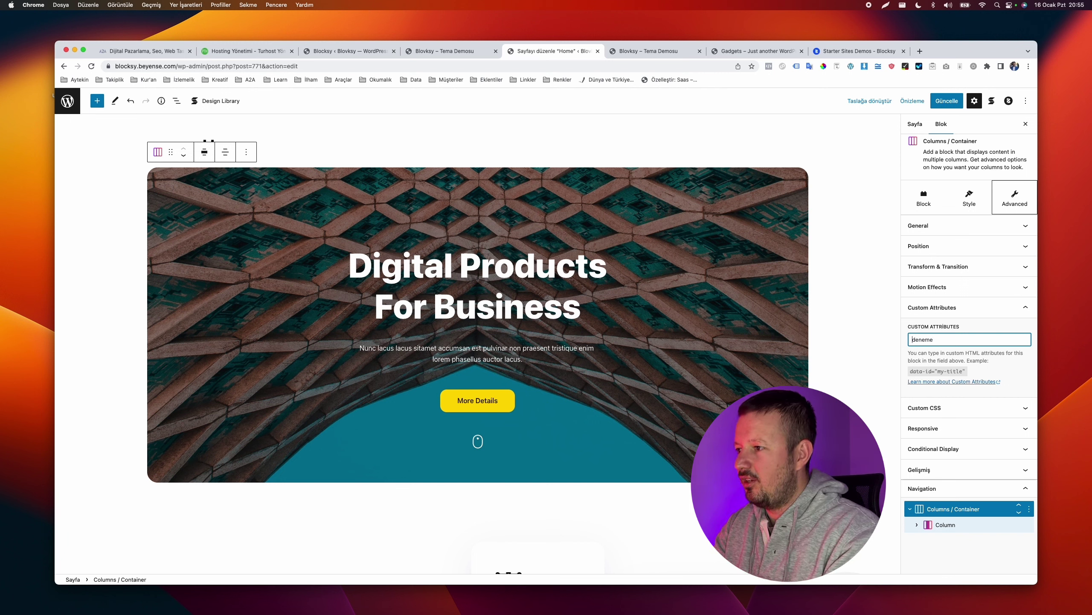
text(#)
key(BackSpace)
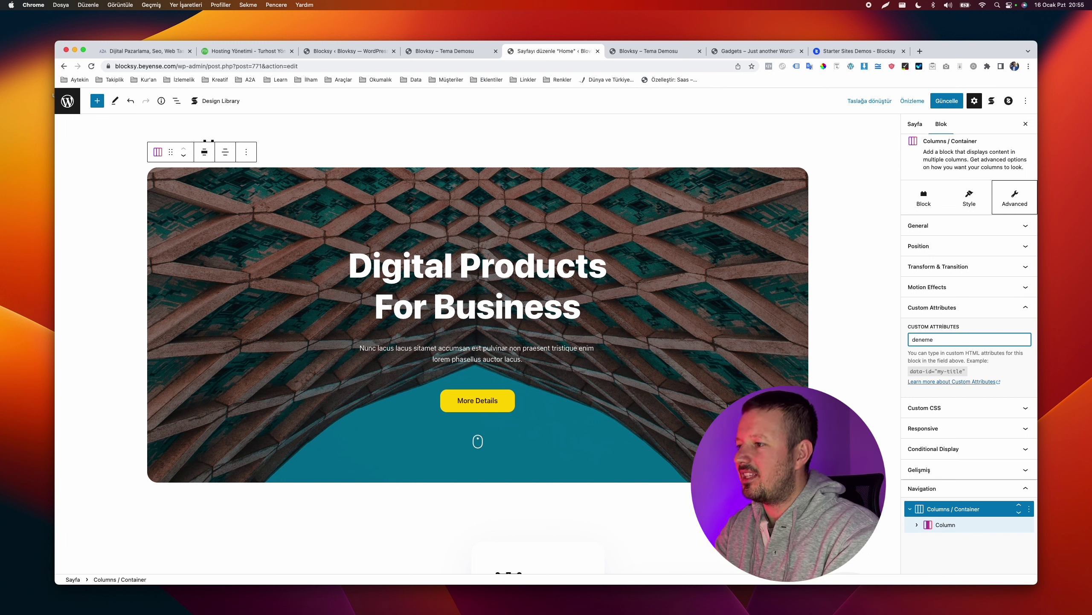
Enable Hide on Desktop in the hero container's Responsive settings and collapse the section
click(950, 431)
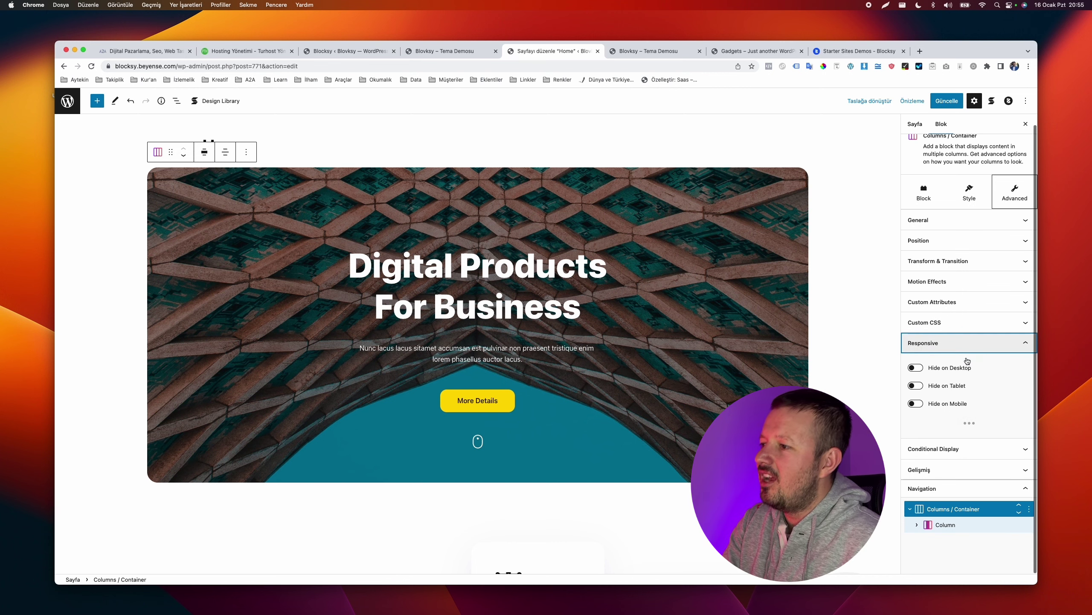
click(916, 367)
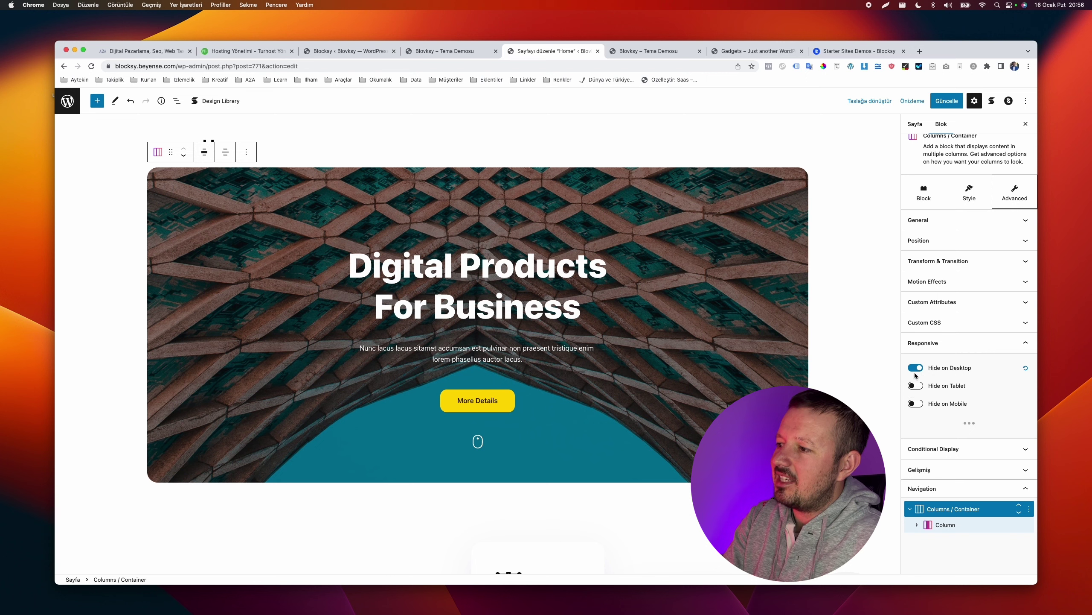
click(957, 344)
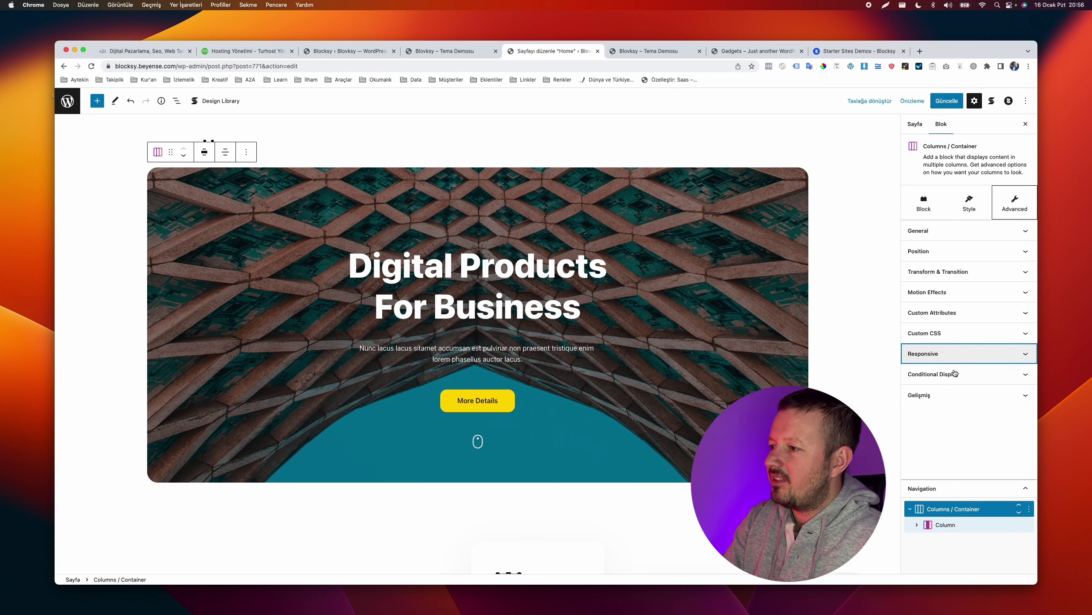
Examine the hero container's Conditional Display and Gelişmiş advanced sections
click(955, 371)
click(955, 326)
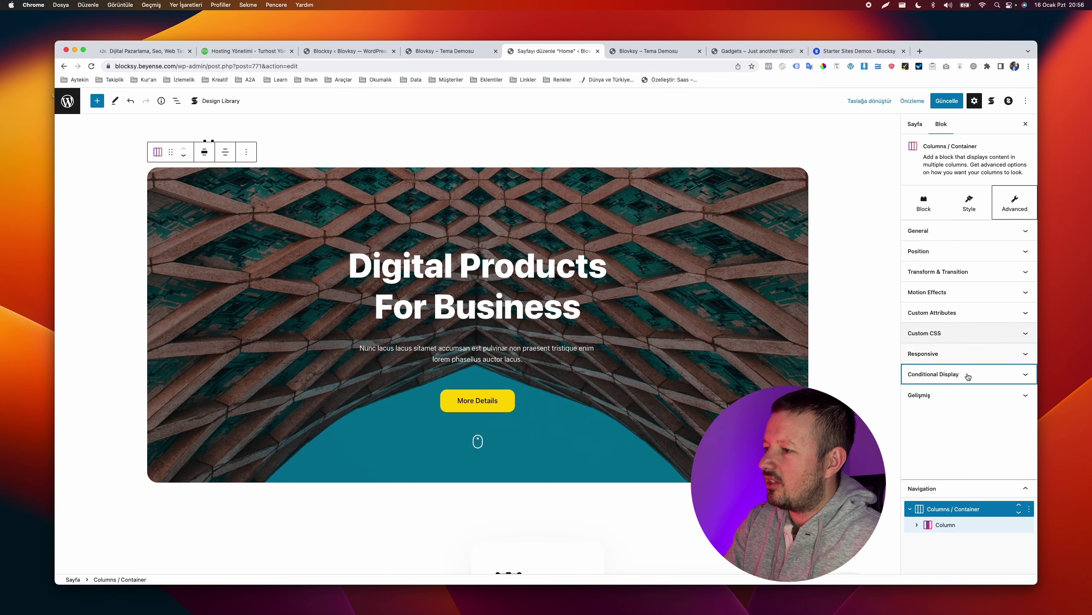
click(964, 394)
click(964, 395)
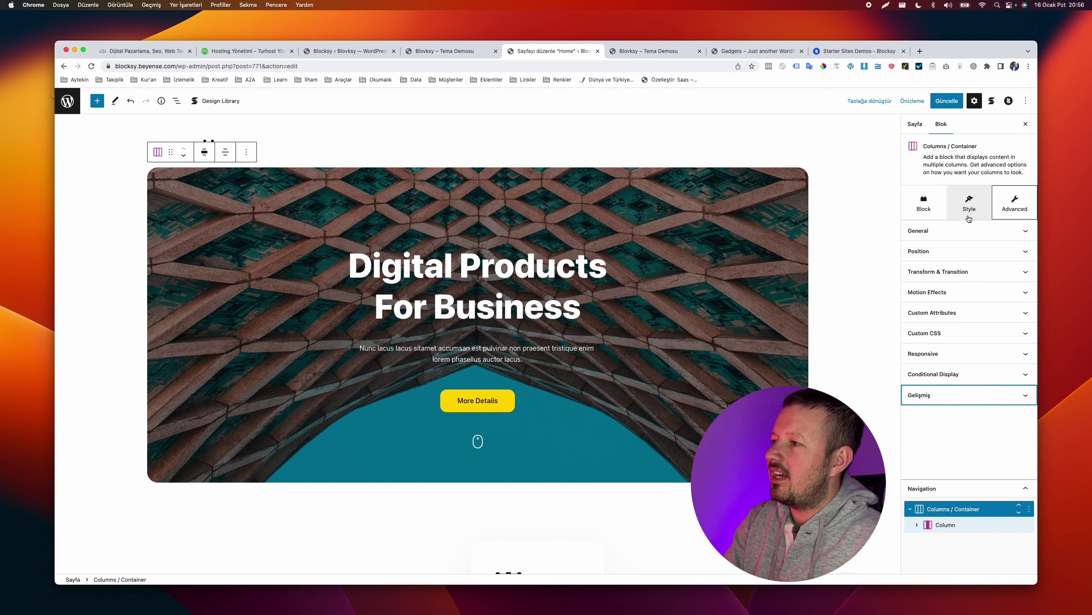
Try the hand-held phone photo with the coffee glass from the media library as the hero container's background image
click(928, 211)
click(987, 251)
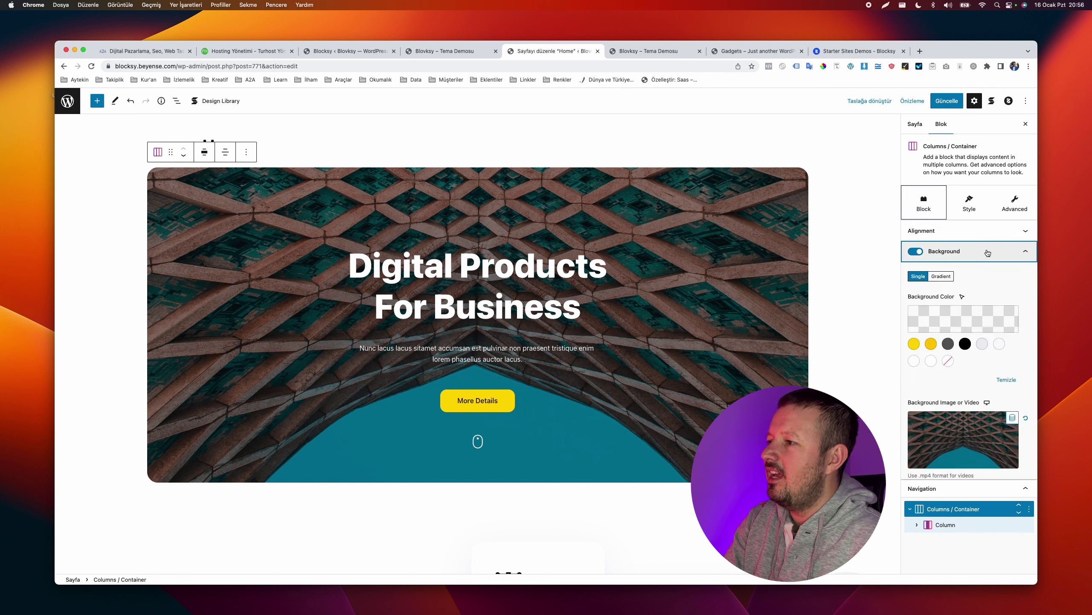
scroll(977, 311, down, 3)
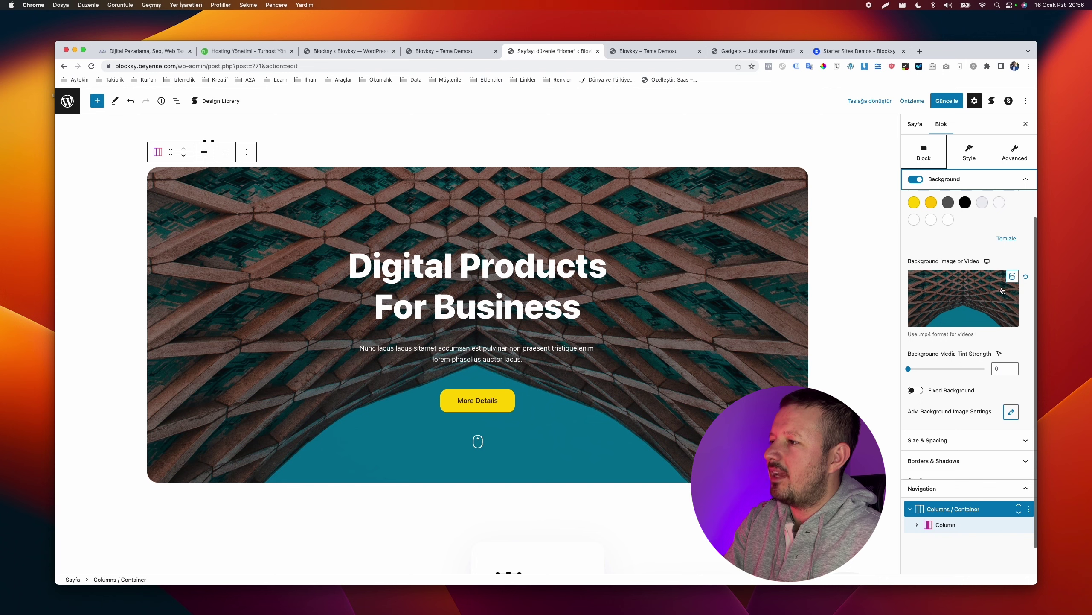
click(975, 311)
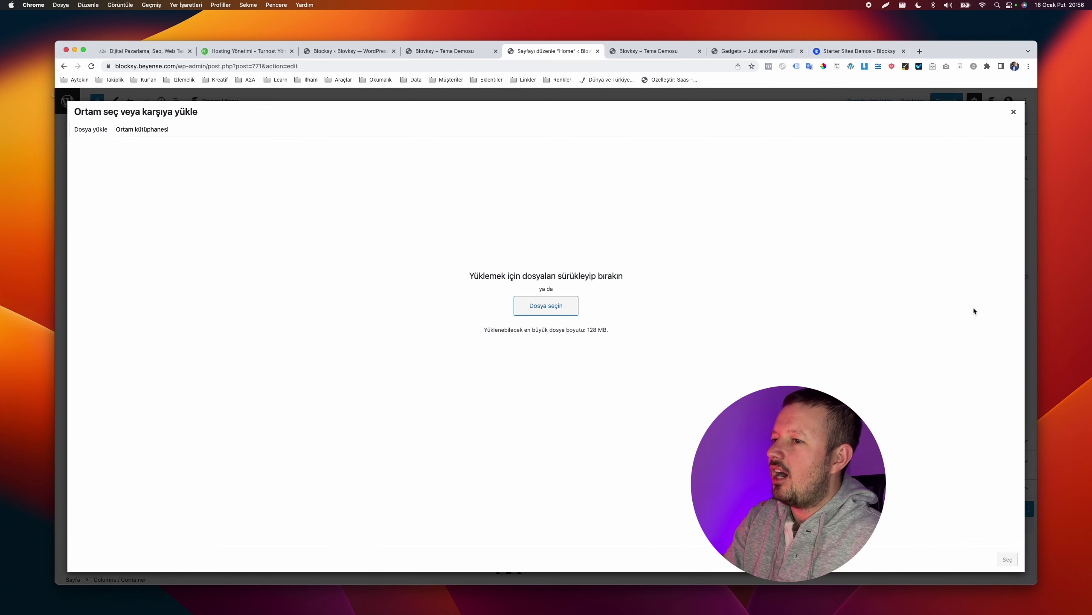
click(163, 127)
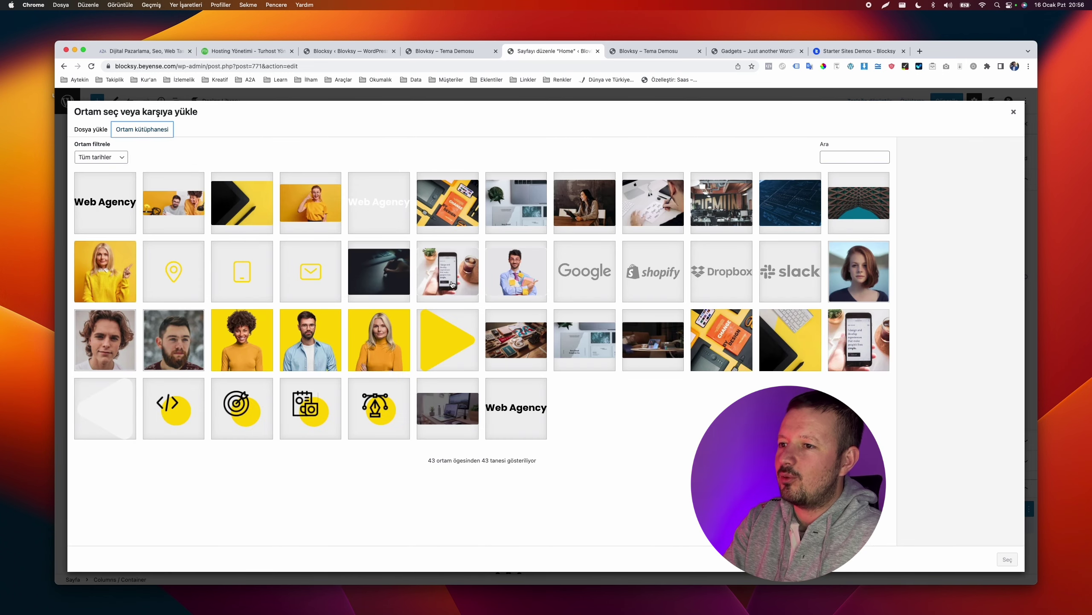
click(451, 283)
click(1007, 559)
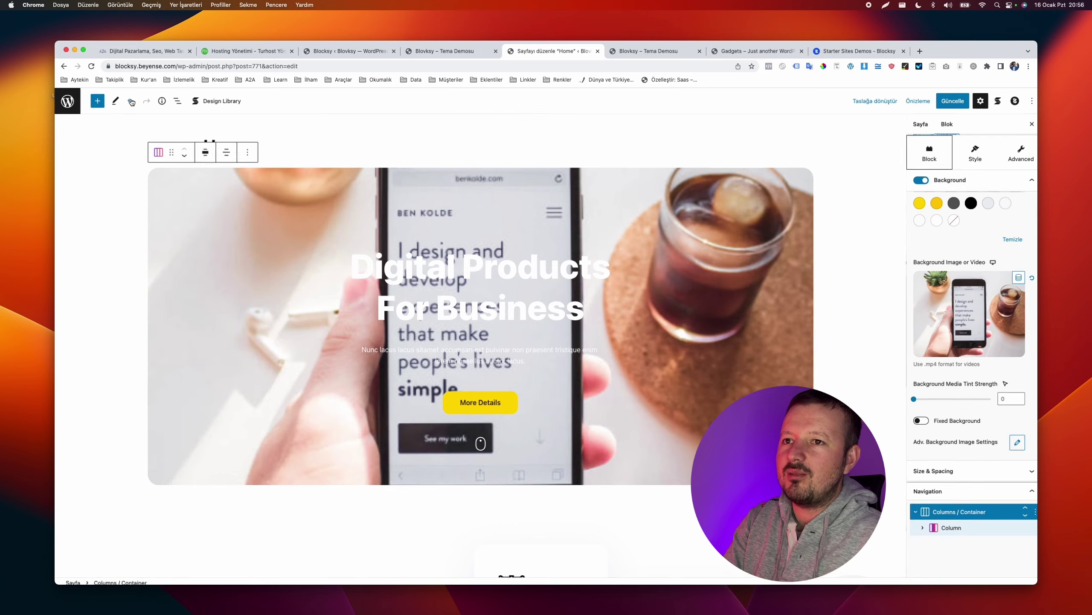
Undo the hero container's background image change
scroll(129, 108, up, 5)
click(279, 129)
scroll(280, 132, down, 5)
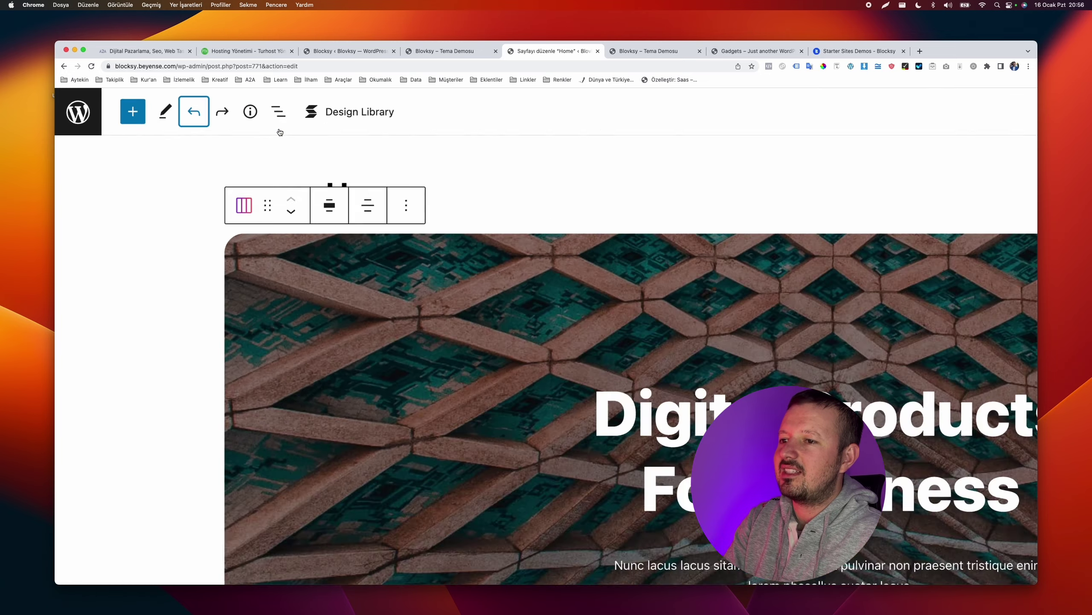
Reset the bottom padding in the hero container's Size & Spacing settings
scroll(978, 389, down, 2)
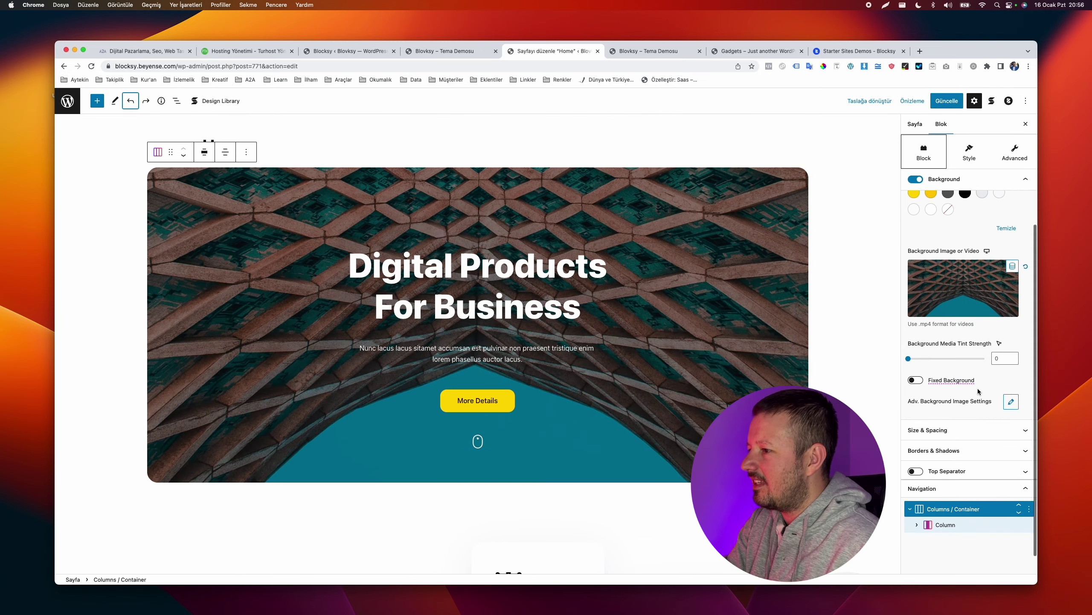
click(967, 409)
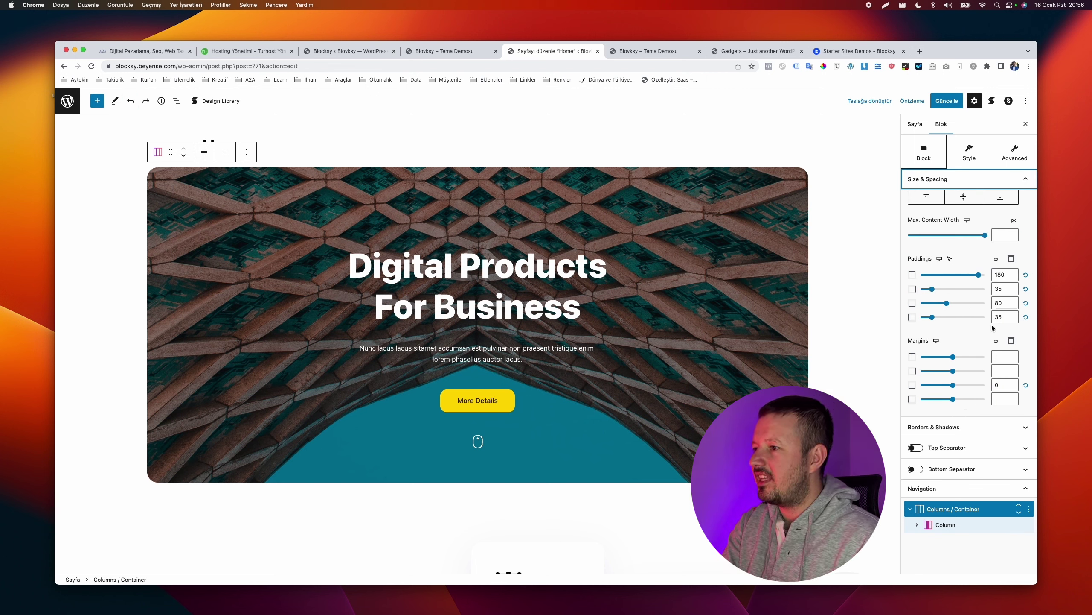
scroll(992, 327, up, 4)
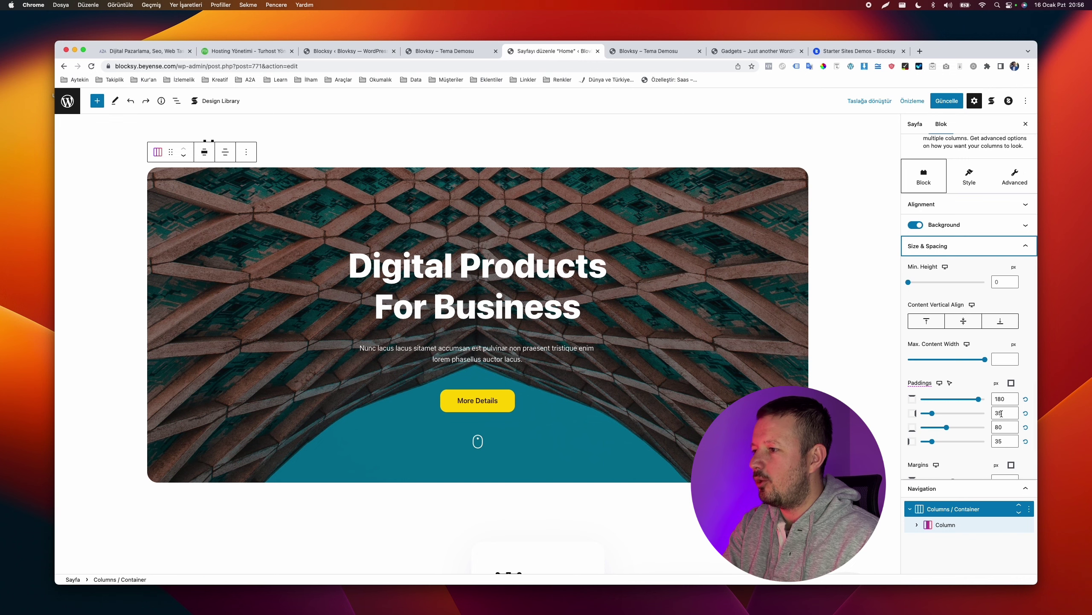
mouse_move(929, 427)
mouse_down()
mouse_move(956, 430)
mouse_move(932, 427)
mouse_up()
click(1026, 427)
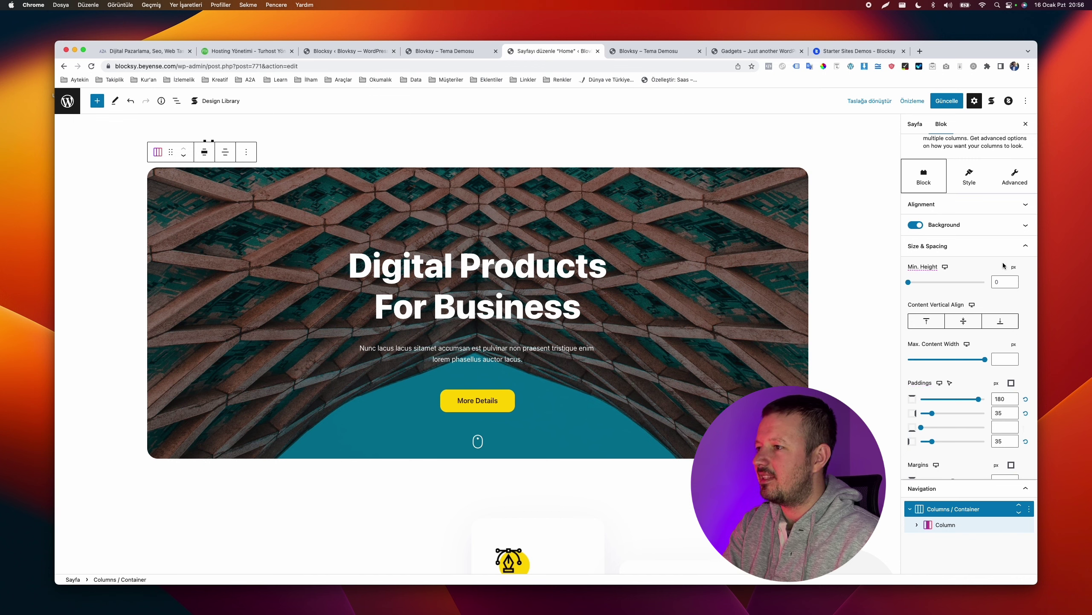
Slightly increase the spacing below the hero heading and select the text block underneath it
click(564, 283)
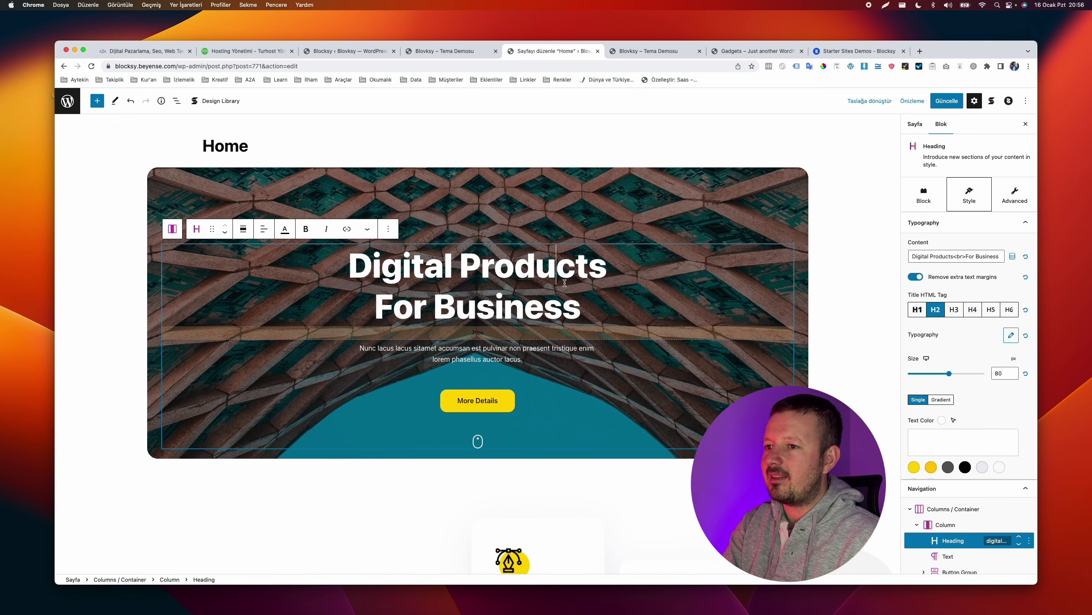
drag(481, 332, 485, 344)
click(486, 359)
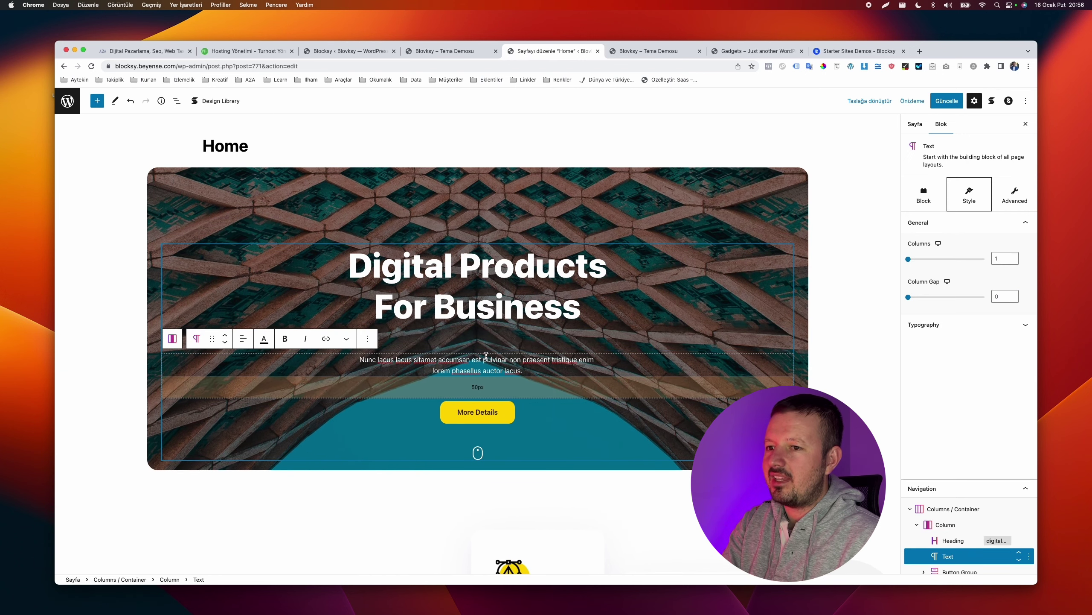
Replace the hero heading with "Bu Alana Başlık Bölümü Gelecek"
triple_click(485, 305)
text(xq)
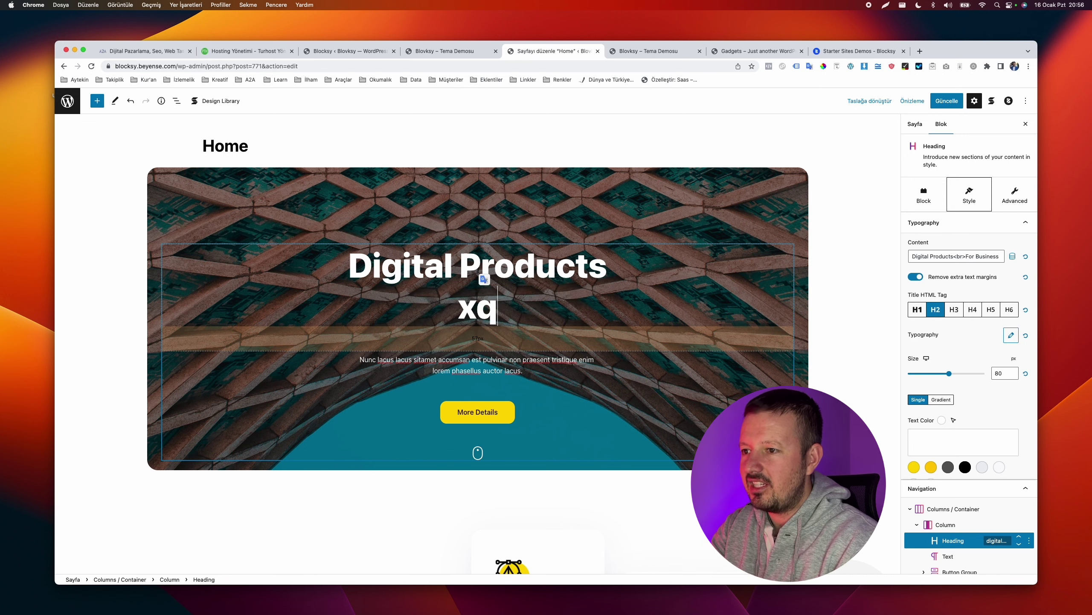
key(super+a)
text(Bu)
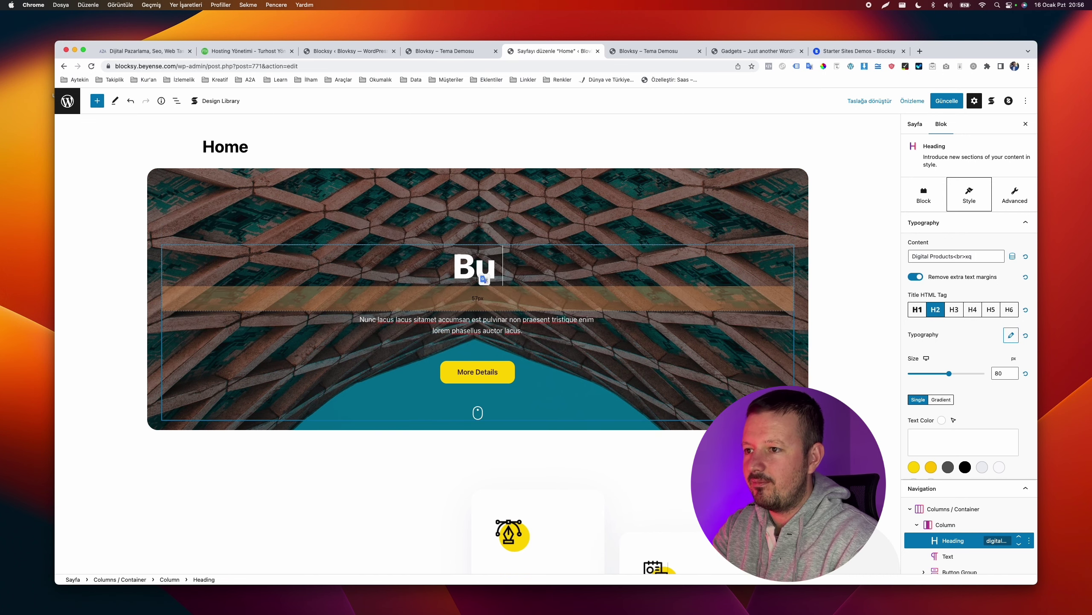
text( Alana Başlık Bö)
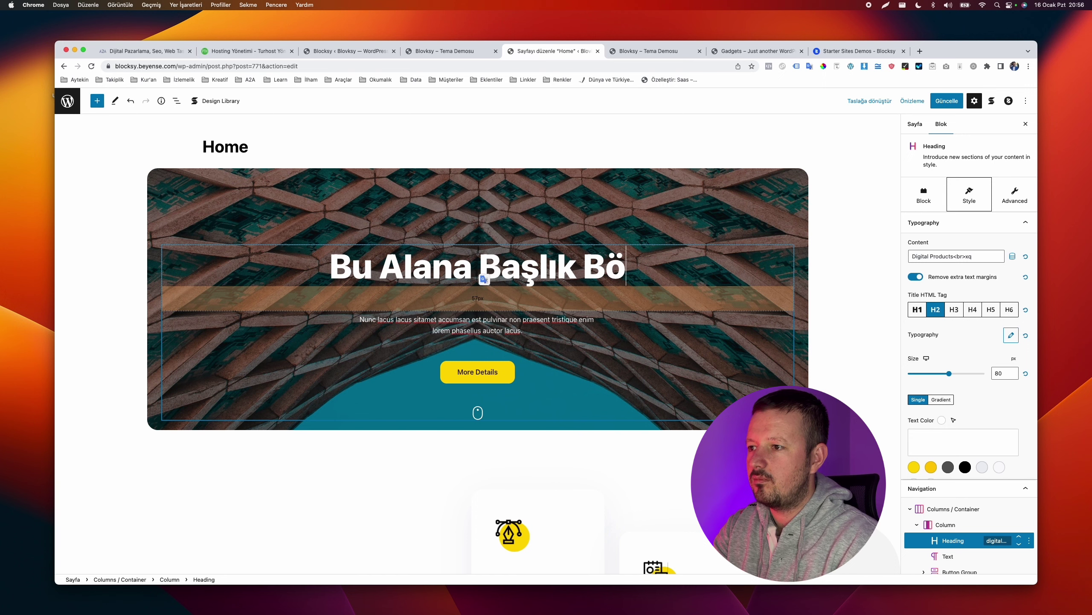
text(lümü Gelecek)
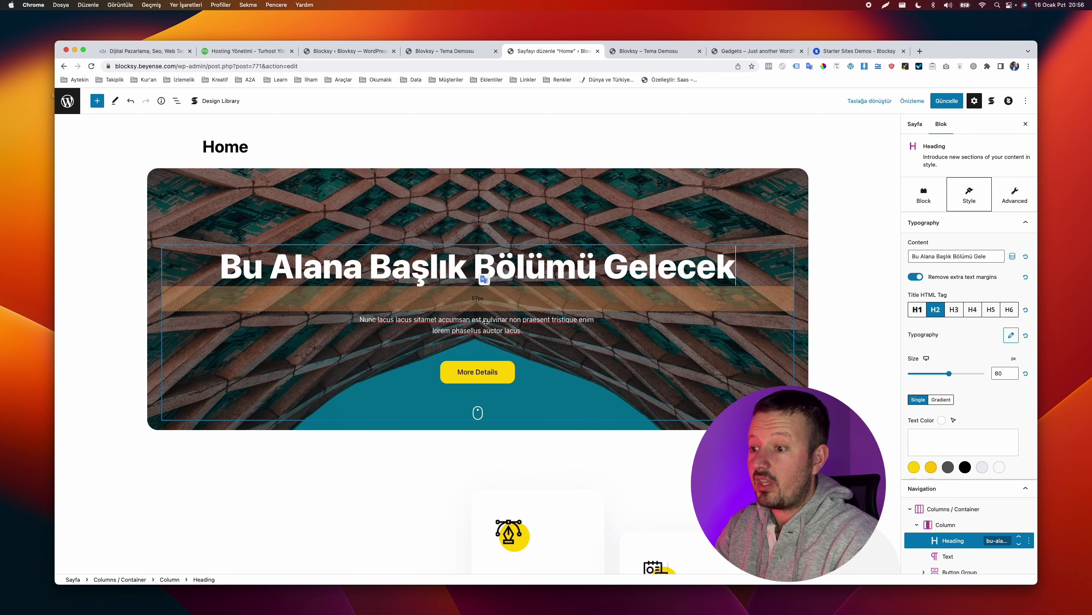
Select the hero's More Details button, view its block transform options, and place the text cursor in its label
scroll(496, 377, down, 3)
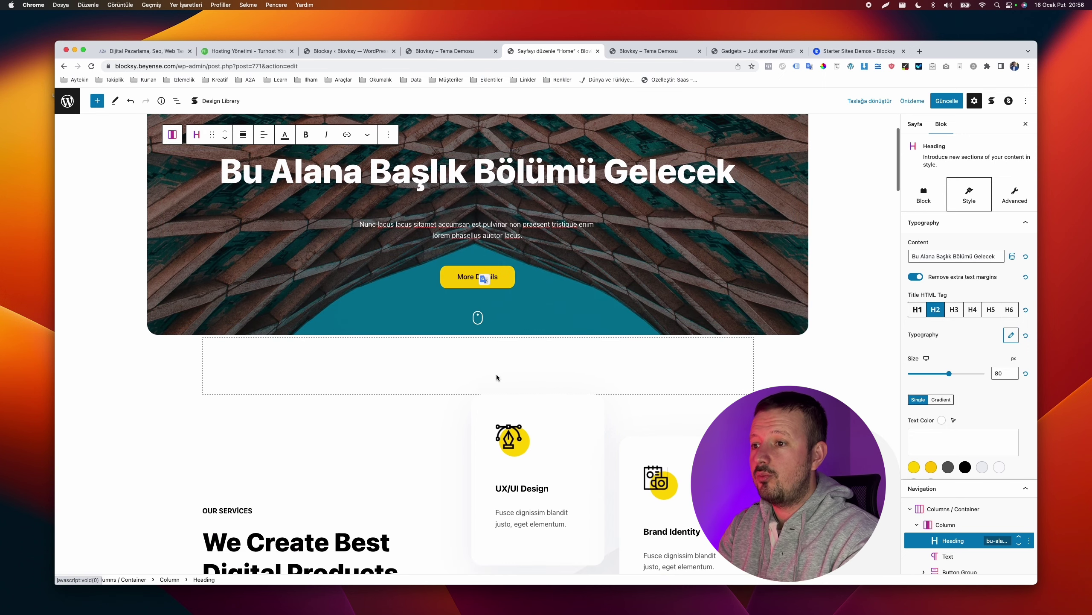
click(505, 278)
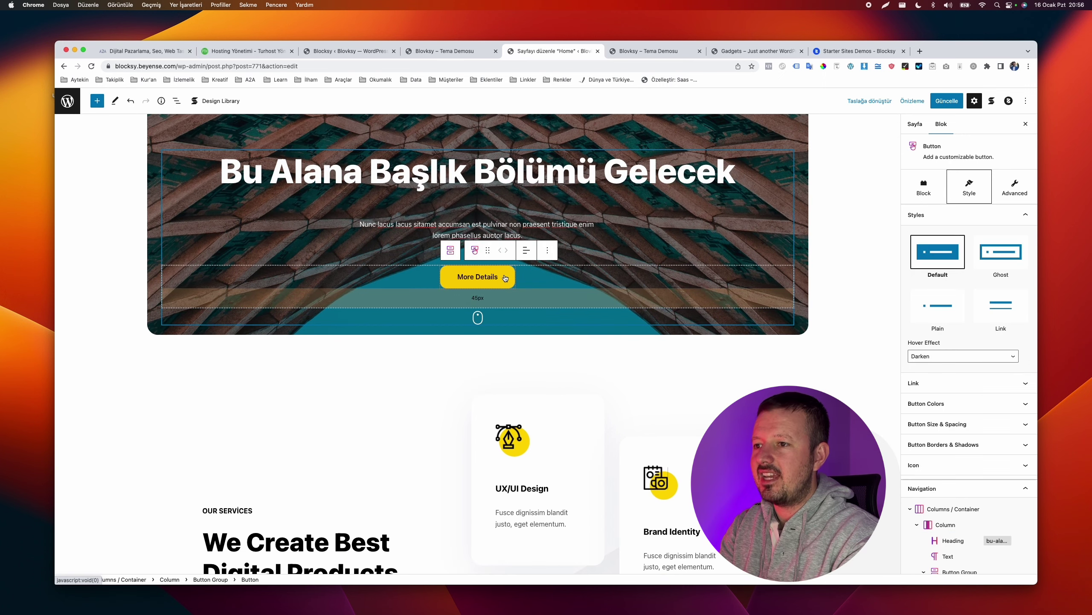
click(475, 250)
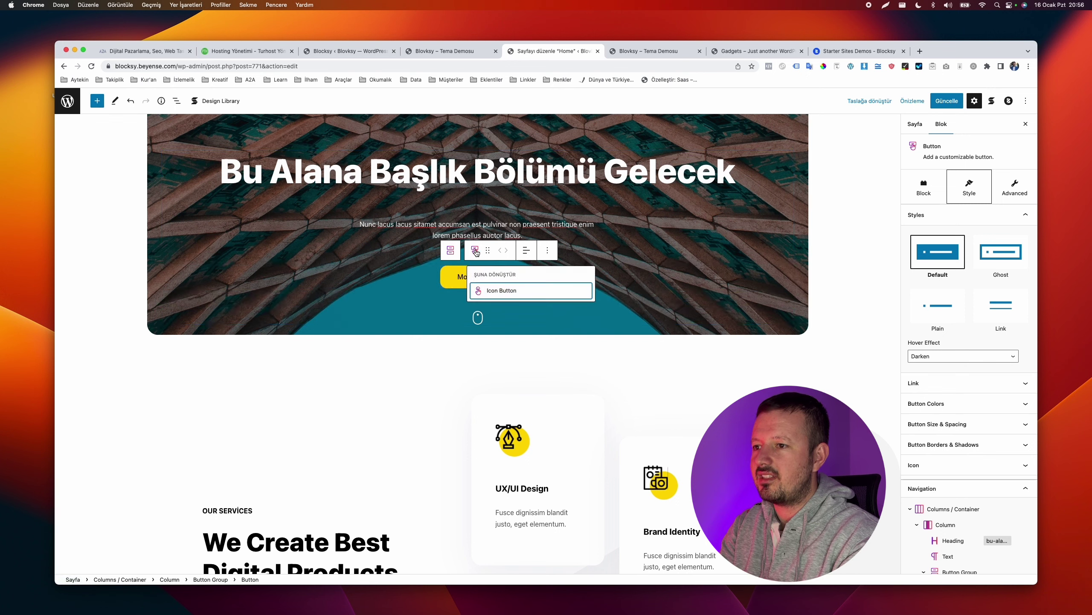
click(451, 250)
click(470, 282)
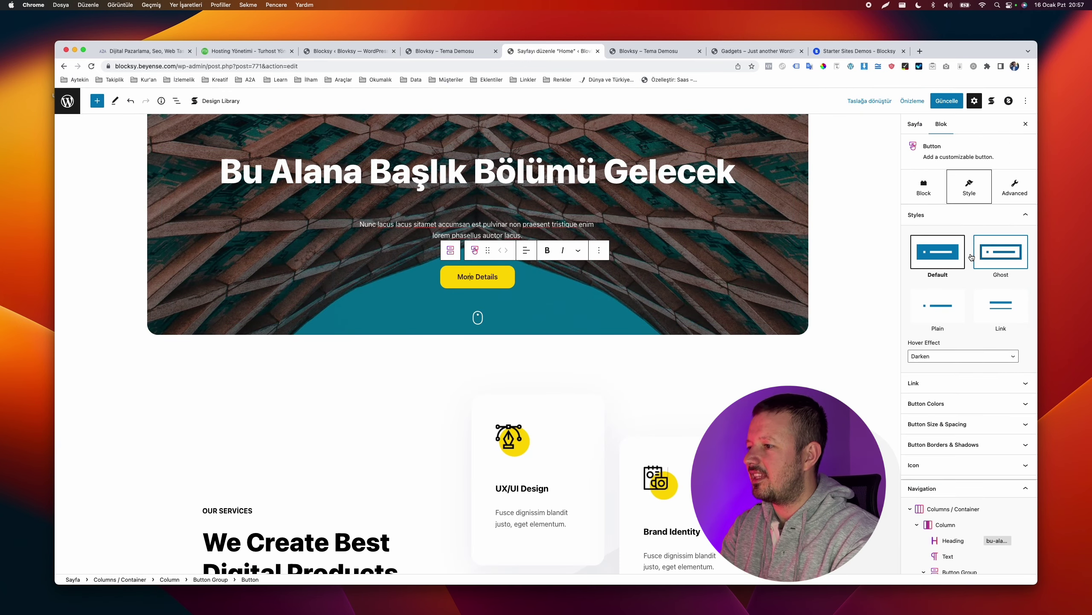
Examine the More Details button's Link and Button Colors settings, then deselect the block
click(956, 380)
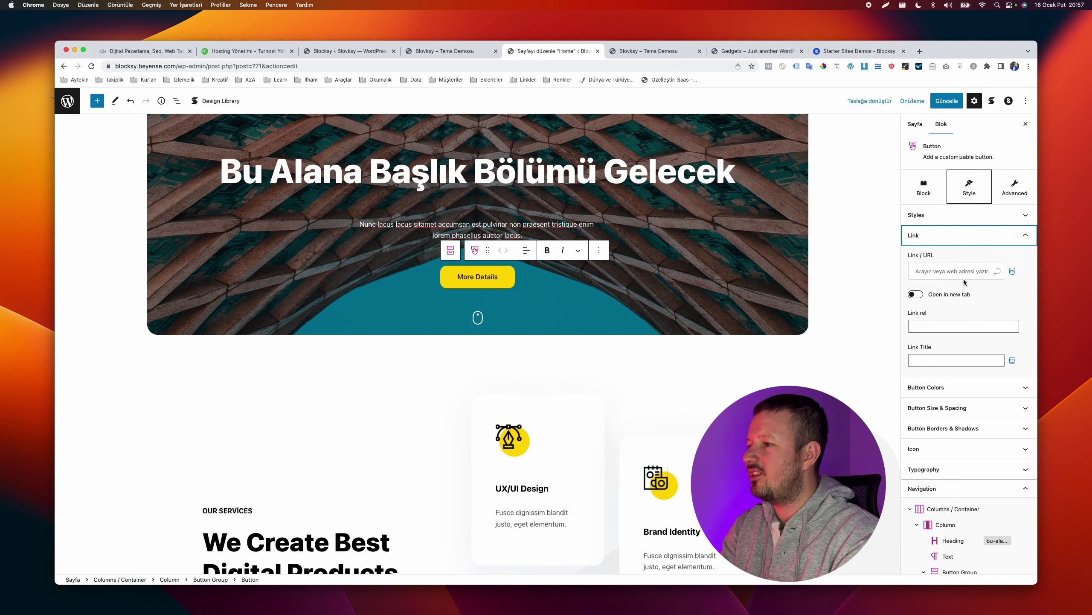
click(971, 236)
click(973, 257)
click(974, 260)
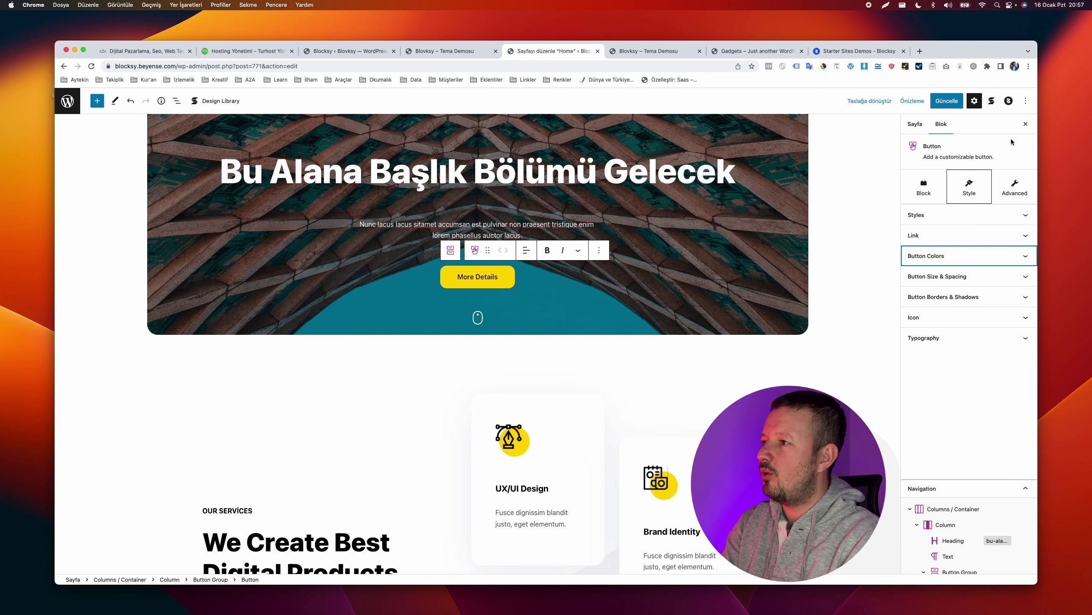
drag(982, 122, 873, 118)
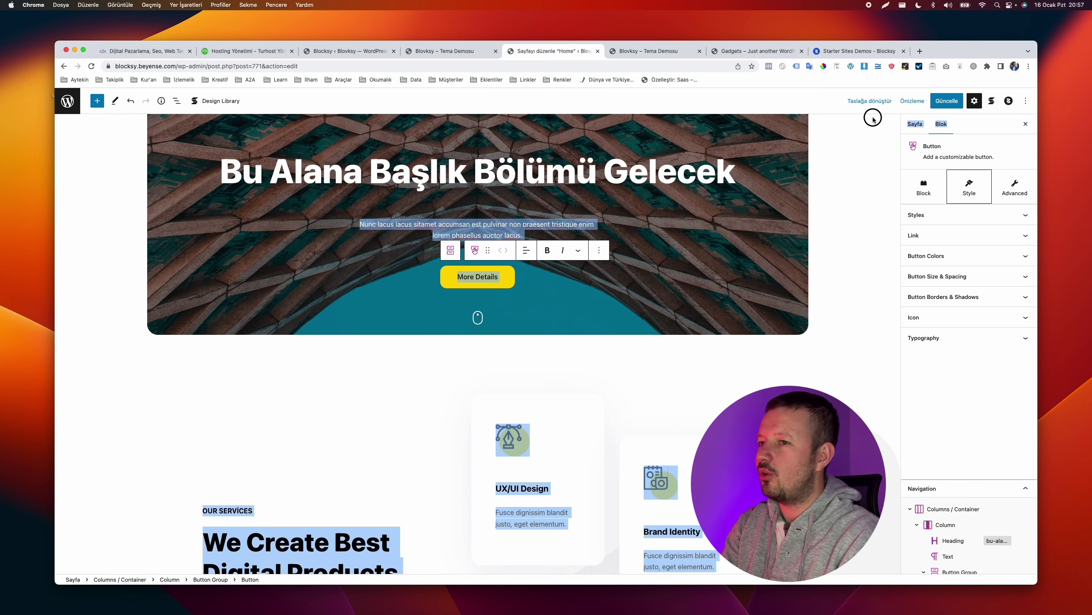
click(869, 197)
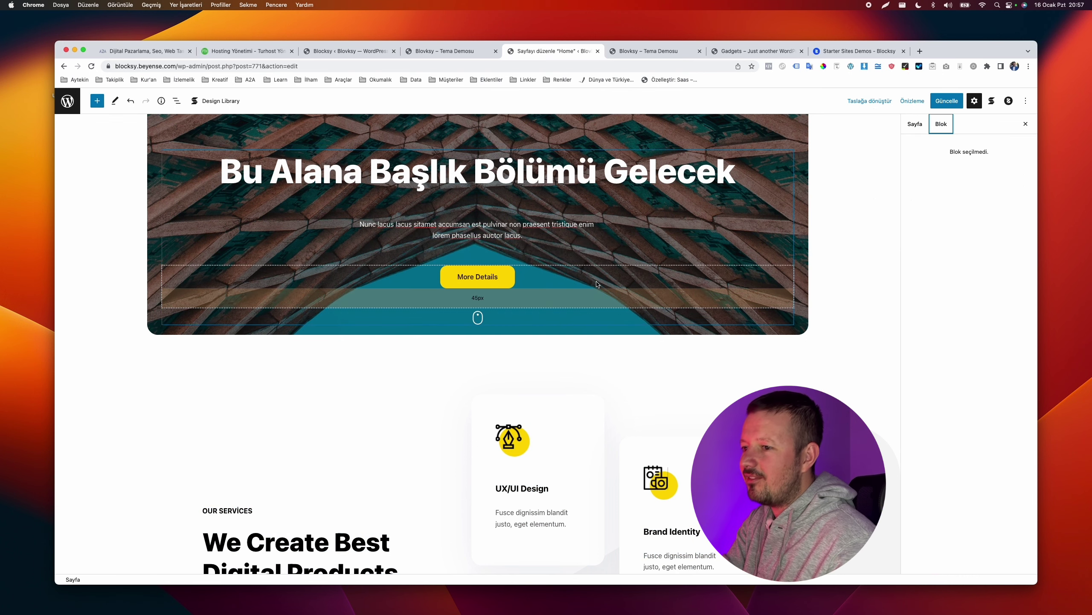
Select the outer container of the Our Services section and collapse its Size & Spacing settings
scroll(576, 297, down, 5)
scroll(516, 353, down, 3)
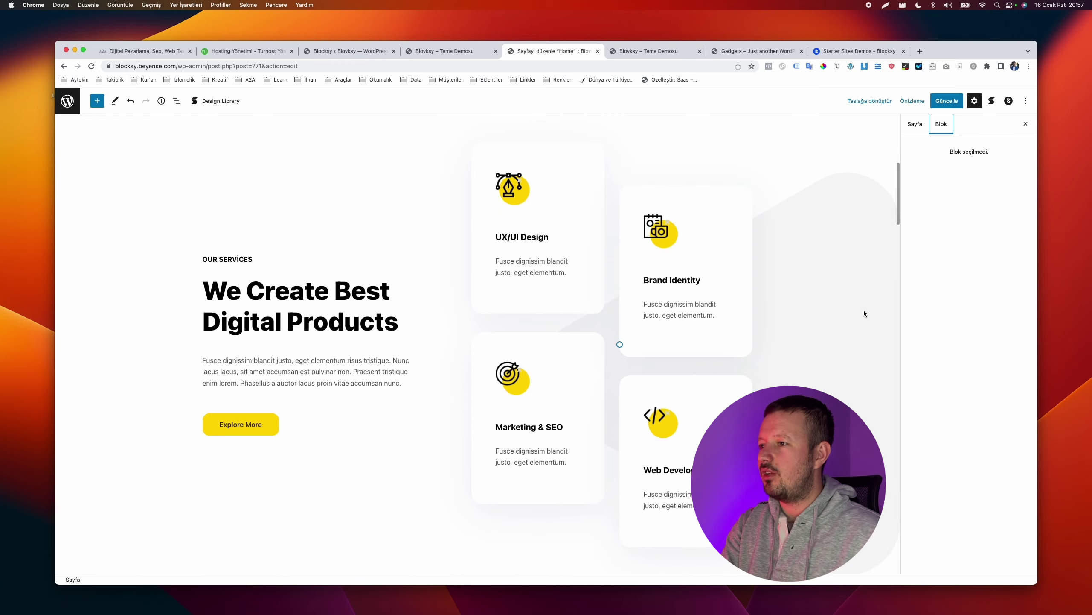
scroll(850, 308, up, 2)
click(858, 298)
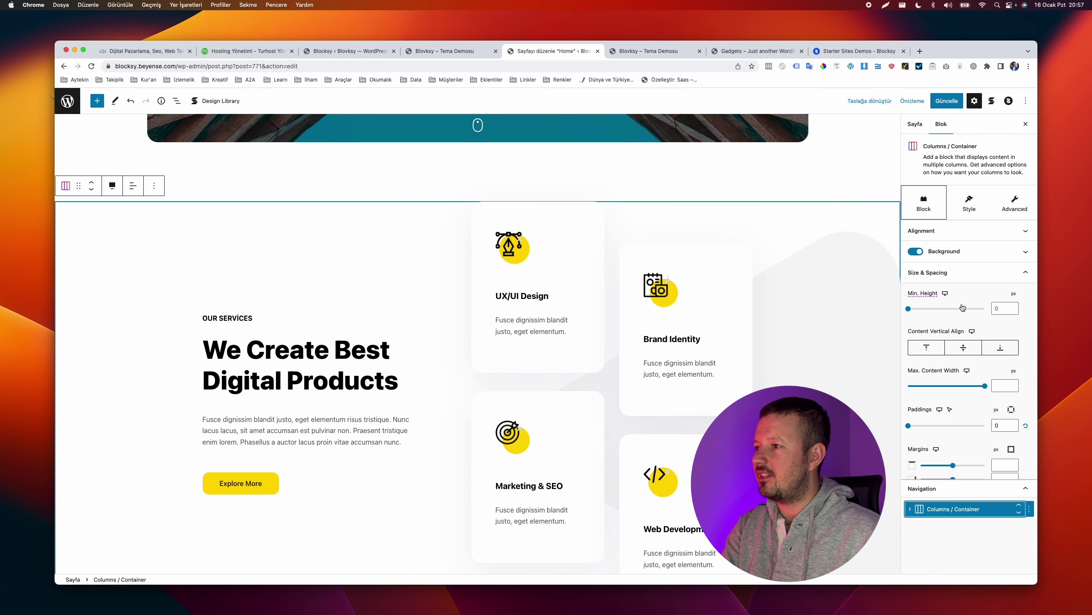
click(955, 273)
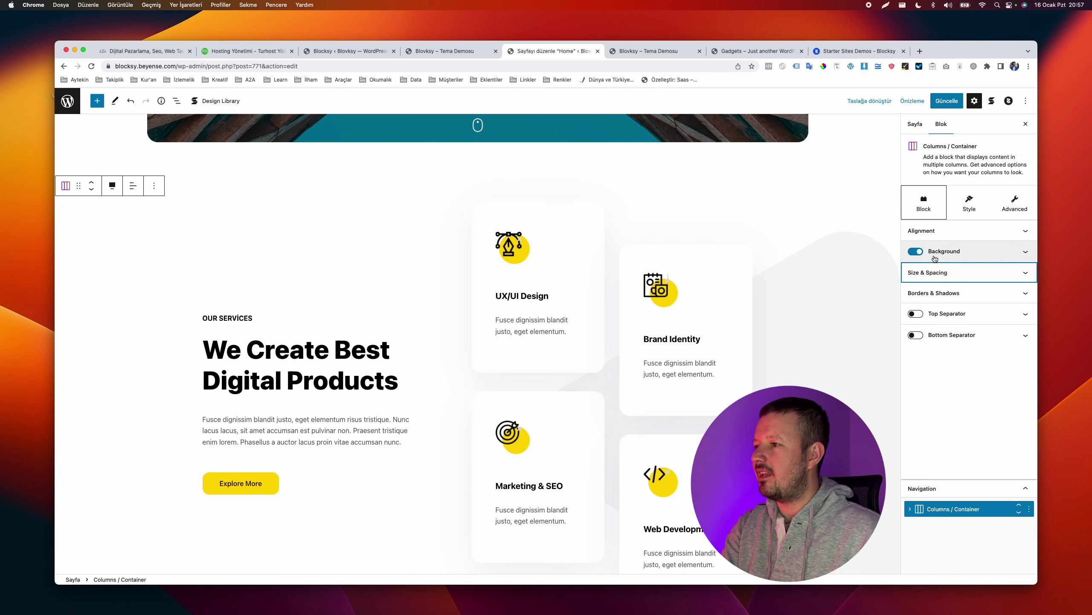
Try switching the services container's background off and back on, and review its background image settings
click(917, 253)
click(918, 254)
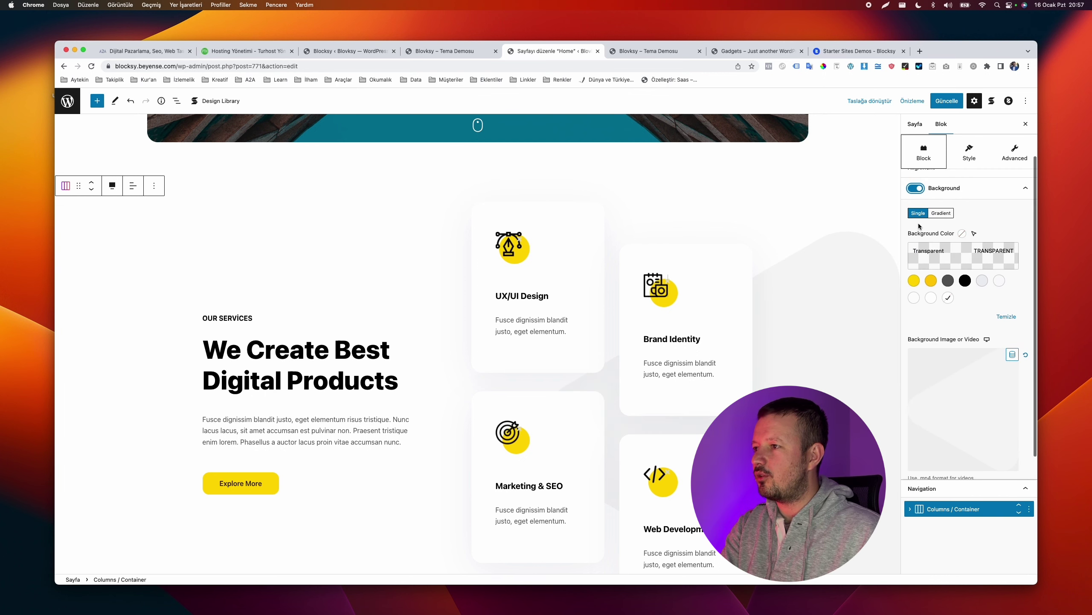
scroll(916, 215, down, 2)
click(916, 190)
click(916, 189)
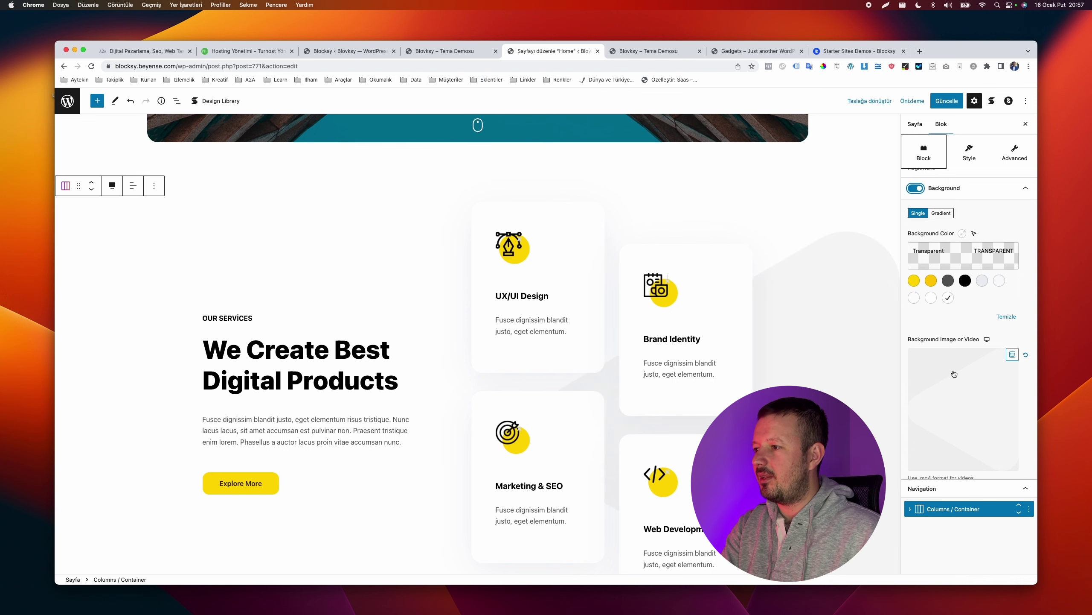
scroll(949, 371, down, 3)
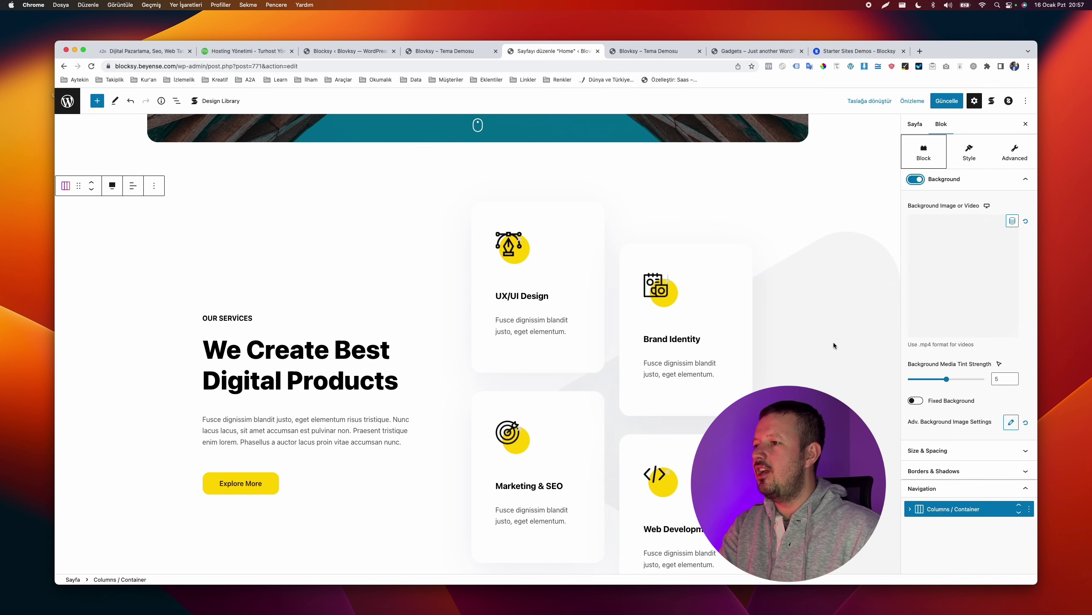
Look over the service cards and select the inner Columns / Container holding the Our Services content
scroll(833, 342, down, 8)
scroll(618, 318, up, 8)
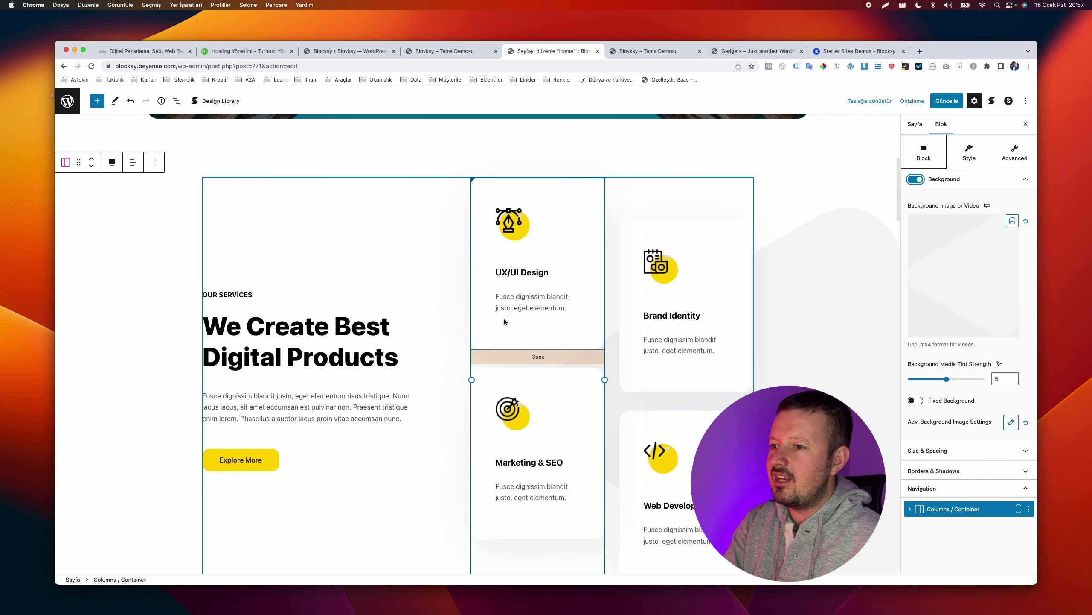
scroll(507, 319, down, 3)
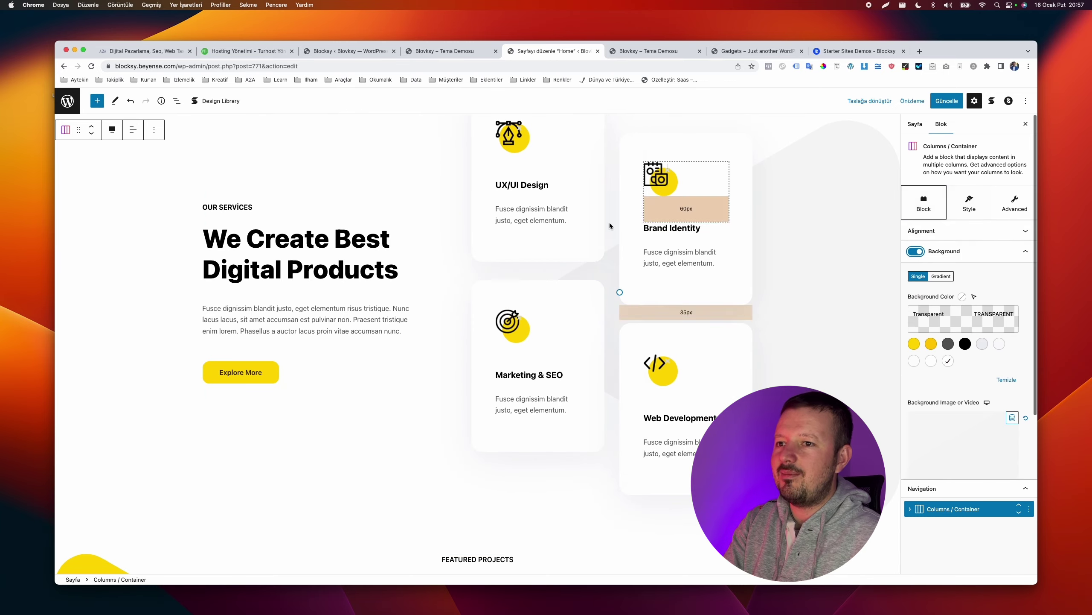
scroll(536, 248, up, 5)
click(307, 324)
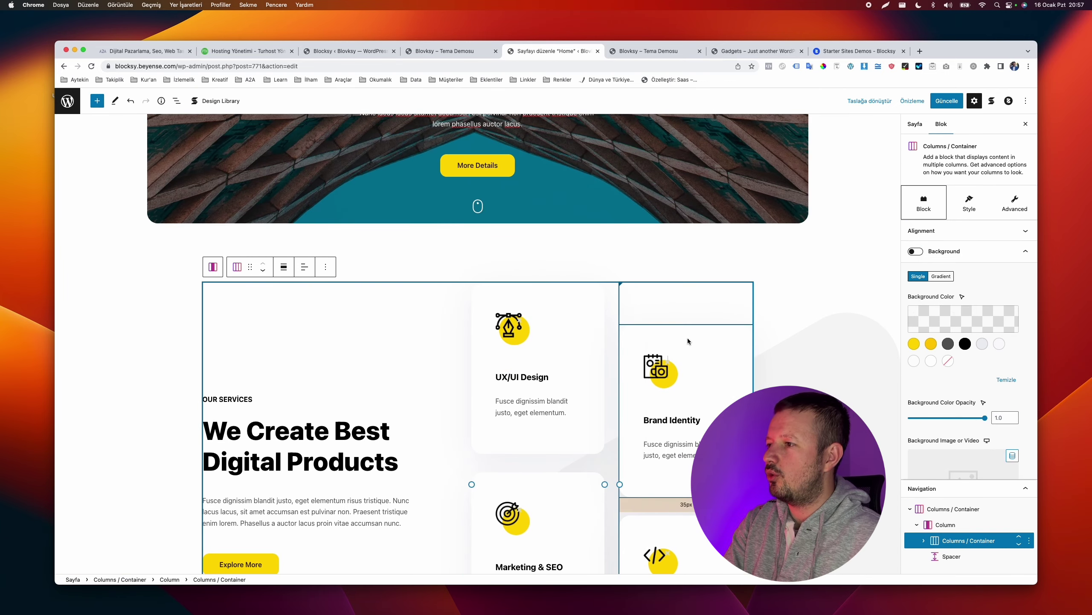
Enlarge the block navigation tree and review the services container's background, spacing, border and separator settings
scroll(963, 345, down, 4)
click(949, 508)
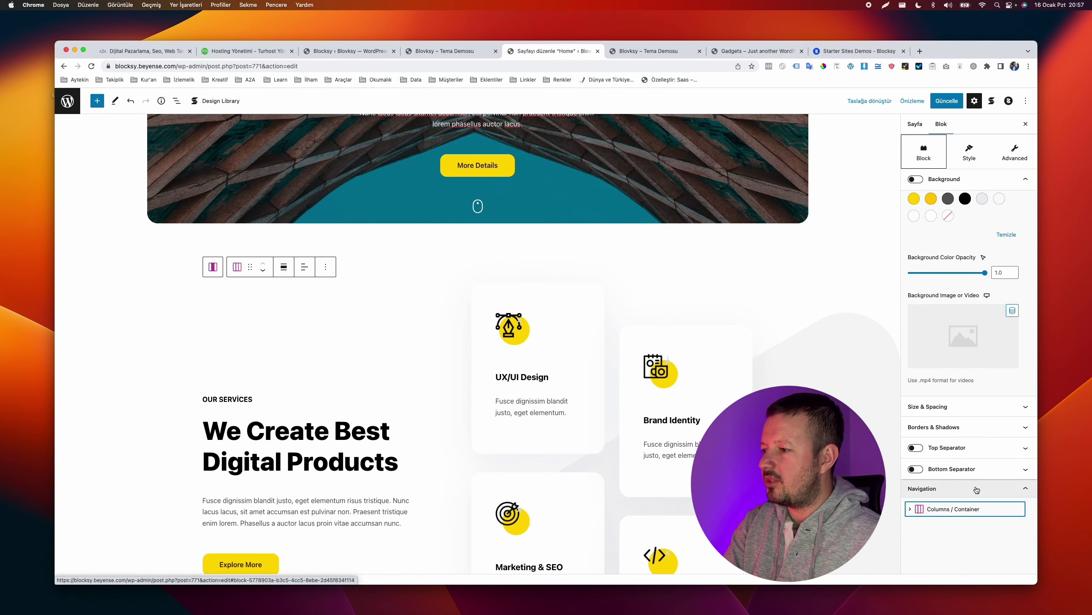
drag(977, 489, 976, 465)
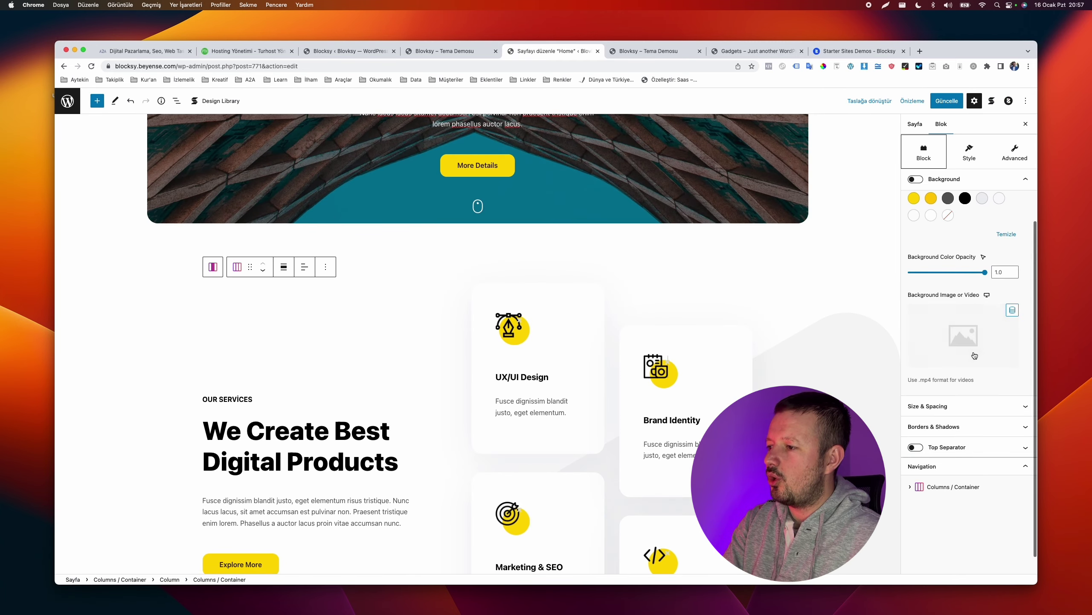
scroll(975, 345, down, 1)
scroll(538, 344, down, 5)
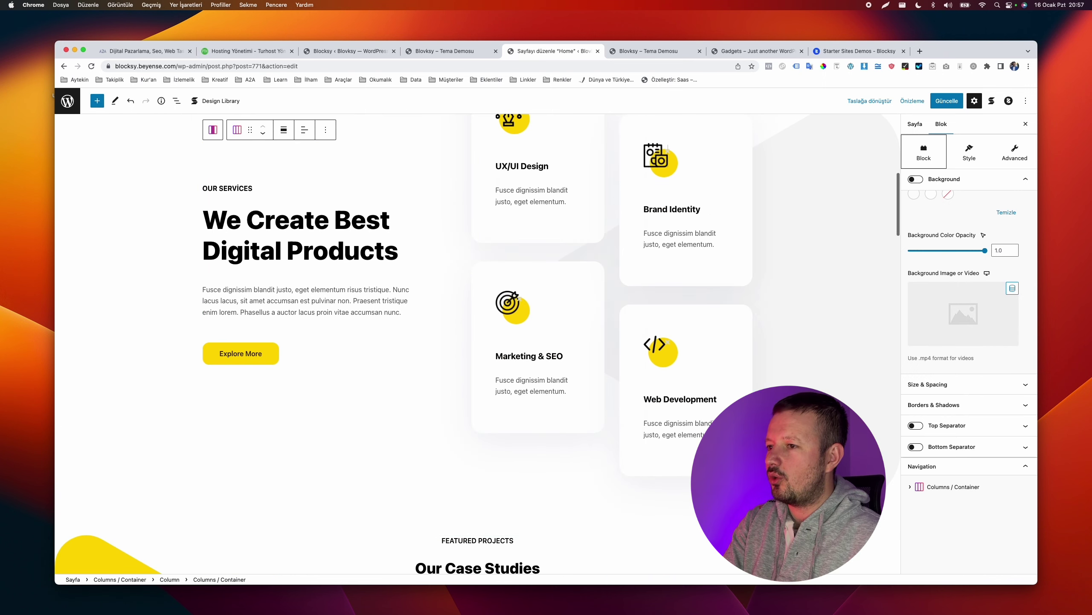
Expand the Our Services block tree down to its three inner columns and select the first column, holding the section text
click(912, 487)
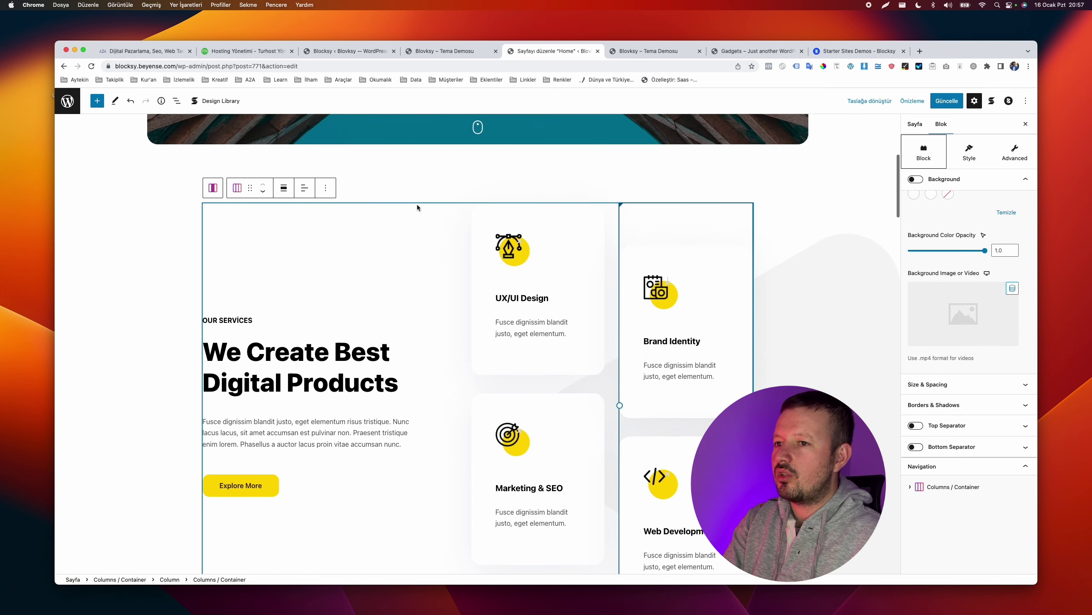
click(911, 488)
click(945, 503)
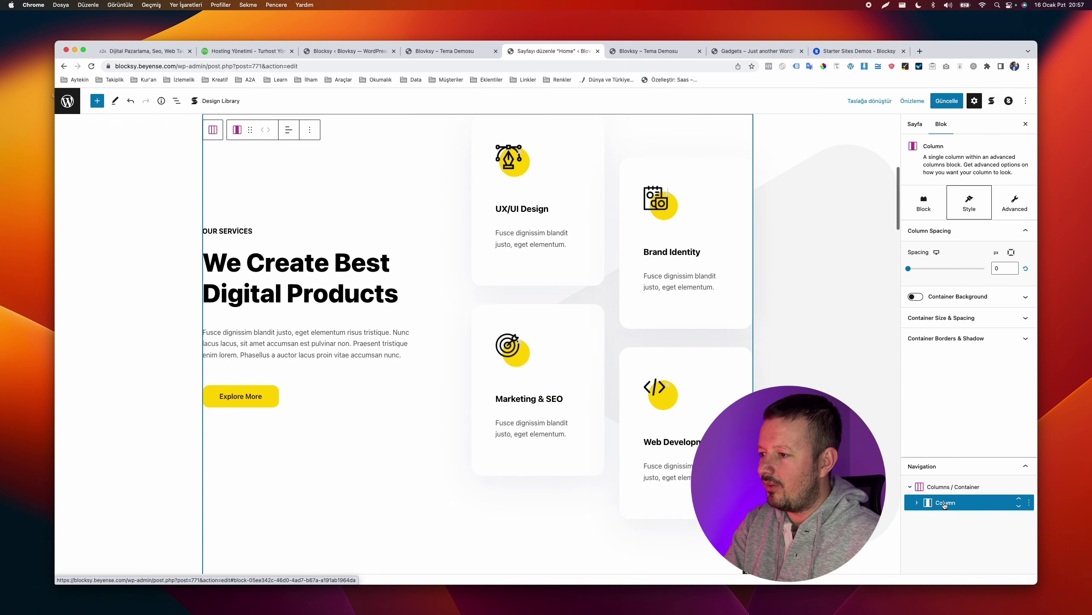
click(918, 503)
click(951, 523)
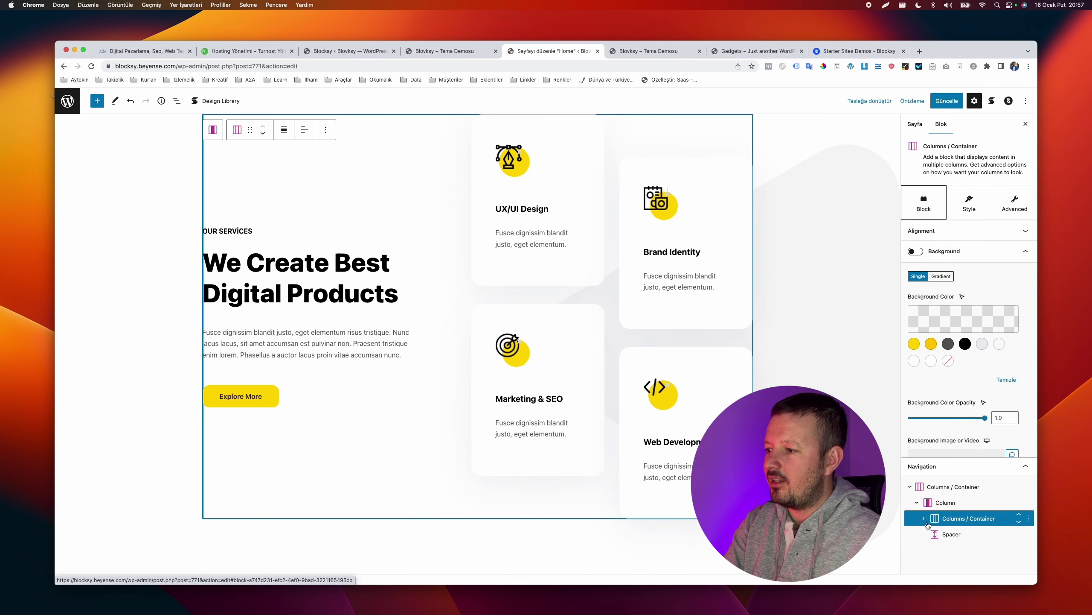
click(924, 519)
click(958, 535)
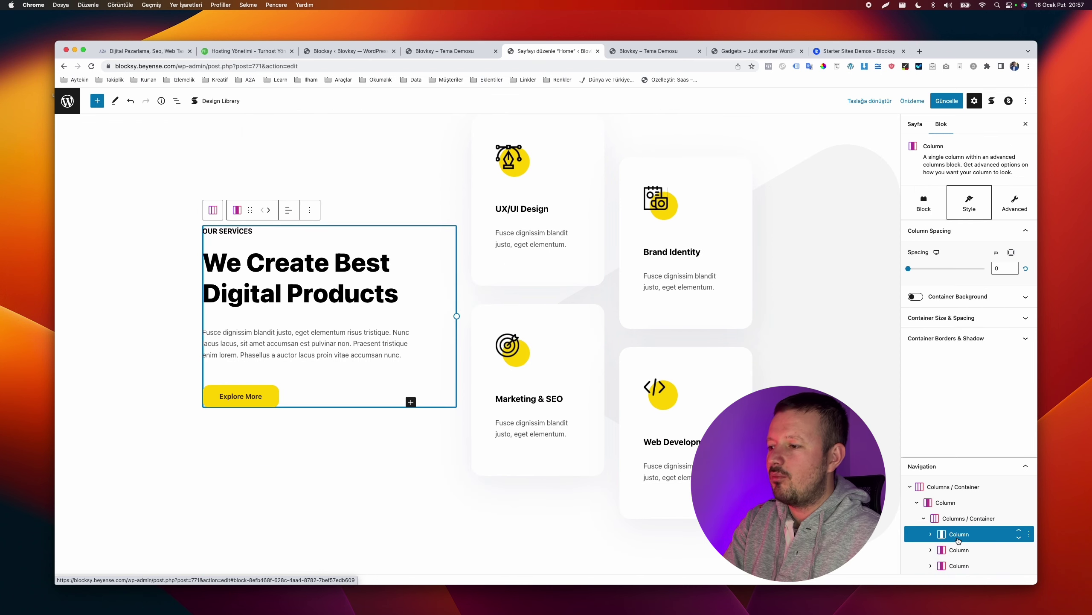
Expand the middle services column in the block tree and select the UX/UI Design card's container
click(958, 550)
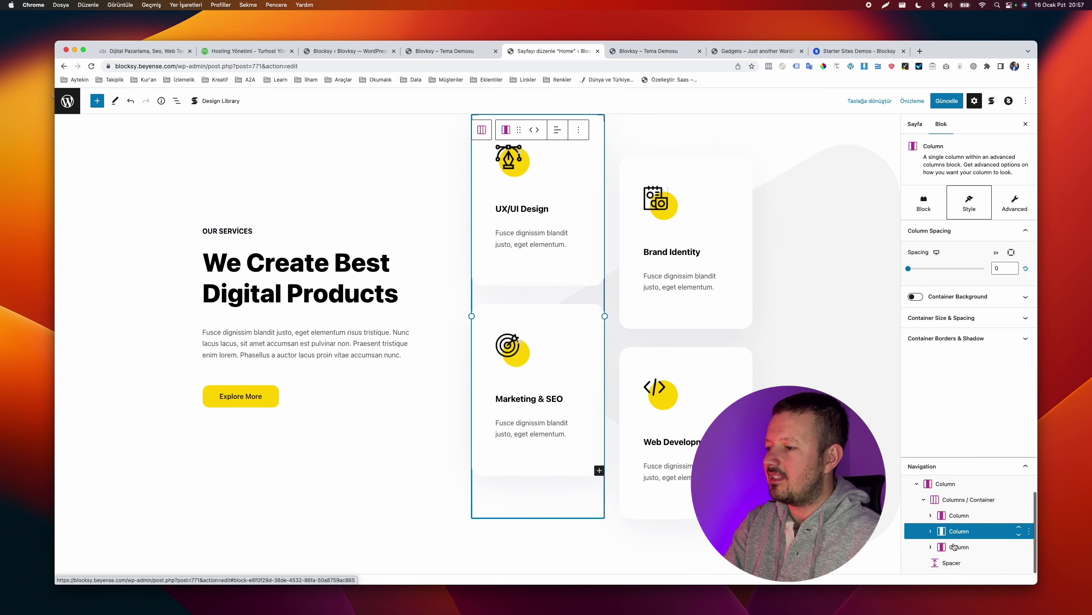
click(931, 531)
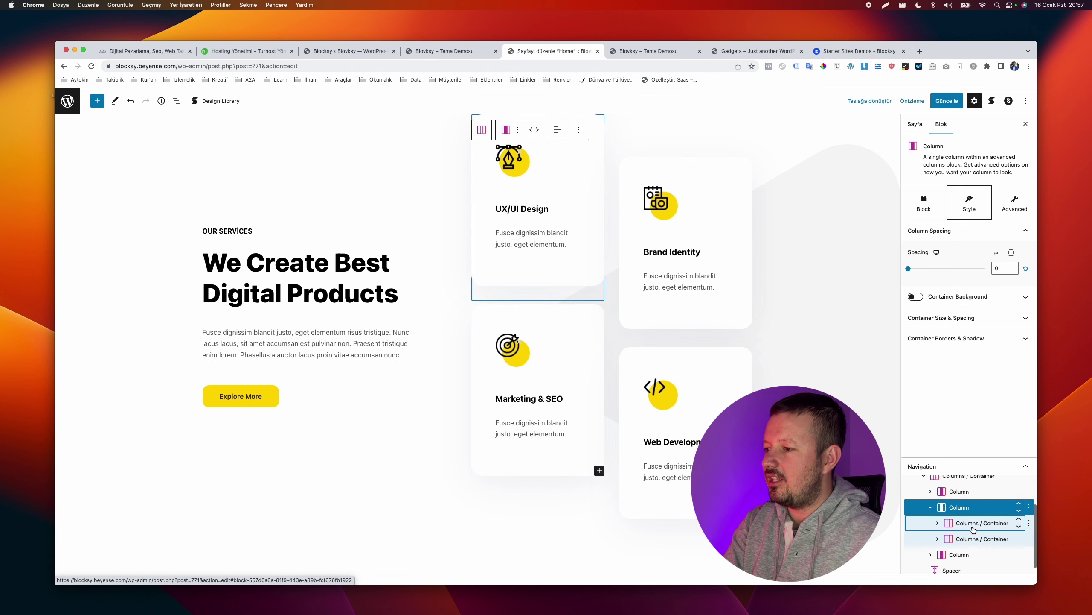
click(973, 529)
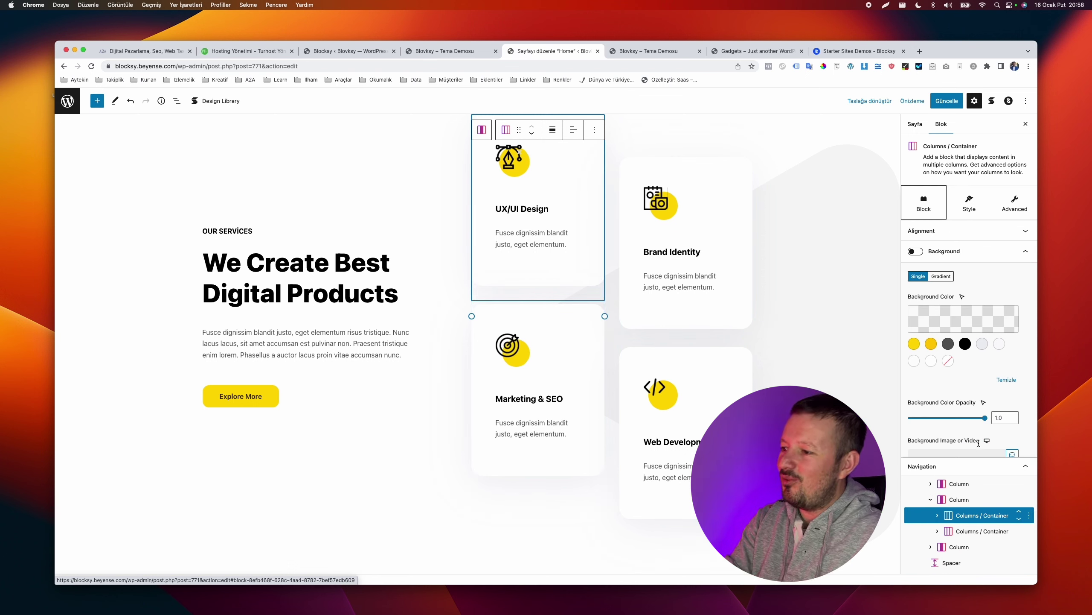
Try moving the Marketing & SEO card's container up within the block tree, and undo the move
click(976, 533)
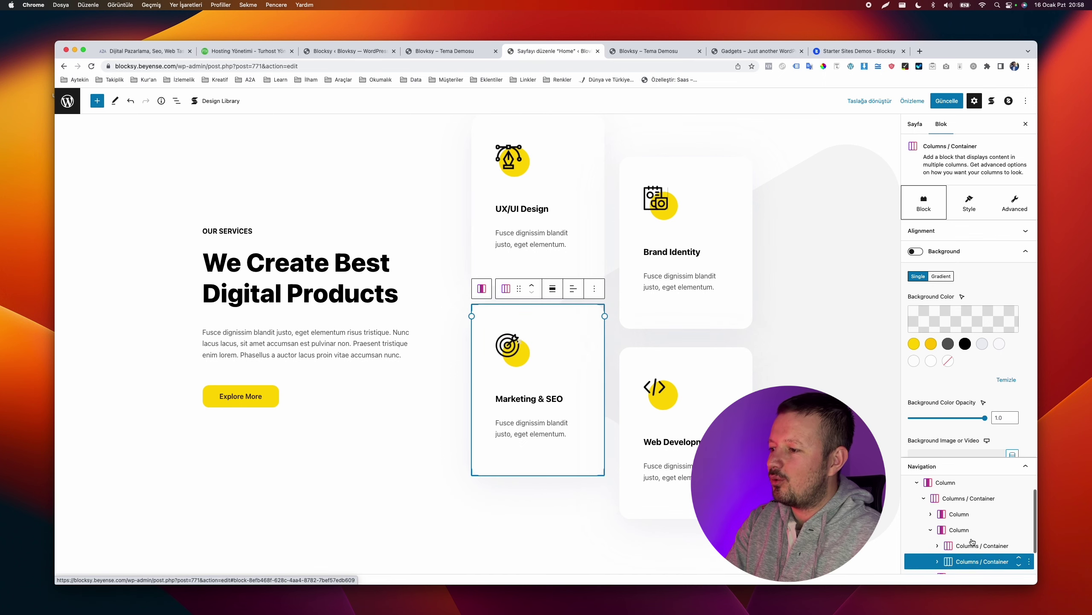
drag(970, 535, 970, 517)
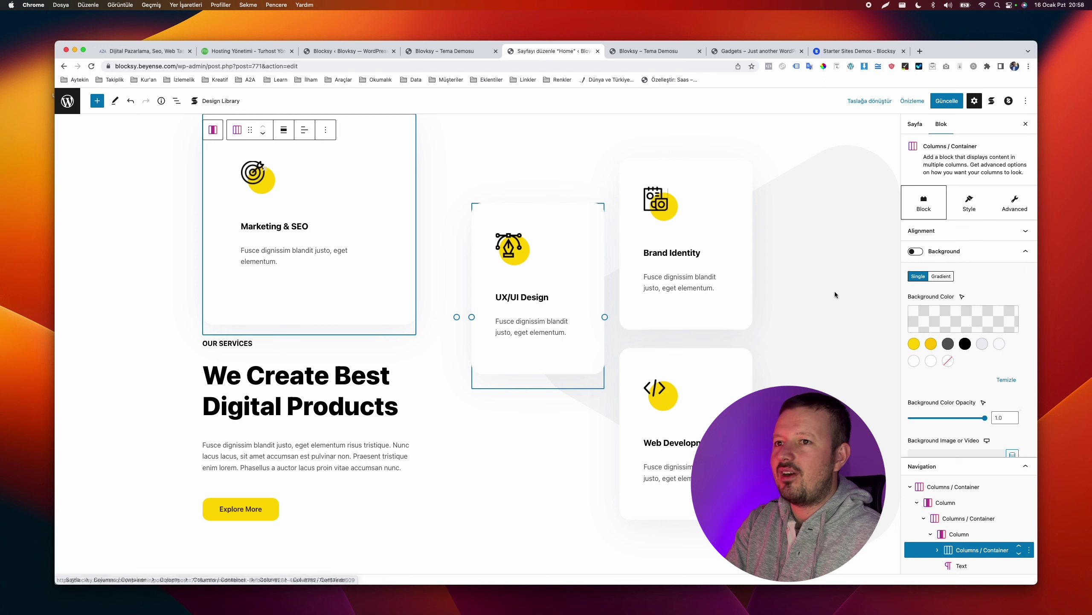
click(131, 101)
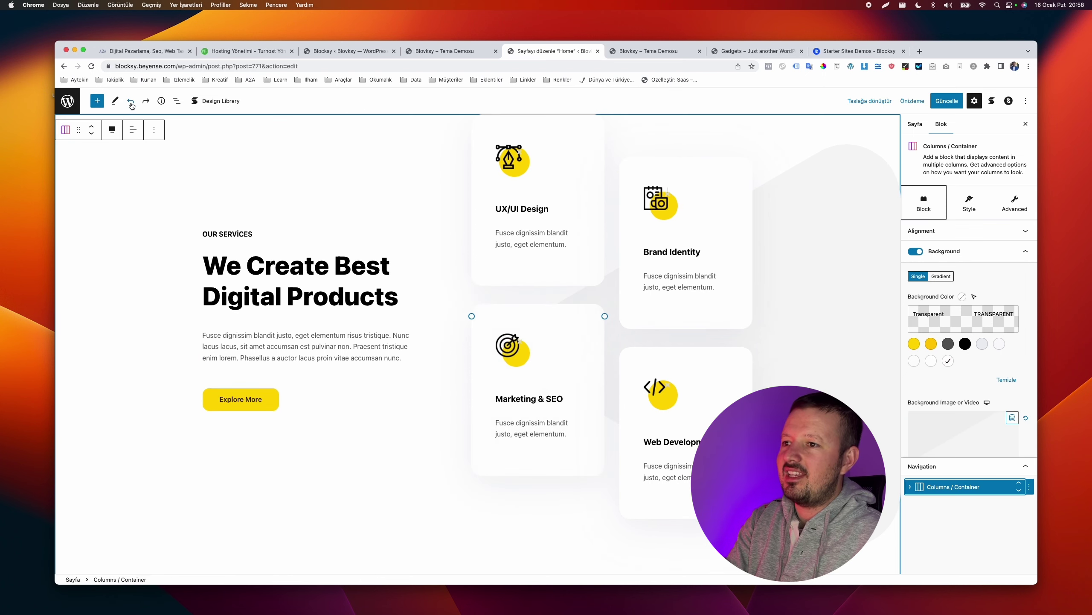
Try moving the Marketing & SEO card's column up beside the UX/UI Design card on the canvas, and undo the move
click(531, 311)
shift+click(552, 250)
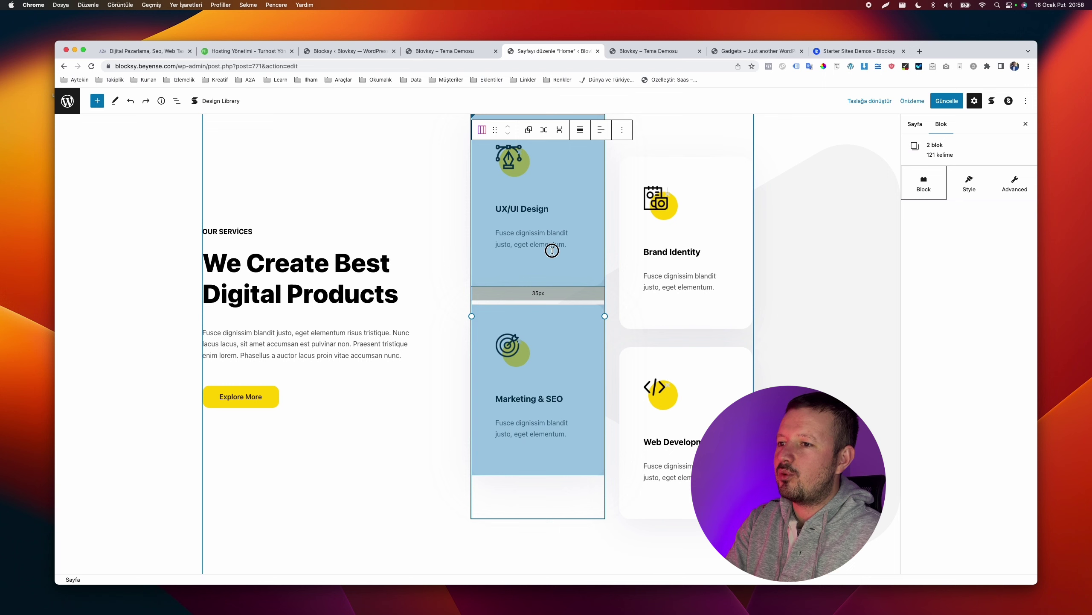
click(553, 321)
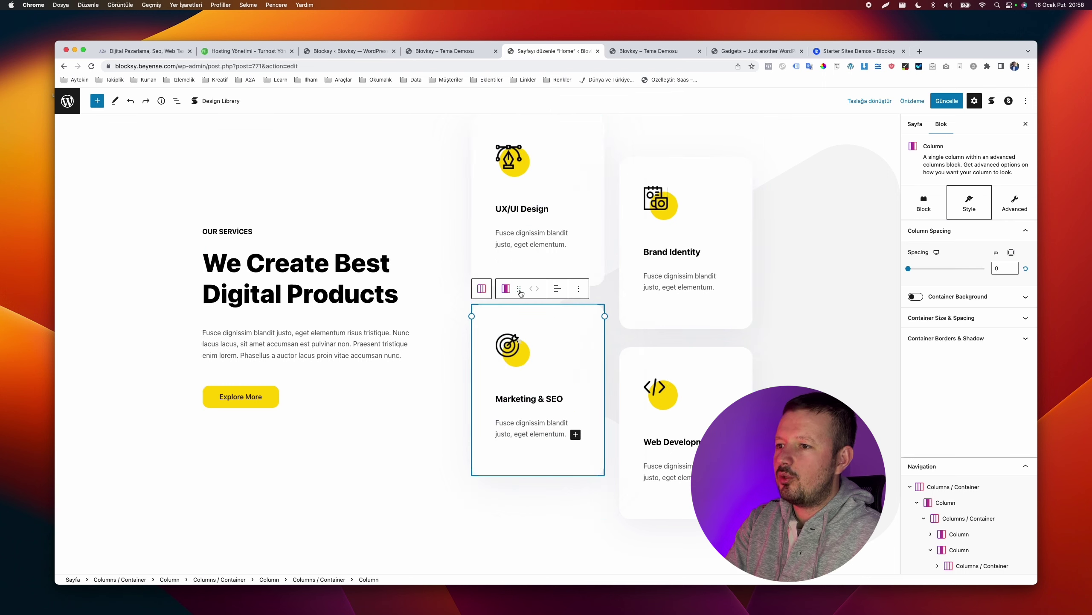
mouse_move(520, 293)
mouse_down()
mouse_move(532, 235)
mouse_move(522, 278)
mouse_up()
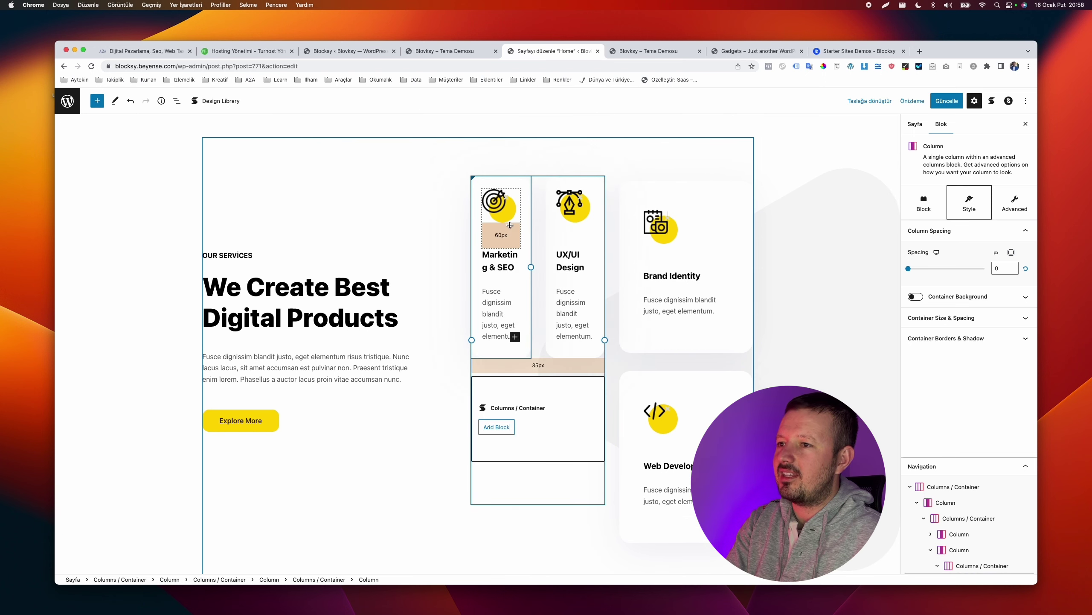
click(130, 103)
Check the image size settings of the Marketing & SEO card's icon, then select the outer services container
scroll(200, 249, down, 3)
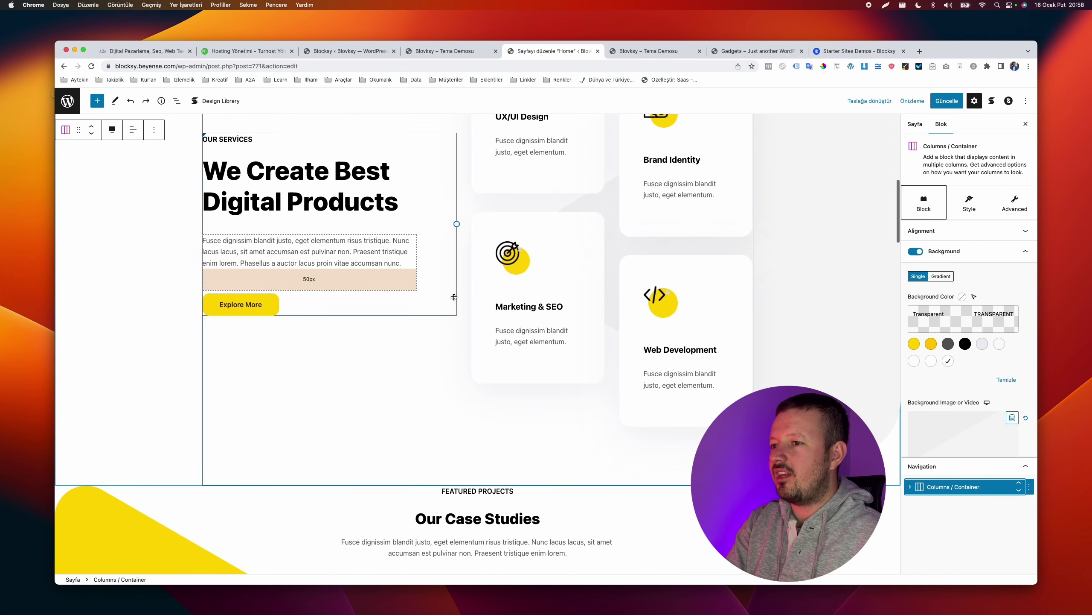
click(517, 259)
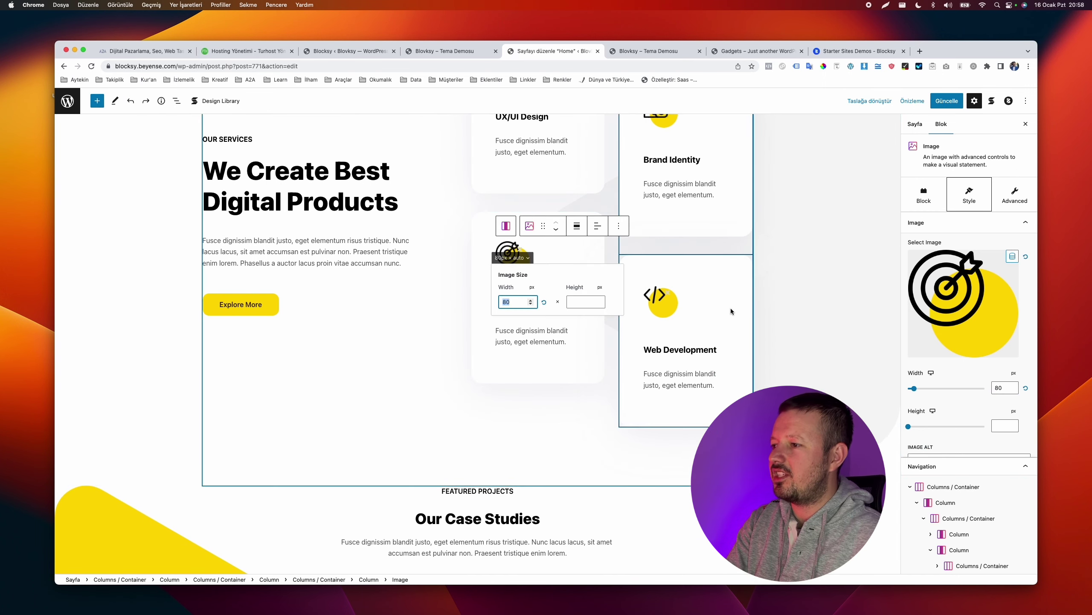
click(816, 302)
Look over the Home page's case studies, pricing plans, team, testimonials, client logos and call-to-action sections
scroll(816, 302, down, 15)
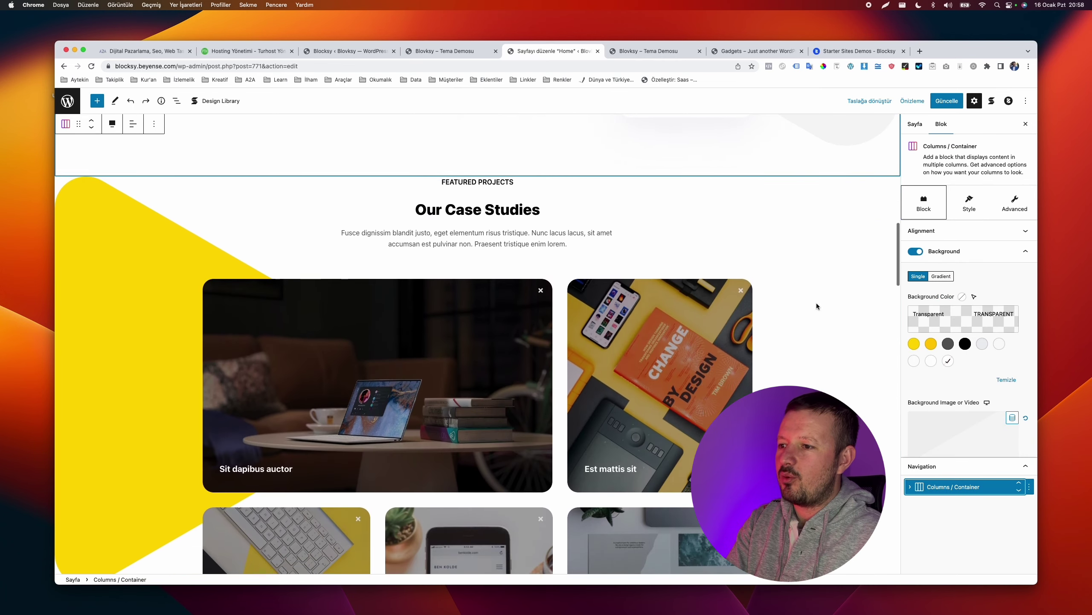
scroll(606, 374, down, 10)
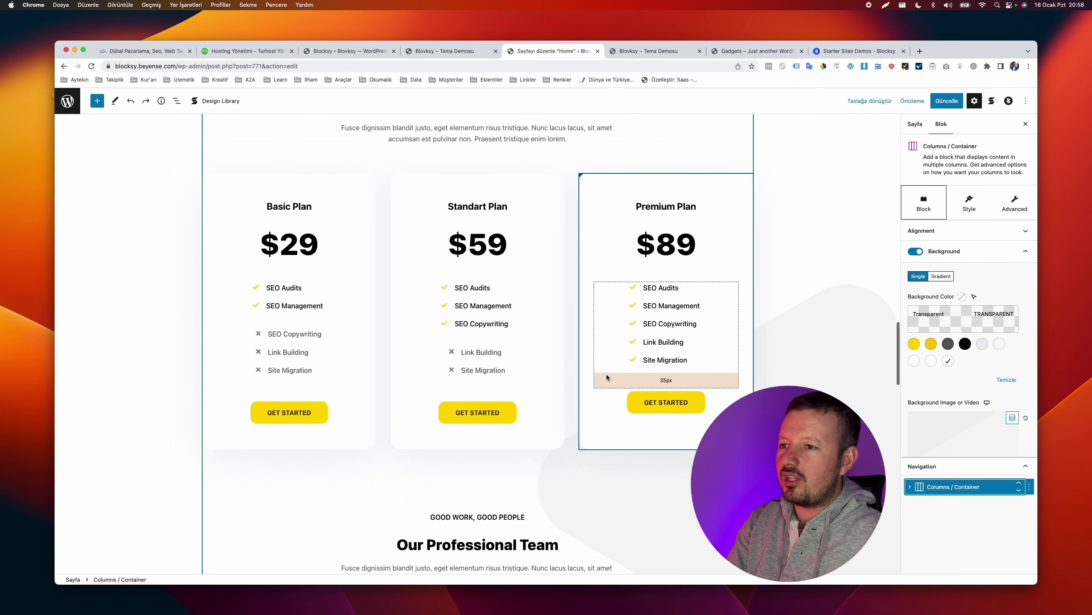
scroll(656, 225, down, 10)
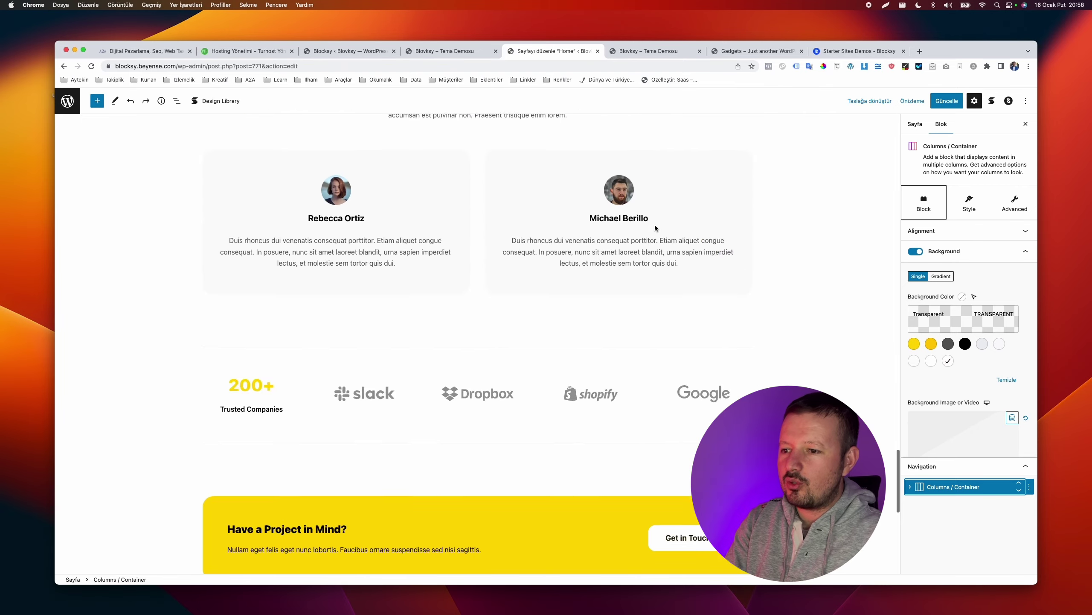
scroll(655, 225, up, 4)
scroll(655, 224, up, 4)
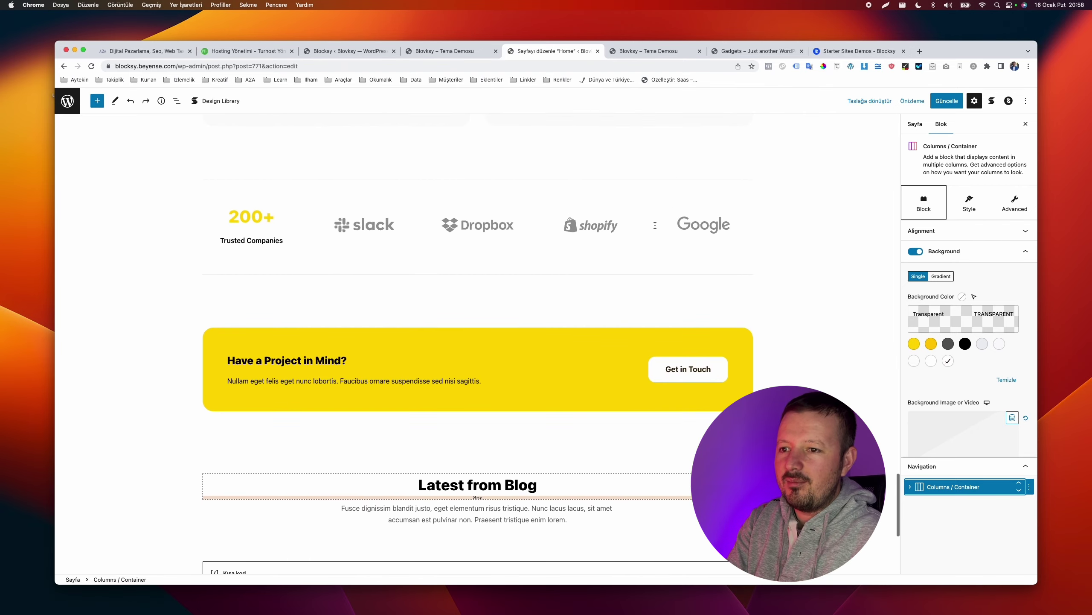
click(493, 283)
scroll(493, 283, up, 12)
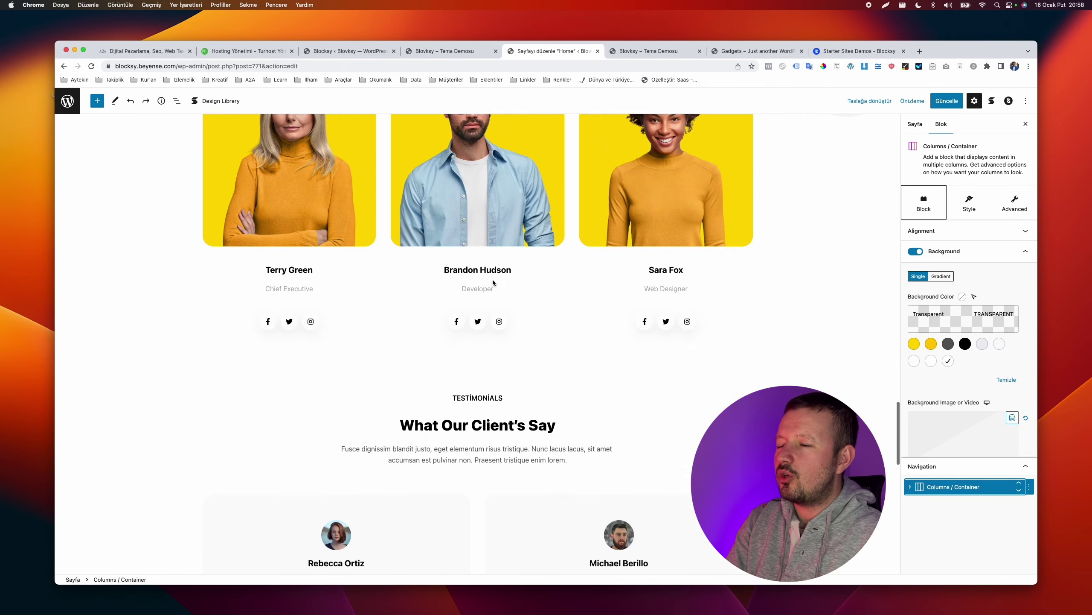
scroll(493, 283, down, 5)
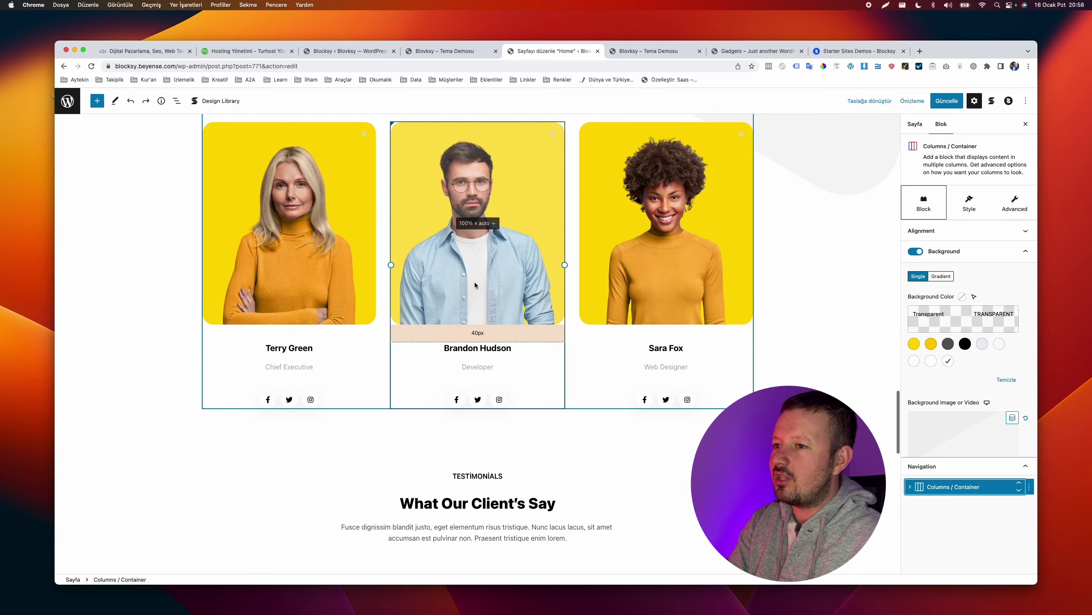
Select the middle team member's photo and look through the page from Our Case Studies to the Latest from Blog shortcode
click(474, 282)
scroll(474, 280, down, 9)
scroll(474, 278, down, 13)
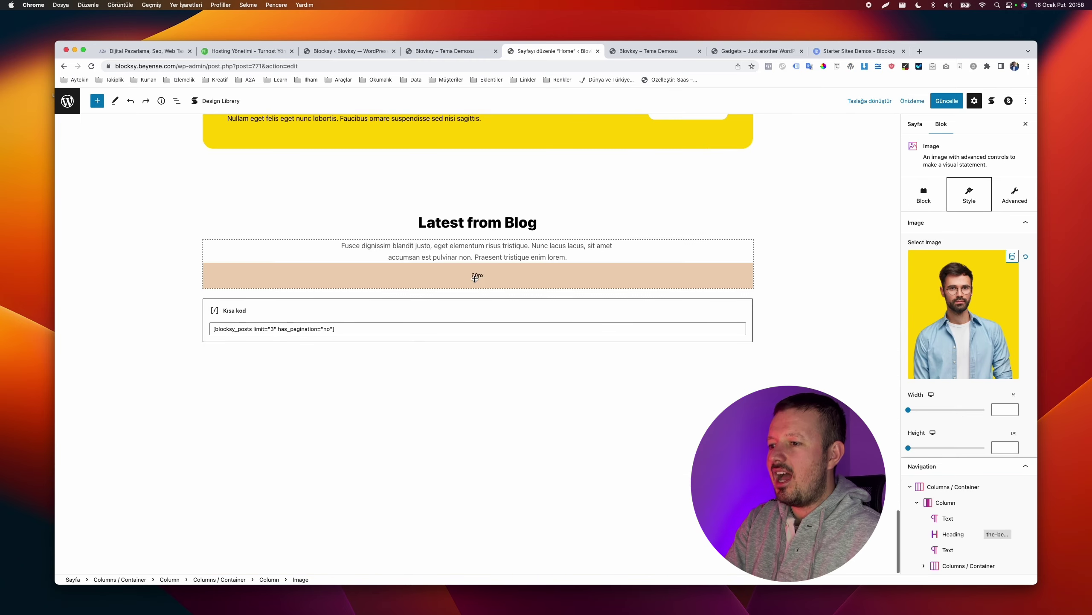
scroll(474, 279, up, 20)
scroll(474, 279, up, 3)
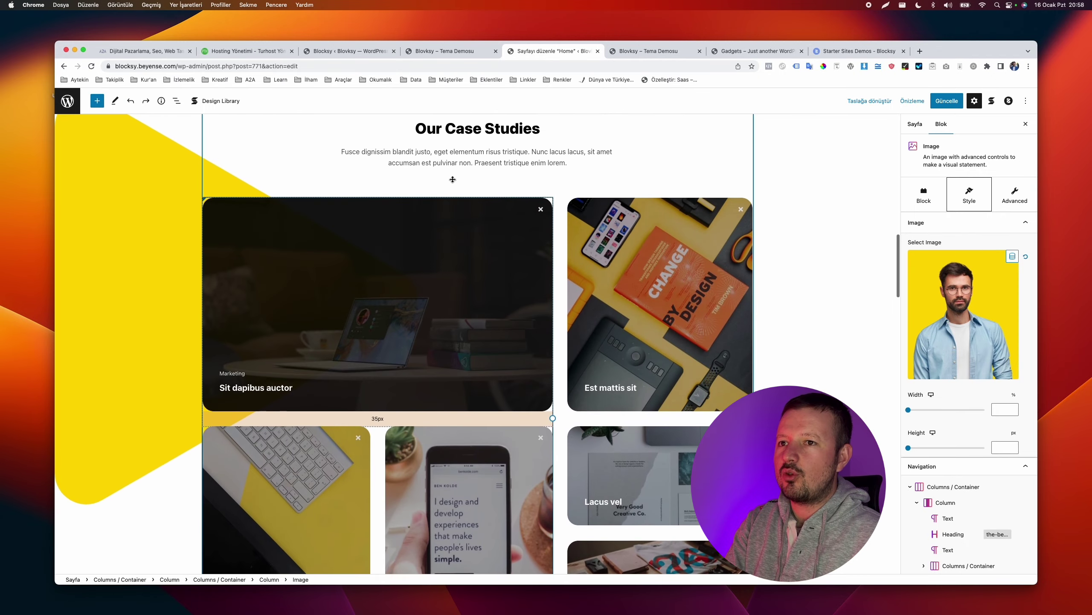
scroll(451, 310, down, 20)
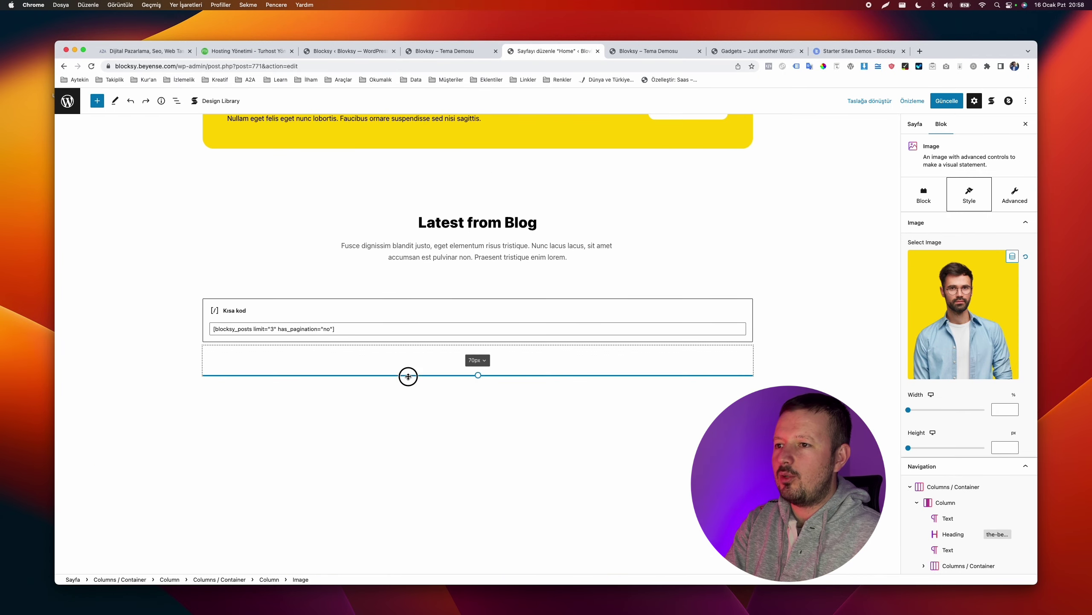
Open the block inserter for the empty area below the blog shortcode and browse the Stackable and standard WordPress blocks
click(411, 366)
click(473, 421)
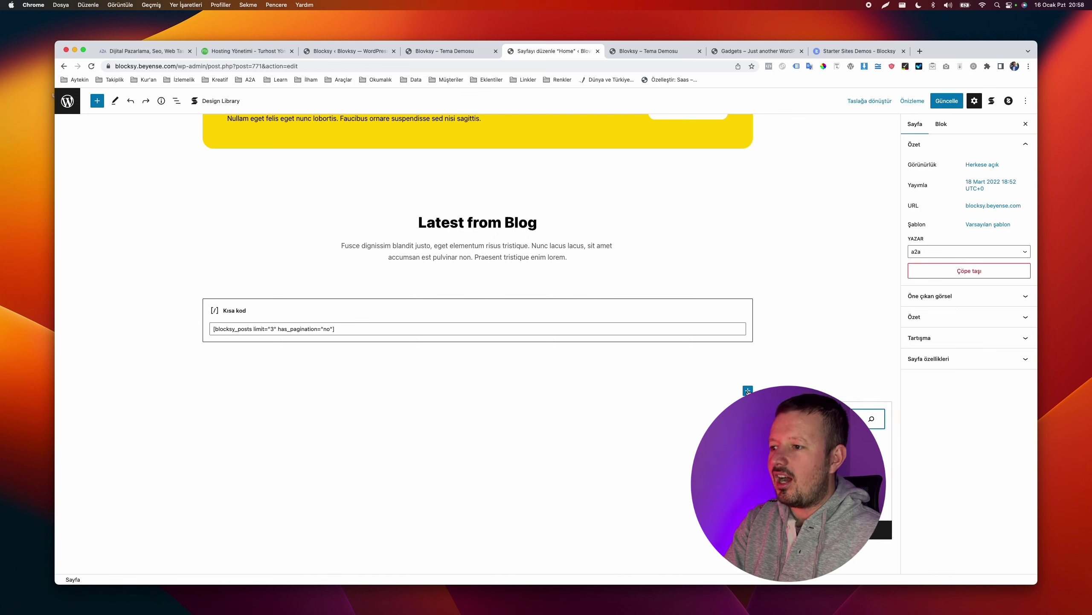
click(96, 101)
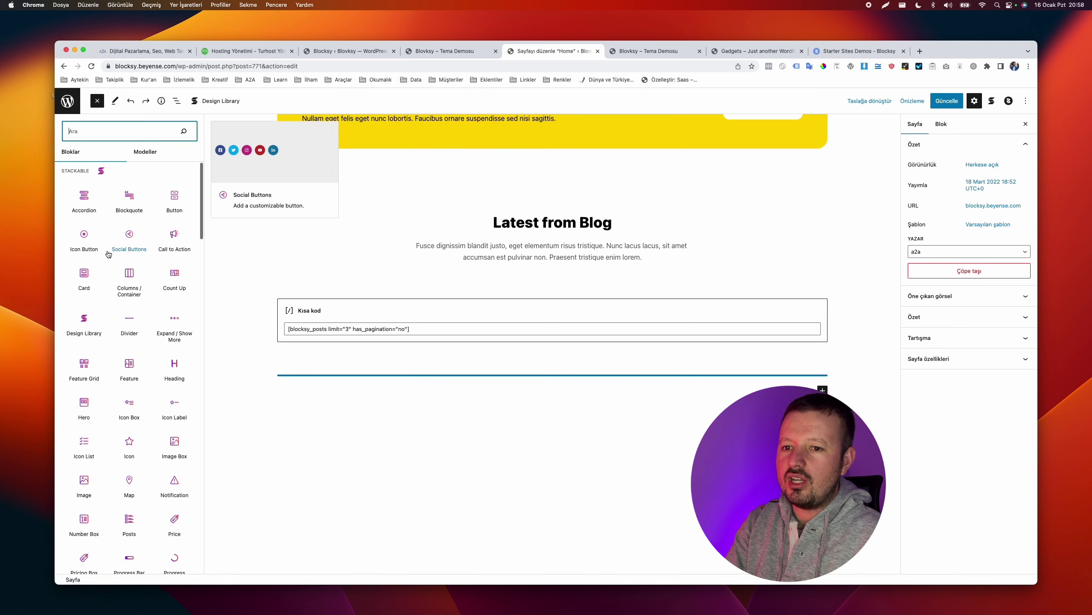
scroll(124, 308, down, 10)
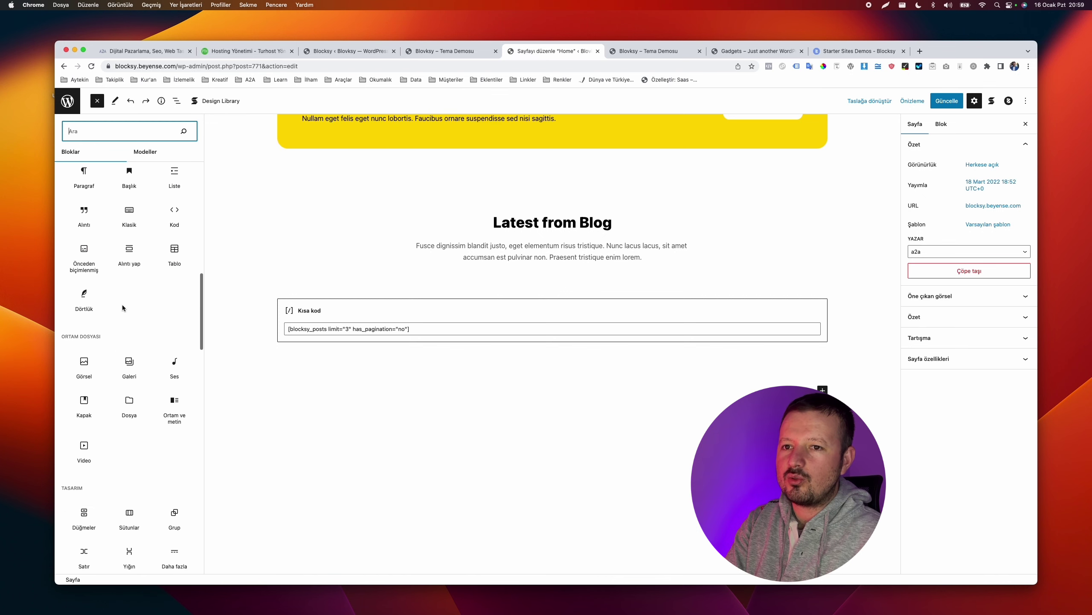
scroll(123, 306, up, 10)
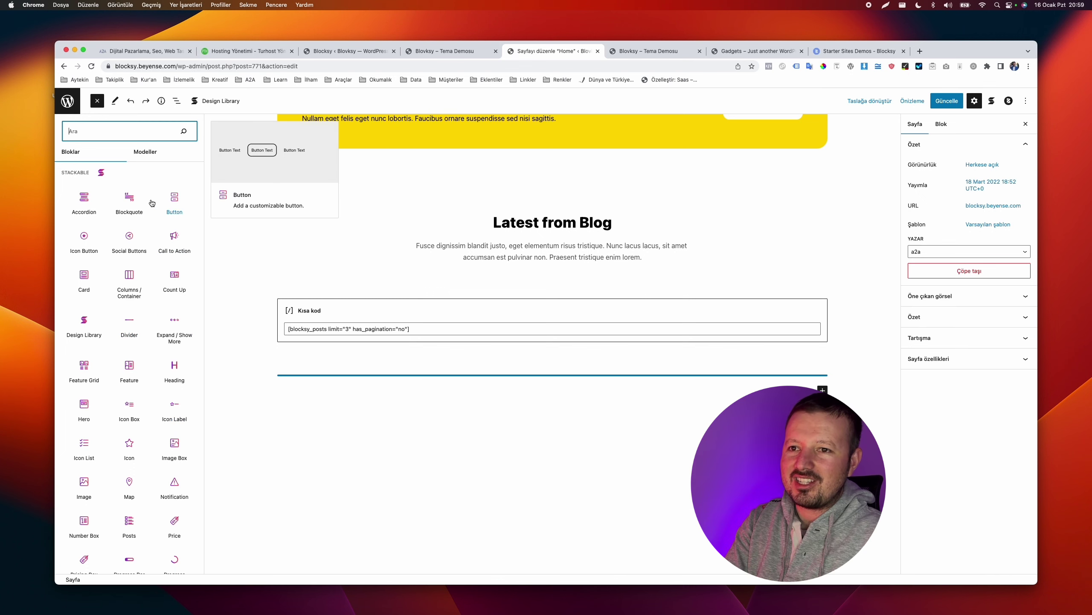
Browse the ready-made block patterns, including the call-to-action and pricing table designs, then return to the block list
click(156, 158)
scroll(133, 304, down, 15)
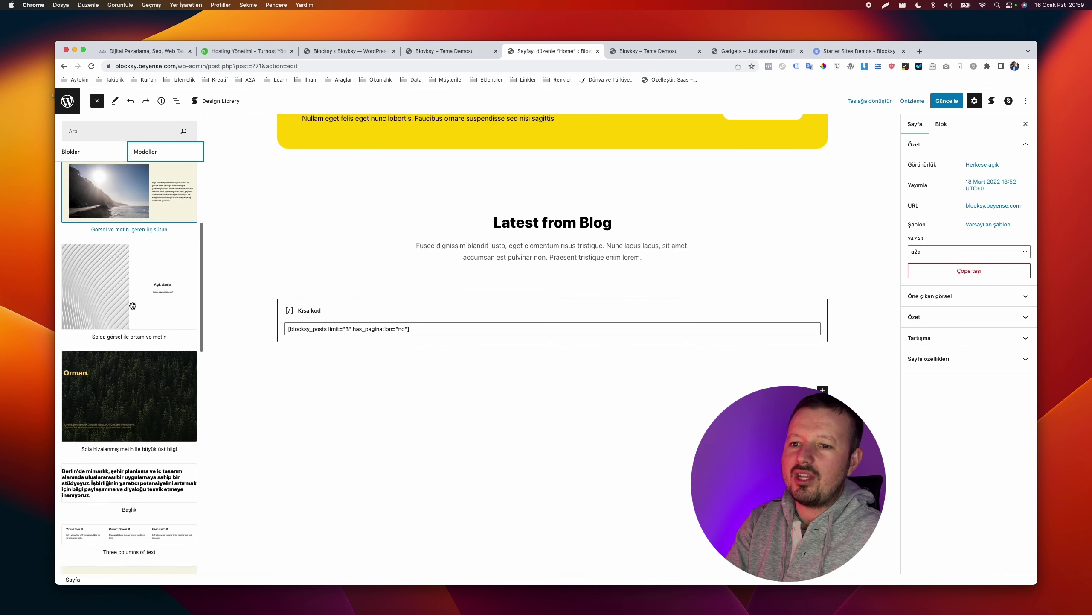
scroll(132, 305, down, 10)
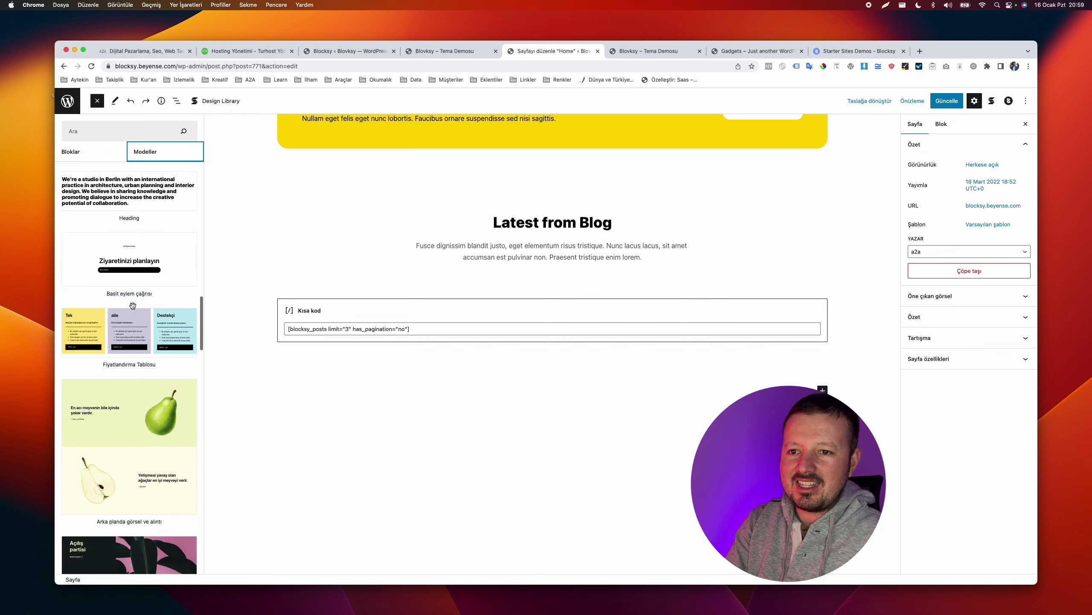
scroll(133, 305, up, 20)
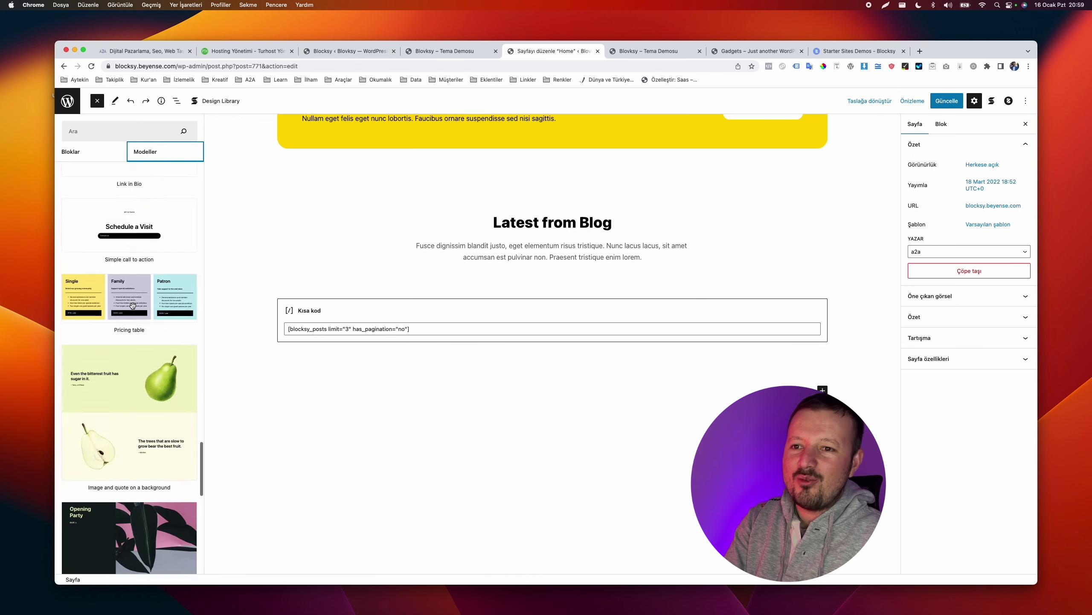
click(100, 155)
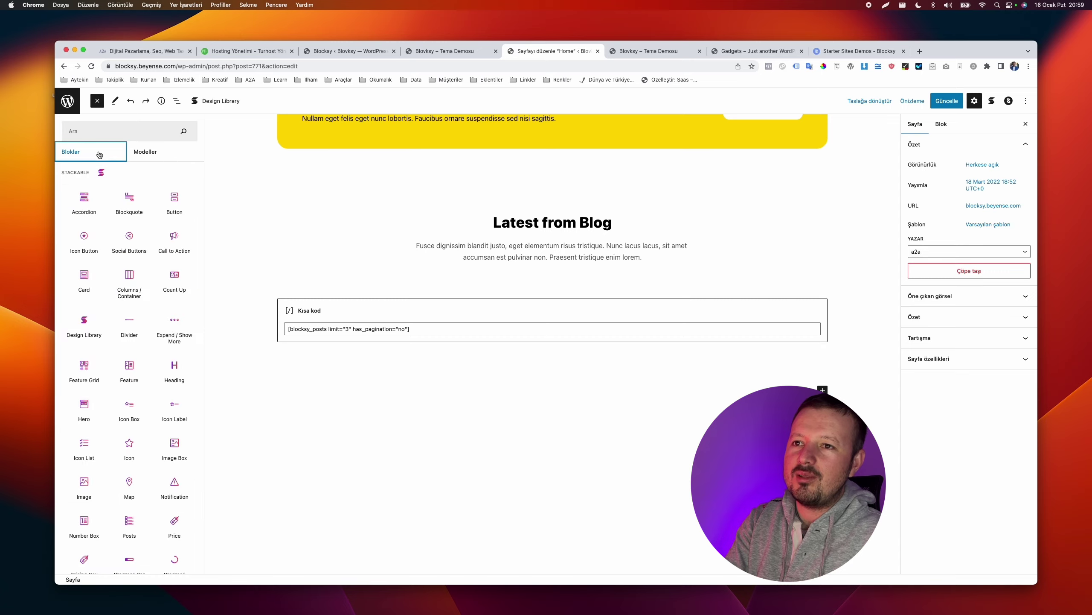
Insert the wavy-edged Architects & Co. hero from the Stackable Design Library's UI kits below the blog shortcode
scroll(216, 104, up, 5)
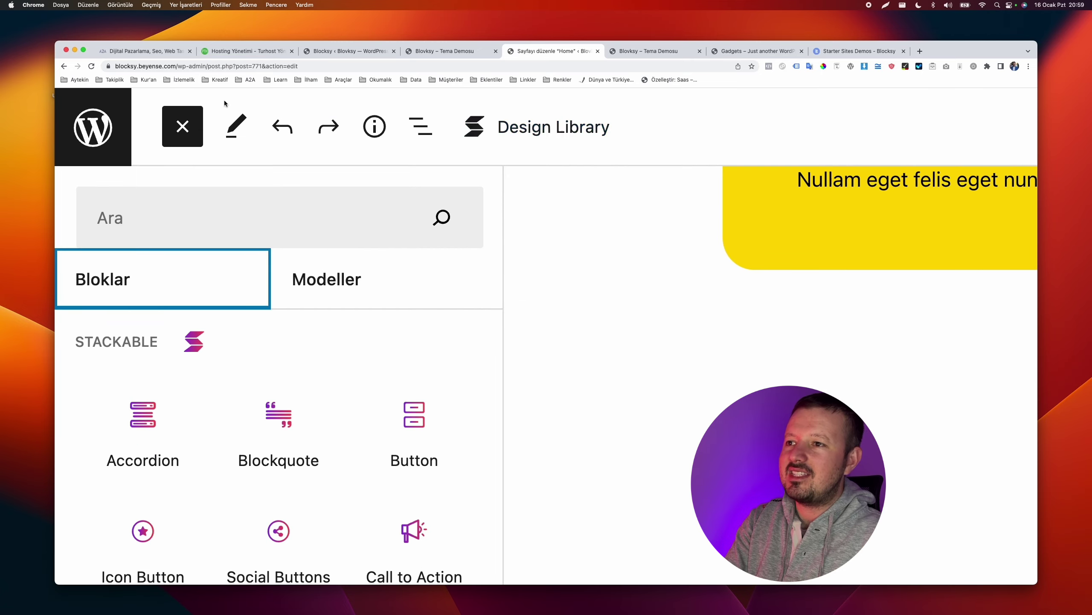
scroll(482, 137, down, 5)
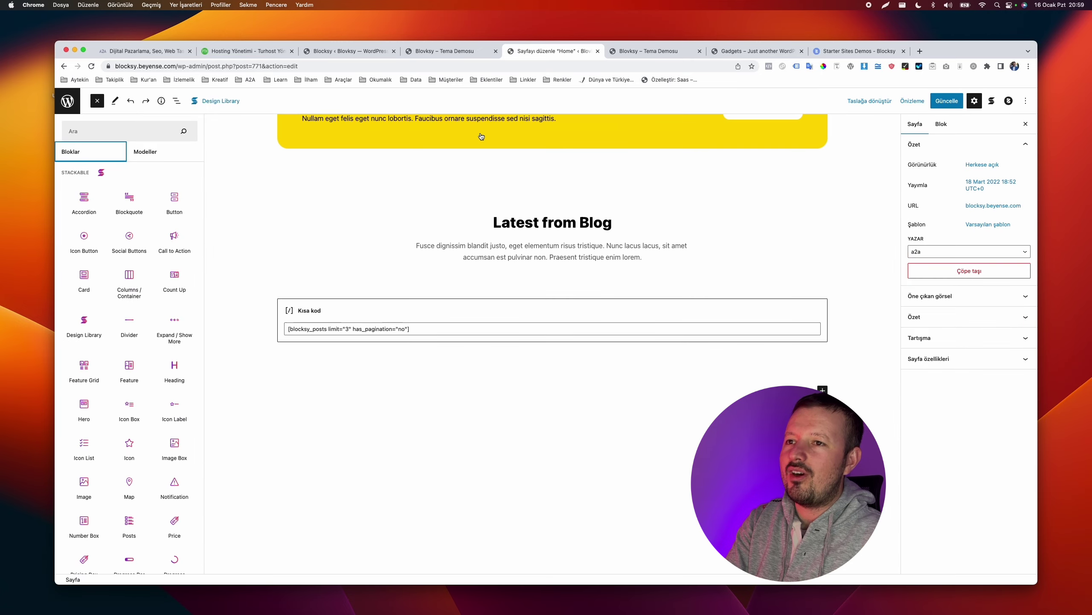
click(217, 102)
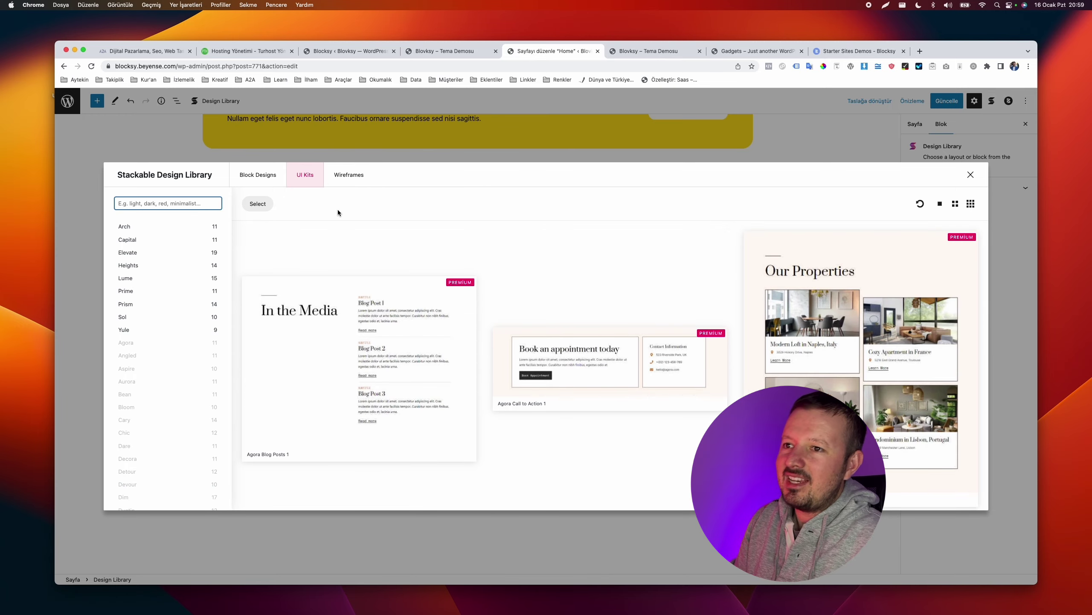
scroll(538, 323, down, 15)
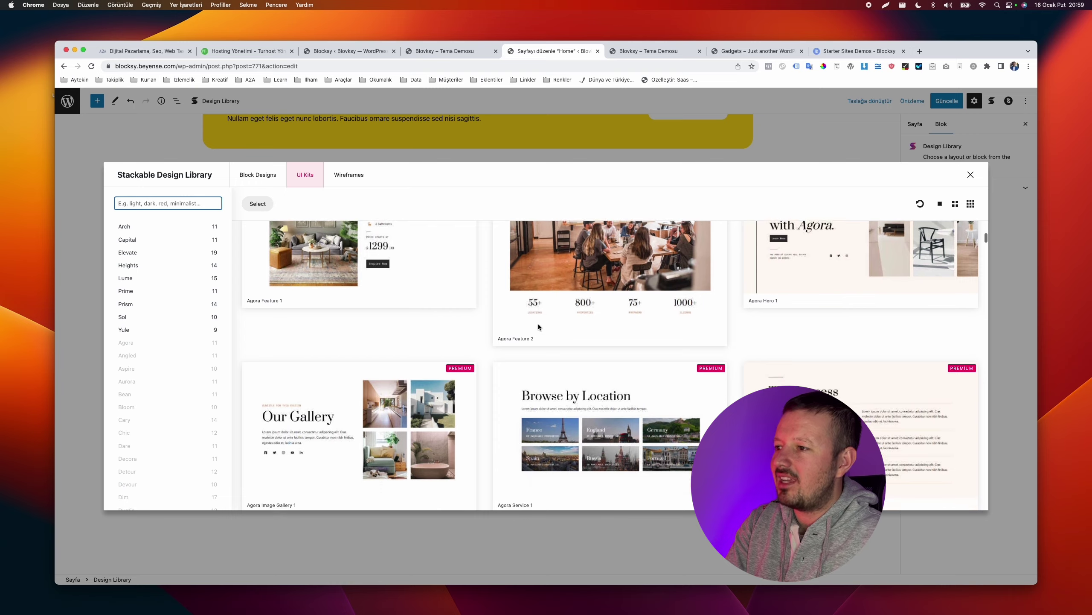
scroll(540, 327, down, 3)
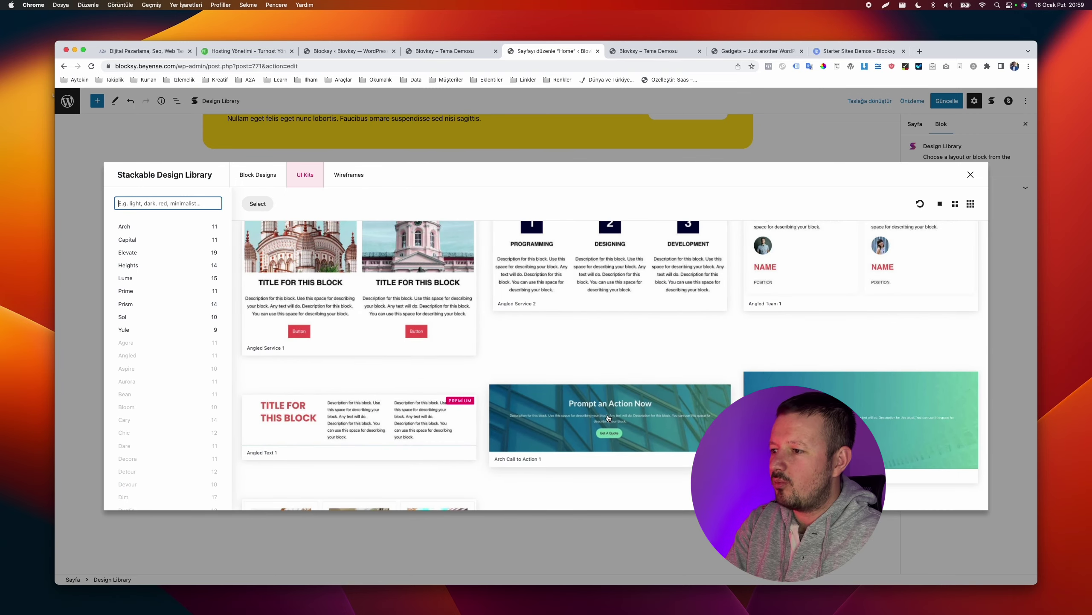
scroll(598, 416, down, 10)
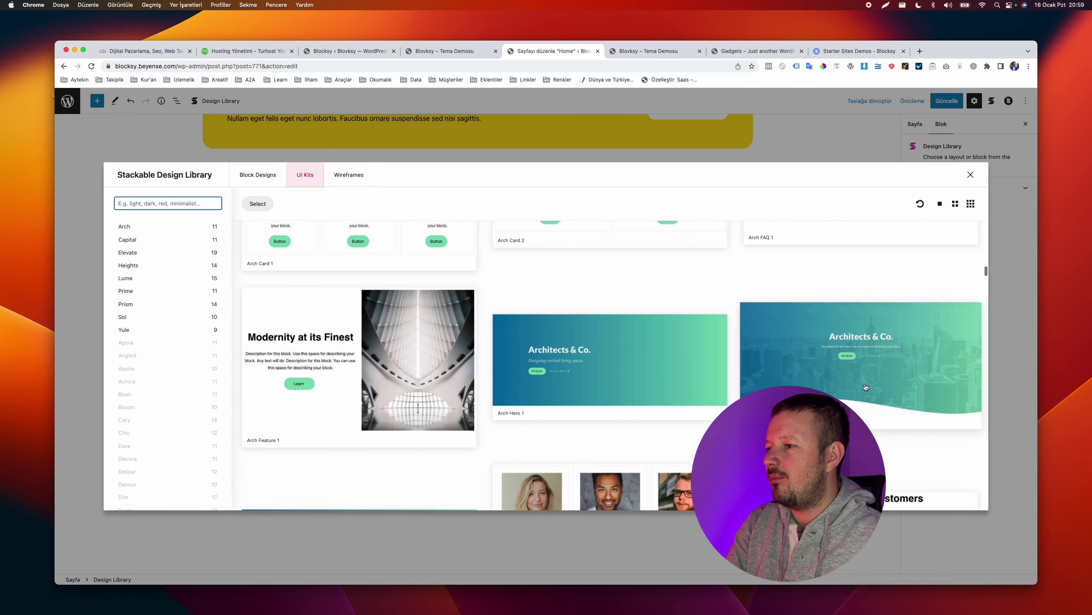
scroll(866, 386, down, 1)
click(869, 374)
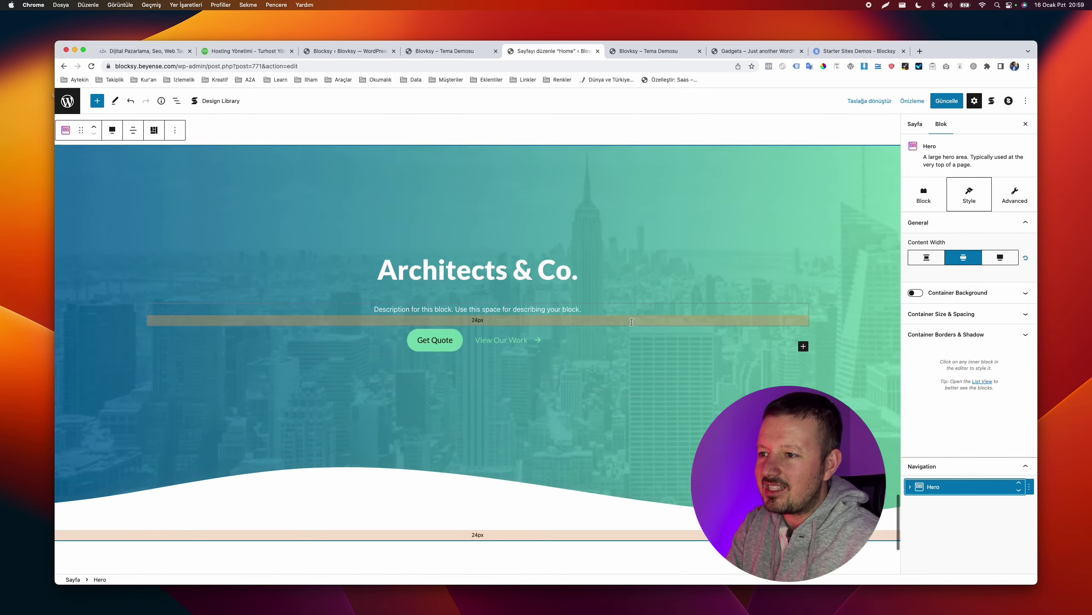
Remove the Architects & Co. hero block from the page and clear the block selection
scroll(631, 321, up, 3)
click(174, 244)
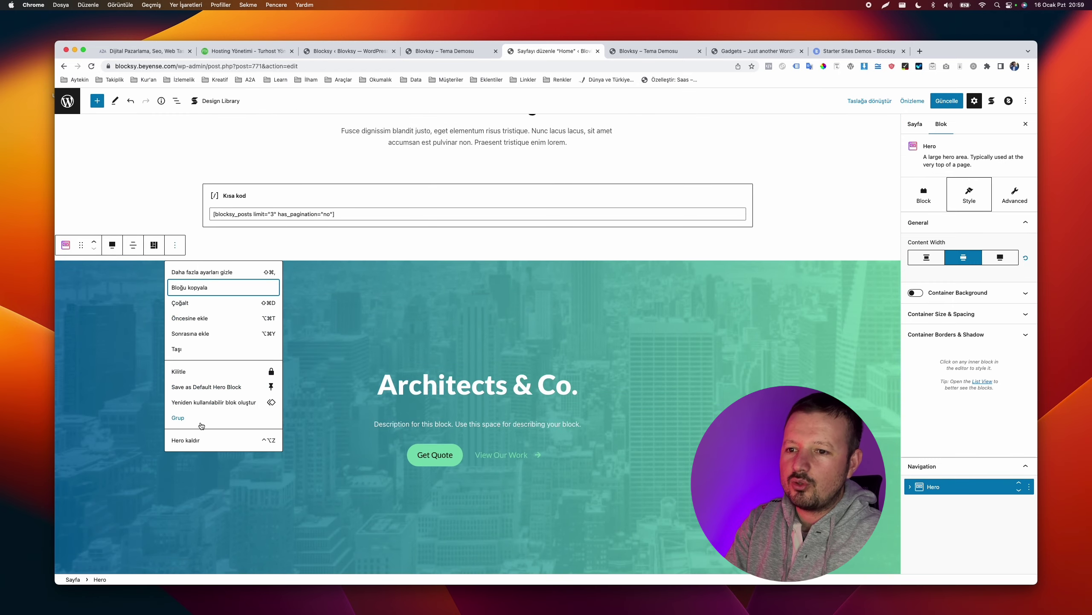
click(196, 441)
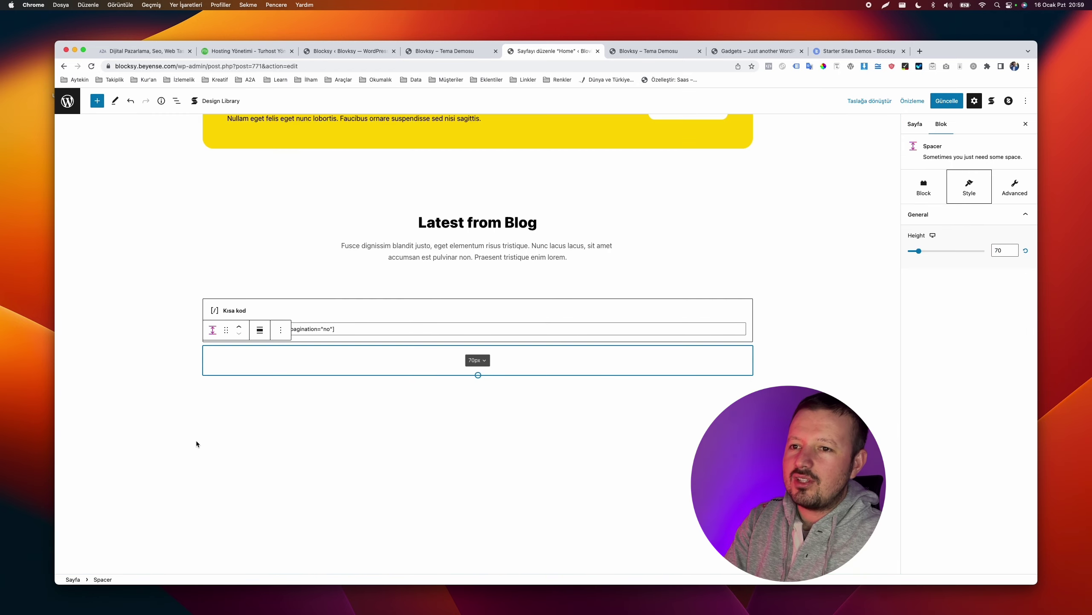
click(451, 415)
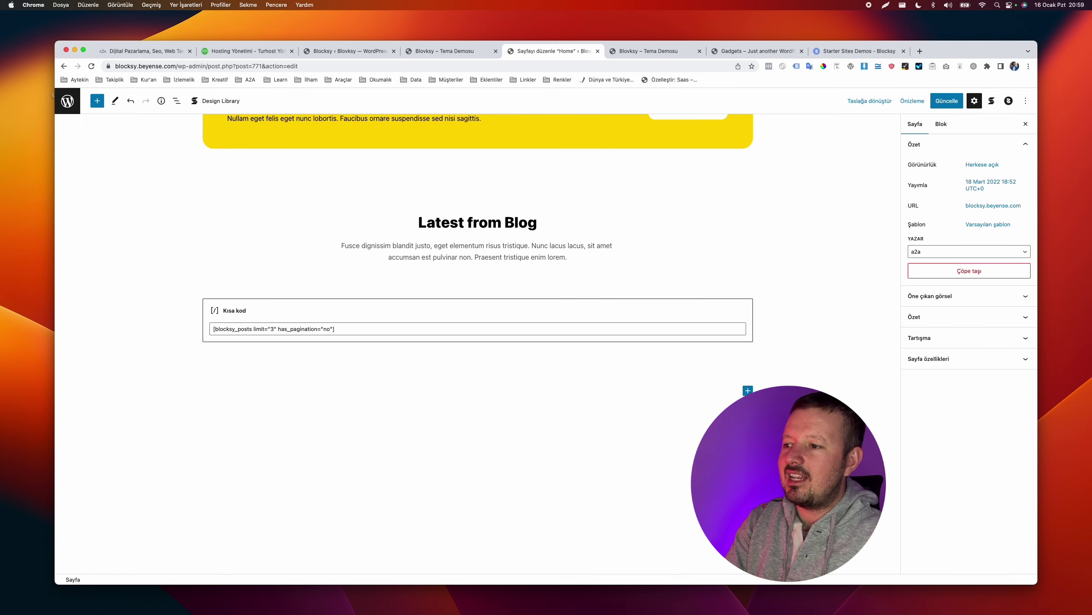
Reopen the Stackable Design Library and look through the Capital and Elevate UI kits
click(211, 102)
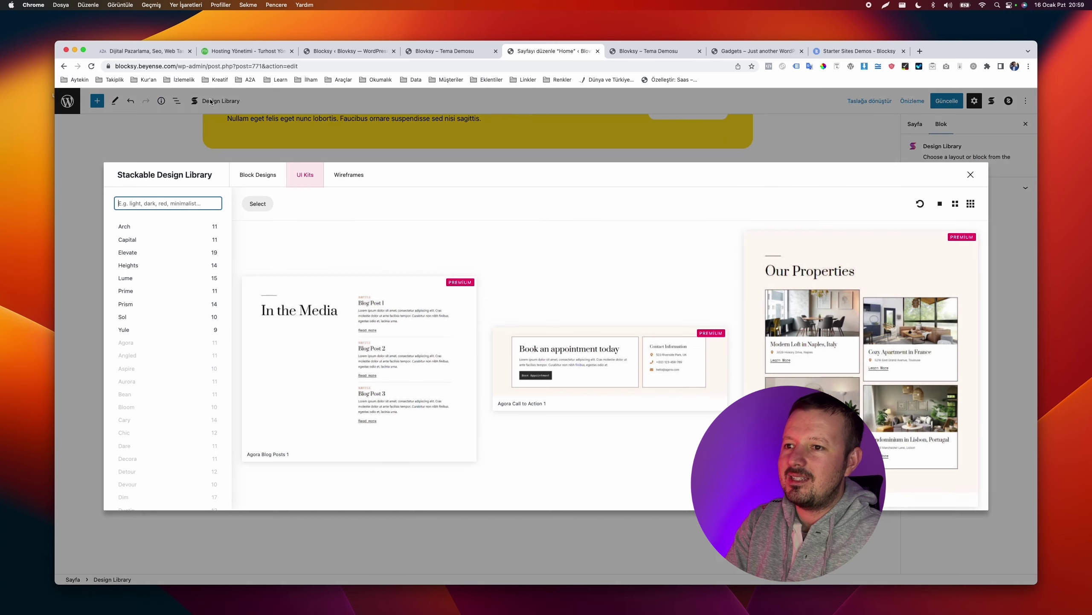
click(161, 241)
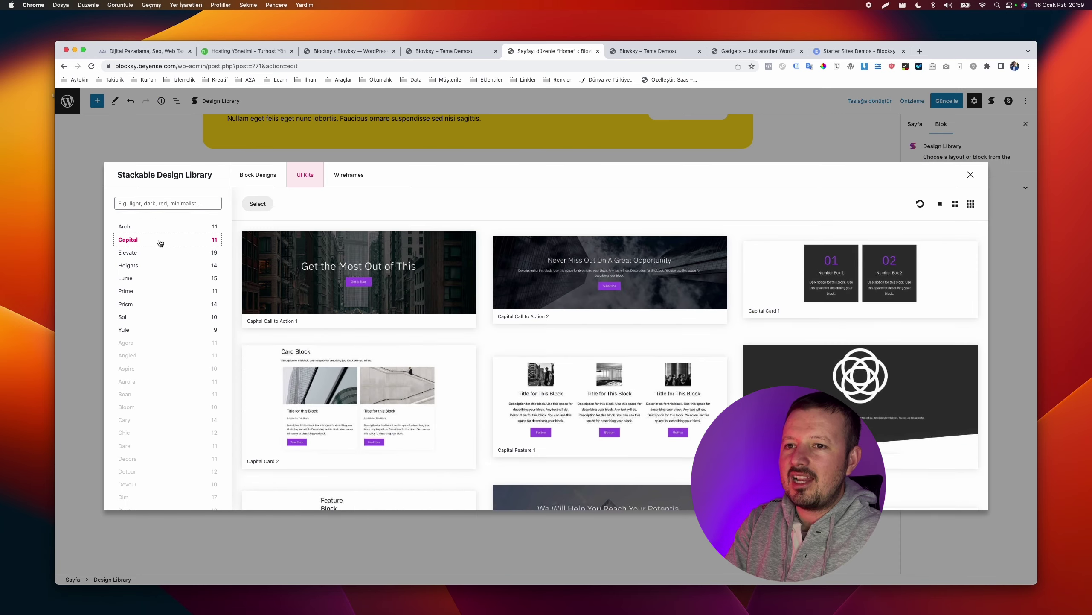
click(157, 253)
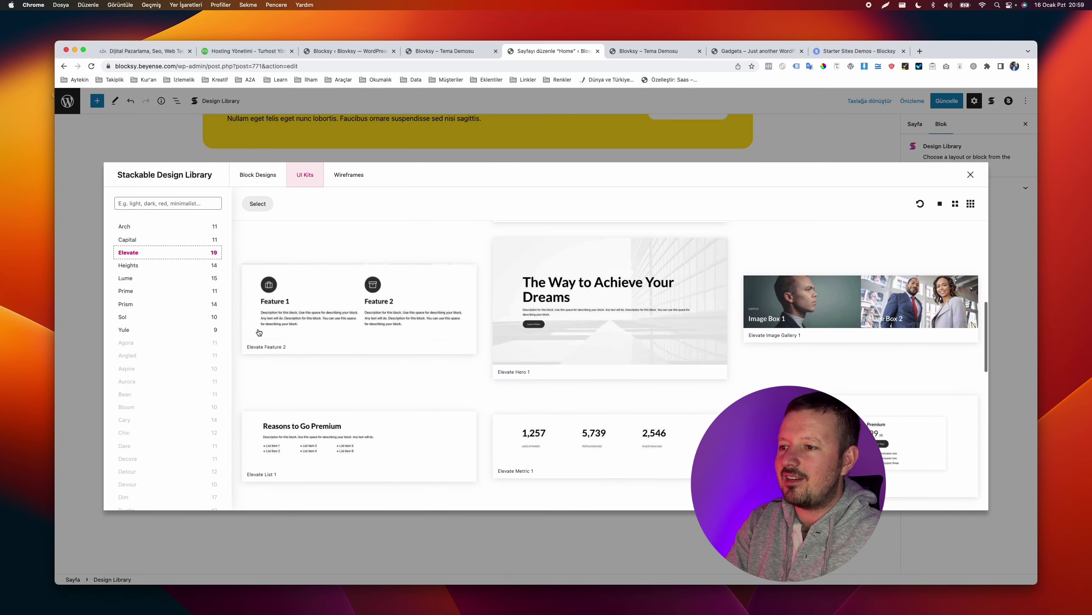
scroll(259, 332, down, 15)
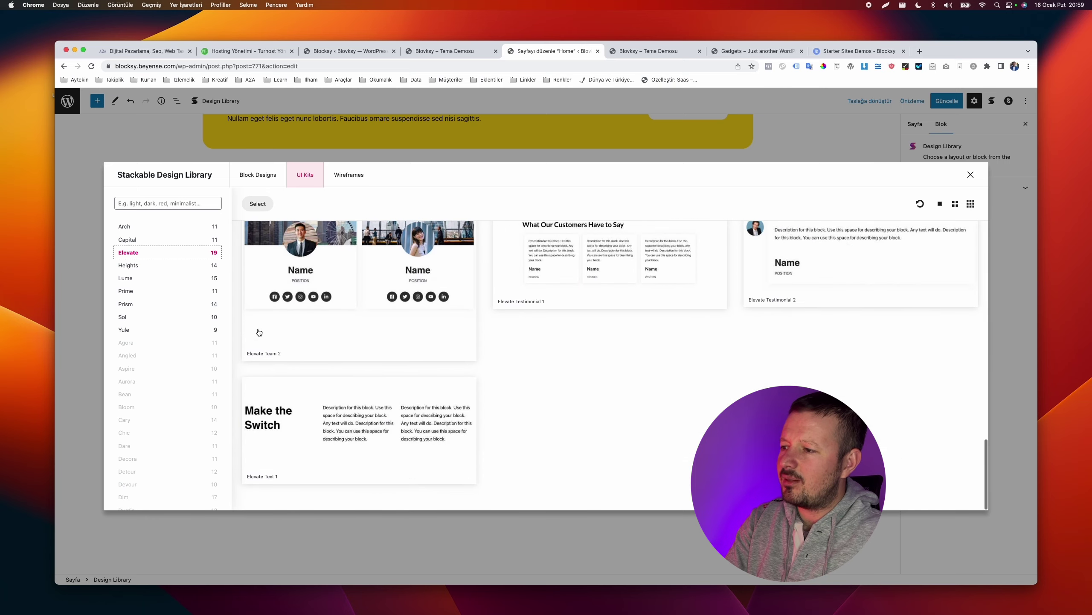
scroll(258, 331, up, 15)
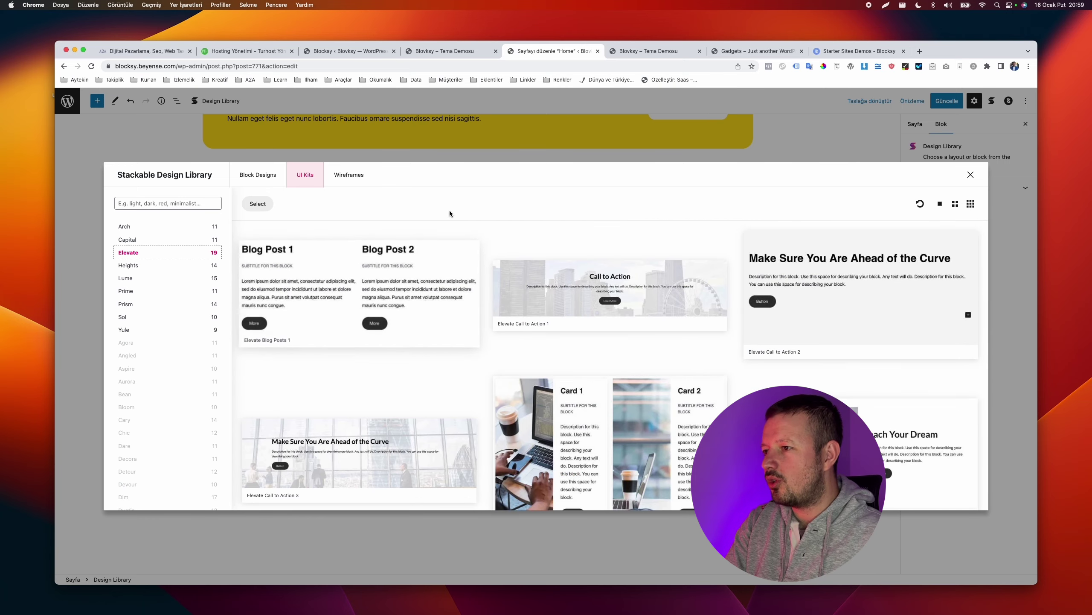
Look through the Design Library's wireframes from blog posts to testimonials, and its full collection of block designs
click(356, 173)
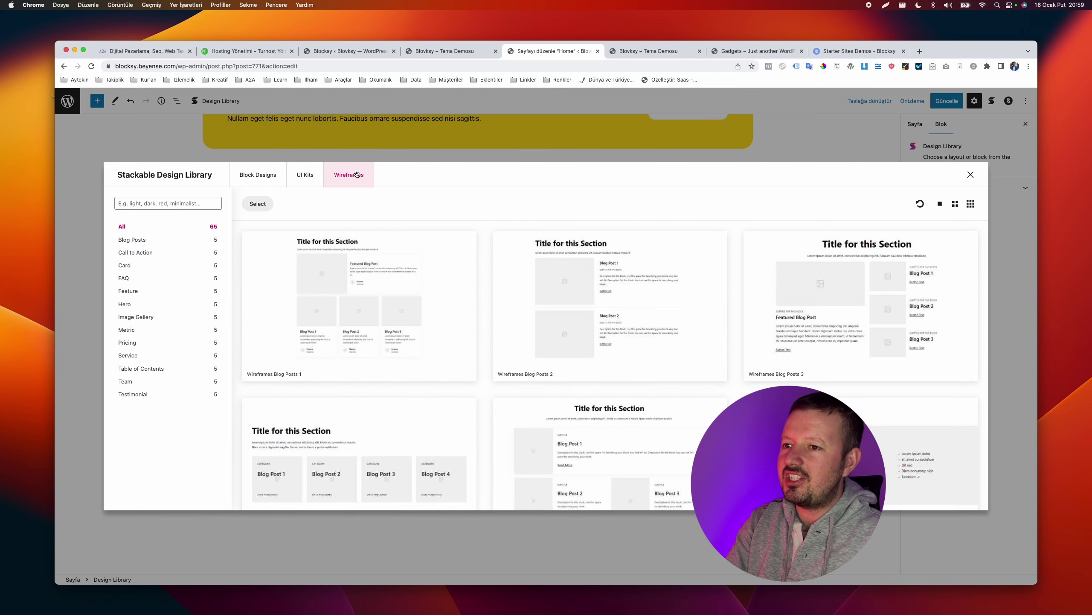
scroll(370, 345, down, 20)
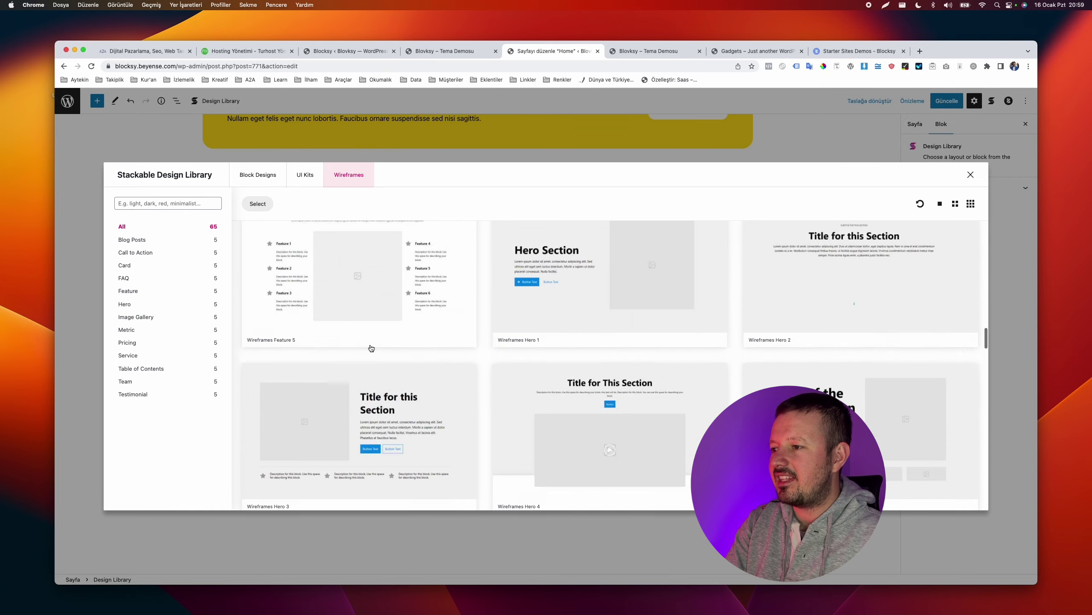
scroll(371, 348, down, 20)
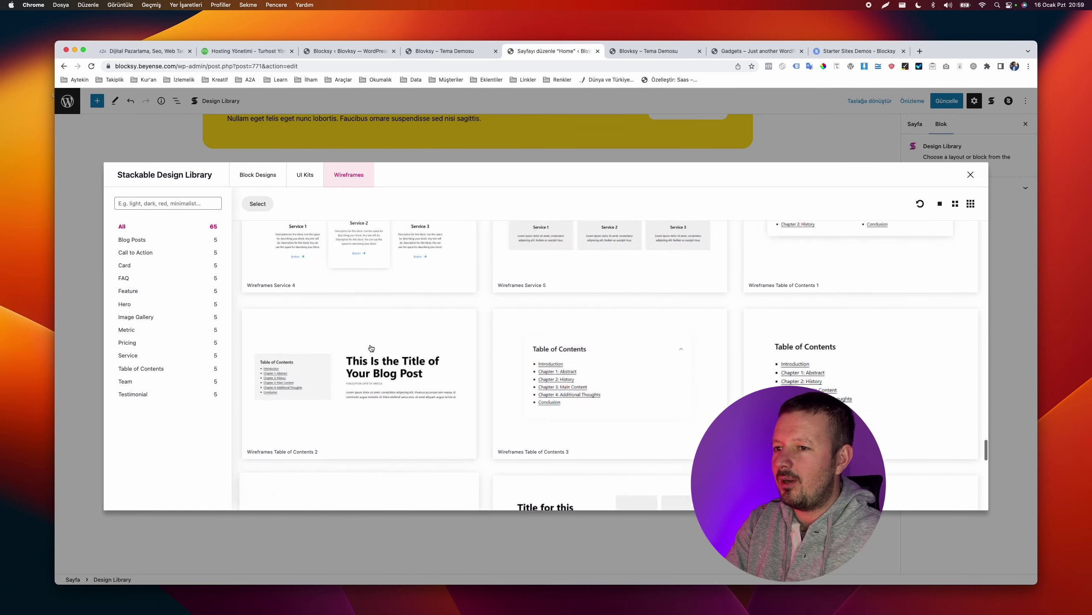
scroll(371, 348, up, 5)
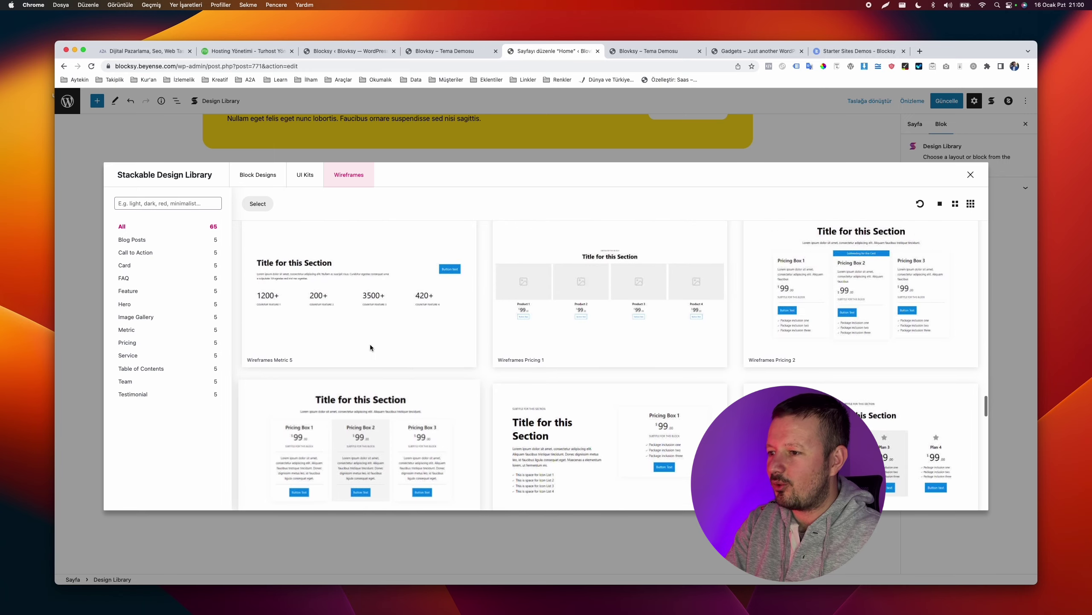
scroll(371, 347, down, 20)
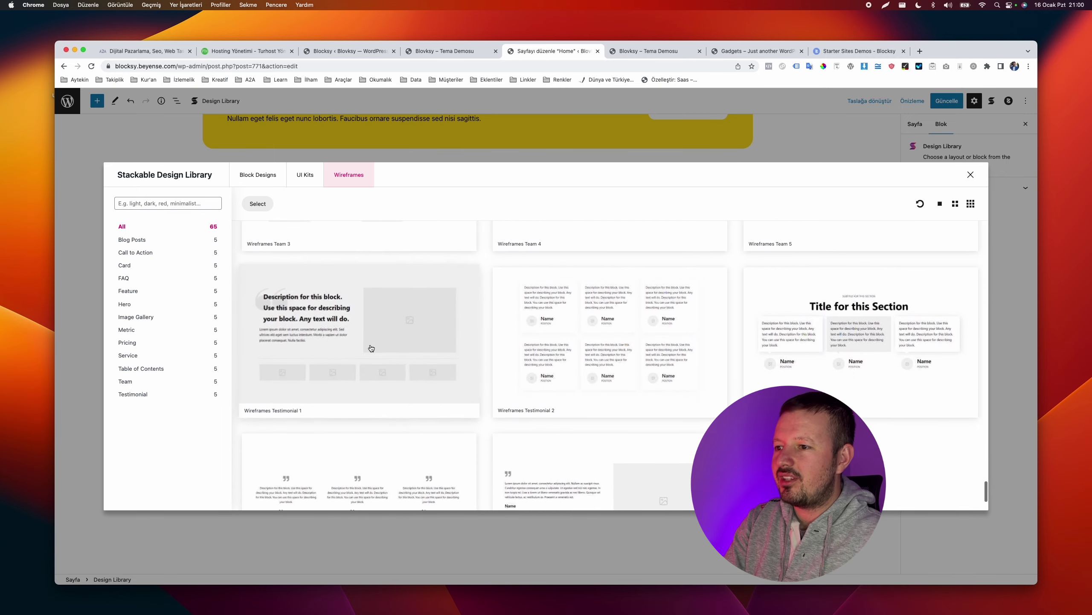
click(271, 179)
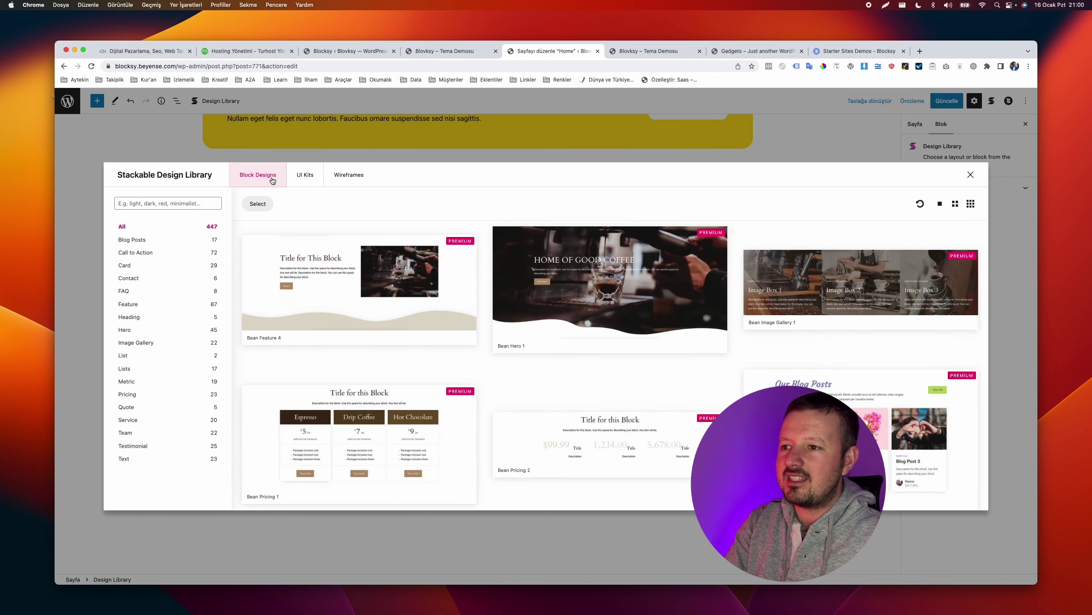
scroll(450, 330, down, 15)
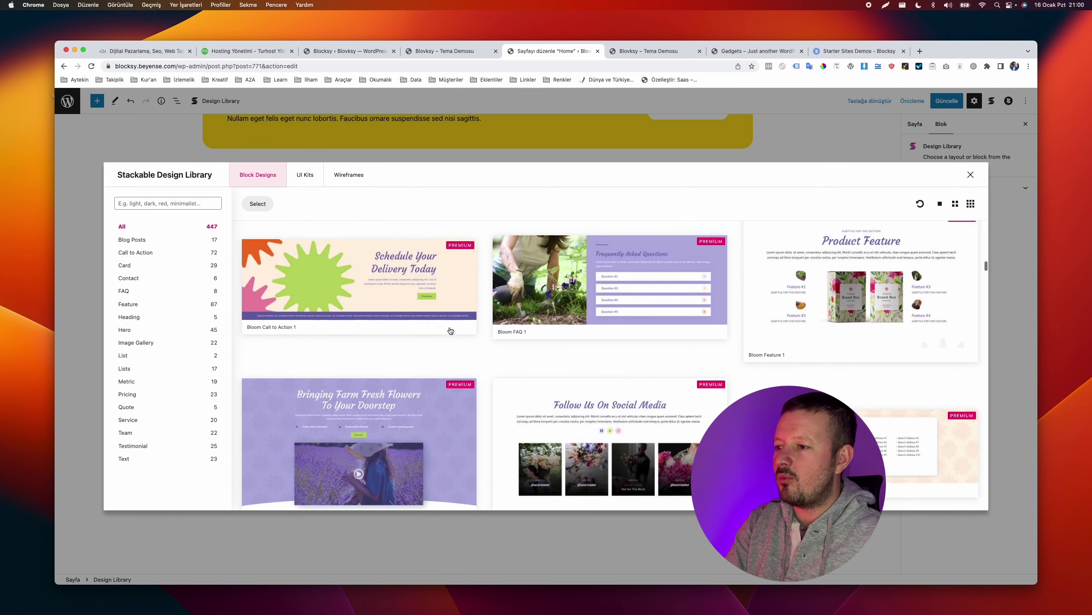
scroll(450, 331, down, 15)
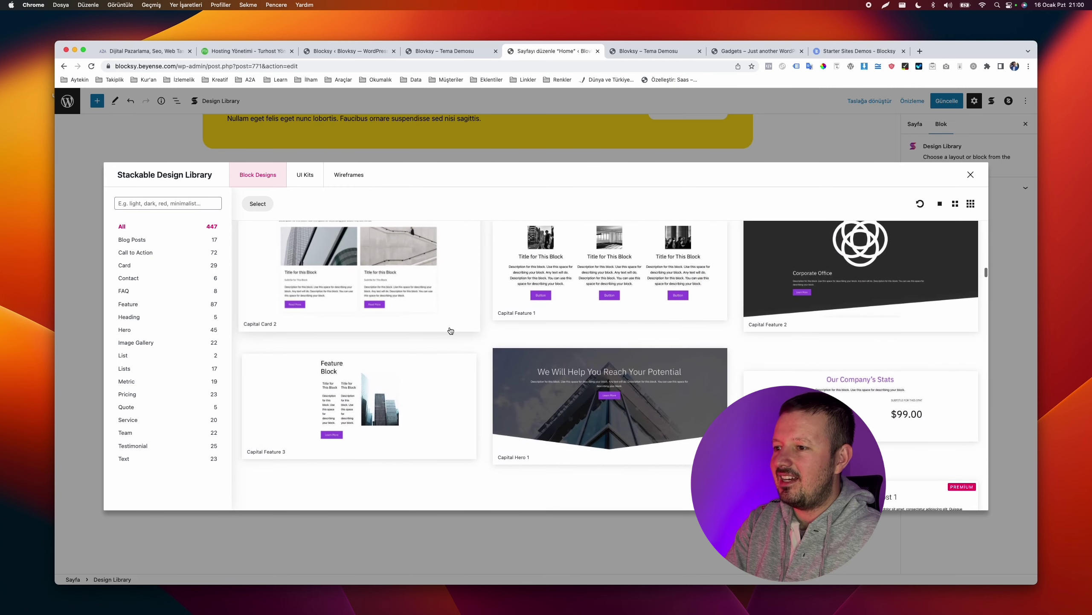
scroll(450, 329, down, 15)
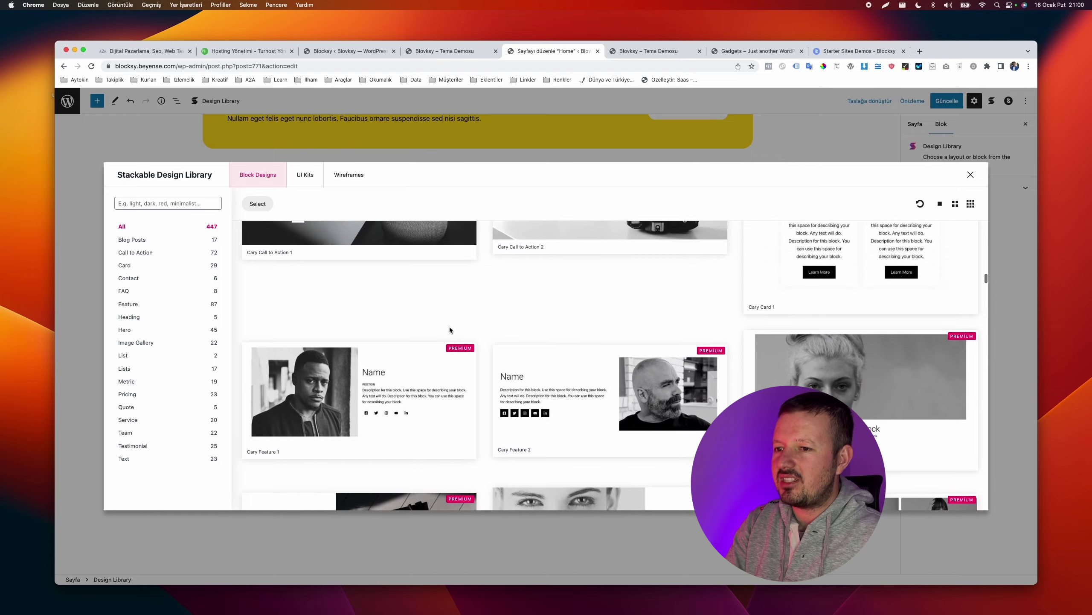
scroll(268, 360, down, 15)
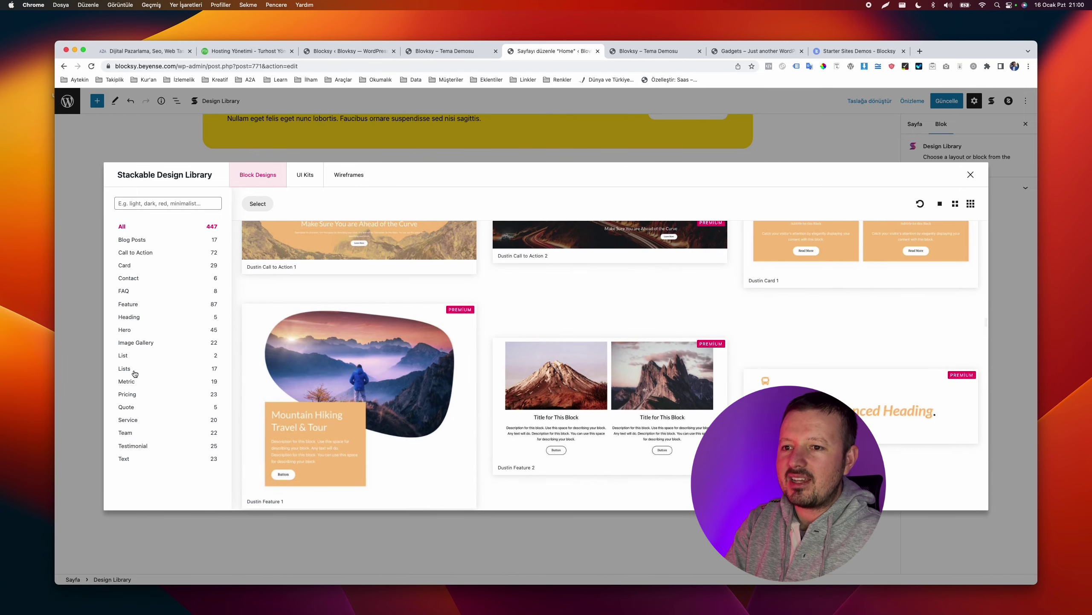
Filter the block designs to FAQ and insert the Wireframes FAQ 2 design below the blog shortcode
click(137, 294)
scroll(312, 313, up, 5)
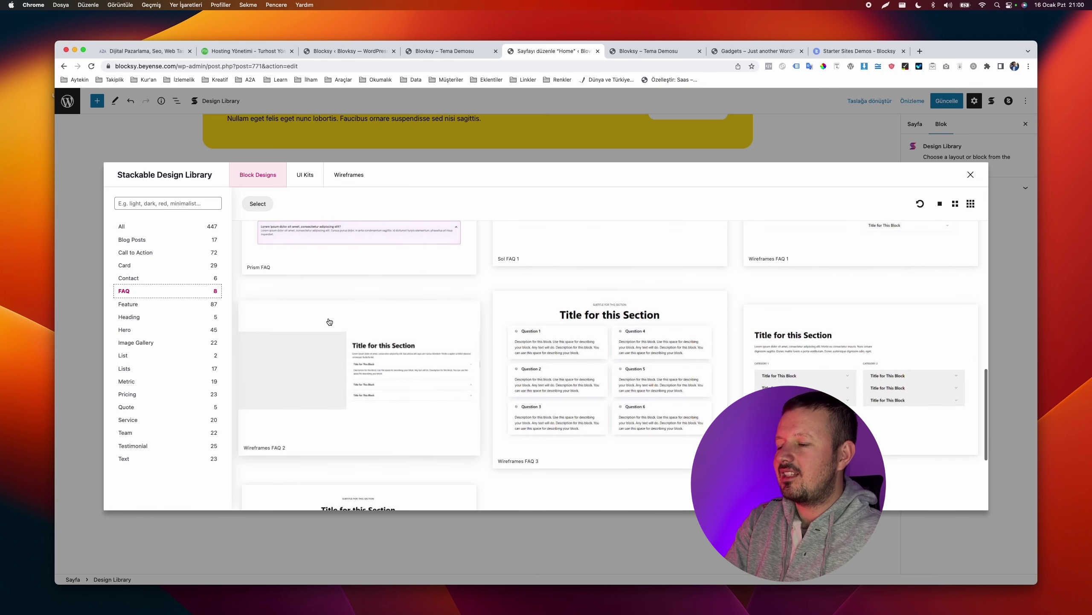
scroll(443, 321, up, 4)
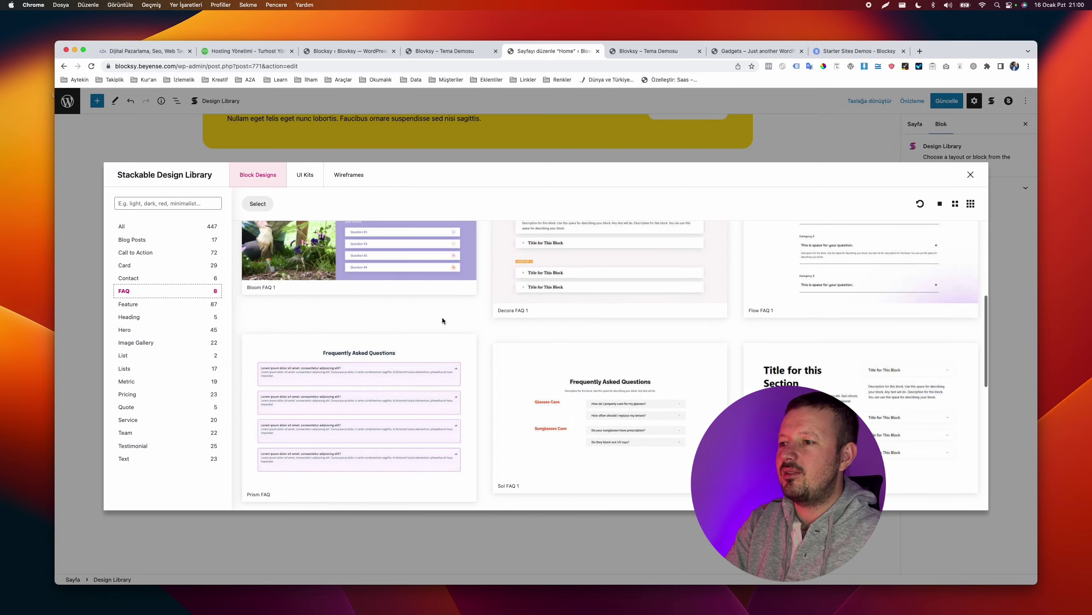
scroll(443, 321, down, 3)
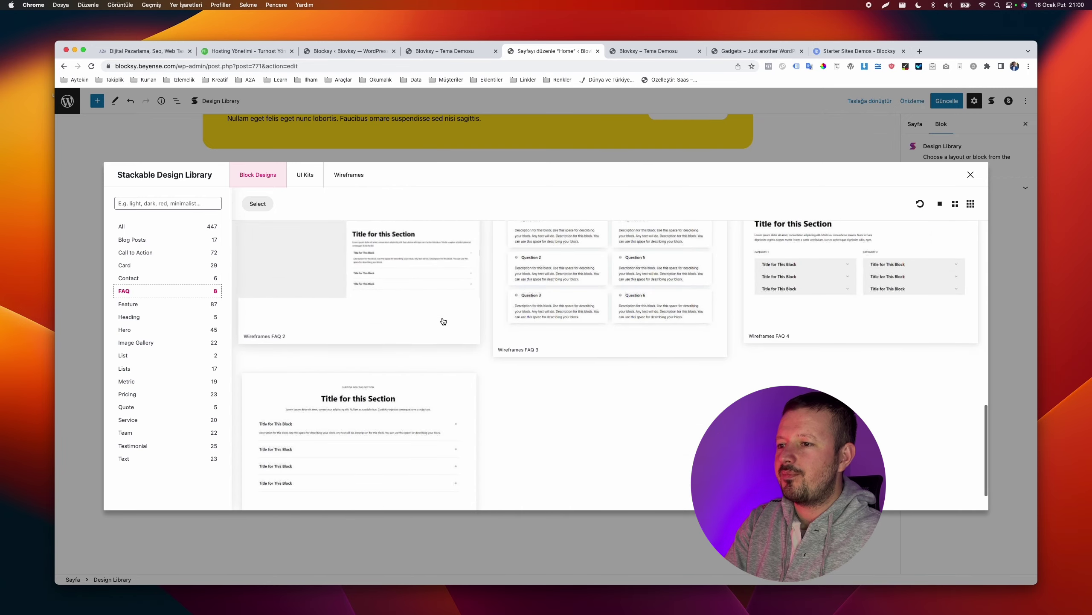
scroll(442, 321, up, 8)
scroll(443, 321, down, 8)
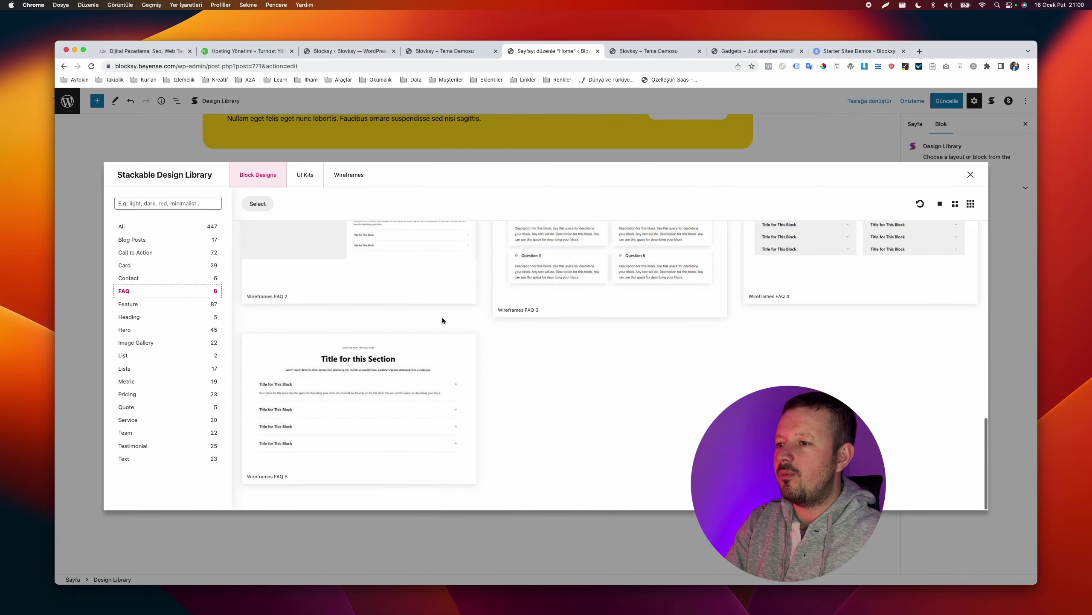
scroll(443, 318, up, 2)
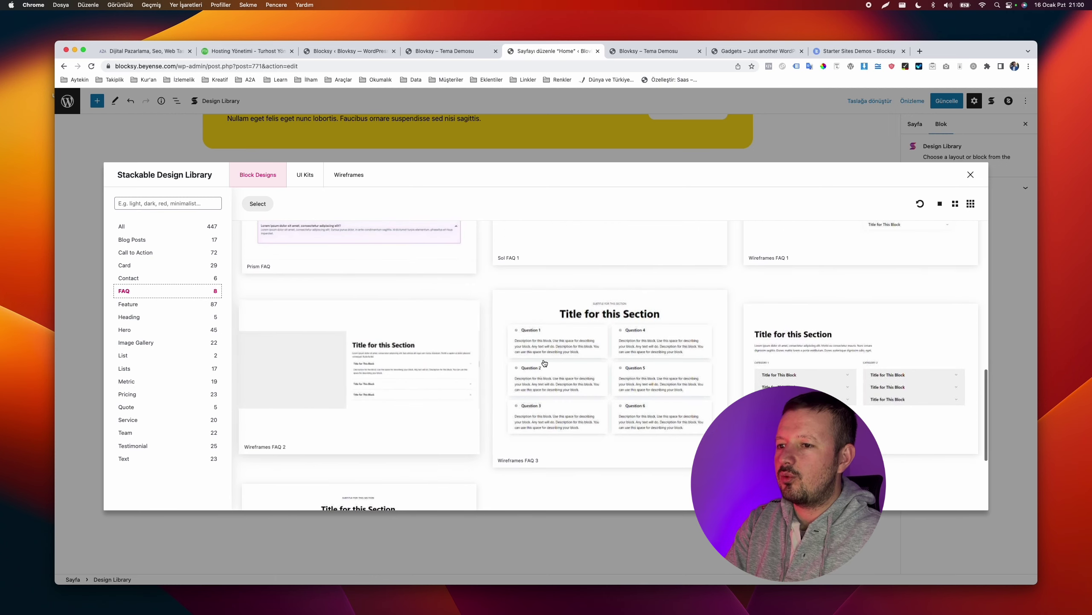
click(409, 378)
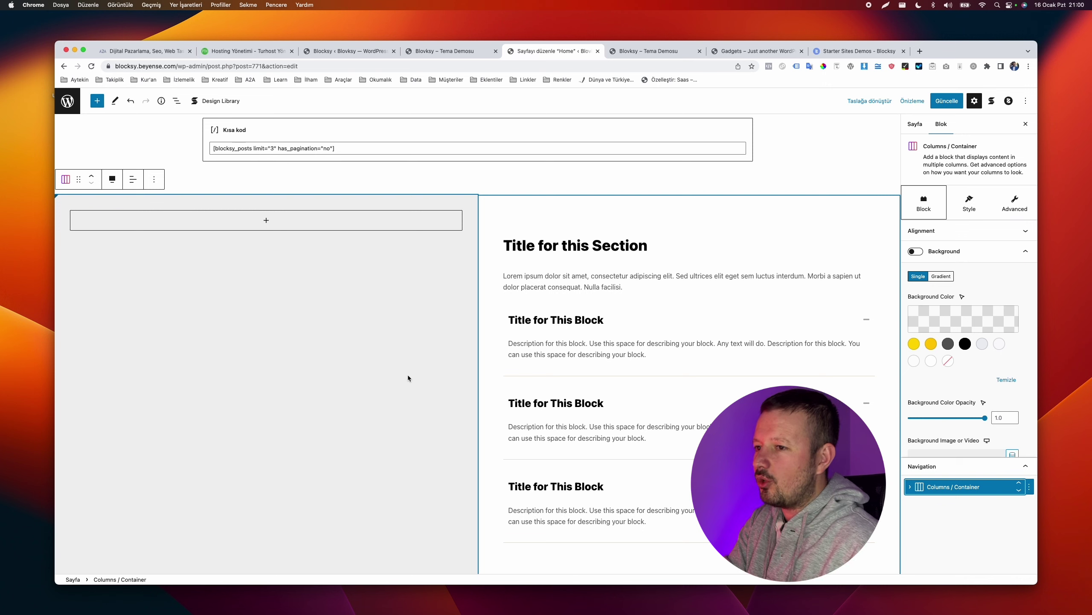
click(289, 227)
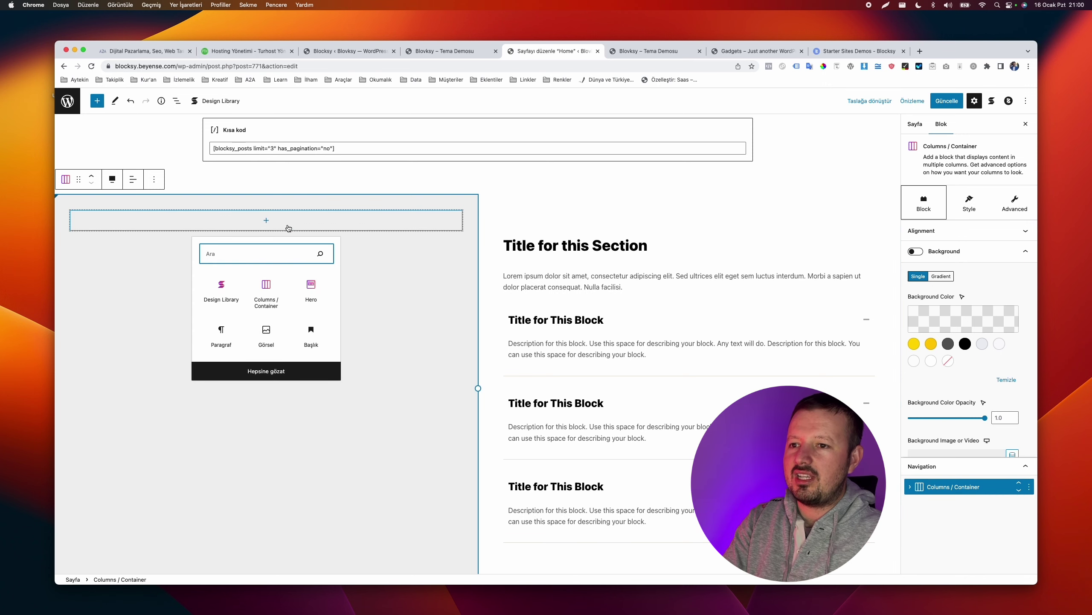
click(267, 336)
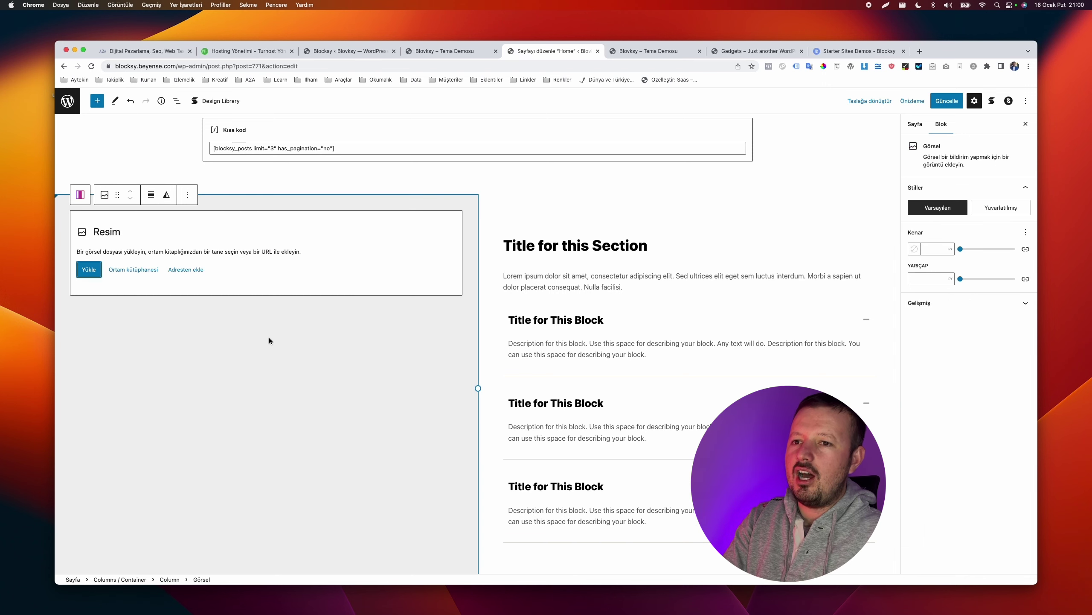
click(147, 270)
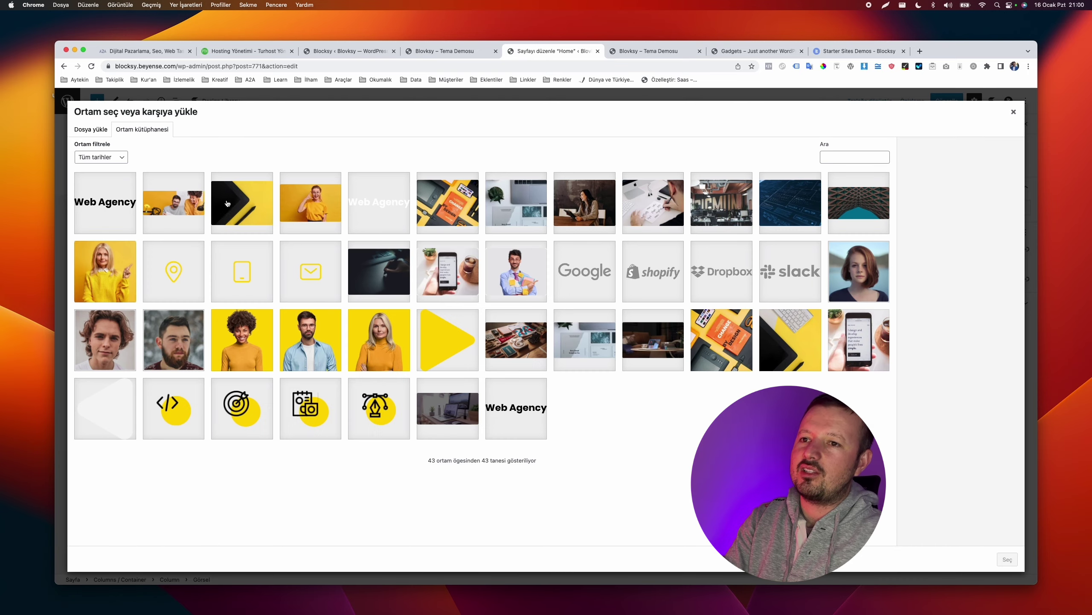
click(385, 359)
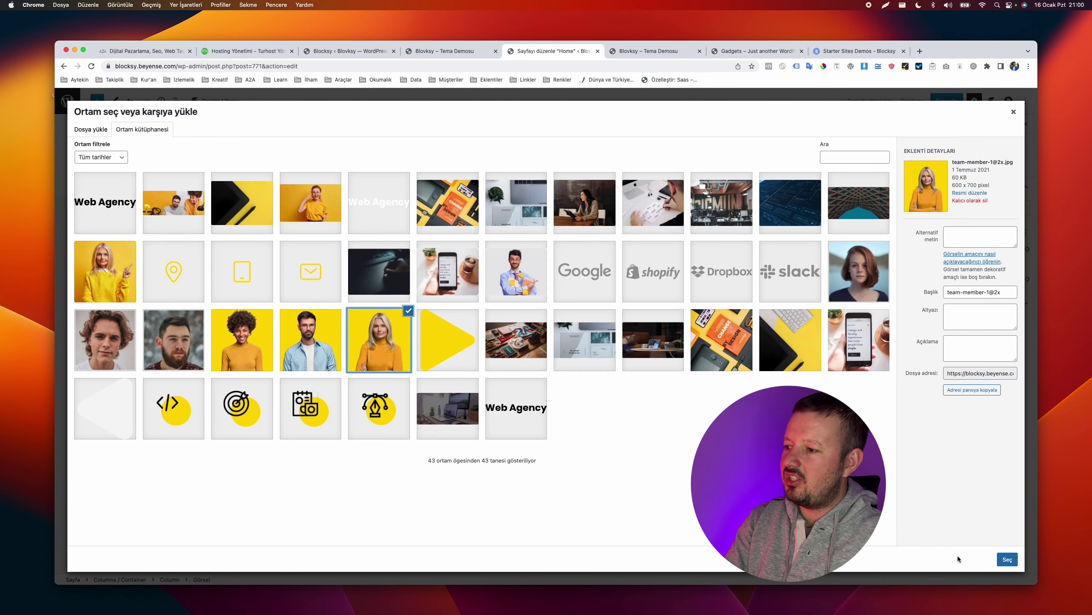
click(1009, 560)
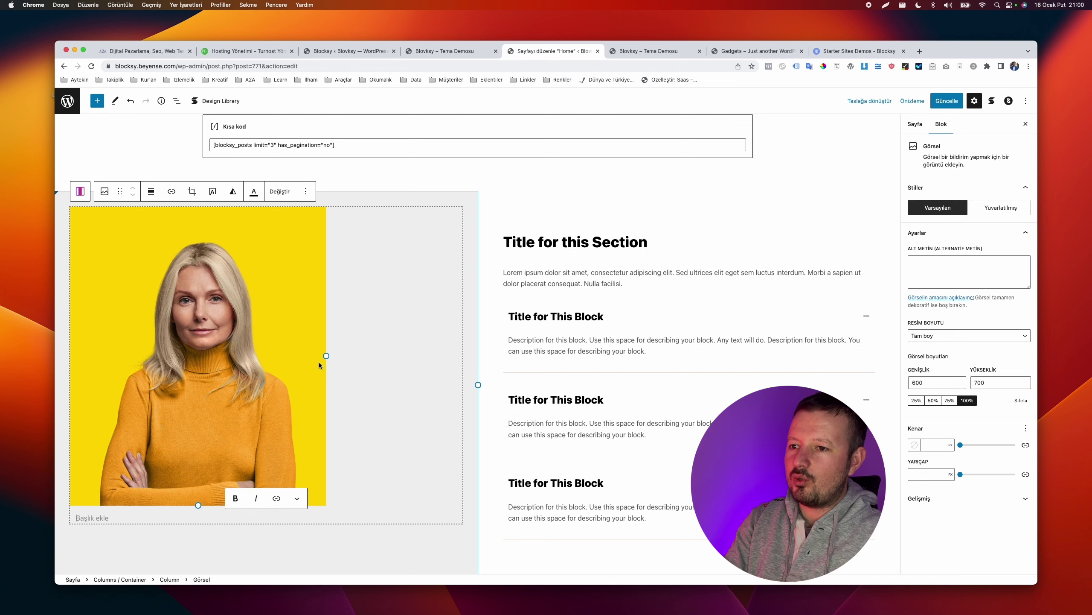
Enlarge the portrait image to the full column width, about 921 × 1075, and check the section's layout
drag(327, 356, 465, 373)
scroll(465, 372, down, 8)
scroll(465, 372, up, 10)
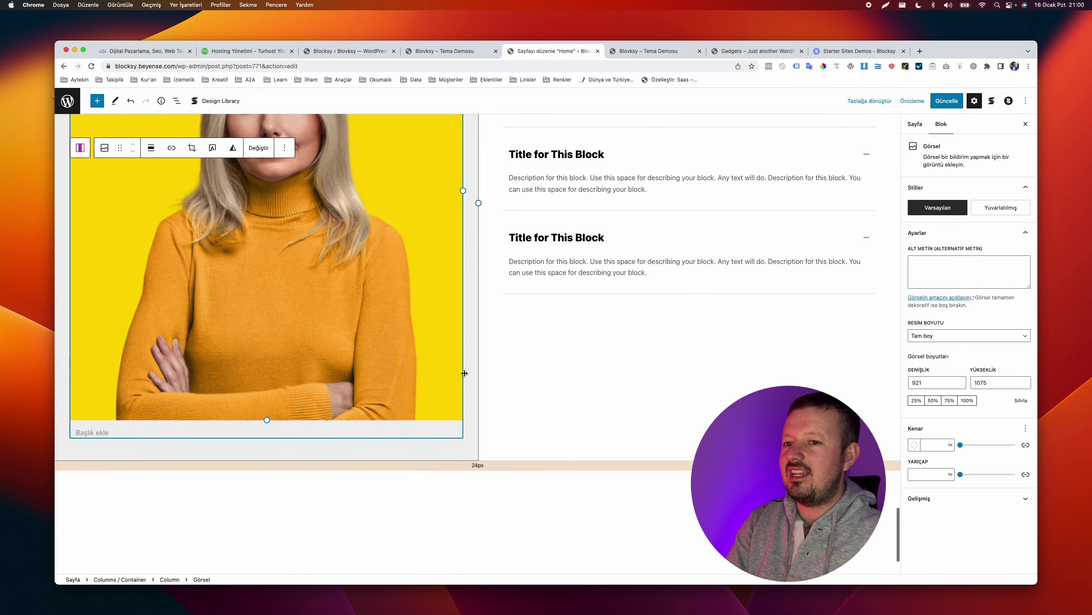
scroll(465, 373, up, 1)
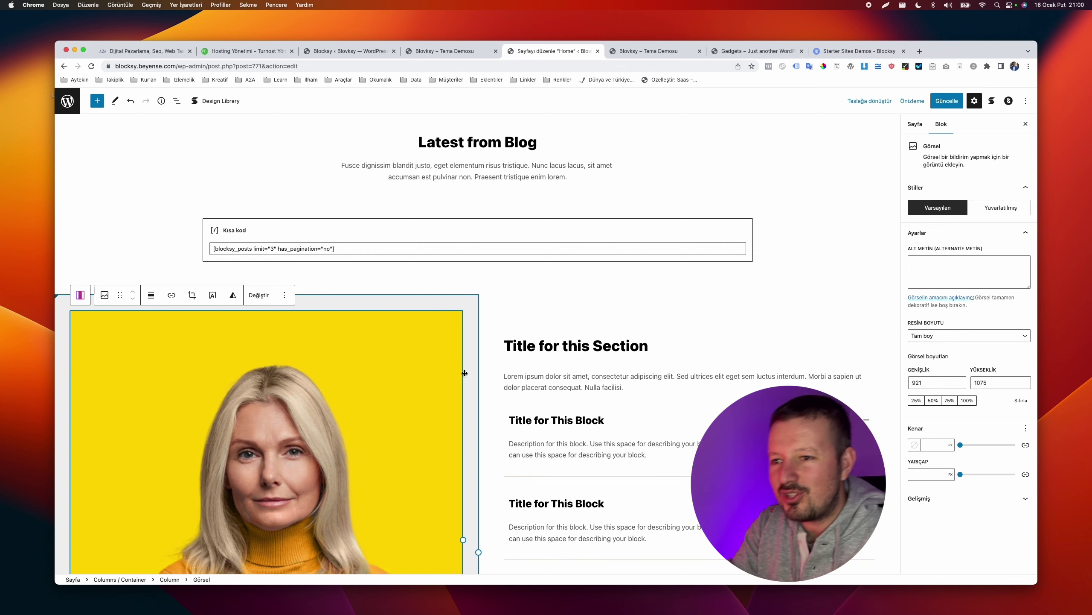
Undo the image and FAQ design changes back to the empty Design Library block below the blog shortcode
click(130, 101)
click(130, 101)
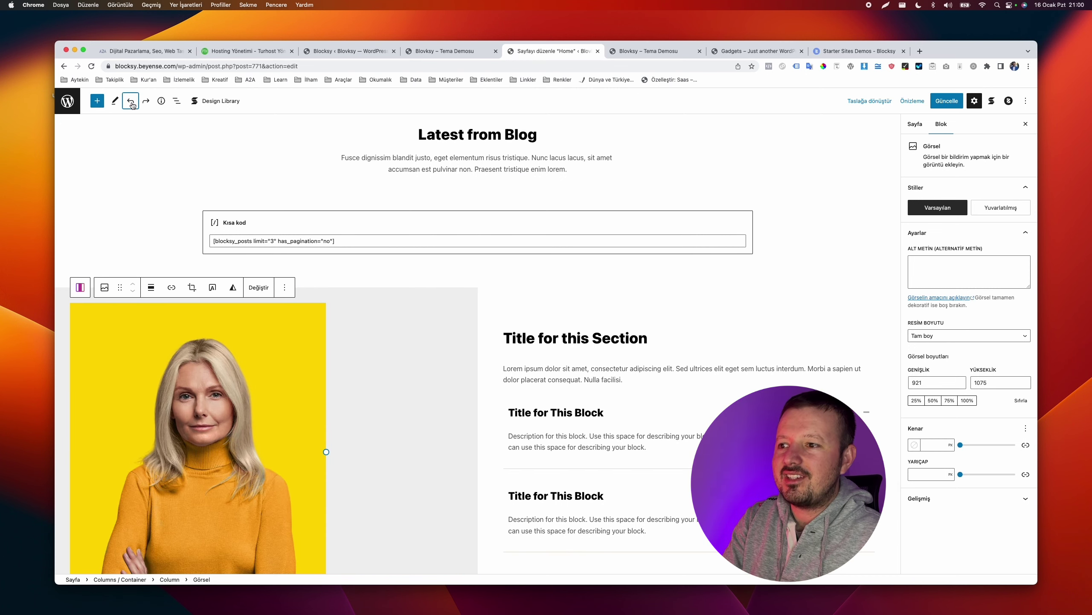
scroll(199, 233, down, 5)
scroll(199, 233, up, 3)
click(130, 102)
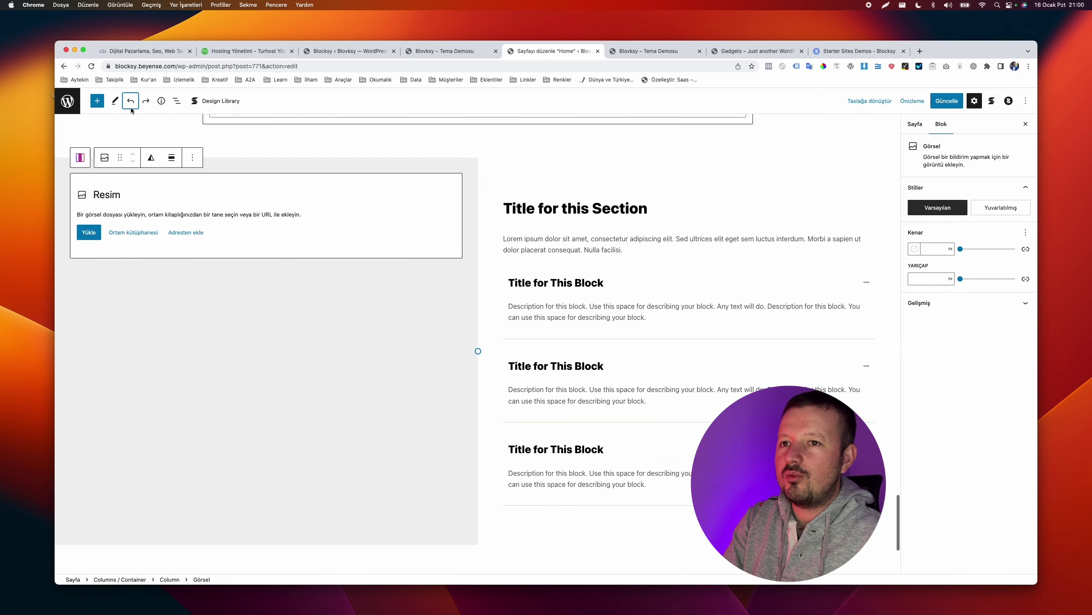
click(130, 102)
click(130, 101)
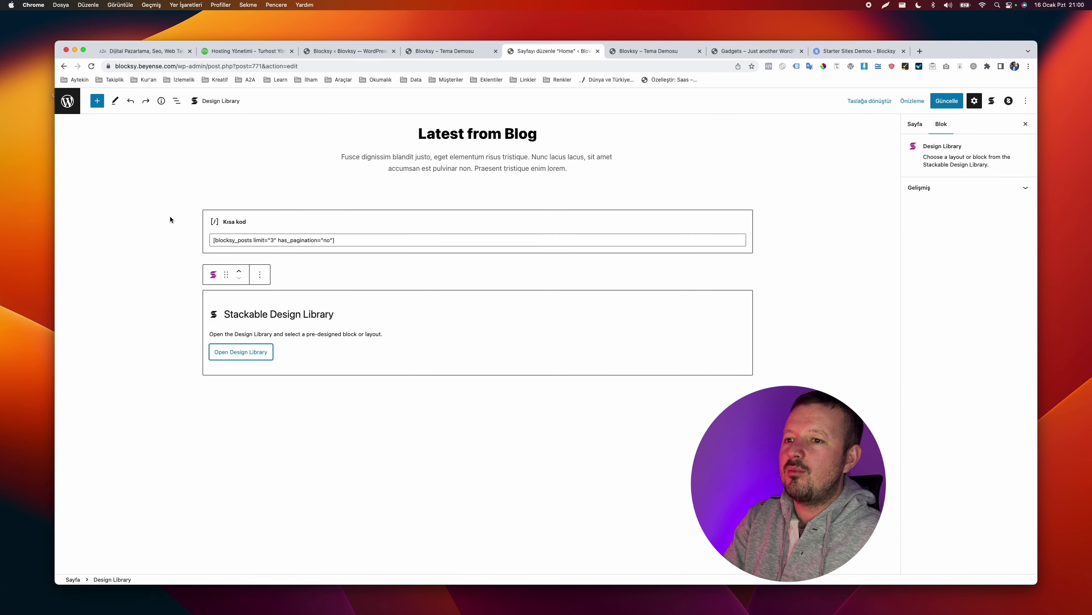
Reopen the Stackable Design Library, filter the block designs to Service, and insert the Prism Service design
scroll(193, 348, up, 2)
scroll(202, 368, down, 1)
click(239, 389)
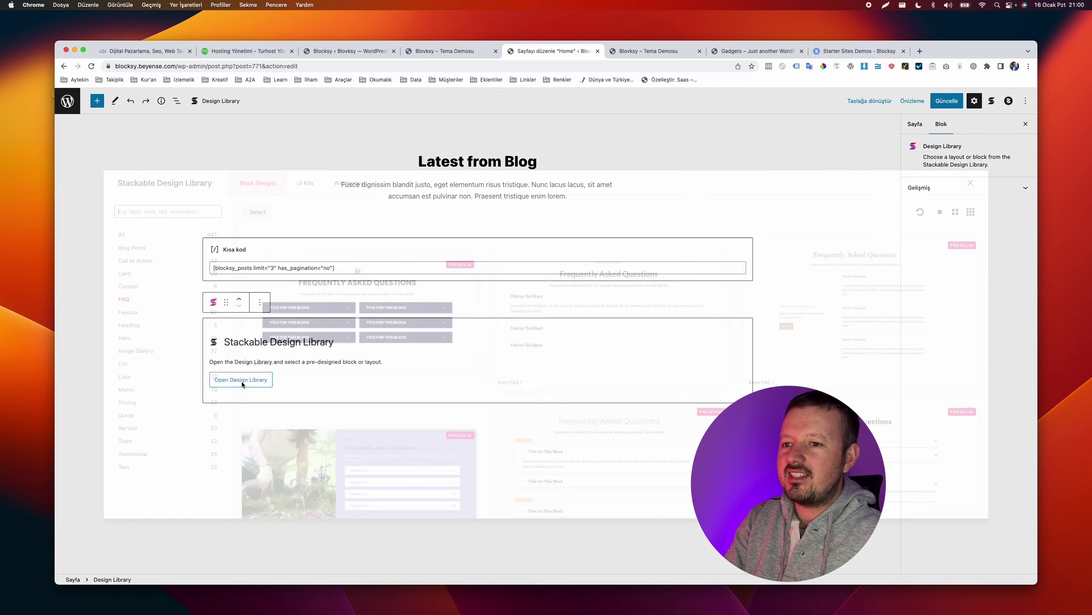
scroll(286, 239, down, 3)
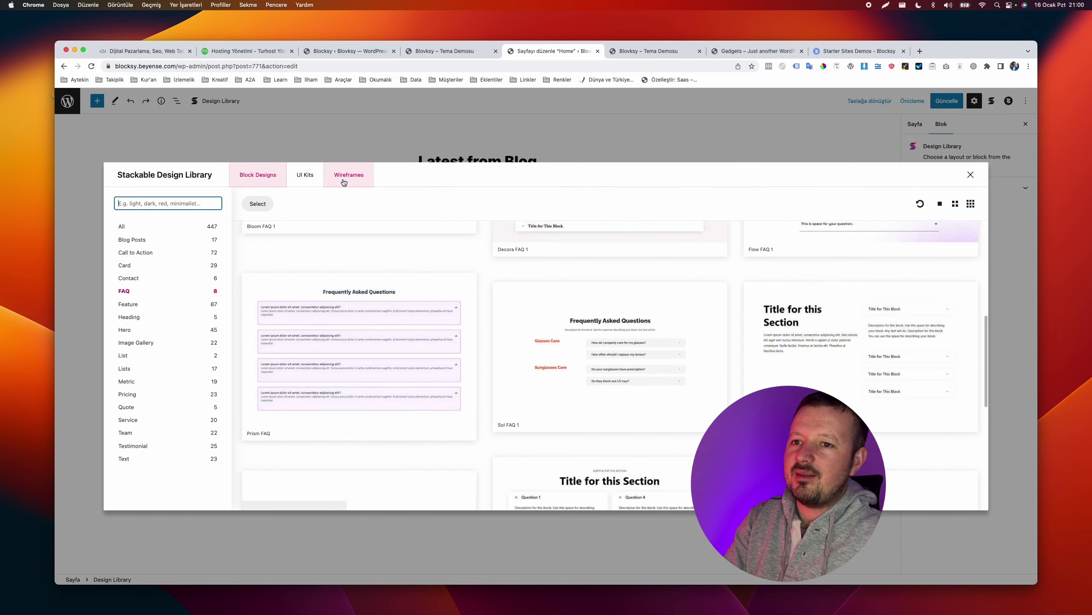
click(143, 417)
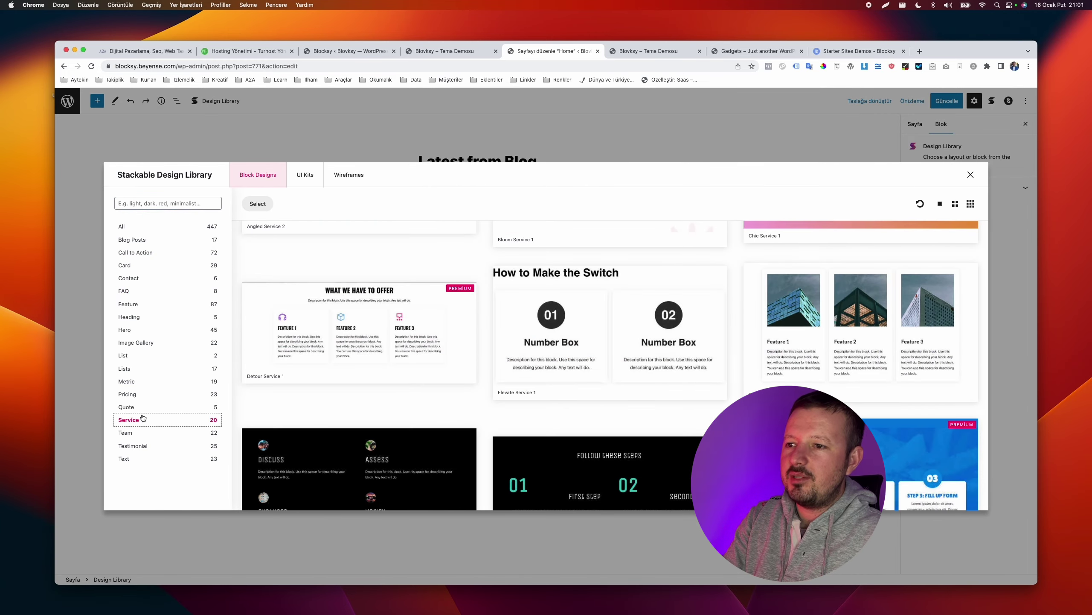
scroll(414, 368, down, 3)
scroll(415, 368, down, 5)
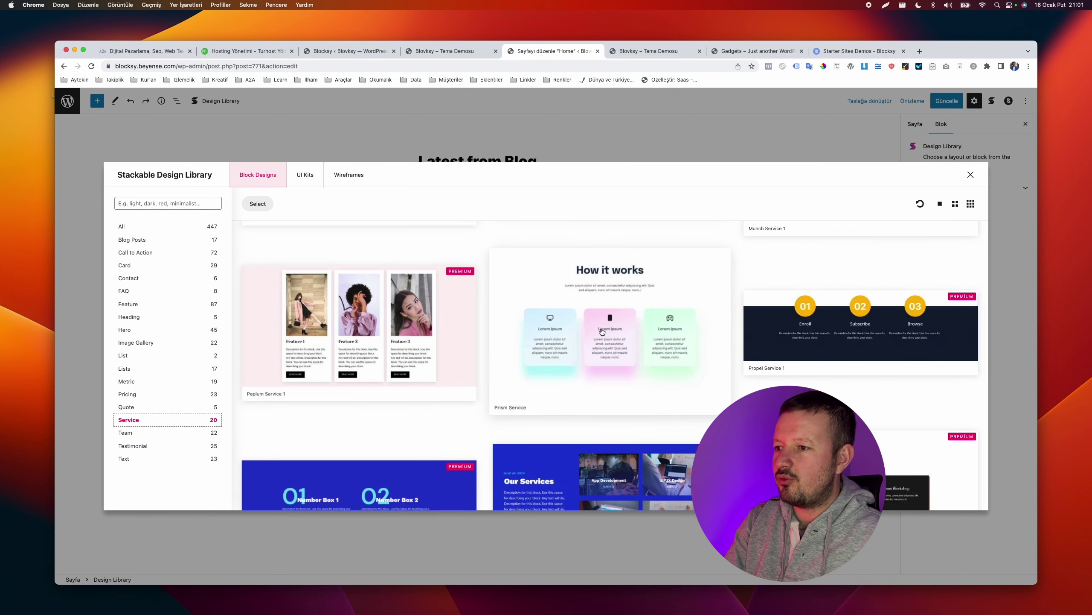
click(611, 319)
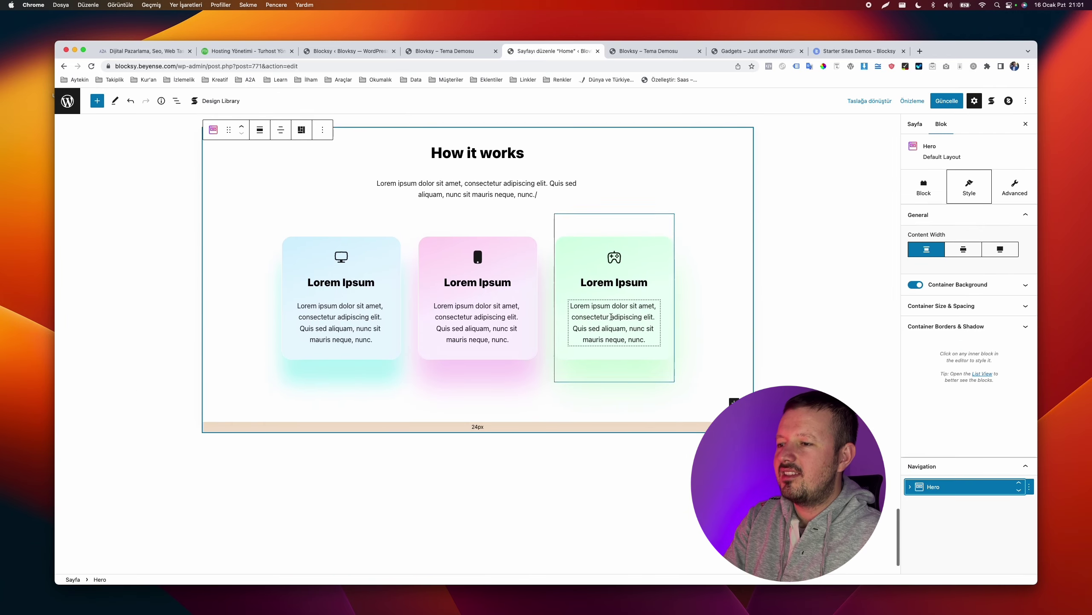
Set the border colour of the first "How it works" card to the yellow palette colour 2, FFC900
click(296, 364)
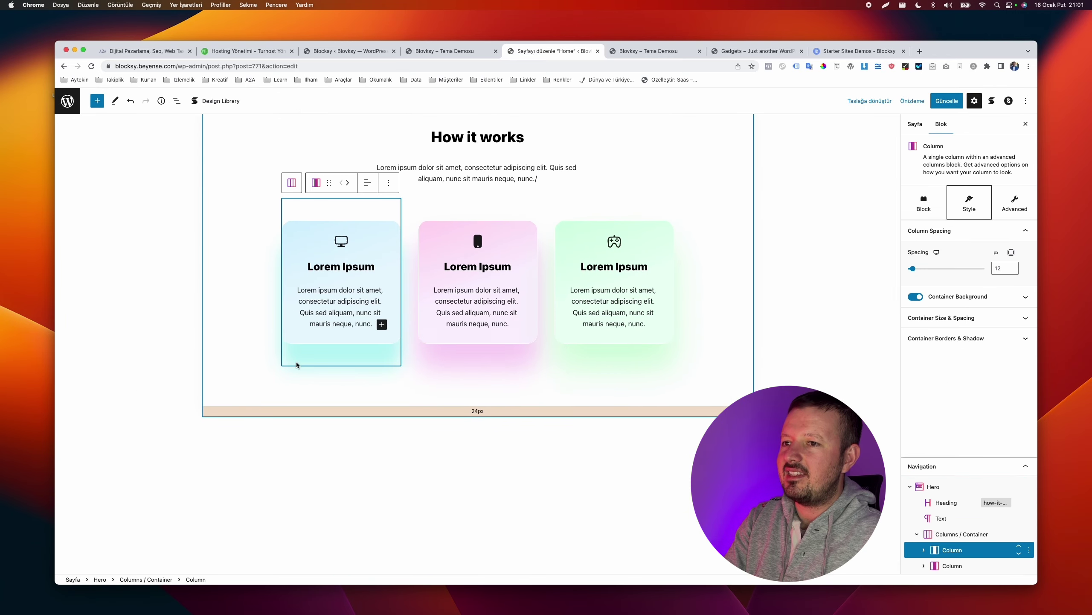
click(951, 338)
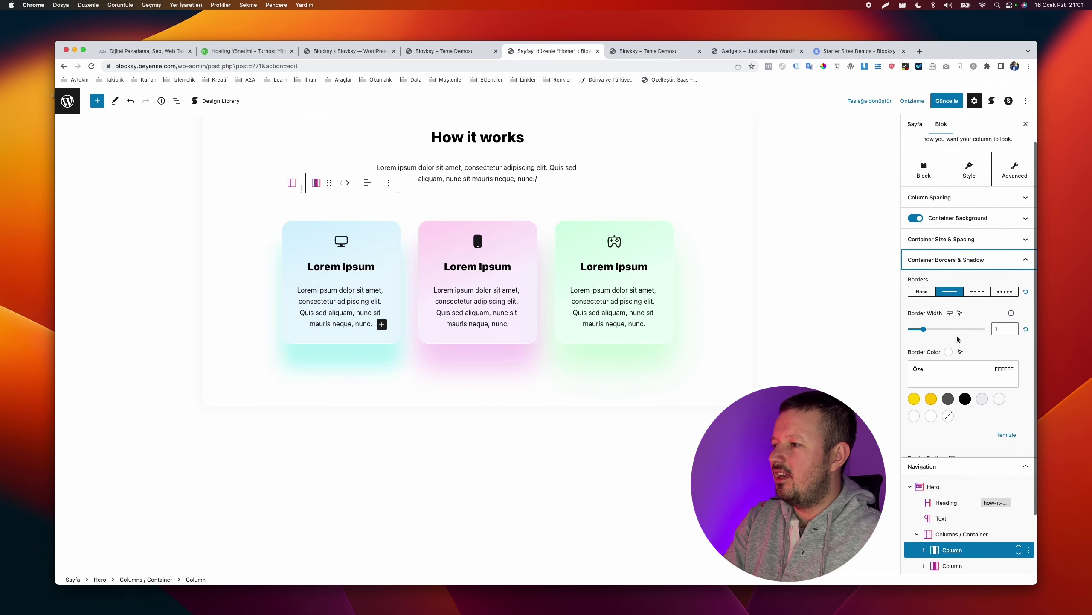
click(930, 329)
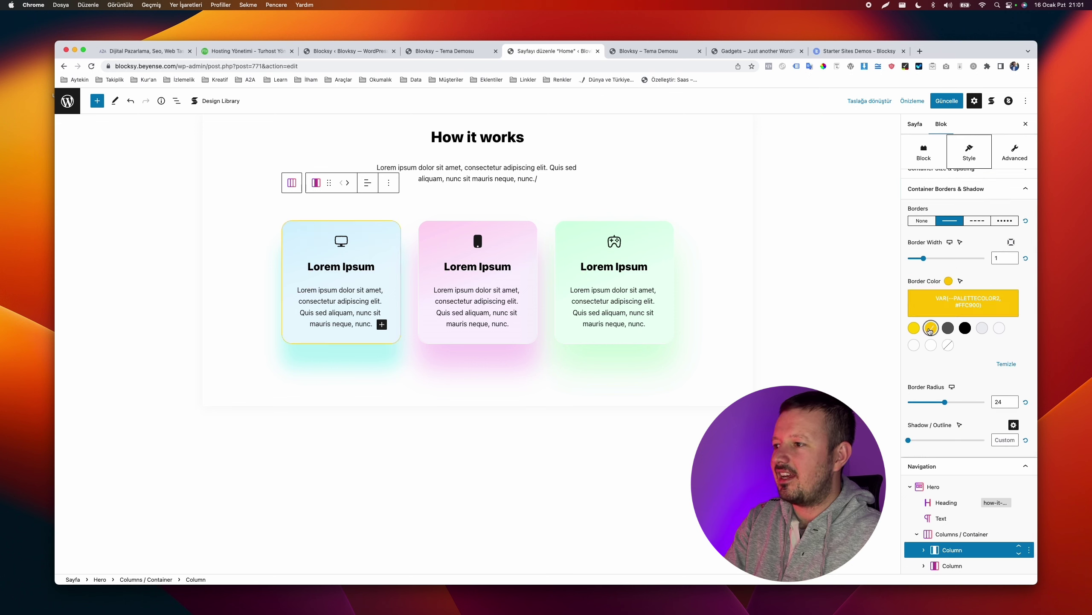
scroll(968, 278, up, 3)
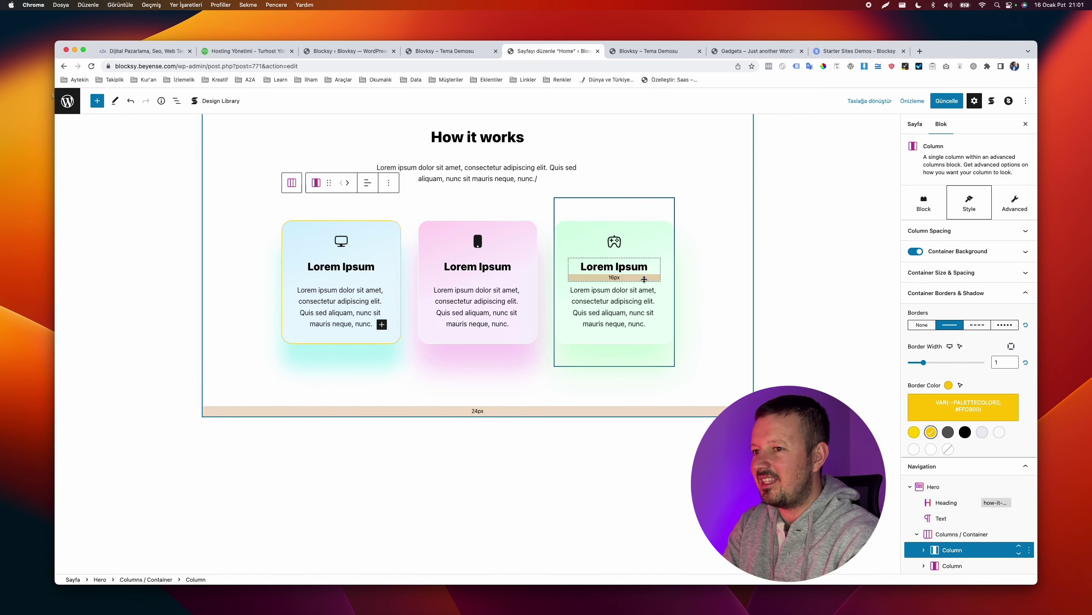
Undo the card's border colour and the insertion of the "How it works" design
click(644, 278)
scroll(478, 279, up, 6)
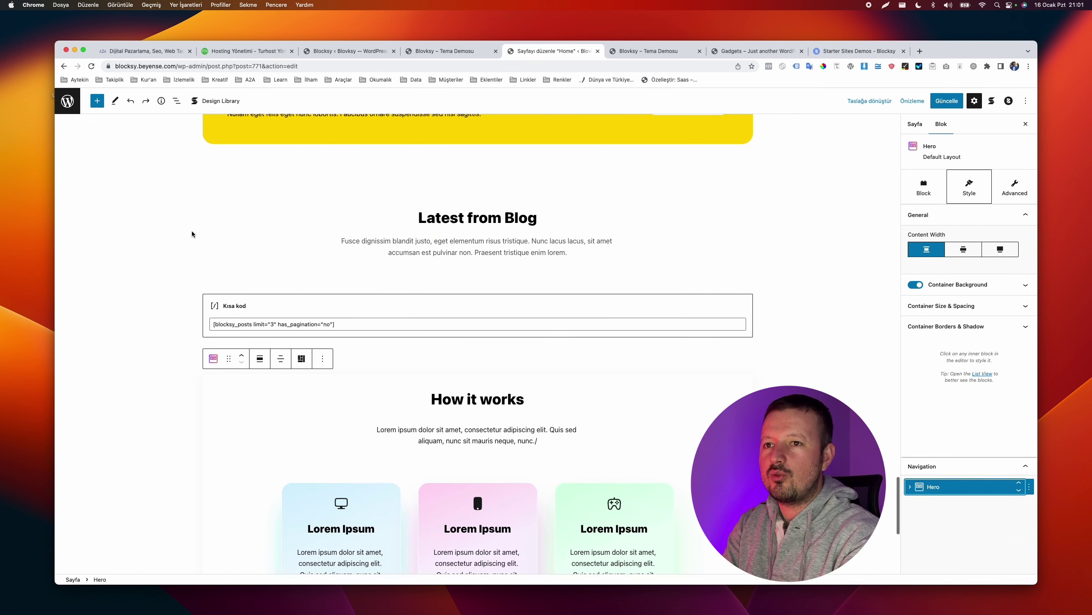
click(136, 107)
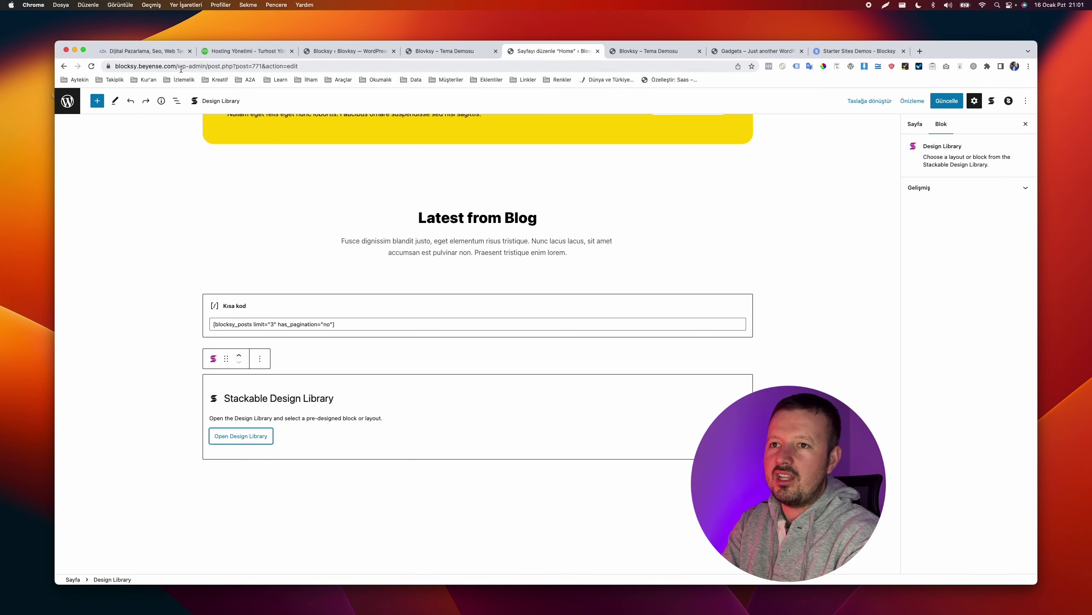
Leave the page editor for the site's front page at blocksy.beyense.com, discarding the unsaved changes
drag(181, 69, 526, 75)
key(BackSpace)
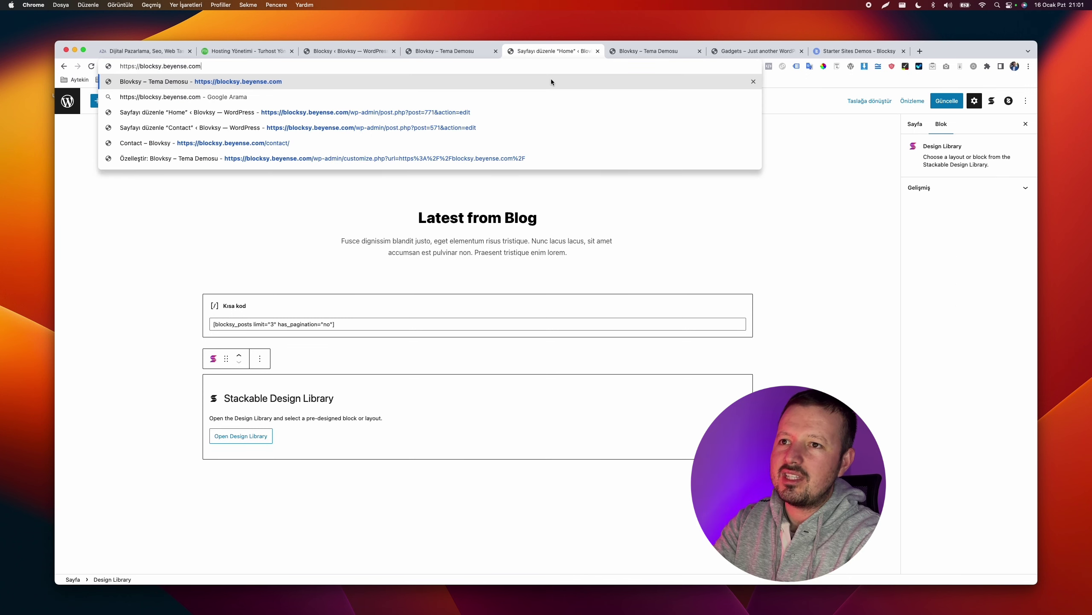
key(Return)
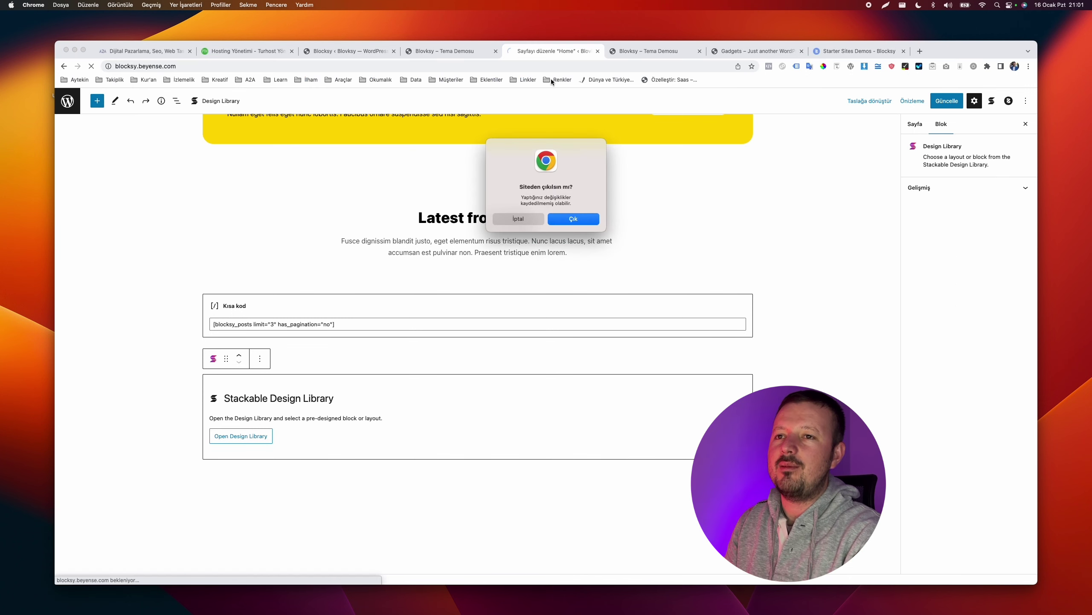
click(583, 217)
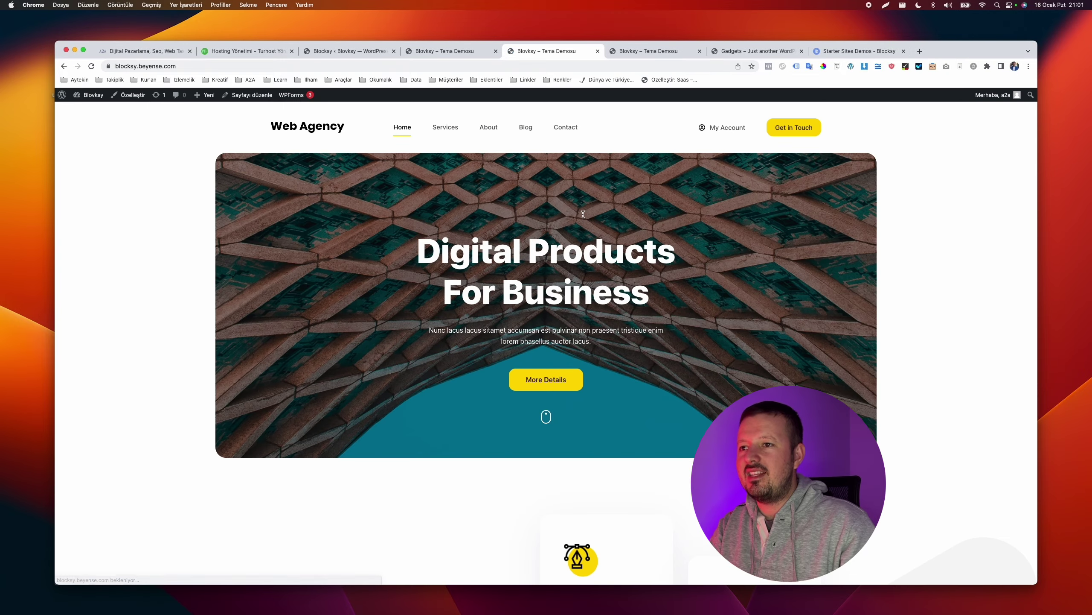
Look through the live home page and the Services page, including its mission, FAQ and pricing plan sections
scroll(583, 214, down, 15)
scroll(583, 213, down, 20)
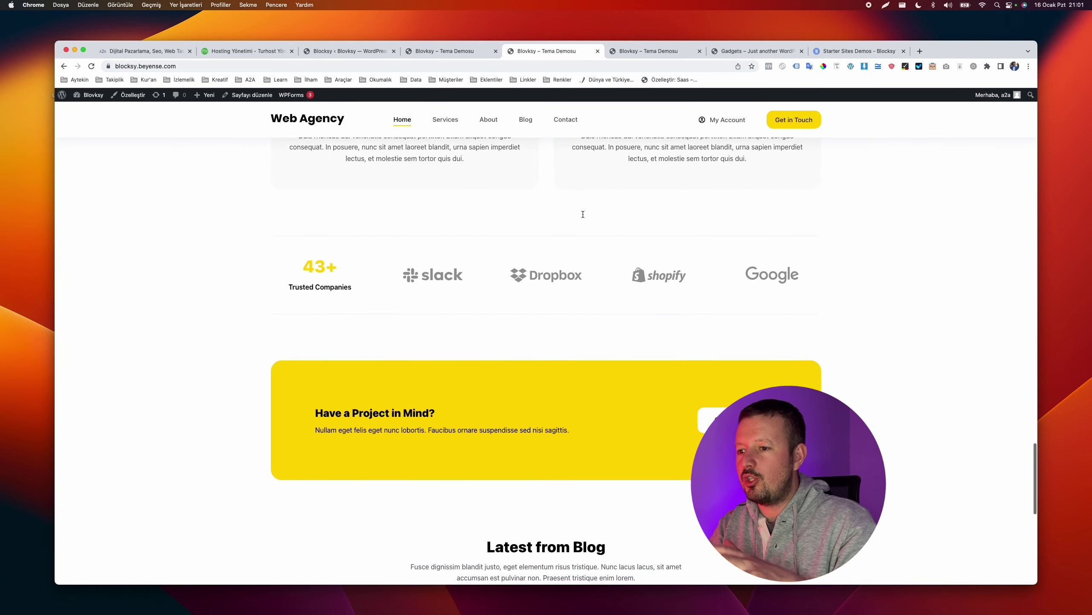
scroll(583, 214, up, 20)
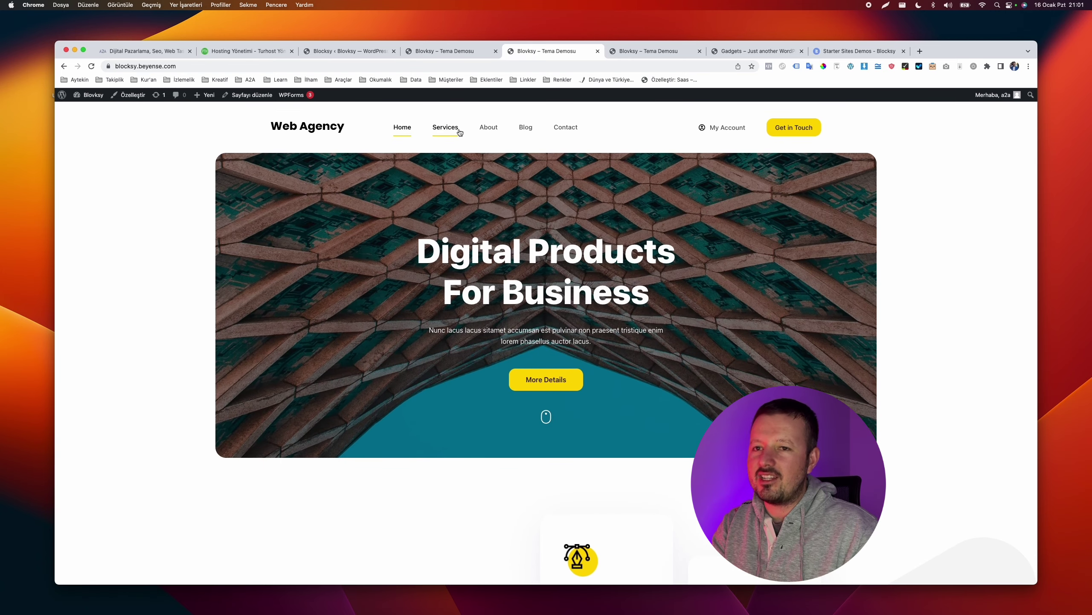
click(459, 131)
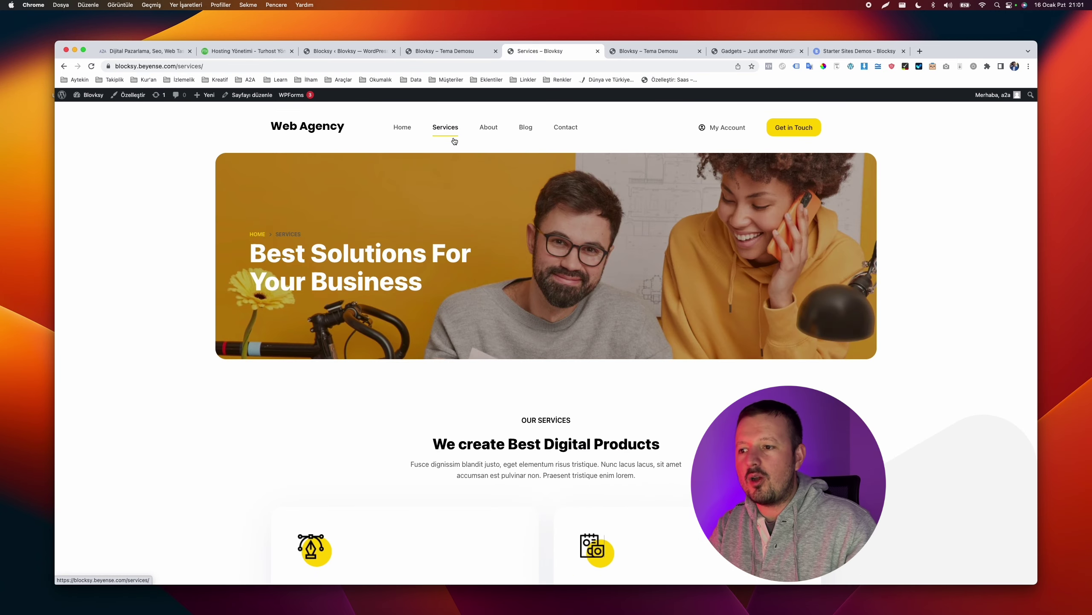
scroll(398, 317, down, 10)
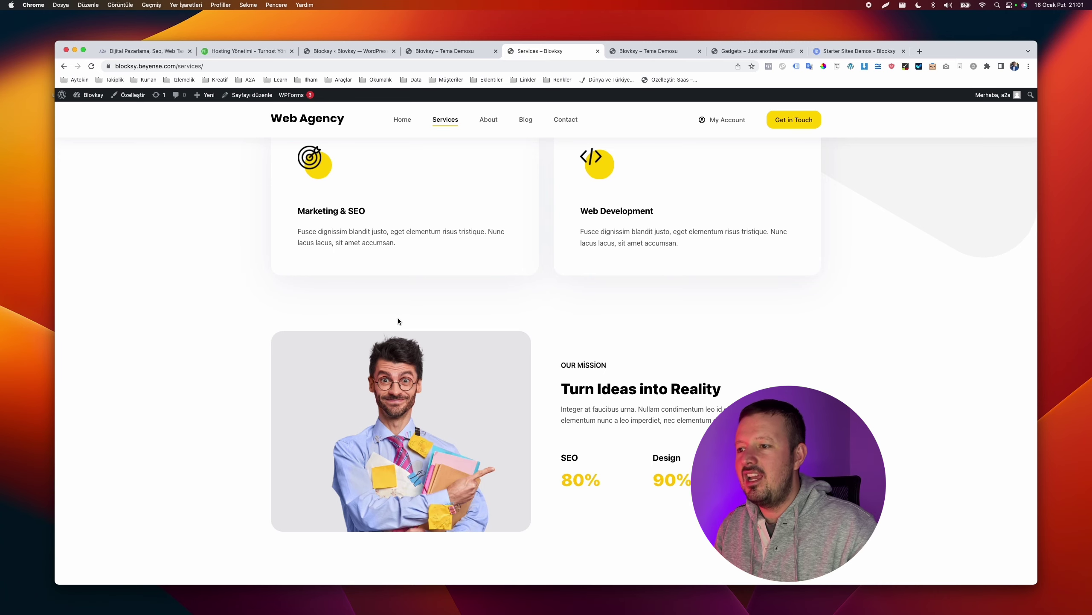
scroll(398, 319, down, 15)
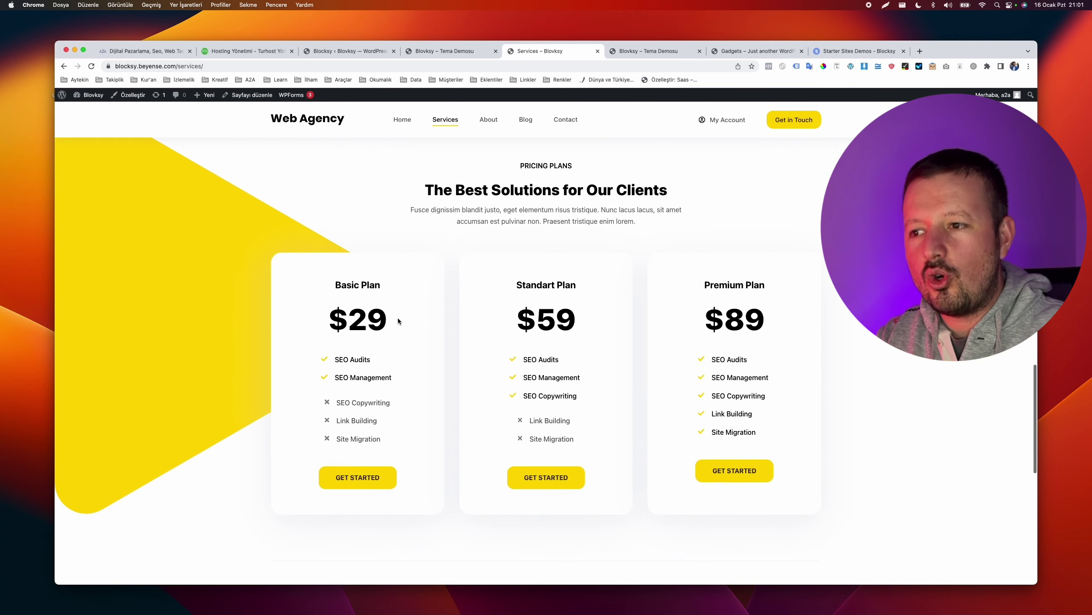
scroll(398, 318, up, 20)
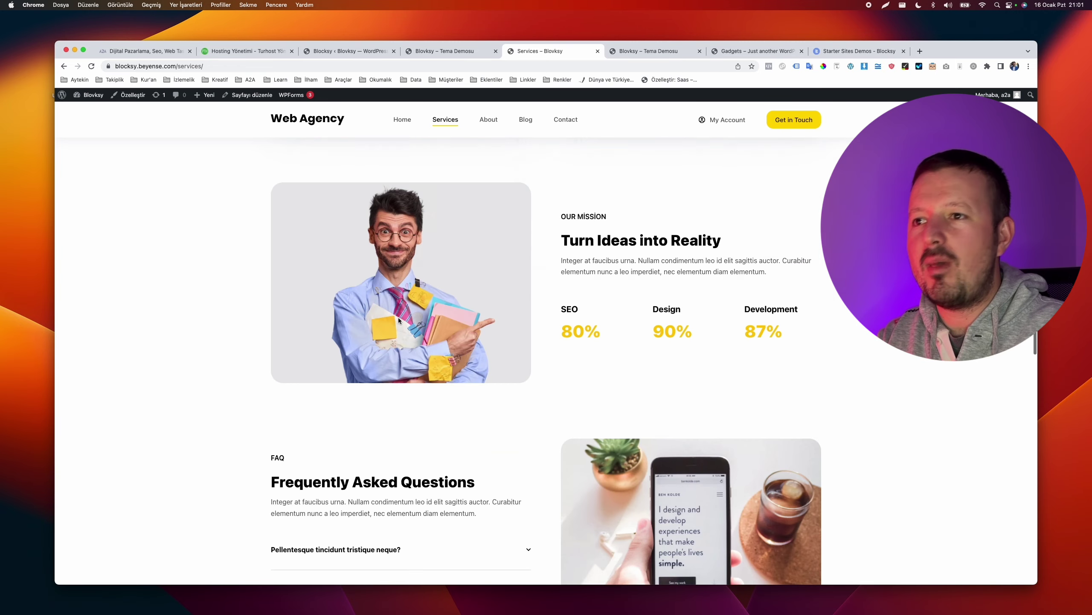
scroll(399, 324, down, 2)
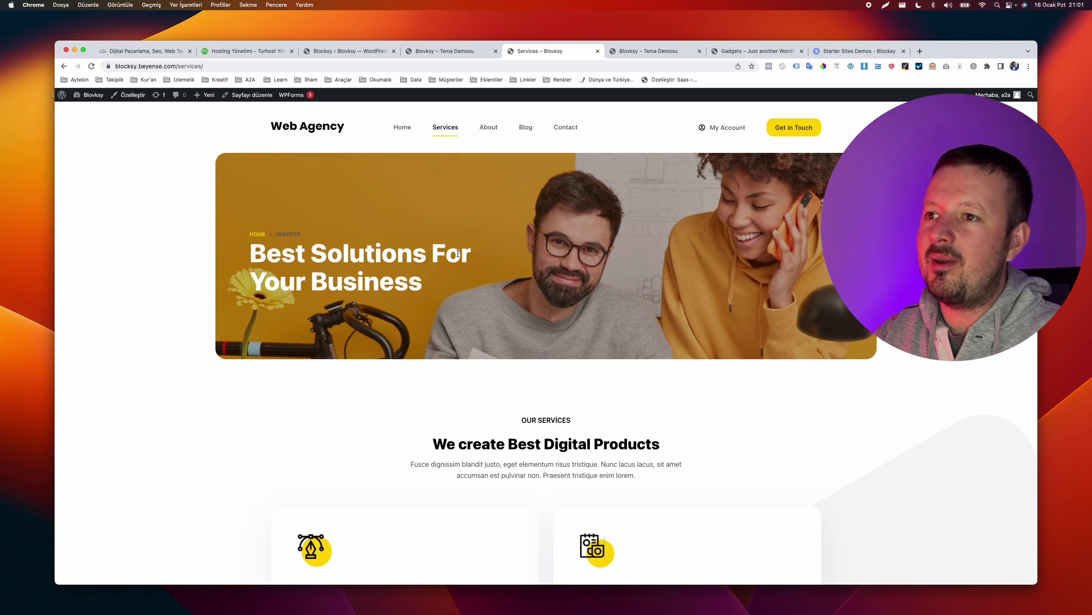
View the Contact page, then return to the home page and look over its services section
click(566, 127)
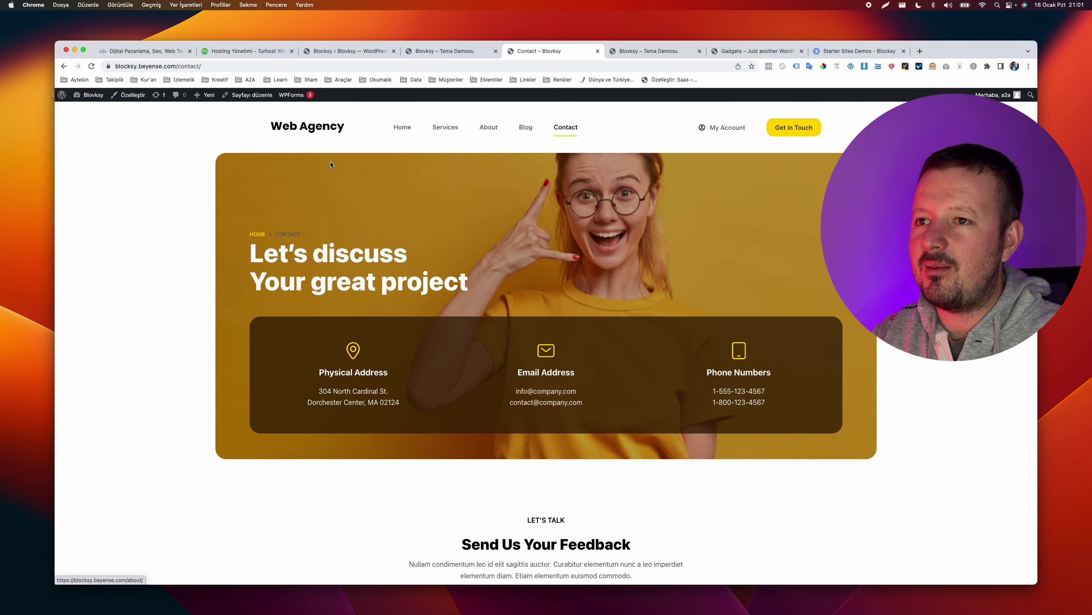
click(321, 127)
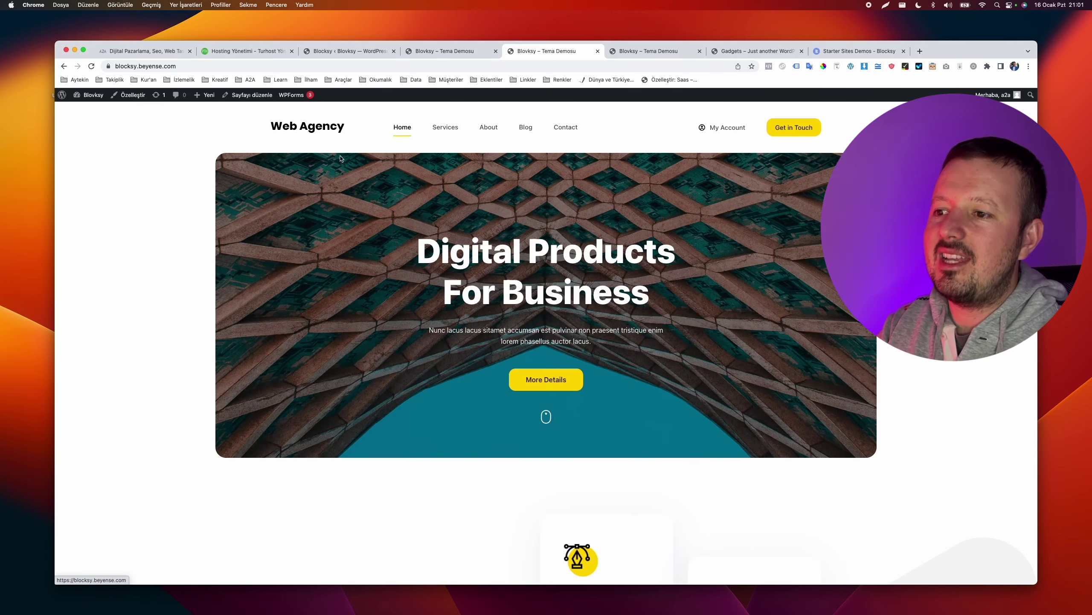
scroll(512, 391, down, 10)
scroll(512, 392, up, 6)
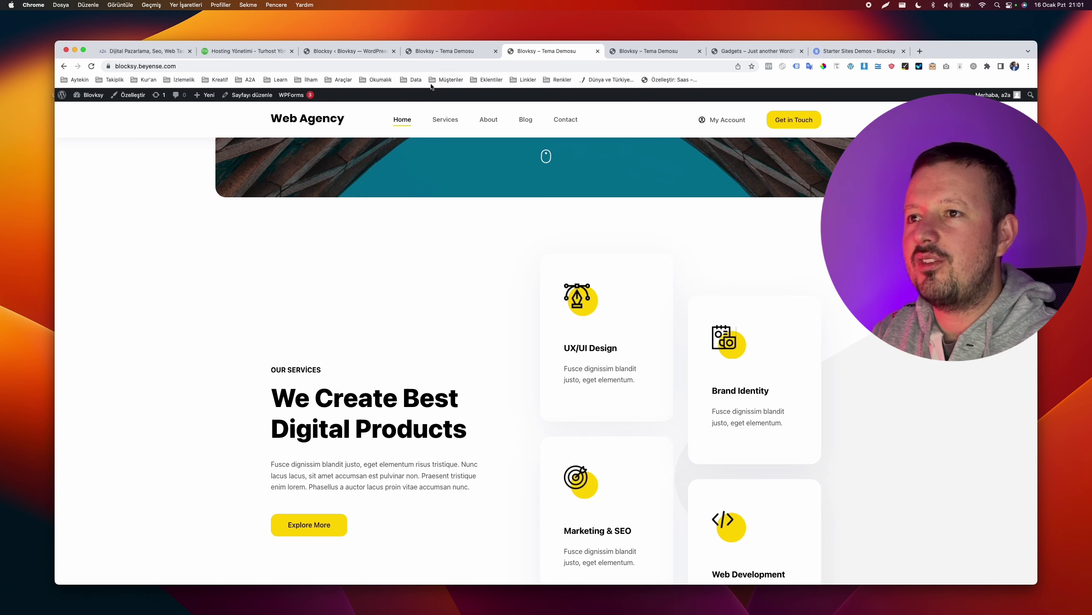
Copy the site's address, open an incognito window, search Google for "page speed test" and open PageSpeed Insights
click(421, 66)
click(1028, 66)
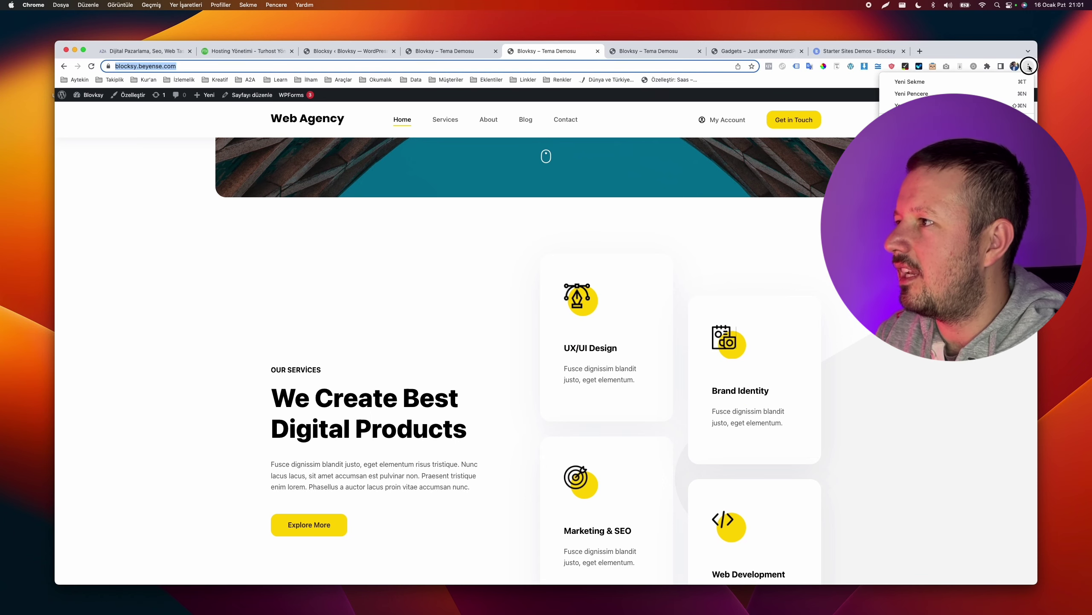
click(989, 105)
text(page)
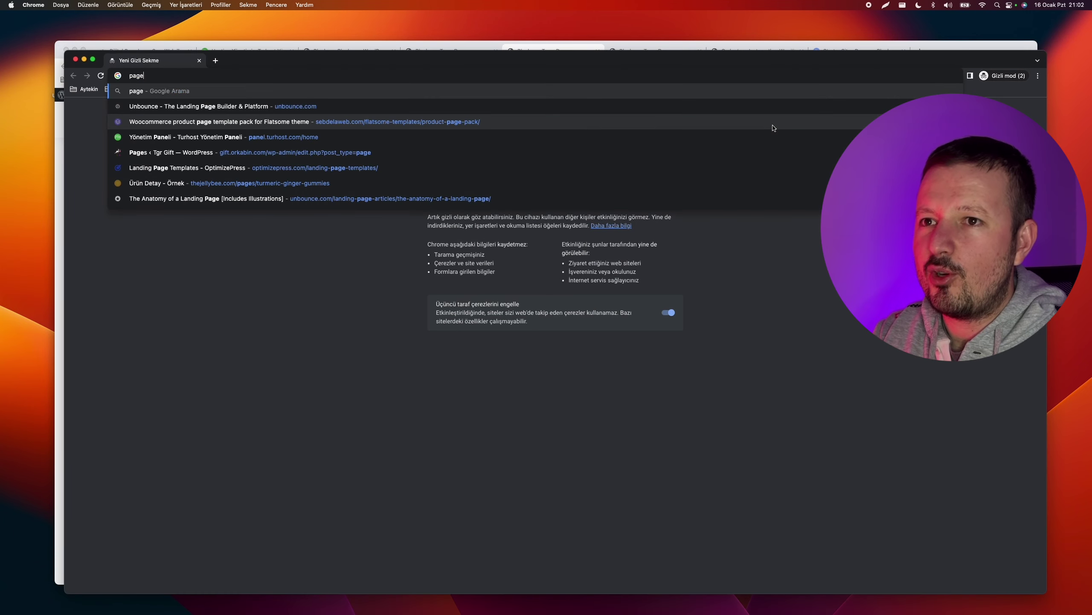
text( speed)
key(Down)
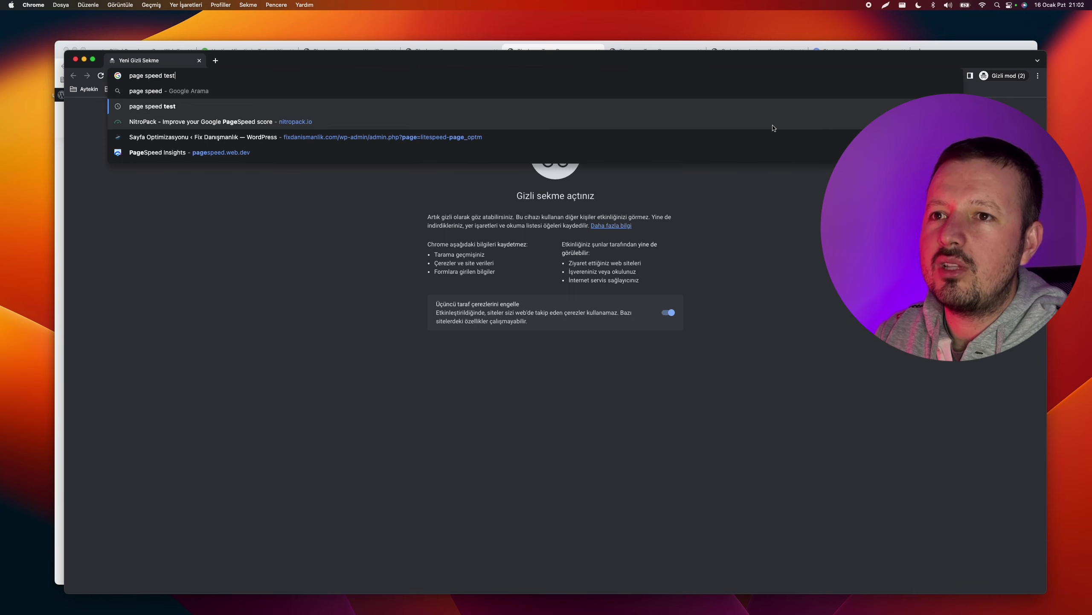
key(Return)
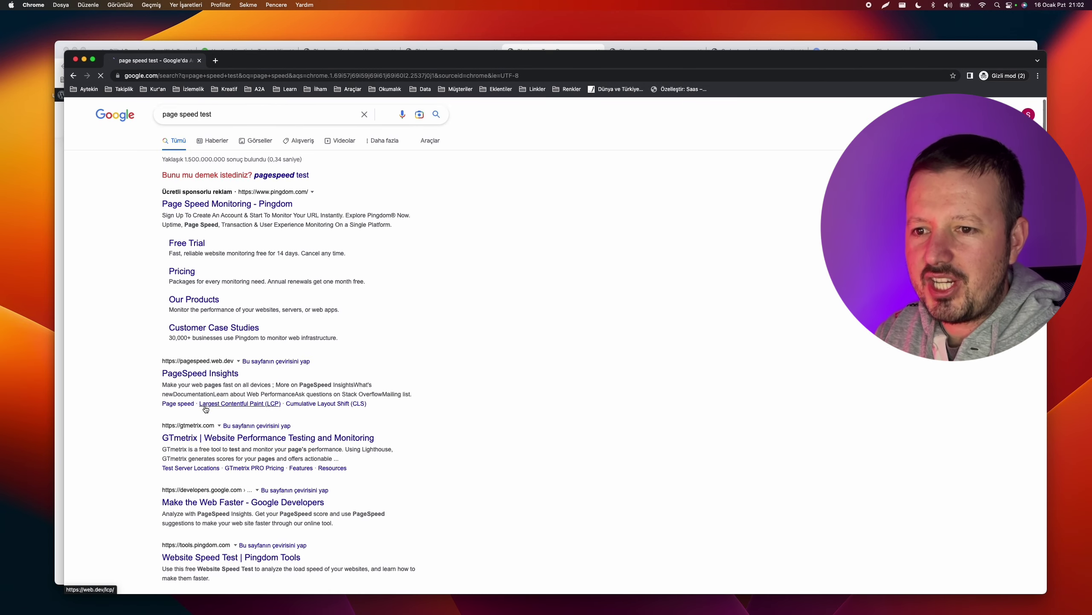
click(201, 370)
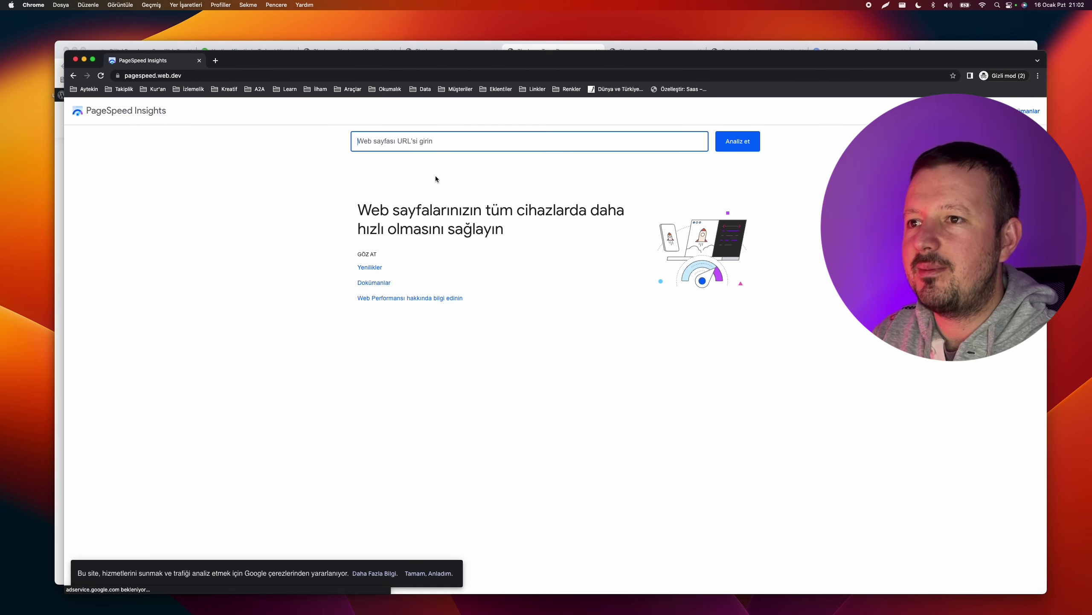
click(471, 140)
text(https://blocksy.beyense.com/)
click(740, 144)
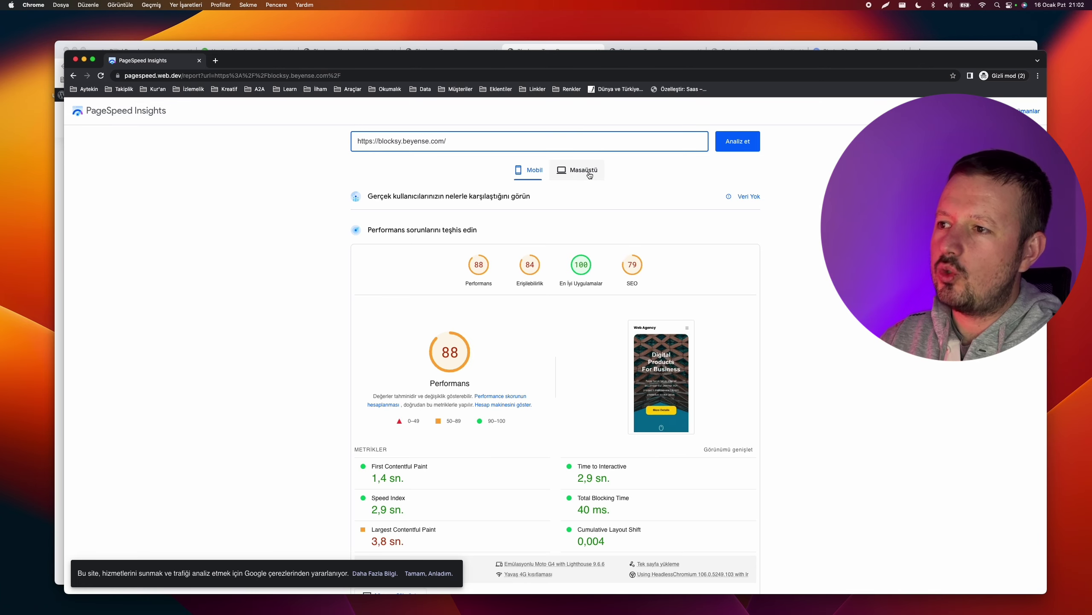
Review the mobile report's metrics and improvement opportunities, expanding the details of "İlk sunucu yanıt süresini azaltın"
scroll(580, 299, down, 10)
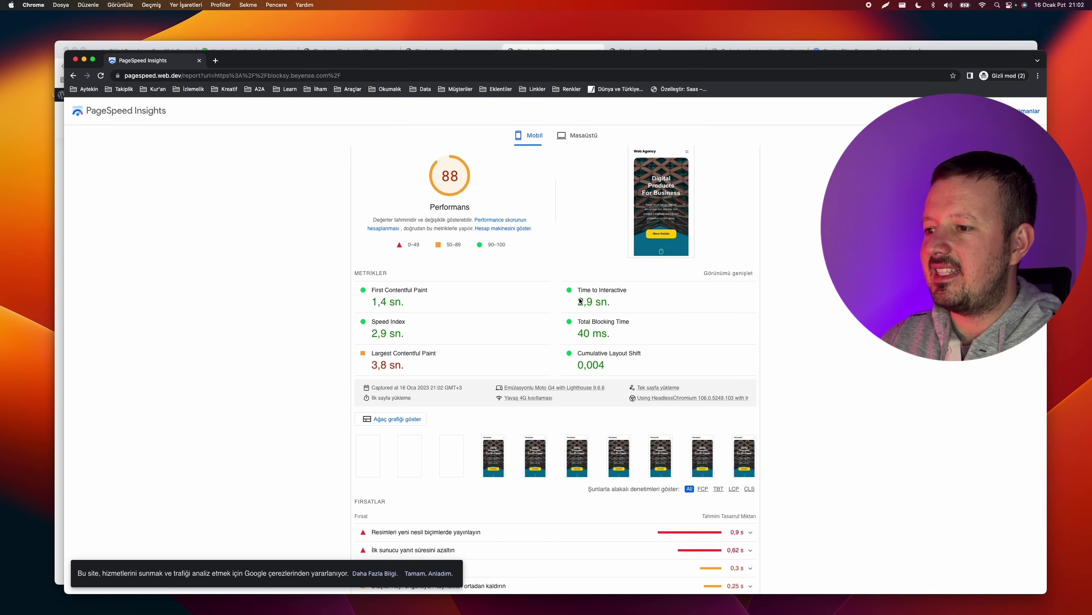
scroll(580, 301, up, 4)
scroll(594, 403, down, 3)
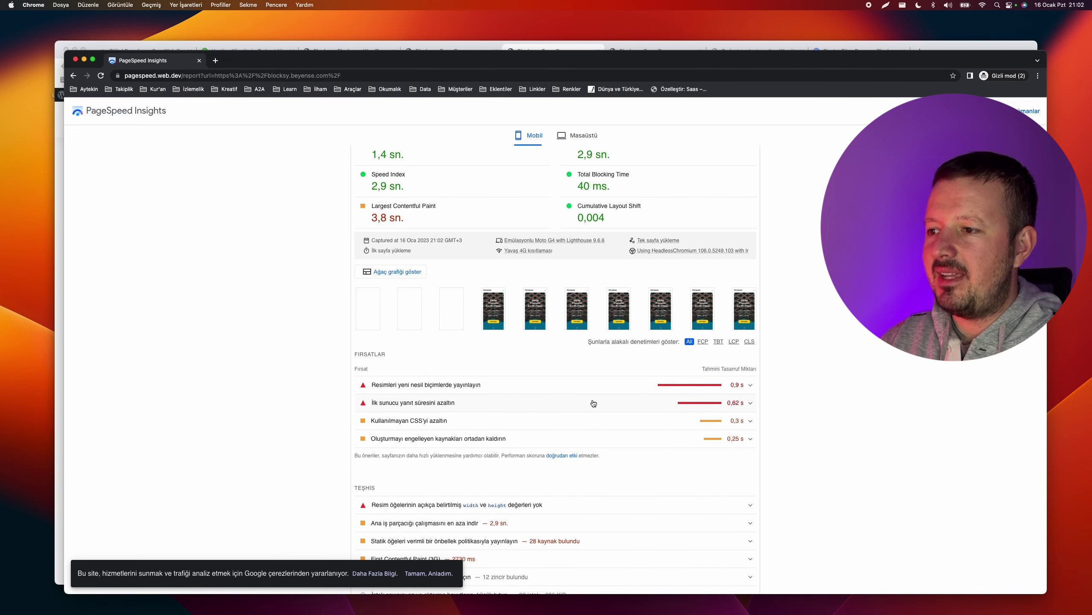
click(593, 400)
click(593, 383)
click(592, 383)
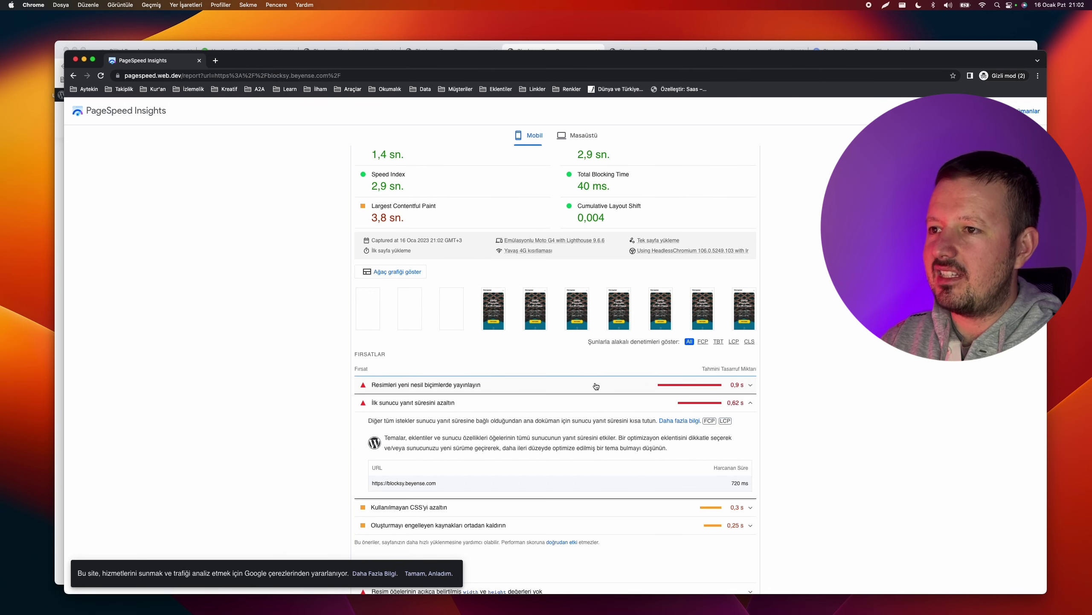
Switch to the desktop (Masaüstü) report and look over its scores and performance metrics
scroll(585, 205, up, 10)
click(583, 174)
scroll(432, 274, down, 5)
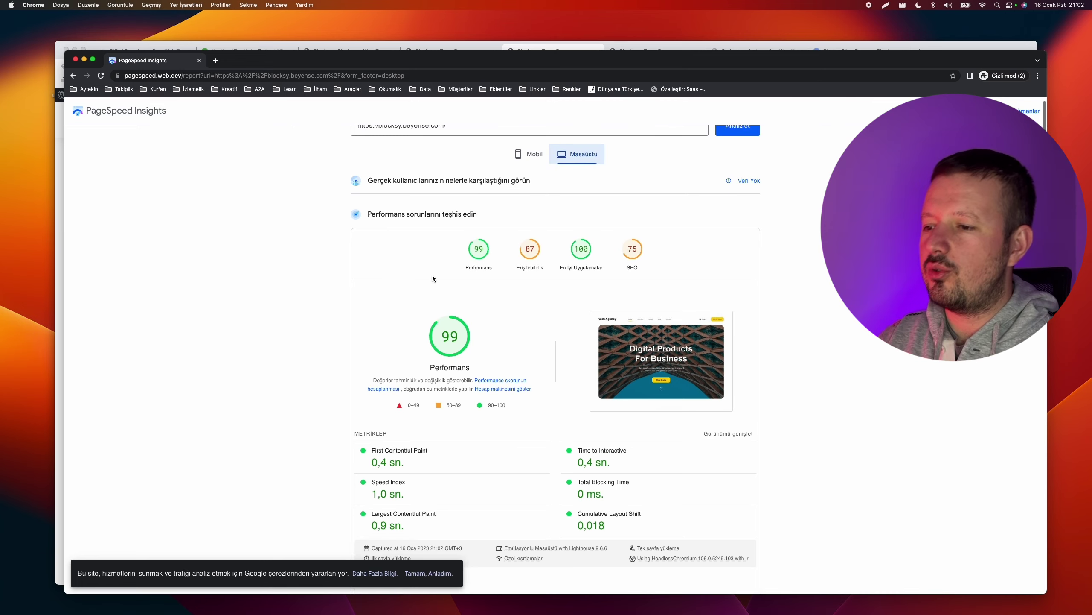
scroll(433, 275, up, 5)
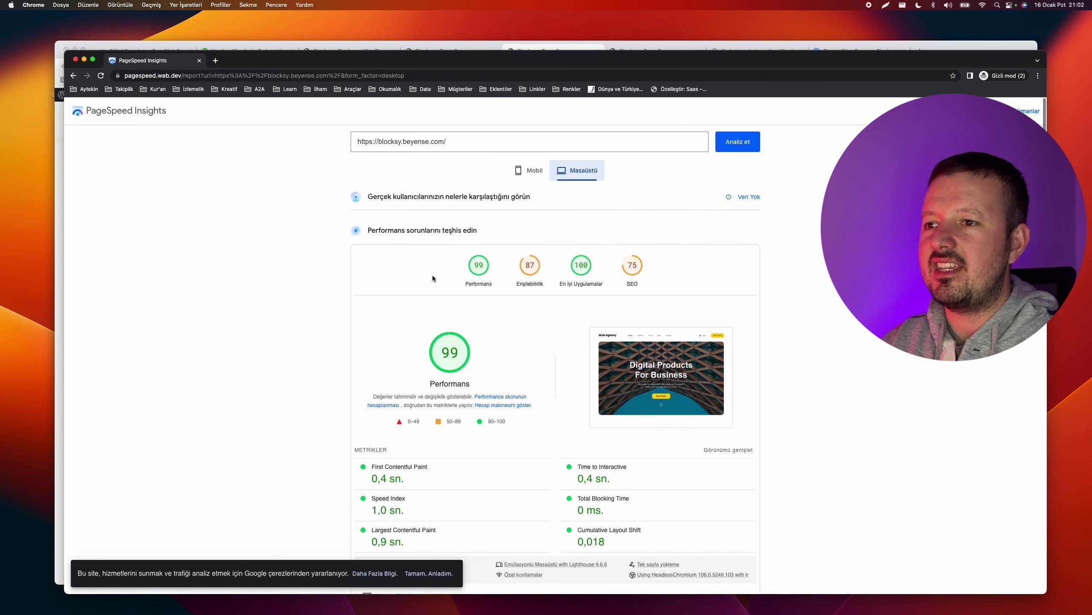
scroll(432, 275, down, 10)
scroll(432, 274, up, 10)
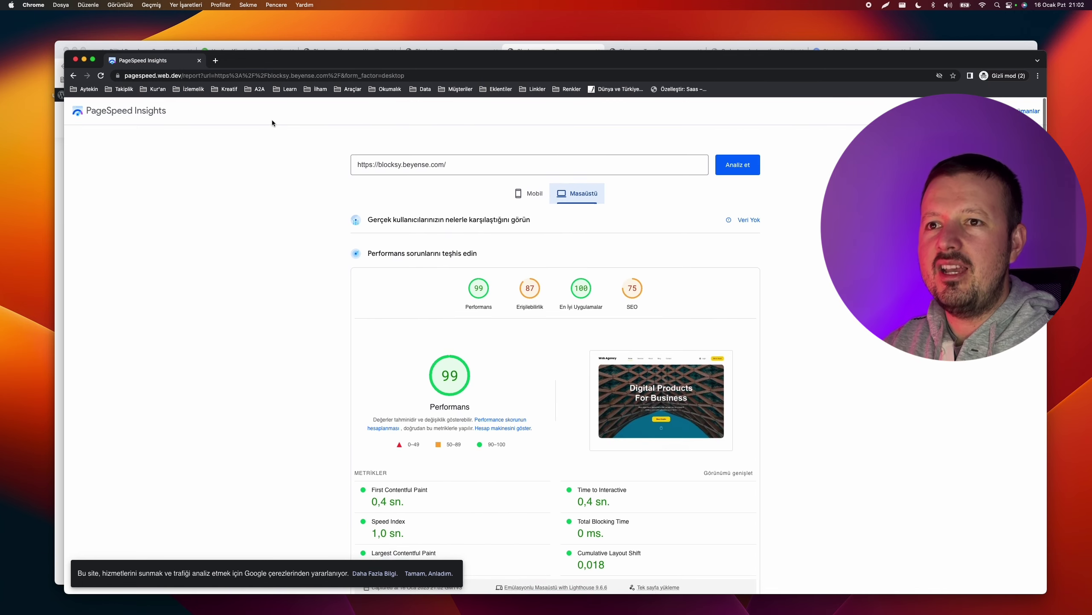